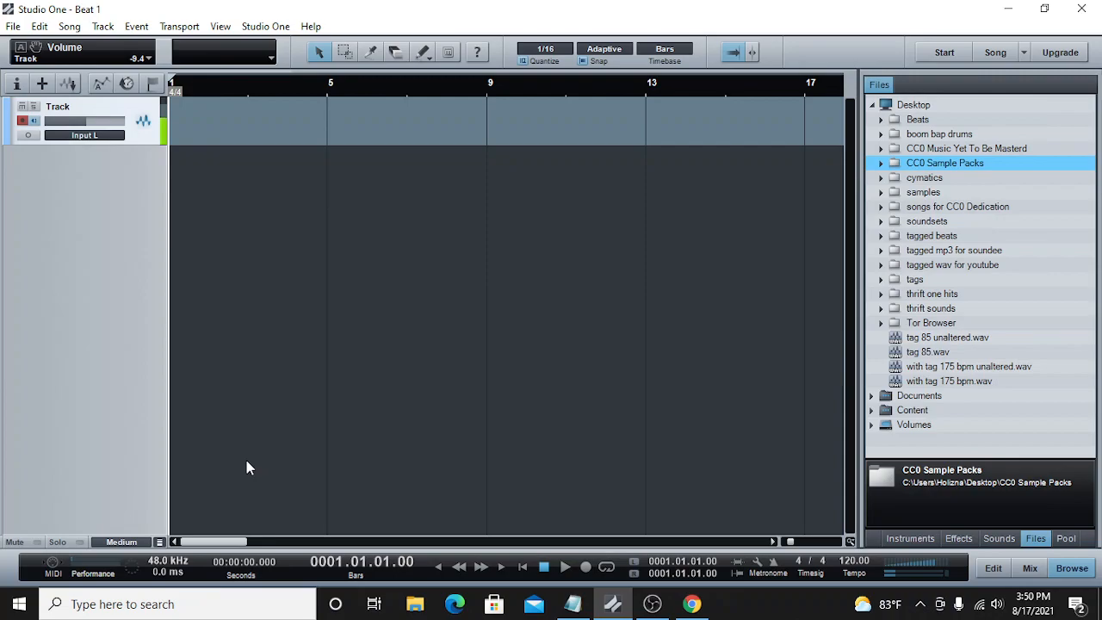
Step: Review the audio setup options and the available sample rates in the song setup
click(261, 26)
click(305, 126)
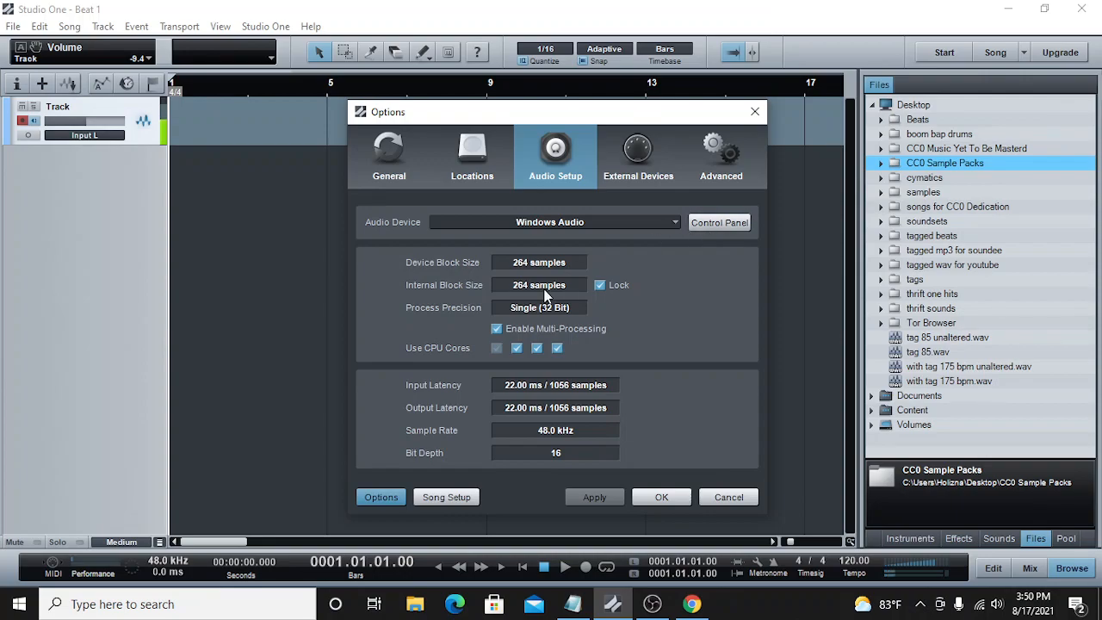
click(445, 500)
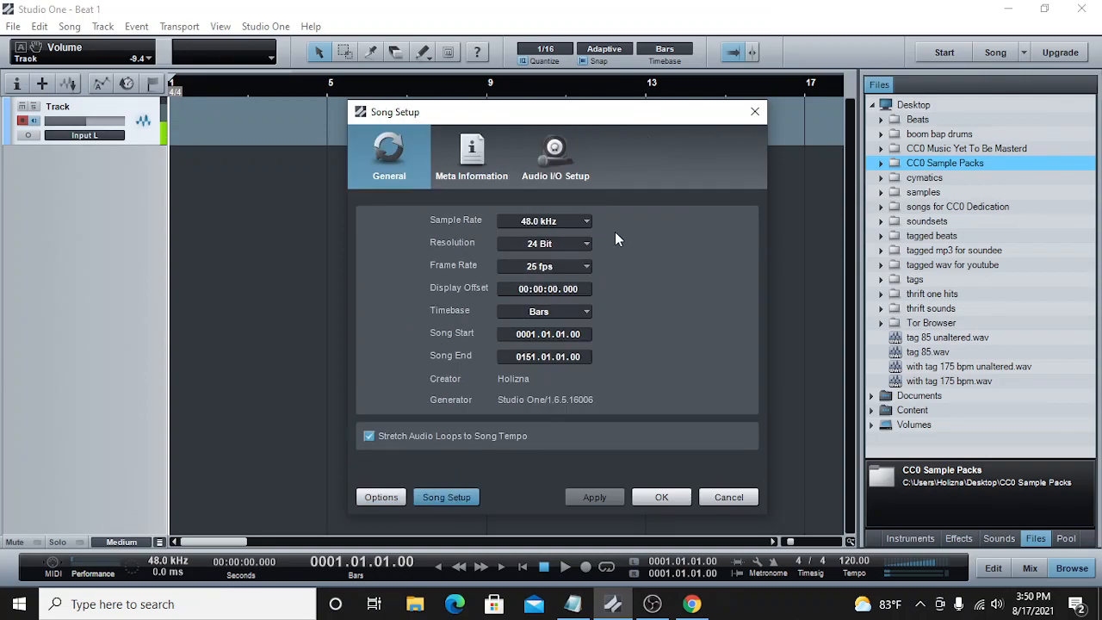
click(589, 222)
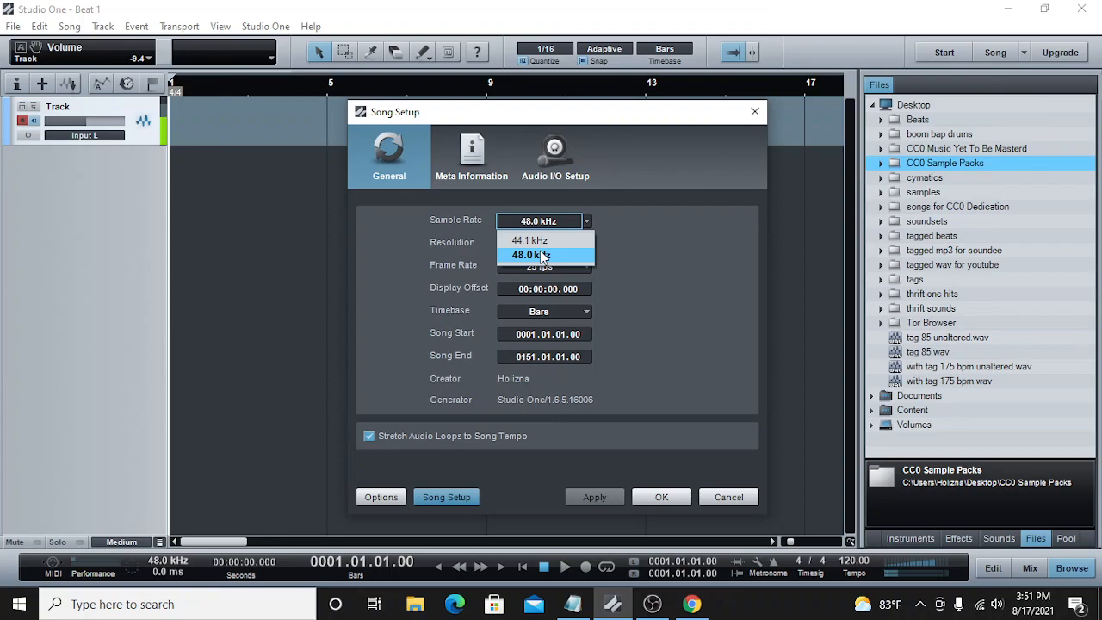
click(664, 498)
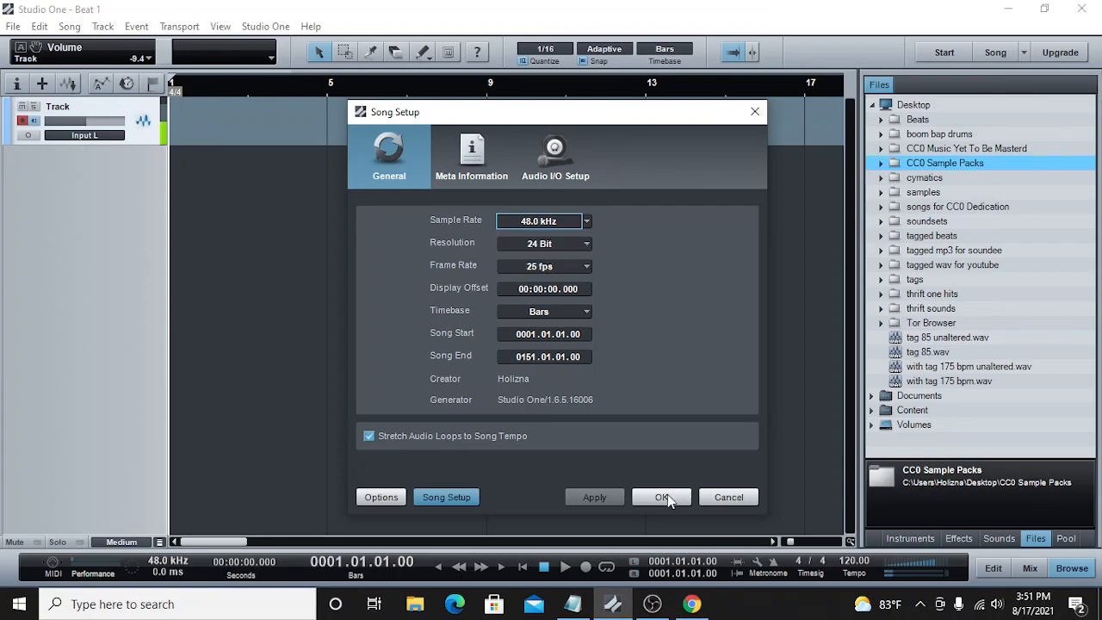
click(664, 498)
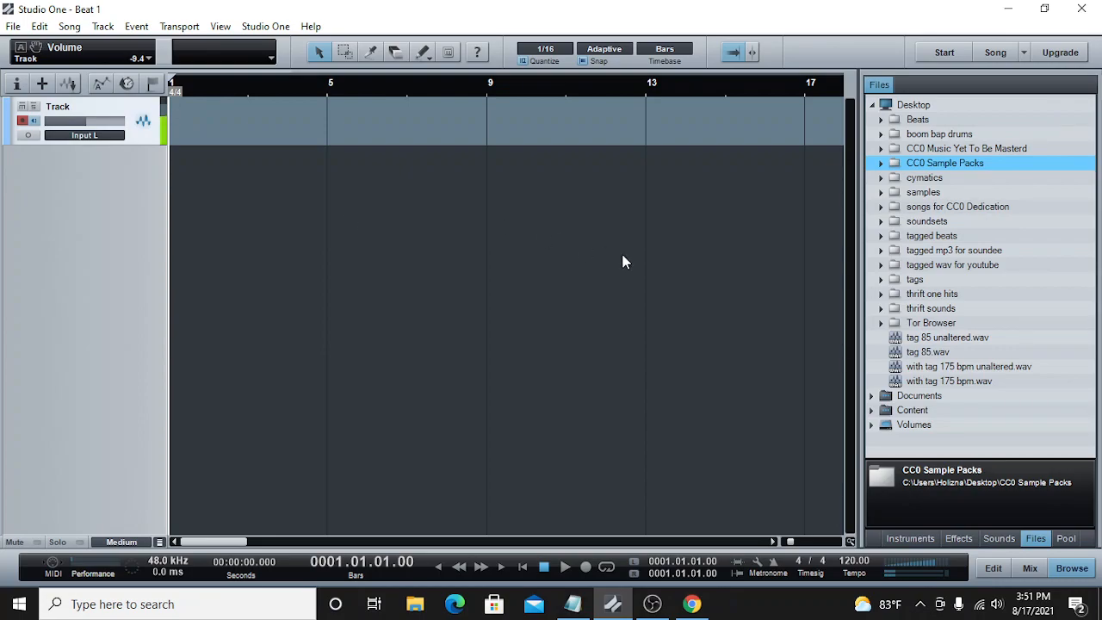
Step: Show the sound library and collapse the Studio One Instruments Vol 1, Studio One Piano and Ueberschall Impact Drums sets
click(998, 538)
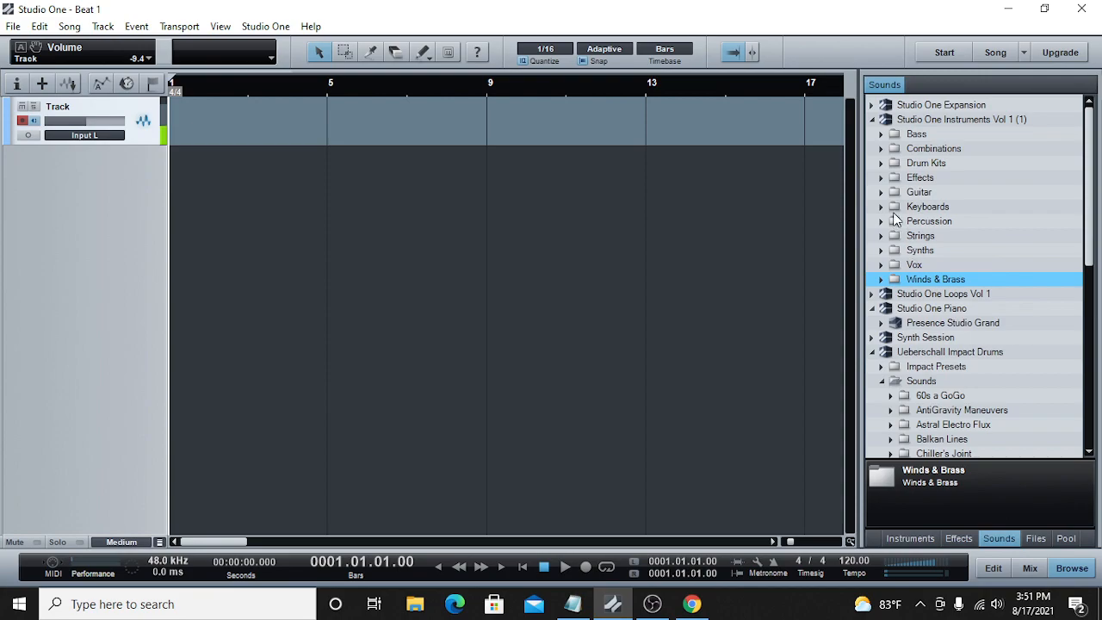
click(873, 120)
click(874, 149)
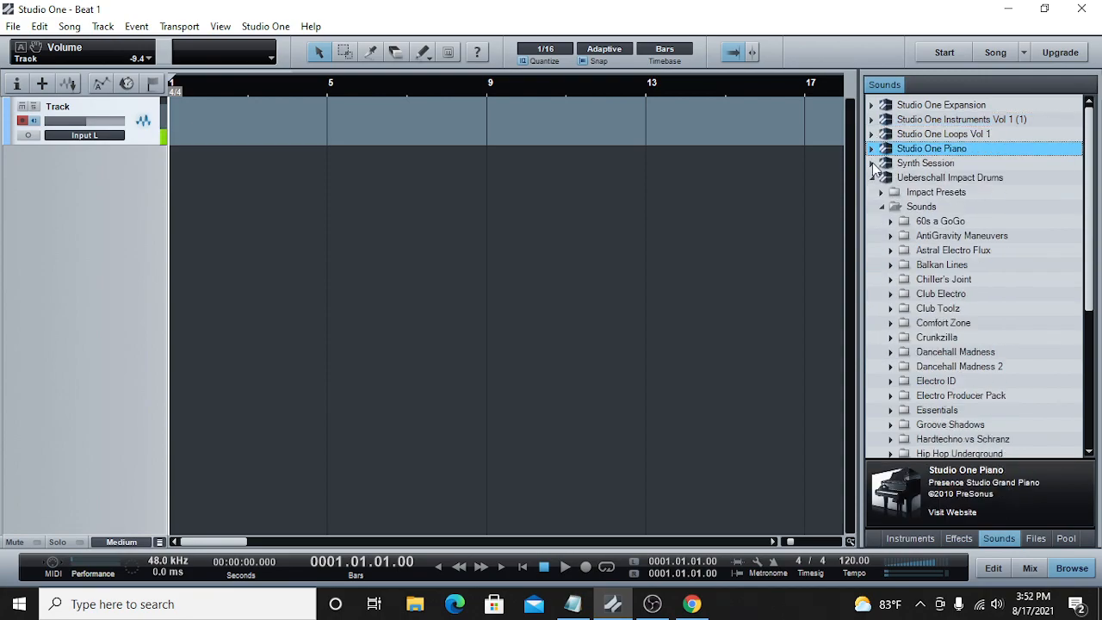
click(873, 177)
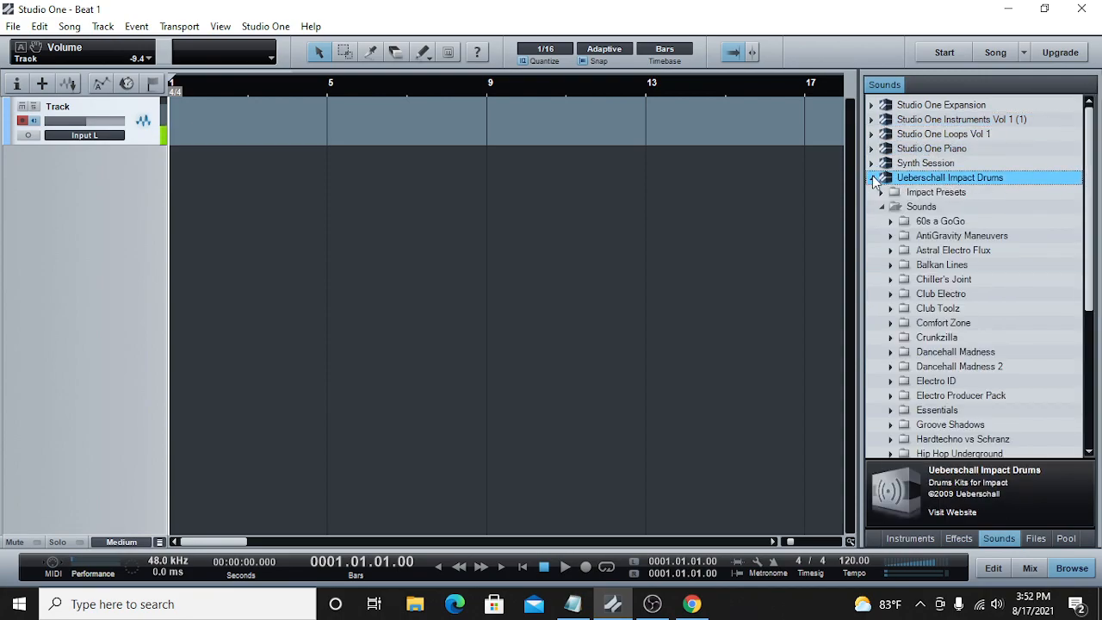
click(872, 179)
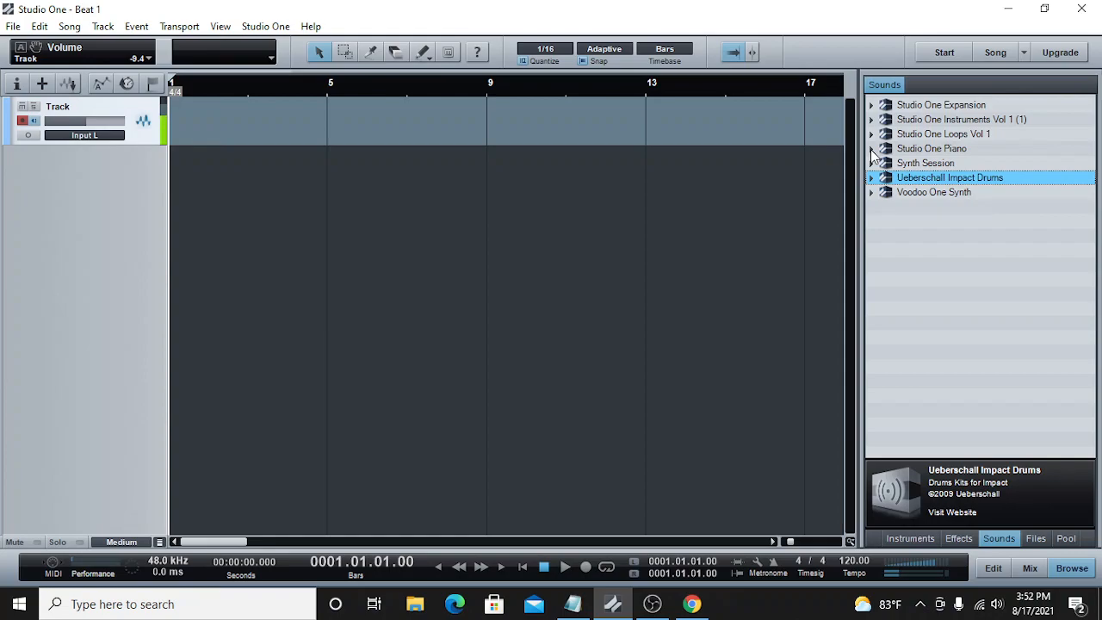
Step: Add an instrument track using the Presence Studio Grand sound from the Studio One Piano set
click(872, 150)
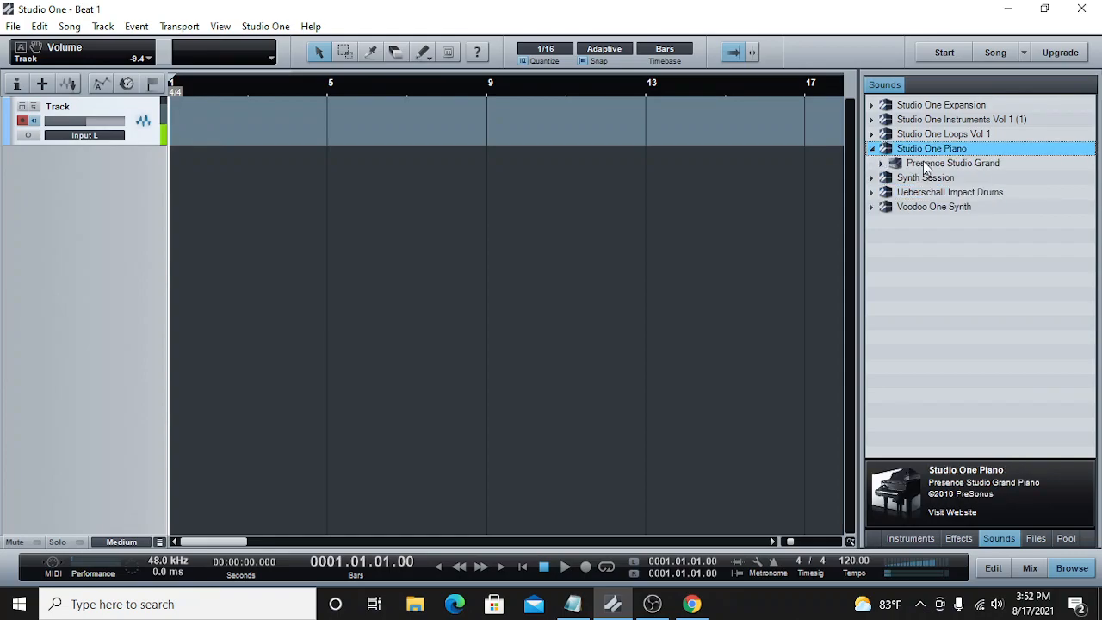
drag(930, 163, 472, 188)
click(911, 84)
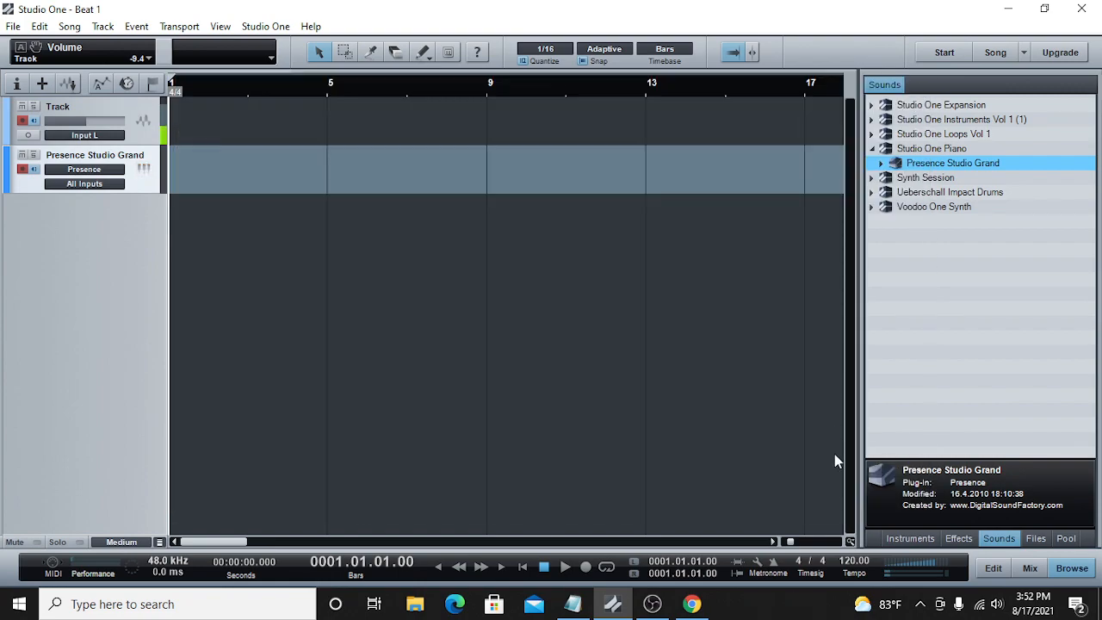
Step: Set the song tempo to 140 BPM
drag(791, 541, 785, 544)
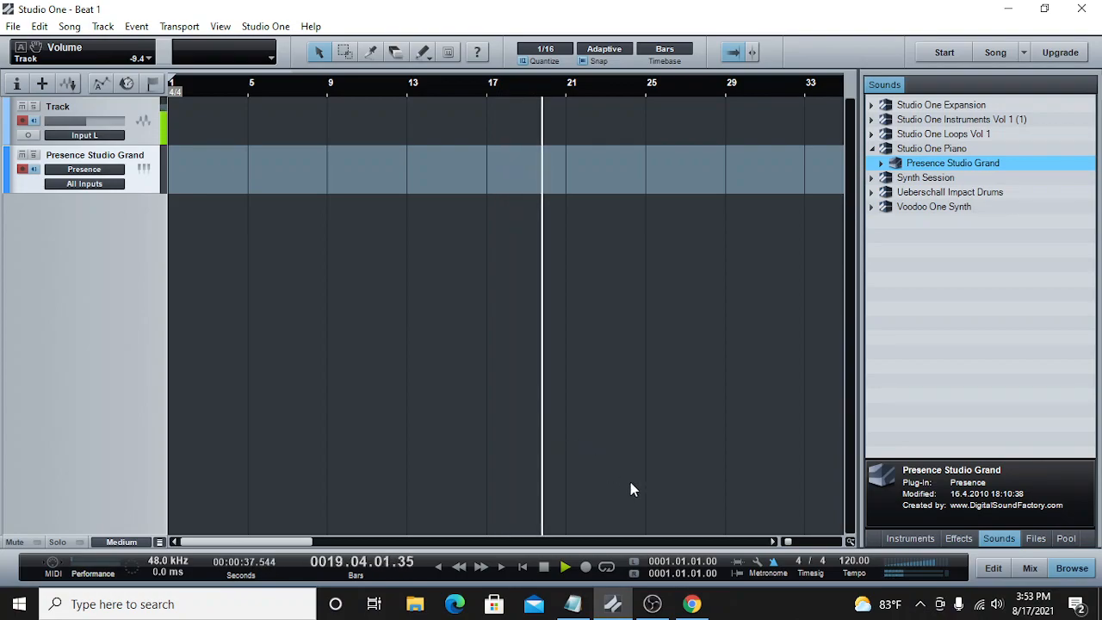
double_click(852, 562)
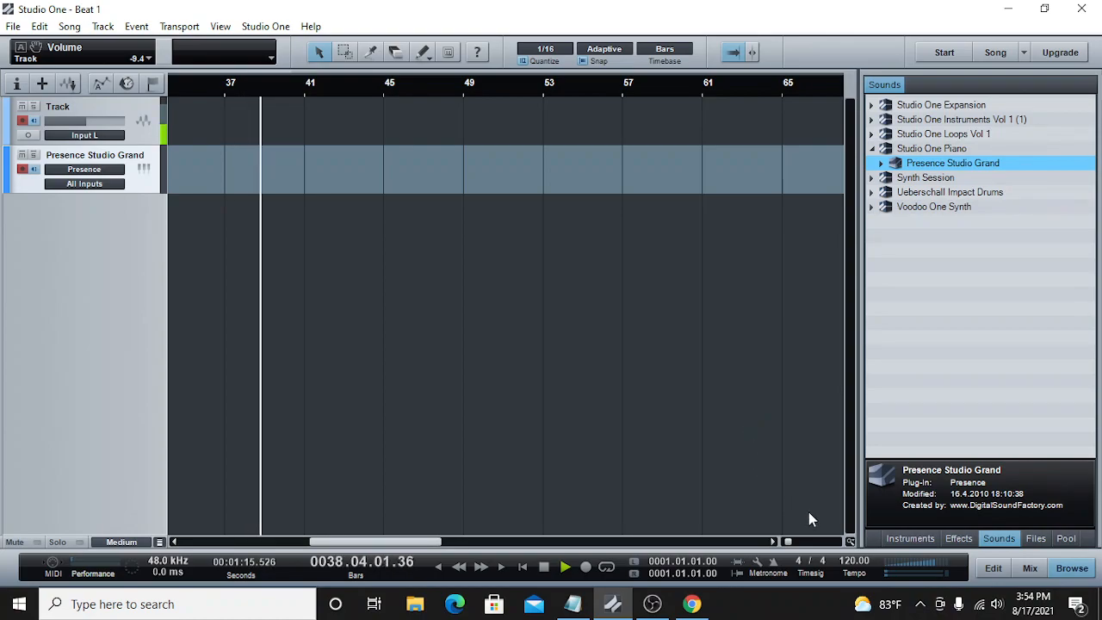
click(848, 563)
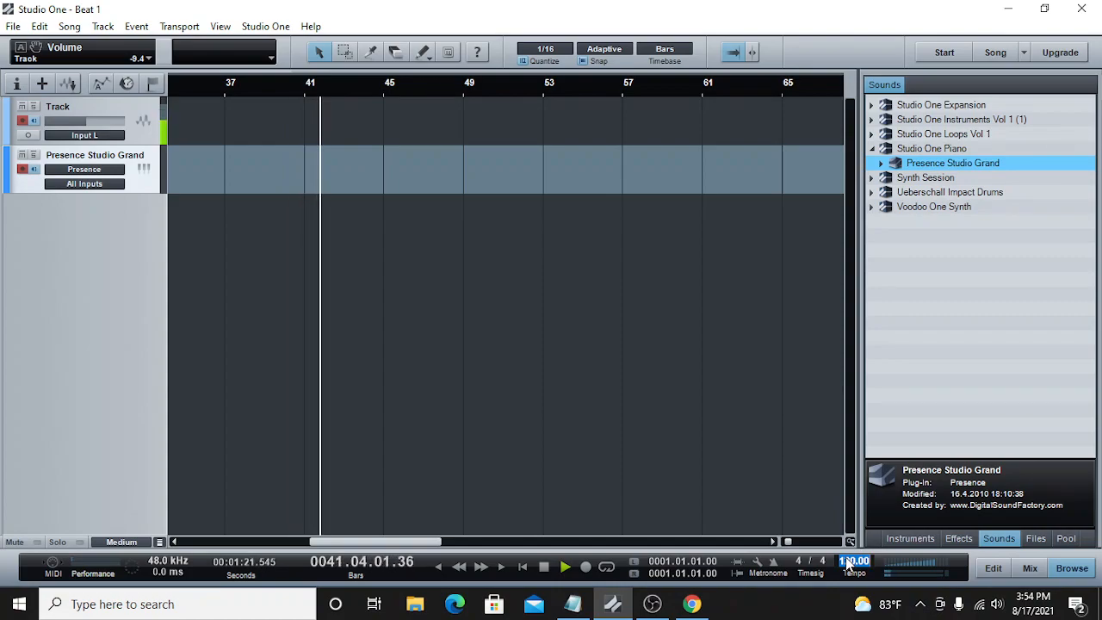
click(848, 563)
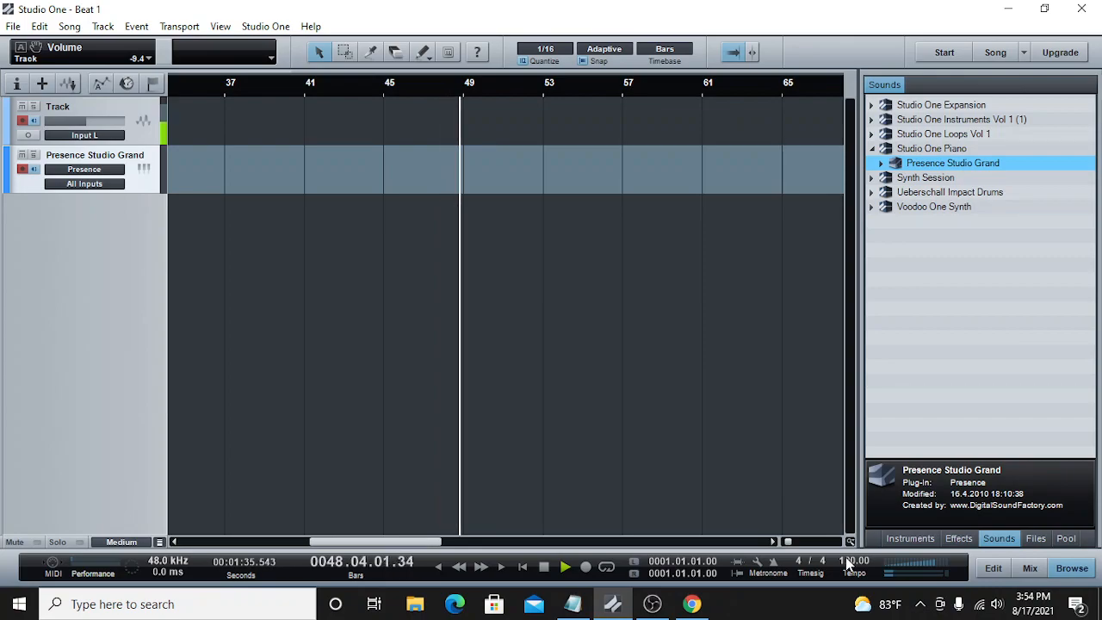
click(852, 563)
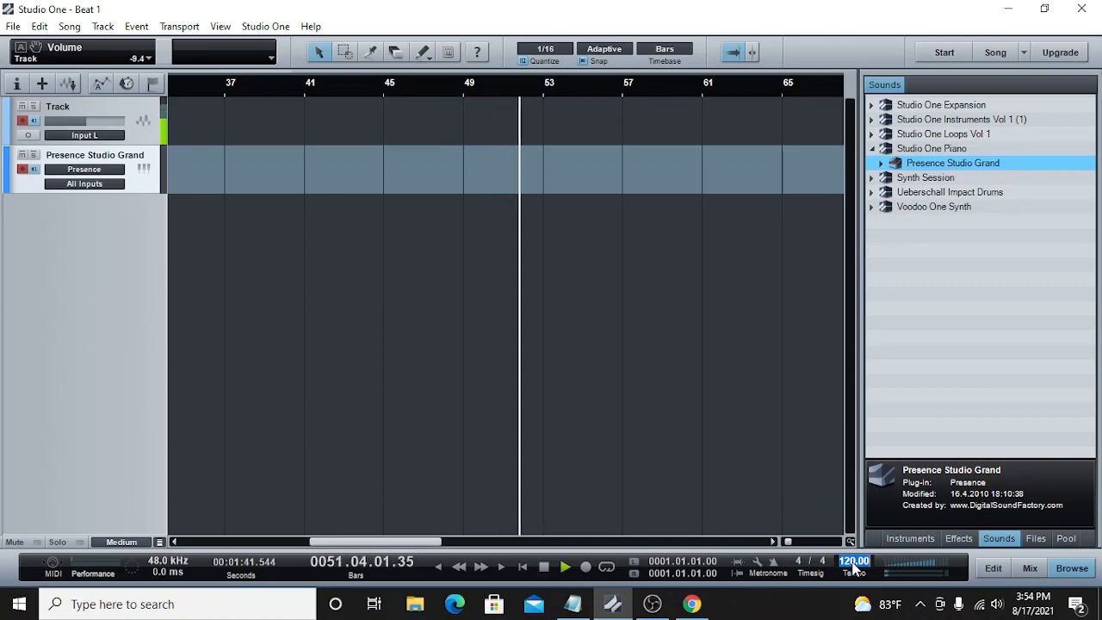
text(140)
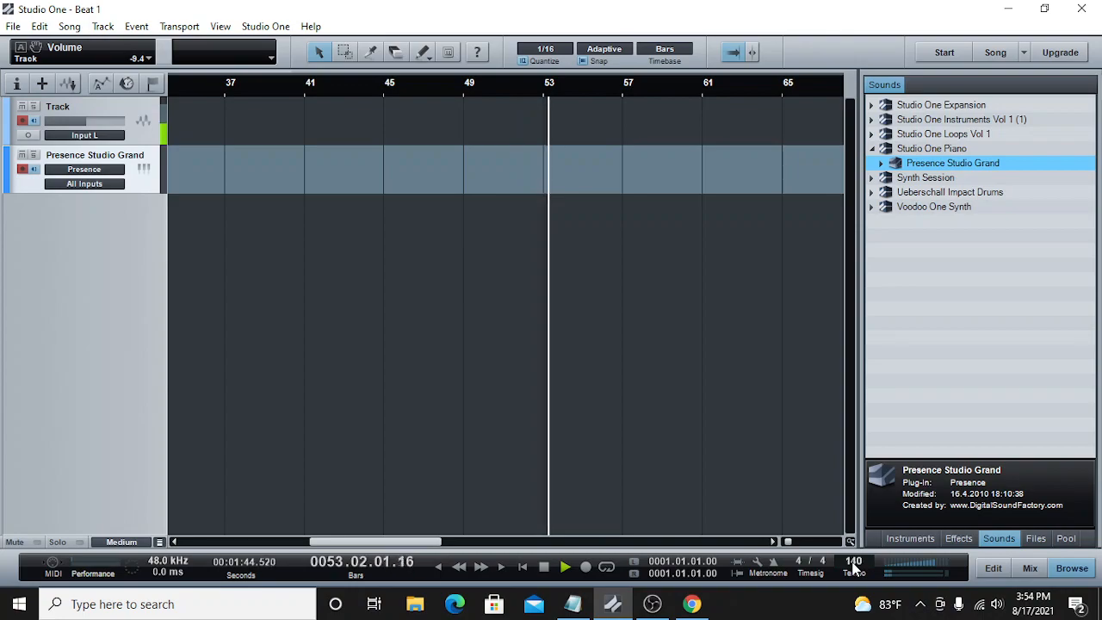
key(Return)
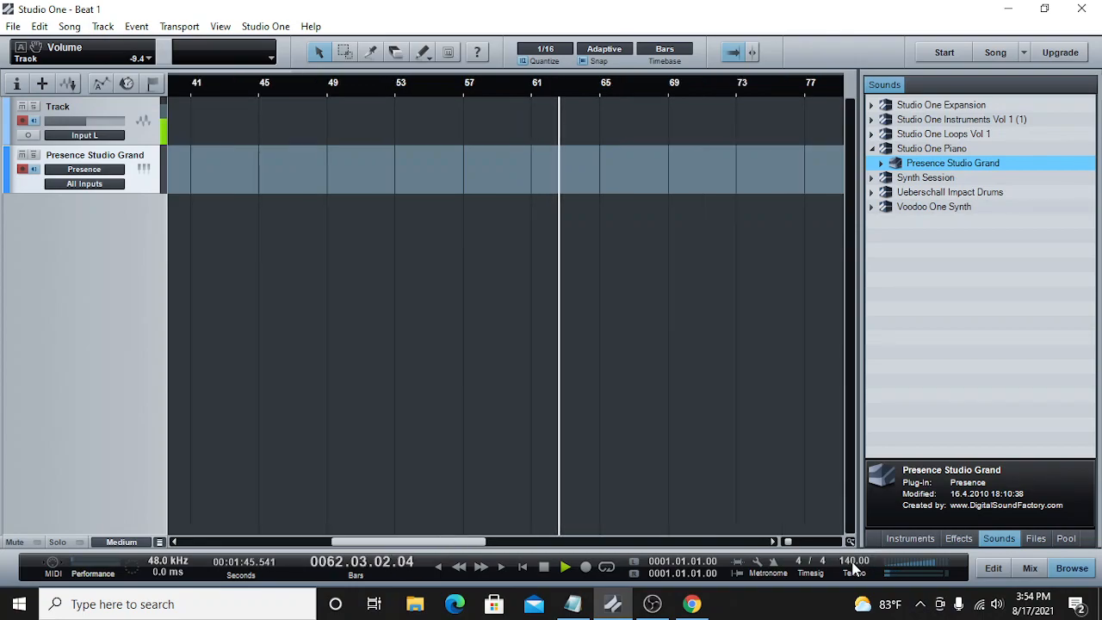
Step: Create an empty part from bar 5 to bar 13 on the Presence Studio Grand track and open it for note editing
drag(336, 542, 175, 542)
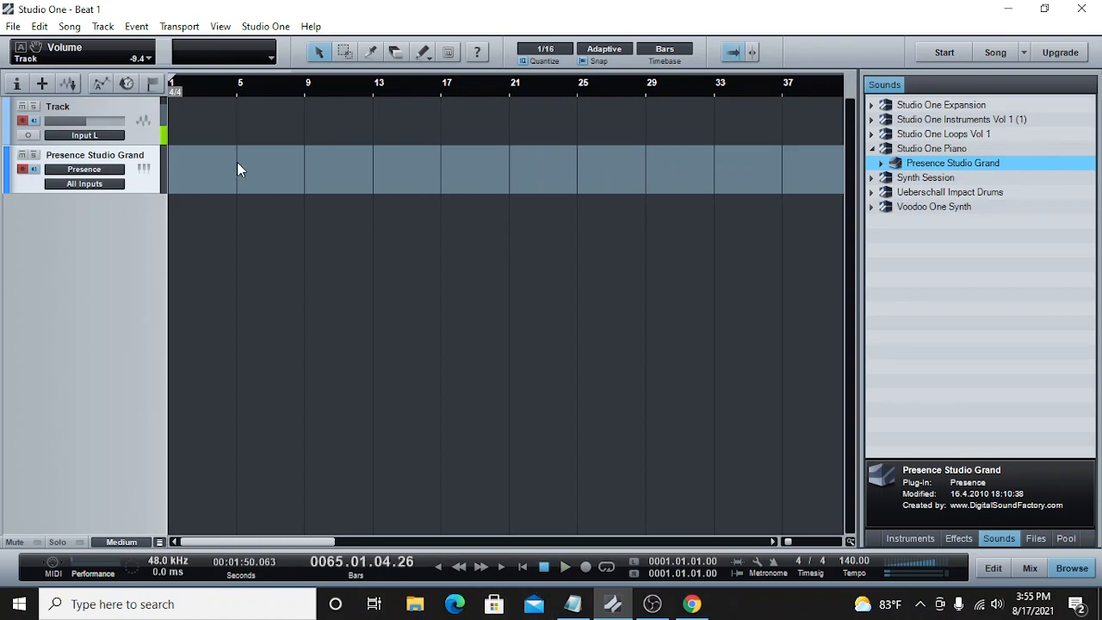
drag(274, 163, 377, 165)
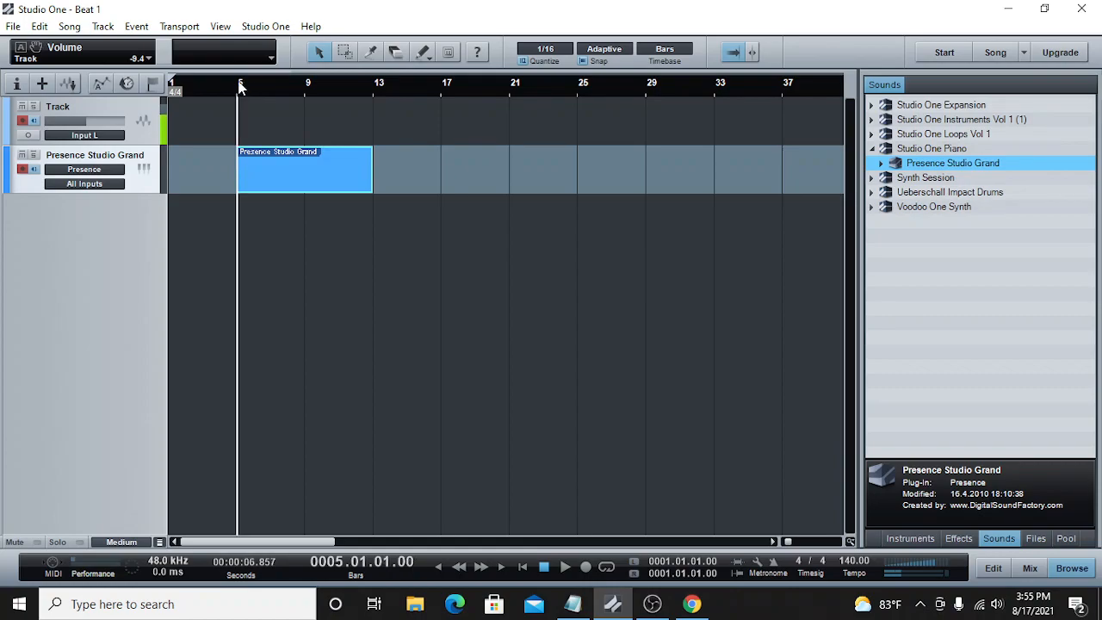
double_click(275, 163)
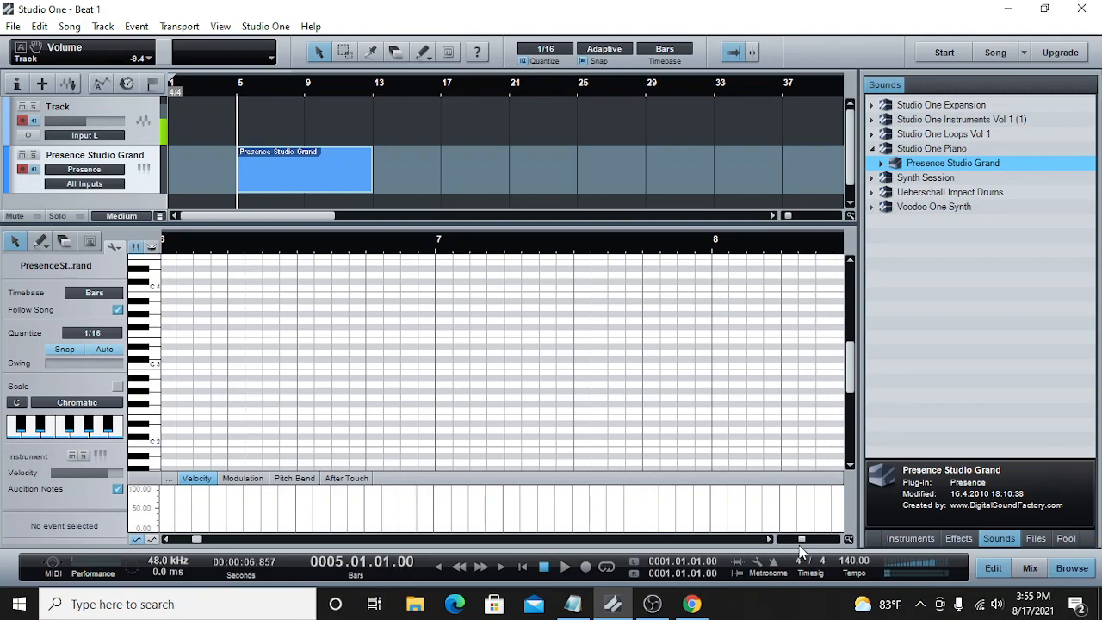
Step: Draw a one-bar chord of E3, G3 and B3 starting at bar 5 in the piano part
drag(802, 541, 796, 540)
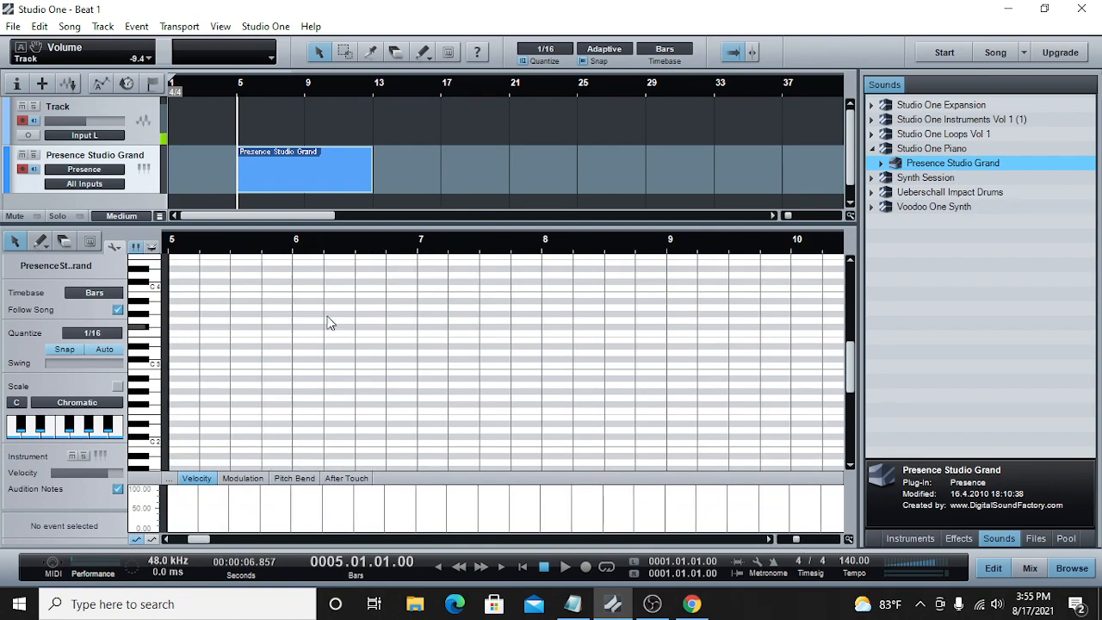
click(172, 341)
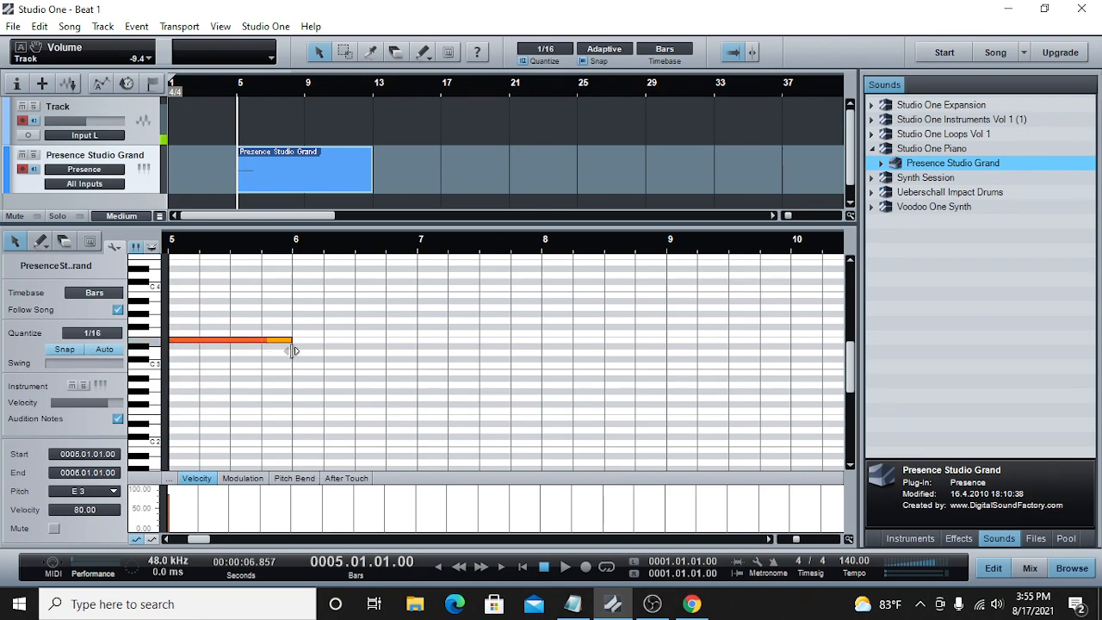
click(176, 322)
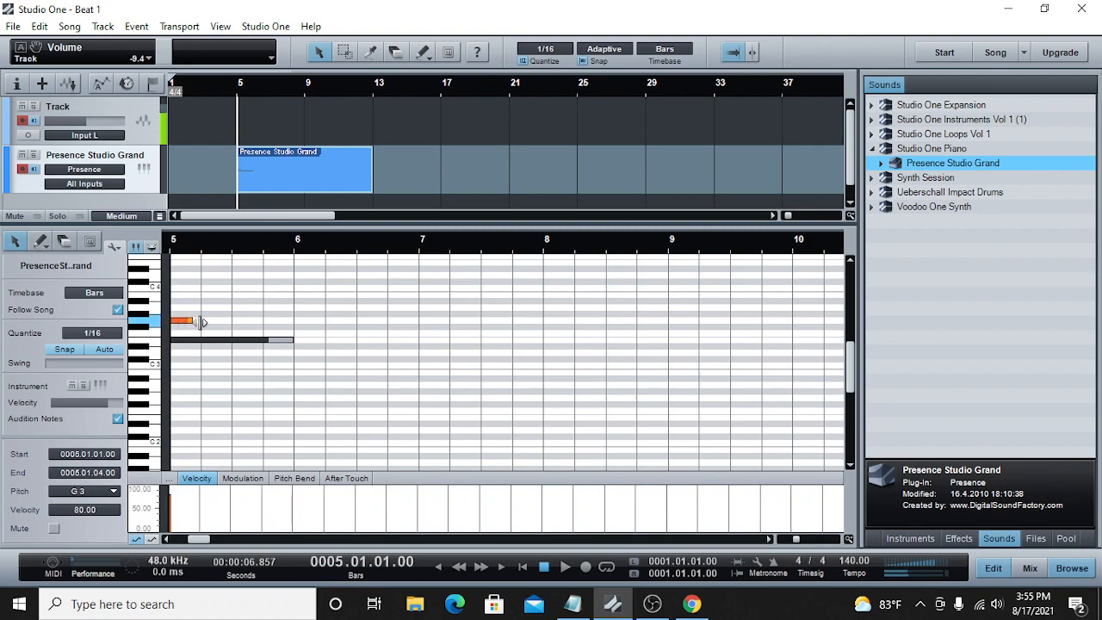
click(295, 328)
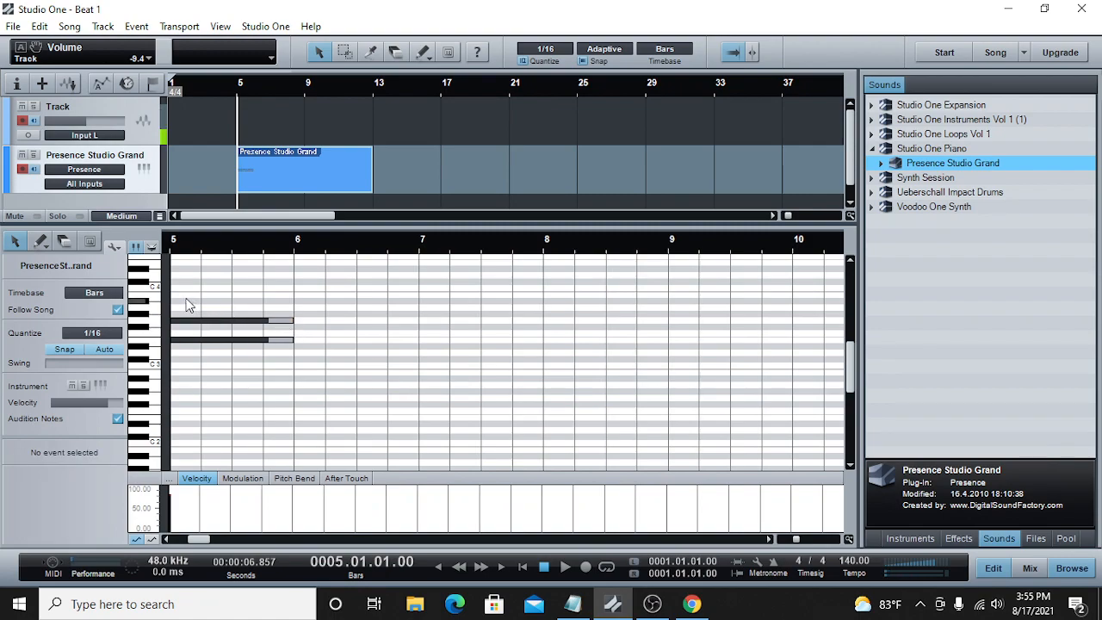
click(178, 296)
drag(172, 296, 168, 295)
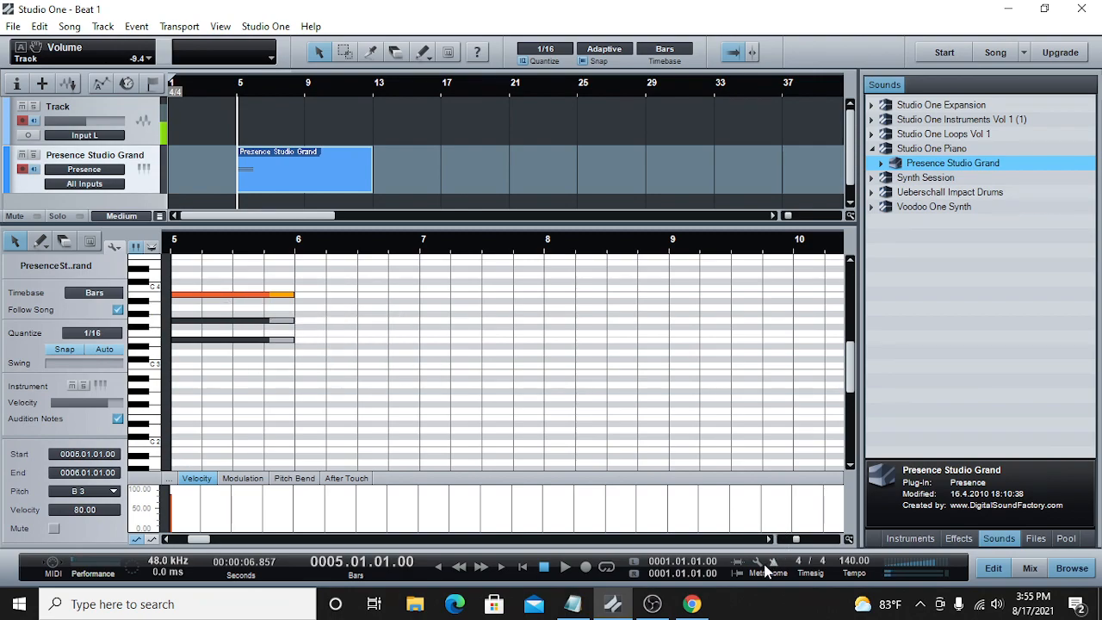
Step: Draw a one-bar chord of C3, E3 and G3 starting at bar 6
scroll(358, 389, up, 1)
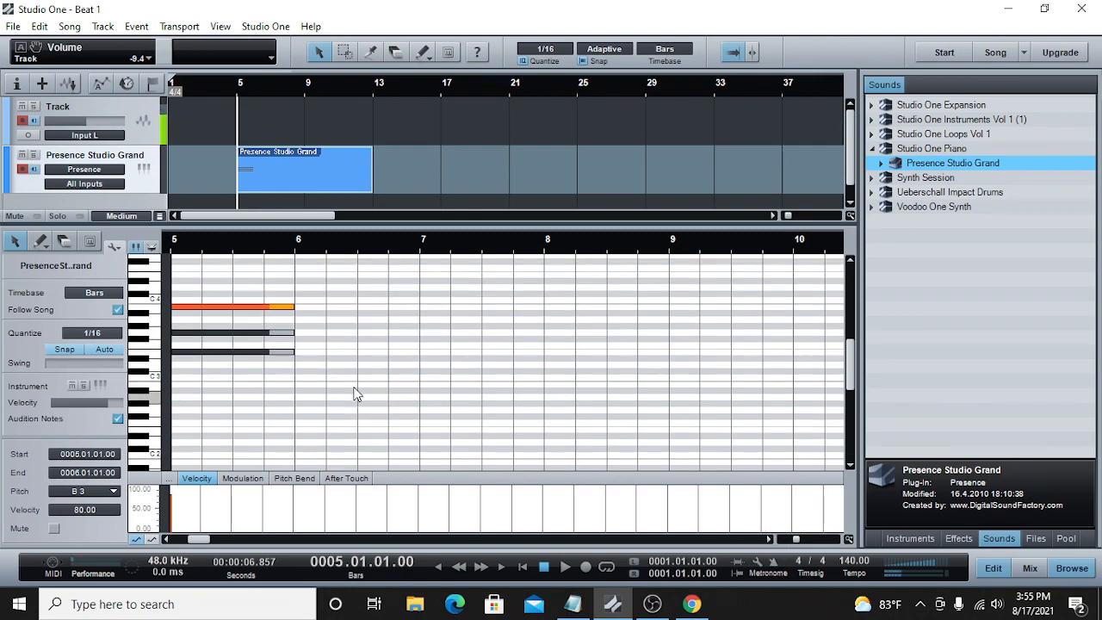
click(302, 379)
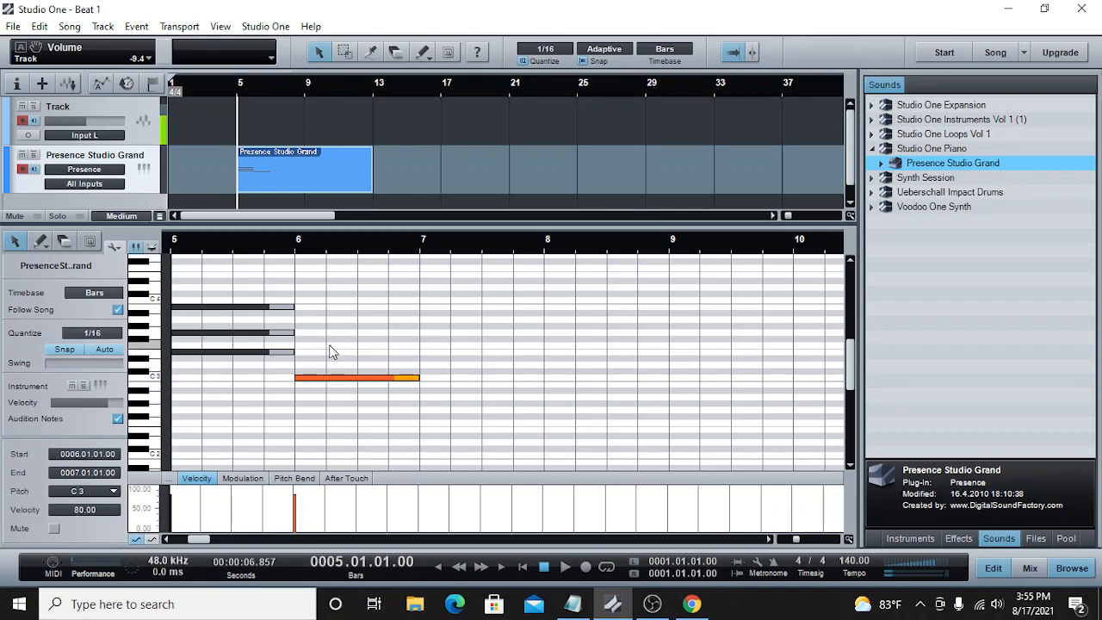
drag(301, 352, 297, 354)
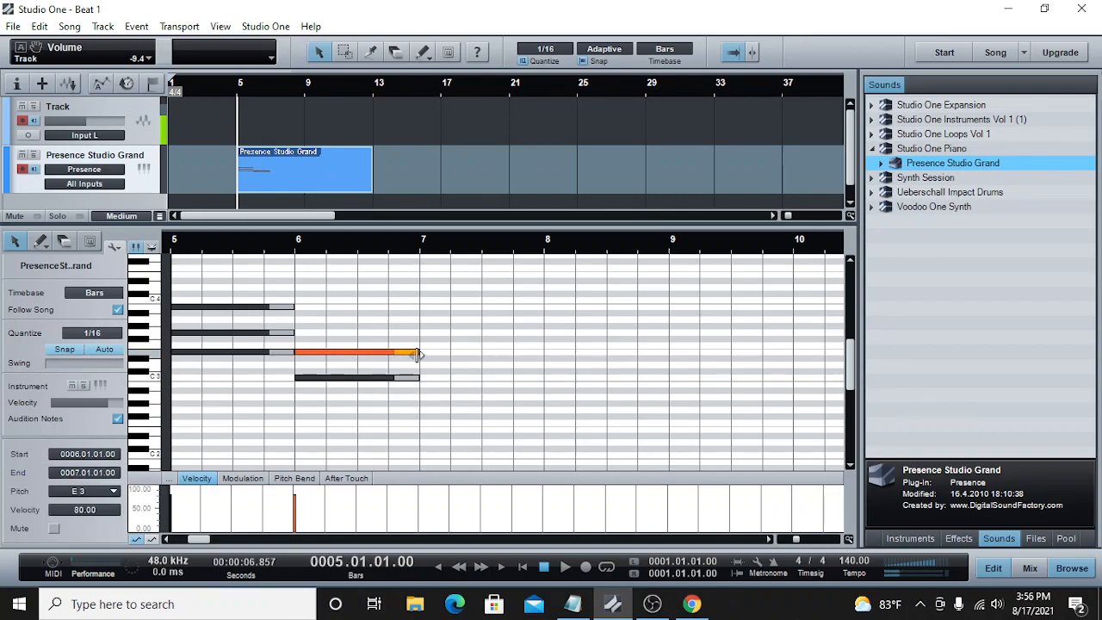
double_click(298, 334)
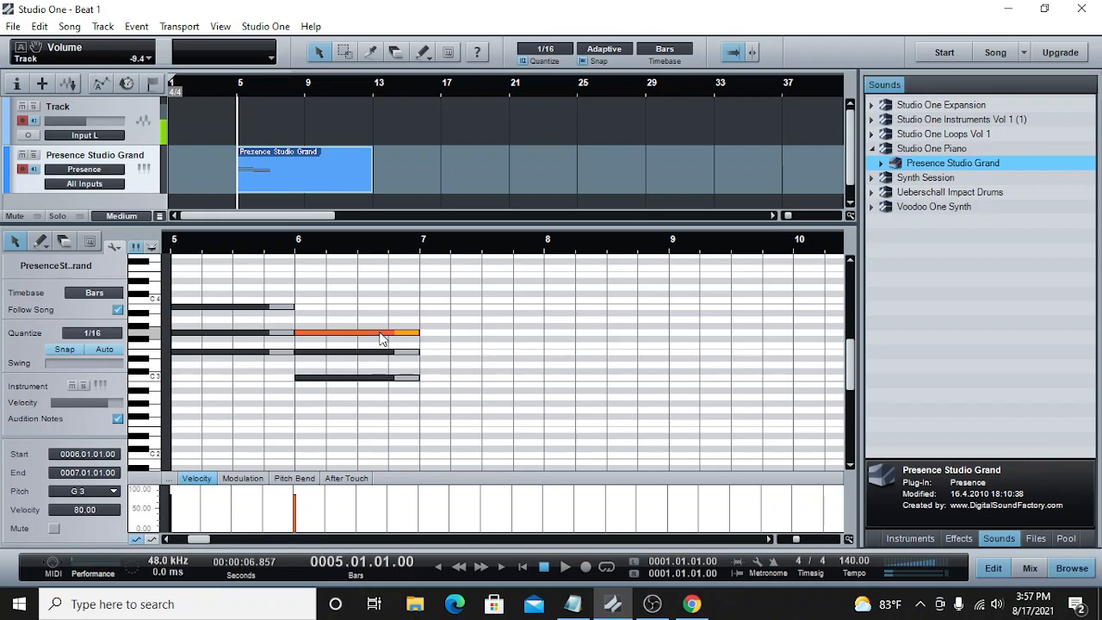
Step: Move all three notes of the second chord one bar later so they start at bar 7
drag(474, 305, 317, 418)
drag(310, 375, 438, 379)
click(437, 379)
Step: Lengthen the B3, G3 and E3 notes of the first chord to two bars, ending at bar 7
drag(292, 307, 419, 308)
drag(291, 336, 420, 333)
drag(292, 351, 419, 352)
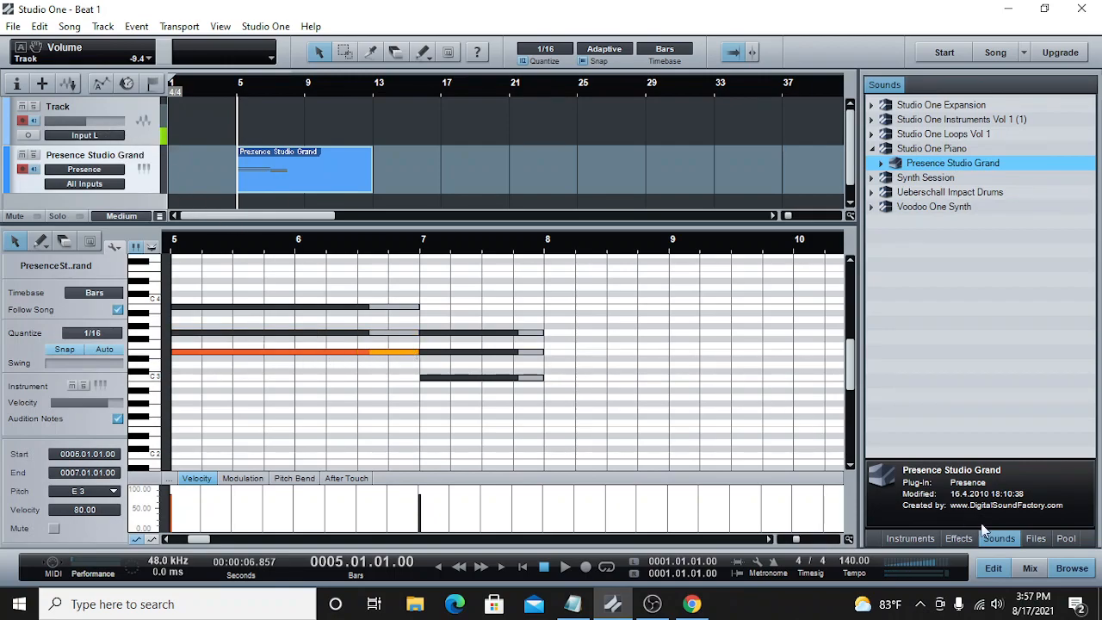
Step: Play back the chords and lower the Presence channel's volume in the mixer to -19.3 dB
key(F3)
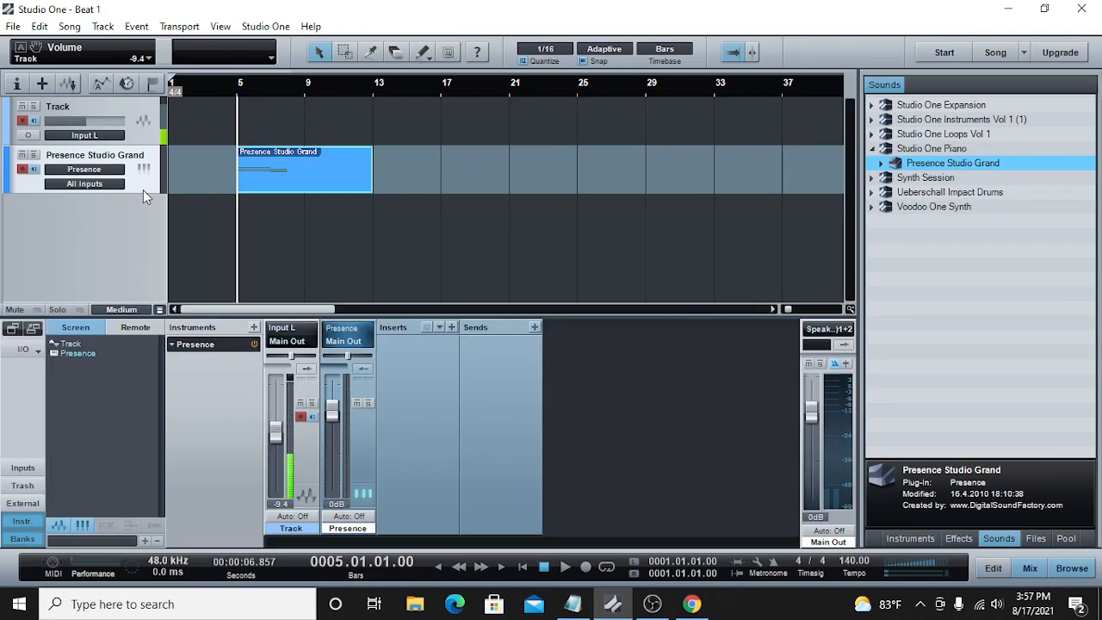
drag(333, 406, 338, 459)
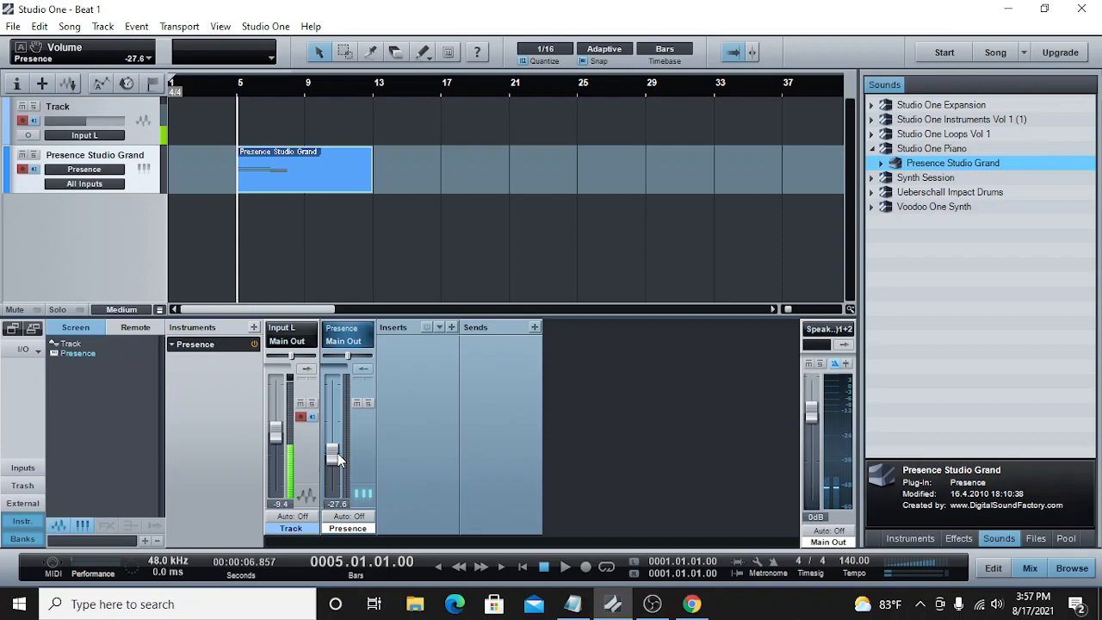
click(565, 567)
drag(332, 458, 335, 447)
Step: Reopen the piano part and lengthen the second chord's three notes to two bars, ending at bar 9
double_click(297, 168)
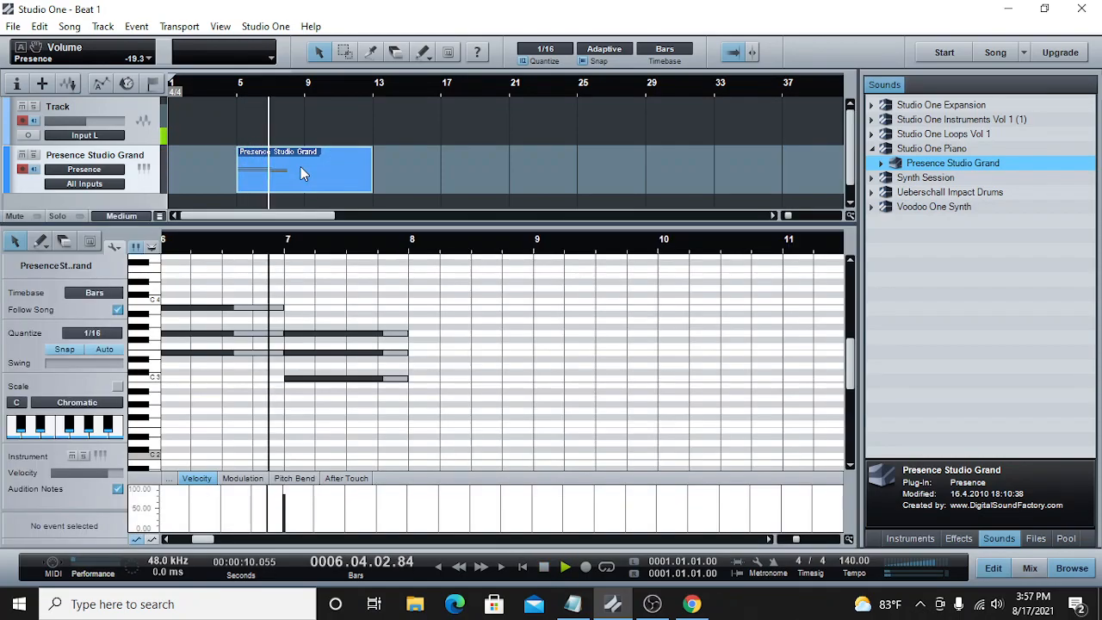
drag(796, 541, 790, 541)
drag(483, 316, 382, 388)
drag(432, 314, 376, 383)
drag(402, 344, 471, 336)
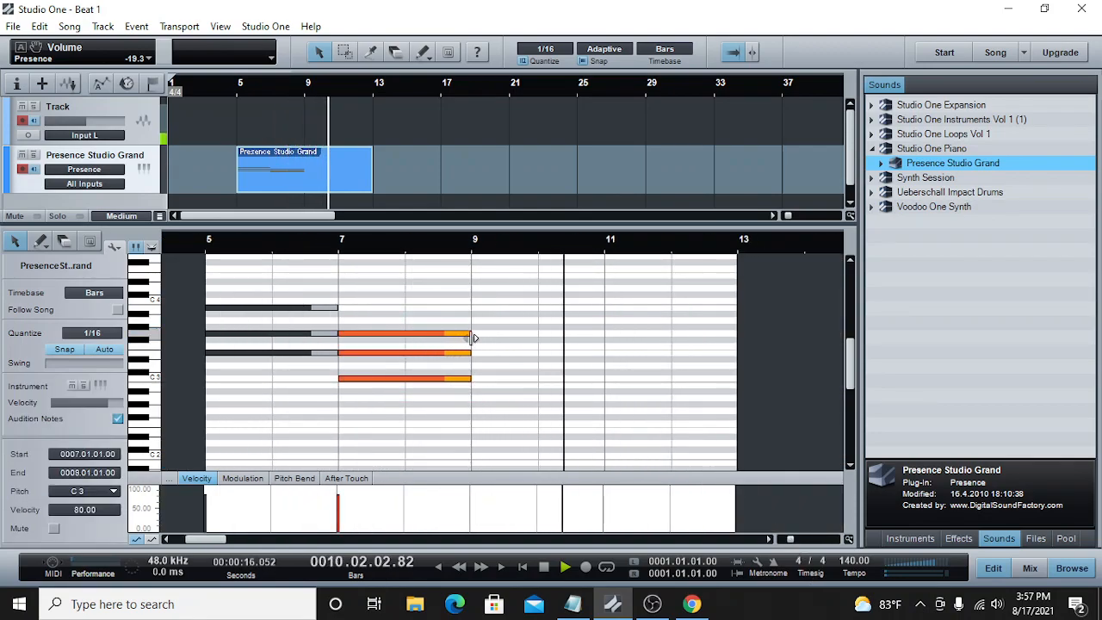
Step: Play back the two chords from bar 5, and shorten the piano part so it ends at bar 9
click(239, 86)
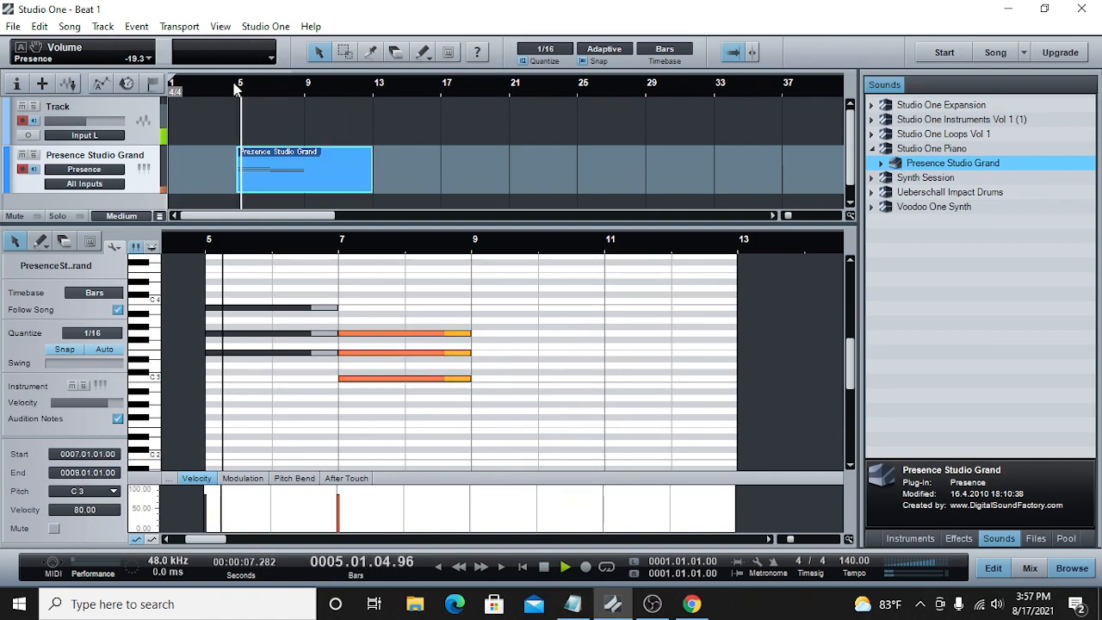
double_click(545, 568)
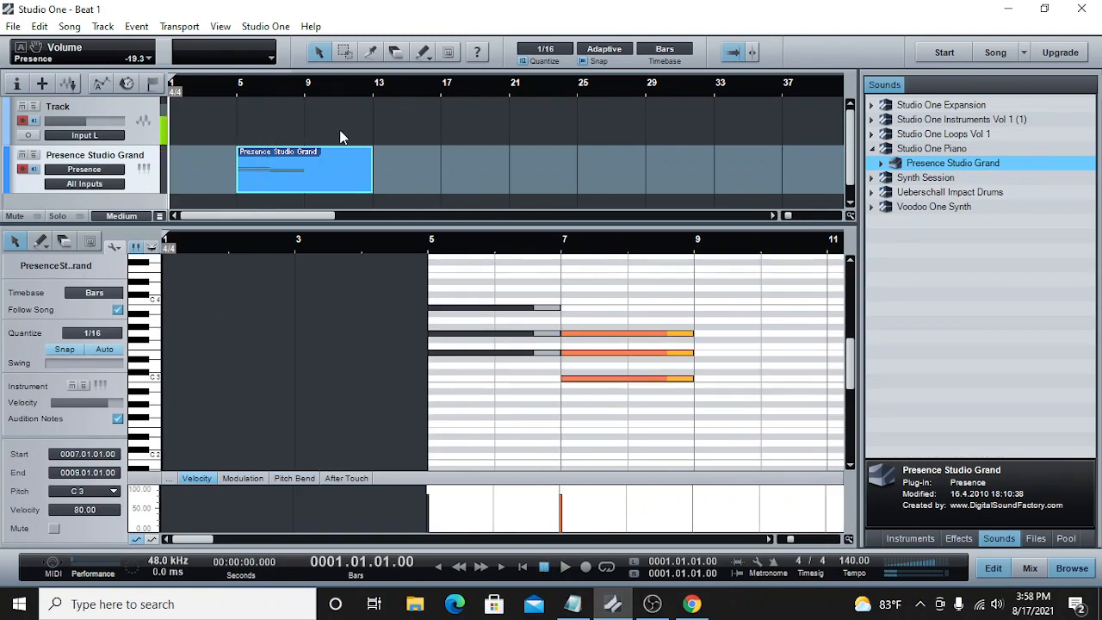
drag(377, 163, 305, 163)
Step: Copy the four-bar piano part and paste it on the same track starting at bar 9
right_click(289, 174)
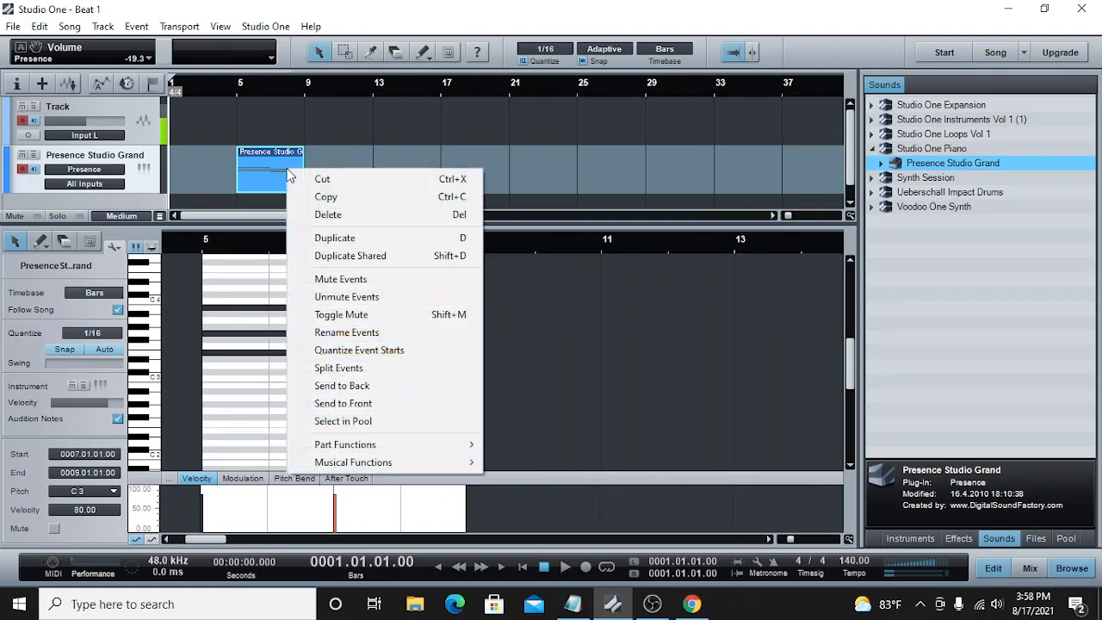
click(323, 197)
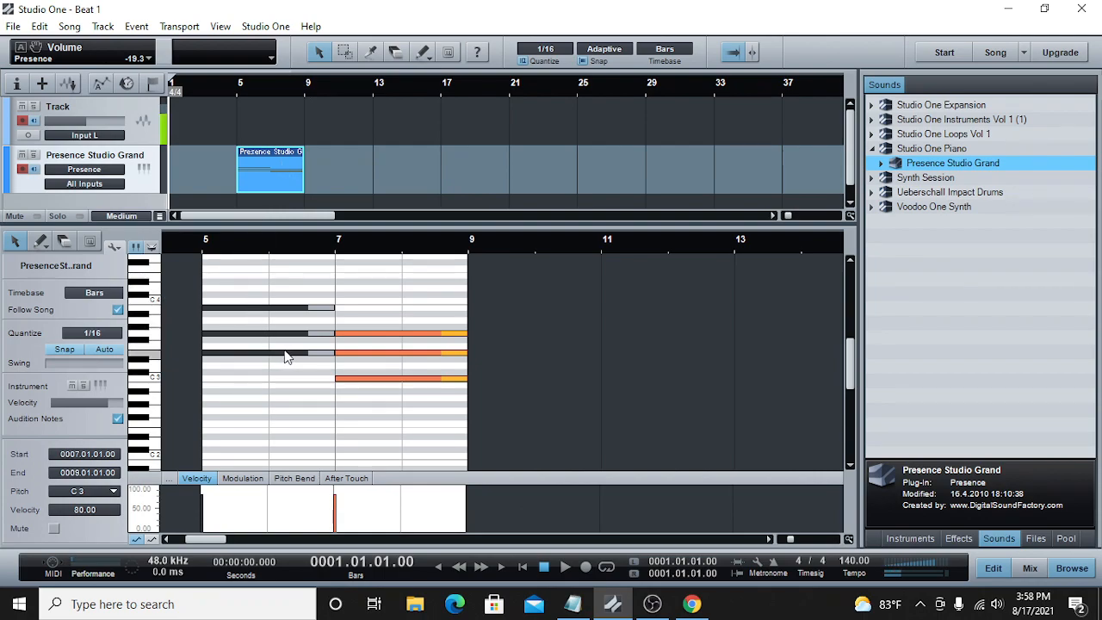
mouse_move(290, 356)
mouse_move(312, 340)
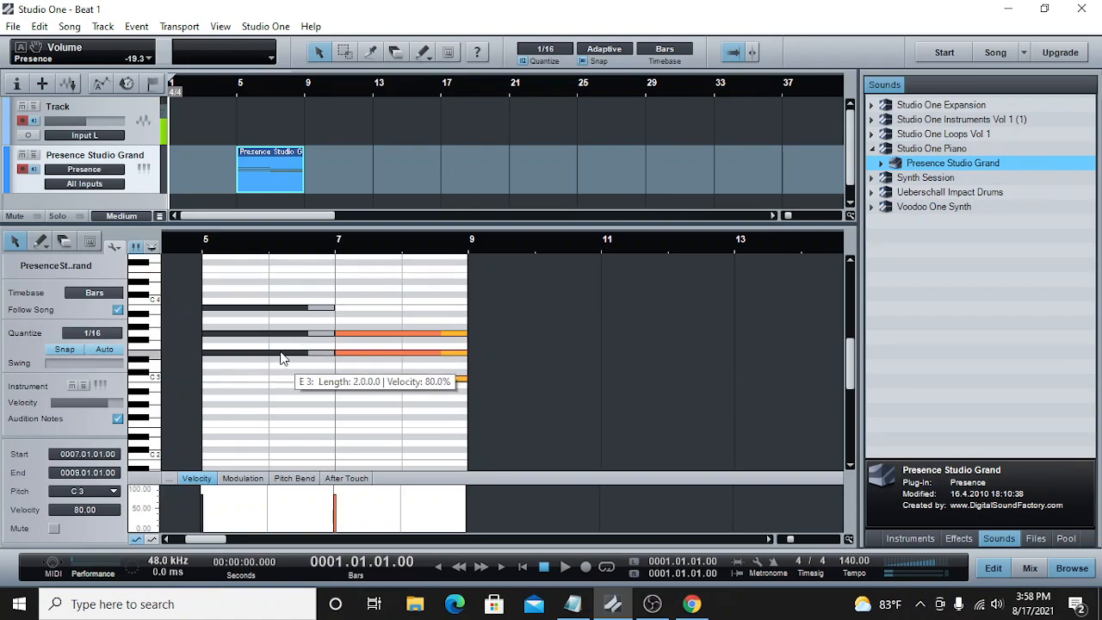
right_click(271, 179)
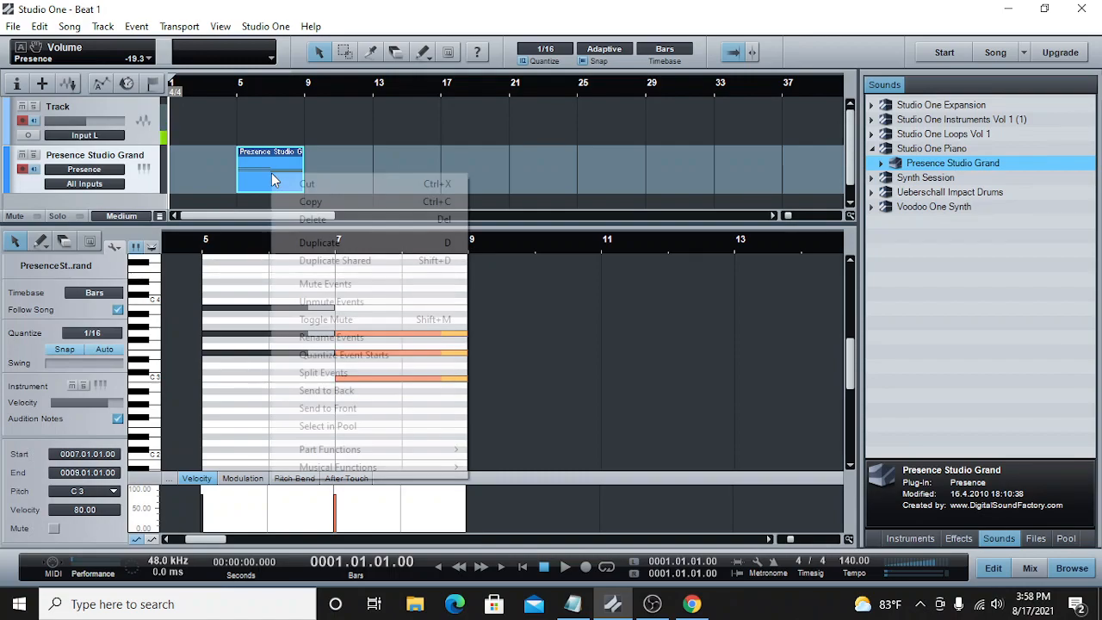
click(310, 203)
click(308, 88)
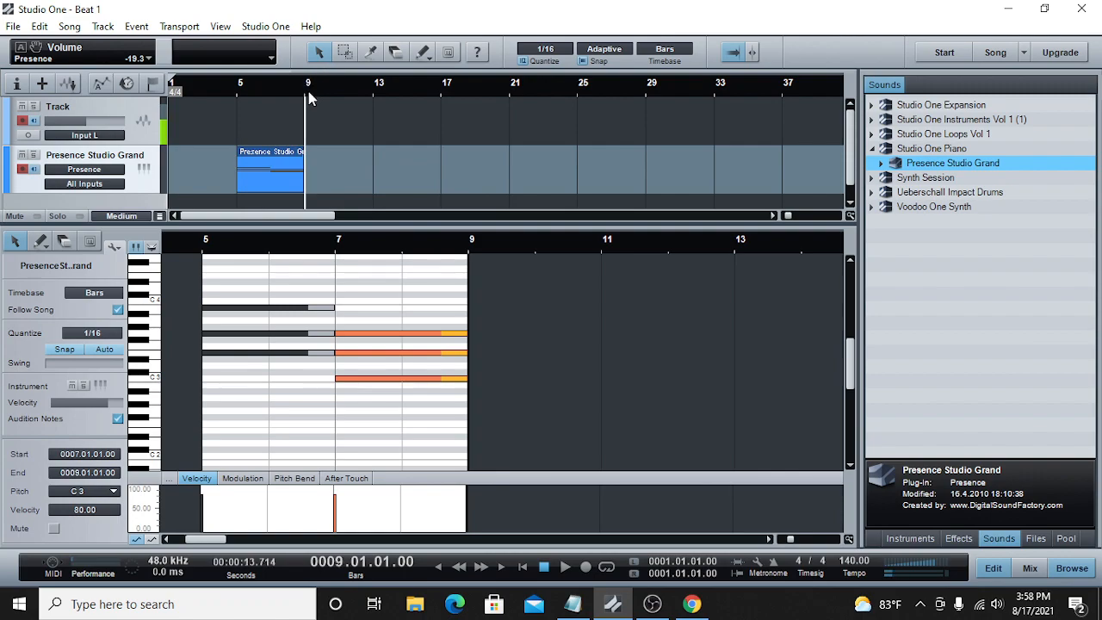
right_click(278, 160)
click(316, 190)
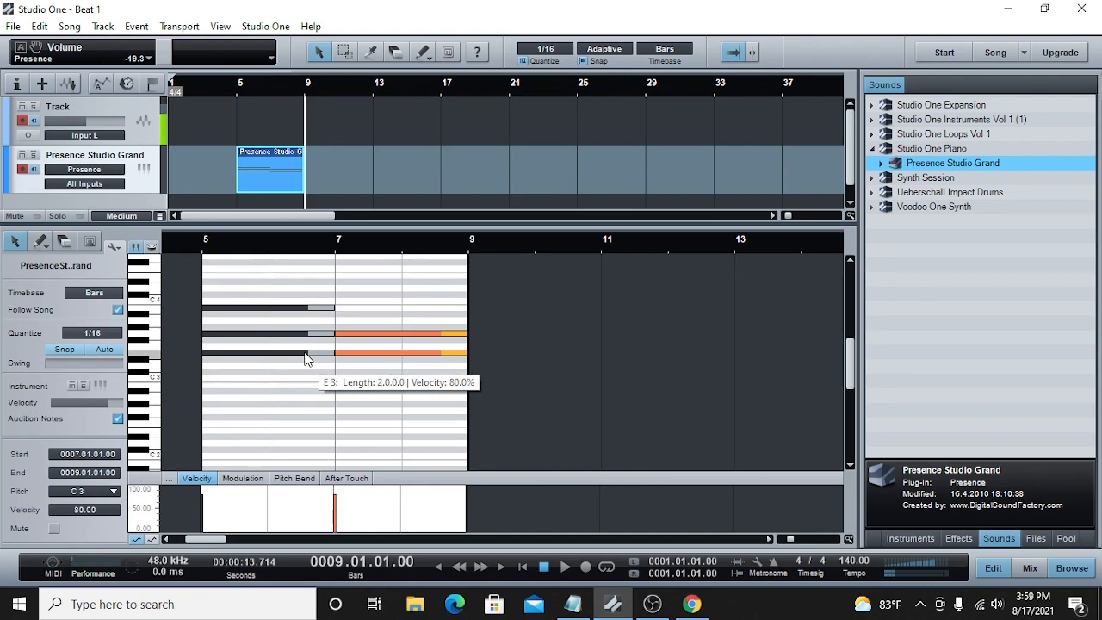
right_click(330, 161)
click(385, 325)
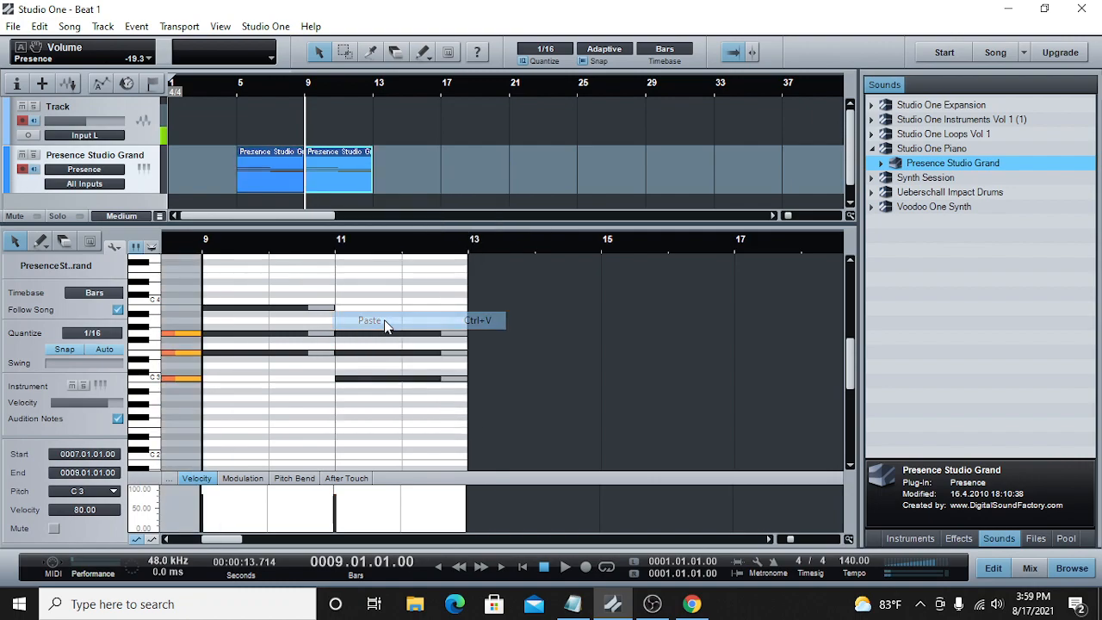
Step: Copy both piano parts together and paste them starting at bar 13
drag(406, 163, 299, 163)
right_click(263, 162)
click(306, 192)
click(378, 86)
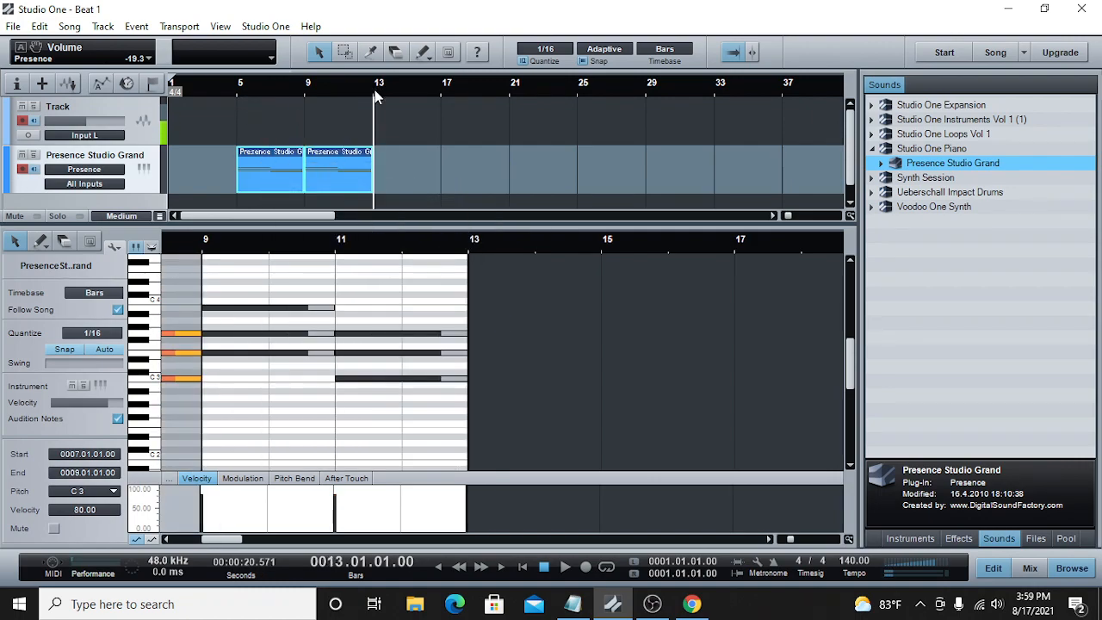
right_click(382, 153)
click(439, 312)
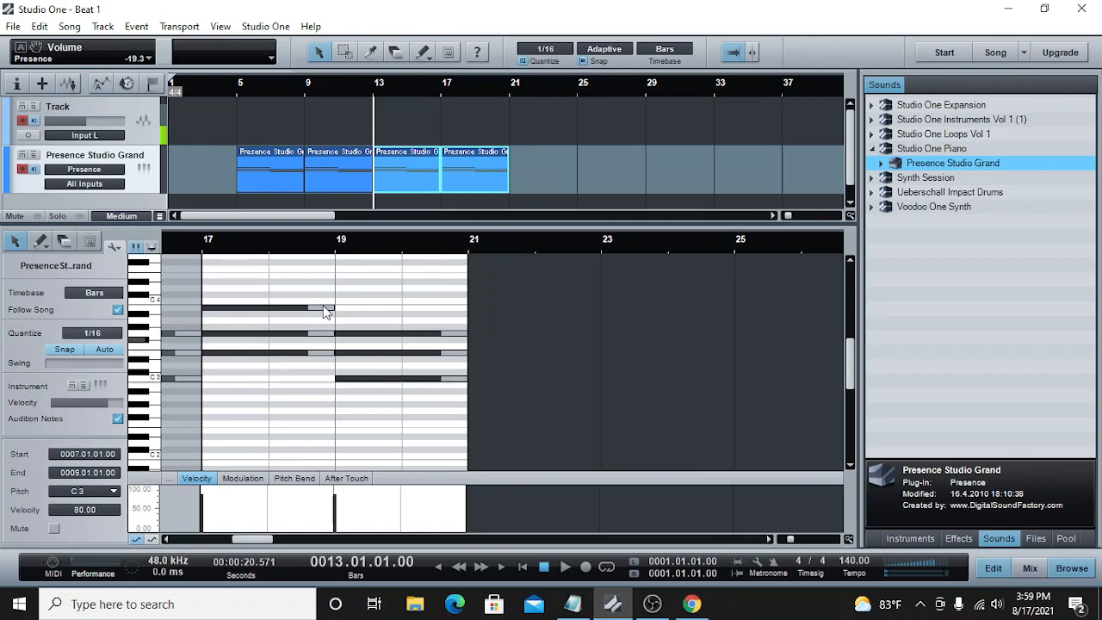
Step: Play back the repeated chord progression from bar 4 and stop after the second part begins
click(221, 86)
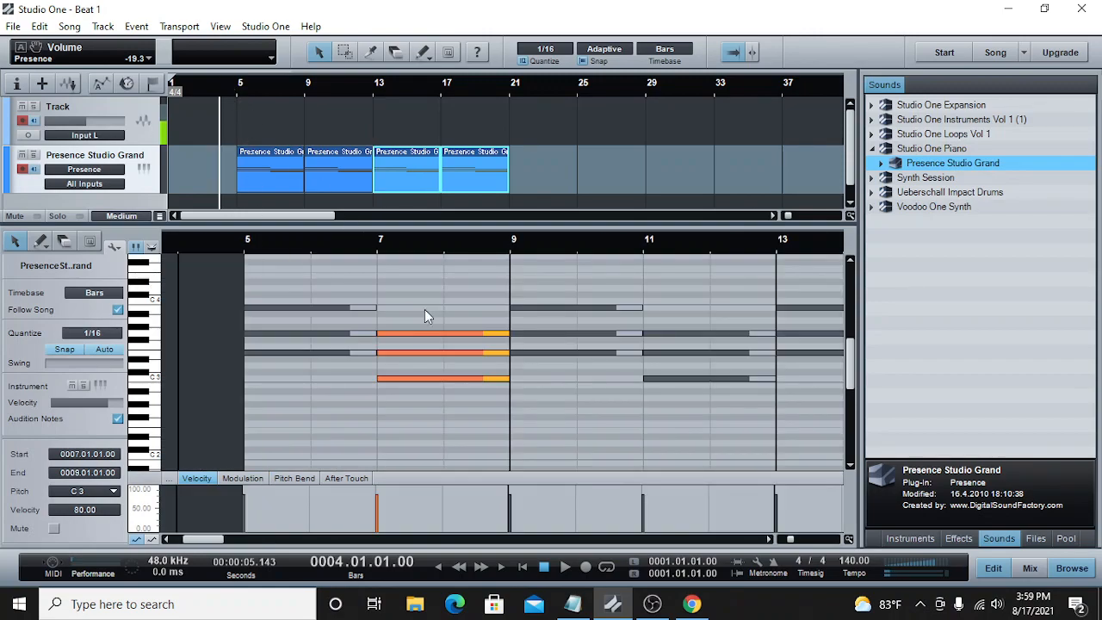
click(566, 568)
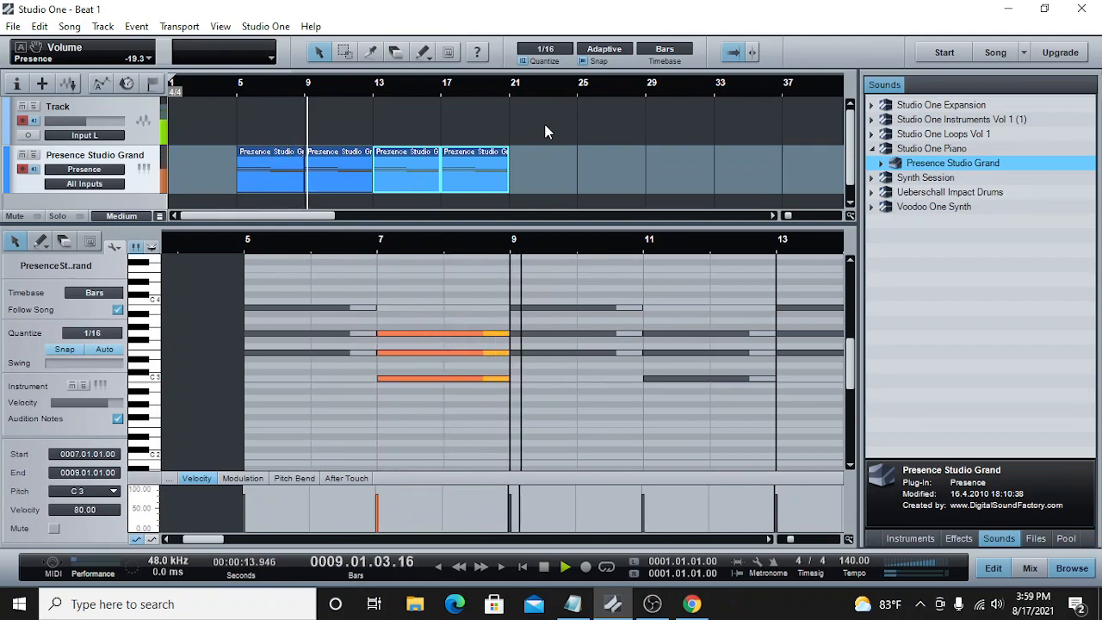
click(543, 572)
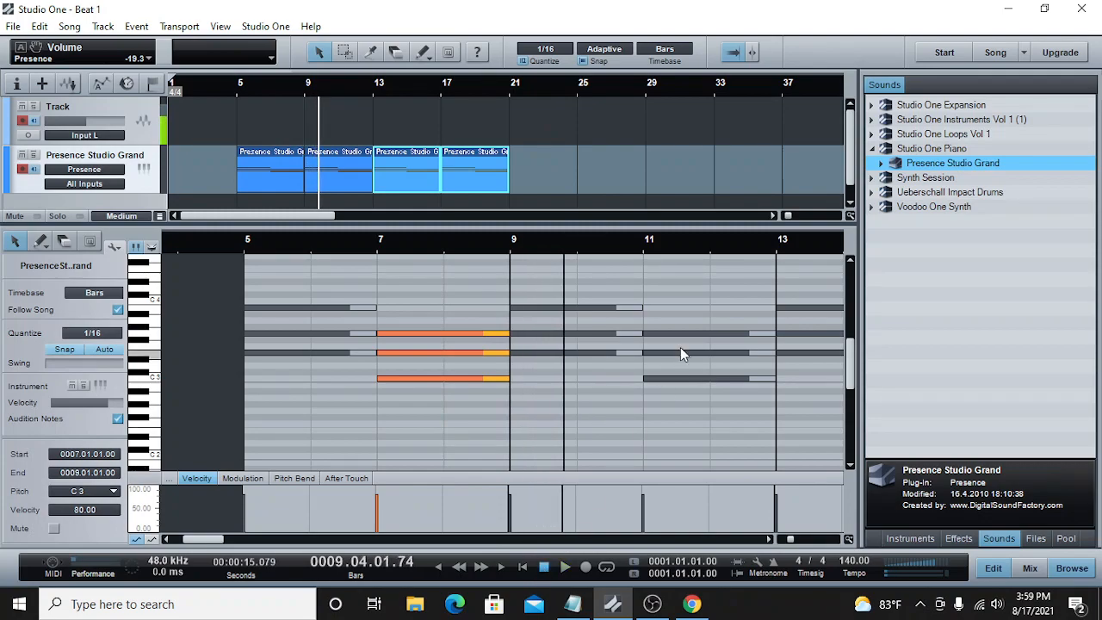
click(1036, 539)
click(879, 178)
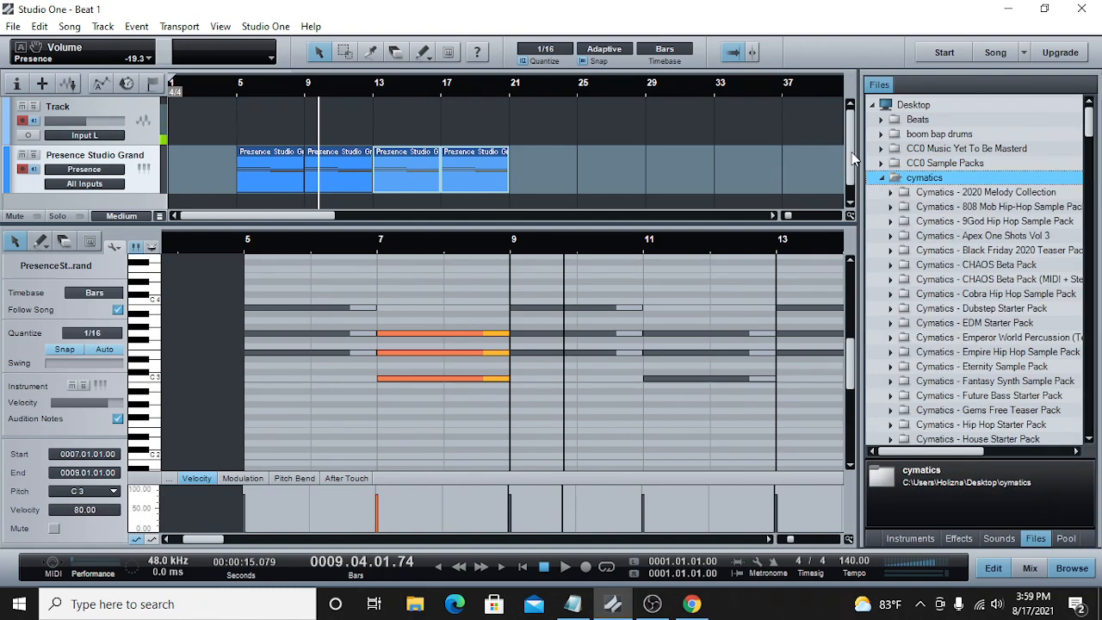
scroll(852, 157, down, 1)
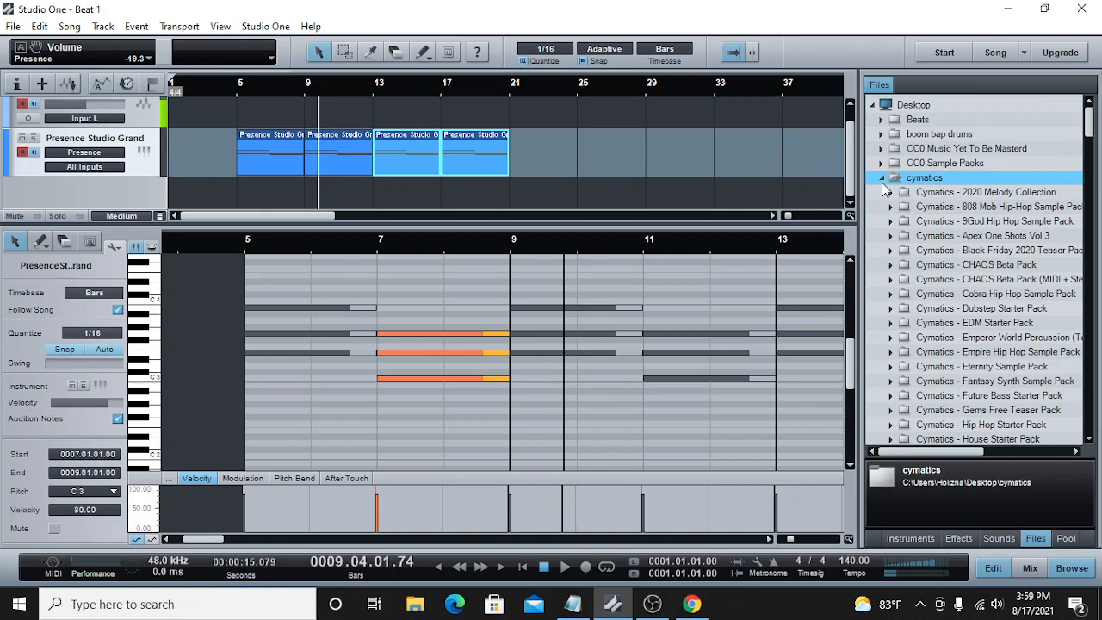
click(881, 177)
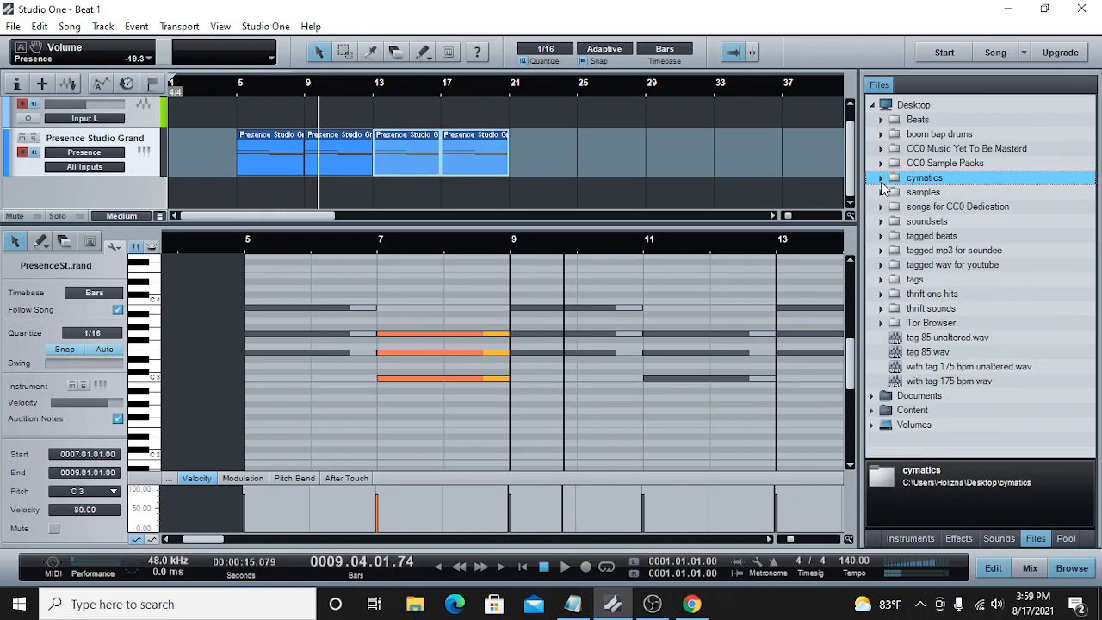
click(998, 539)
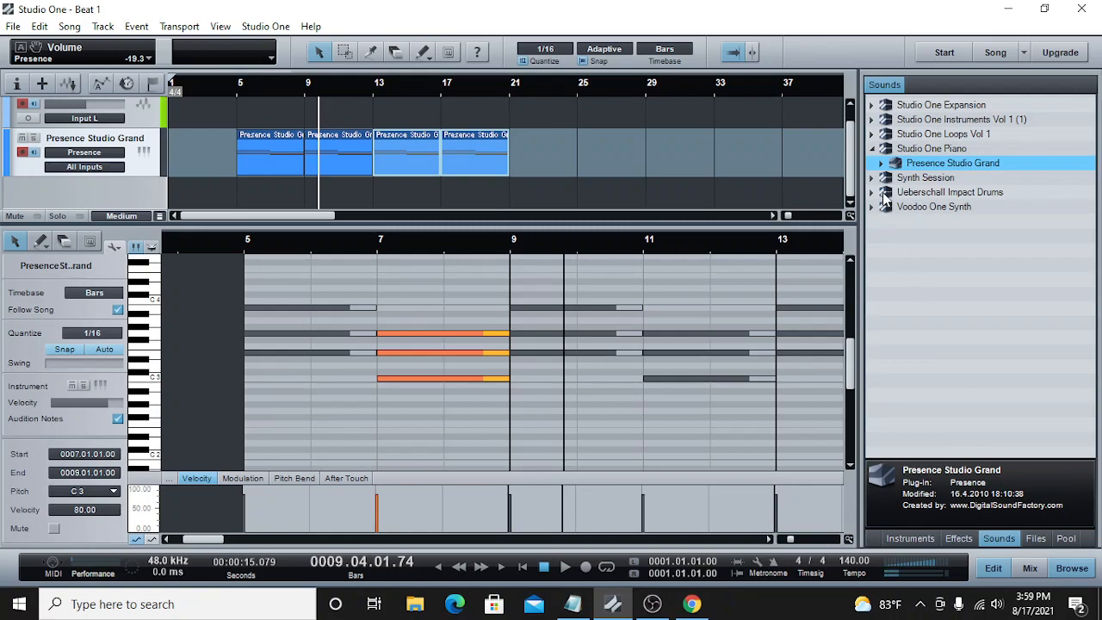
click(872, 150)
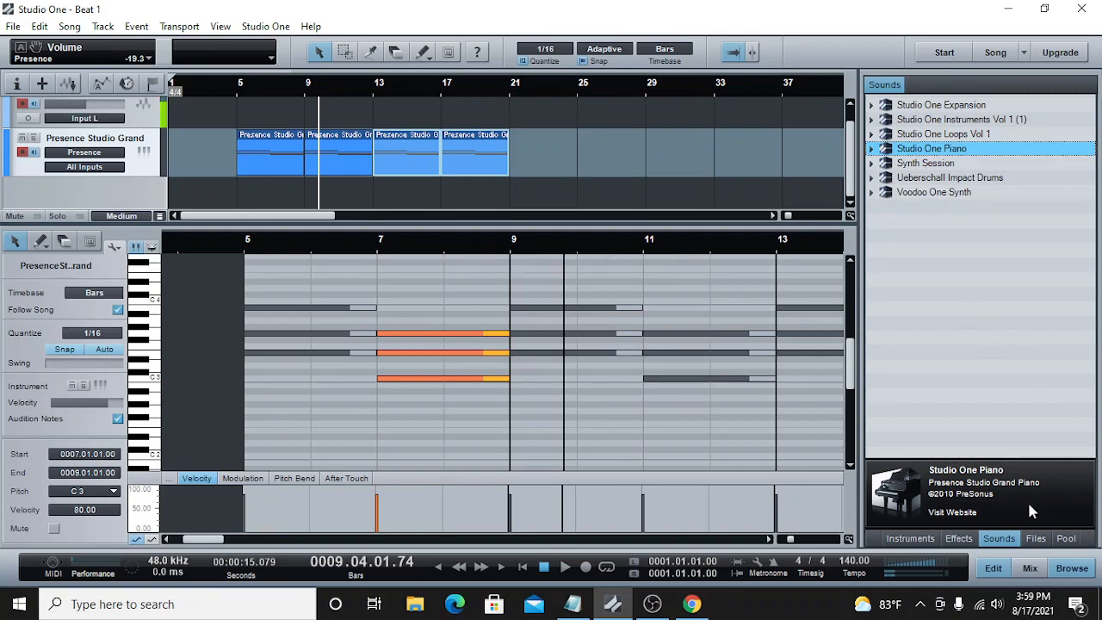
Step: Browse the cymatics sample files, collapse the Oracle Sample Pack, and open the Hihats - Closed folder in the Trap Starter Pack
click(1036, 538)
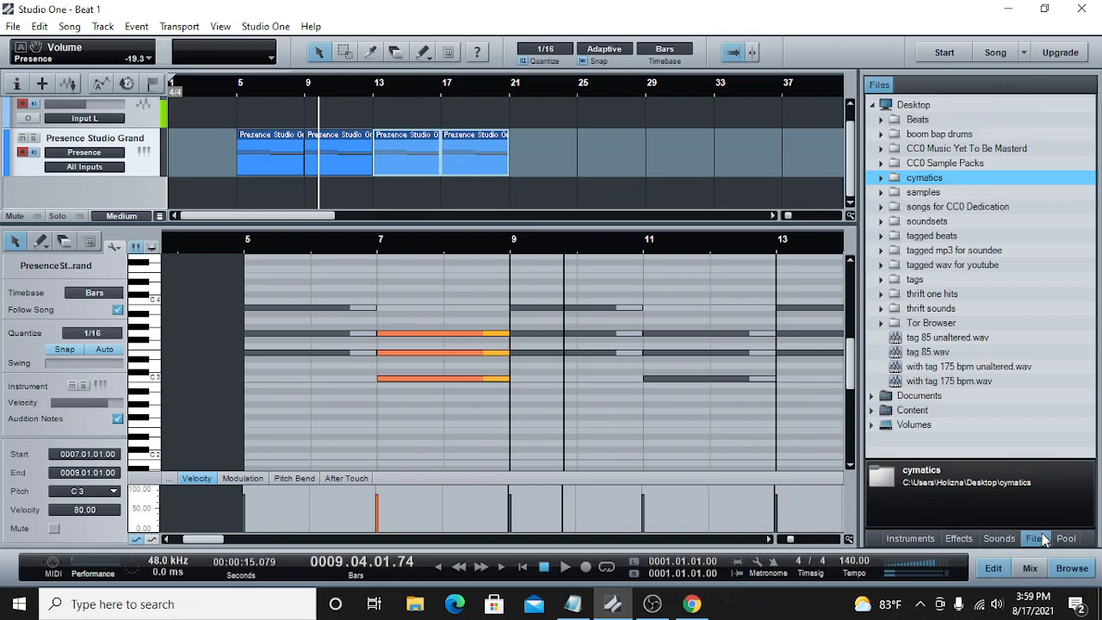
click(881, 178)
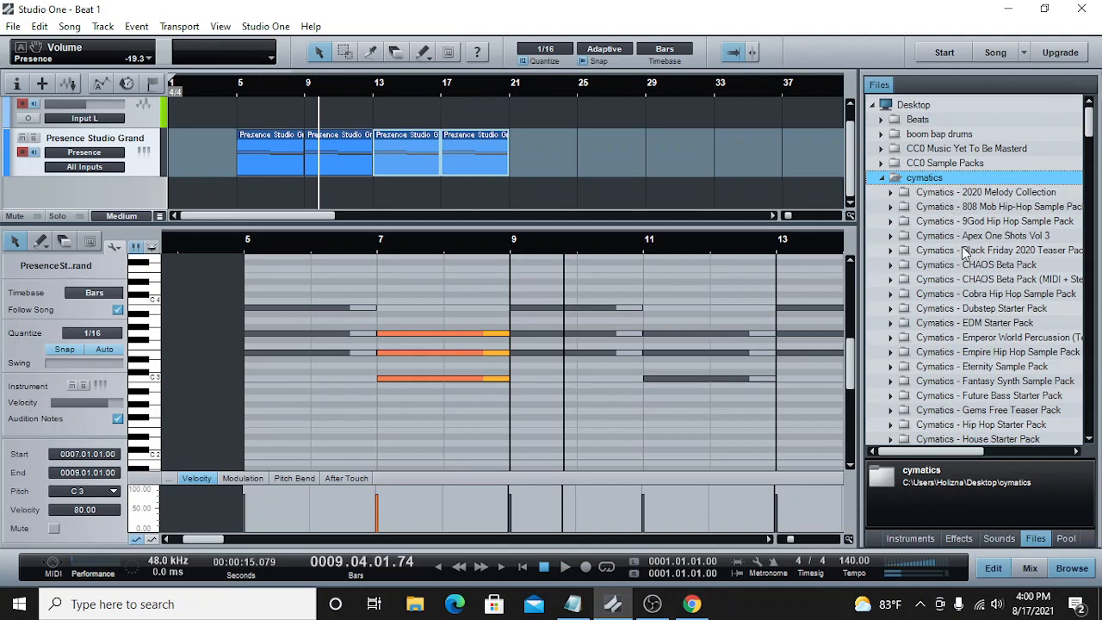
scroll(965, 251, down, 1)
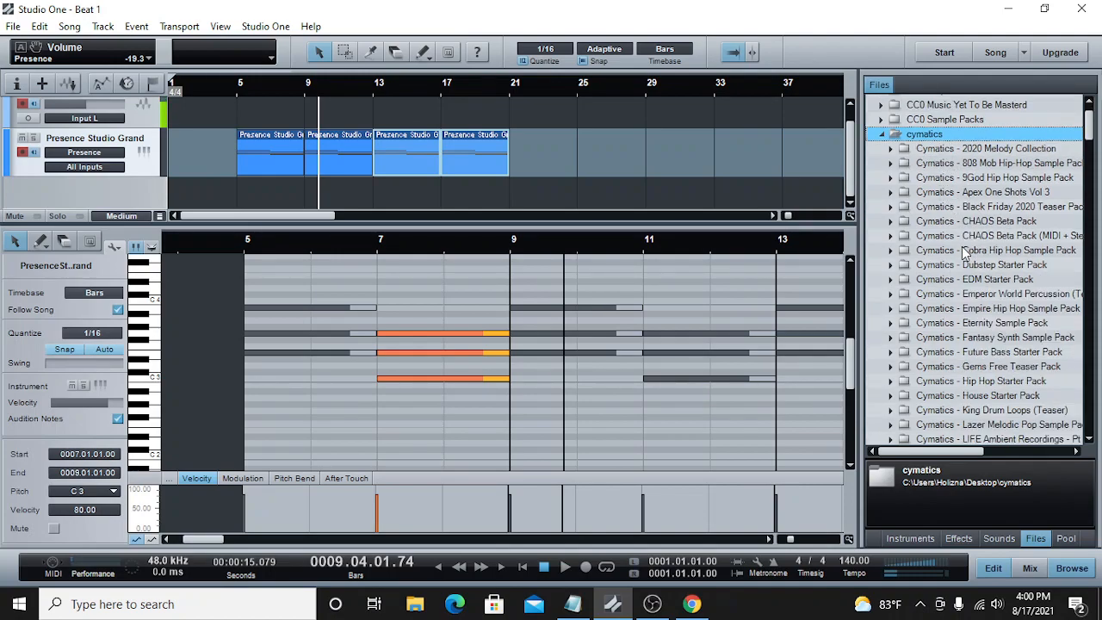
scroll(964, 250, down, 3)
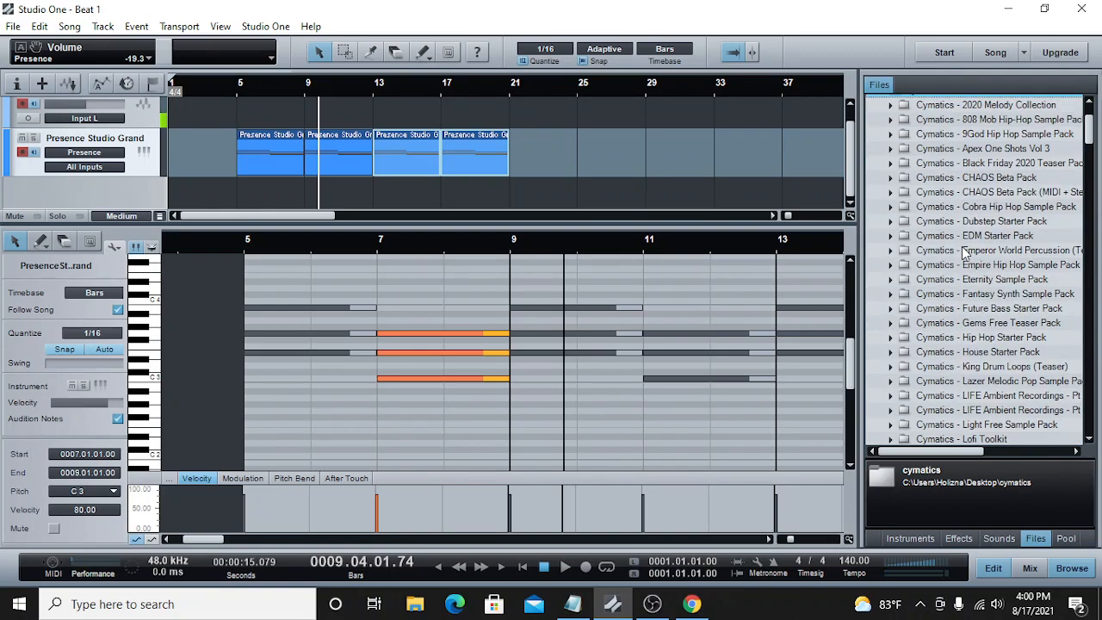
scroll(964, 251, down, 1)
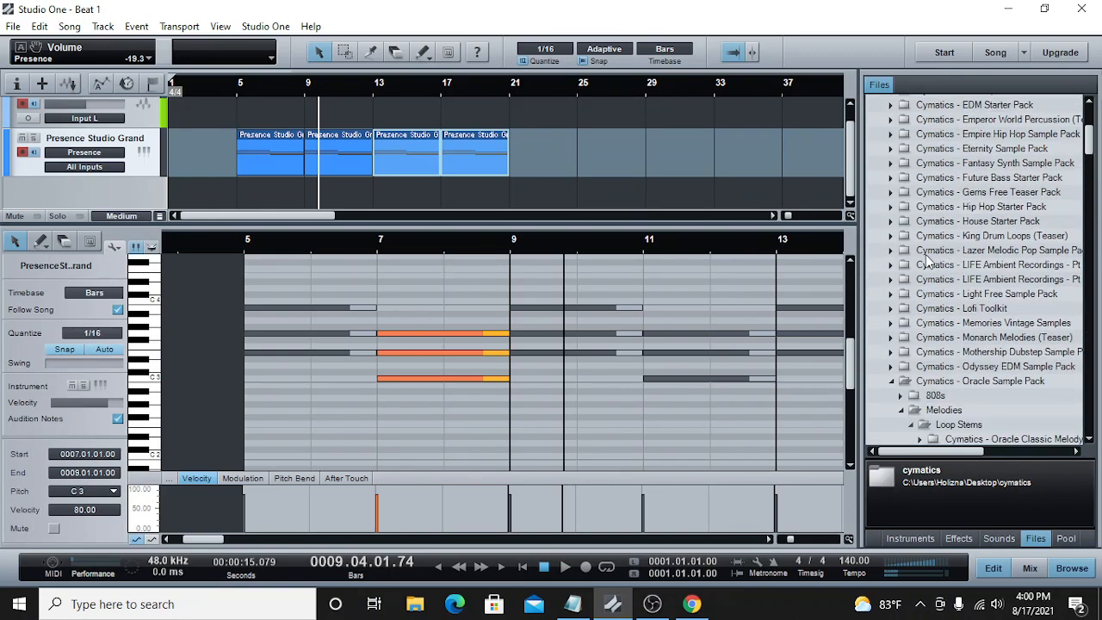
click(893, 381)
scroll(908, 342, down, 2)
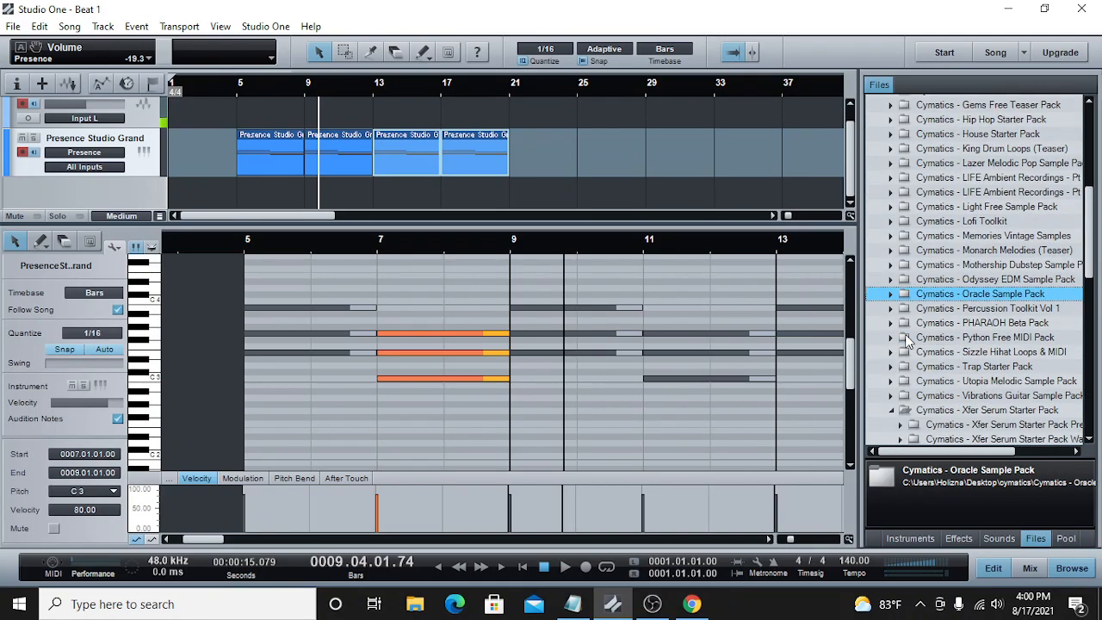
click(890, 368)
scroll(960, 356, down, 2)
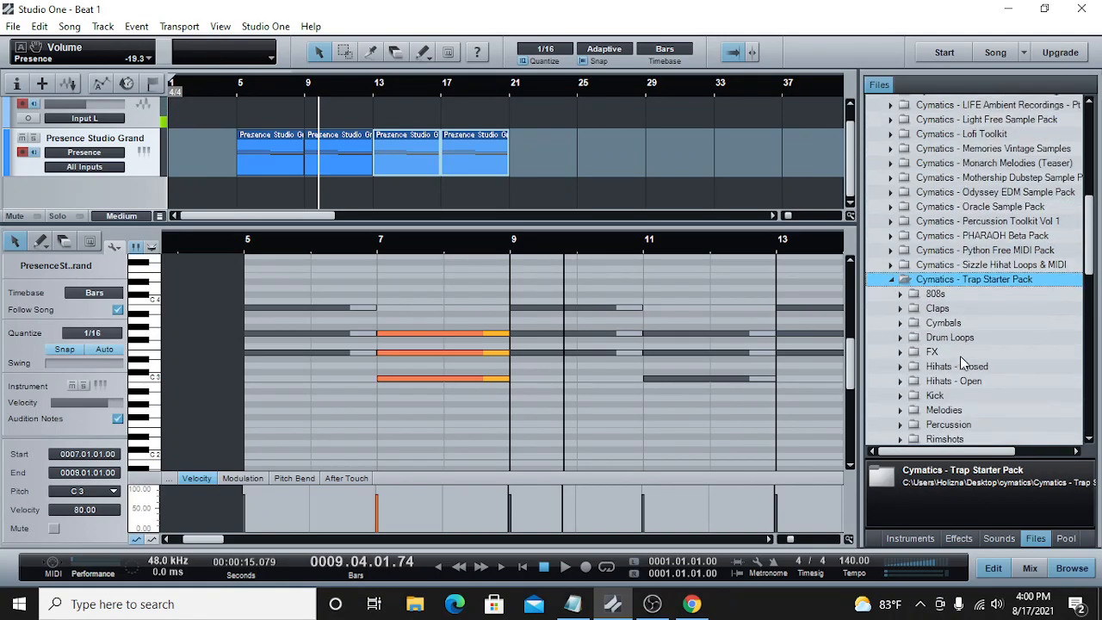
scroll(958, 343, down, 1)
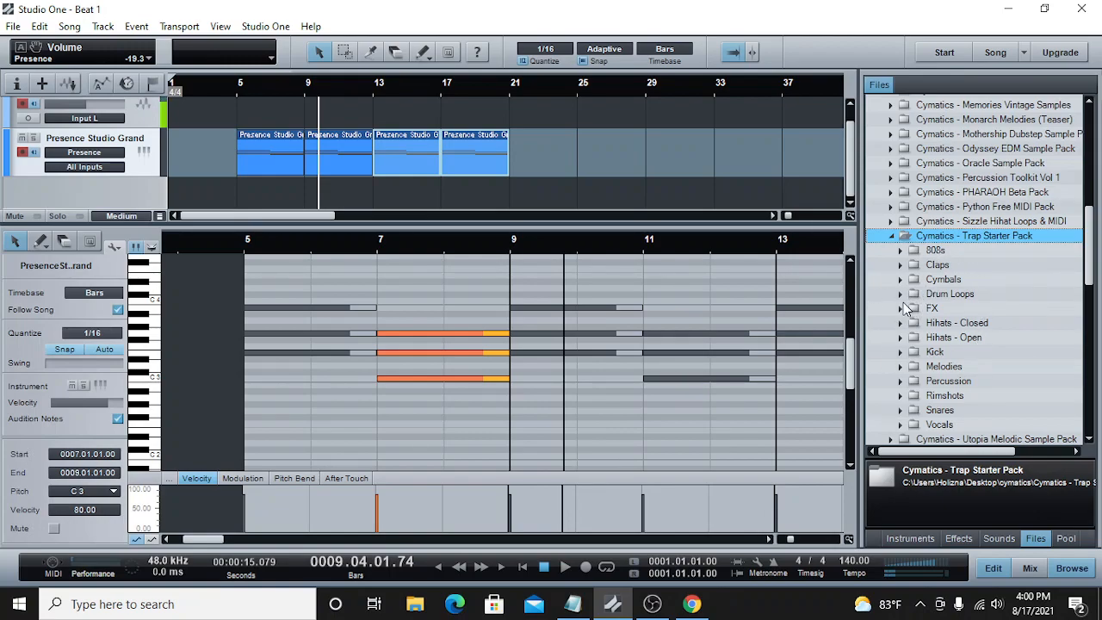
click(900, 323)
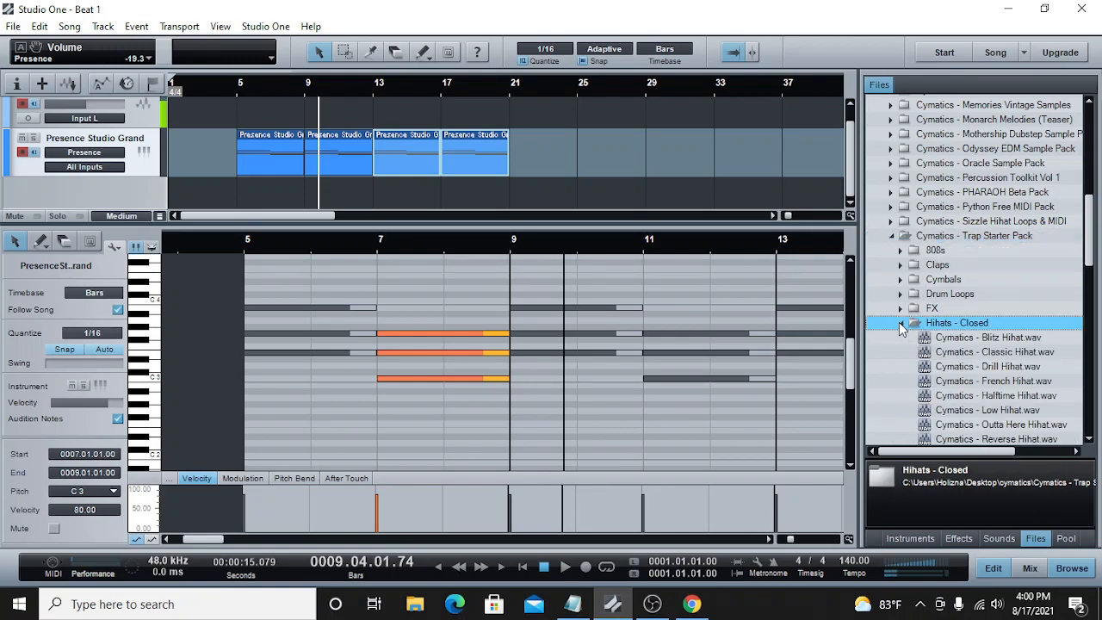
Step: Audition the closed hi-hat samples from Cymatics - Halftime Hihat through Cymatics - Turbo Hihat
scroll(964, 346, down, 2)
click(954, 309)
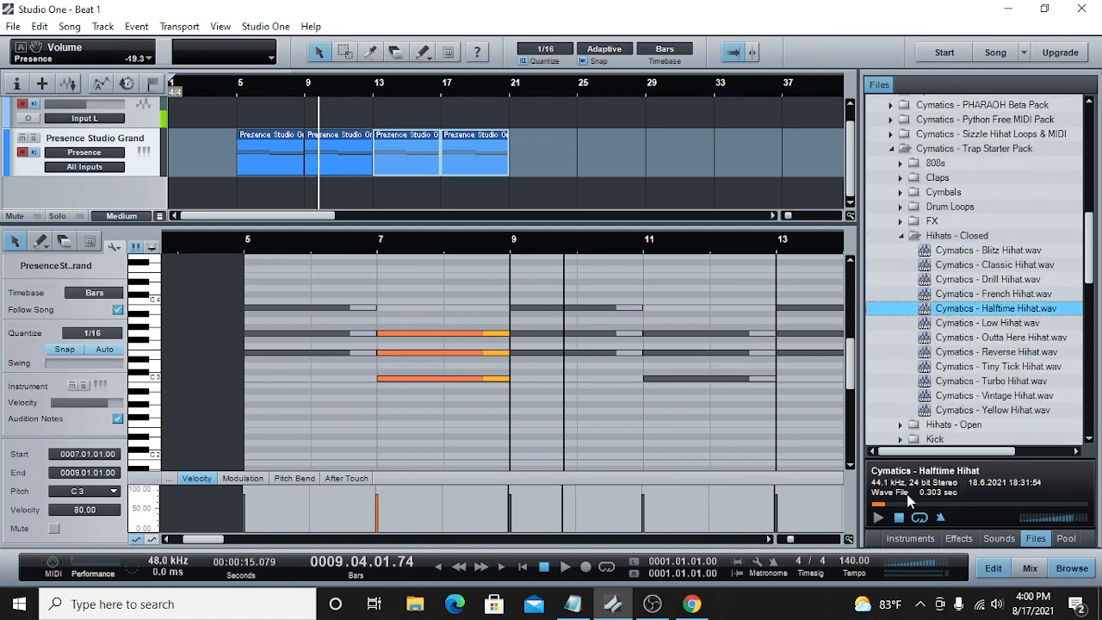
click(877, 517)
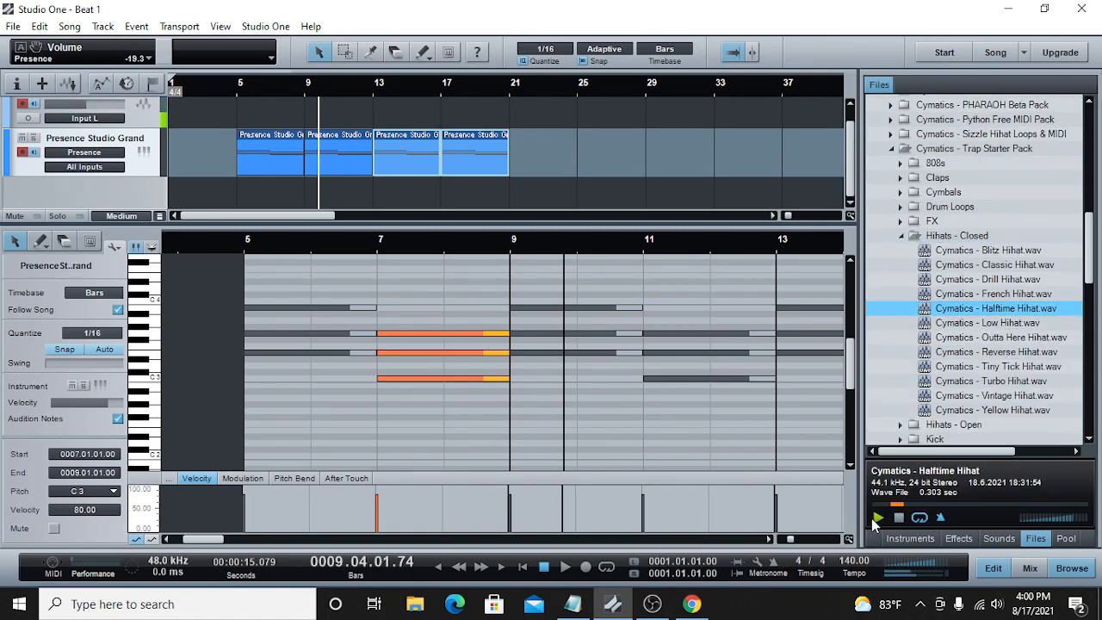
click(960, 324)
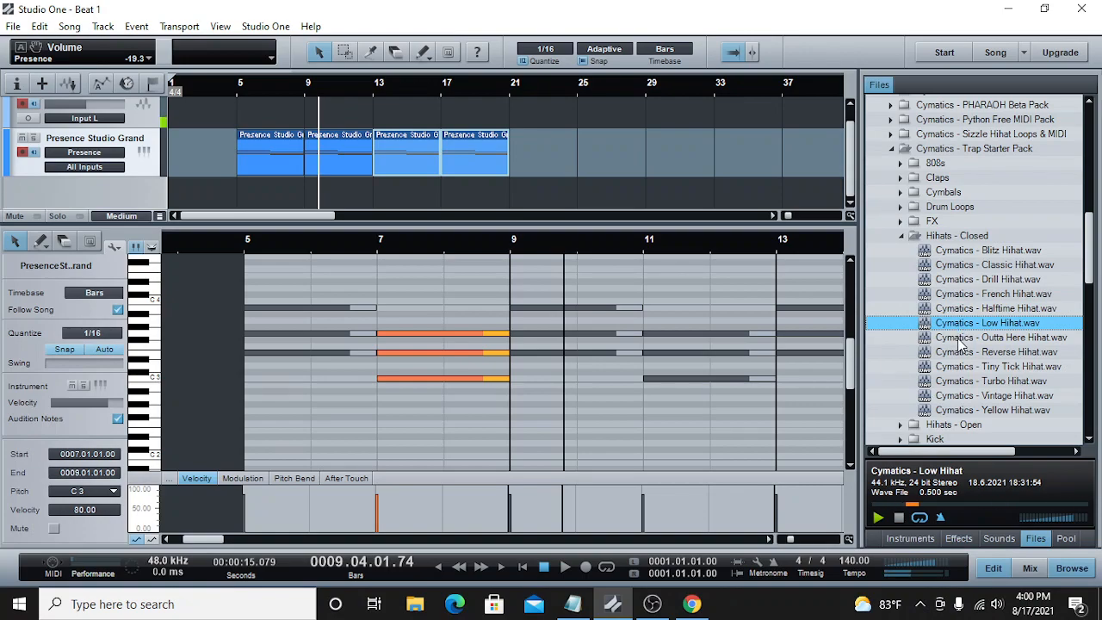
click(961, 338)
click(959, 352)
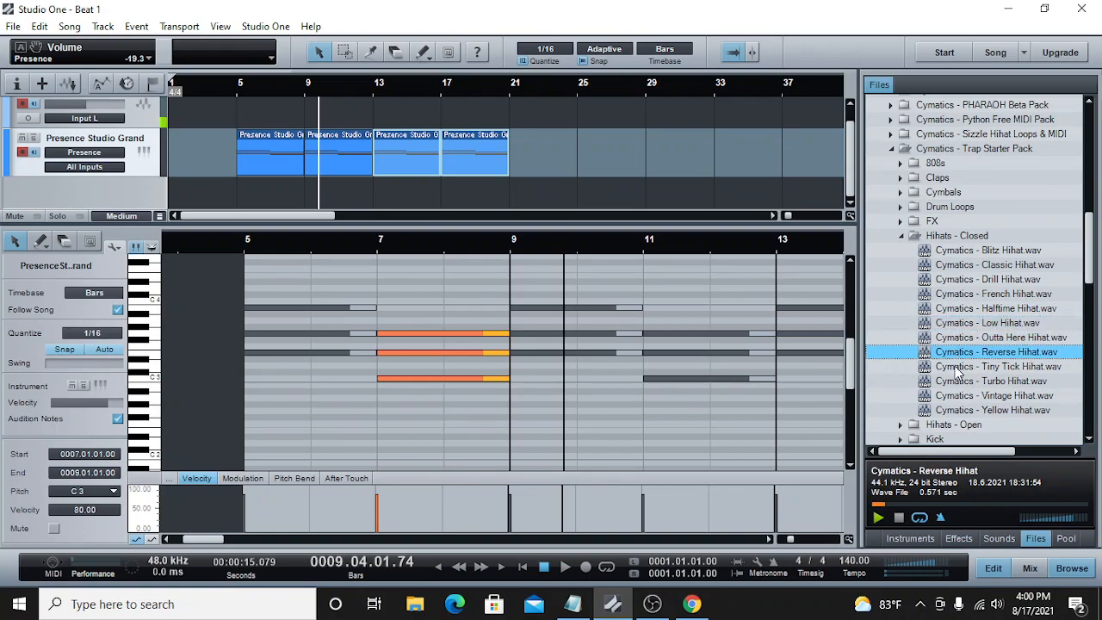
click(958, 366)
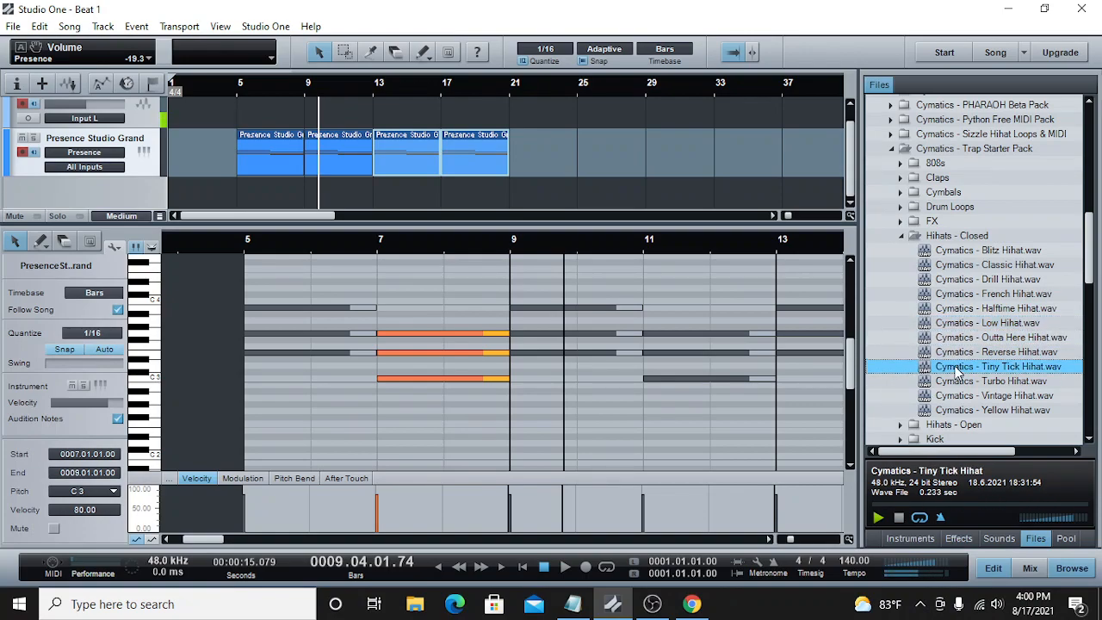
click(898, 519)
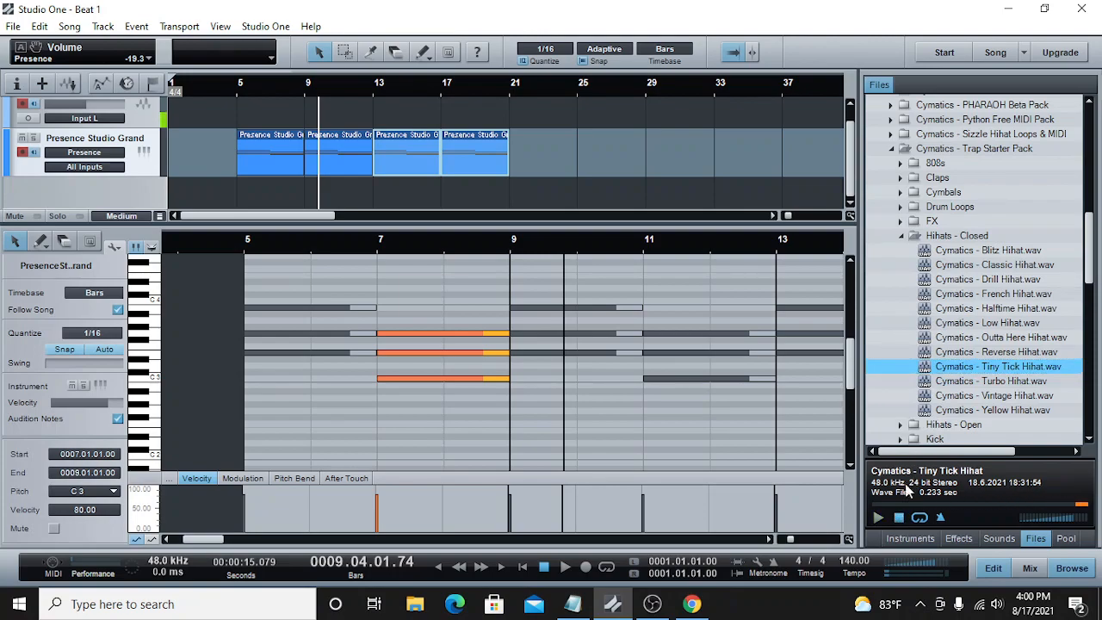
click(946, 382)
click(875, 518)
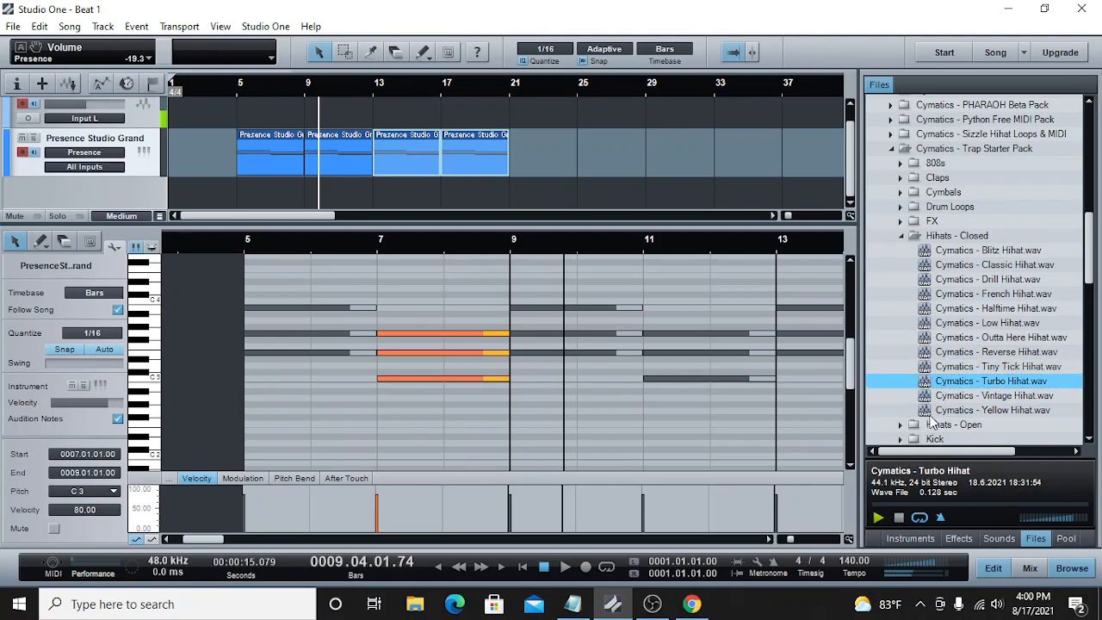
Step: Load Cymatics - Turbo Hihat.wav into a new SampleOne instrument and close its instrument window
right_click(966, 387)
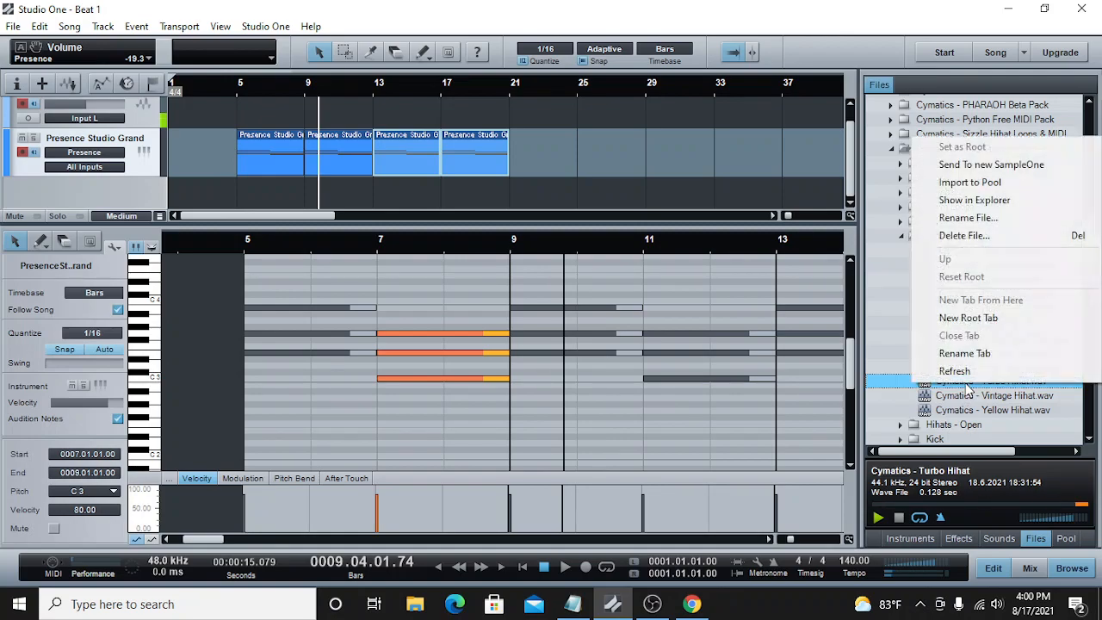
click(981, 164)
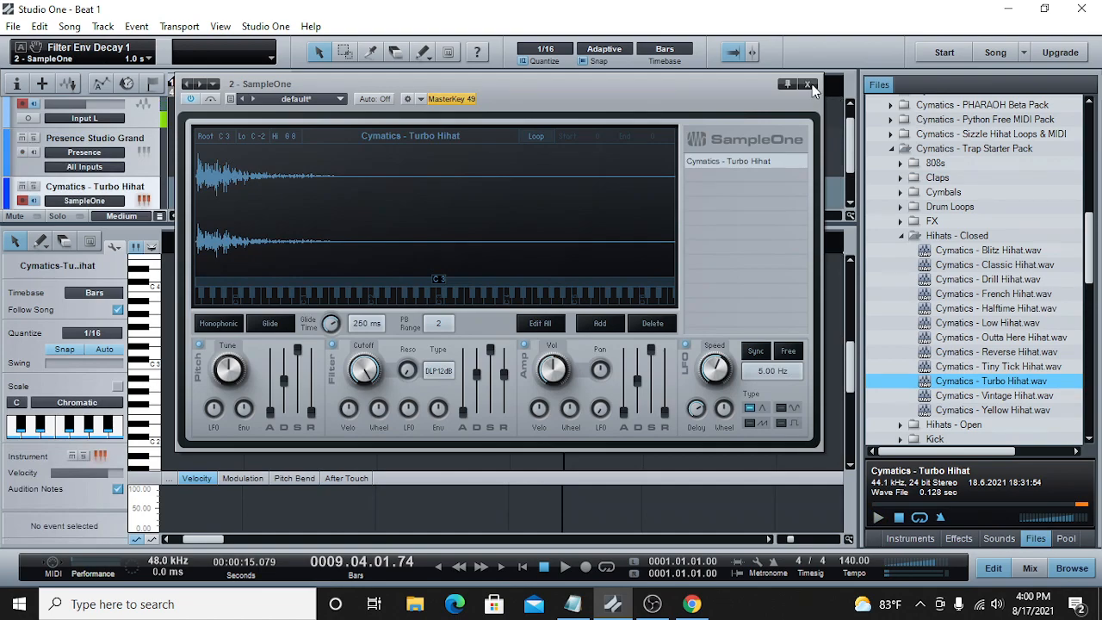
click(808, 85)
Step: Create an empty part on the Cymatics - Turbo Hihat track spanning bar 5 to bar 13
double_click(243, 194)
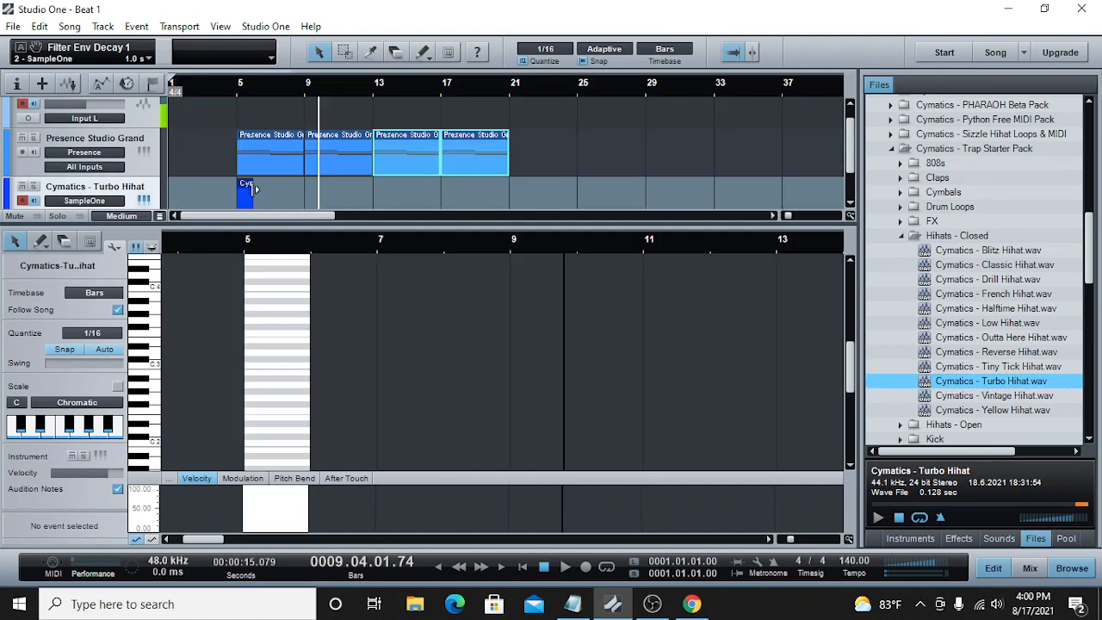
drag(253, 188, 370, 190)
scroll(358, 189, down, 1)
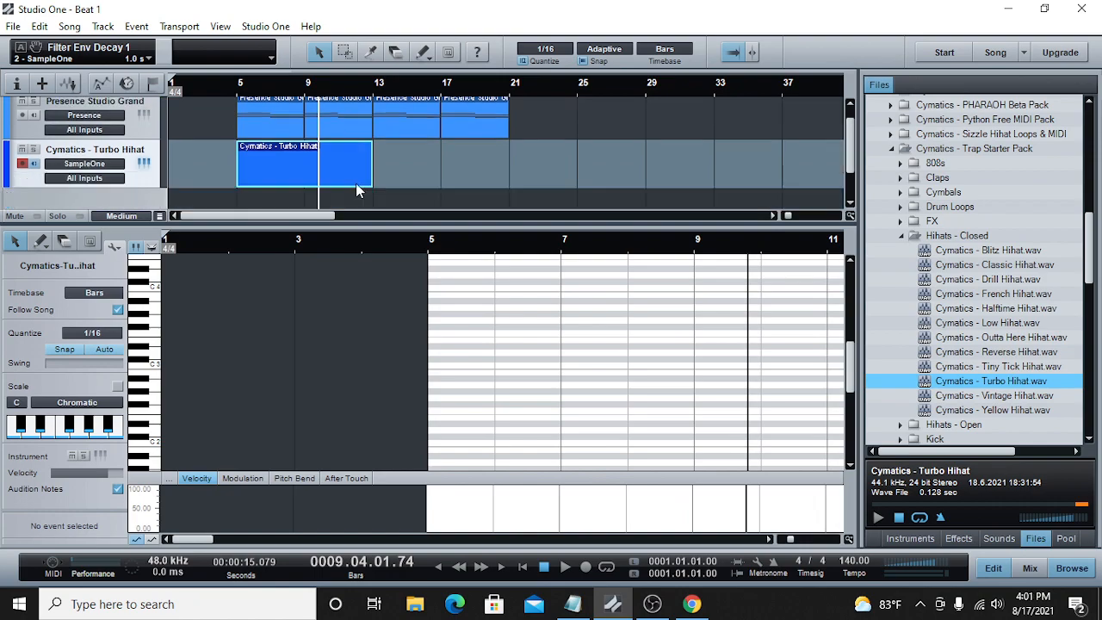
click(240, 88)
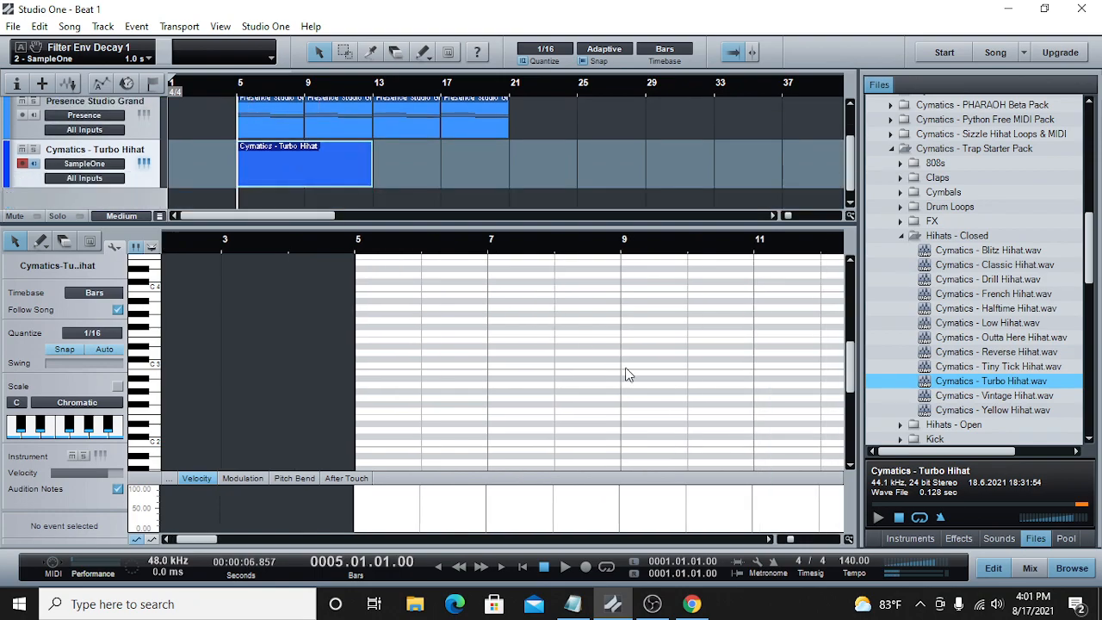
Step: Add two quarter-note E3 hi-hat hits in bar 5, on beats 1 and 3
drag(789, 539, 794, 540)
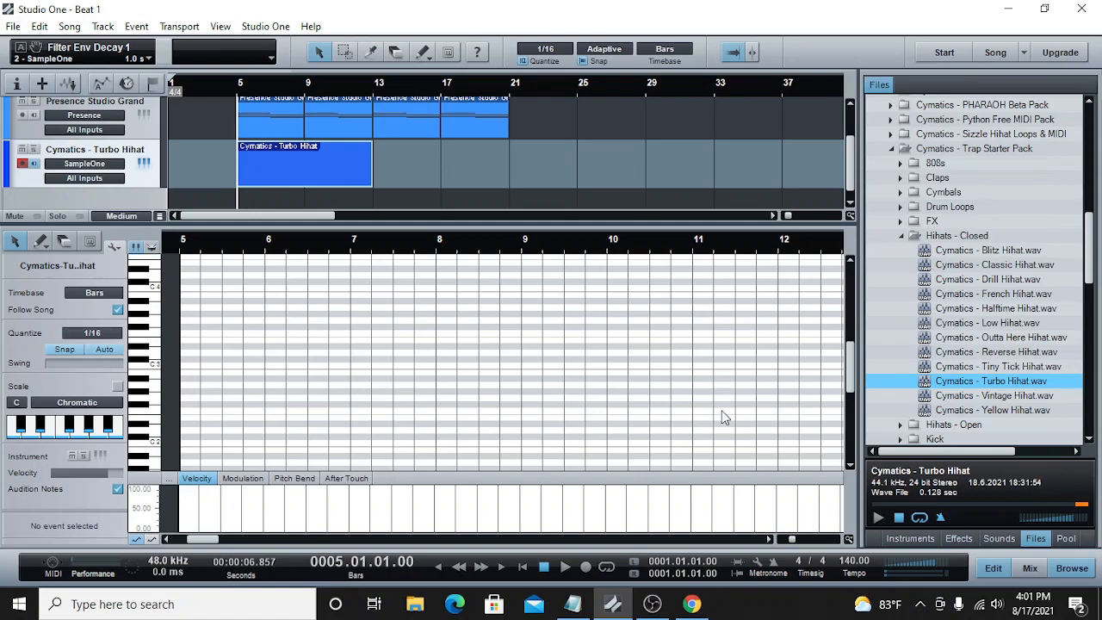
double_click(189, 340)
drag(196, 342, 197, 343)
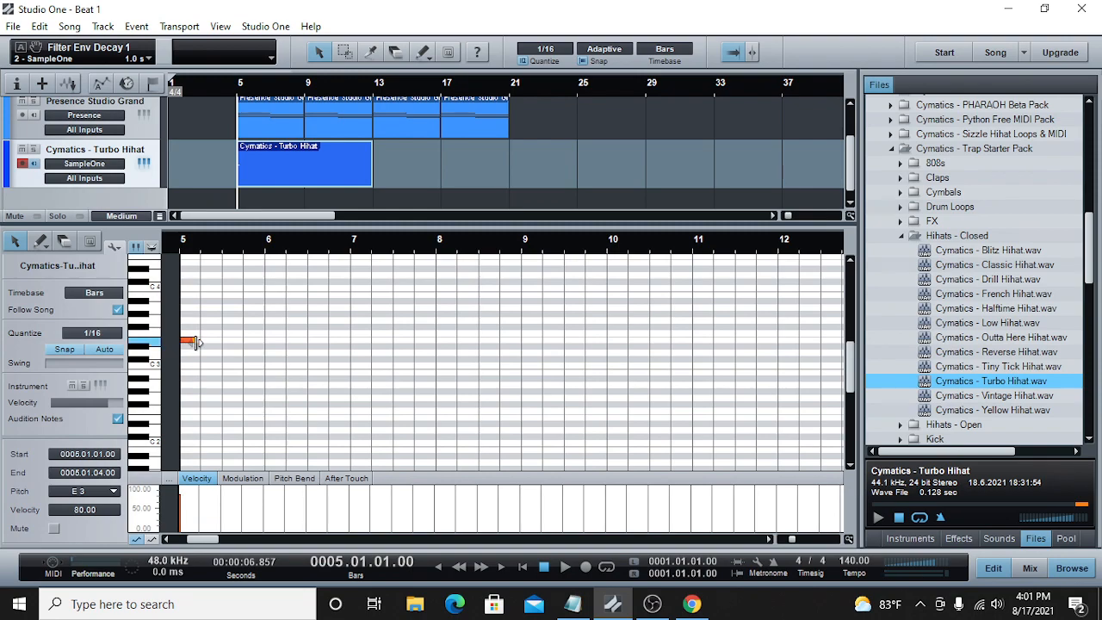
click(223, 247)
double_click(226, 341)
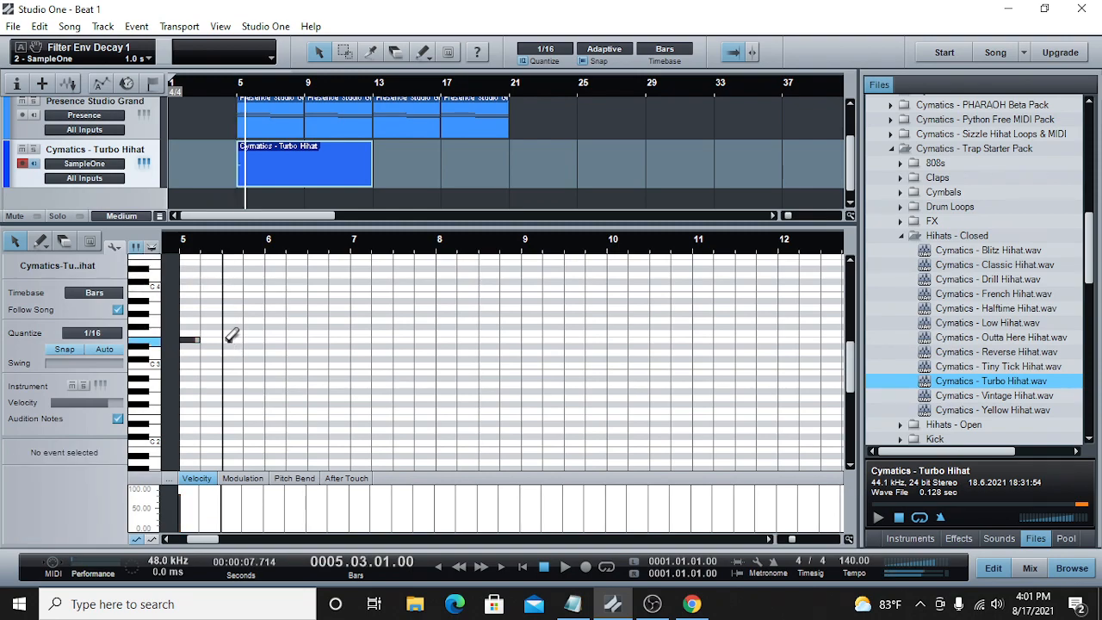
drag(231, 341, 242, 341)
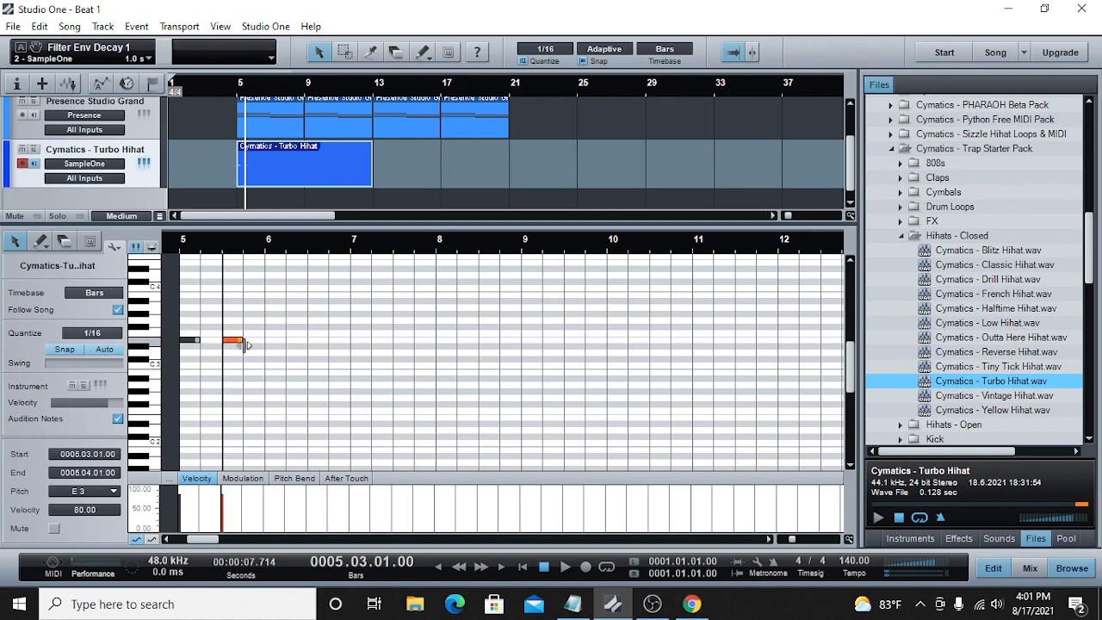
Step: Play back the two hi-hat notes from bar 5 and stop at bar 7
click(176, 247)
click(565, 567)
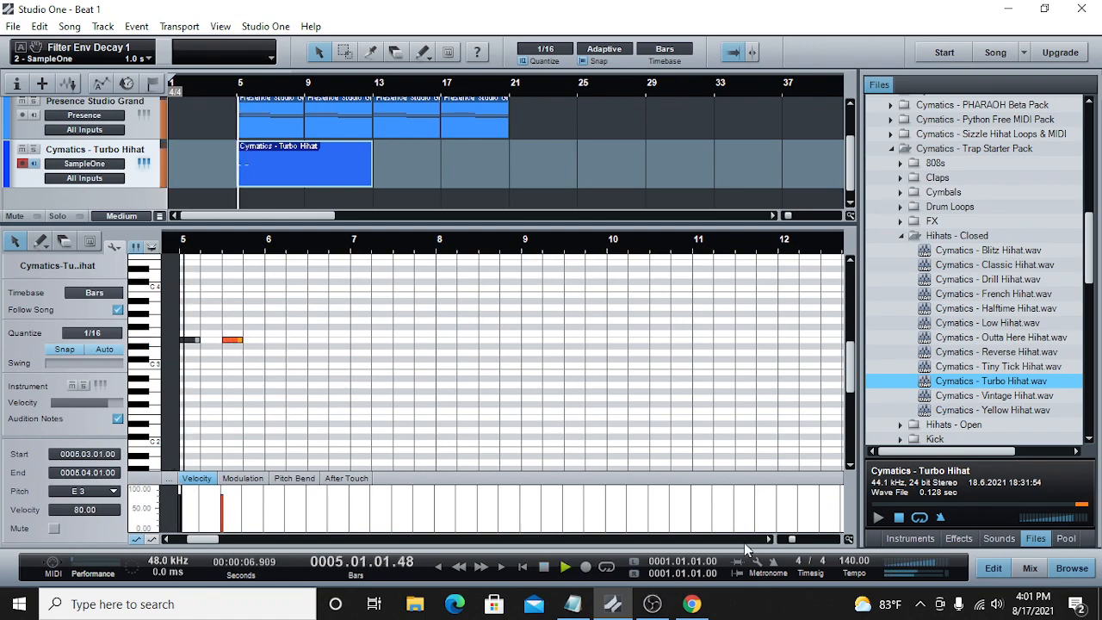
drag(791, 539, 800, 540)
drag(196, 539, 190, 539)
key(space)
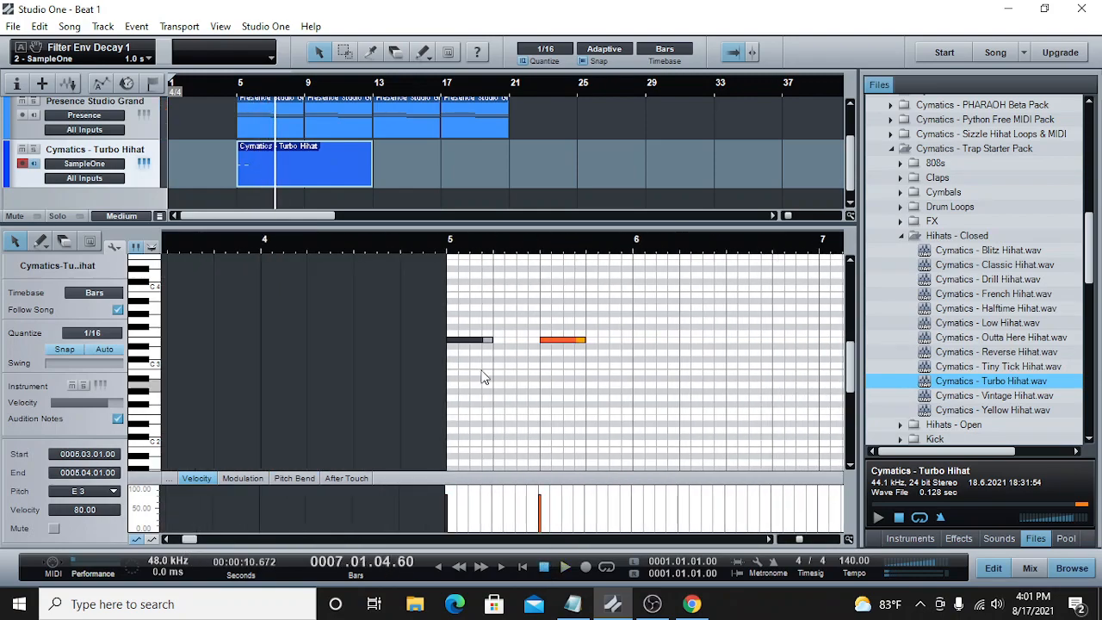
Step: Rework the first half of bar 5 into four consecutive eighth-note E3 hi-hats, replacing the note on beat 3
click(490, 340)
drag(493, 341, 469, 351)
double_click(475, 340)
click(497, 343)
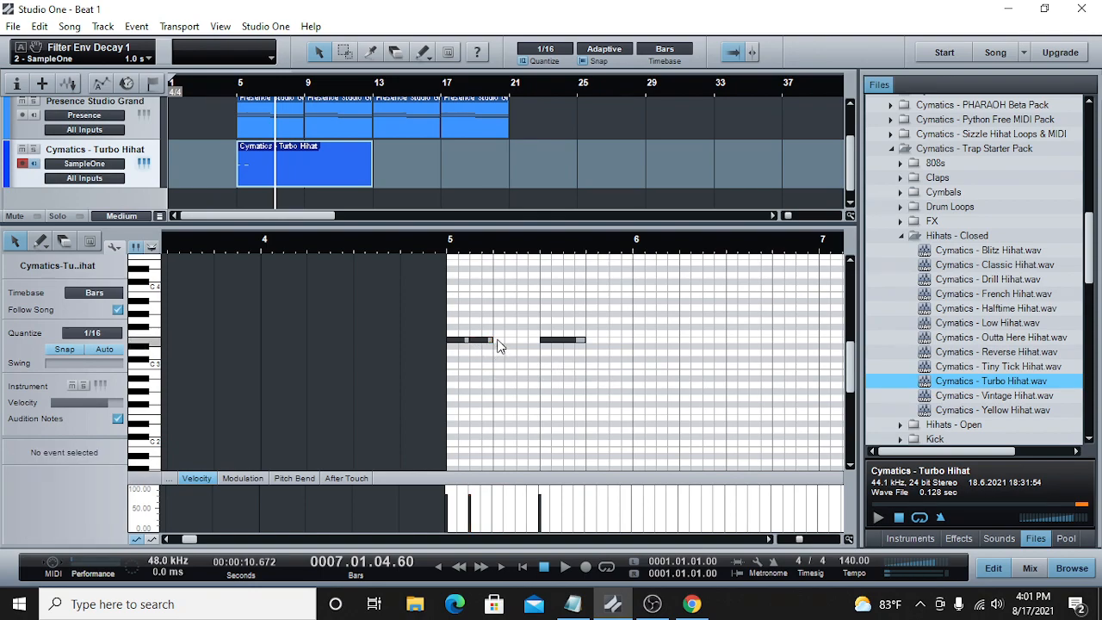
double_click(505, 340)
click(542, 340)
mouse_move(540, 336)
mouse_down()
mouse_move(552, 341)
mouse_move(539, 342)
mouse_up()
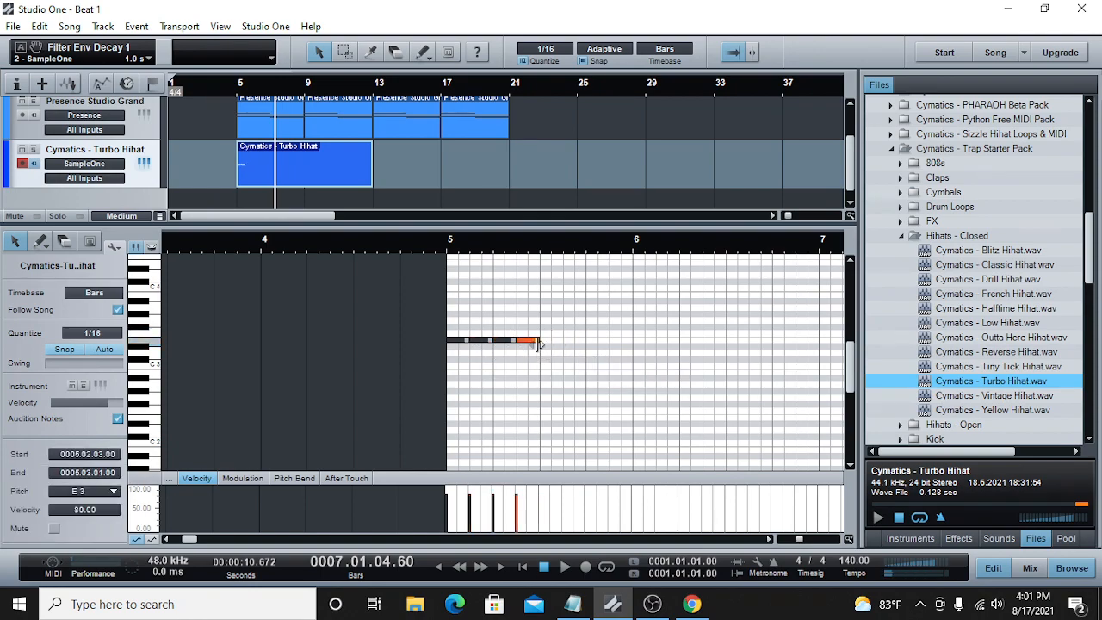
Step: Play back the eighth-note hi-hats from bar 5 and stop
click(559, 564)
click(233, 90)
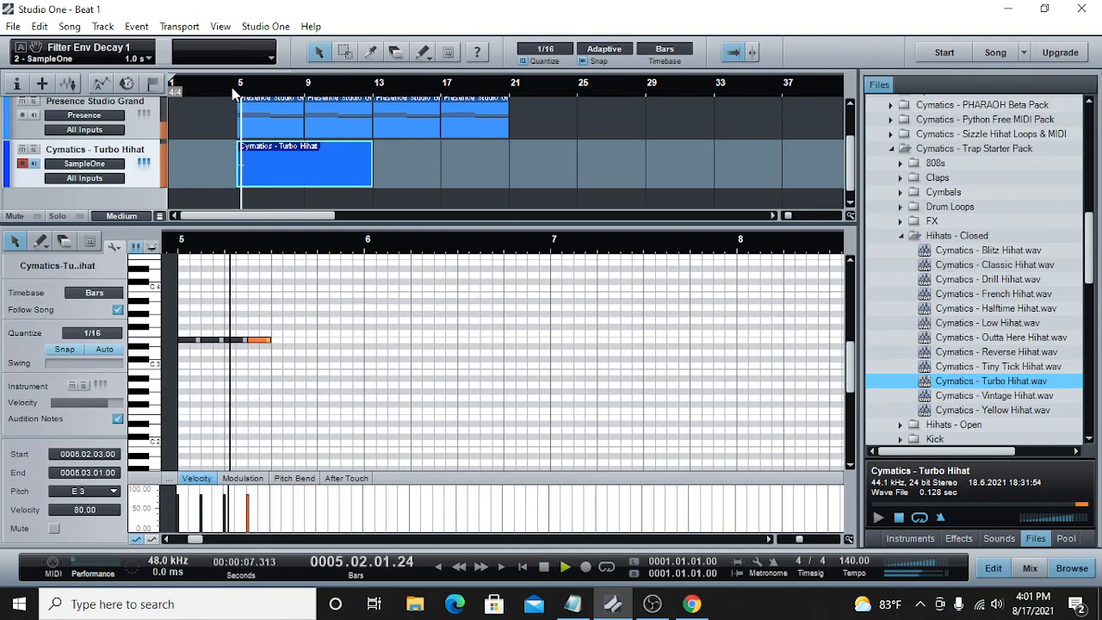
key(space)
Step: Continue the E3 hi-hats through the second half of bar 5 and delete the stray sixteenth note at its end
click(273, 249)
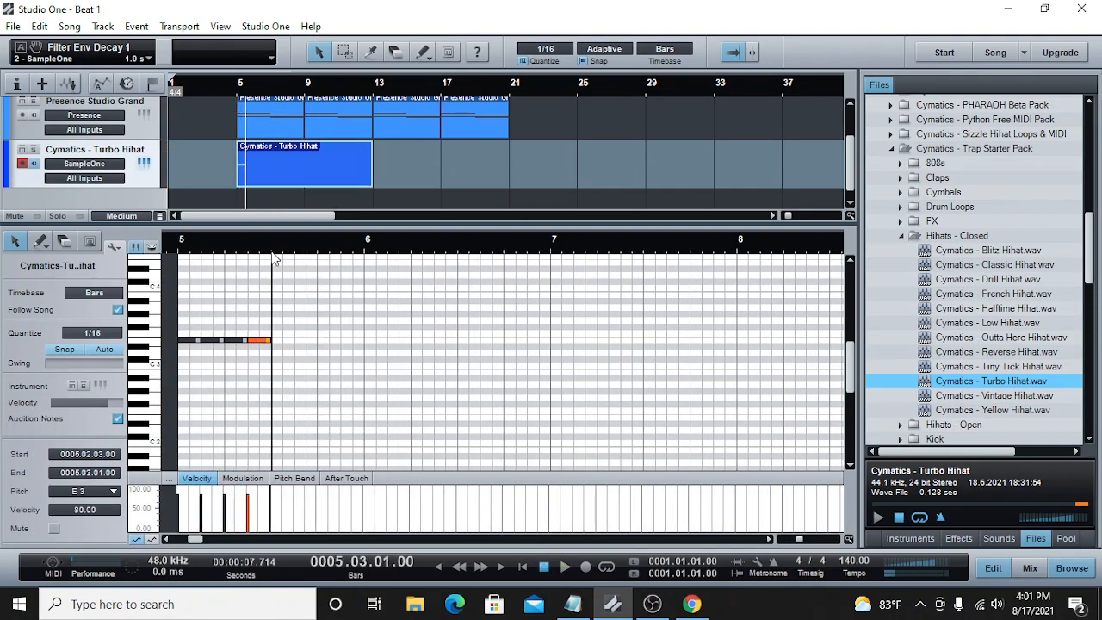
double_click(283, 342)
drag(283, 341, 341, 341)
double_click(301, 341)
double_click(322, 340)
double_click(348, 342)
double_click(359, 342)
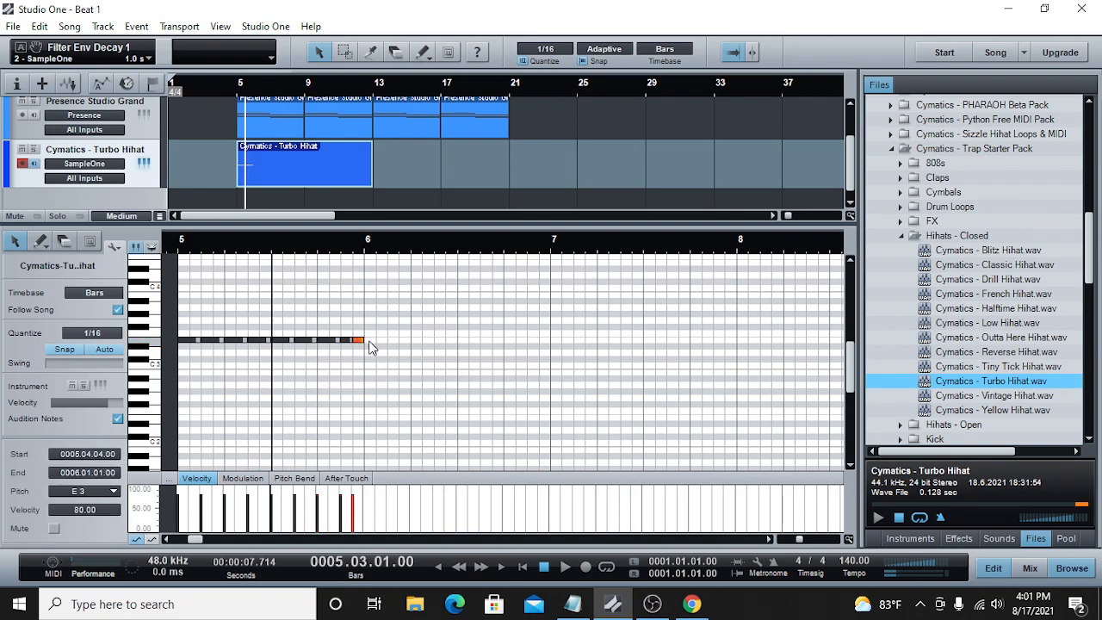
right_click(362, 341)
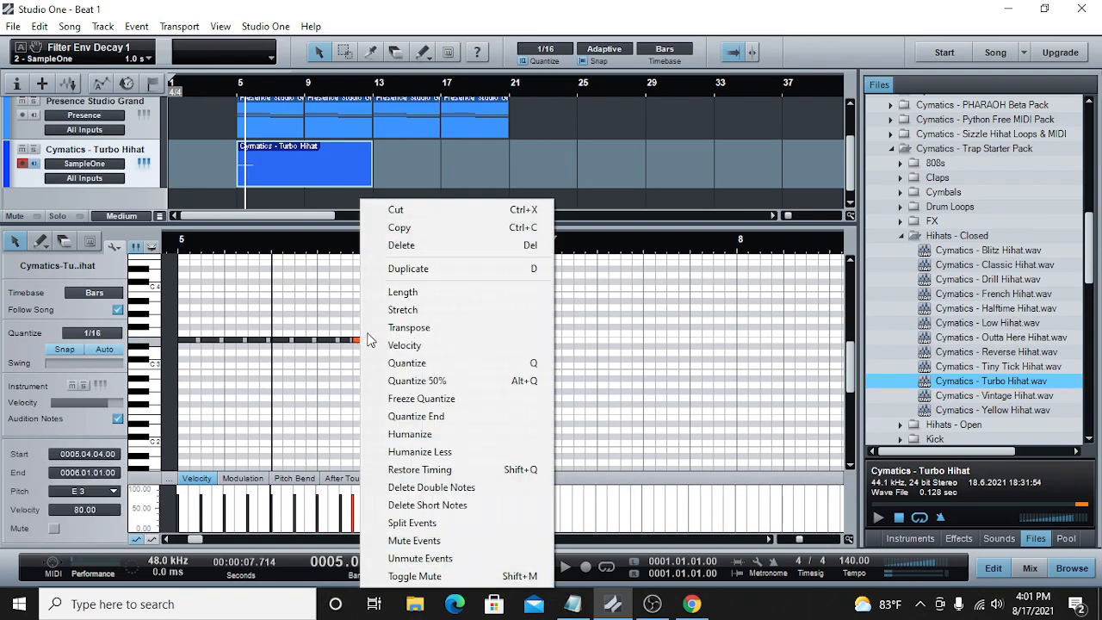
click(401, 244)
Step: Continue the eighth-note E3 hi-hats from the end of bar 5 through all of bar 6
drag(353, 341, 428, 346)
click(368, 341)
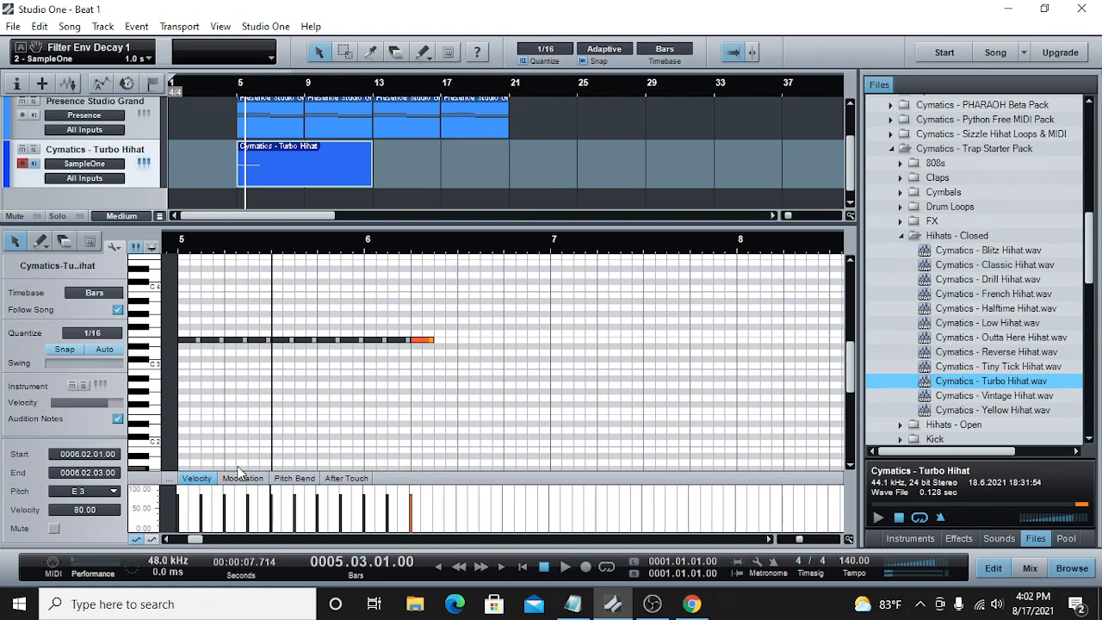
double_click(440, 341)
drag(442, 341, 528, 339)
double_click(464, 342)
double_click(497, 340)
double_click(510, 341)
double_click(534, 341)
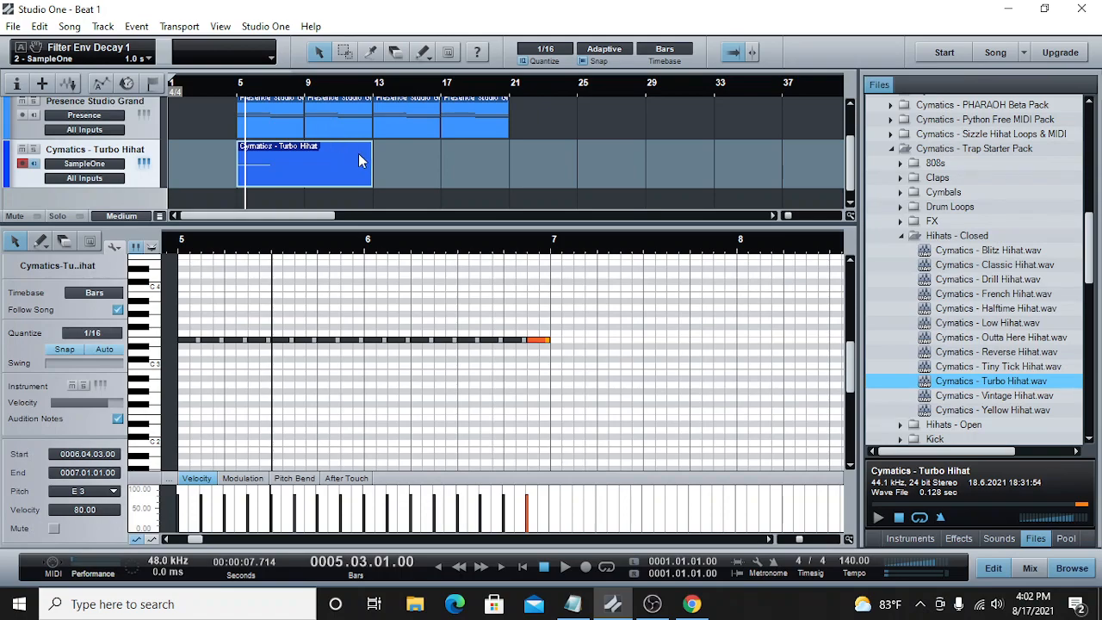
Step: Shorten the hi-hat part so it ends at bar 9
drag(372, 159, 305, 162)
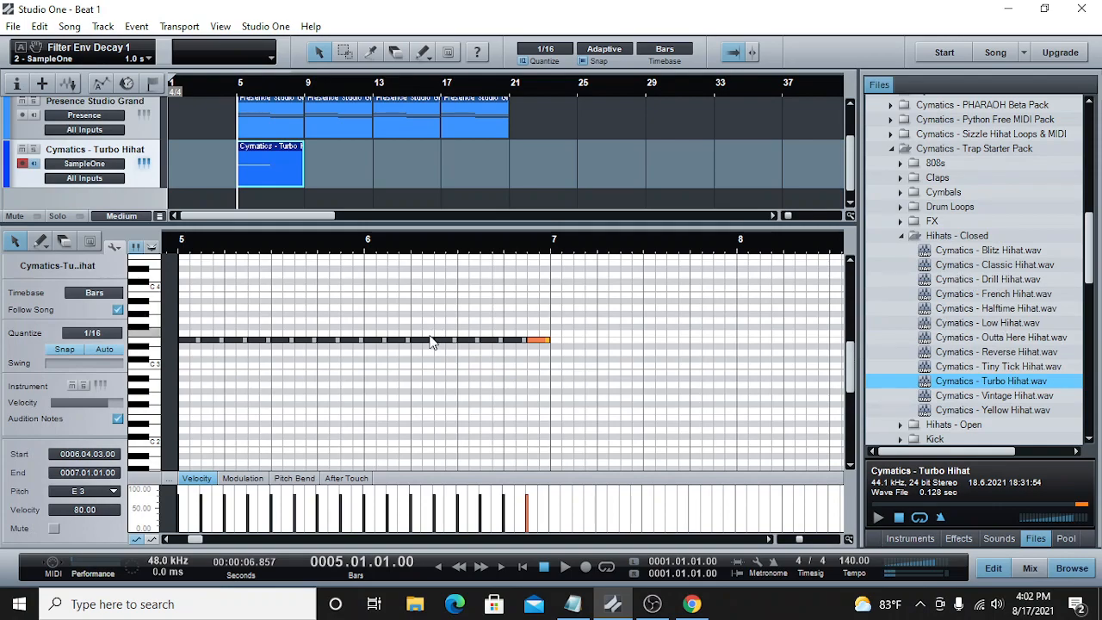
click(507, 341)
click(498, 341)
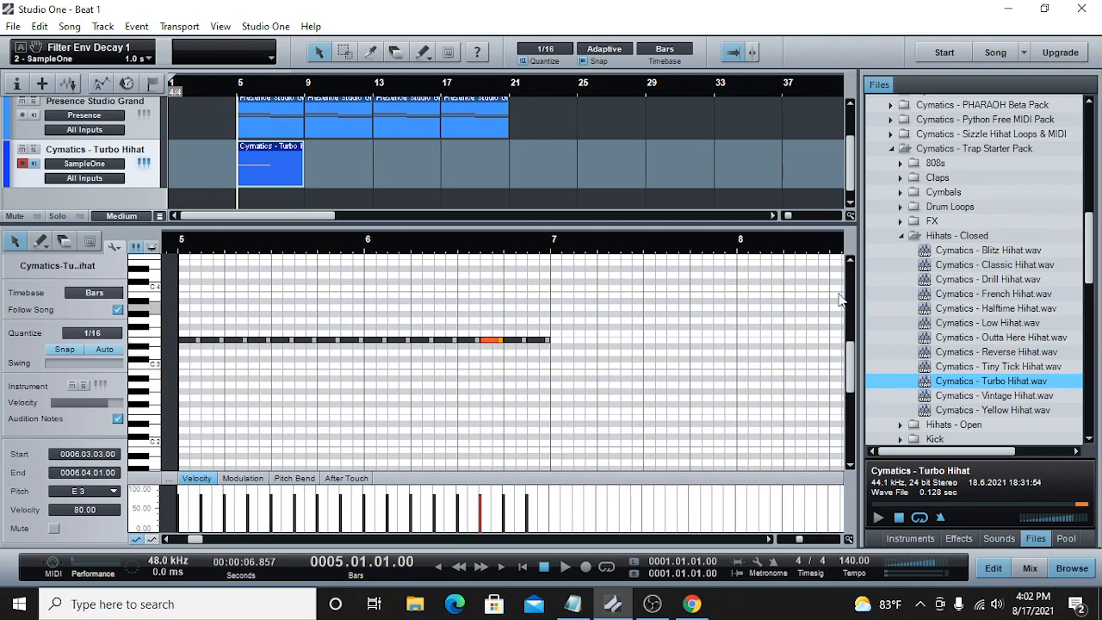
Step: Collapse the Hihats - Closed folder and open the Snares folder in the Trap Starter Pack
click(900, 236)
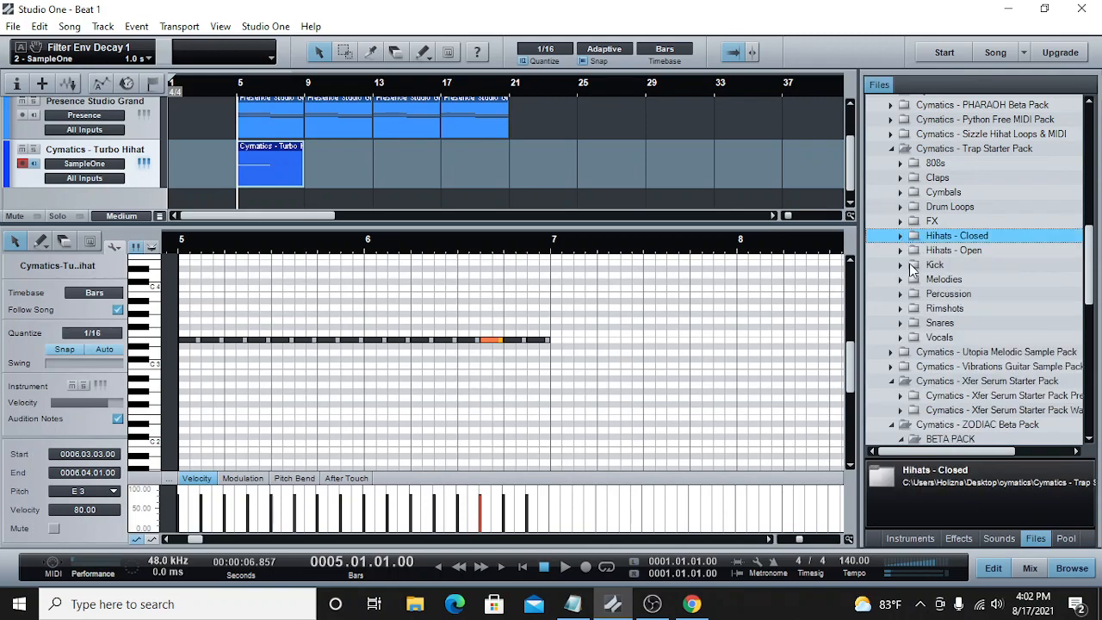
click(902, 324)
scroll(974, 357, down, 2)
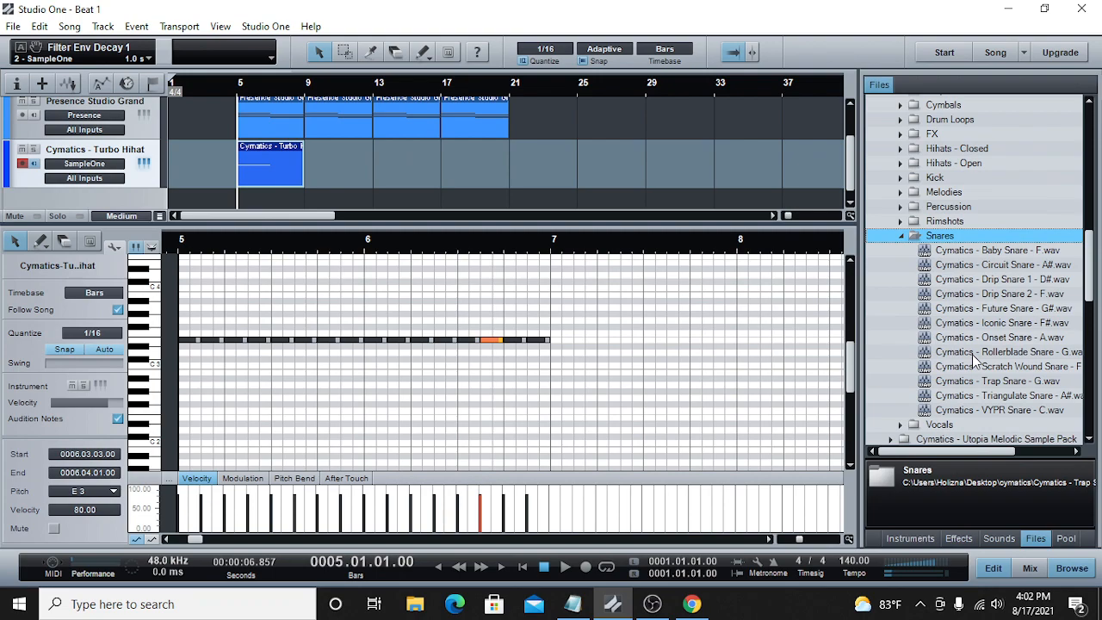
drag(1001, 449, 1020, 450)
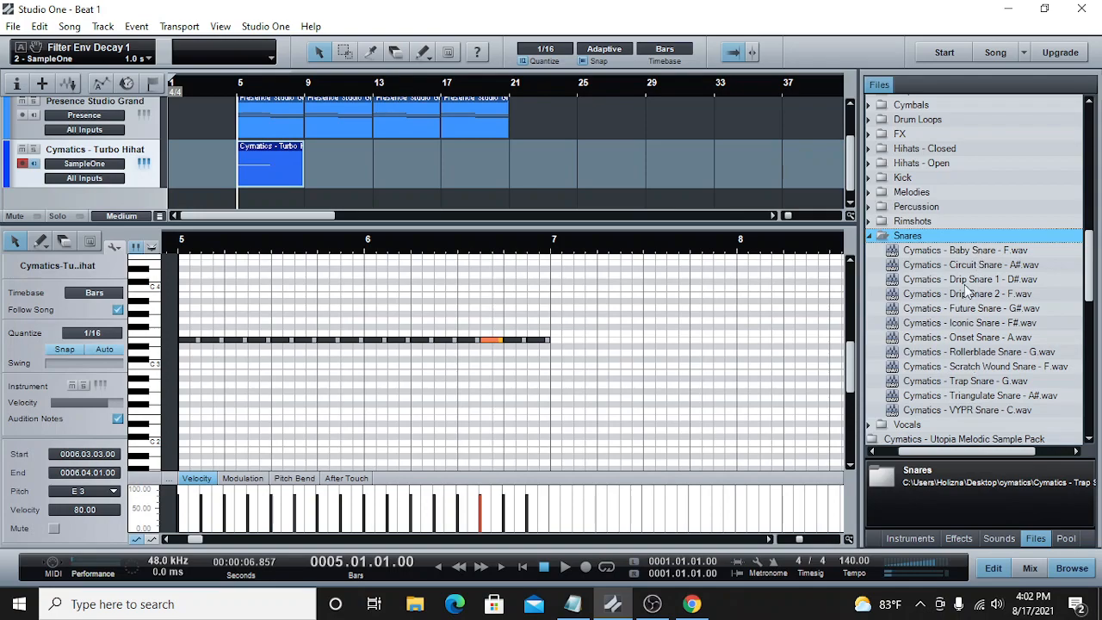
drag(994, 456, 987, 454)
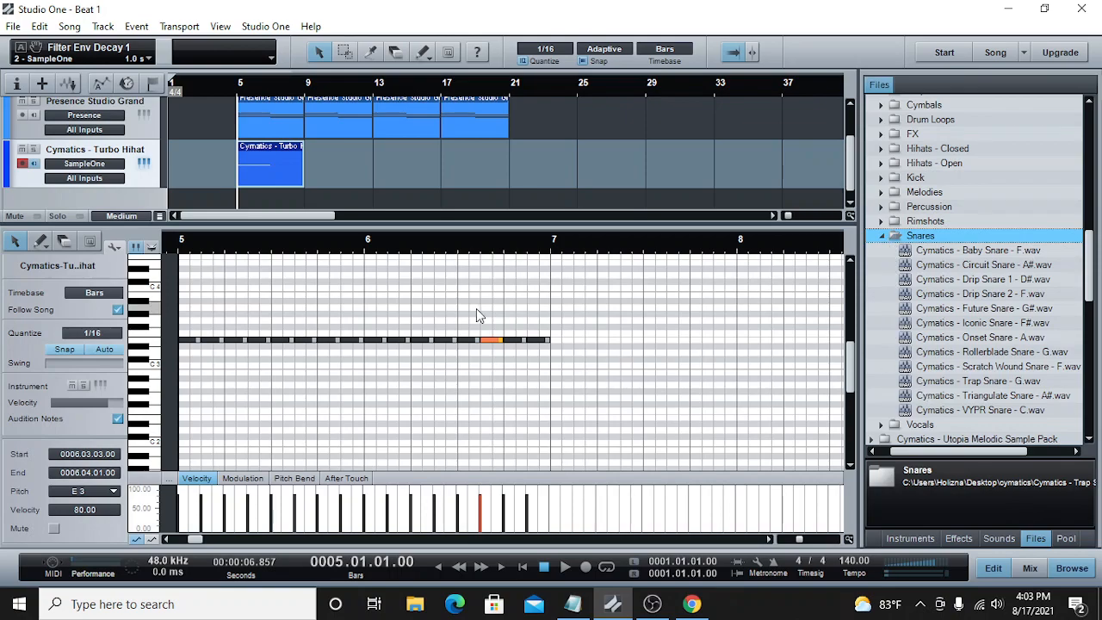
Step: Shorten the hi-hat part so it ends at bar 7 and copy it
click(268, 91)
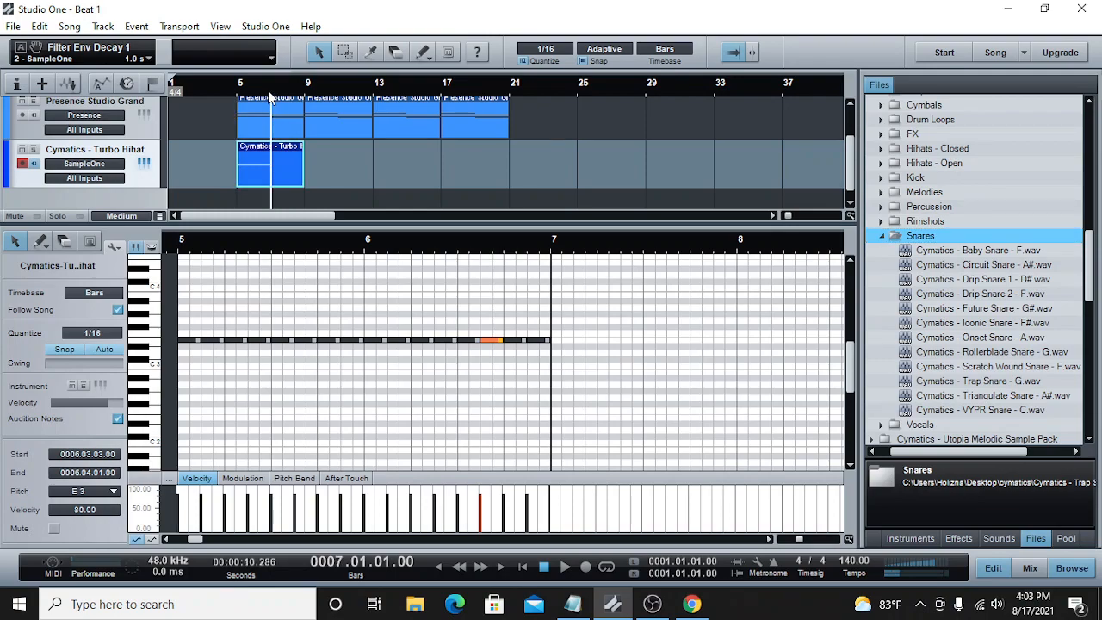
drag(305, 154, 272, 154)
right_click(258, 159)
click(298, 184)
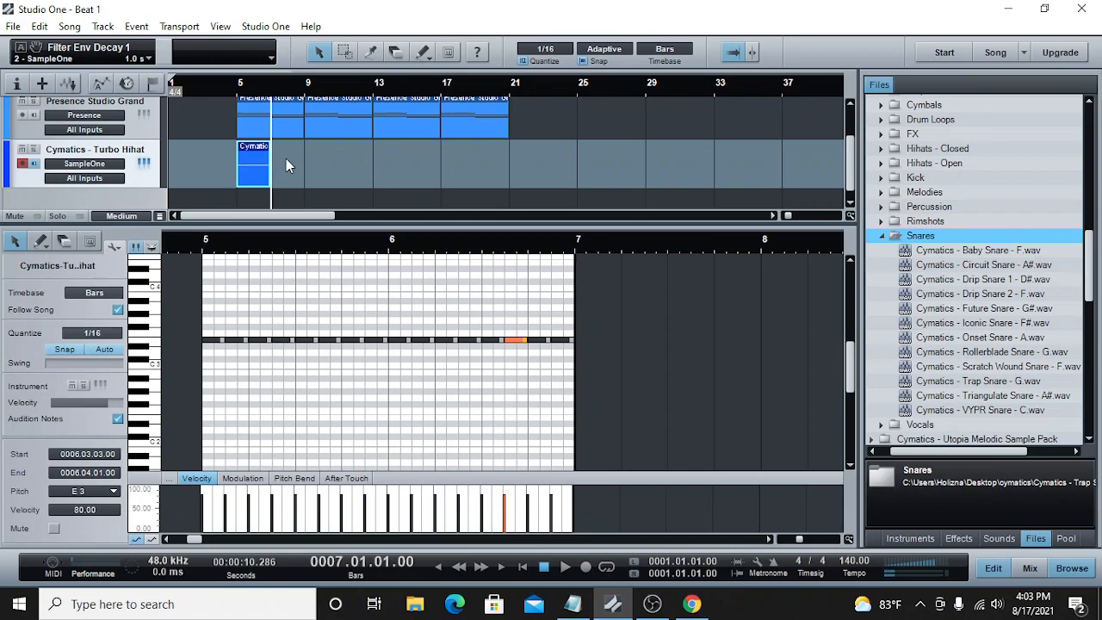
Step: Paste the copied hi-hat part at bar 7
click(236, 86)
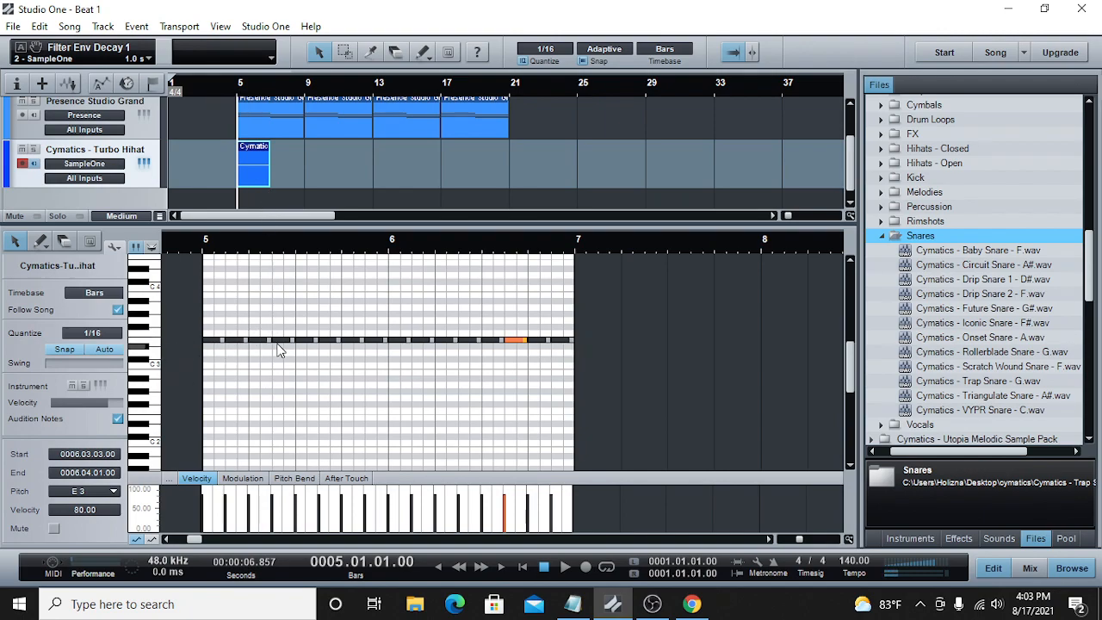
double_click(274, 88)
key(space)
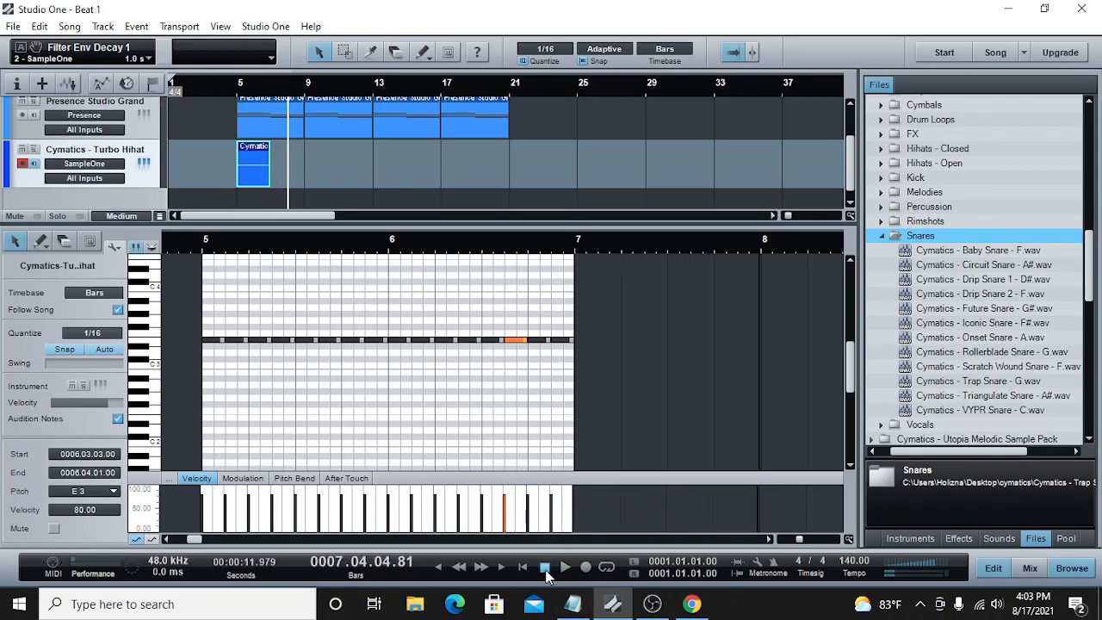
right_click(289, 163)
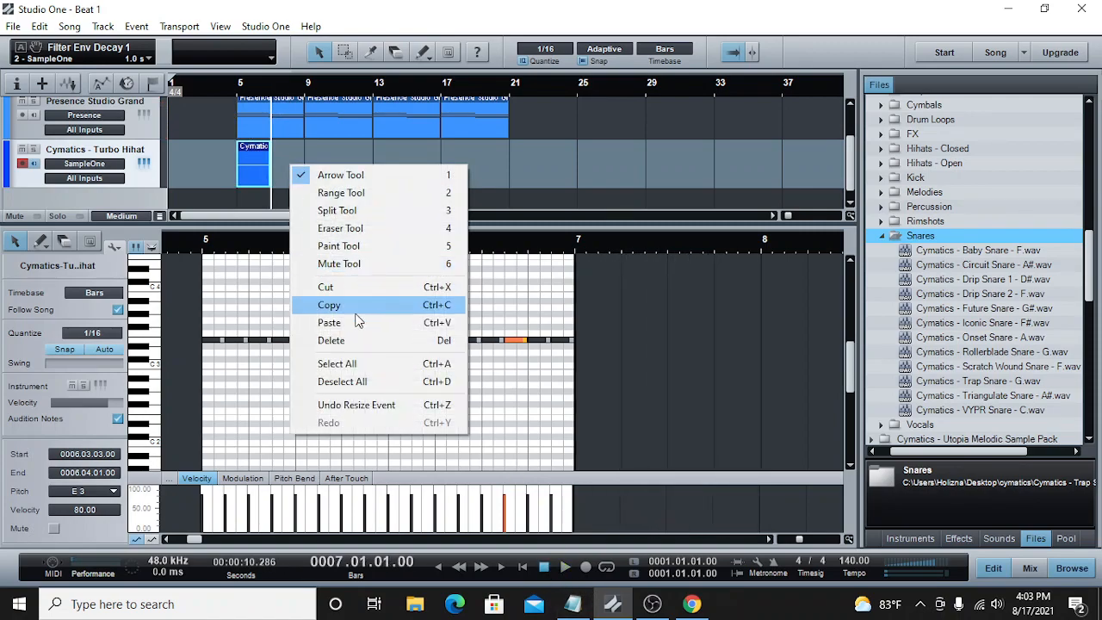
click(356, 321)
Step: Play back both hi-hat parts from bar 5 and stop just past bar 9
click(240, 89)
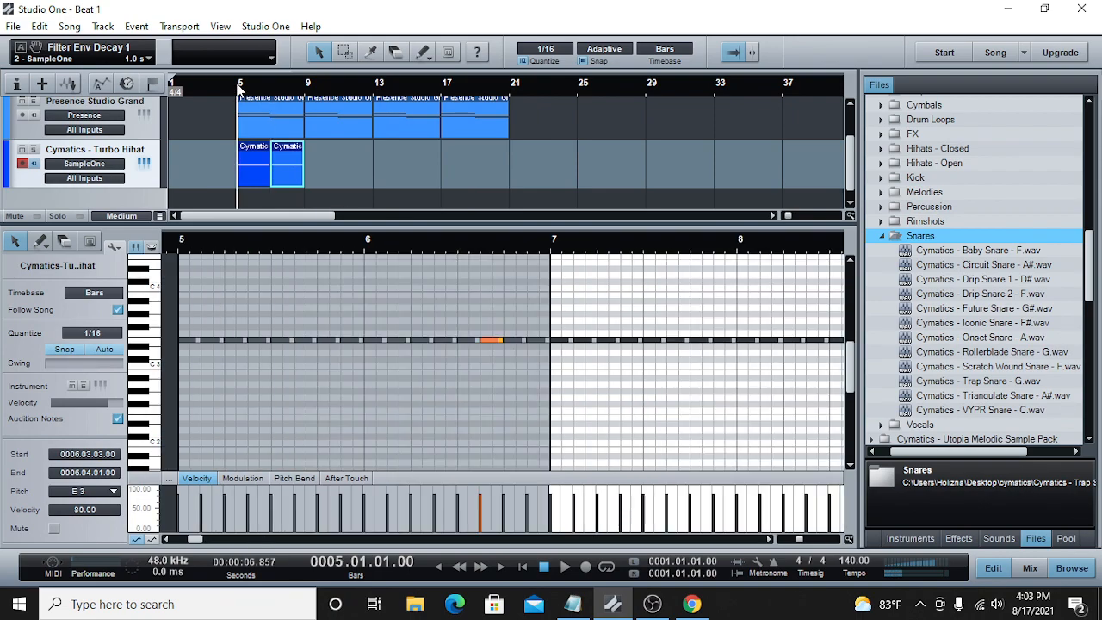
click(565, 567)
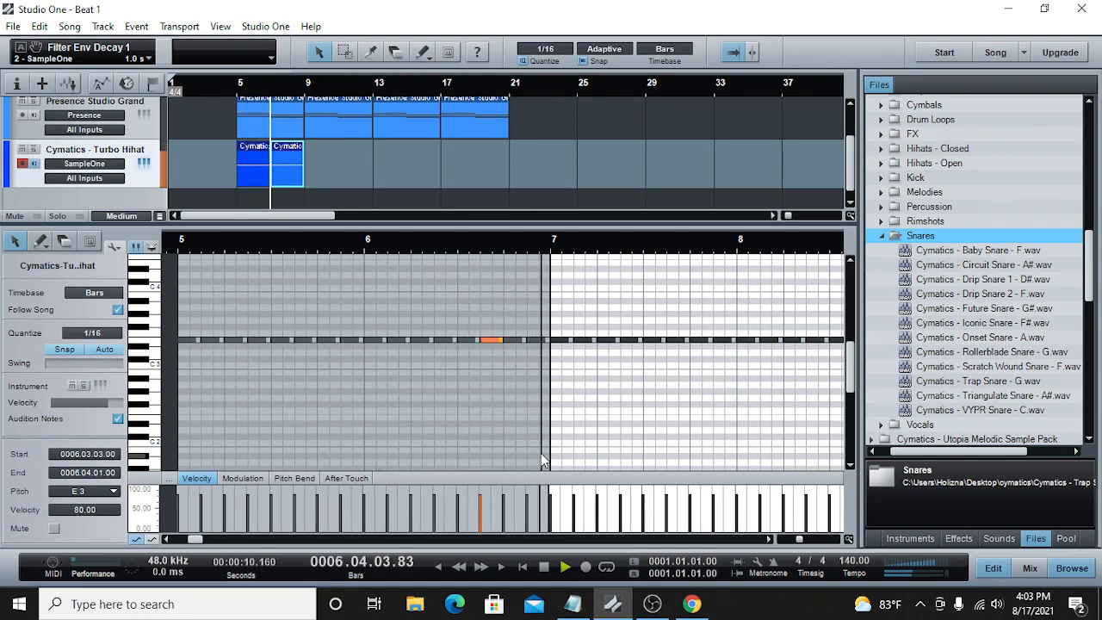
click(543, 570)
Step: Copy both hi-hat parts together and paste them at bar 9 and again at bar 13
drag(338, 175, 256, 169)
right_click(255, 169)
click(291, 198)
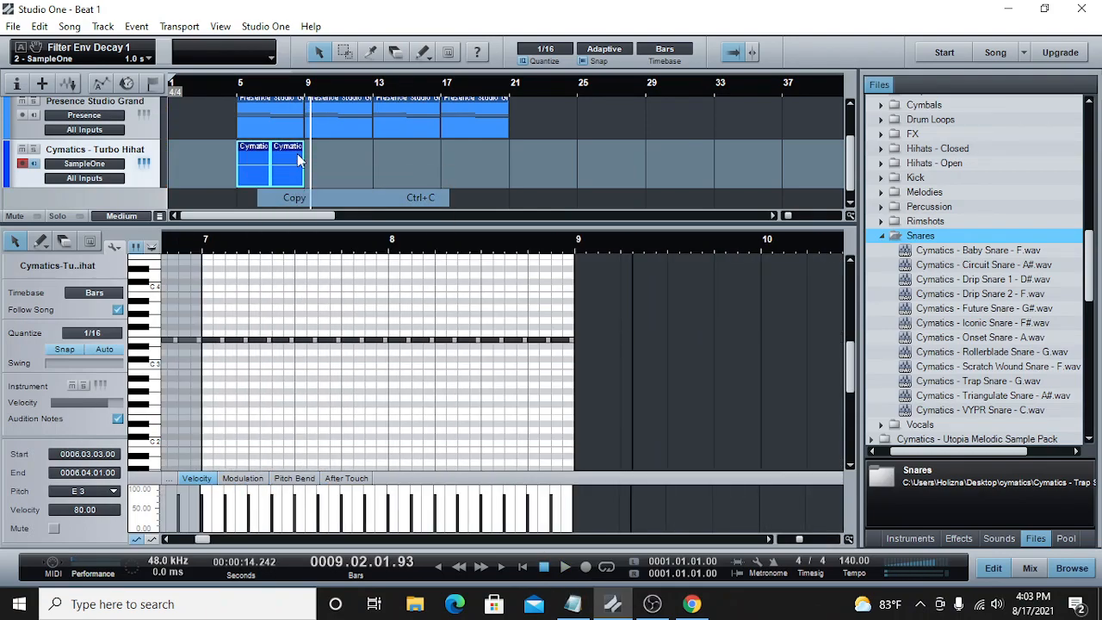
click(308, 87)
right_click(330, 142)
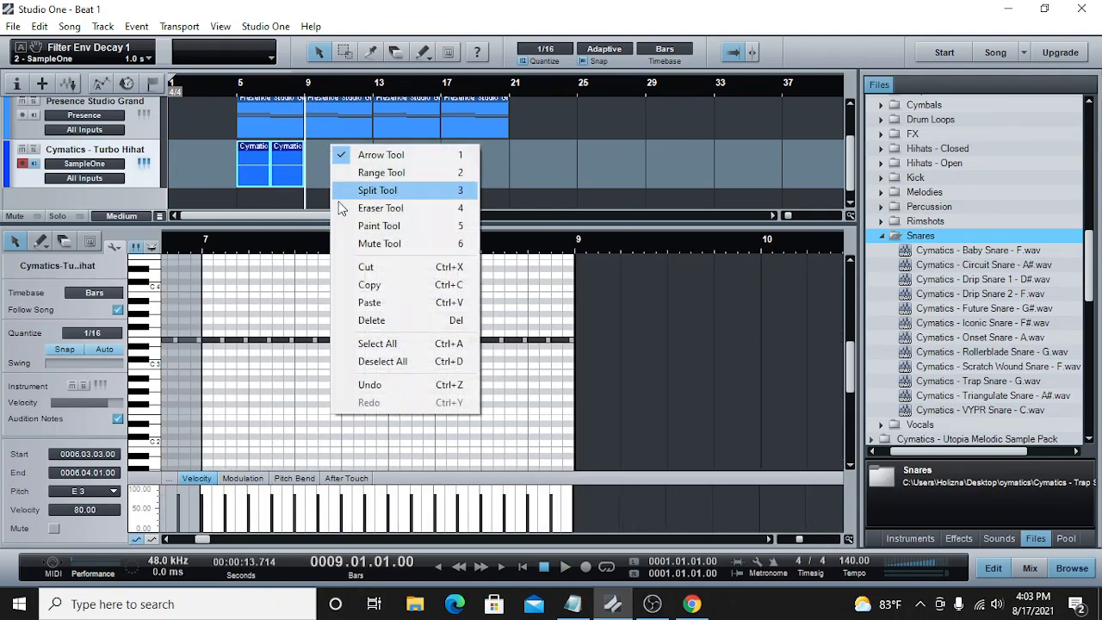
click(370, 305)
click(375, 90)
right_click(384, 149)
click(422, 308)
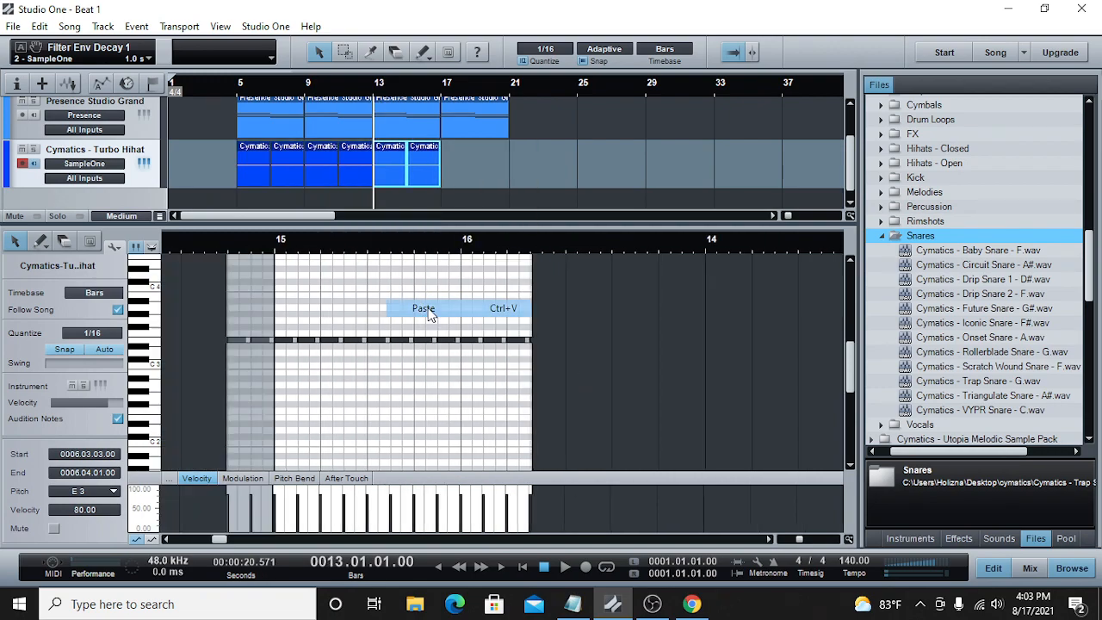
Step: Paste the copied pair of hi-hat parts at bar 17 on the Turbo Hihat track
click(443, 86)
right_click(452, 153)
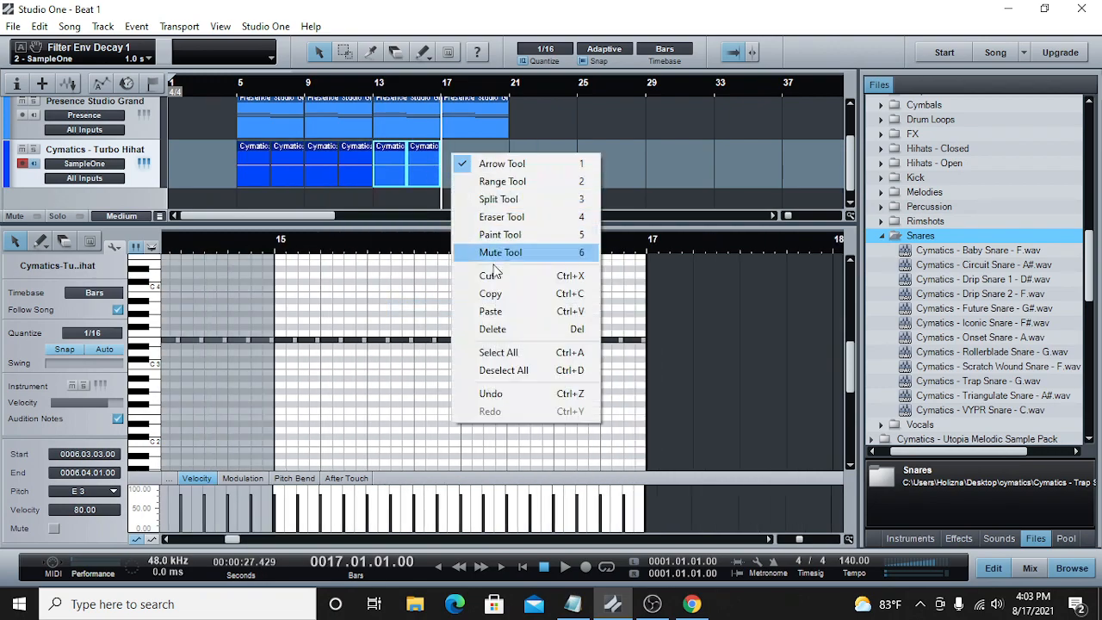
click(498, 311)
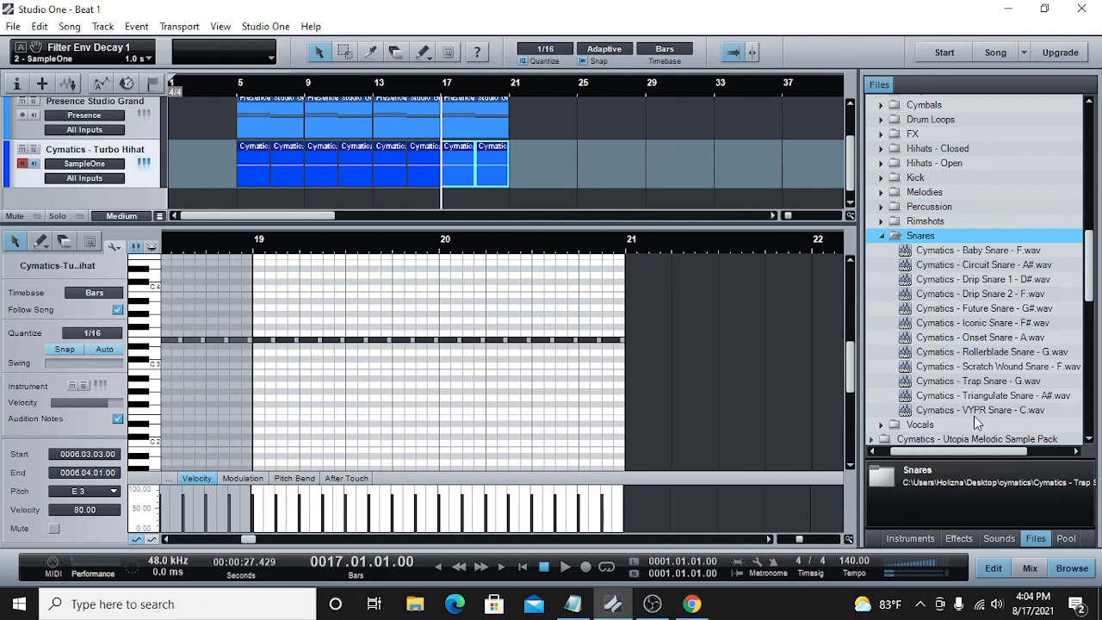
Step: Audition the VYPR Snare - C and Rollerblade Snare - G samples from the Snares folder
click(980, 408)
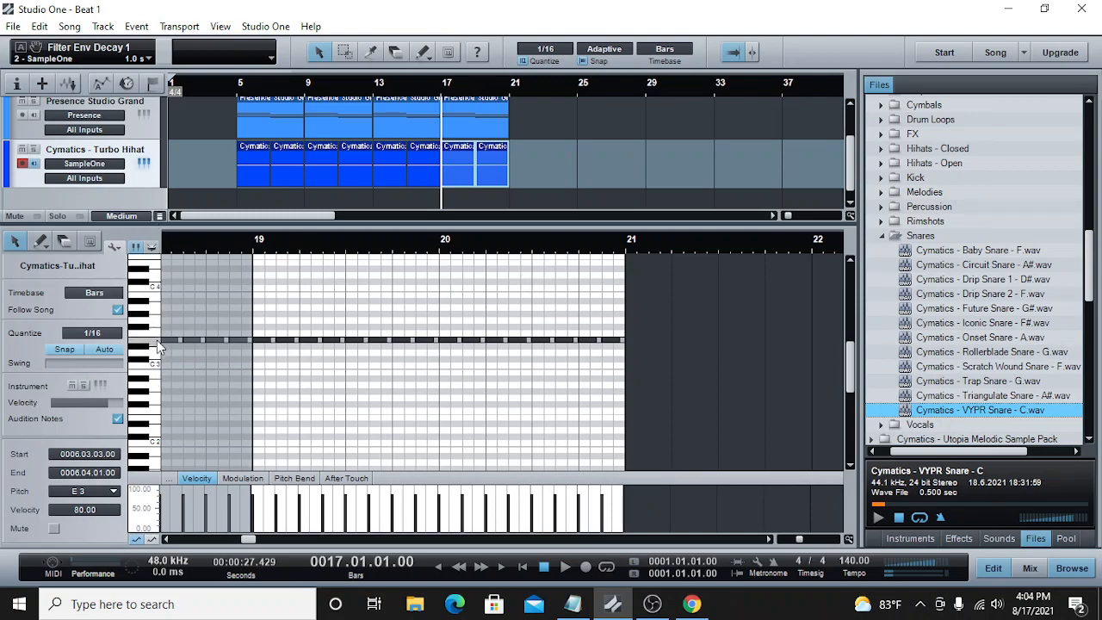
click(997, 354)
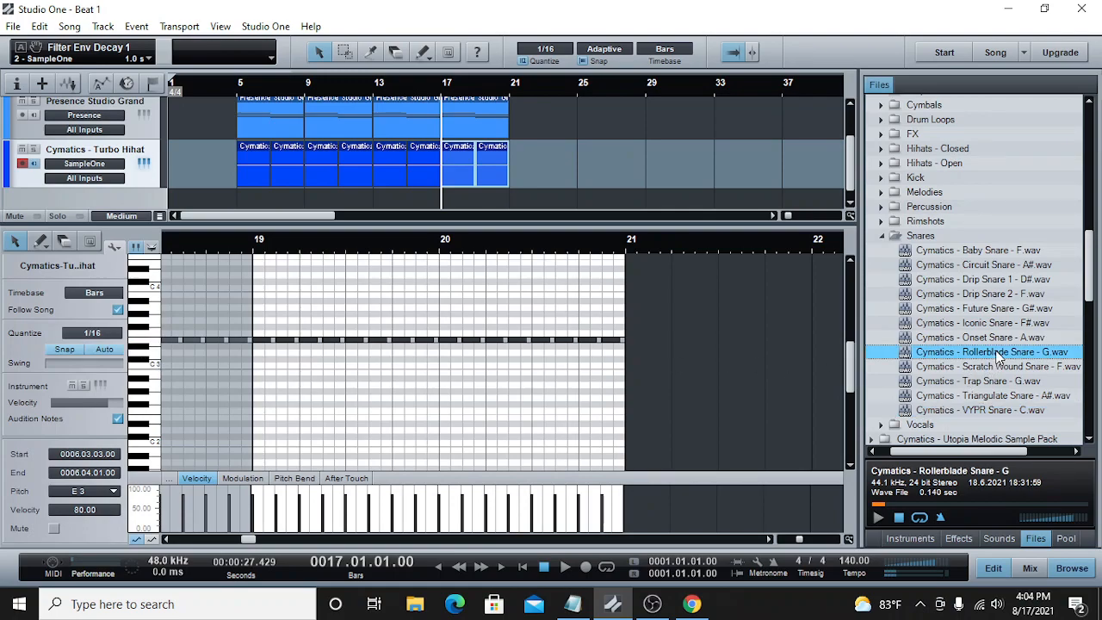
click(877, 517)
click(898, 518)
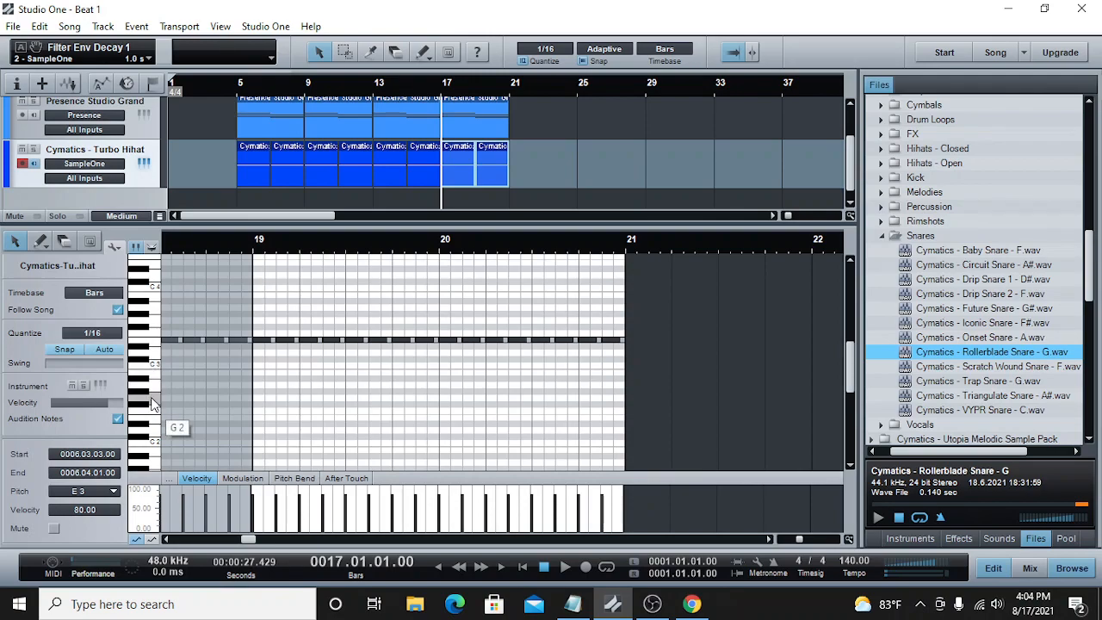
Step: Send the Cymatics - VYPR Snare - C sample to a new SampleOne instrument track
right_click(970, 411)
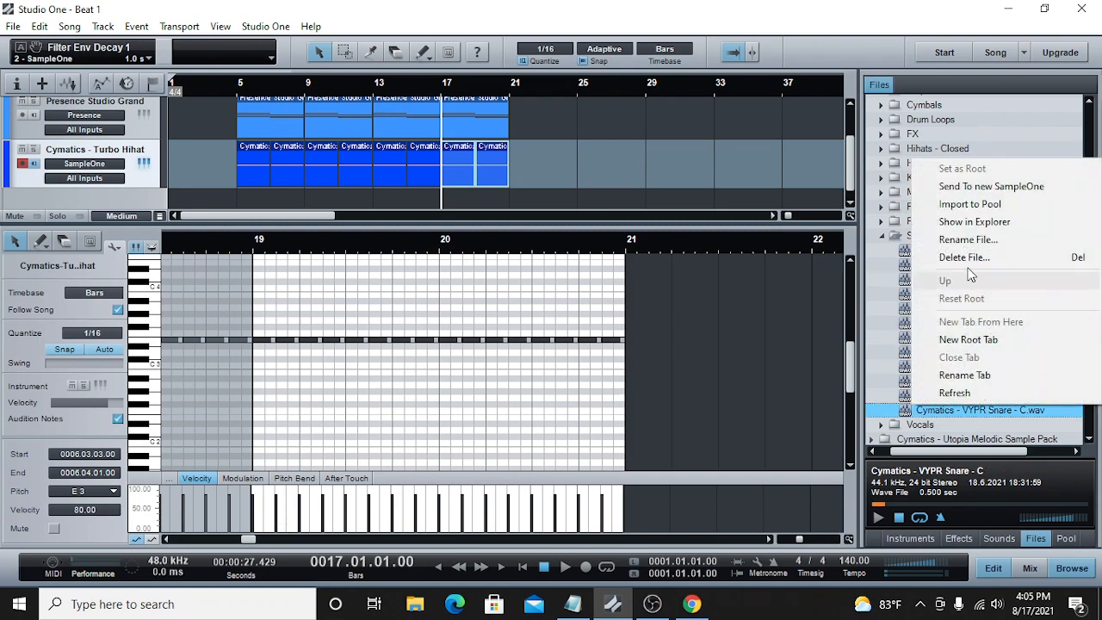
click(980, 189)
click(817, 87)
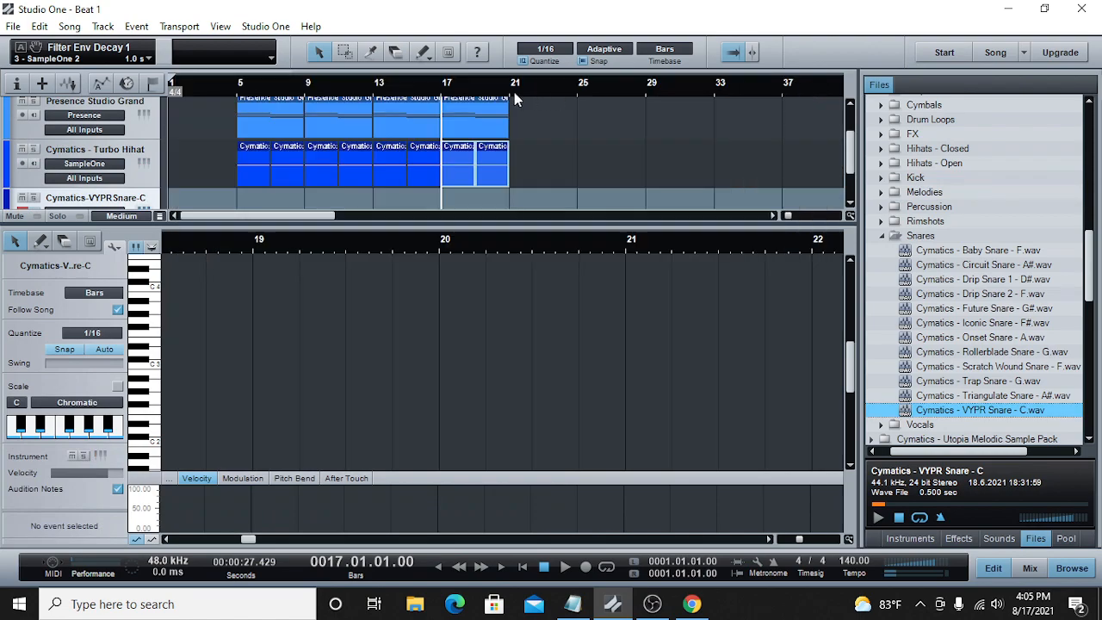
Step: Create an empty part on the VYPR Snare track spanning bar 5 to bar 9
click(241, 85)
scroll(257, 174, down, 2)
double_click(251, 160)
drag(256, 157, 303, 158)
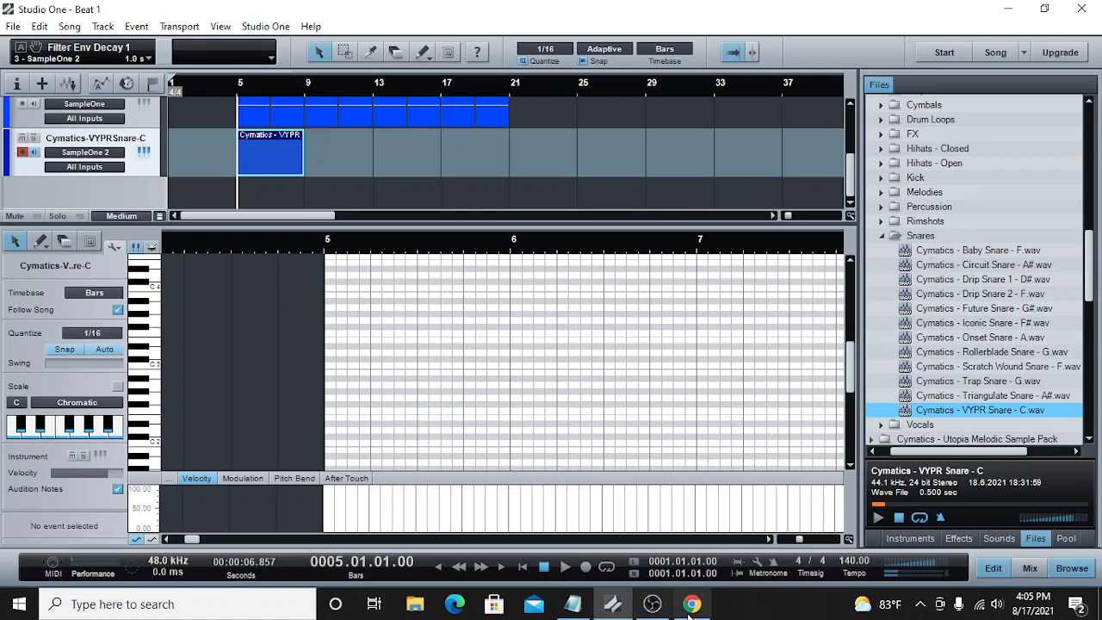
Step: Audition the snare at different pitches on the piano roll keyboard
mouse_move(661, 606)
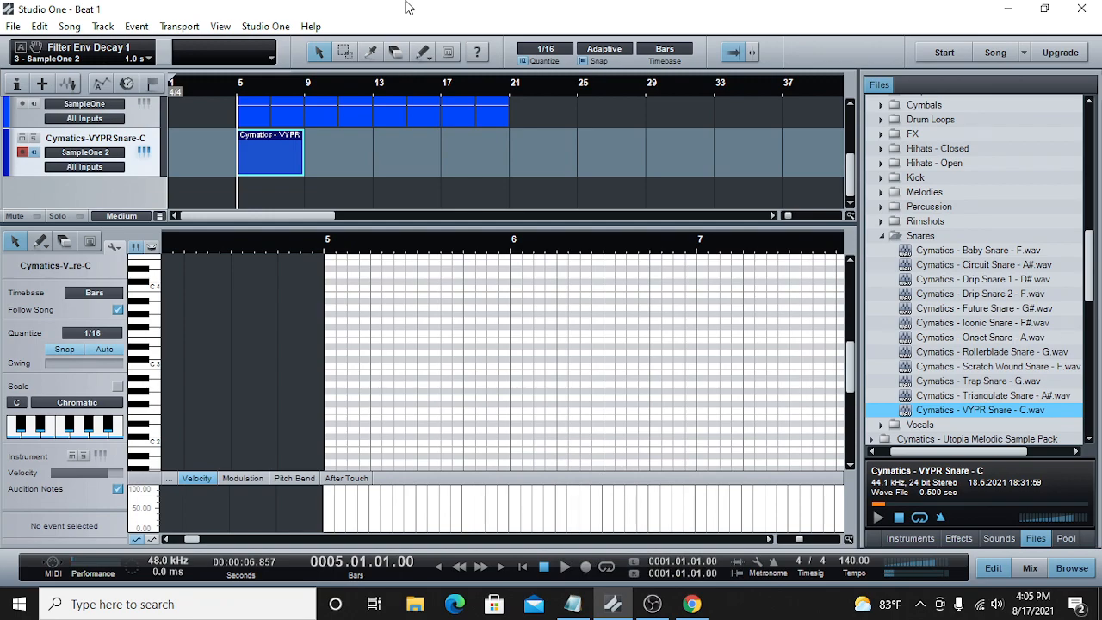
drag(799, 540, 792, 540)
scroll(724, 384, up, 5)
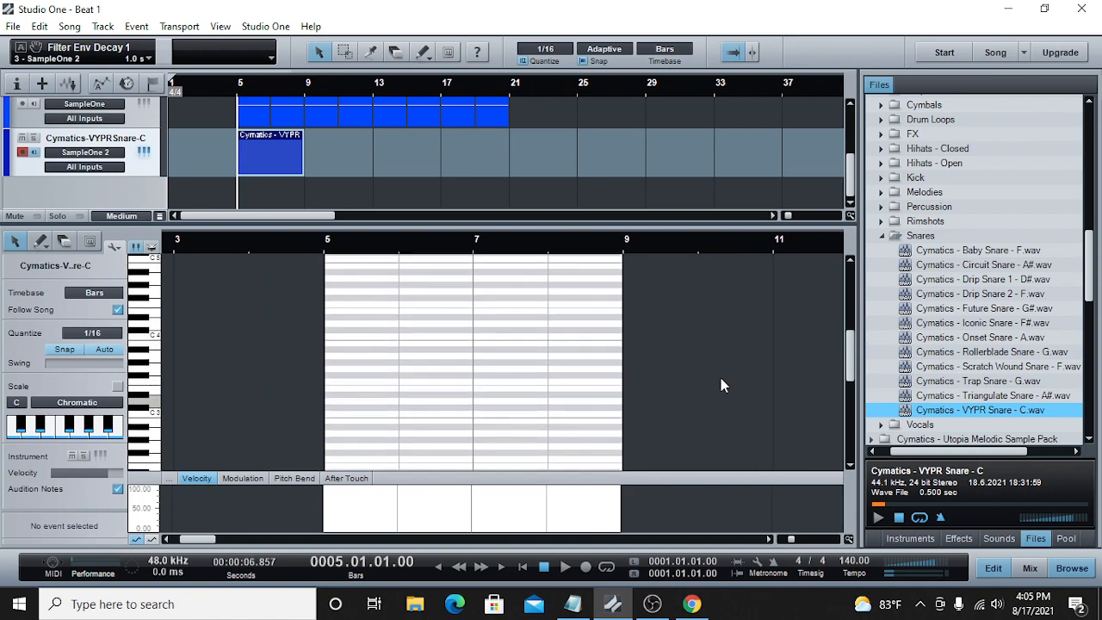
scroll(720, 378, down, 3)
click(155, 315)
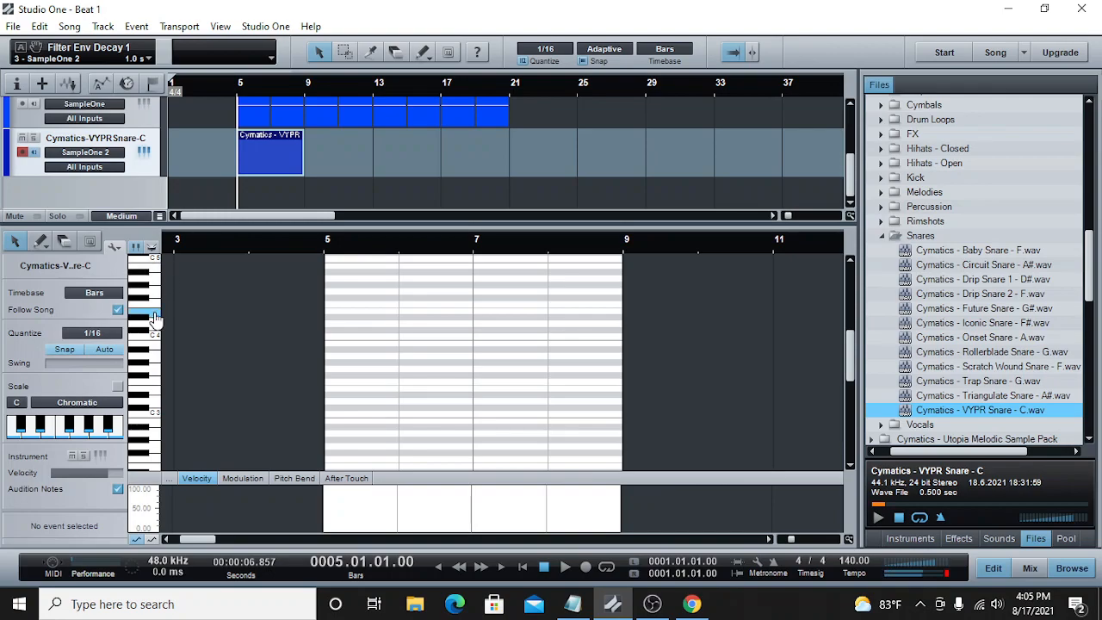
click(157, 397)
drag(792, 539, 804, 539)
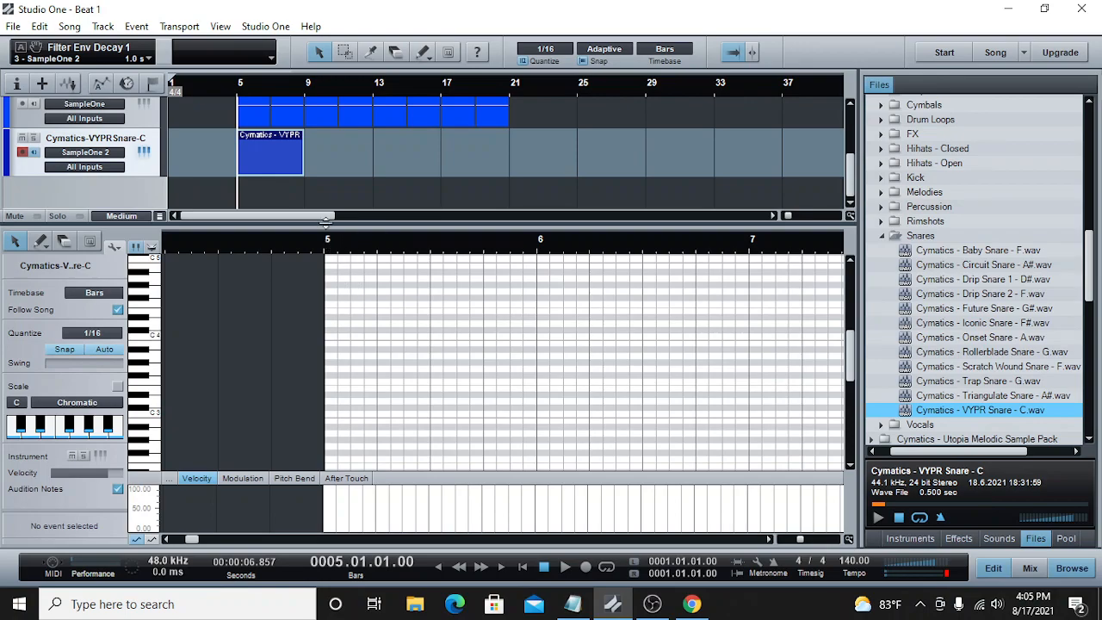
Step: Play briefly from bar 5, stop, and add an E3 snare note on beat 3 of bar 5
click(564, 566)
click(544, 569)
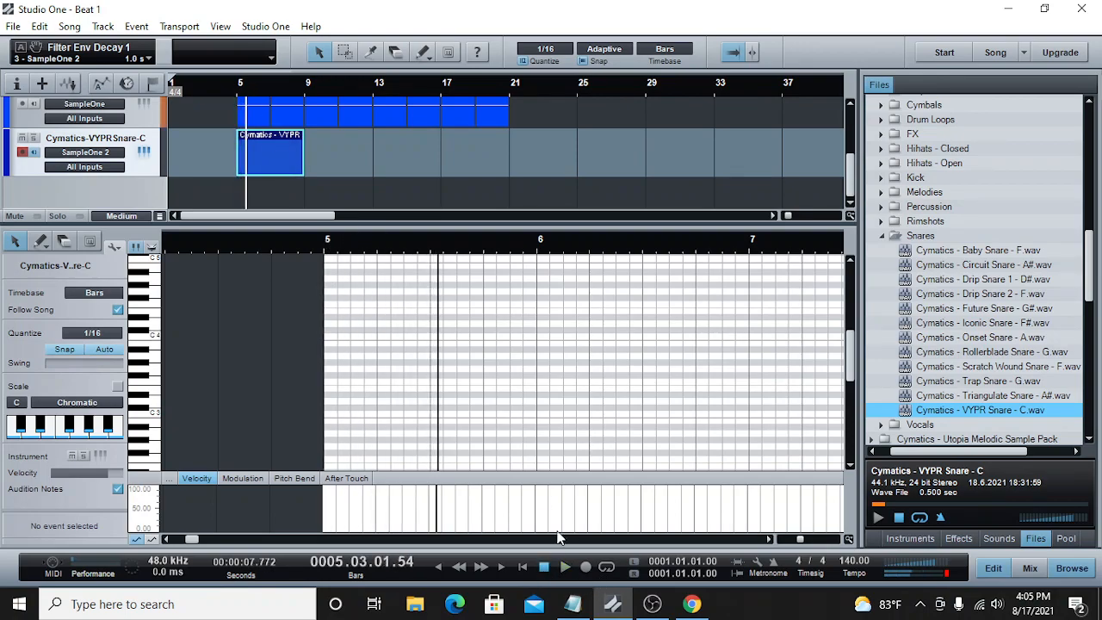
click(436, 388)
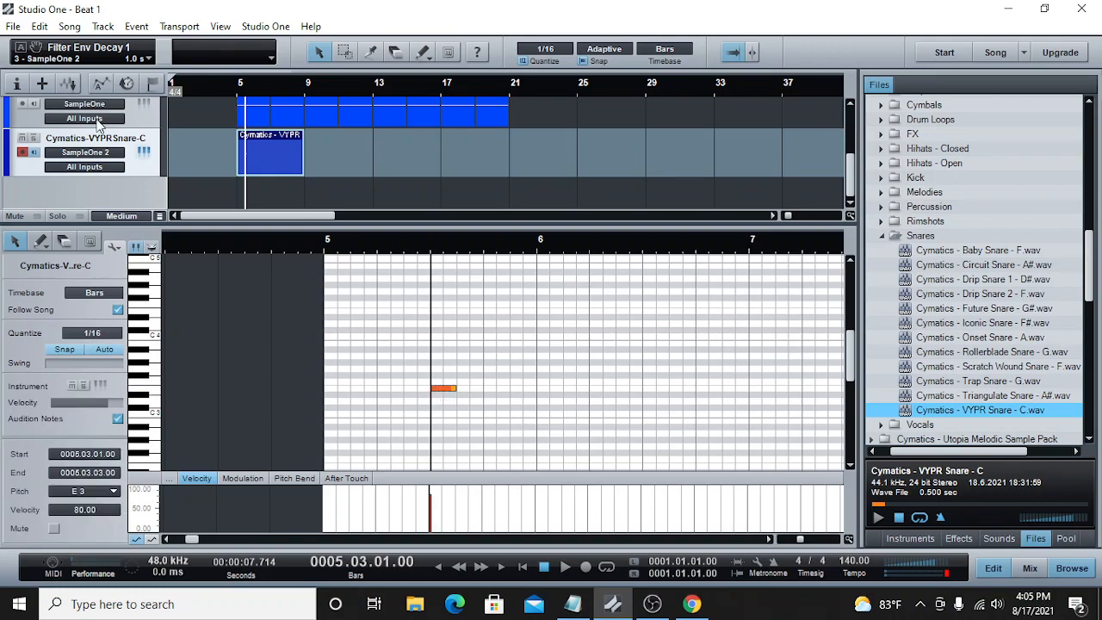
Step: Lower the snare channel's volume to -8.1 dB and the hi-hat channel's to -8.7 dB
key(F3)
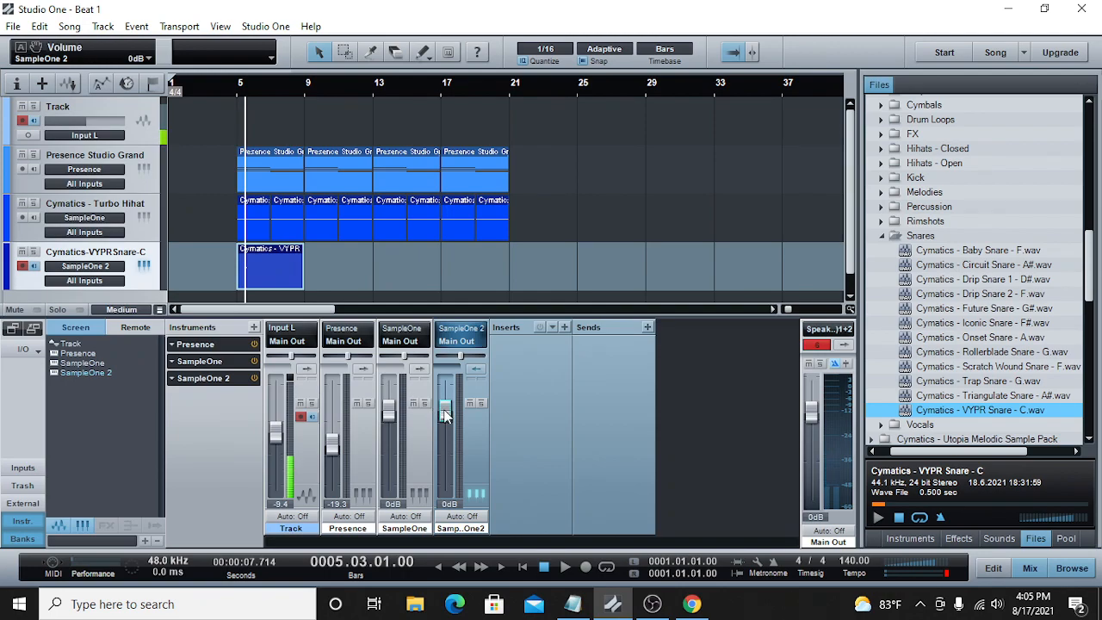
drag(445, 416, 445, 435)
drag(389, 412, 445, 428)
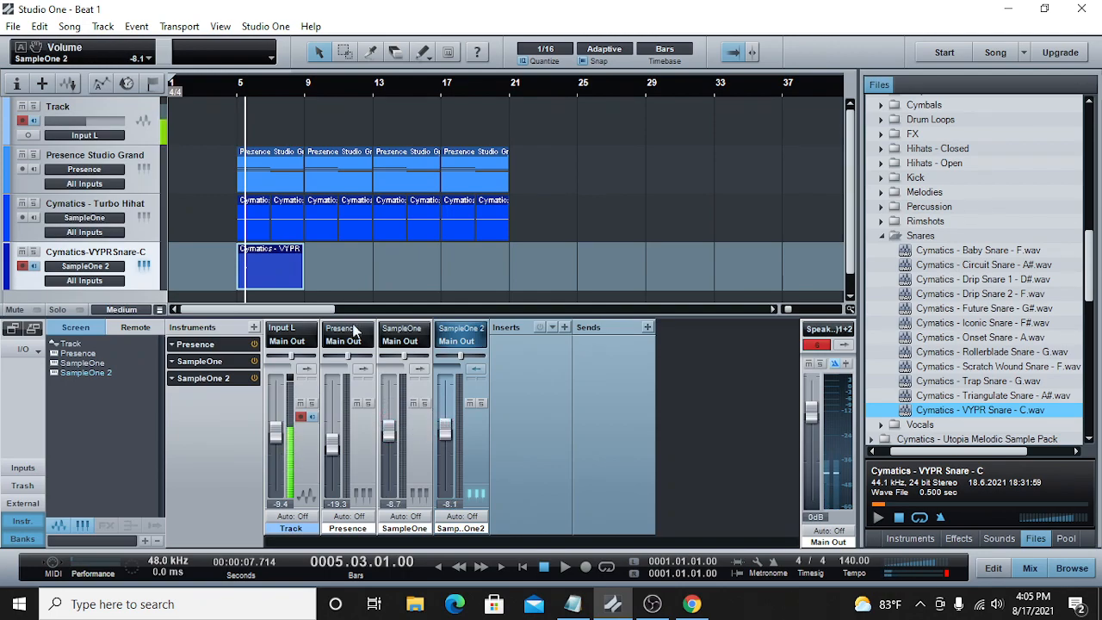
Step: Reopen the snare part for editing and add a second E3 note on beat 2 of bar 6
click(242, 93)
double_click(270, 265)
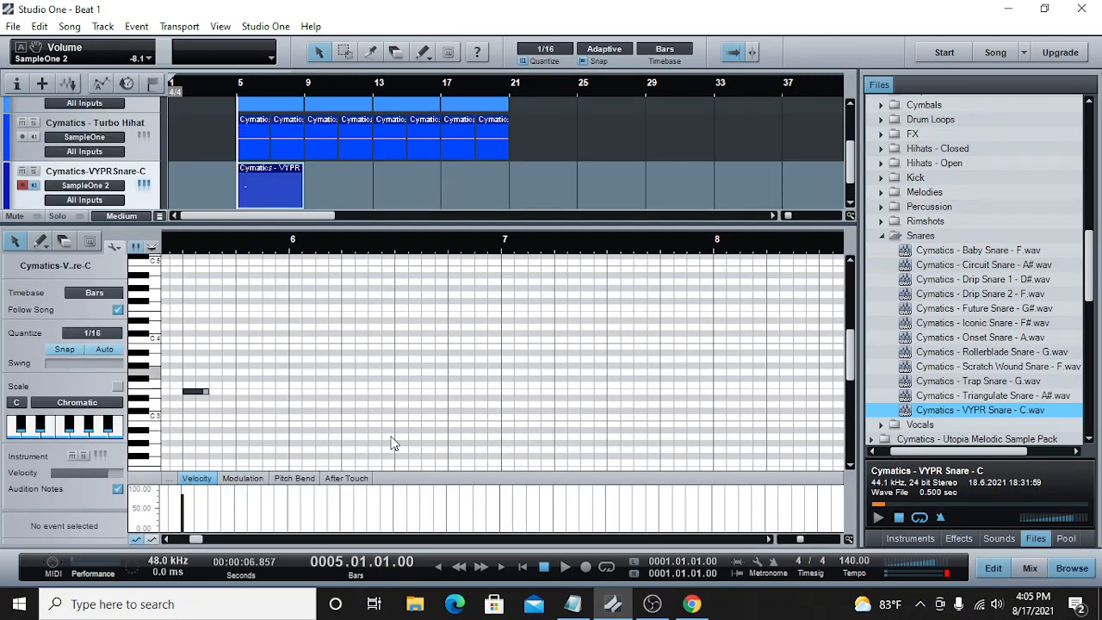
drag(800, 540, 793, 540)
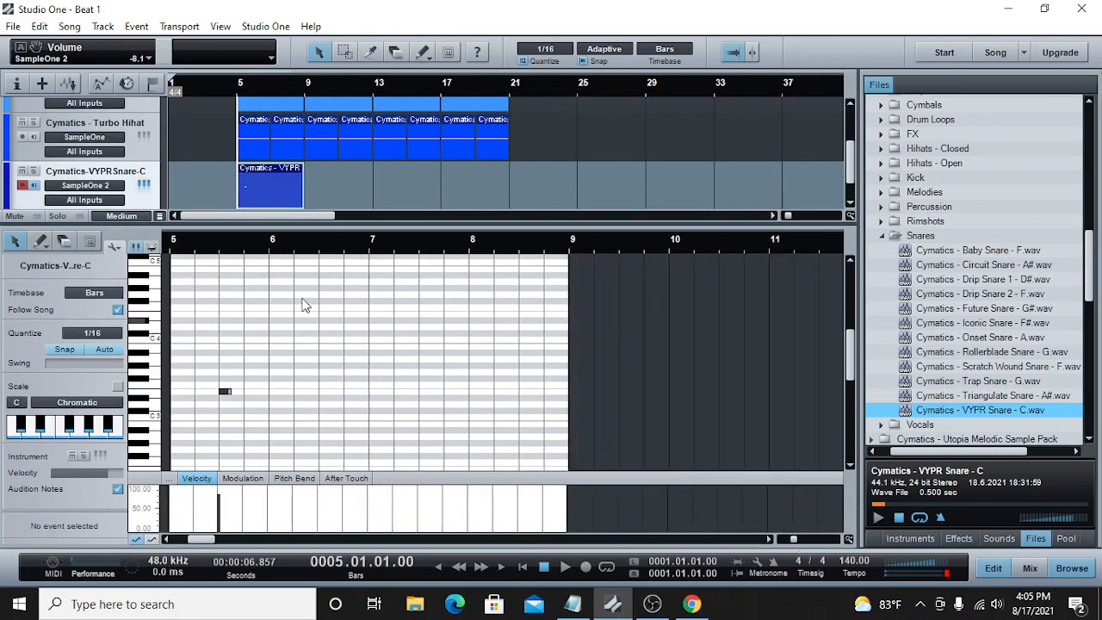
click(293, 251)
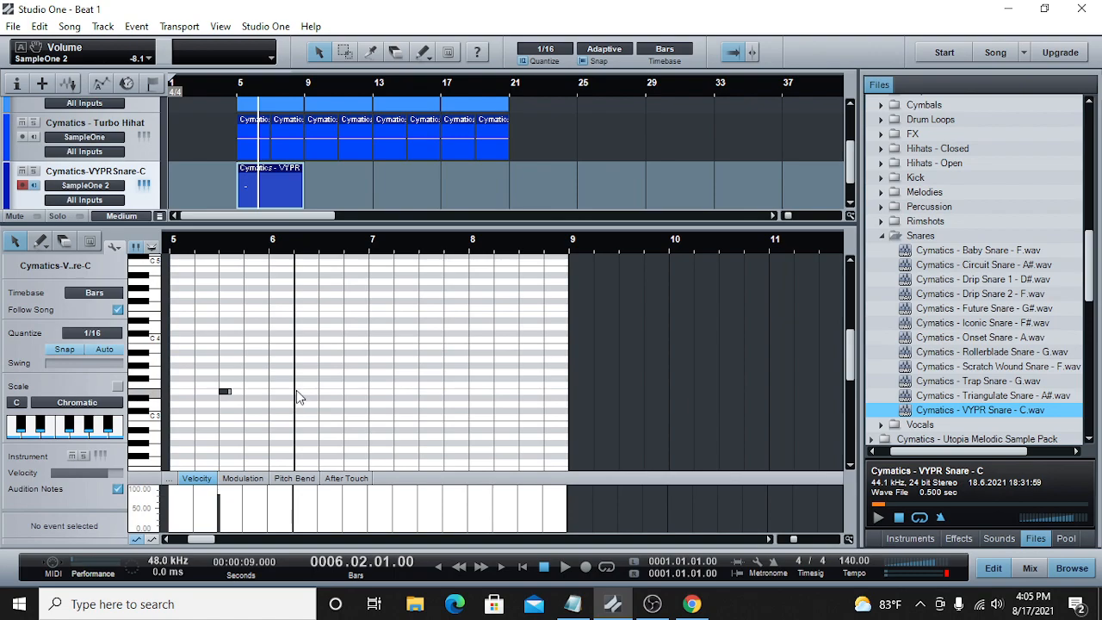
click(298, 394)
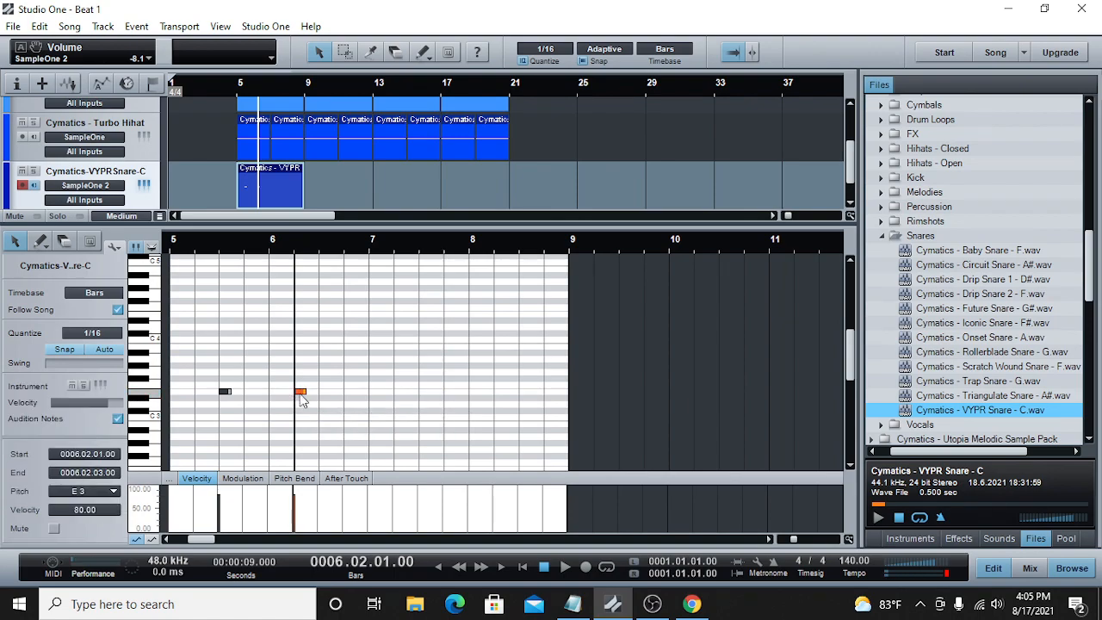
Step: Play back the two snare notes from bar 5, save the song, and stop playback
click(174, 253)
key(space)
key(ctrl+s)
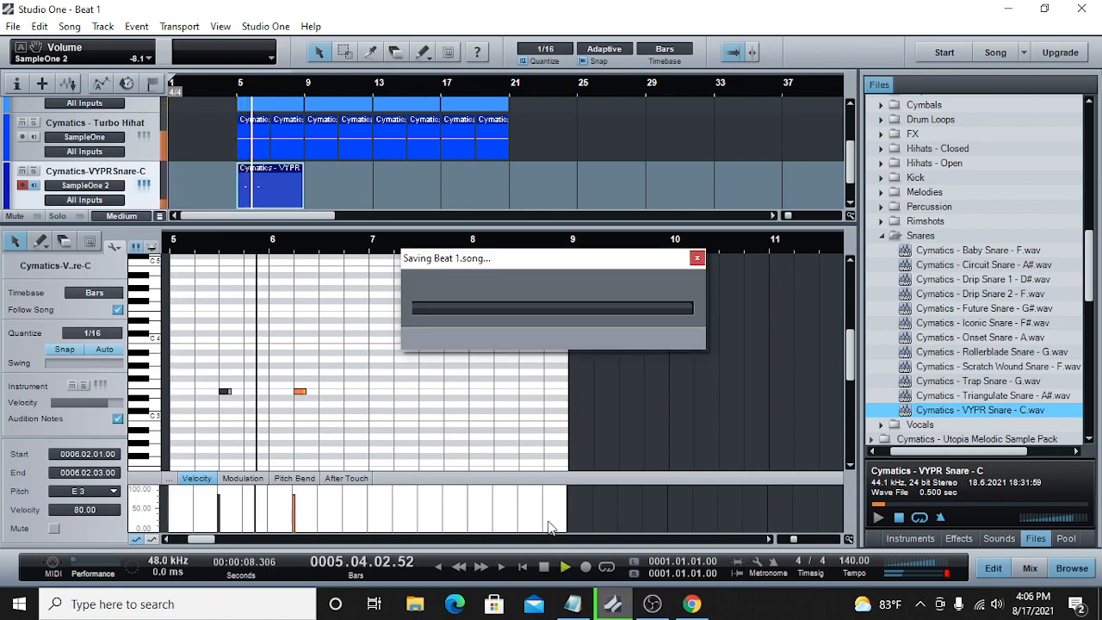
key(space)
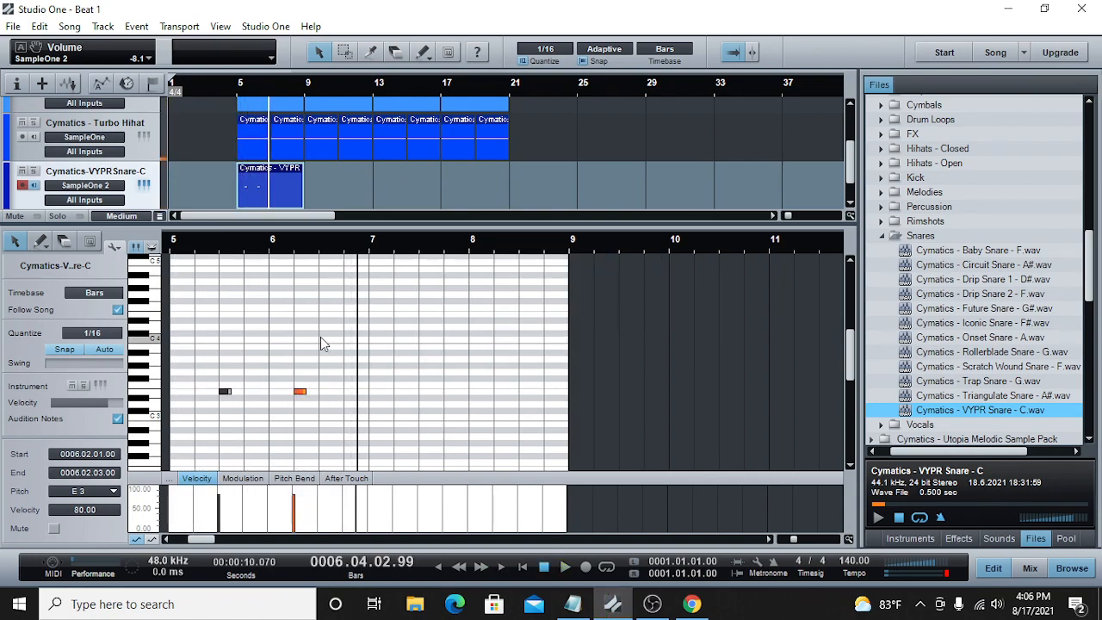
Step: Move the second snare note to beat 3 of bar 6 and add a third note, on F3, on beat 3 of bar 7
drag(301, 393, 326, 398)
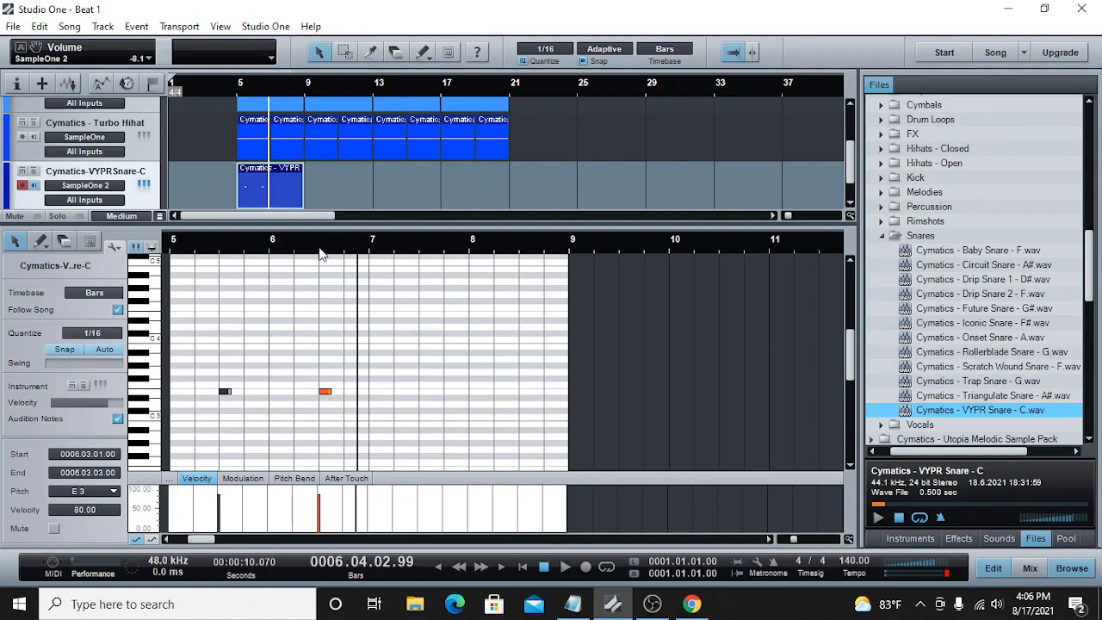
click(444, 254)
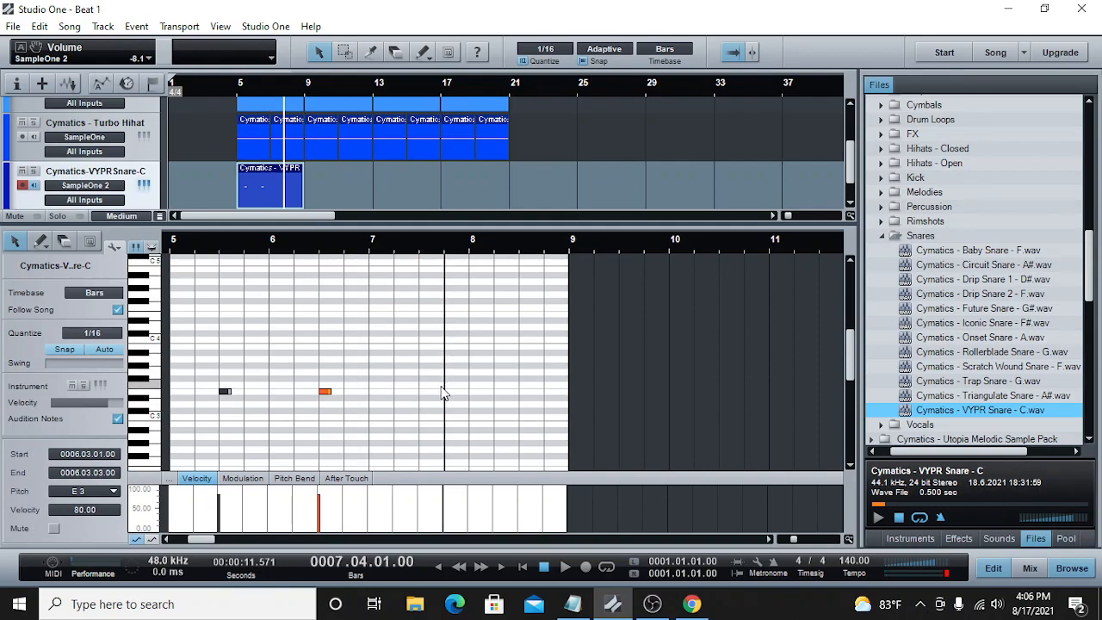
click(421, 387)
drag(424, 389, 430, 388)
Step: Play back the pattern from bar 7, return to the song start, and stop
click(376, 248)
click(565, 568)
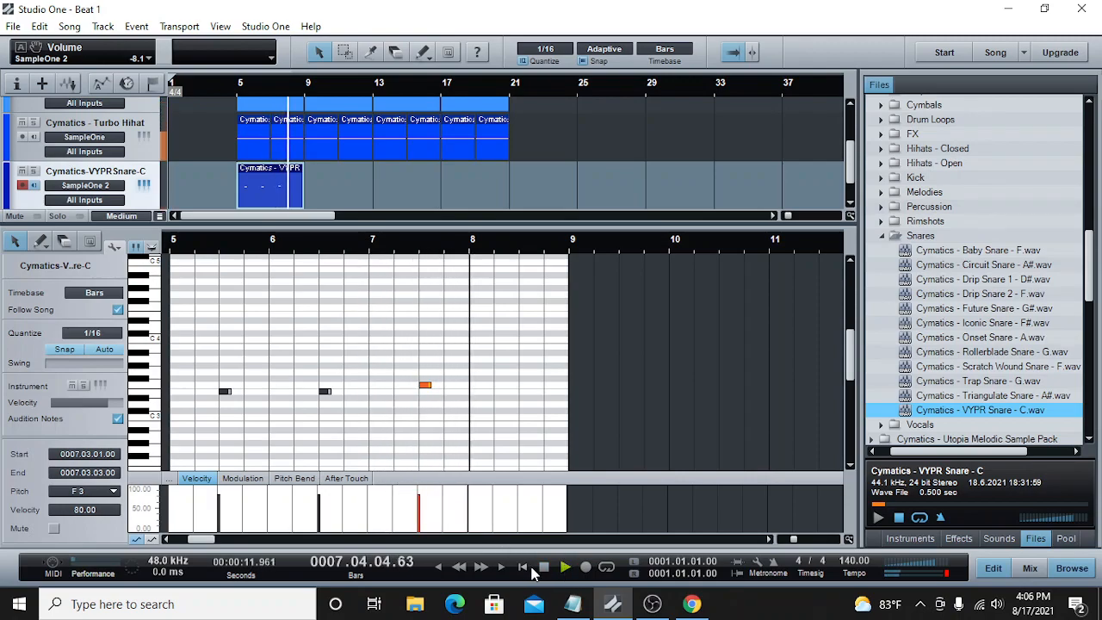
click(523, 567)
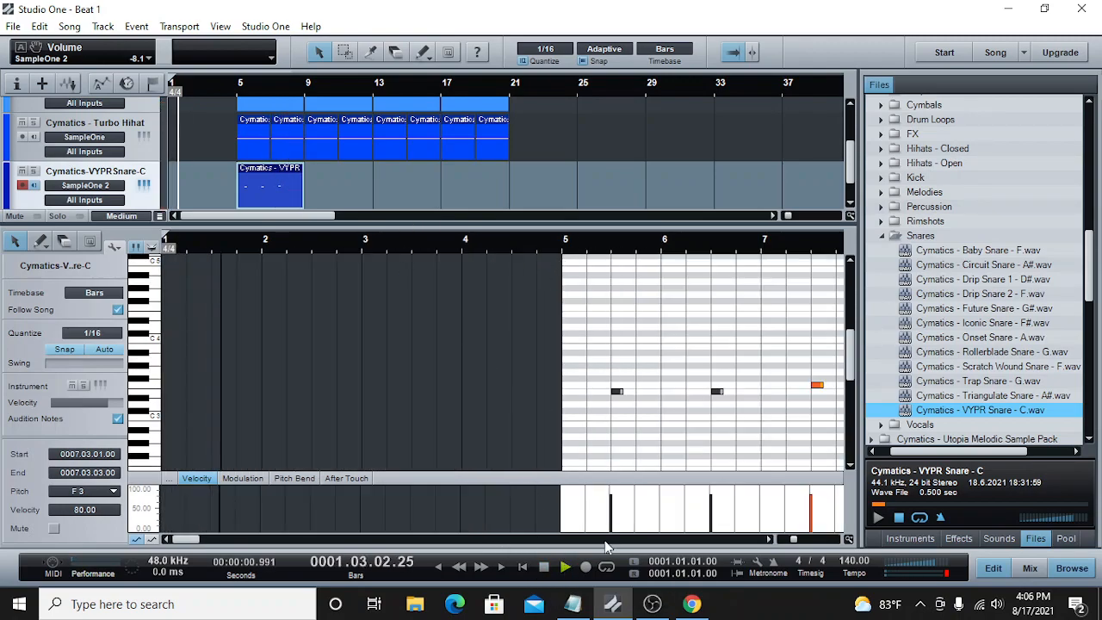
key(space)
Step: Move the bar 7 snare note down to E3 and add a fourth E3 note on beat 3 of bar 8
click(291, 89)
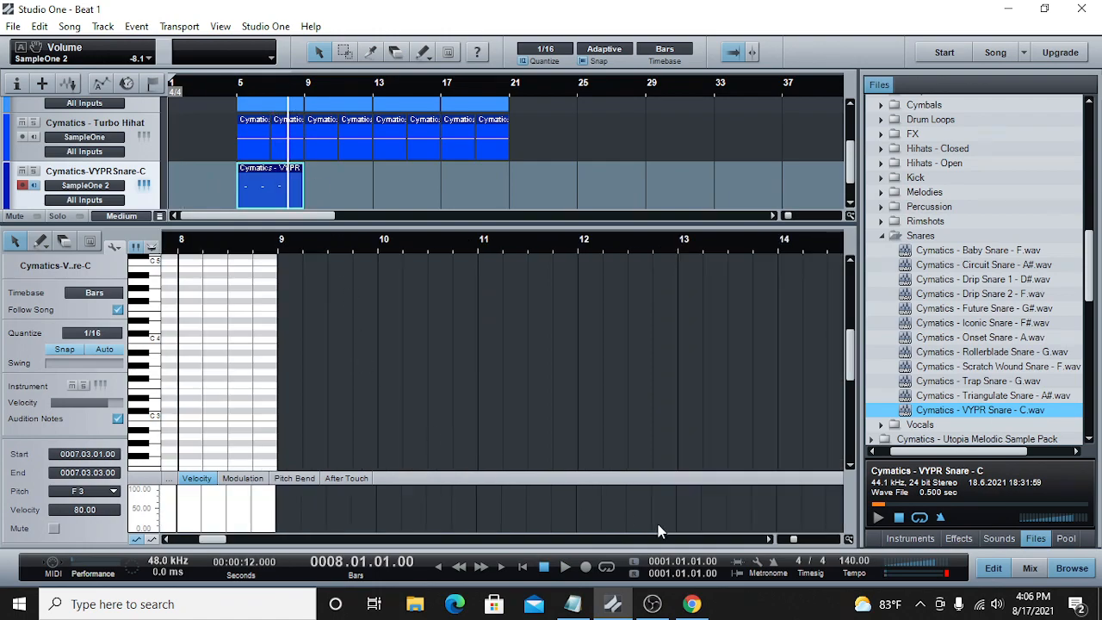
drag(792, 539, 787, 540)
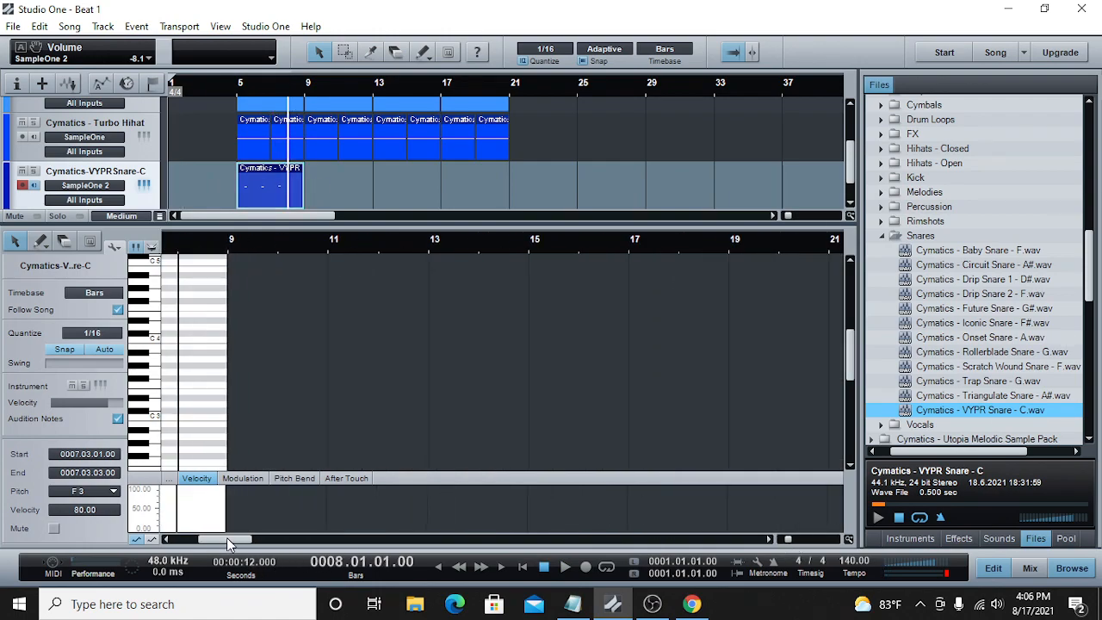
drag(228, 542, 211, 543)
drag(789, 542, 794, 540)
drag(377, 386, 379, 394)
double_click(482, 392)
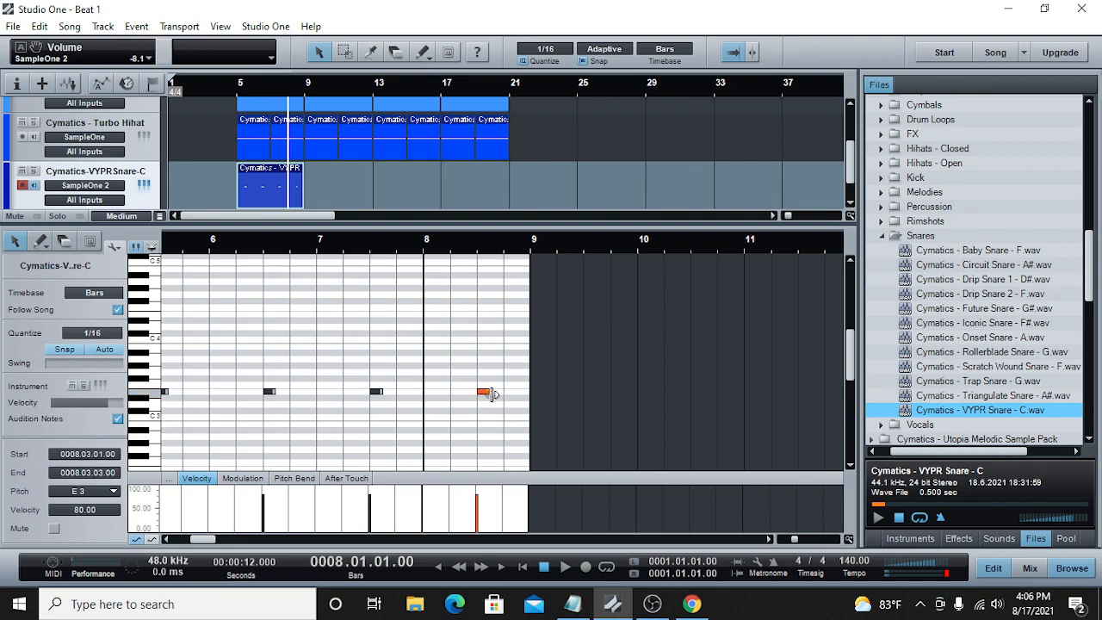
Step: Play back the full four-bar snare pattern from bar 5 and stop just past bar 9
click(240, 95)
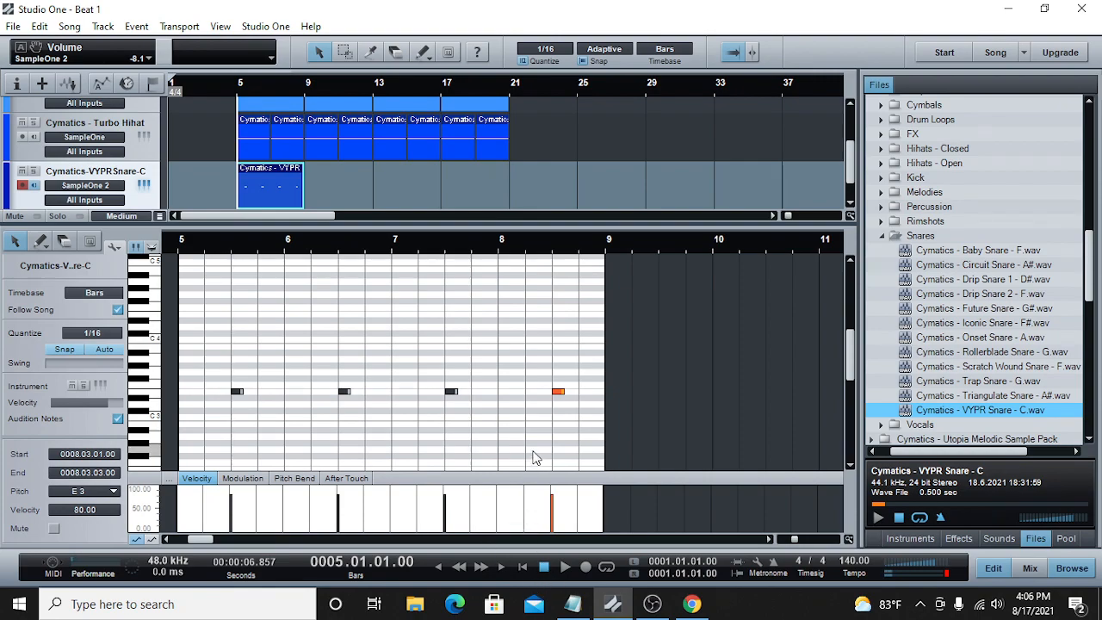
click(567, 567)
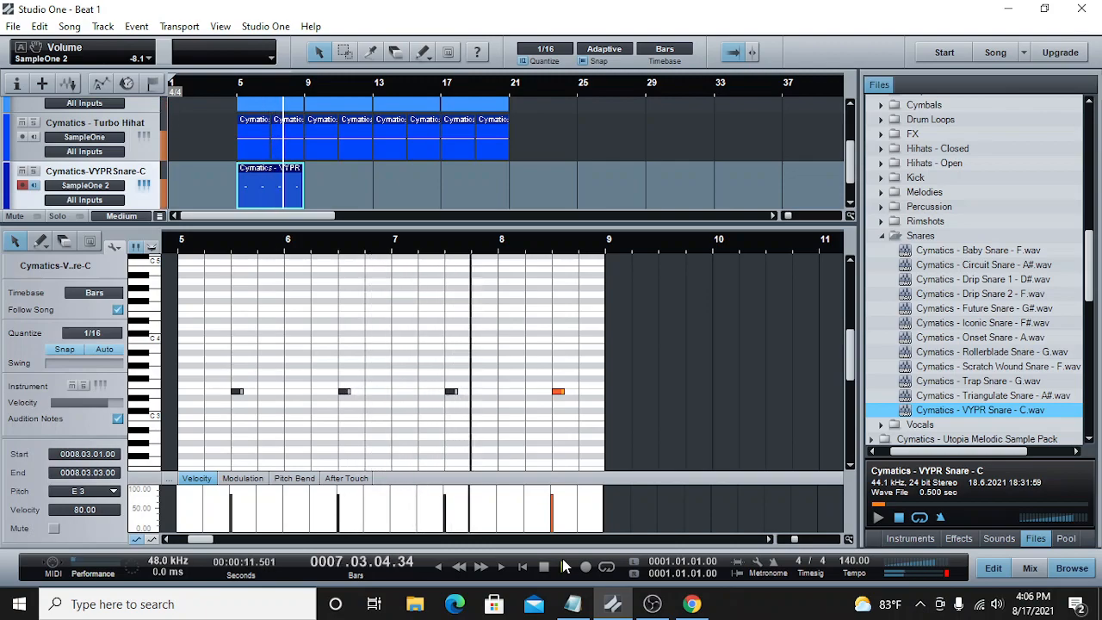
click(565, 567)
Step: Copy the four-bar snare part and paste it at bar 9
right_click(287, 177)
click(328, 204)
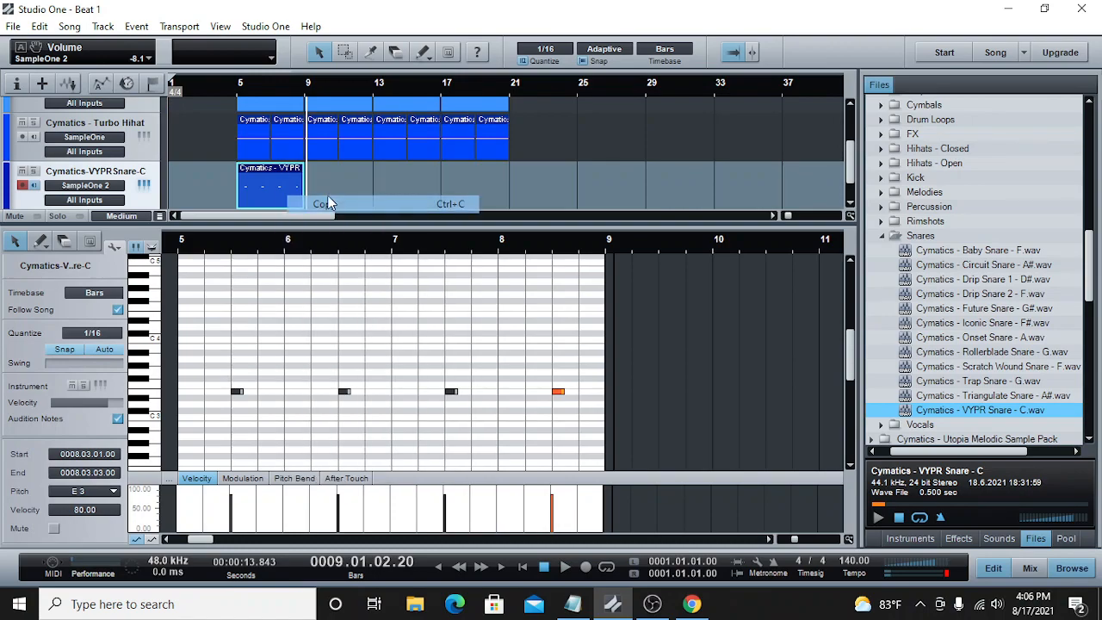
click(305, 89)
right_click(339, 182)
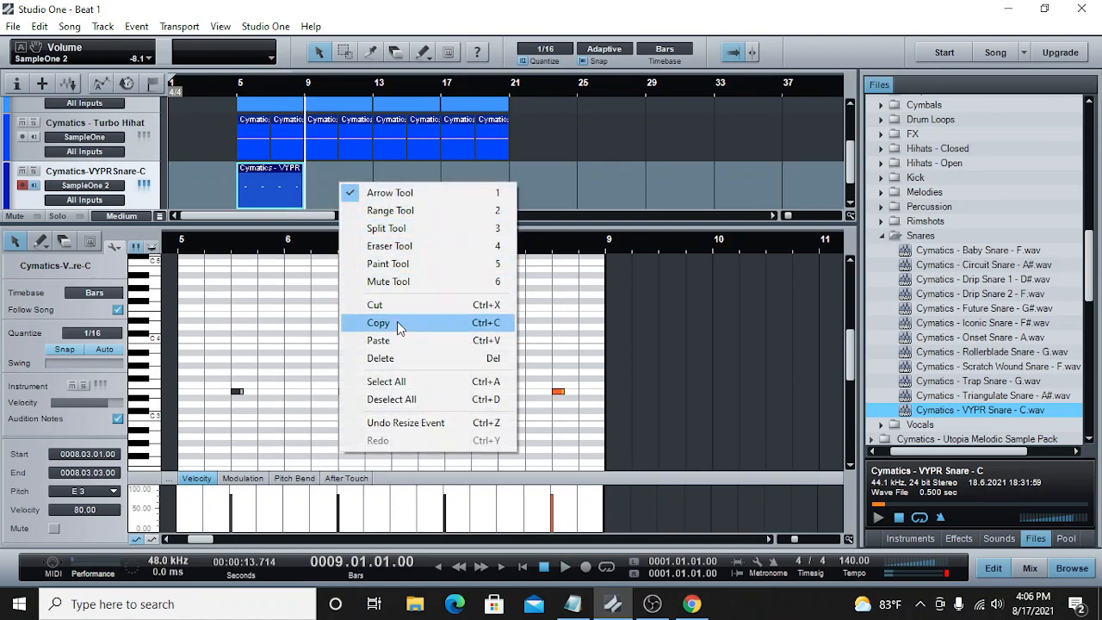
click(397, 333)
Step: Paste the snare part again at bar 13 and at bar 17
click(376, 89)
right_click(409, 193)
click(448, 352)
click(442, 90)
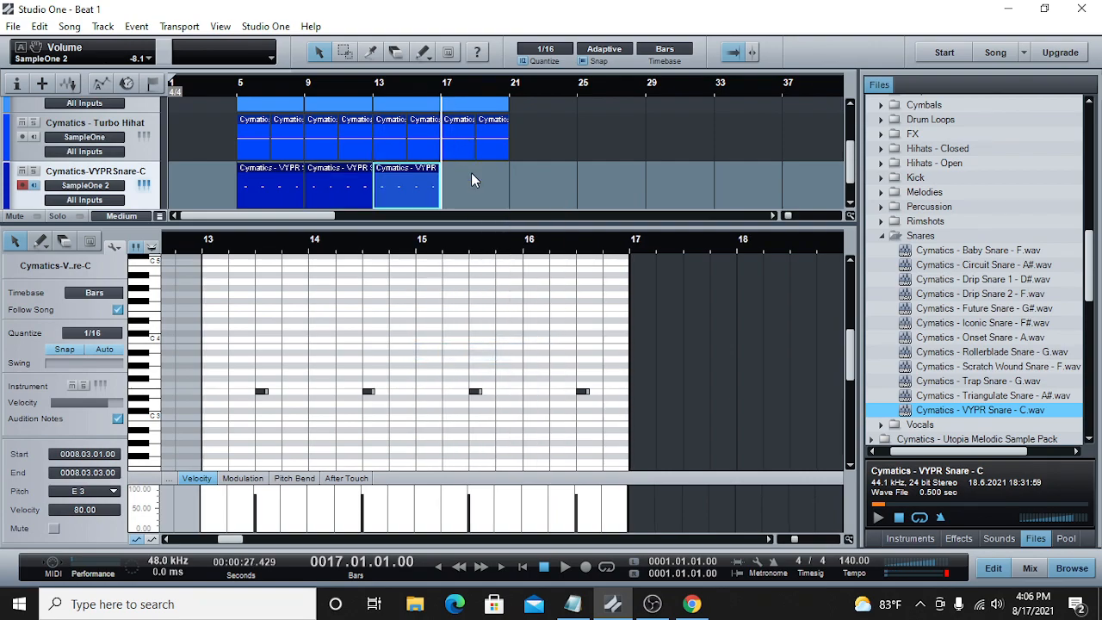
right_click(471, 176)
click(512, 335)
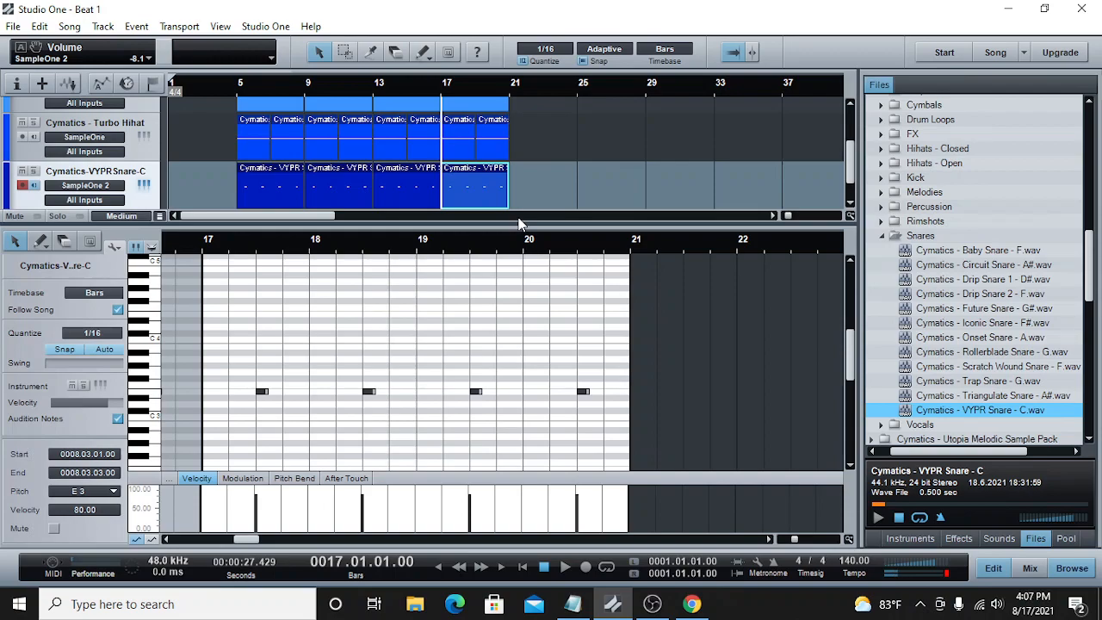
Step: Load Cymatics - Tape Noise Kick.wav from the Kick folder into a new SampleOne instrument
click(882, 237)
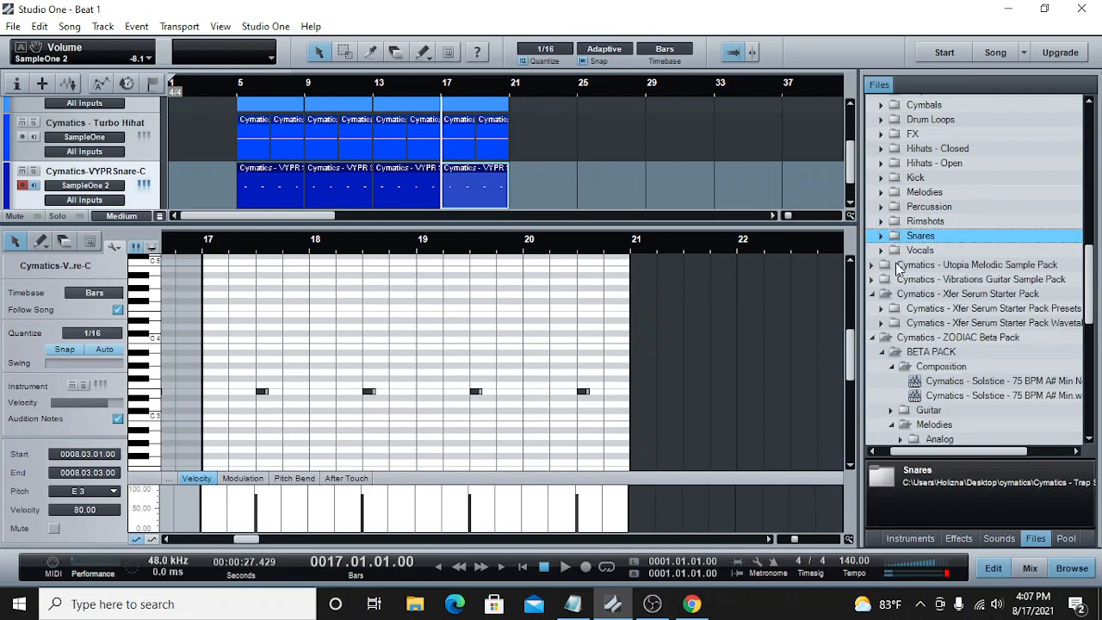
click(881, 178)
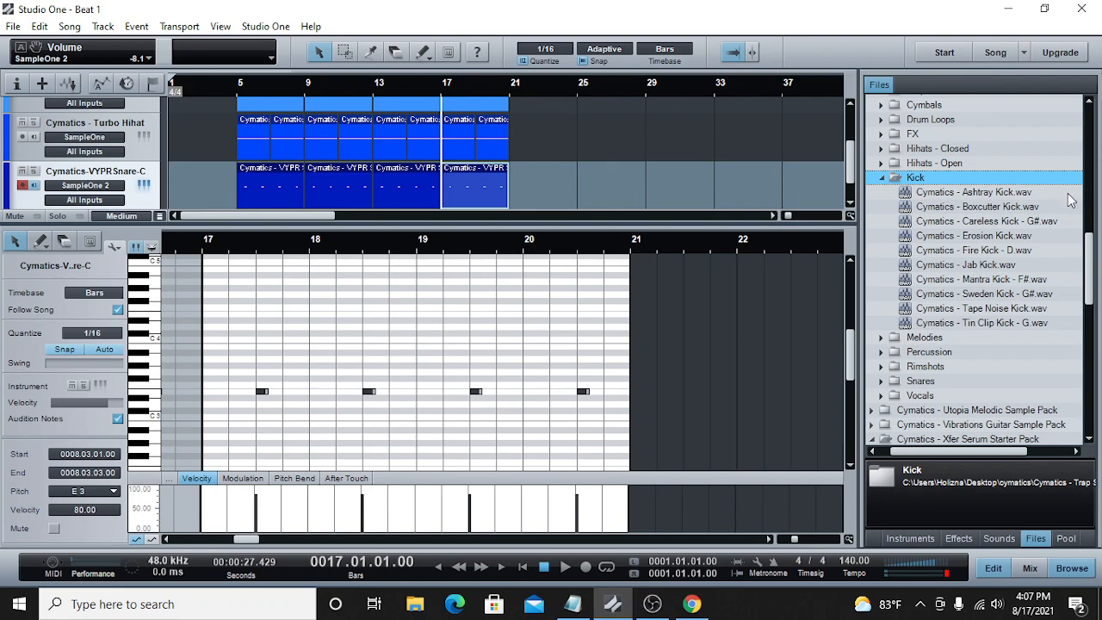
click(978, 297)
click(979, 310)
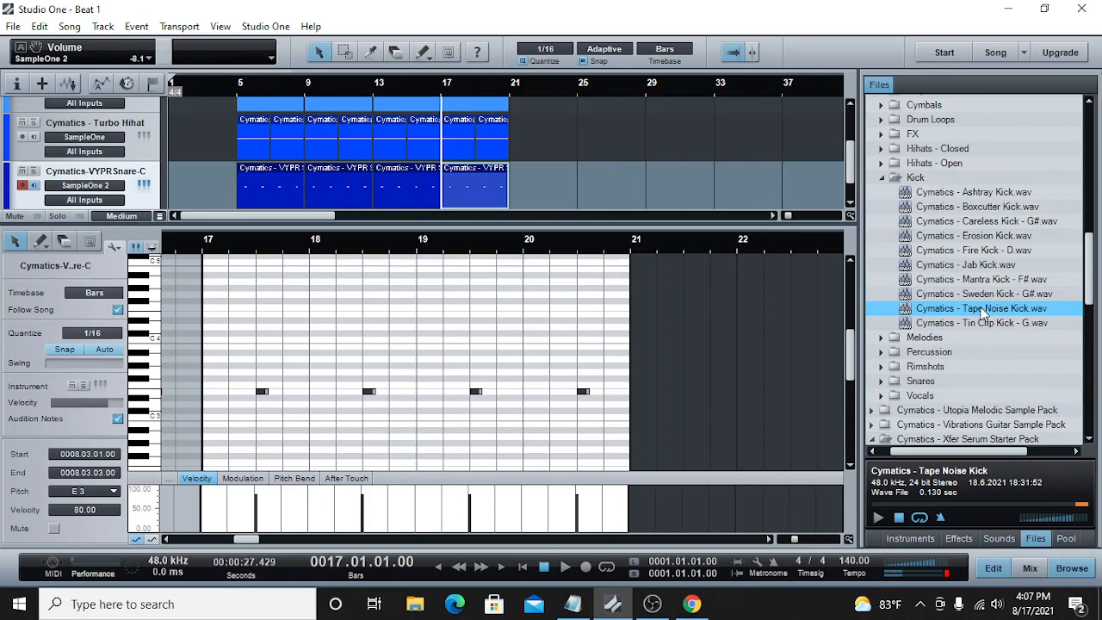
drag(851, 152, 854, 171)
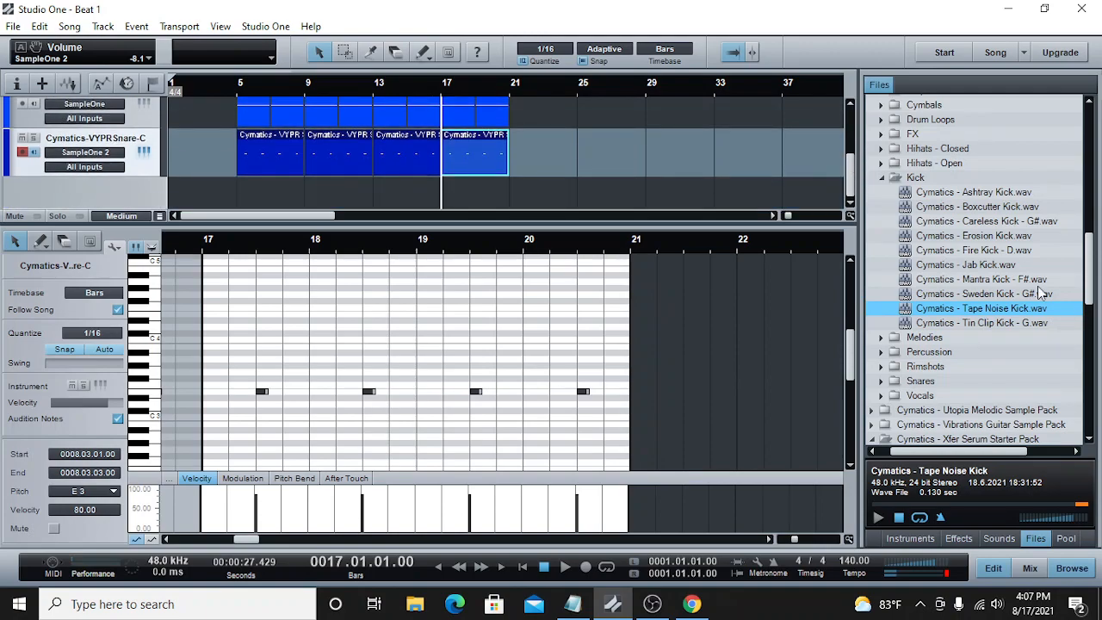
right_click(996, 311)
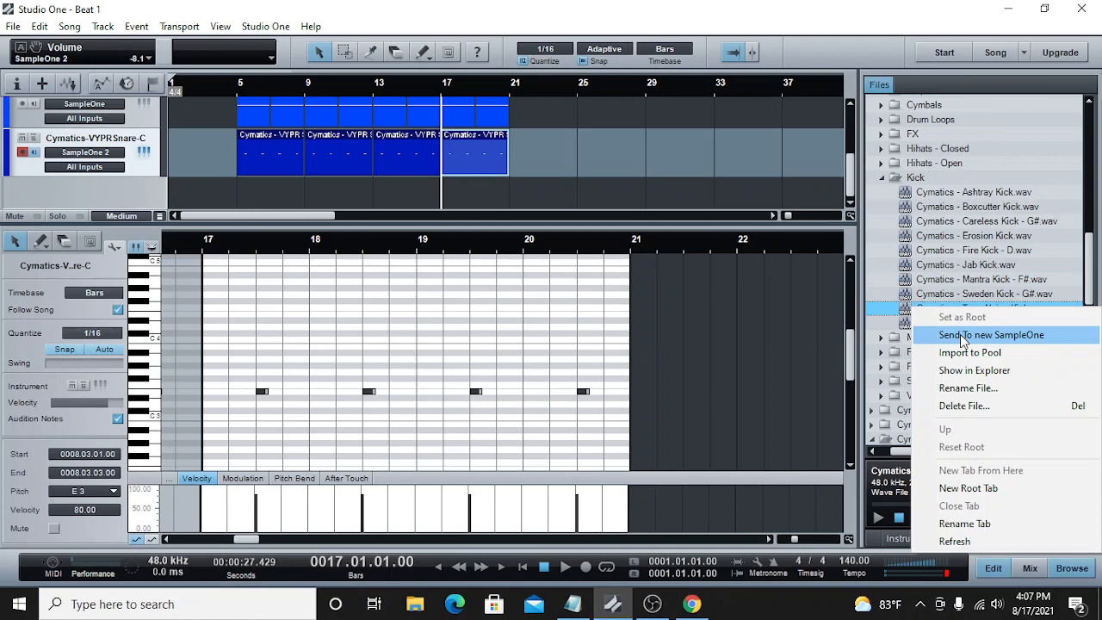
click(962, 335)
click(809, 84)
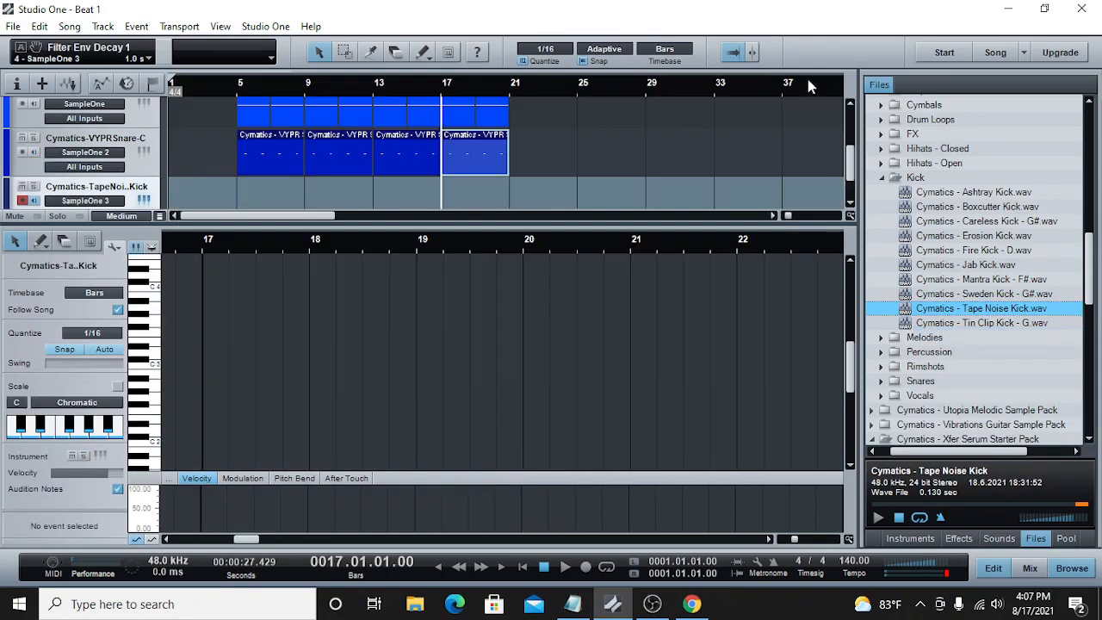
Step: Create a four-bar part on the kick track at bar 5 and place an E3 note on its first beat
scroll(443, 136, down, 1)
click(234, 93)
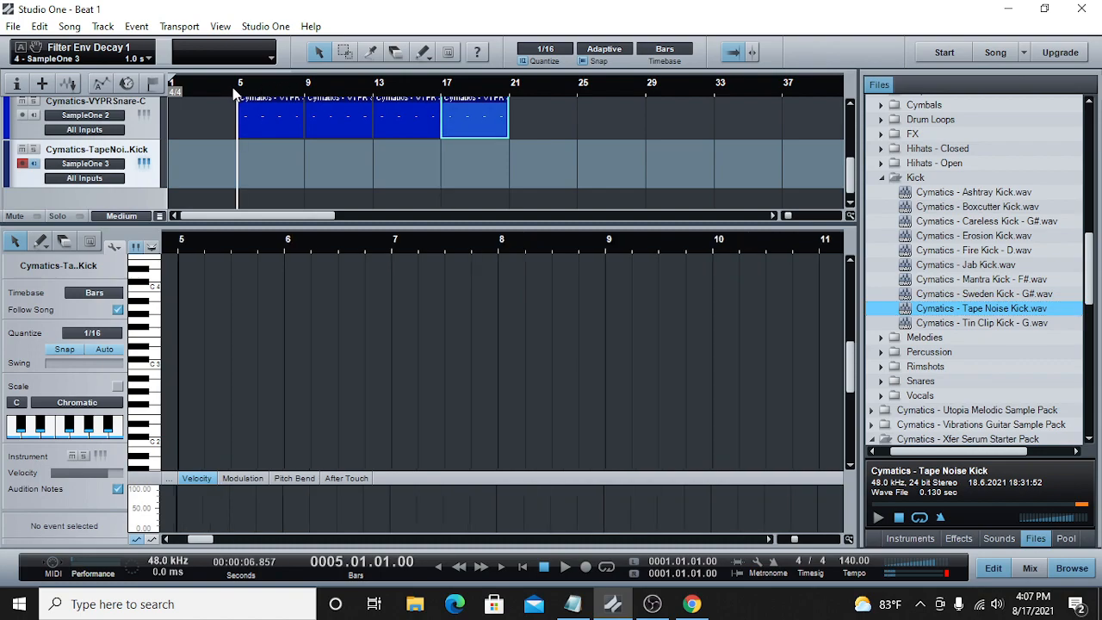
double_click(256, 153)
drag(270, 163, 299, 162)
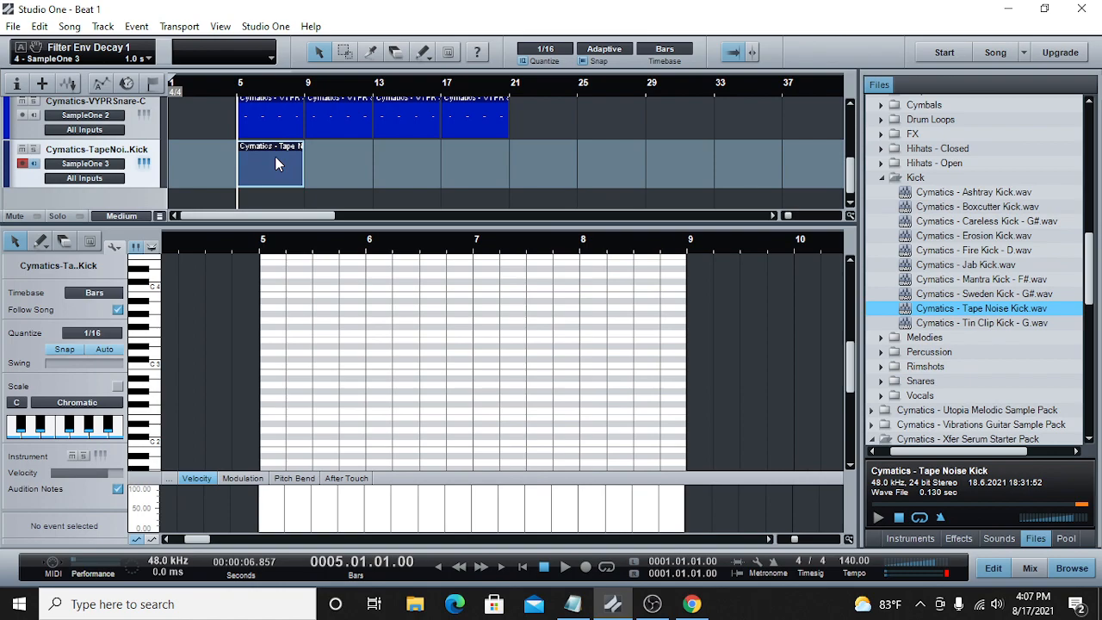
double_click(263, 342)
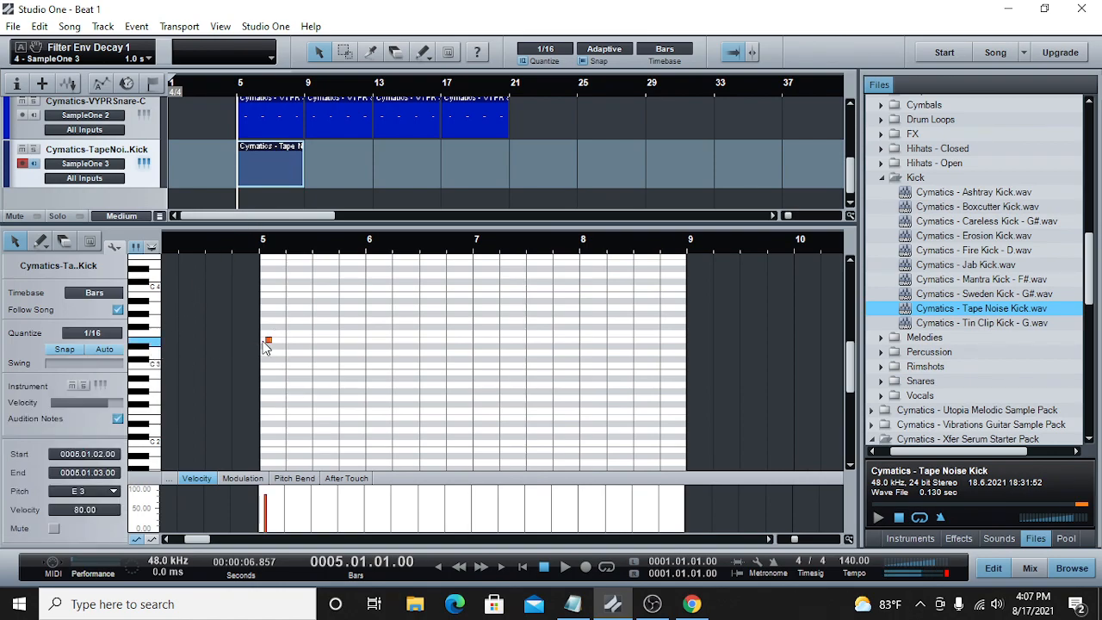
drag(270, 342, 280, 340)
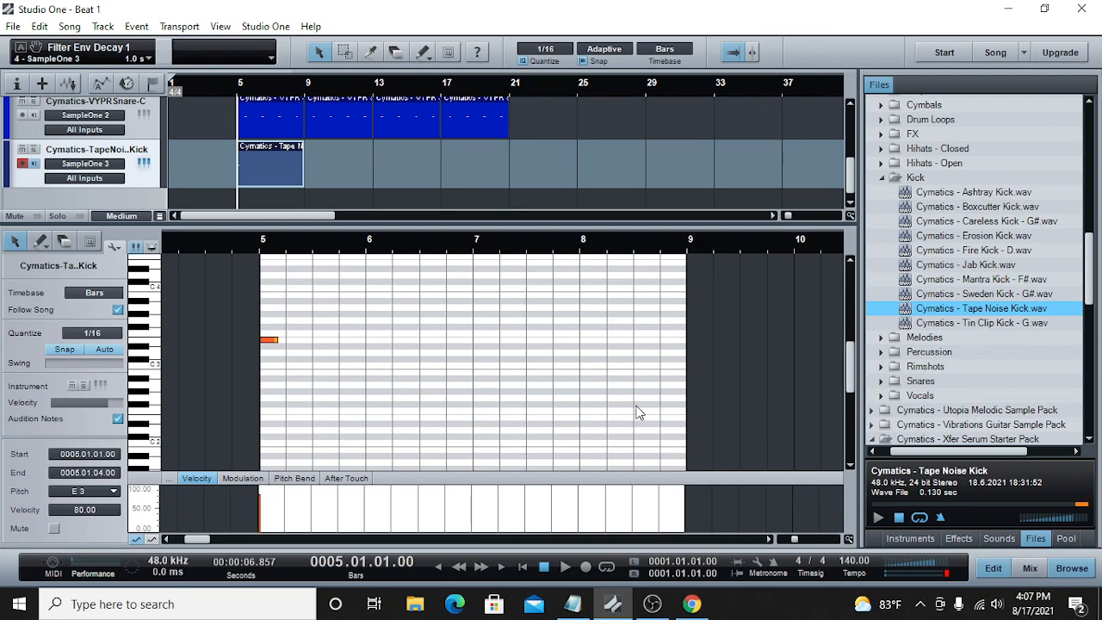
Step: Lower the kick channel's volume to -15.1 dB in the mixer while checking it against the playing beat
click(1030, 567)
drag(666, 419, 667, 445)
drag(852, 171, 852, 222)
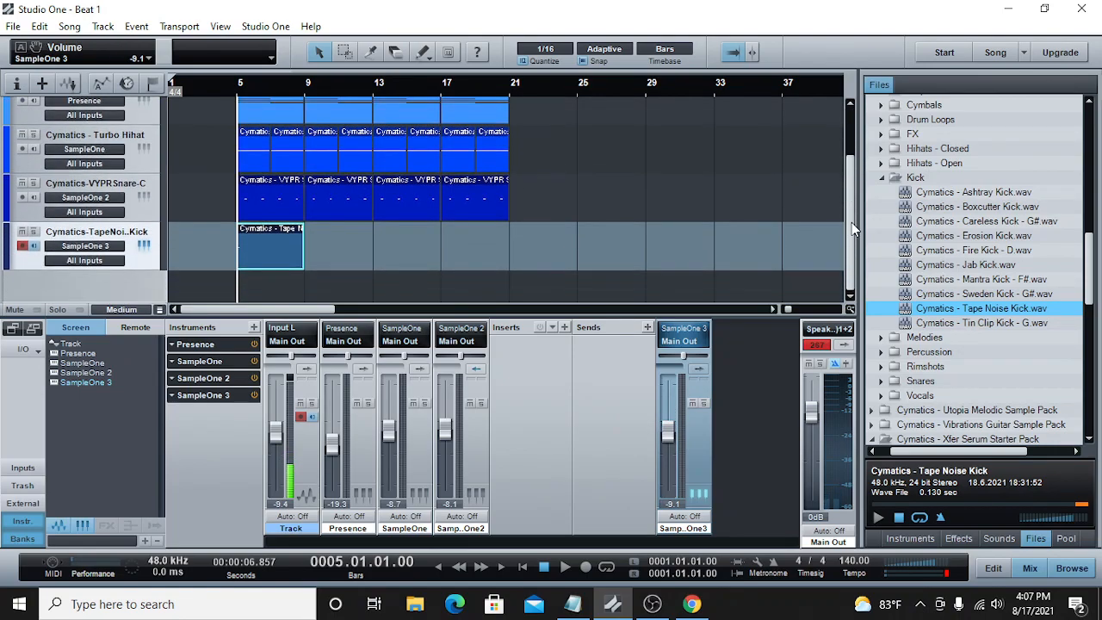
click(565, 571)
drag(667, 433, 667, 441)
drag(788, 309, 791, 310)
key(space)
click(188, 93)
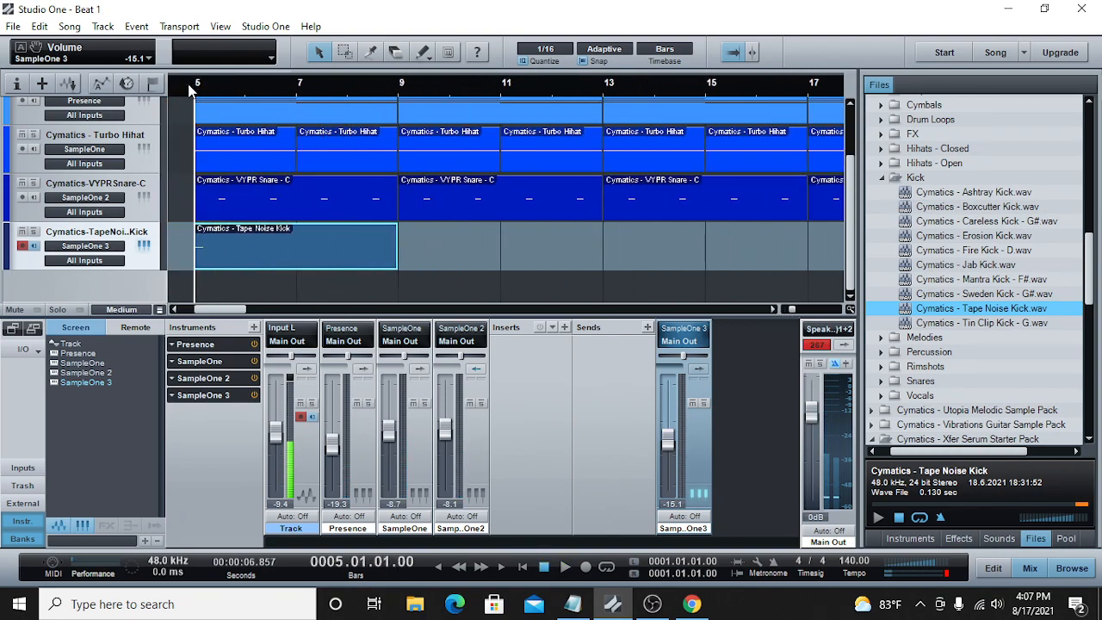
Step: Lengthen the first kick note in bar 5 to a full beat, ending at 5.02.01
double_click(229, 233)
drag(800, 542, 797, 540)
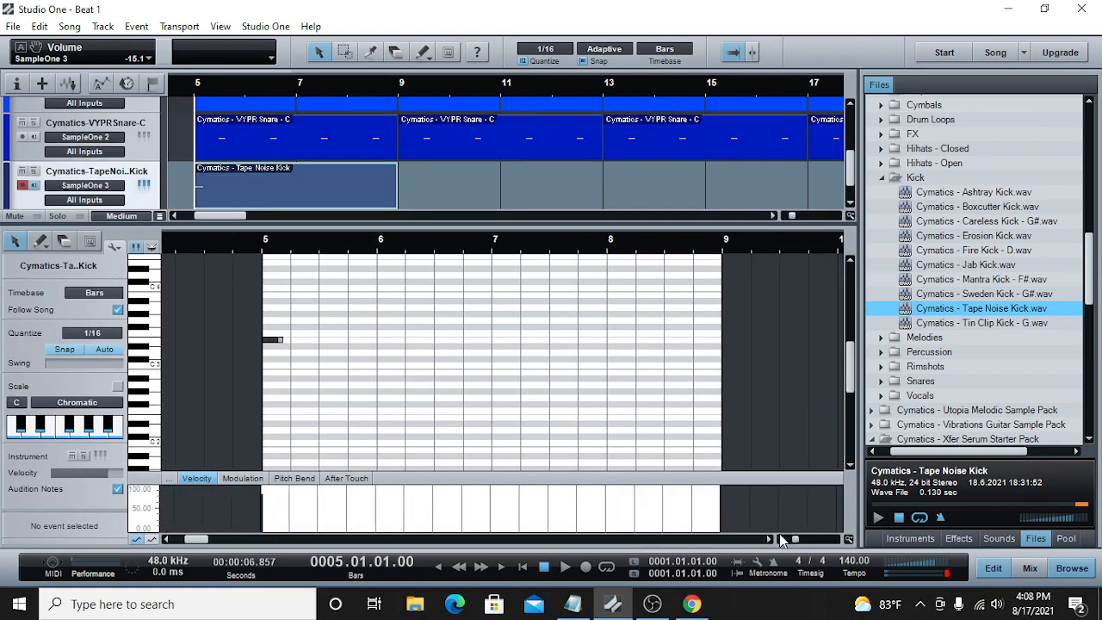
drag(280, 340, 293, 343)
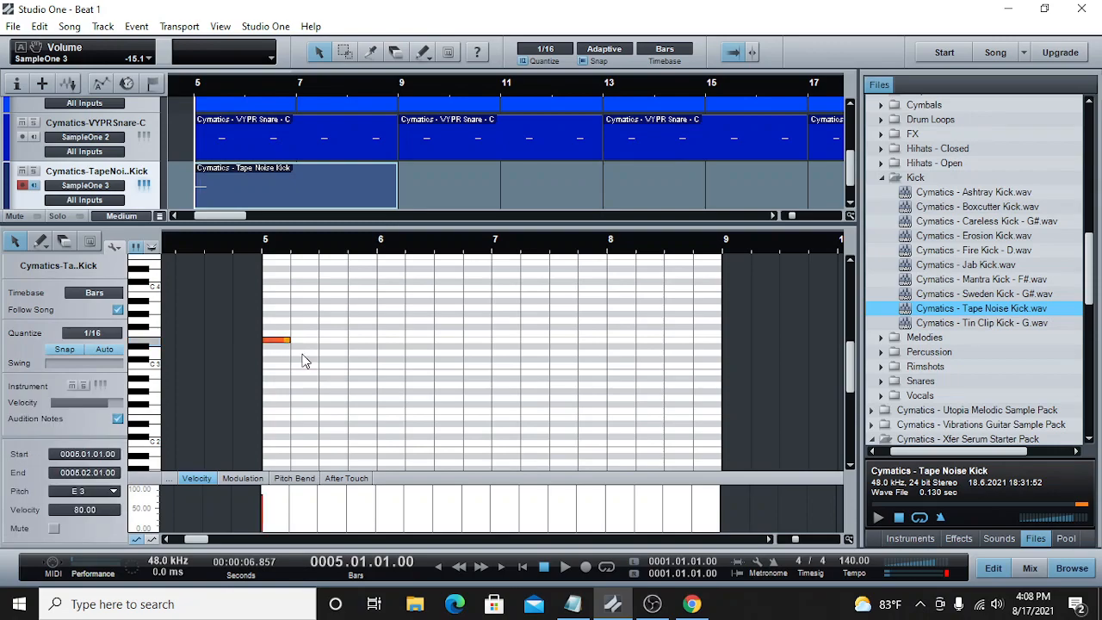
Step: Play from bar 5 and add a one-beat E3 kick note on beat 4 of bar 5
click(565, 567)
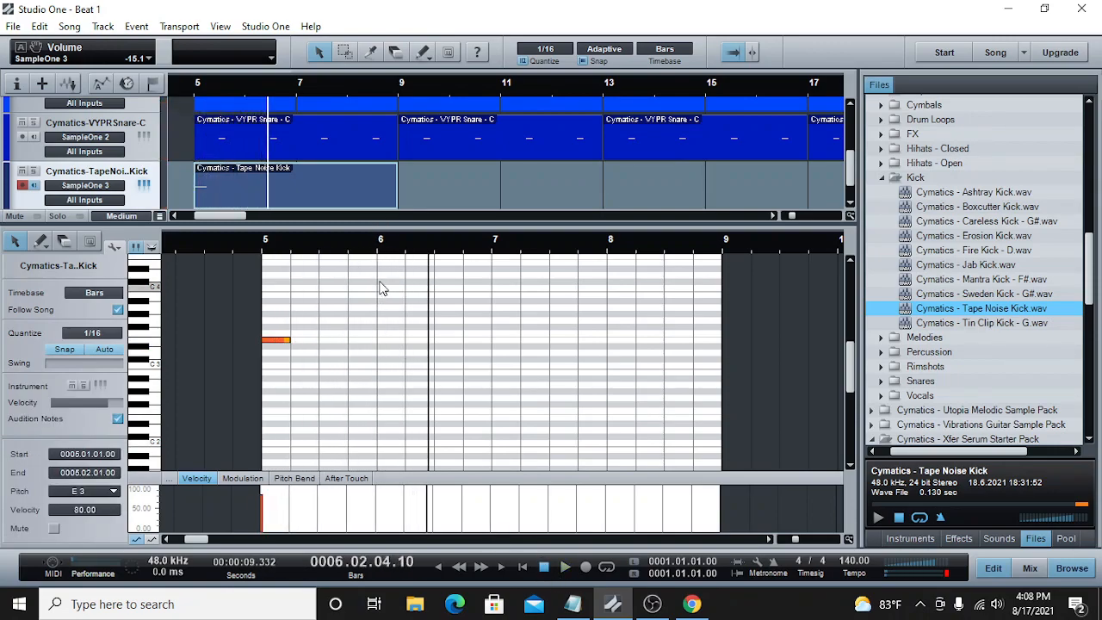
click(348, 250)
double_click(351, 340)
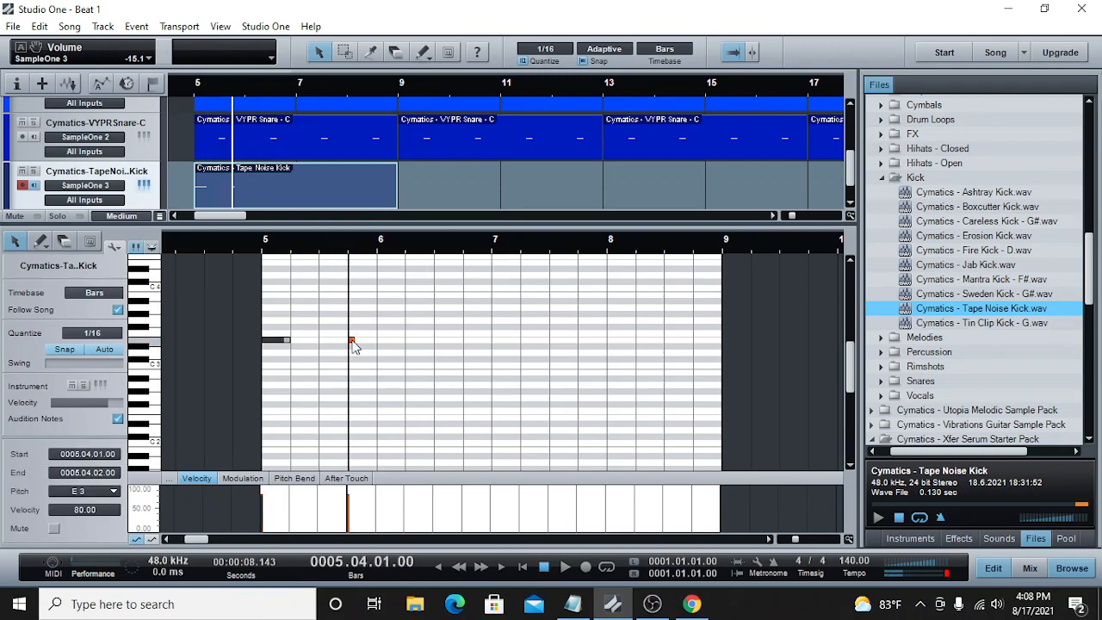
drag(365, 345, 373, 346)
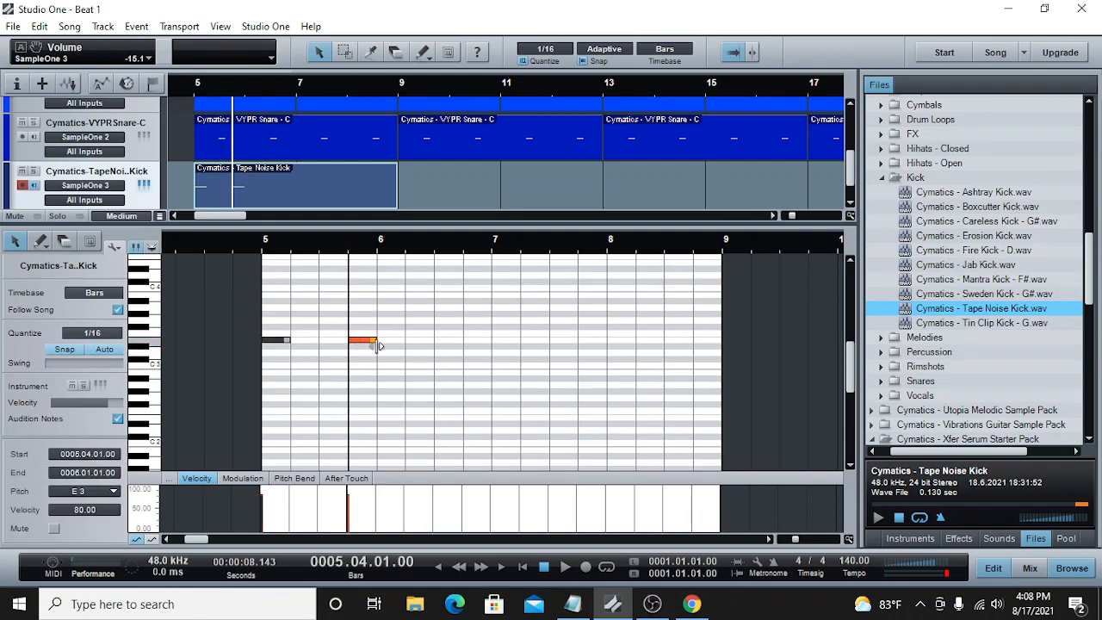
Step: Play back the two kick notes and add a one-beat E3 note on beat 2 of bar 6
click(232, 245)
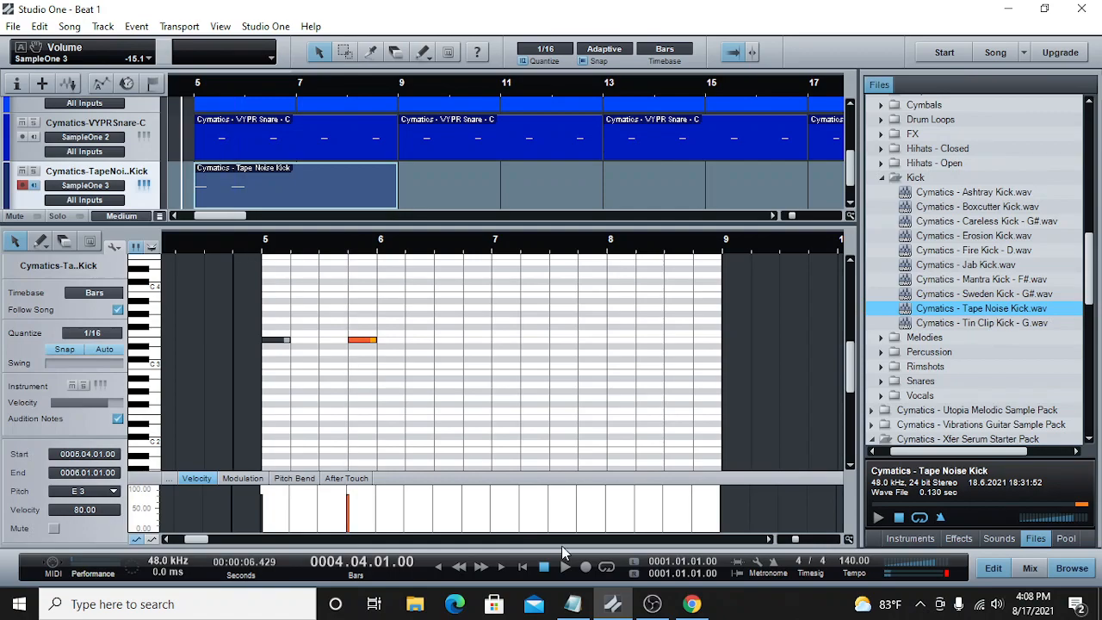
click(566, 567)
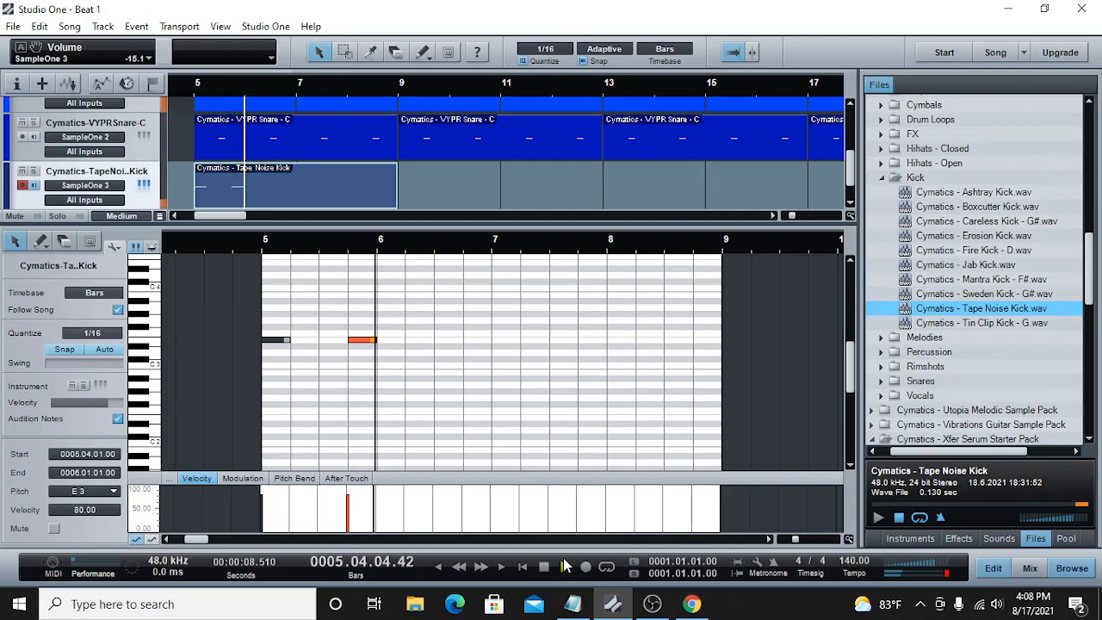
key(space)
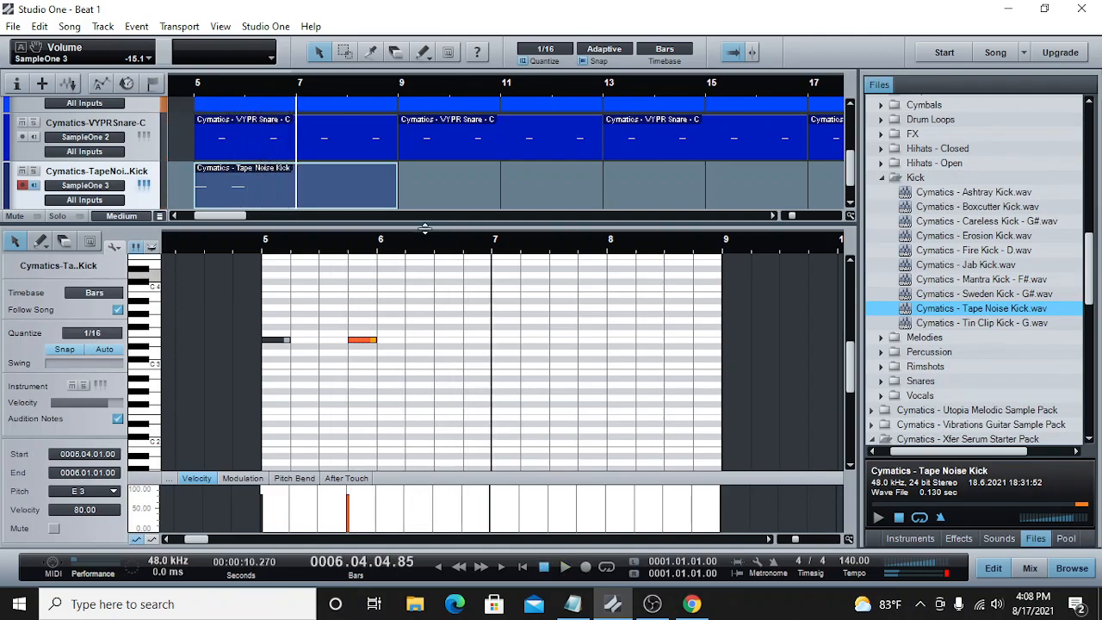
click(409, 251)
double_click(409, 340)
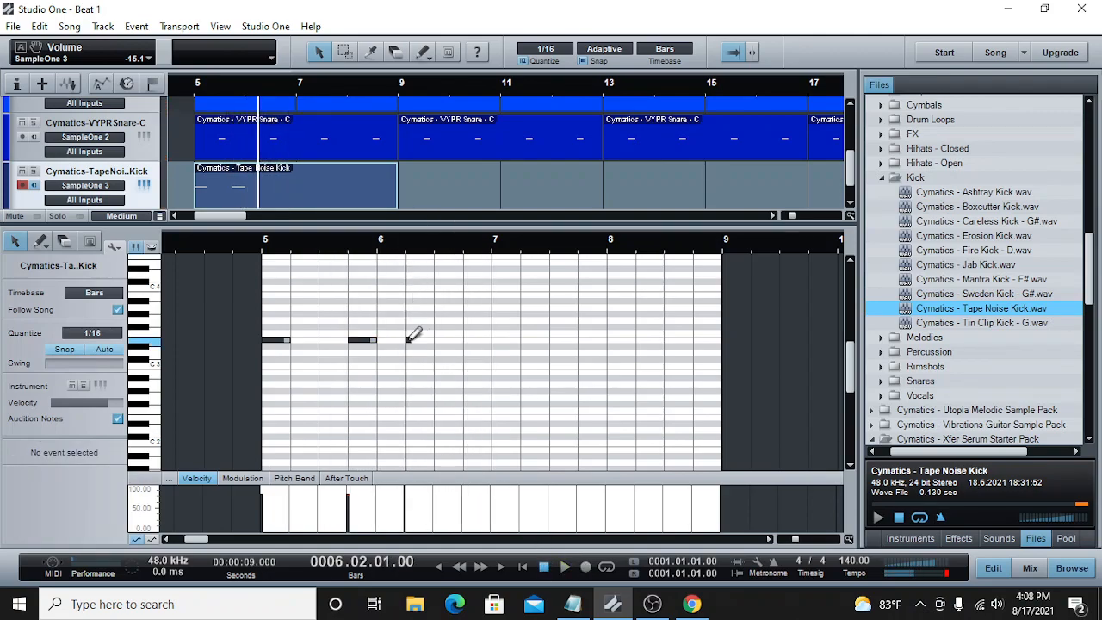
Step: Play back the kick pattern from just before bar 5 to check its rhythm against the snare
click(250, 248)
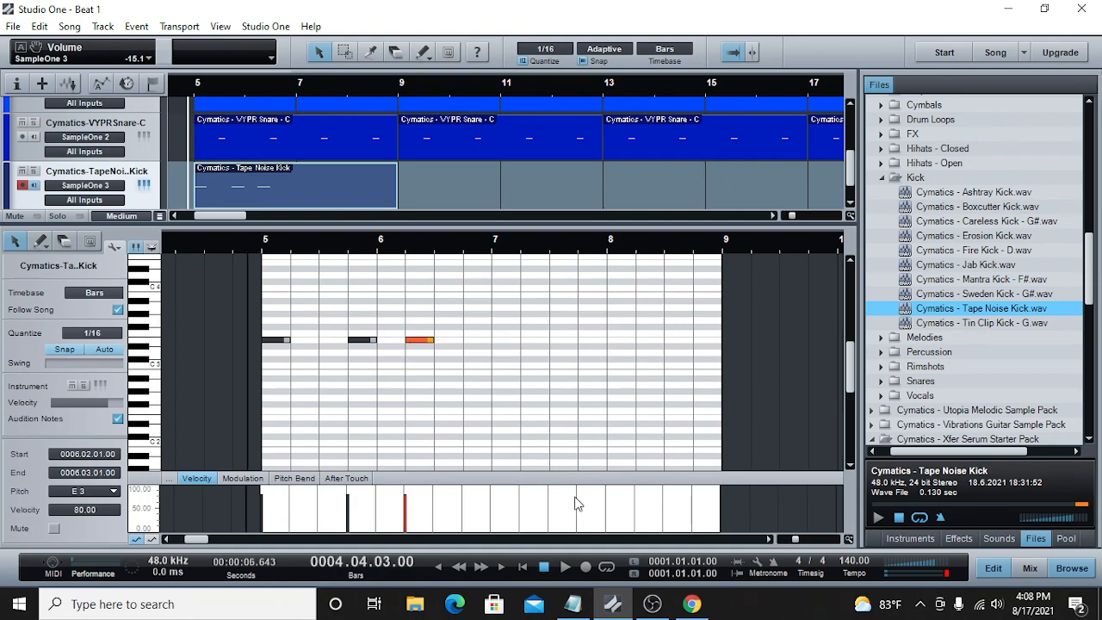
click(564, 568)
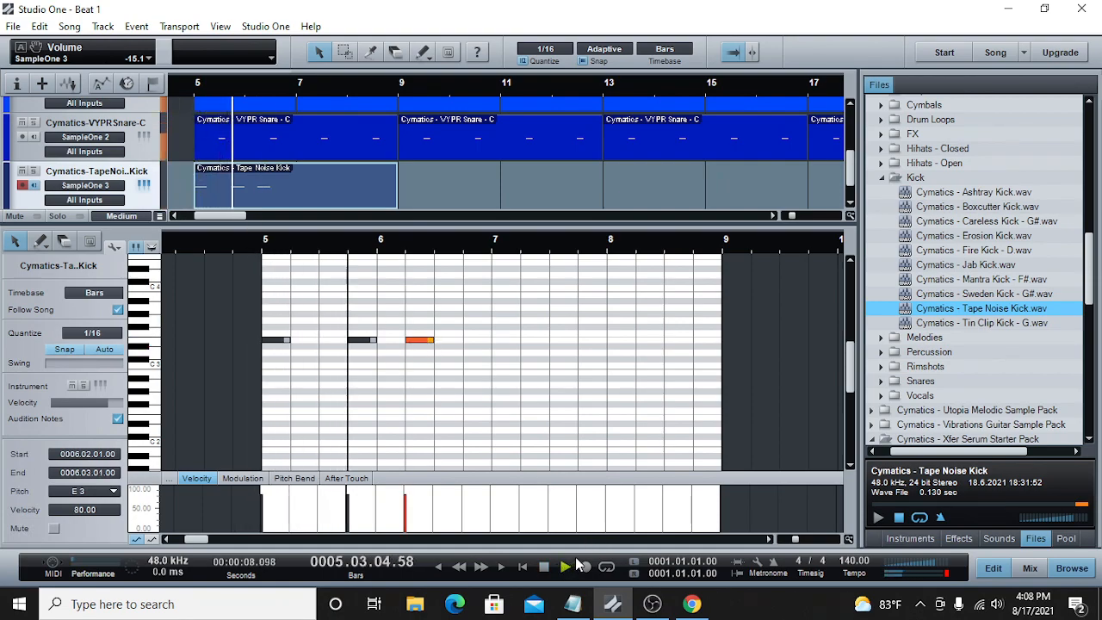
click(545, 567)
Step: Add one-beat E3 kick notes on beats 1 and 4 of bar 7 and on beat 2 of bar 8
click(491, 250)
drag(497, 342, 521, 346)
click(578, 249)
drag(582, 341, 663, 345)
Step: Copy the four-bar kick part and paste it at bar 9
right_click(383, 170)
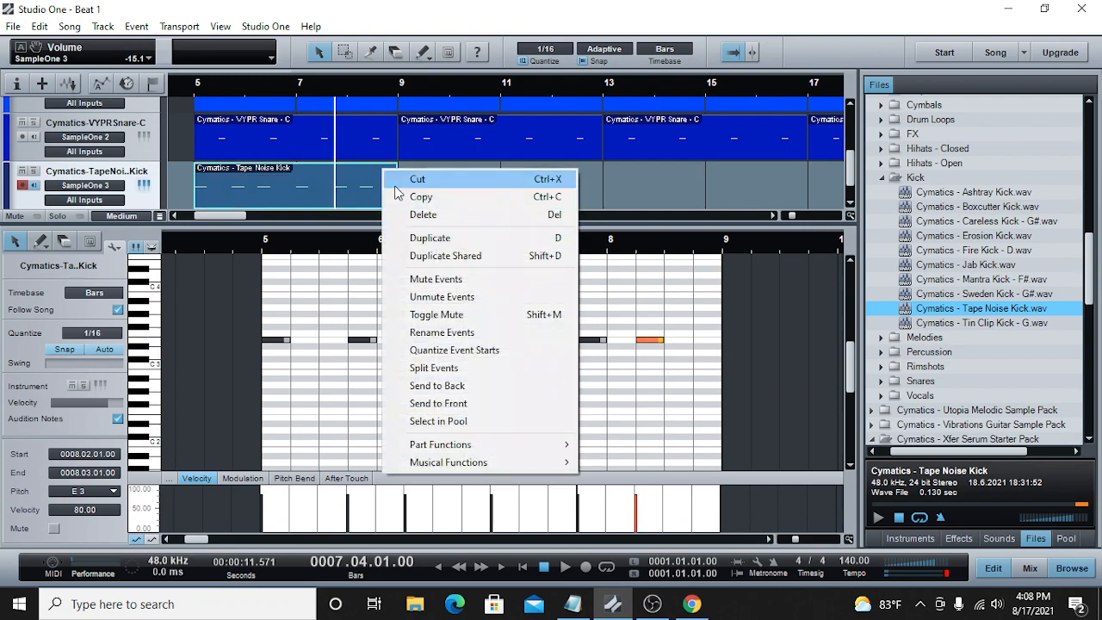
click(420, 198)
click(399, 92)
right_click(417, 177)
click(483, 340)
Step: Copy both kick parts together and paste them at bar 13 so they run up to bar 21
right_click(385, 177)
click(426, 203)
click(606, 104)
right_click(629, 187)
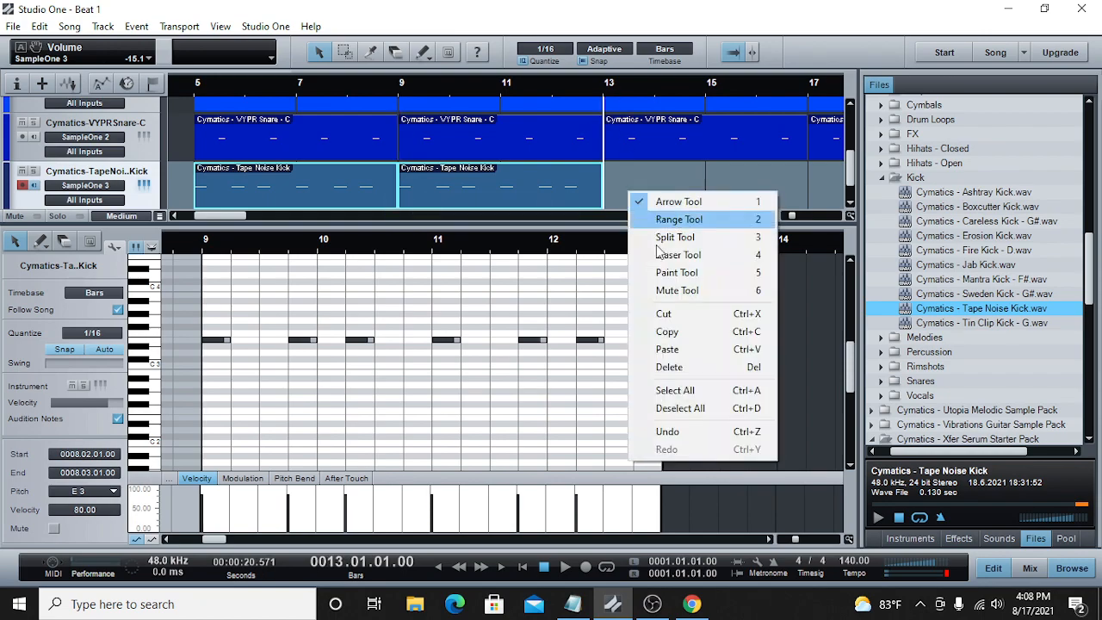
click(660, 347)
drag(796, 216, 791, 216)
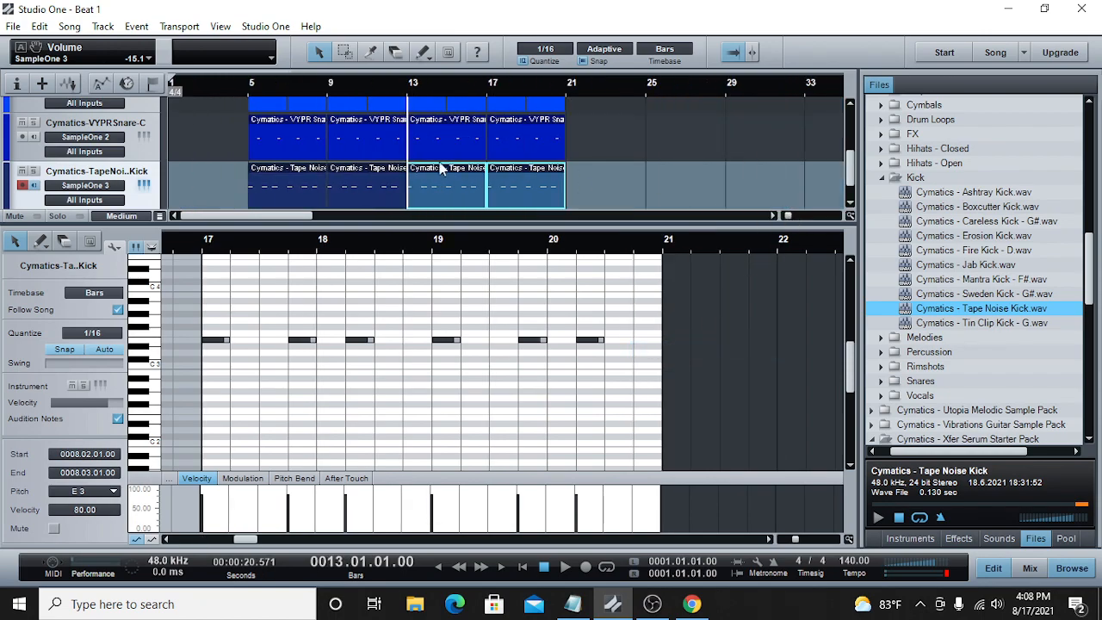
Step: Play back the full beat from bar 5, stop in bar 13 and return the playhead to the start of bar 13
click(246, 89)
click(565, 567)
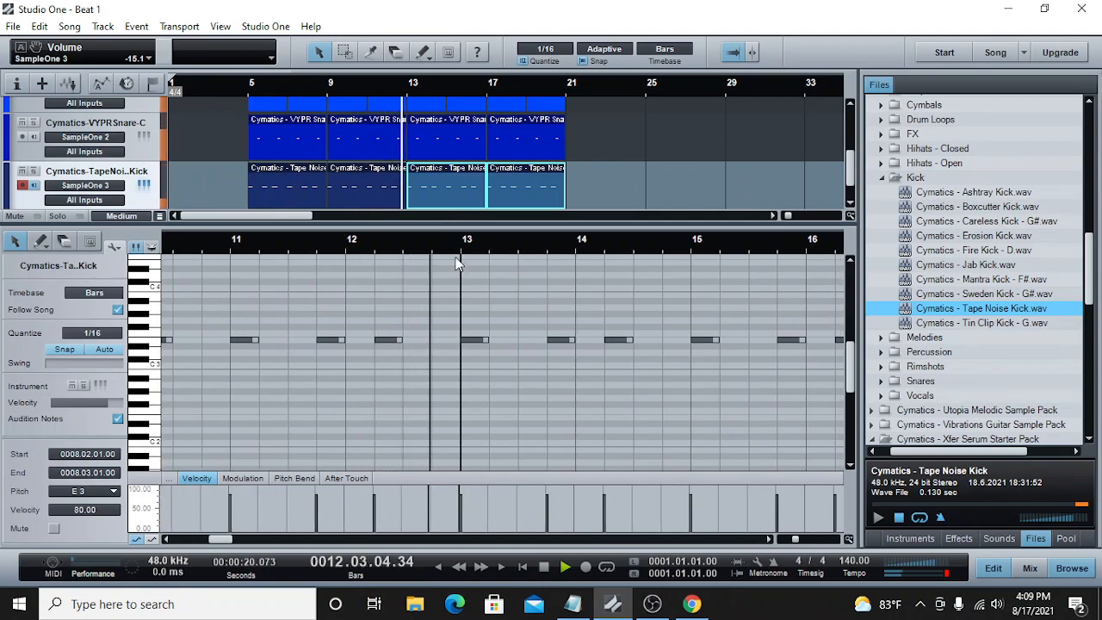
click(543, 566)
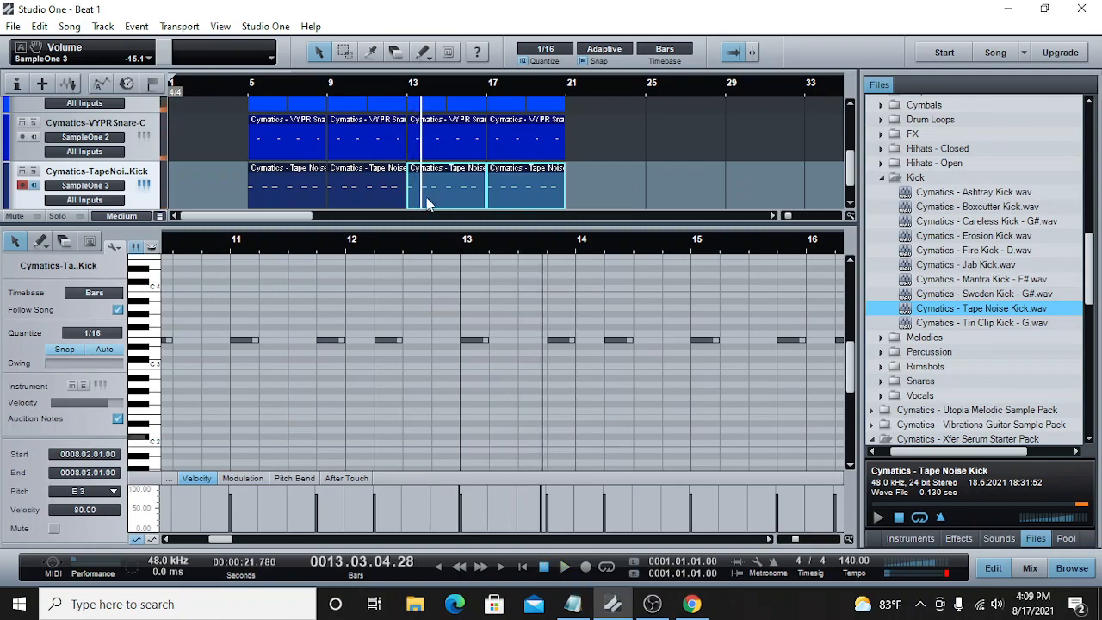
click(406, 95)
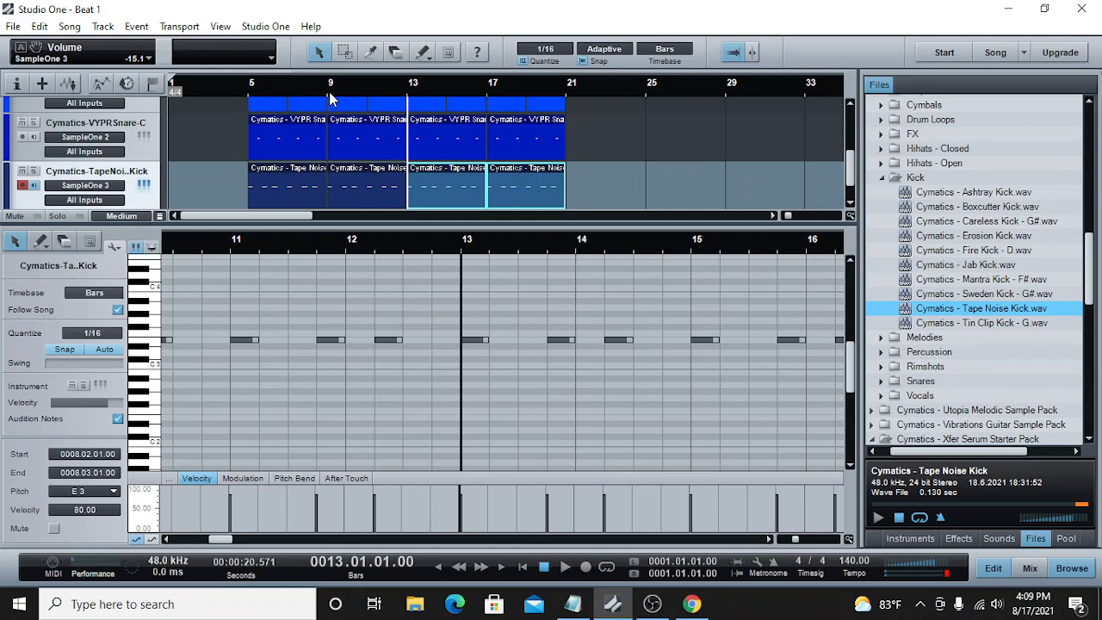
Step: Move all piano, hi-hat, snare and kick parts together four bars later to start at bar 9, and set the playhead to bar 7
scroll(625, 157, up, 4)
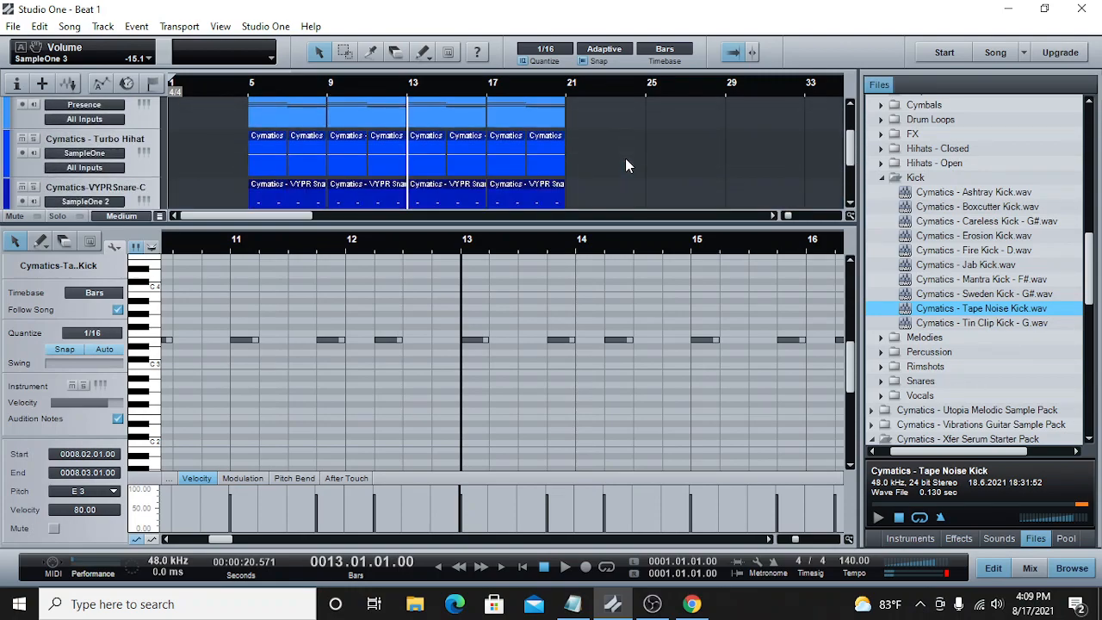
scroll(623, 168, up, 1)
drag(617, 226, 618, 392)
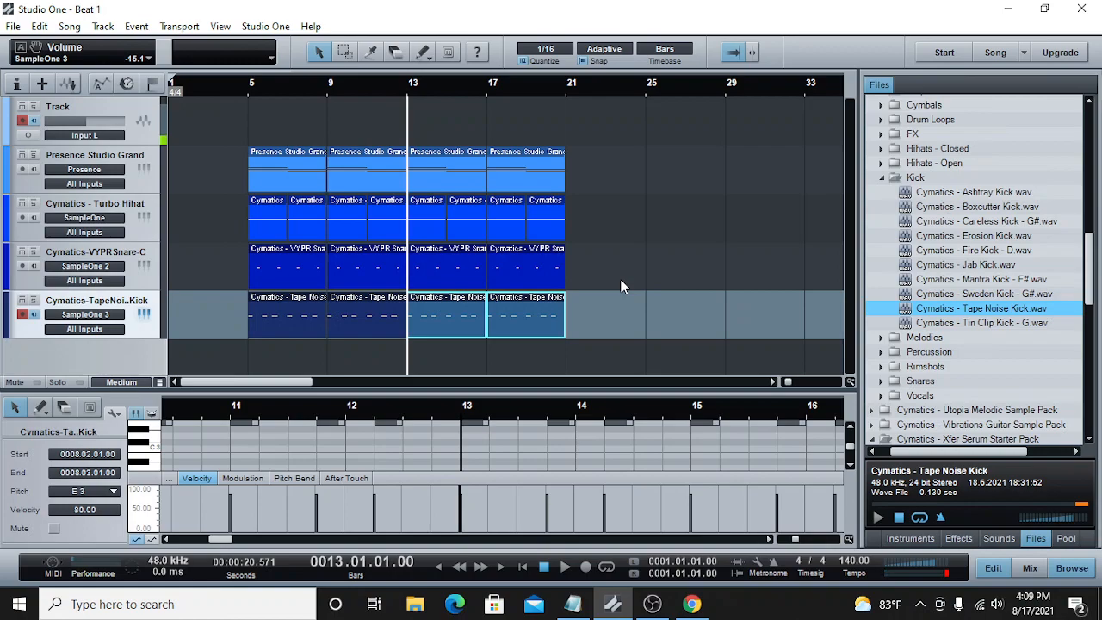
drag(787, 381, 785, 382)
drag(458, 380, 414, 388)
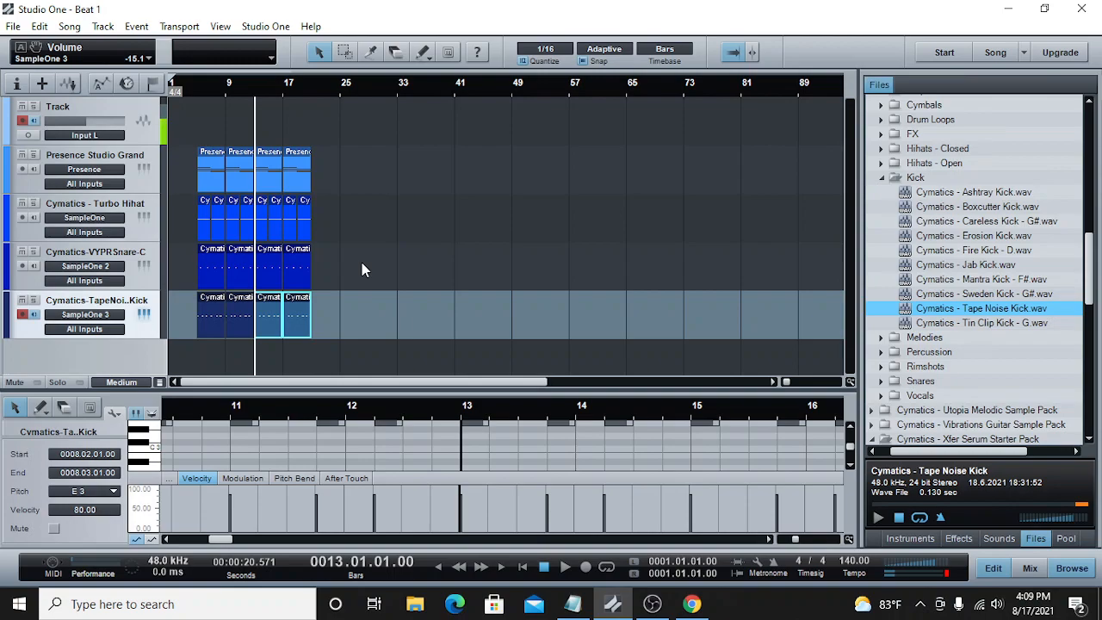
drag(427, 144, 188, 392)
click(254, 166)
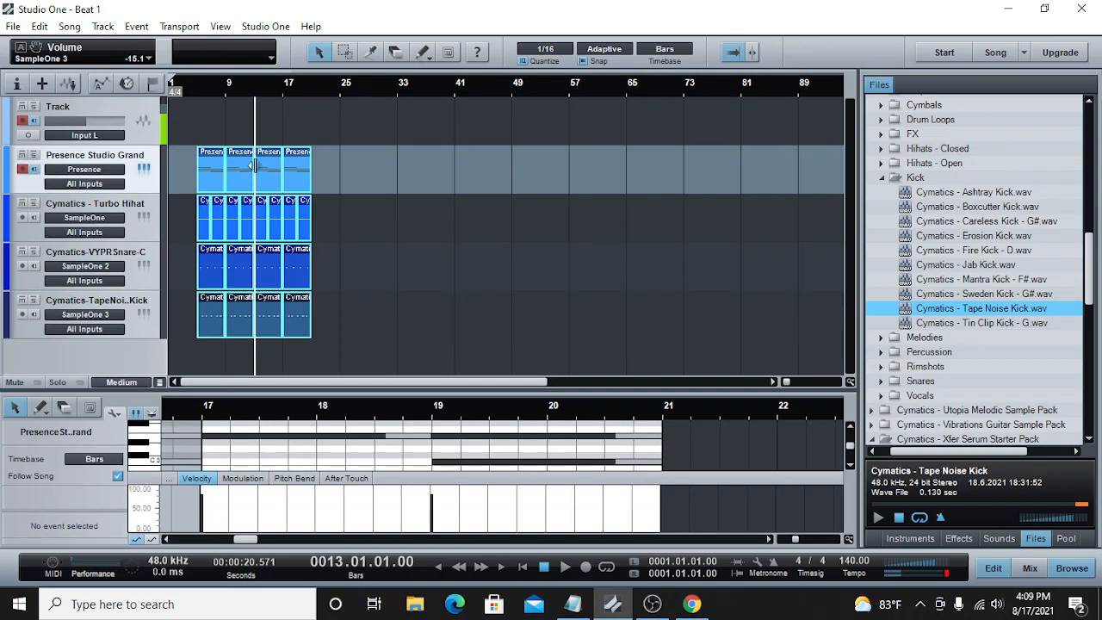
drag(239, 170, 268, 170)
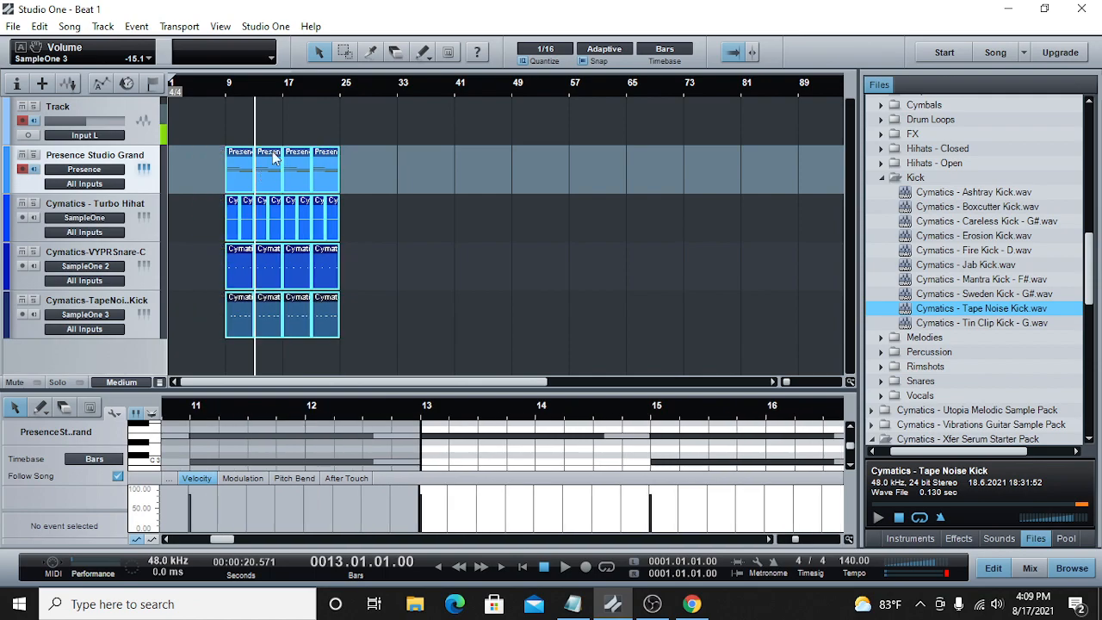
click(213, 90)
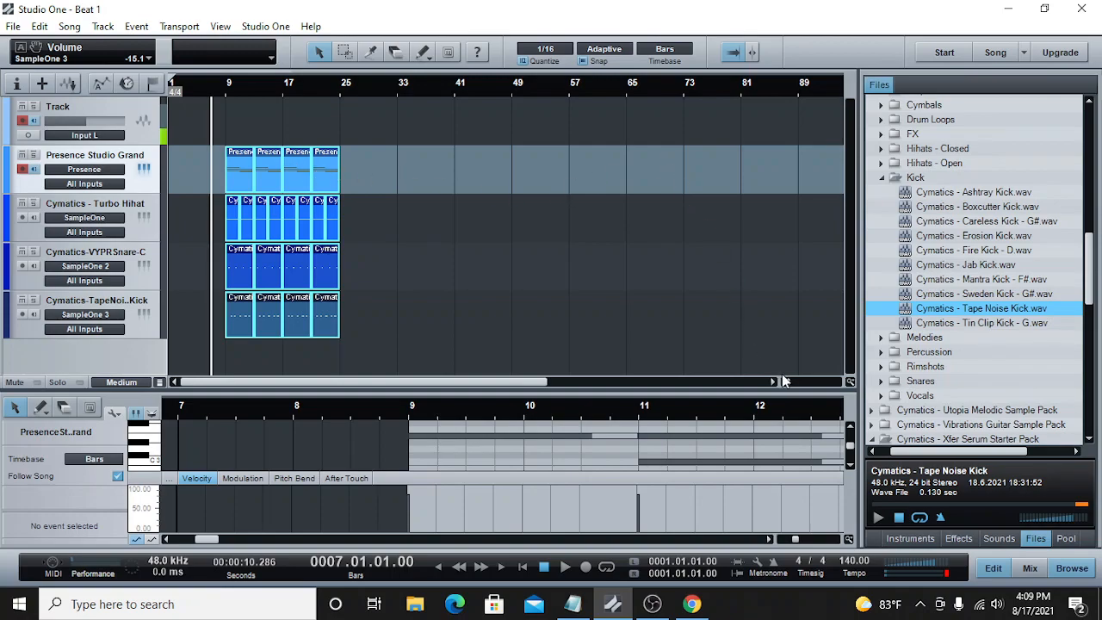
Step: Play back the arrangement from bar 7, replay it from bar 9, and return the playhead to bar 9
drag(786, 383, 787, 384)
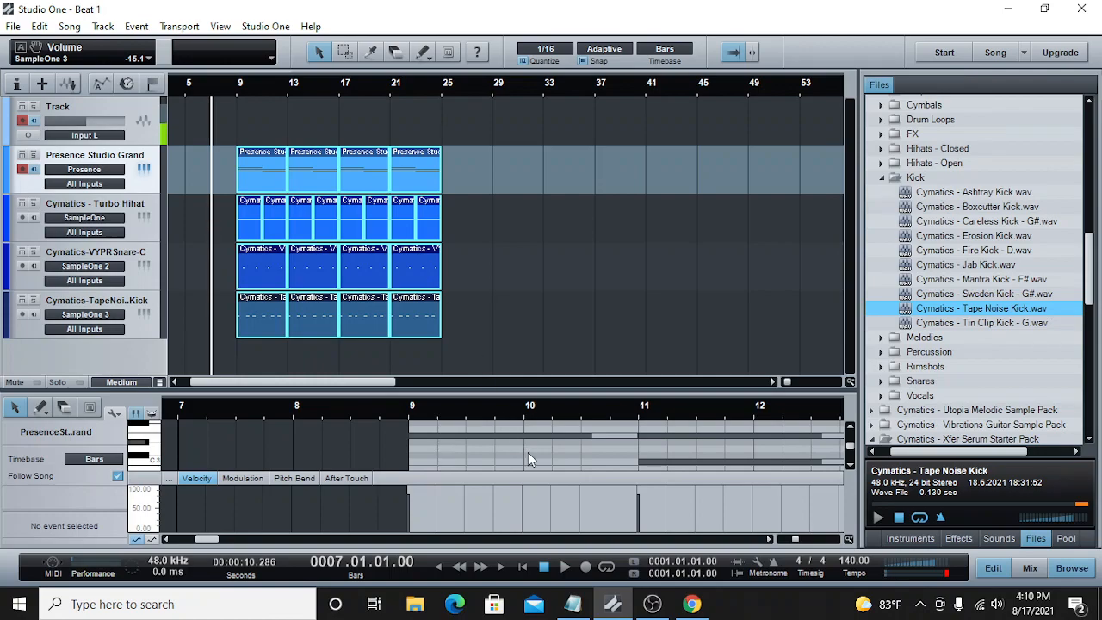
click(565, 566)
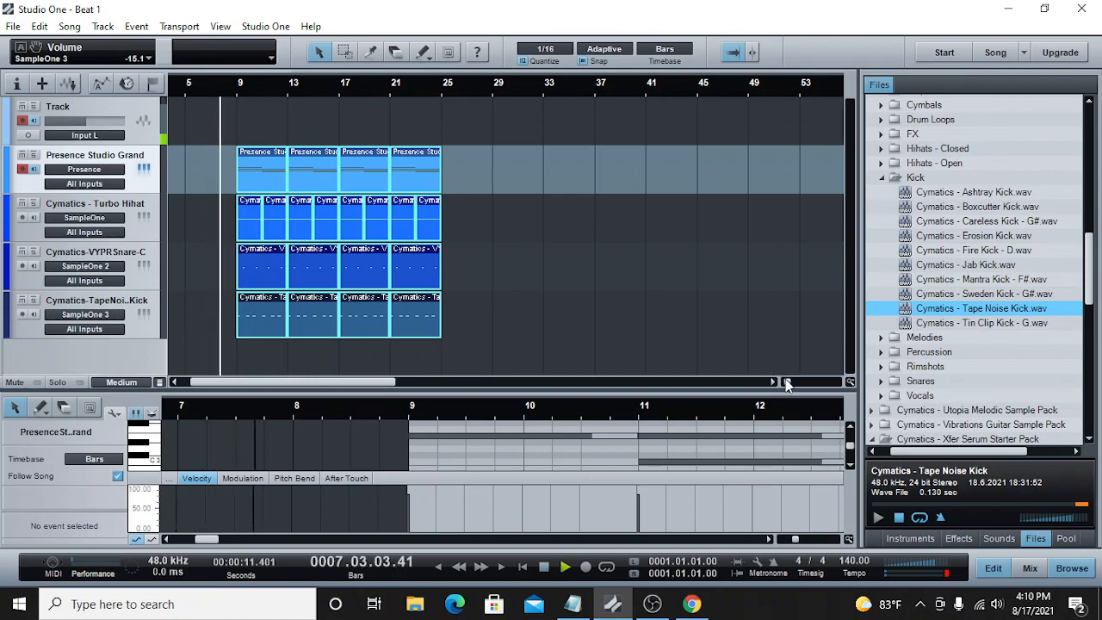
drag(787, 381, 789, 381)
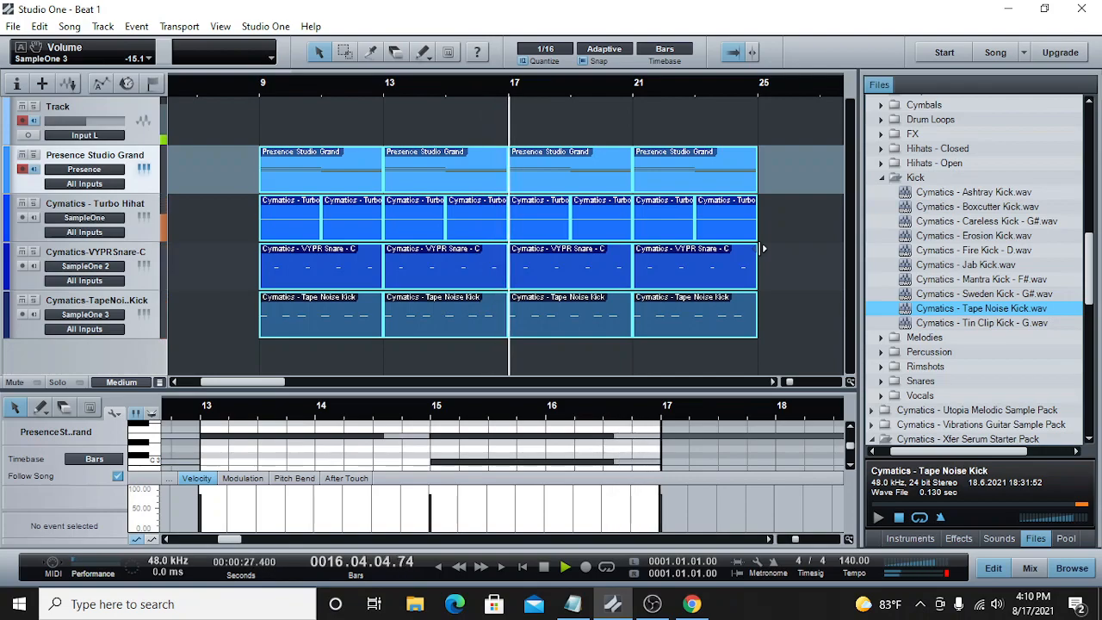
click(257, 82)
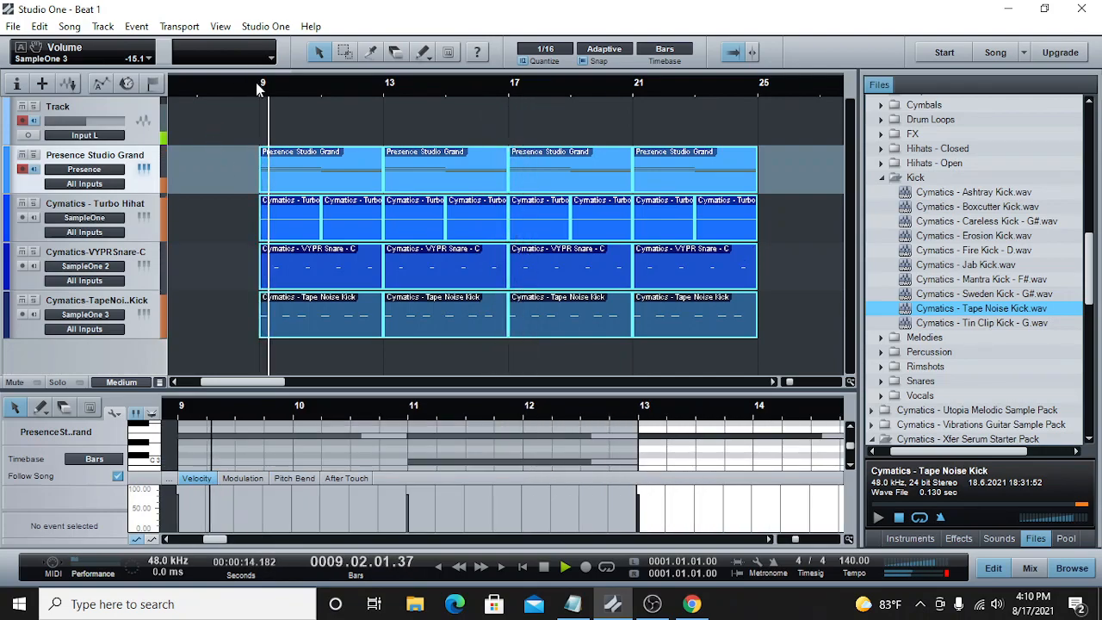
click(200, 89)
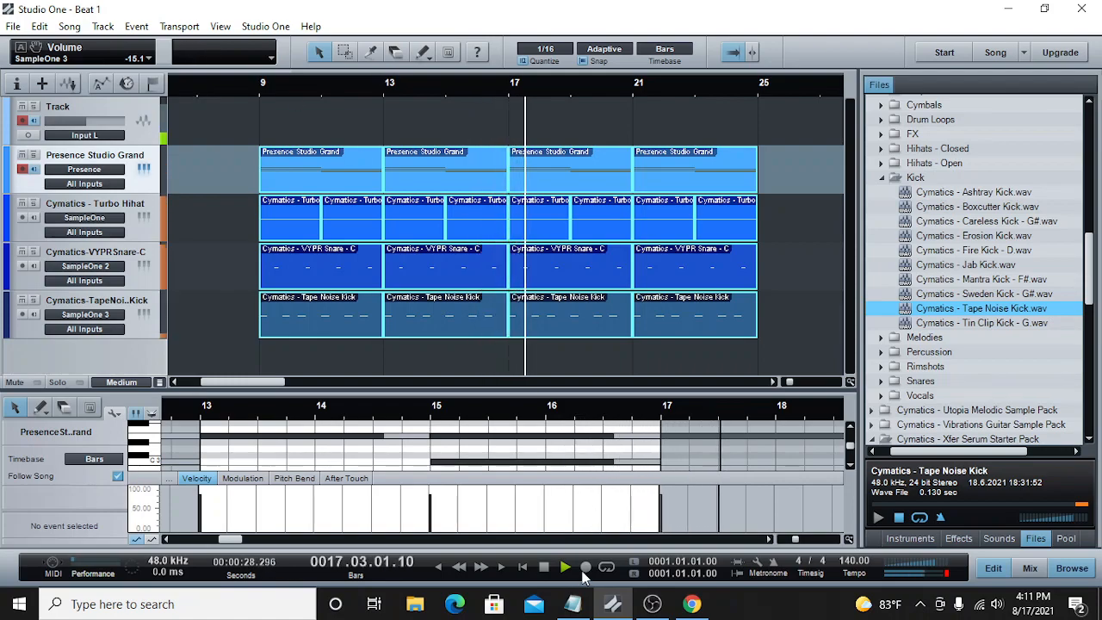
key(space)
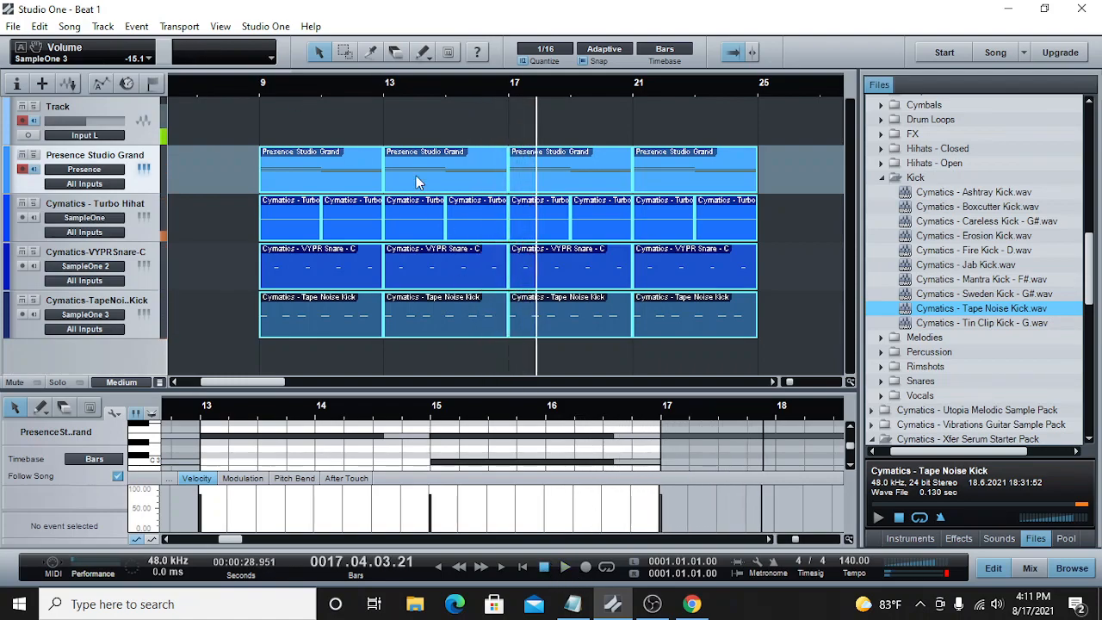
click(263, 86)
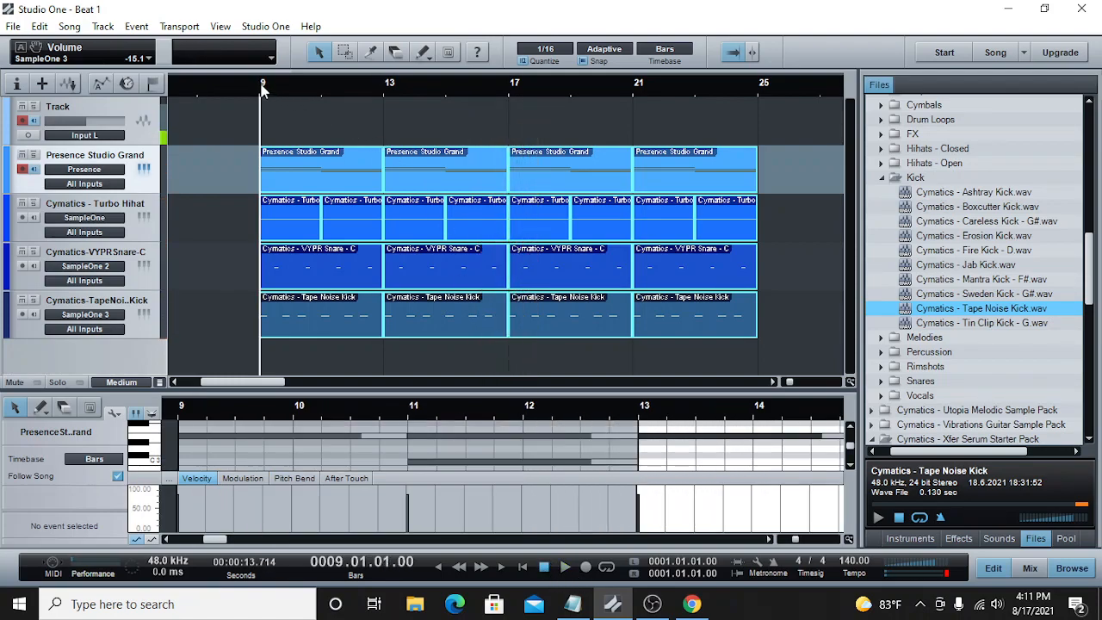
Step: Open the kick part at bar 13 in an enlarged note editor and add an E3 note from 16.4.1 to 16.4.3
click(320, 89)
click(384, 87)
click(439, 83)
click(510, 89)
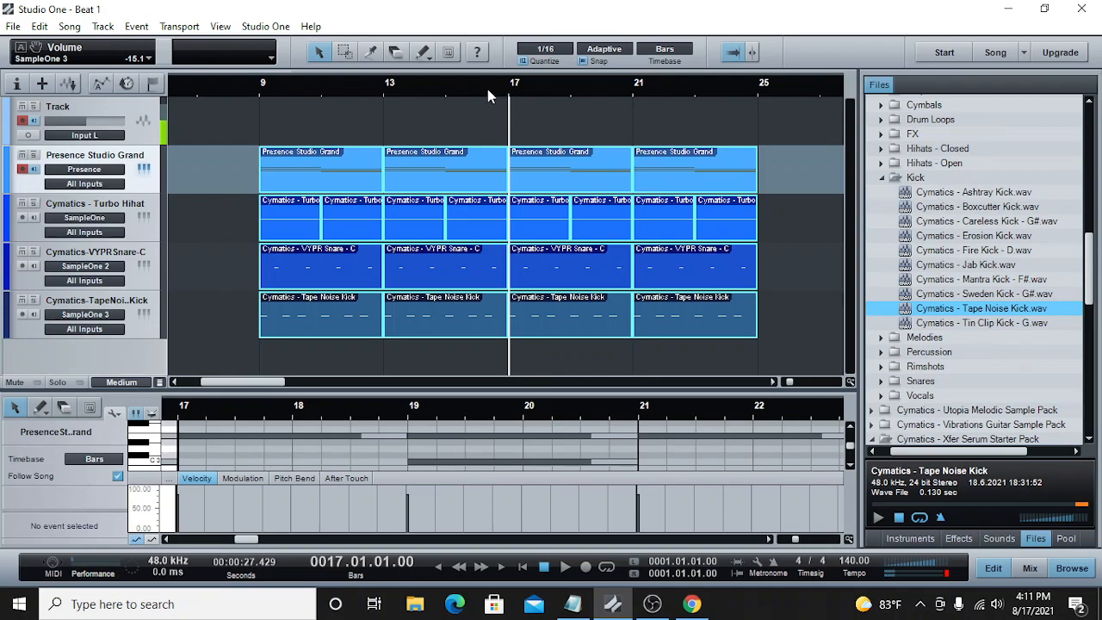
click(486, 89)
click(502, 313)
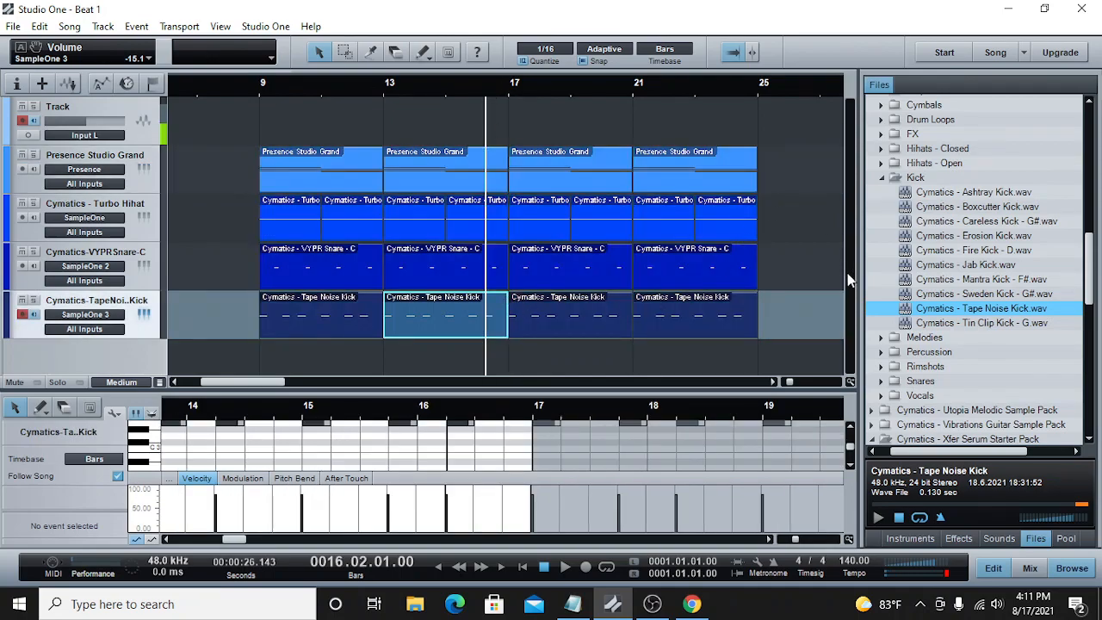
drag(792, 384, 797, 385)
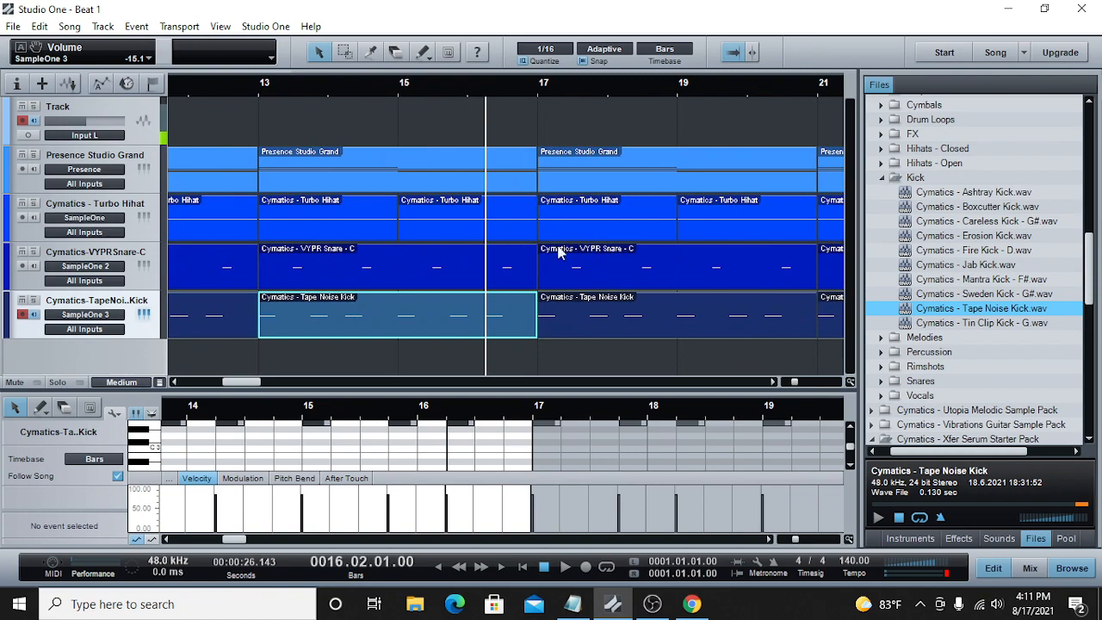
drag(625, 394, 579, 280)
double_click(540, 341)
drag(547, 342, 555, 344)
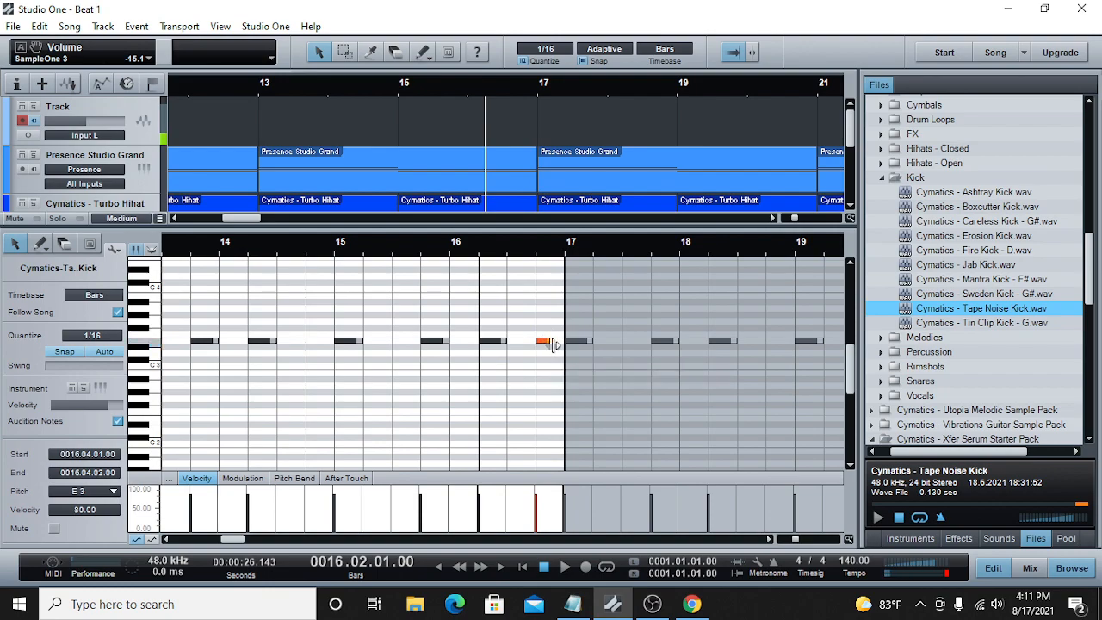
Step: Audition the edited kick part and add a one-sixteenth E3 kick note at 16.1.3 during playback
click(564, 567)
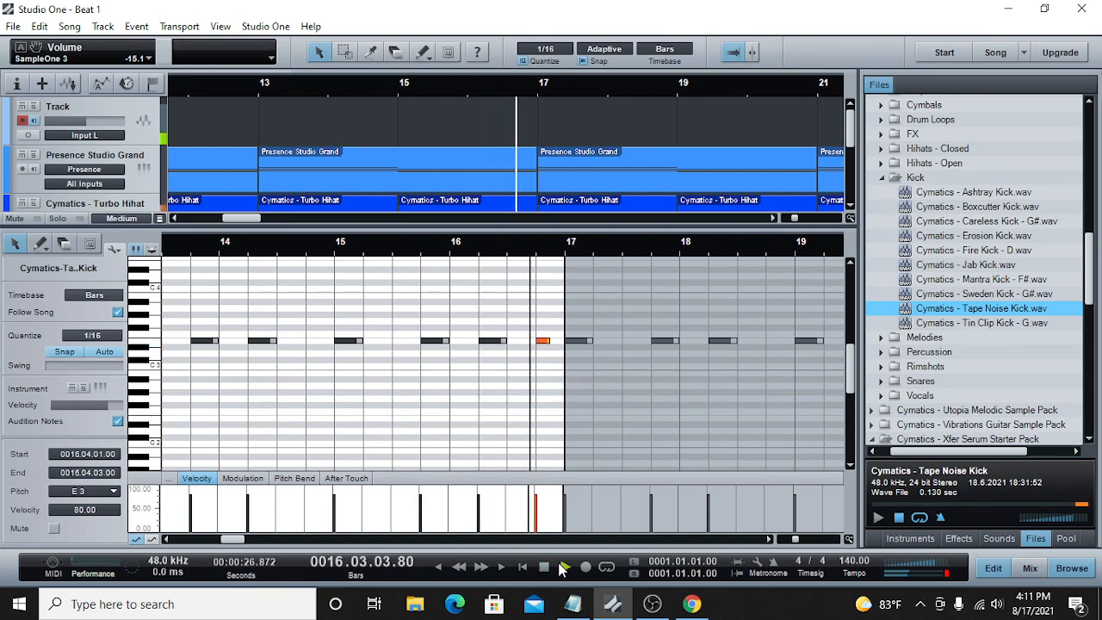
click(405, 77)
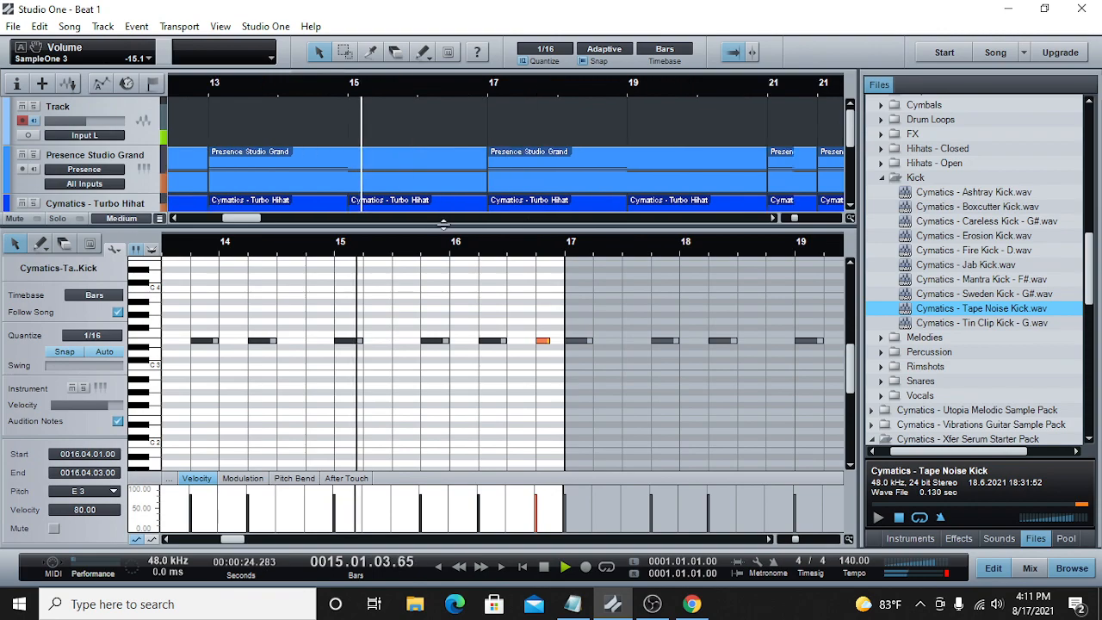
double_click(468, 341)
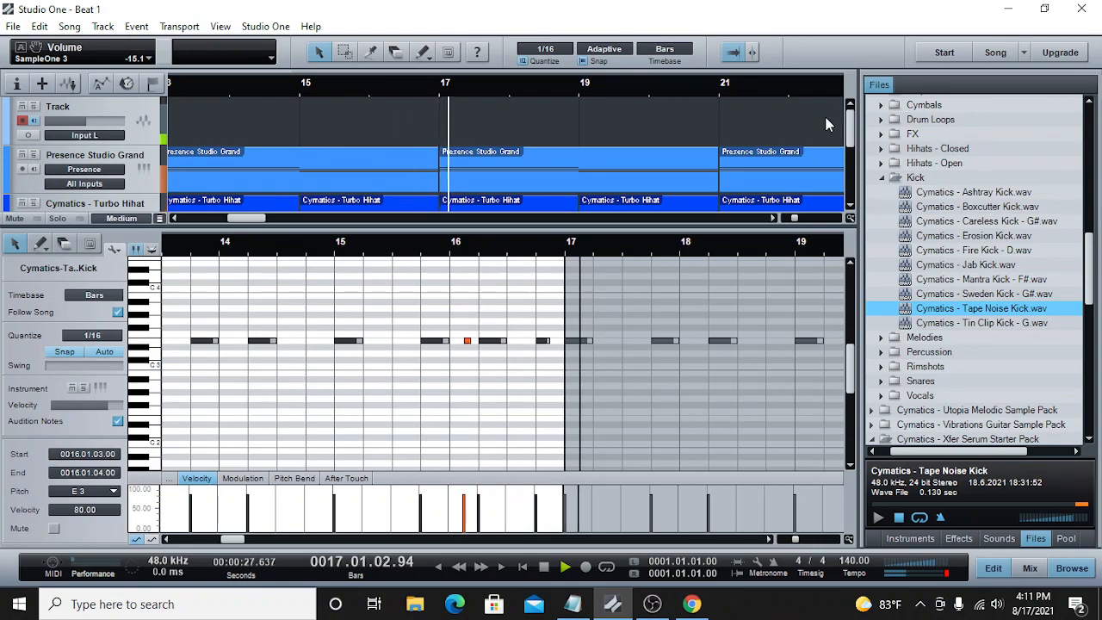
scroll(835, 138, down, 5)
drag(791, 217, 787, 217)
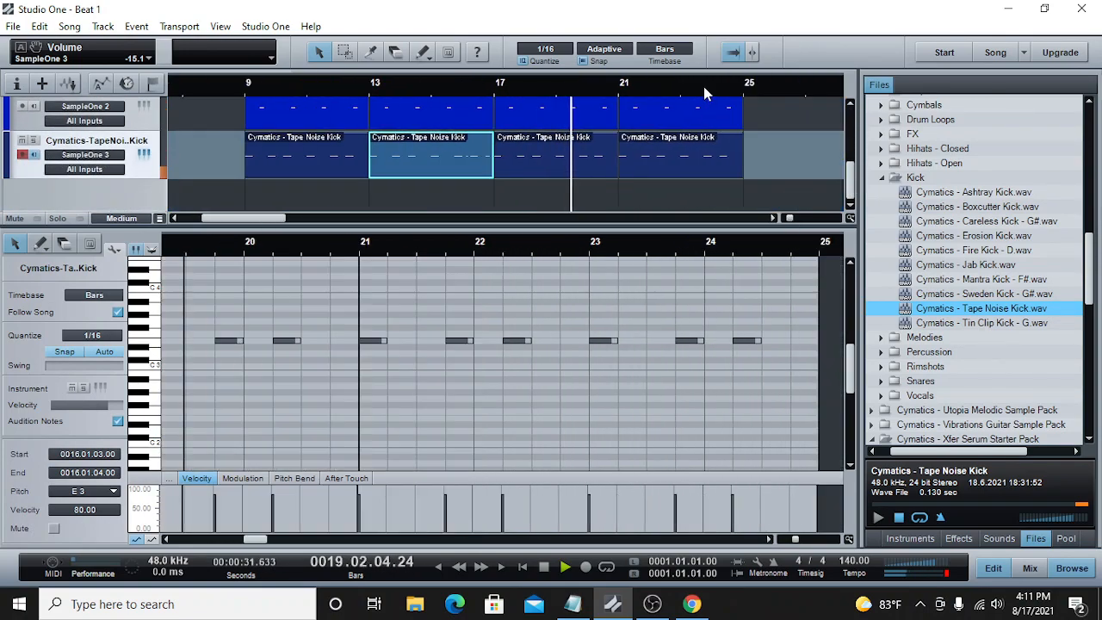
click(544, 566)
Step: Add a one-sixteenth E3 kick note in the last kick part and place it at 24.1.3
click(723, 91)
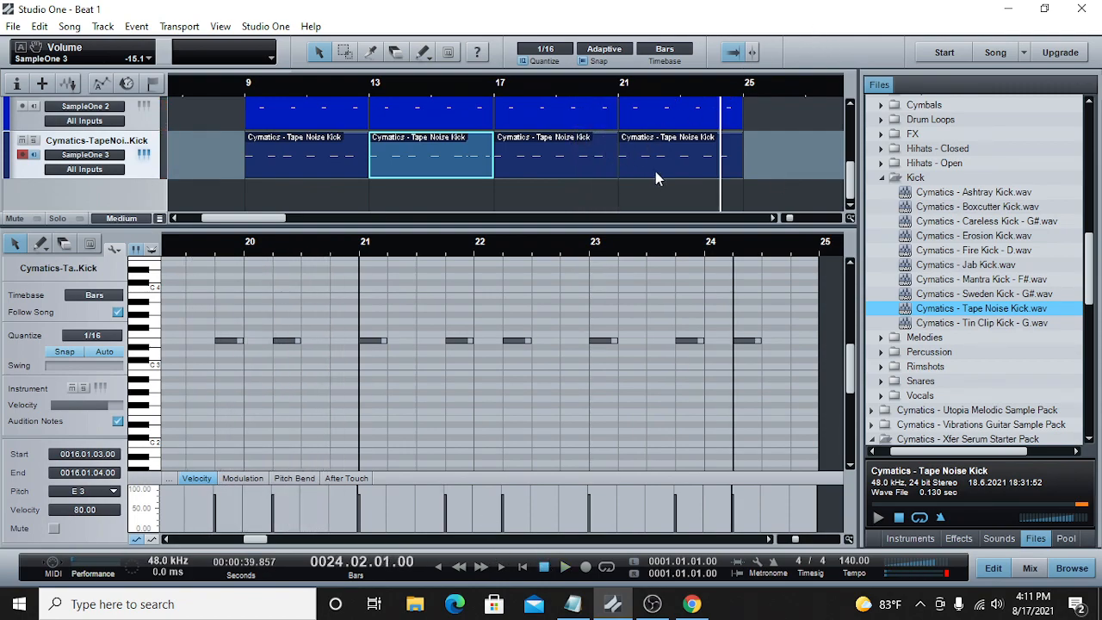
click(725, 341)
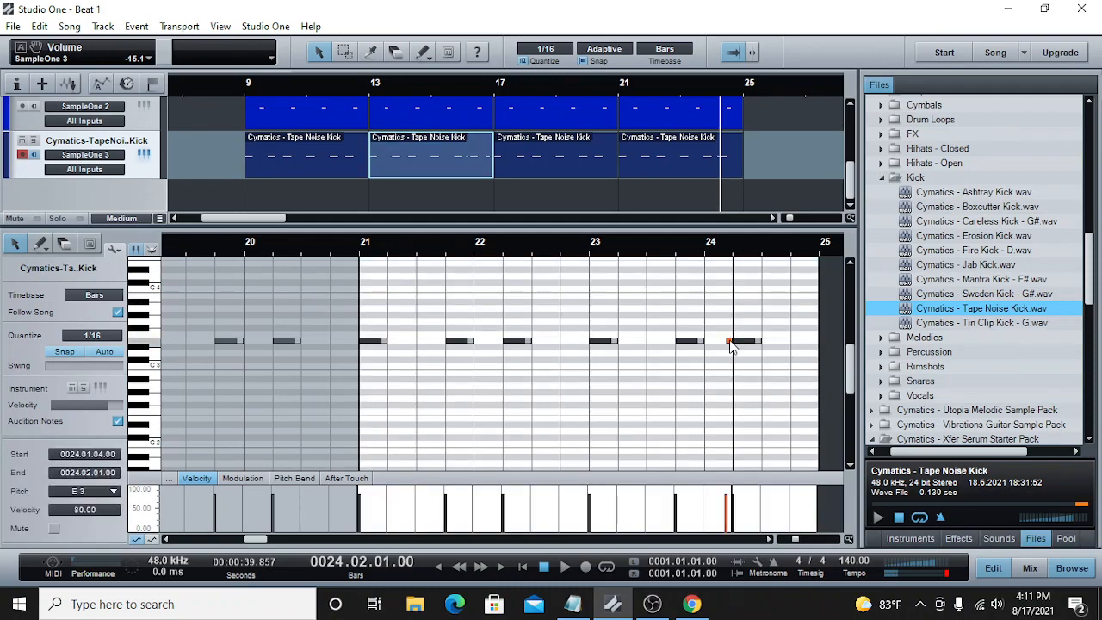
drag(728, 341, 721, 343)
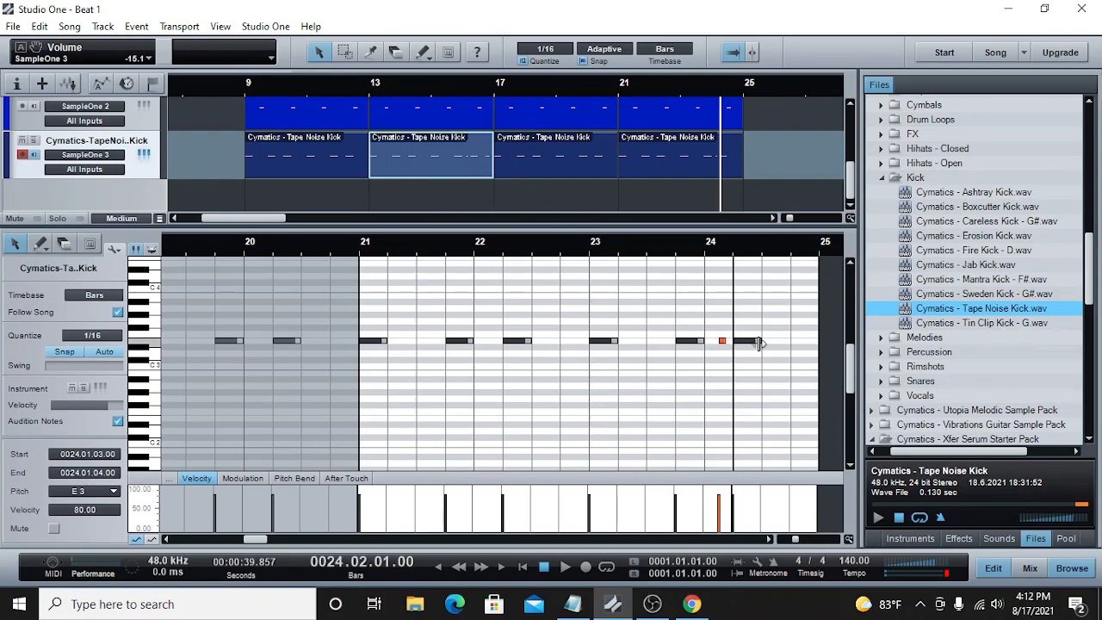
Step: Add an E3 snare note at 24.4.3 in the last snare part and extend it to bar 25
click(730, 123)
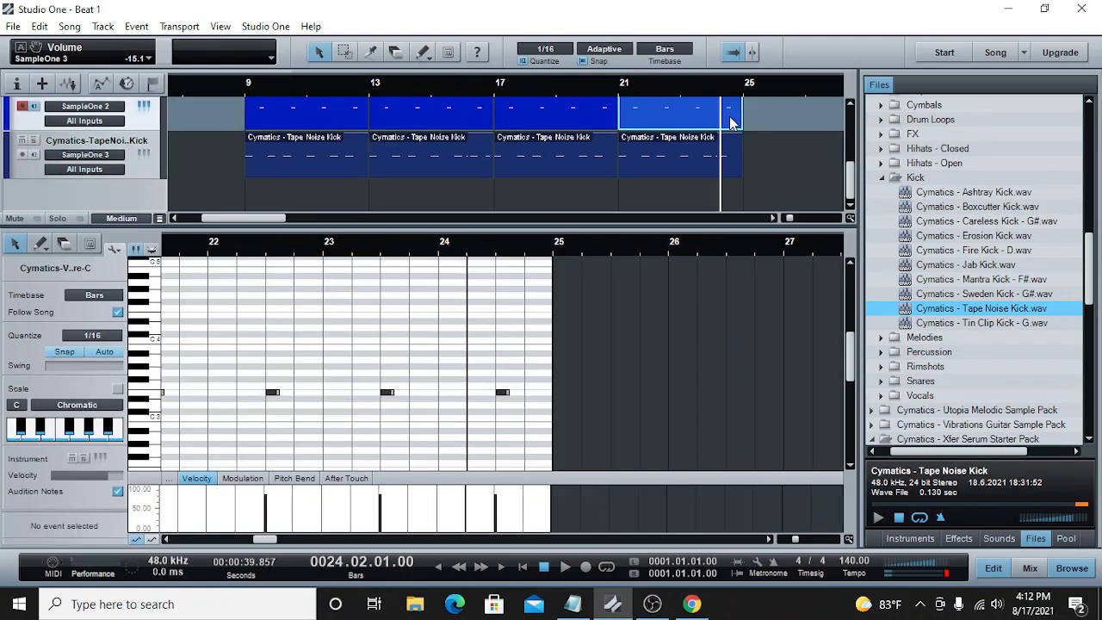
click(542, 393)
drag(551, 394, 557, 394)
Step: Play back the last four bars from bar 21 and save the song
click(616, 90)
click(564, 567)
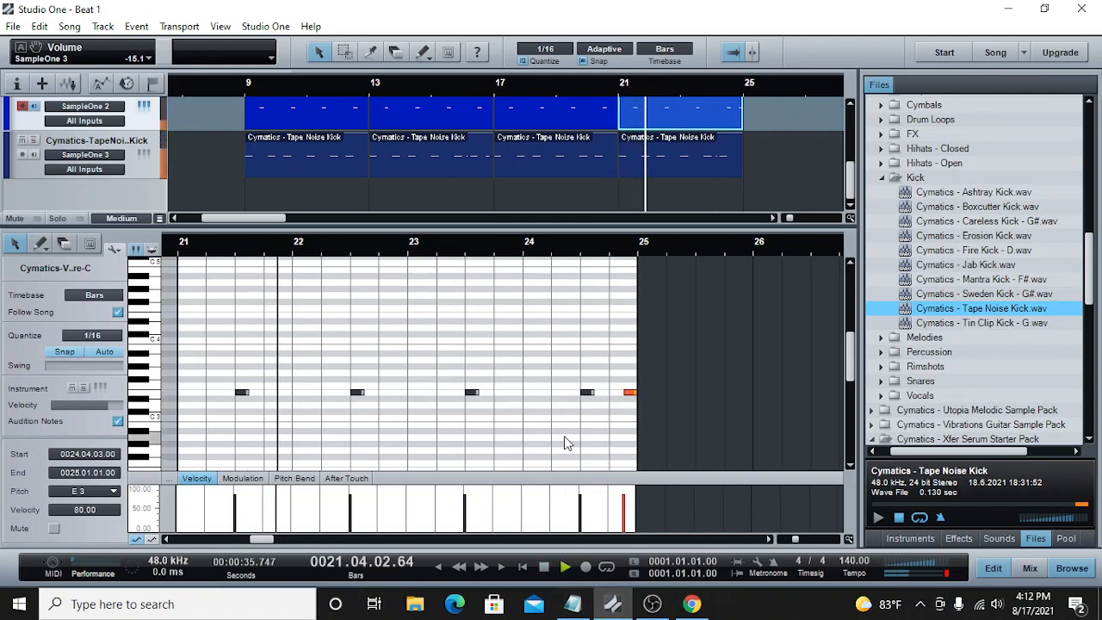
key(ctrl+s)
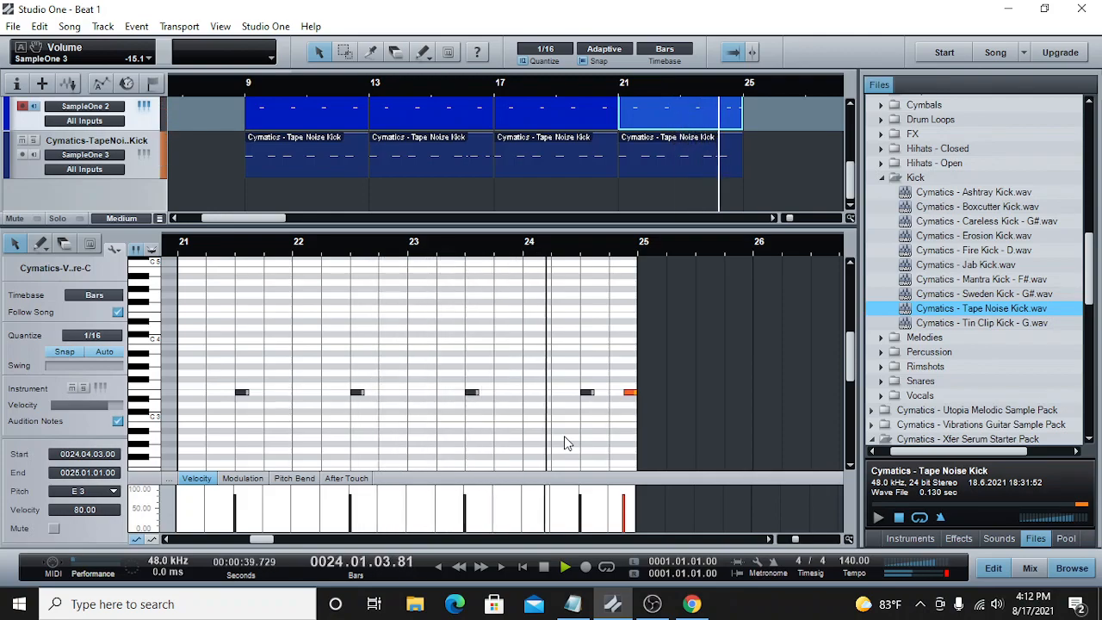
click(563, 567)
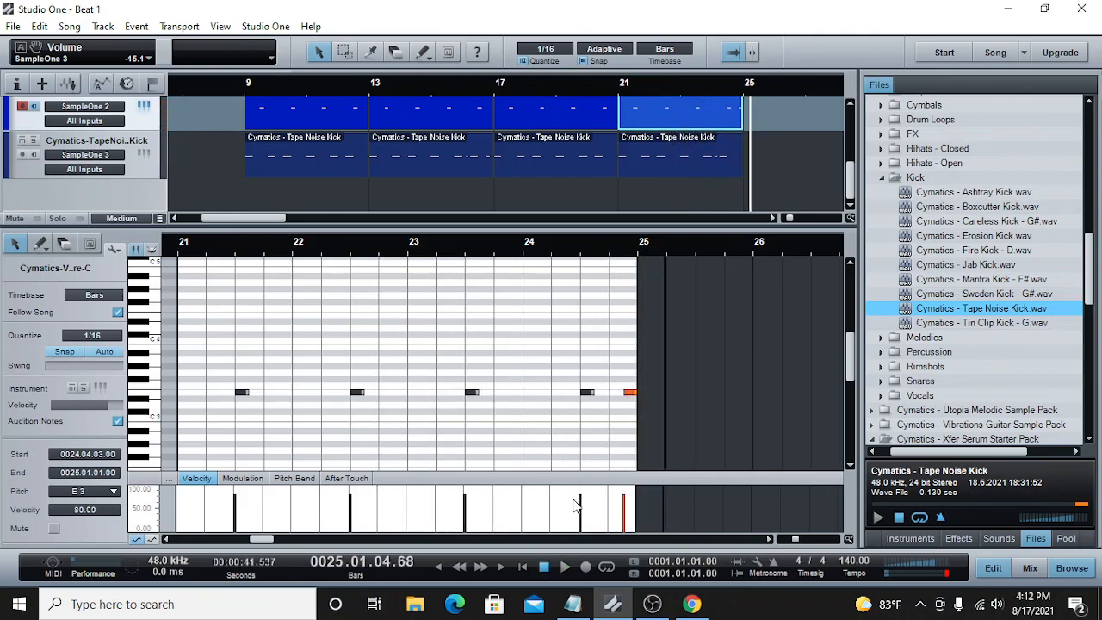
Step: Open the first hi-hat part at bar 9, set the editor's quantize to 1/32 and audition the part
scroll(233, 144, up, 1)
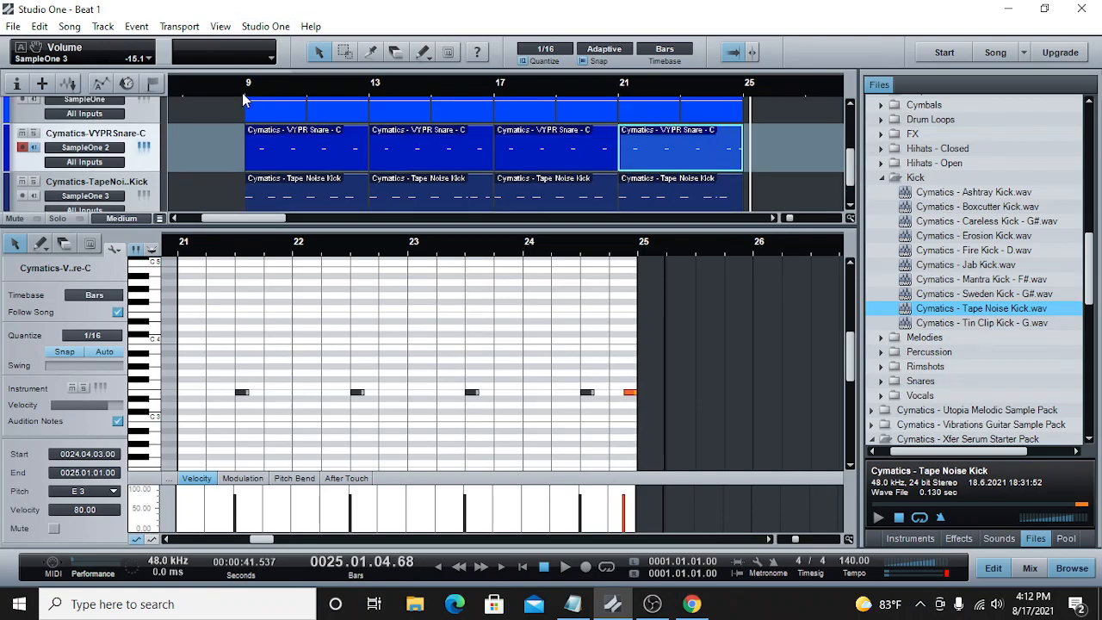
click(245, 97)
scroll(273, 156, up, 1)
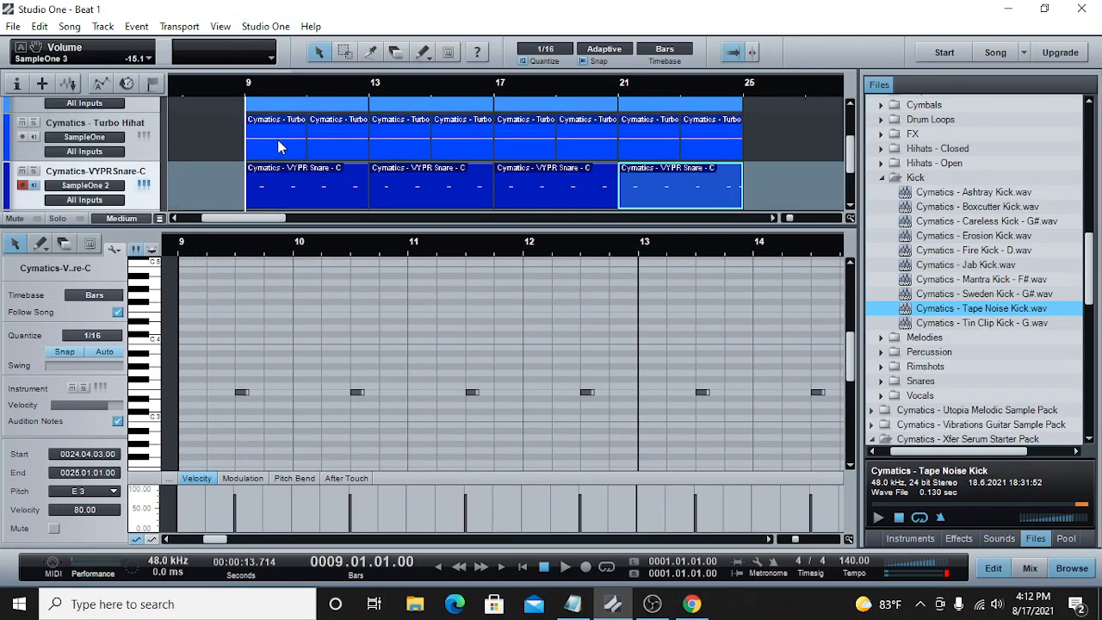
click(277, 139)
drag(795, 540, 804, 541)
click(771, 540)
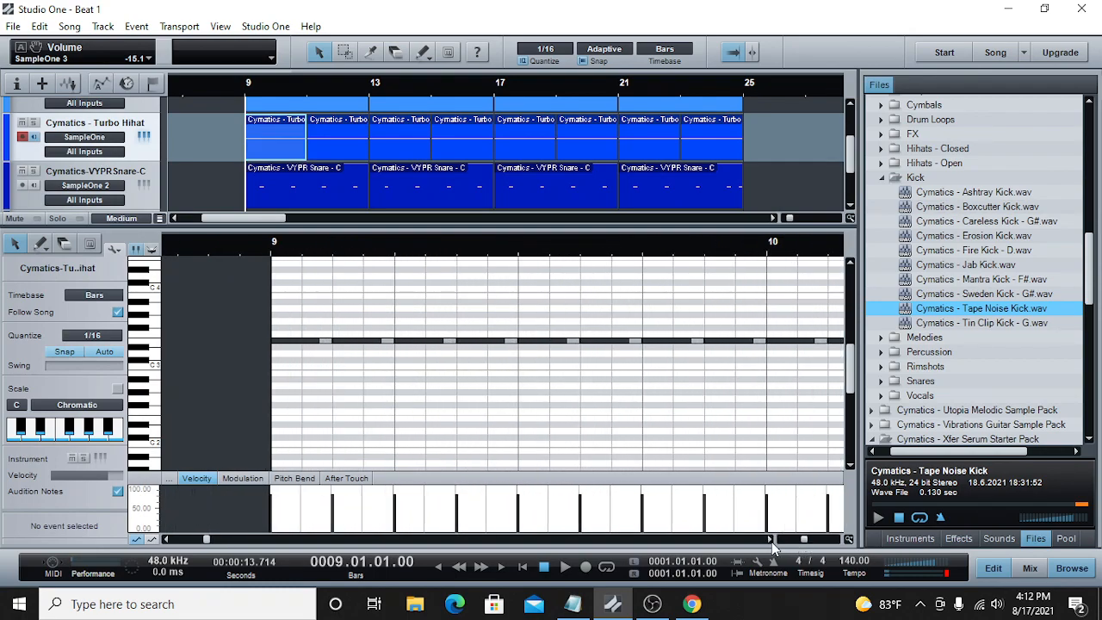
click(770, 540)
drag(804, 540, 802, 540)
click(105, 337)
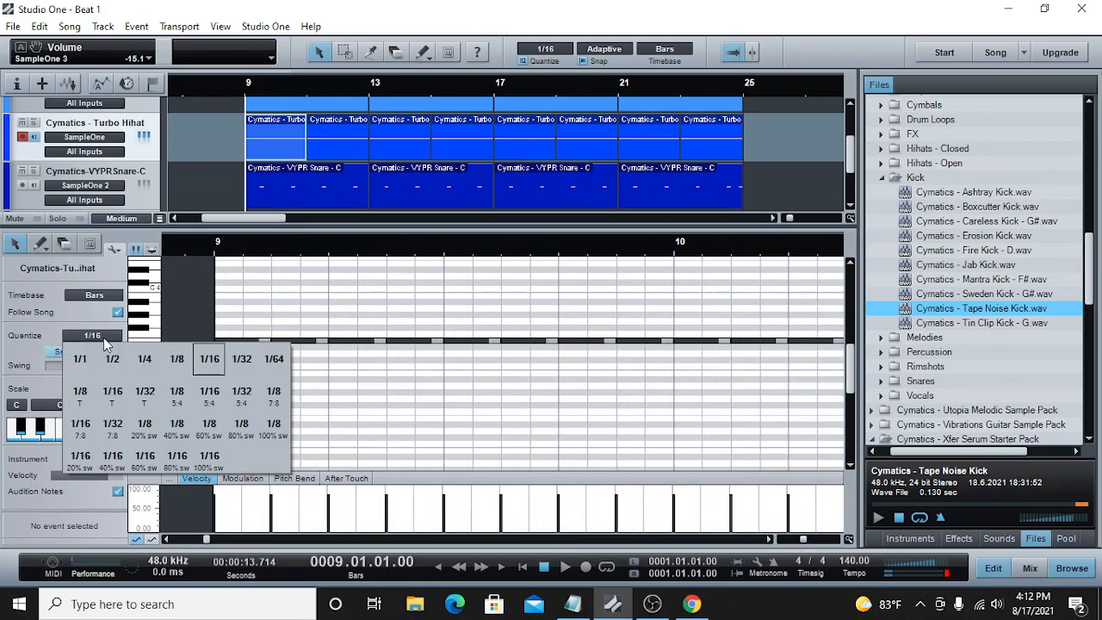
click(243, 360)
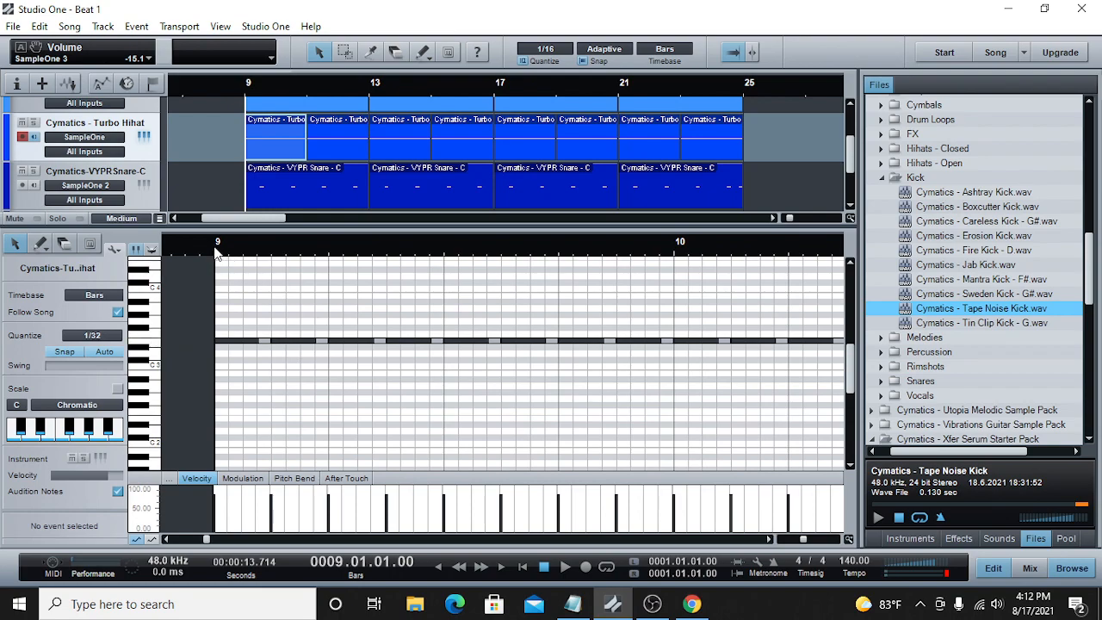
click(563, 568)
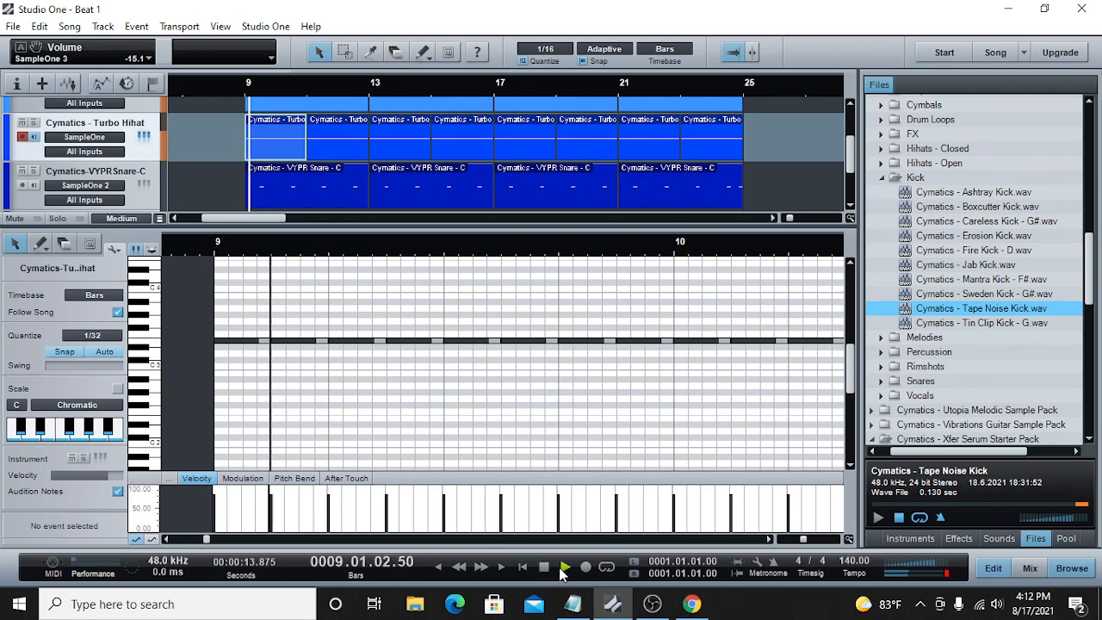
click(544, 566)
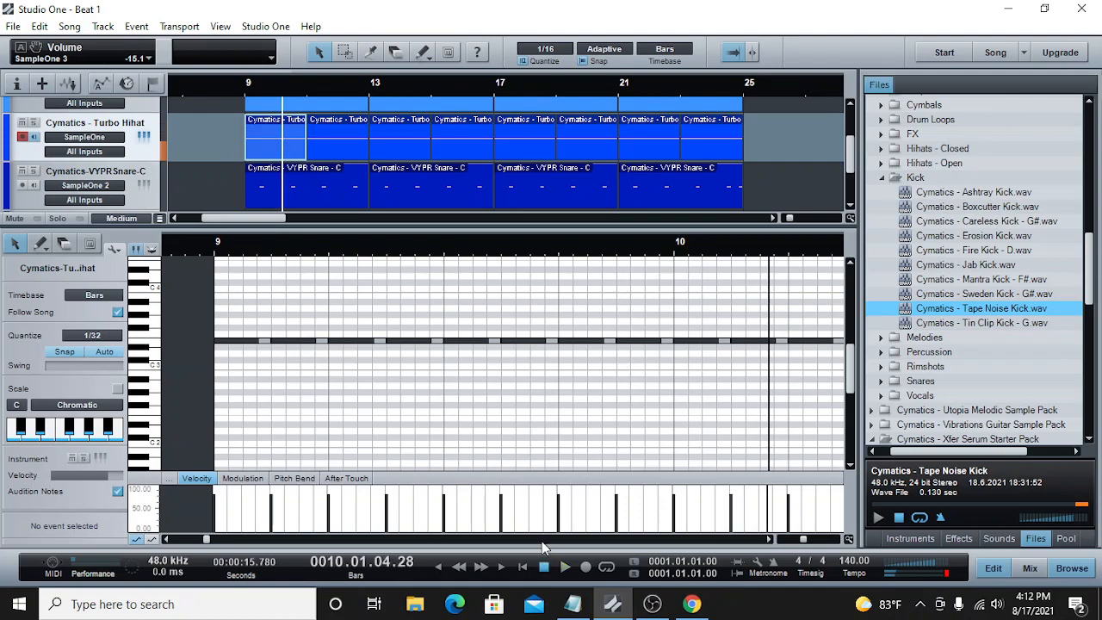
Step: Shorten the hi-hat note at 9.3.3 and fill the gap up to 9.4.1 with three 1/32 notes
drag(553, 339, 515, 340)
double_click(520, 341)
double_click(536, 342)
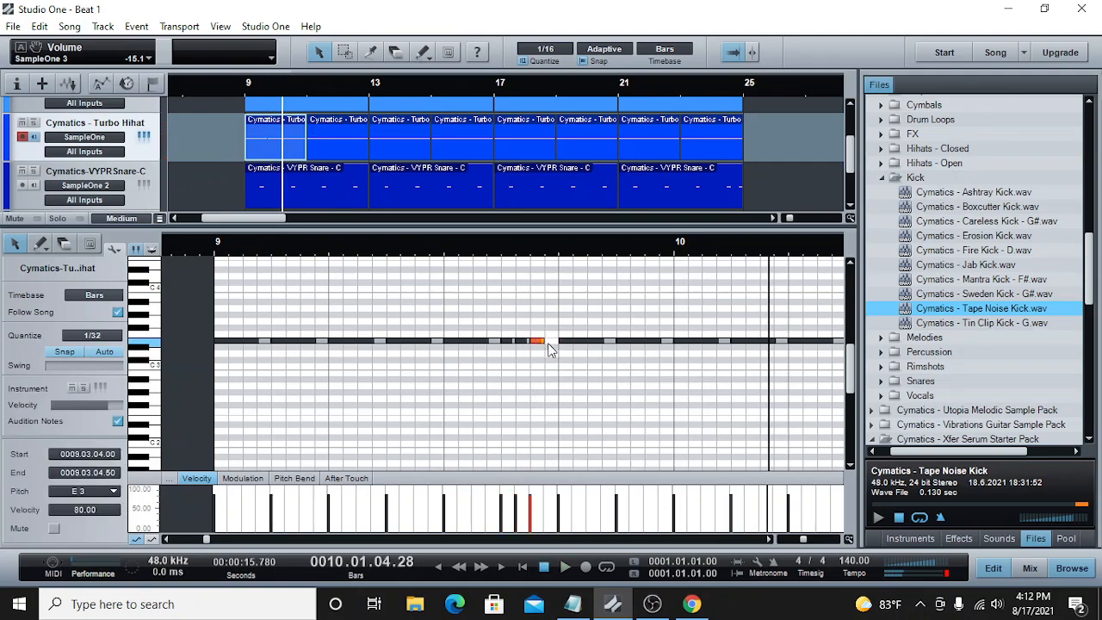
double_click(550, 342)
Step: Play back the hi-hat roll from the start of bar 9
click(225, 251)
click(564, 565)
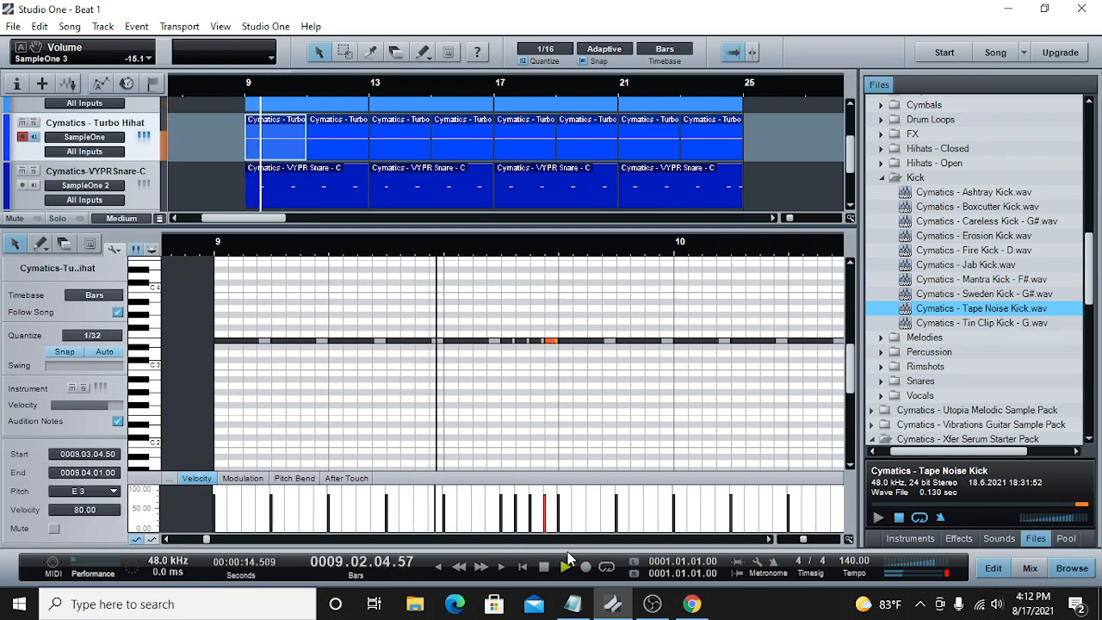
click(545, 566)
click(216, 246)
click(544, 567)
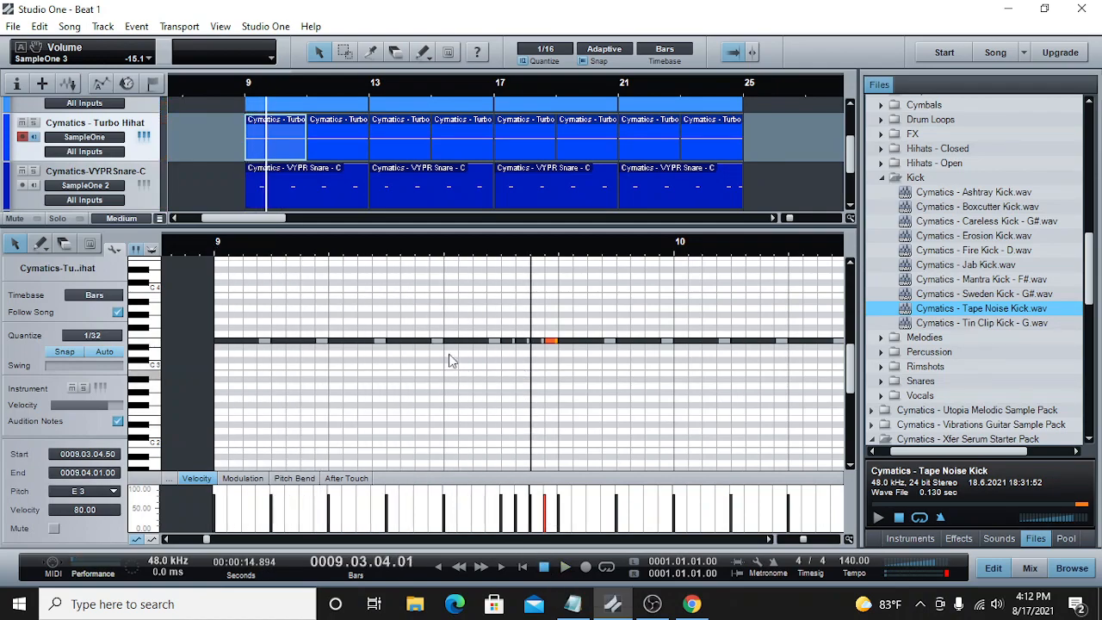
Step: Shorten the hi-hat note at 9.2.3 and add three 1/32 notes after it up to 9.3.1
mouse_move(442, 343)
mouse_down()
mouse_move(403, 341)
mouse_move(425, 344)
mouse_up()
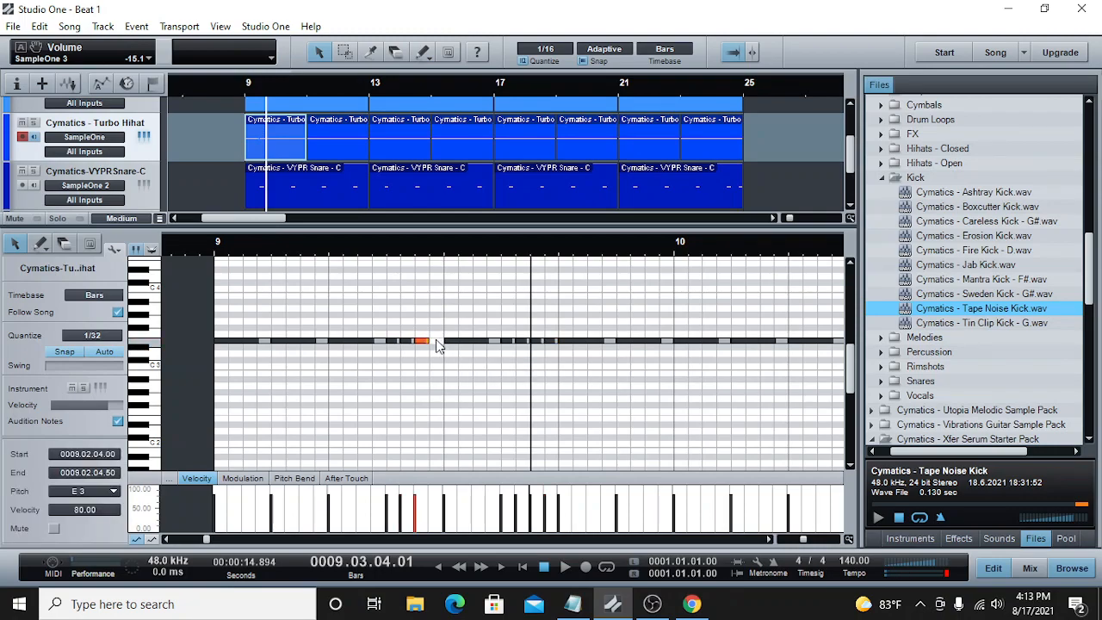
click(435, 340)
double_click(436, 341)
Step: Merge the hi-hat notes across beat 3 of bar 9 into one note from 9.3.1 to 9.4.1
drag(502, 321, 556, 346)
right_click(552, 351)
click(585, 245)
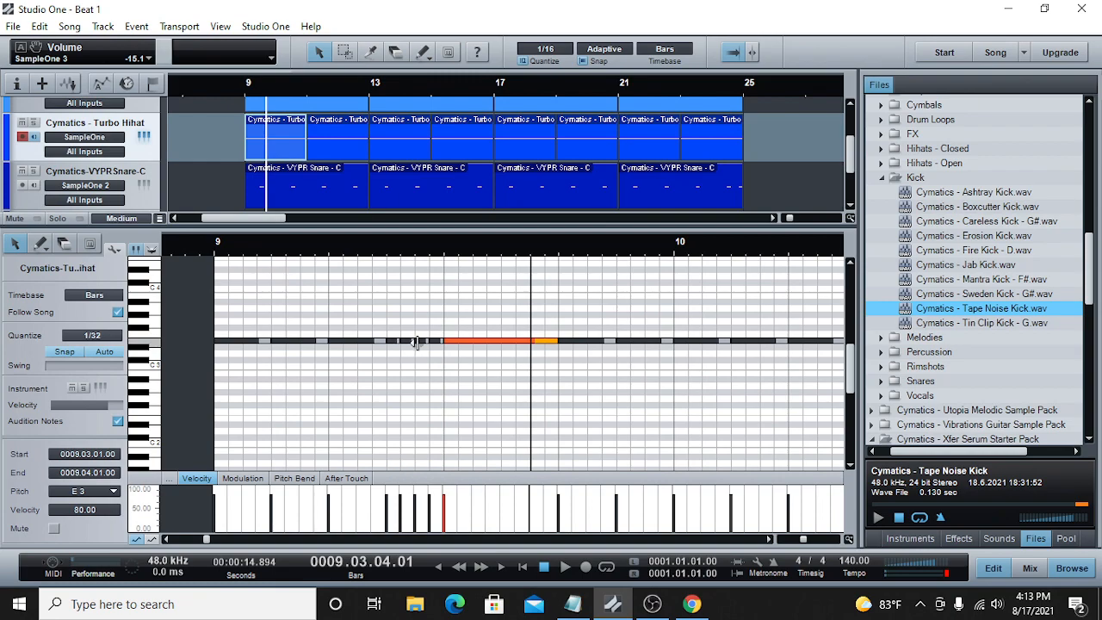
Step: Raise the last two notes of the hi-hat roll before 9.3.1 to G3 and play the change back
drag(419, 343, 436, 323)
click(372, 250)
click(564, 568)
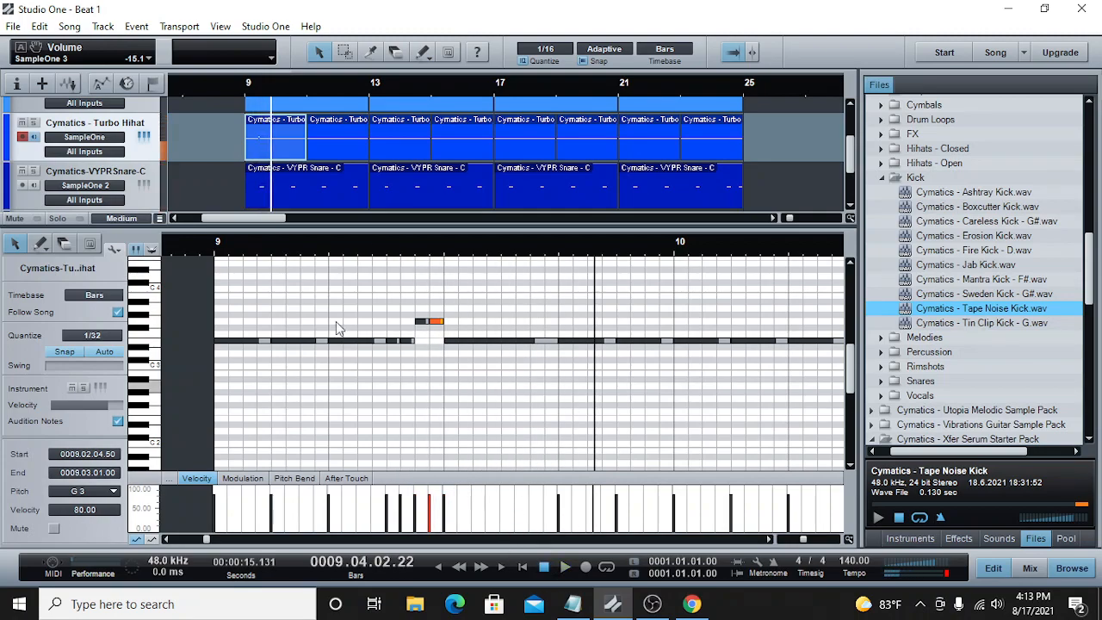
Step: Play back the edited hi-hat part from the start of bar 9 through bar 10
click(564, 569)
click(564, 568)
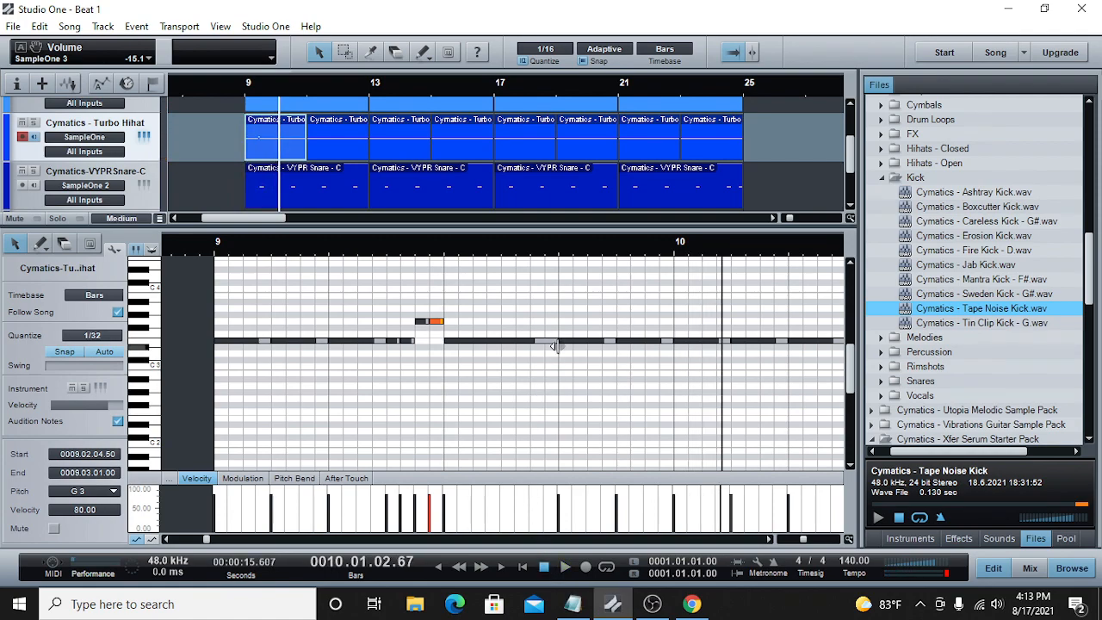
drag(445, 342, 504, 343)
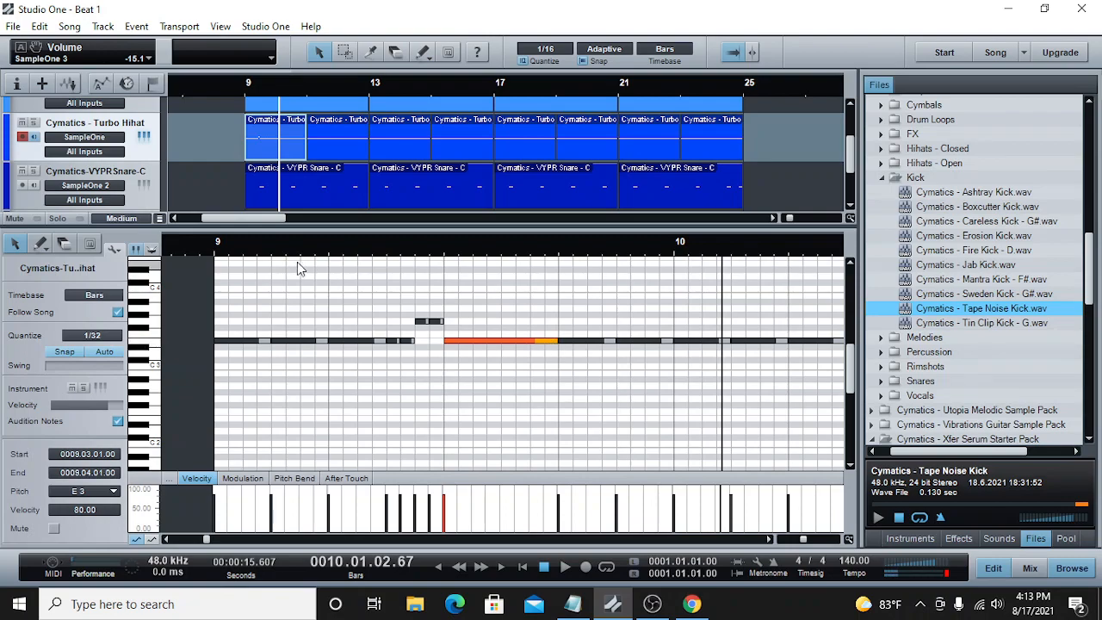
key(space)
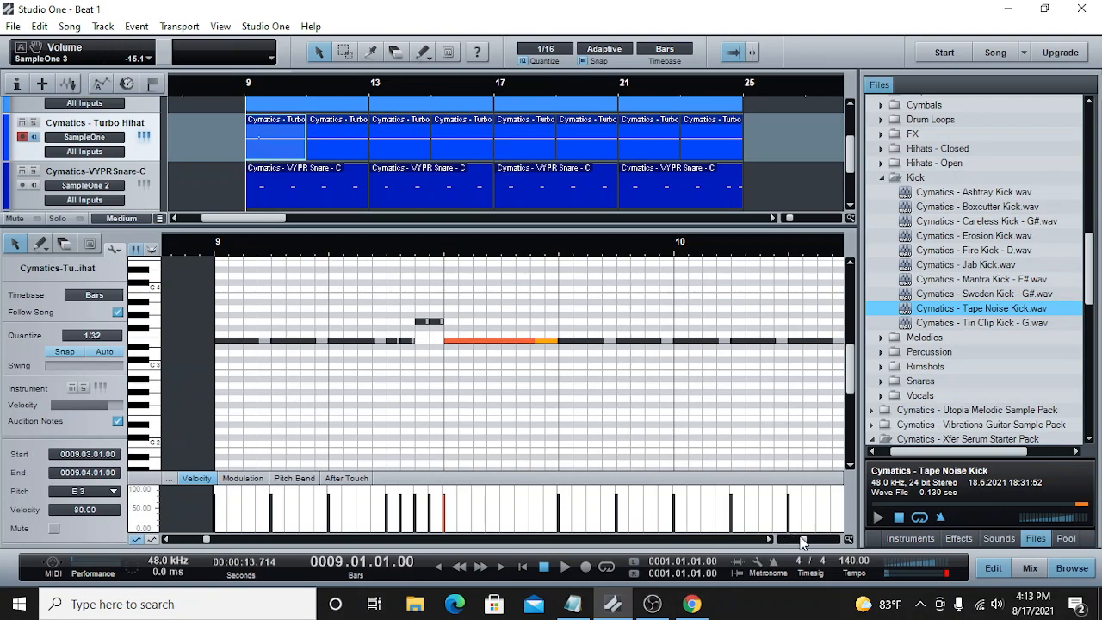
drag(801, 538, 798, 536)
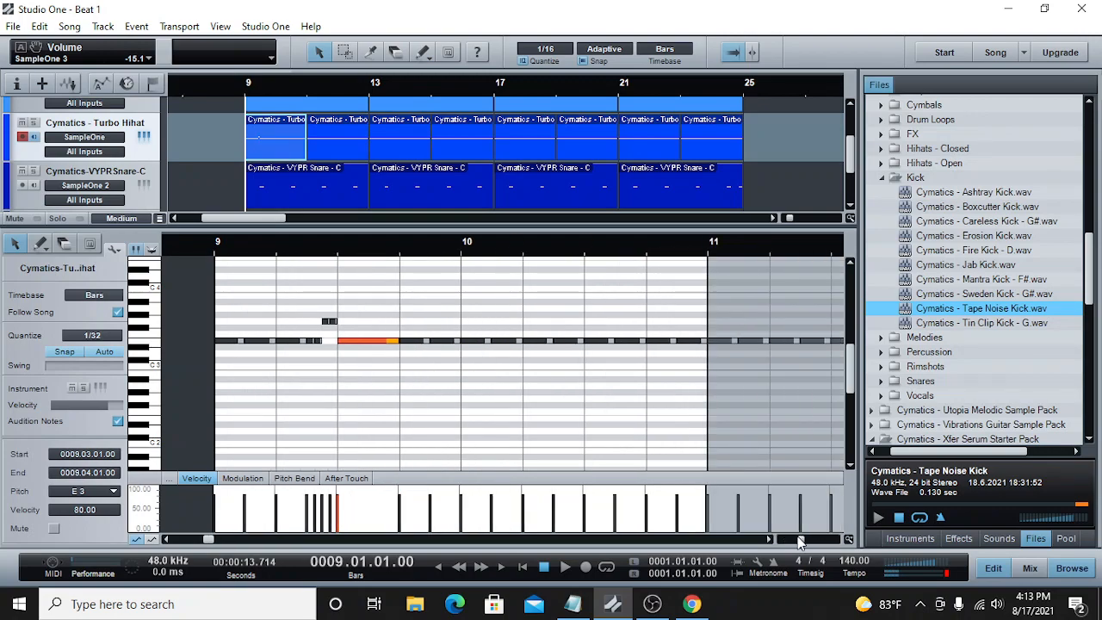
click(565, 568)
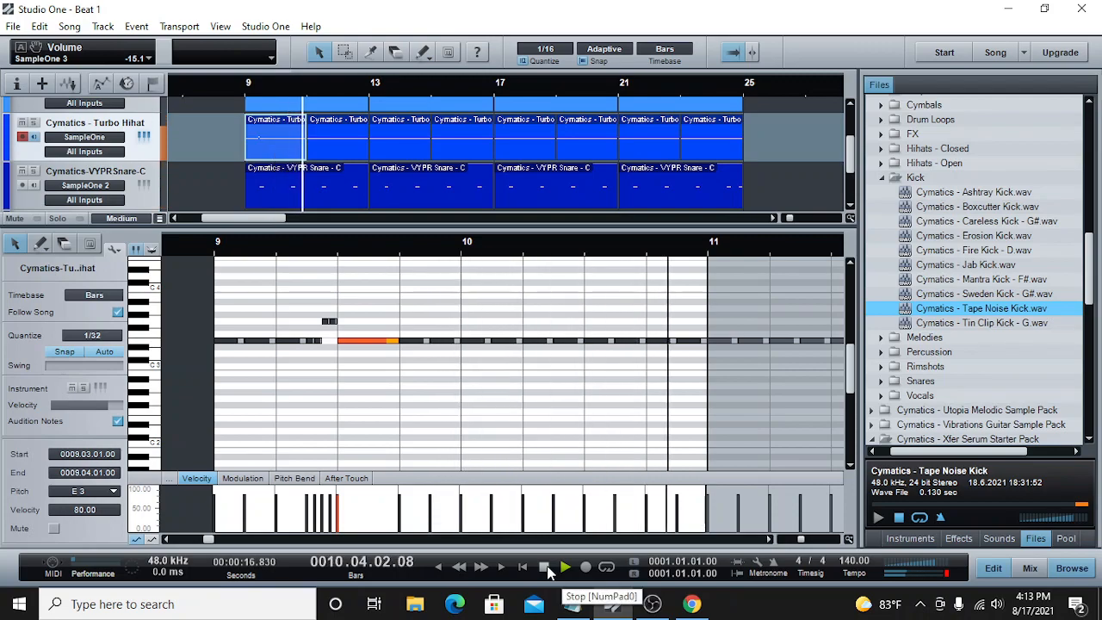
key(space)
Step: Replace the hi-hat part at bar 11 with a copy of the part from bar 9
click(336, 131)
right_click(336, 132)
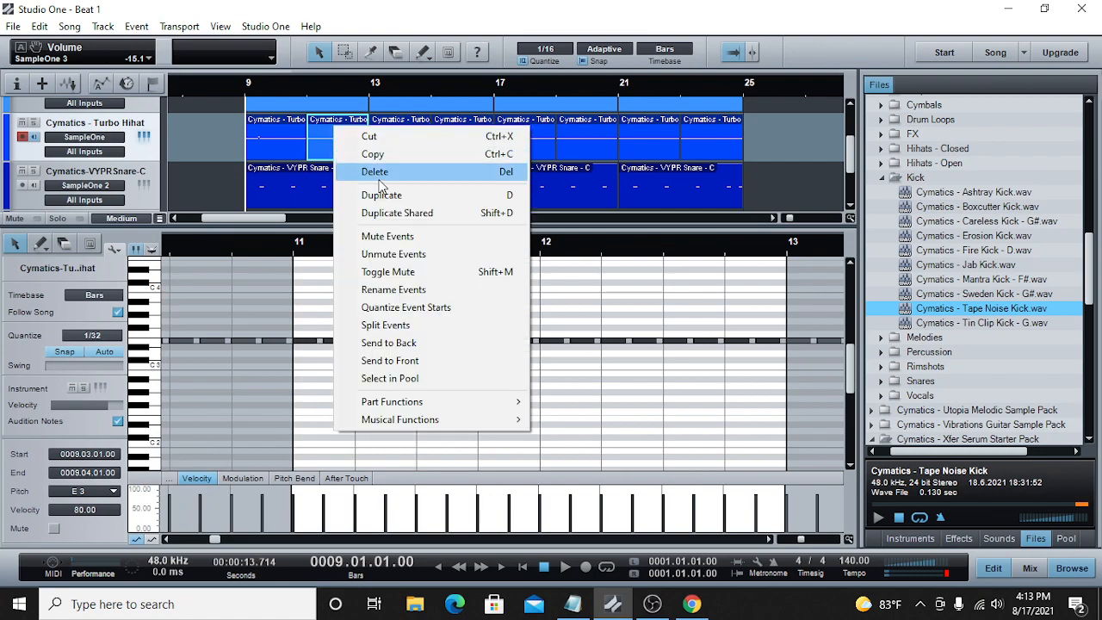
click(379, 170)
click(284, 128)
right_click(286, 127)
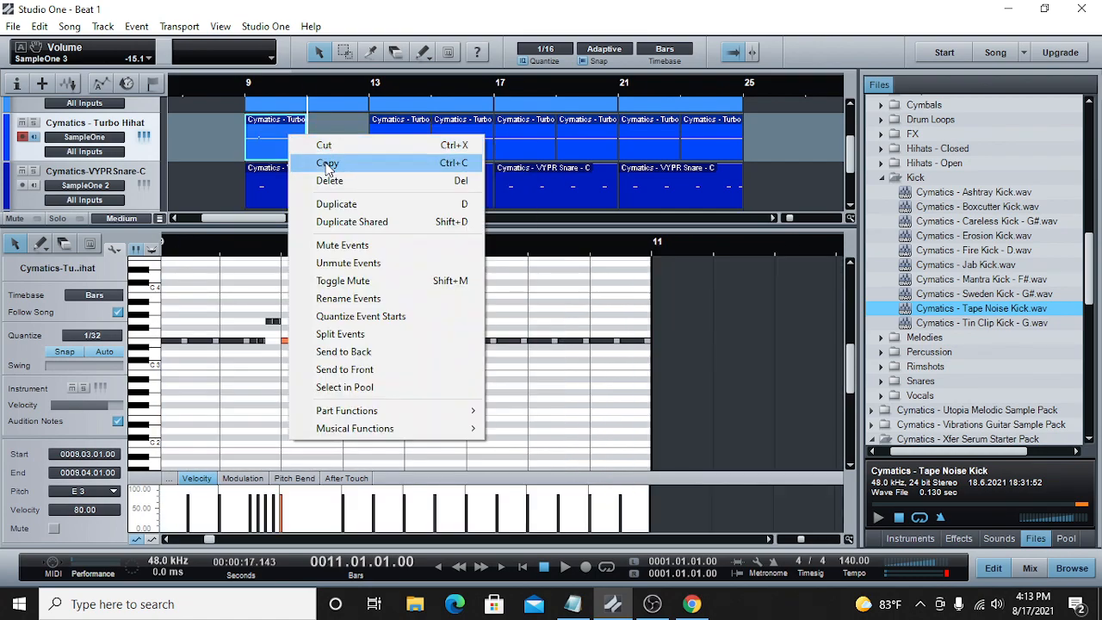
right_click(324, 131)
click(362, 286)
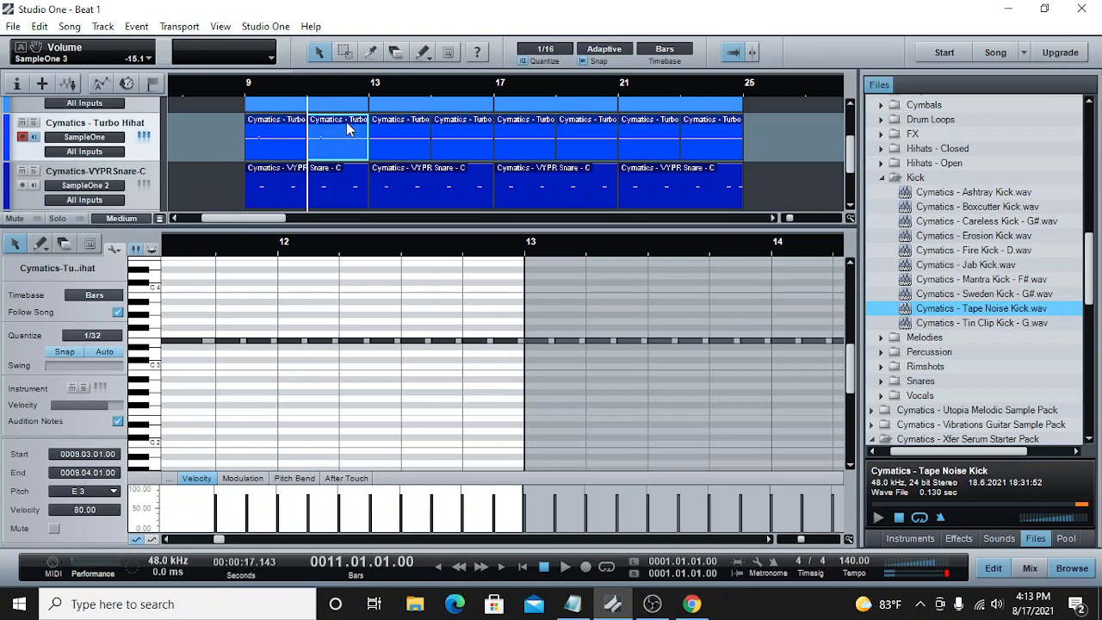
Step: Play the beat from bar 9 through bar 12 and return the playback cursor to bar 9
click(344, 96)
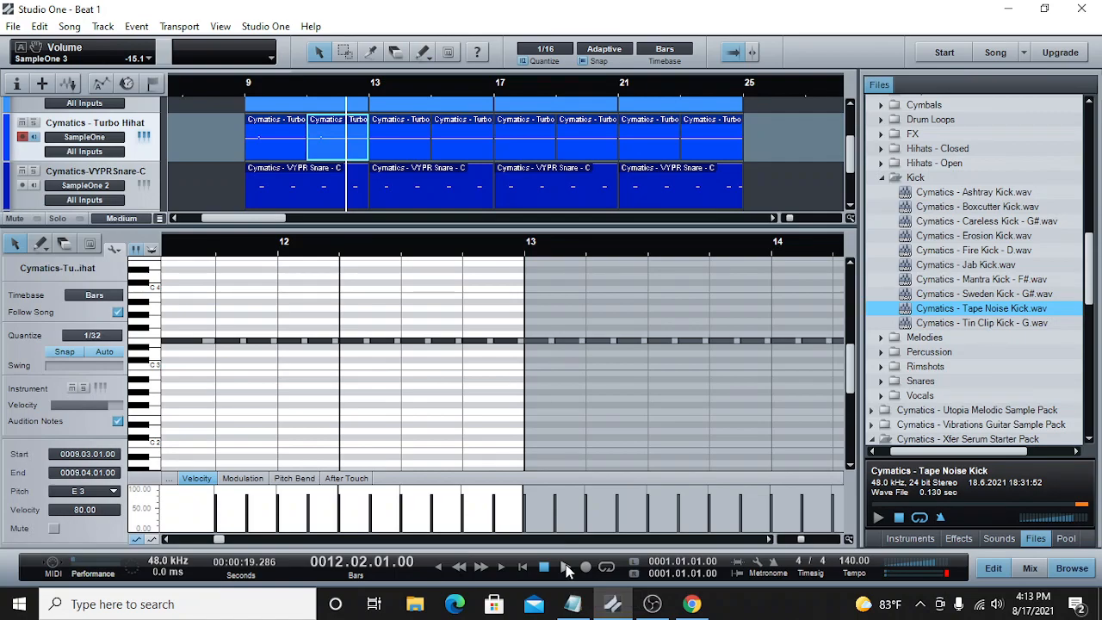
click(247, 98)
click(305, 97)
click(248, 91)
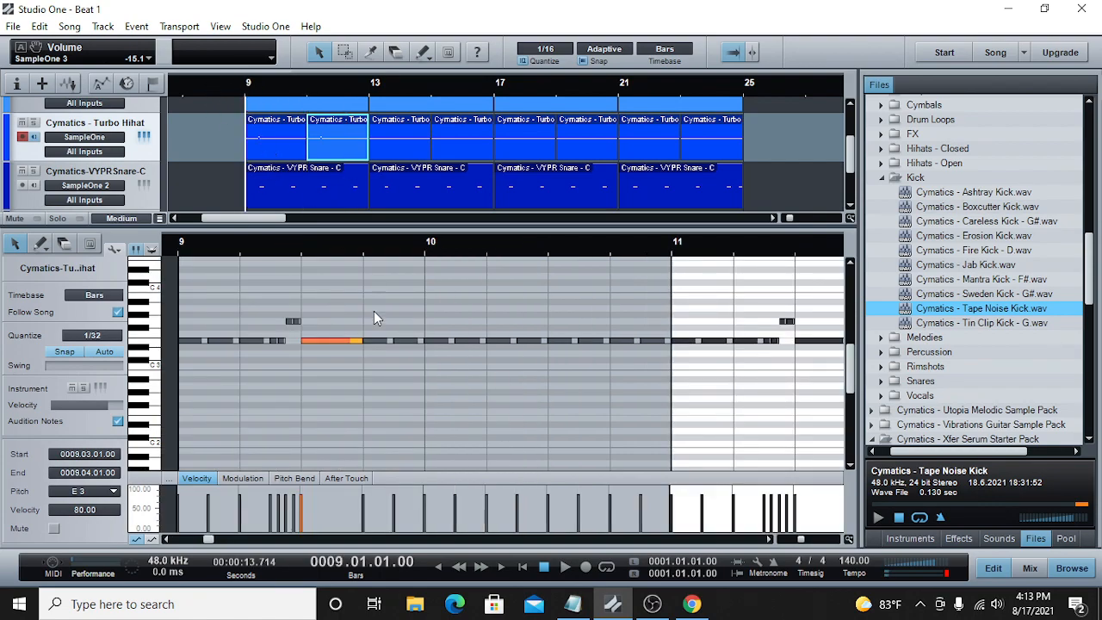
click(564, 568)
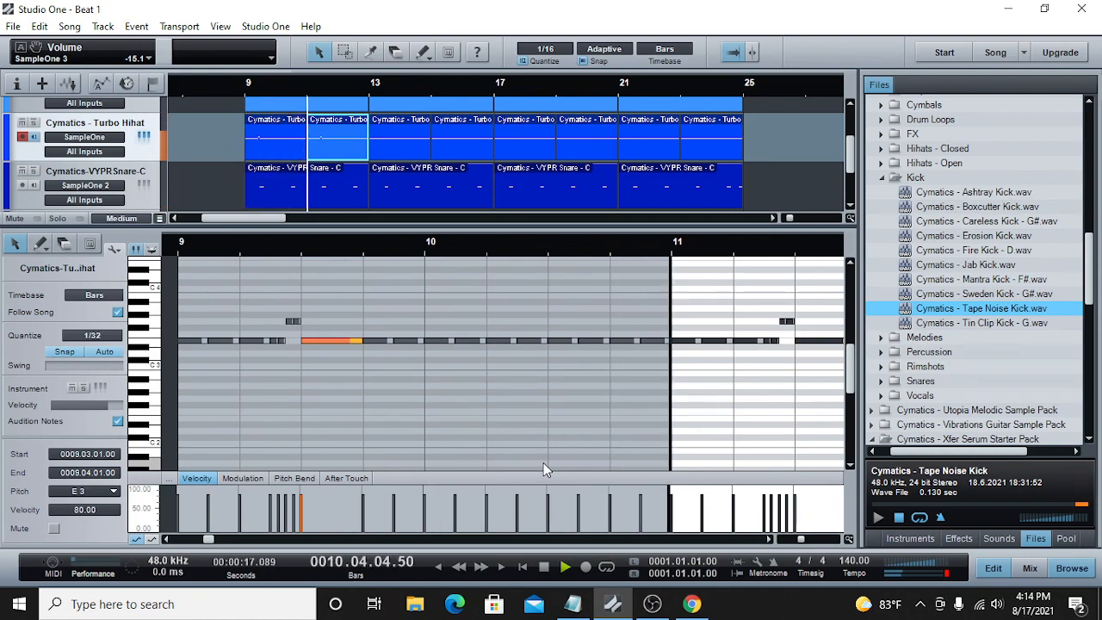
click(543, 567)
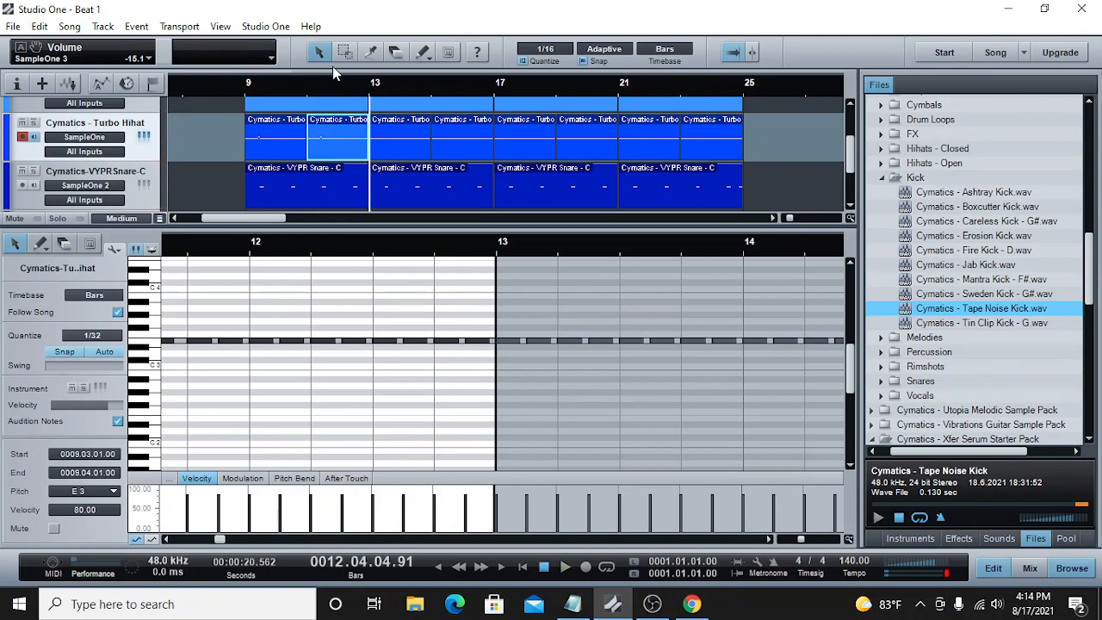
click(247, 88)
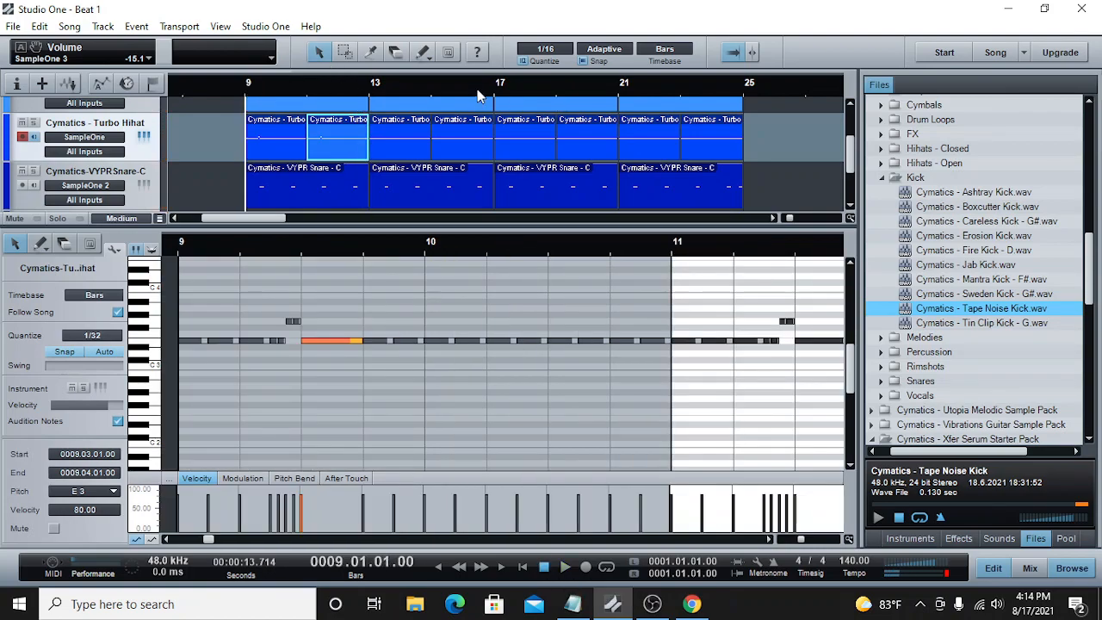
Step: Replace the hi-hat parts at bars 13 and 15 with copies of the two parts from bars 9 and 11
right_click(402, 143)
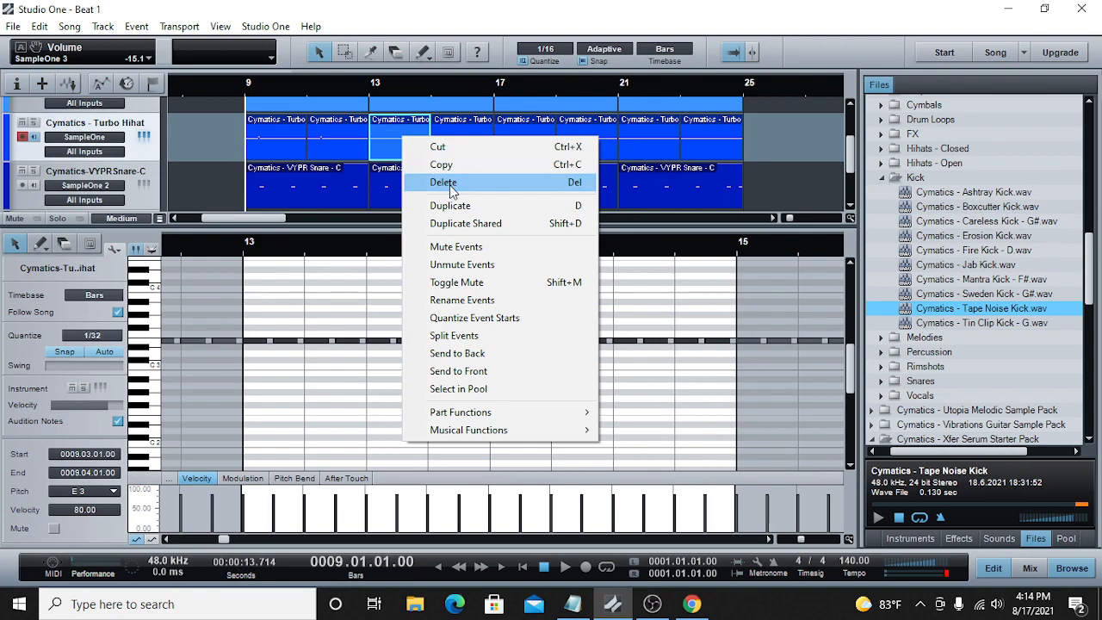
click(439, 178)
right_click(457, 129)
click(496, 169)
drag(434, 131, 276, 132)
right_click(276, 132)
click(314, 161)
click(375, 86)
right_click(383, 129)
click(437, 288)
Step: Add a hi-hat note at 16.3.2 and a 1/32 roll from 16.4.1 to 16.4.3 with its last two notes on G3
click(472, 93)
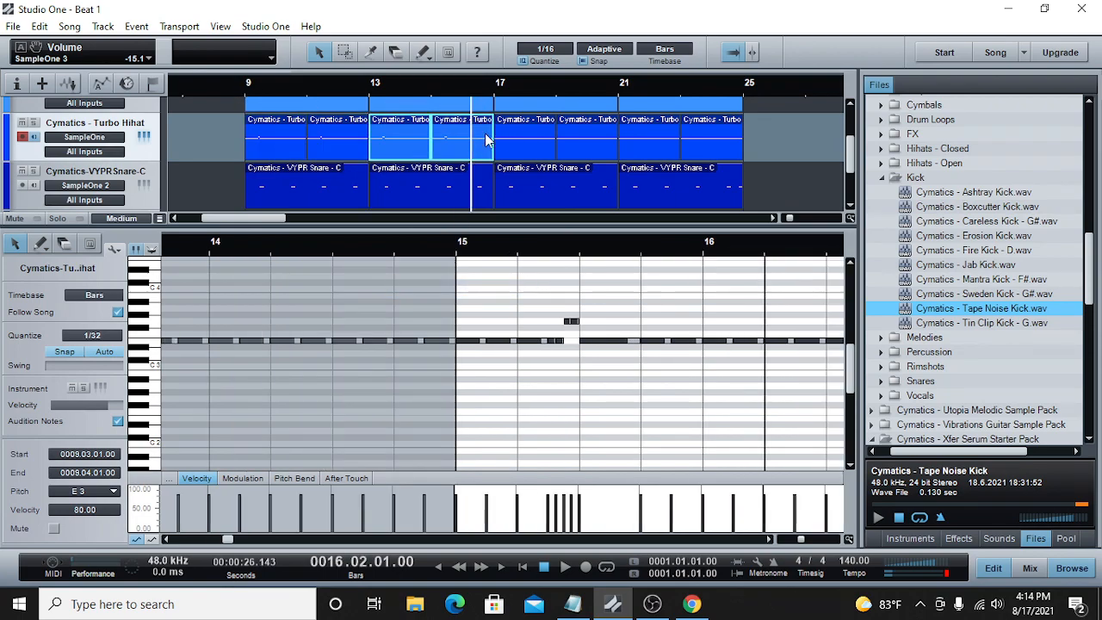
mouse_move(801, 539)
mouse_down()
mouse_move(785, 540)
mouse_move(806, 542)
mouse_up()
click(453, 341)
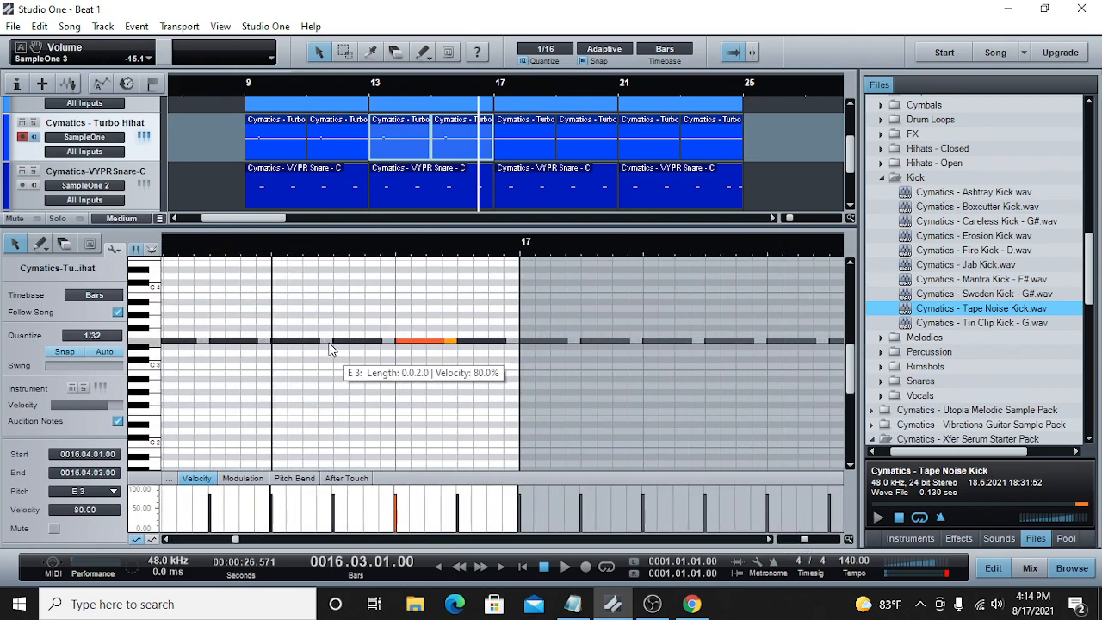
mouse_move(328, 346)
mouse_down()
mouse_move(297, 347)
mouse_move(323, 341)
mouse_up()
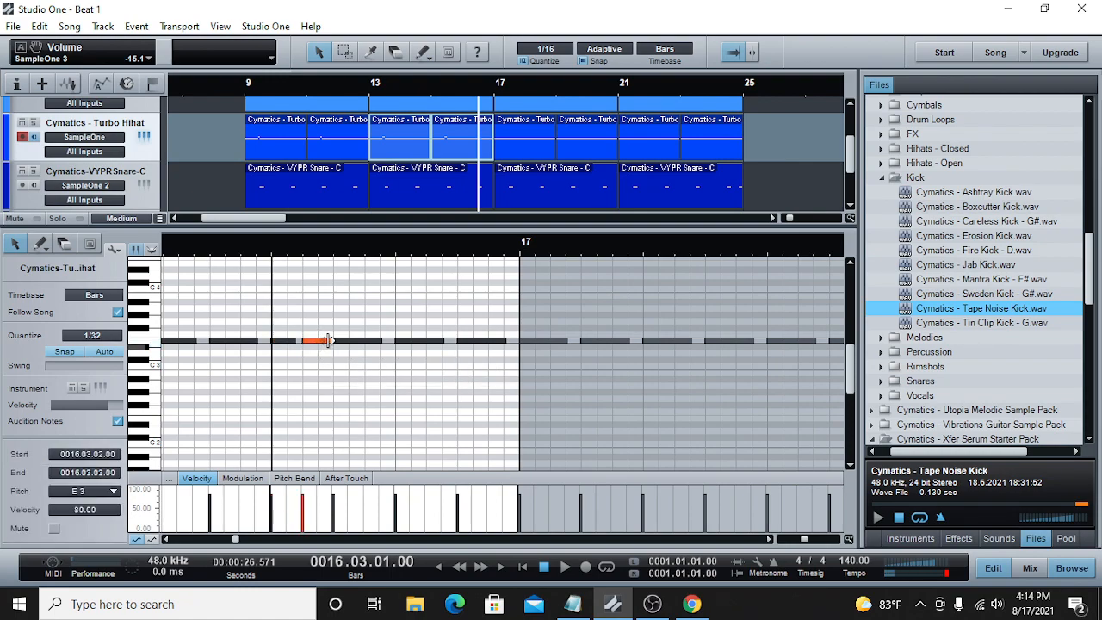
drag(453, 342, 423, 338)
double_click(435, 323)
double_click(449, 322)
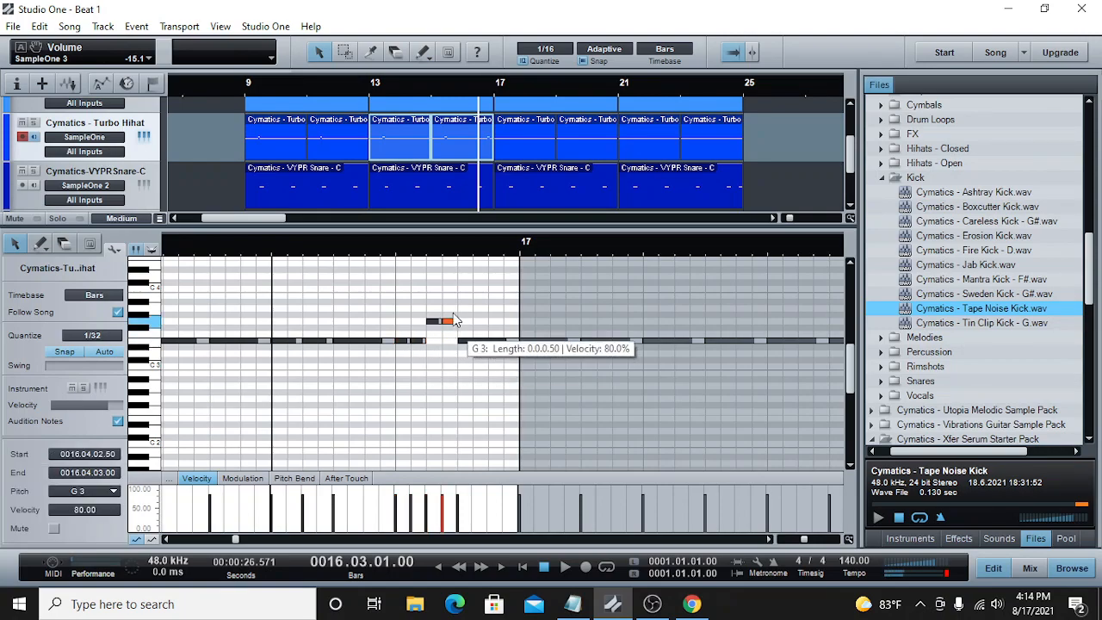
Step: Play back the new hi-hat roll from the start of bar 15
click(431, 93)
click(566, 566)
mouse_move(803, 539)
mouse_down()
mouse_move(786, 541)
mouse_move(801, 540)
mouse_up()
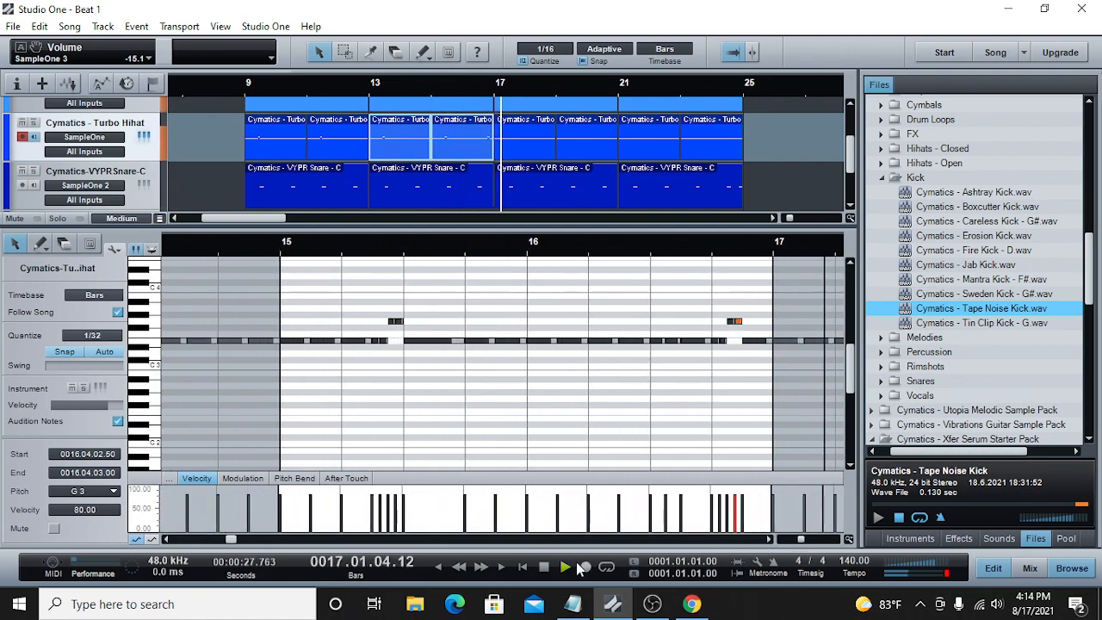
key(space)
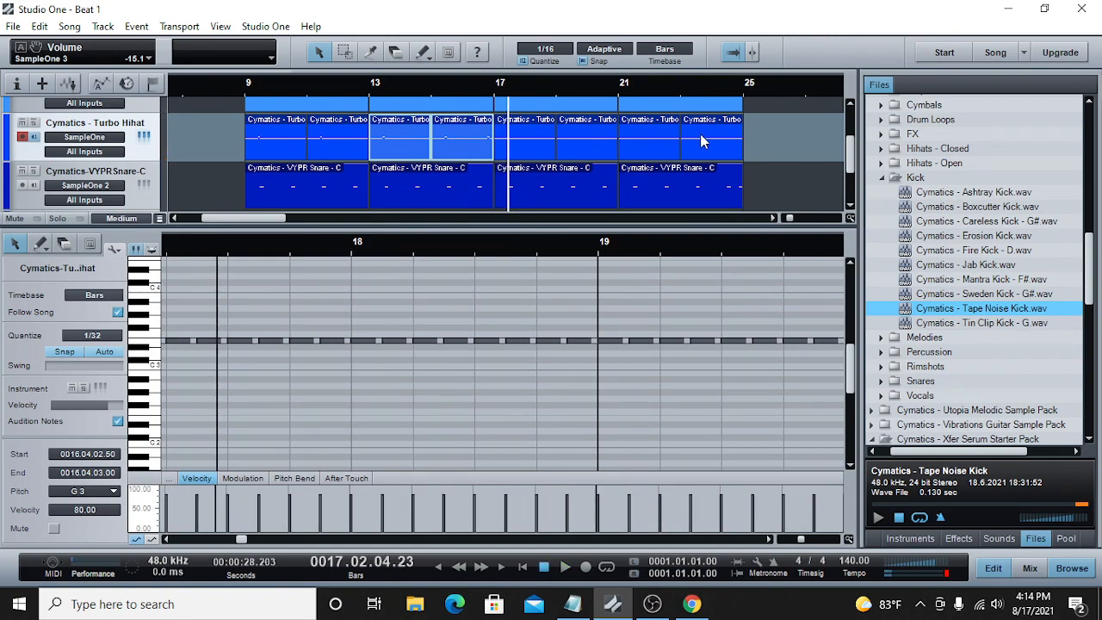
Step: Replace the four hi-hat parts from bar 17 to 25 with copies of the parts from bars 9 to 17
click(694, 137)
shift+click(529, 134)
right_click(529, 133)
click(565, 178)
drag(596, 136, 273, 130)
right_click(271, 128)
click(305, 156)
click(488, 97)
right_click(536, 129)
click(547, 283)
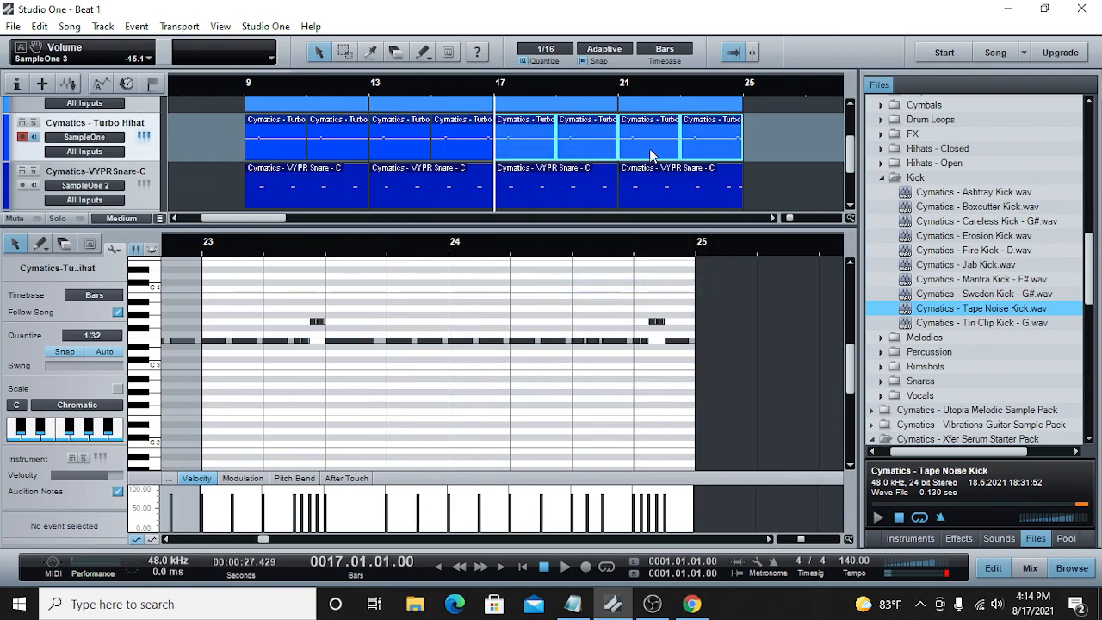
Step: Examine the hi-hat notes in bars 23 and 24 and play them back
click(725, 89)
scroll(291, 216, right, 4)
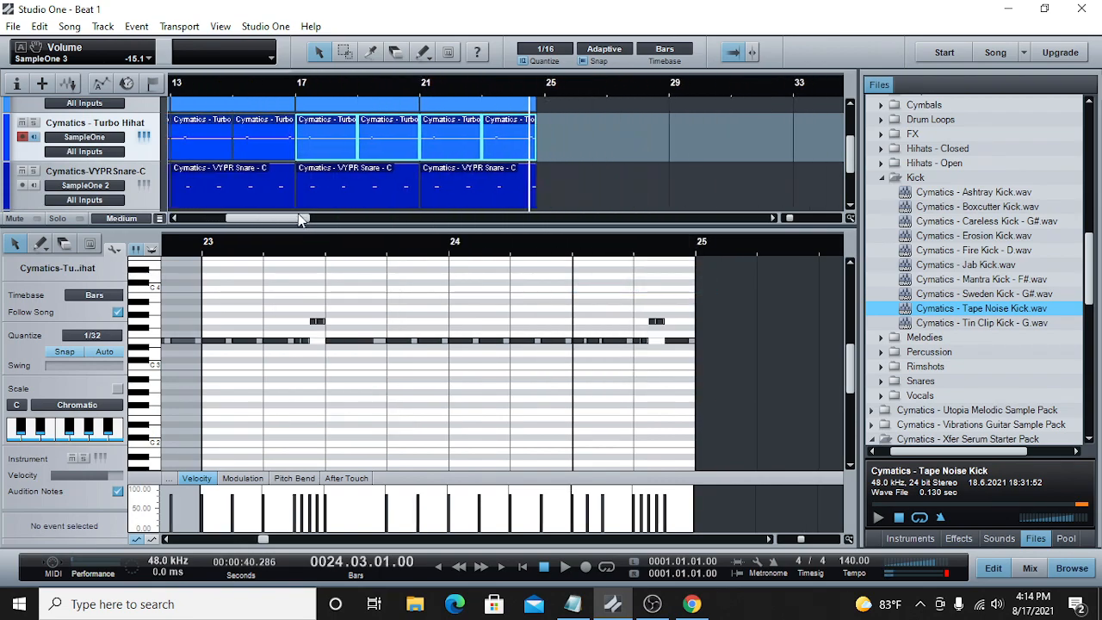
scroll(342, 224, left, 1)
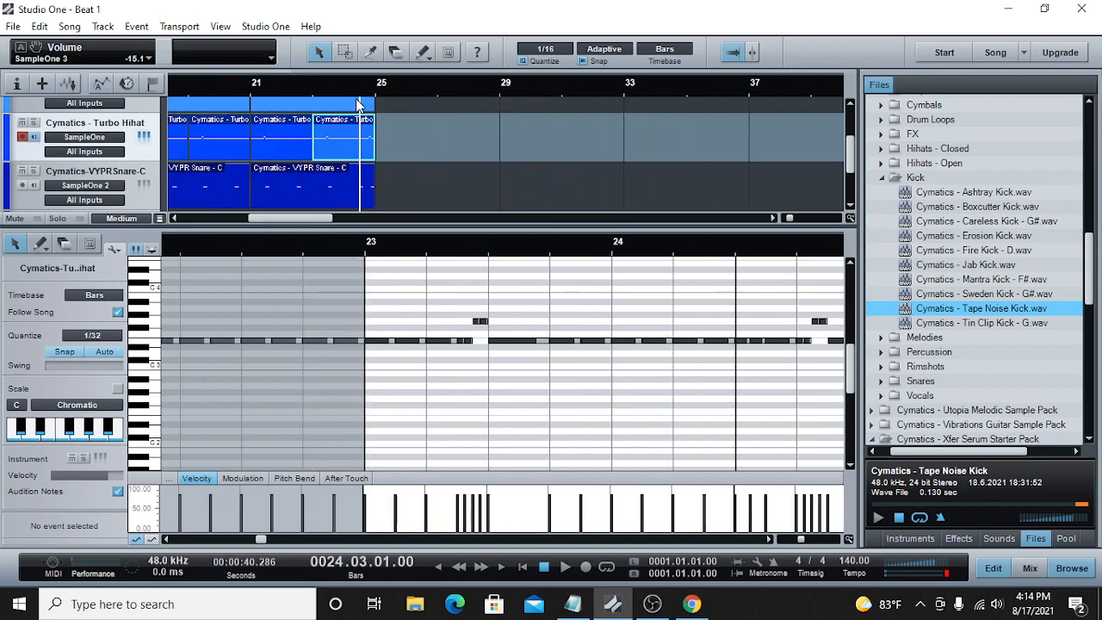
mouse_move(802, 537)
mouse_down()
mouse_move(787, 537)
mouse_move(804, 537)
mouse_up()
click(768, 541)
click(768, 542)
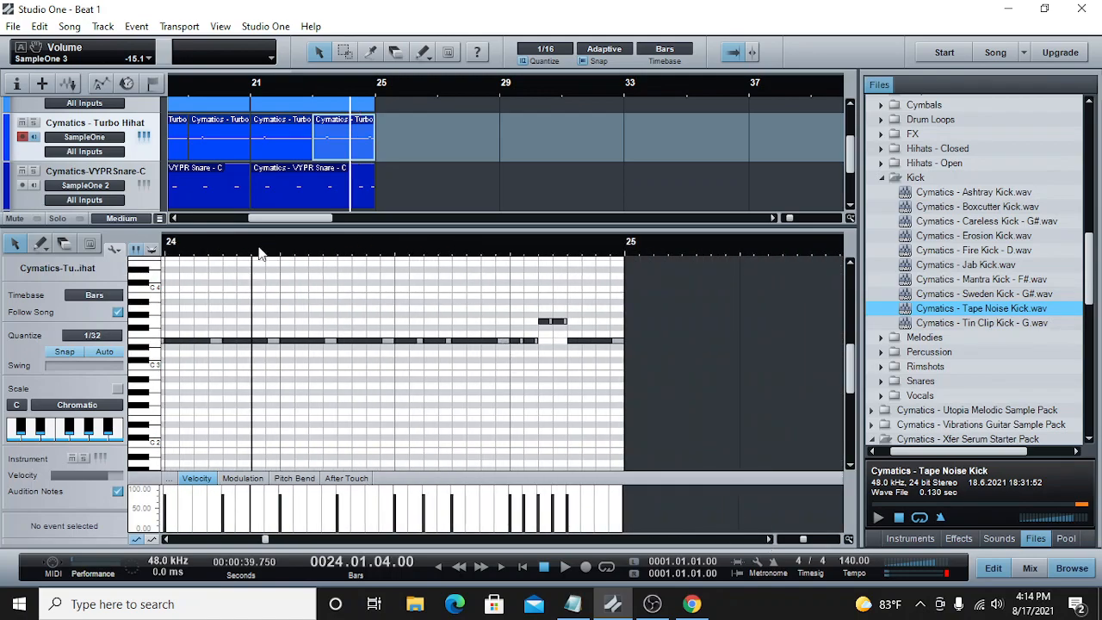
click(312, 93)
click(564, 566)
mouse_move(802, 539)
mouse_down()
mouse_move(780, 541)
mouse_move(801, 544)
mouse_up()
key(space)
click(287, 253)
click(564, 568)
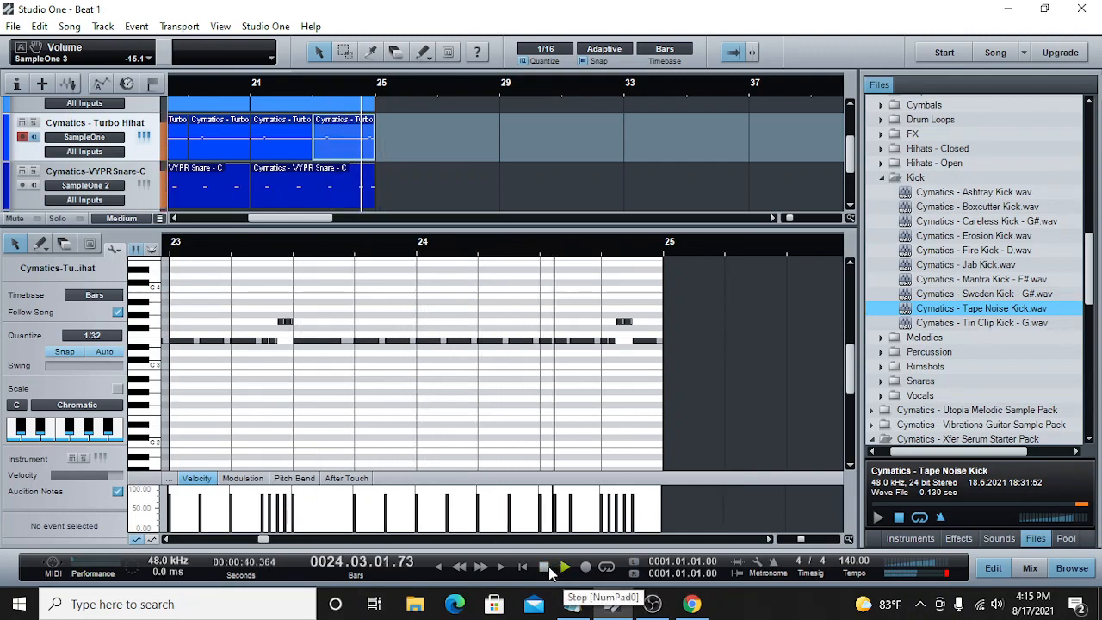
click(551, 573)
Step: Replace the hi-hat note at 24.2.3 with four 1/32 notes up to 24.3.1, placing the last two on G3
click(594, 342)
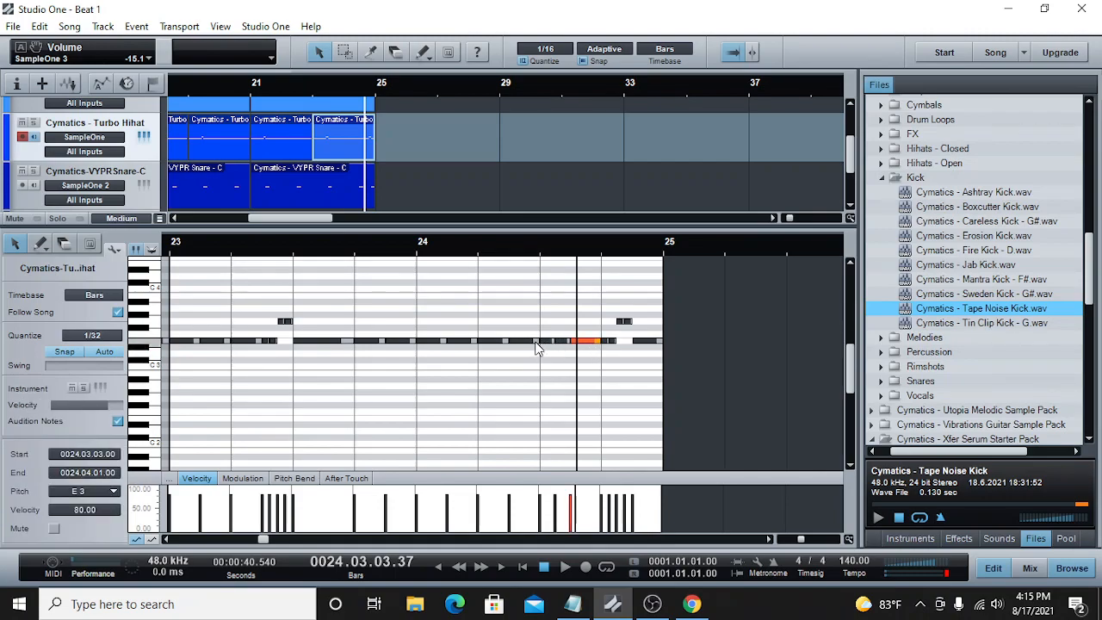
click(657, 392)
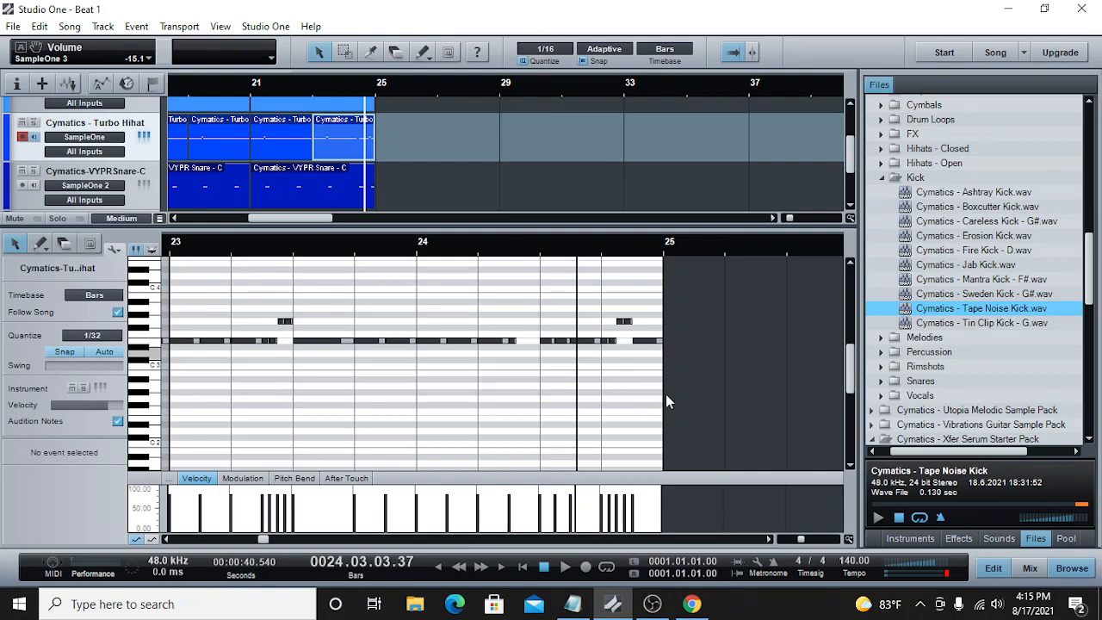
drag(801, 541, 808, 540)
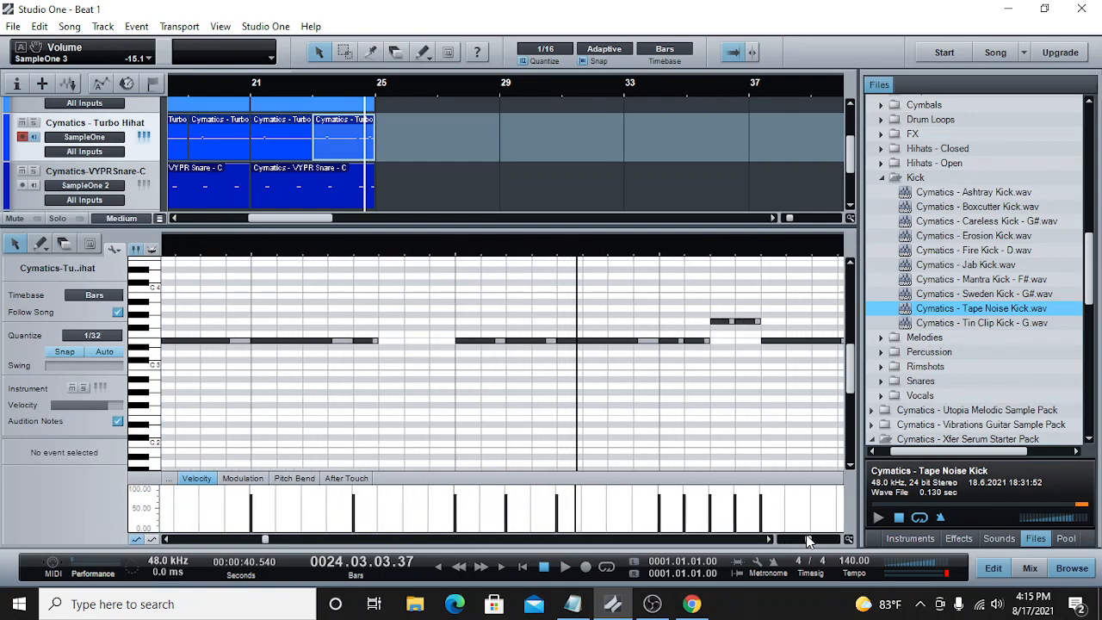
click(387, 342)
double_click(412, 321)
double_click(438, 322)
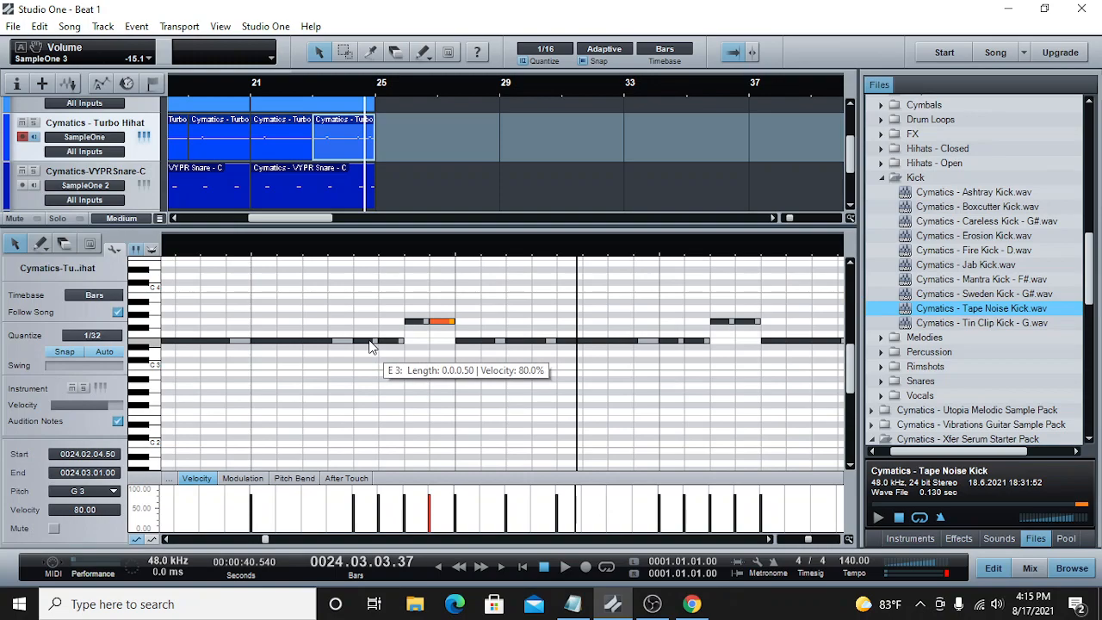
Step: Lower the first roll note at 24.2.3 to C3 and play the change back
drag(370, 345, 375, 377)
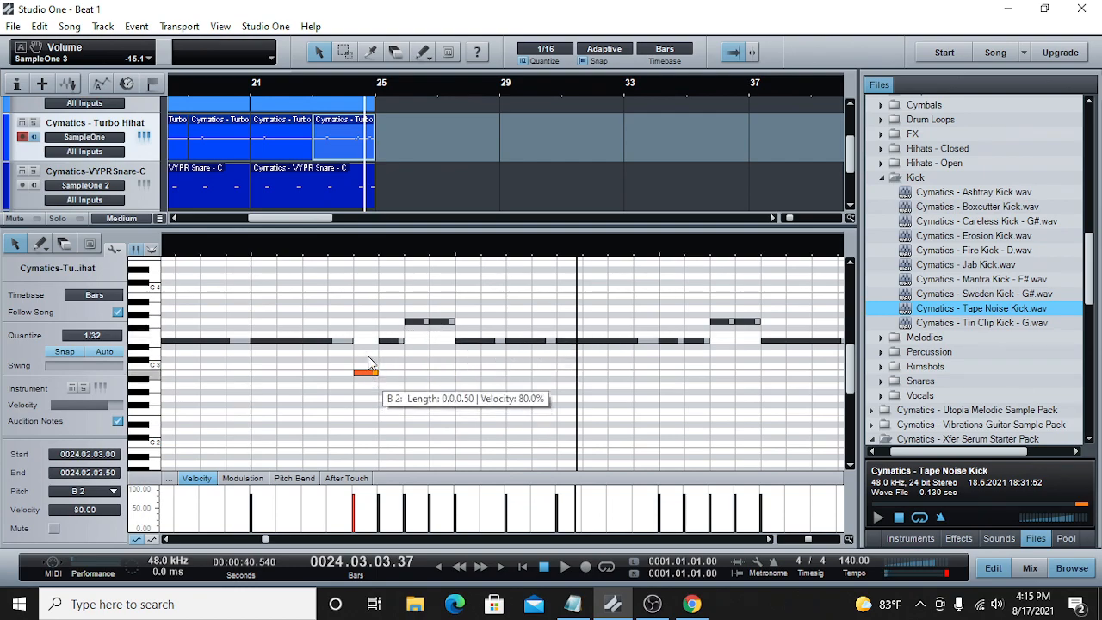
scroll(376, 172, up, 2)
scroll(376, 173, down, 1)
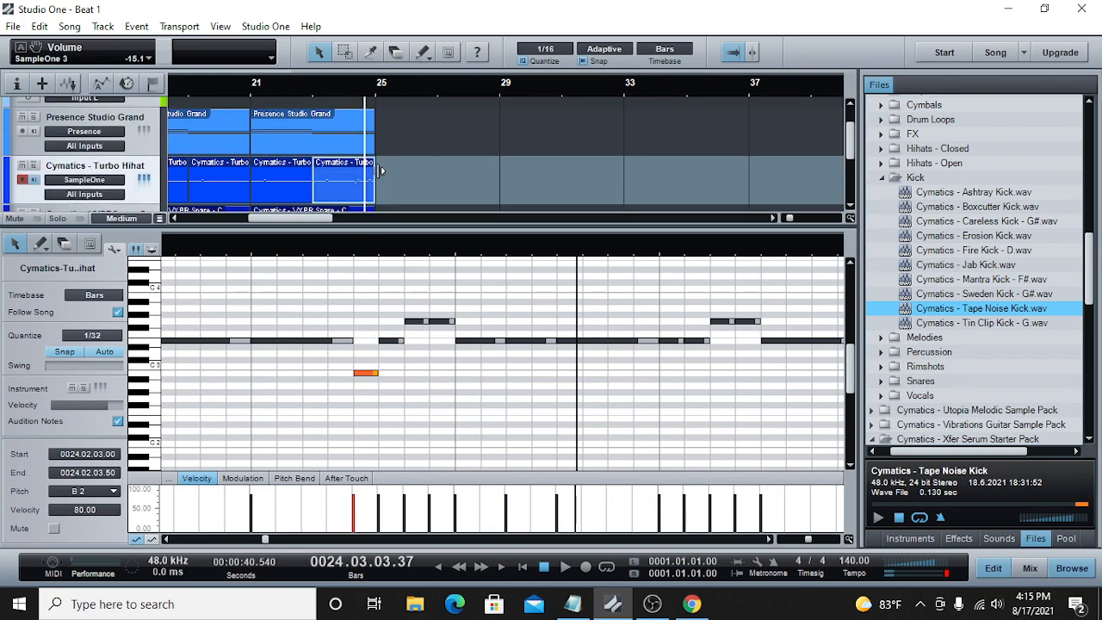
drag(365, 374, 365, 368)
click(257, 250)
click(565, 568)
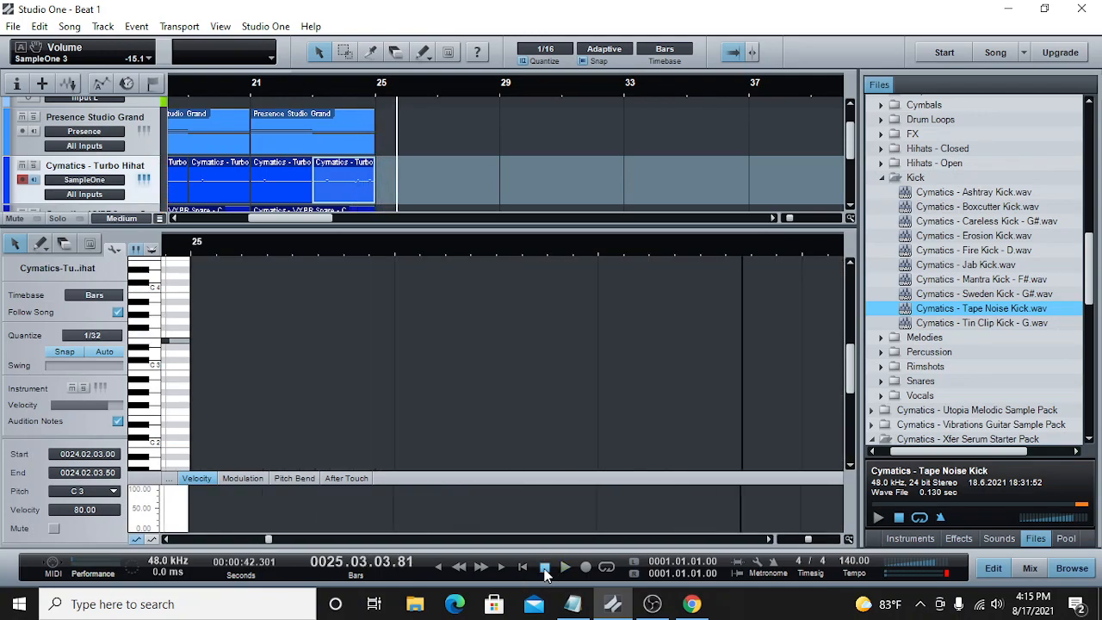
Step: Delete the stray sliver of a part on the kick track, beyond the arrangement's end at bar 25
drag(792, 222, 786, 222)
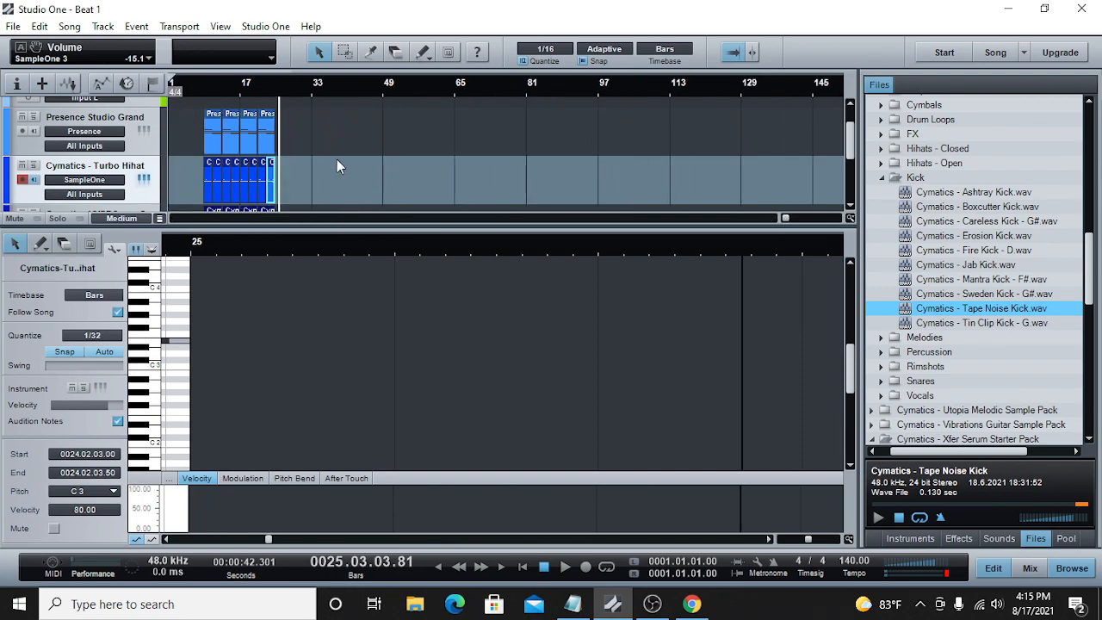
scroll(337, 159, down, 1)
scroll(362, 162, down, 2)
click(193, 121)
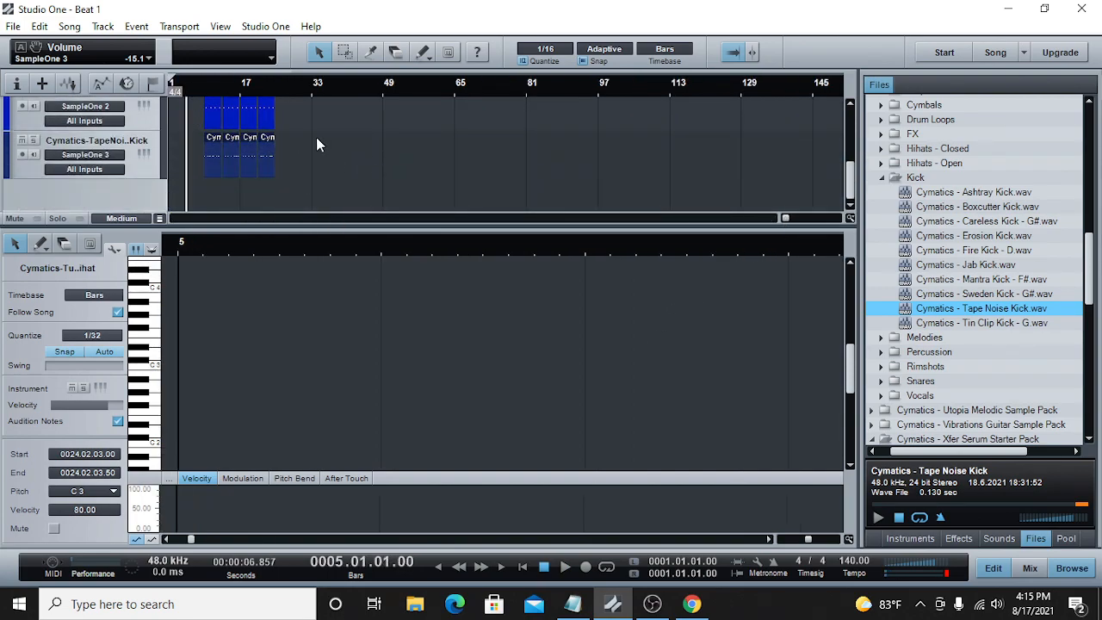
drag(302, 179, 191, 49)
scroll(311, 122, down, 4)
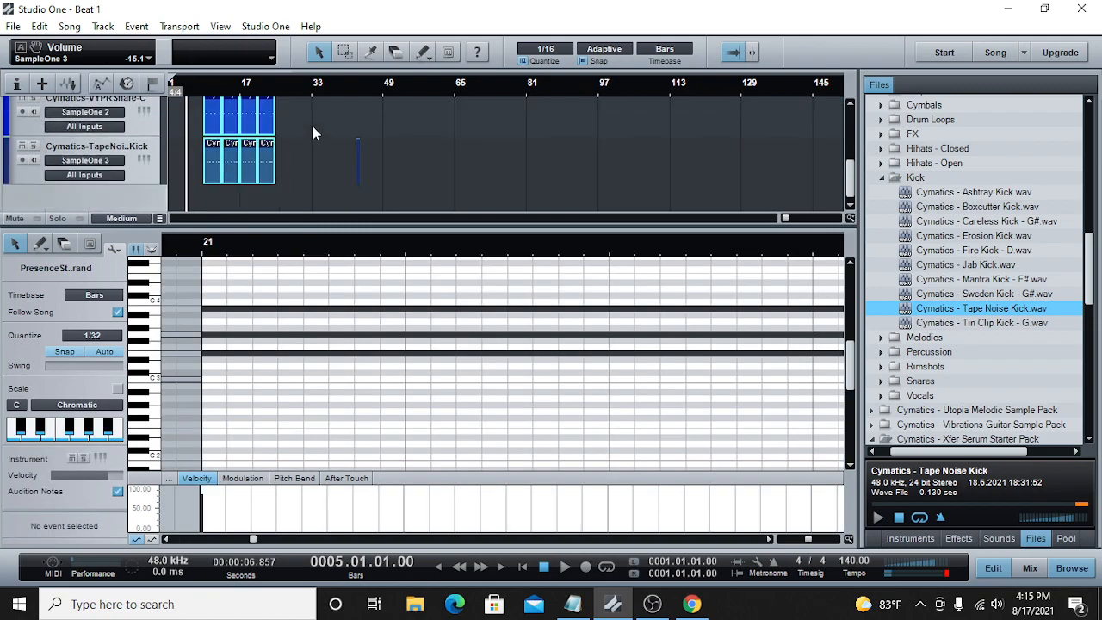
right_click(358, 153)
click(391, 196)
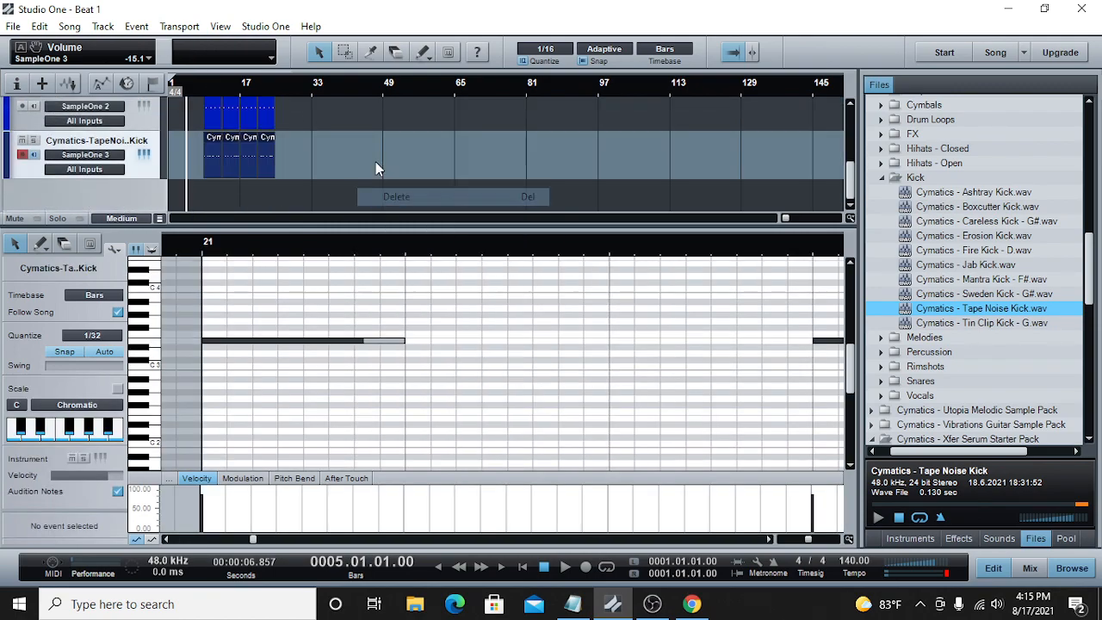
Step: Select all piano, hi-hat, snare and kick parts between bars 9 and 25 and place the playhead at bar 25
scroll(375, 164, up, 2)
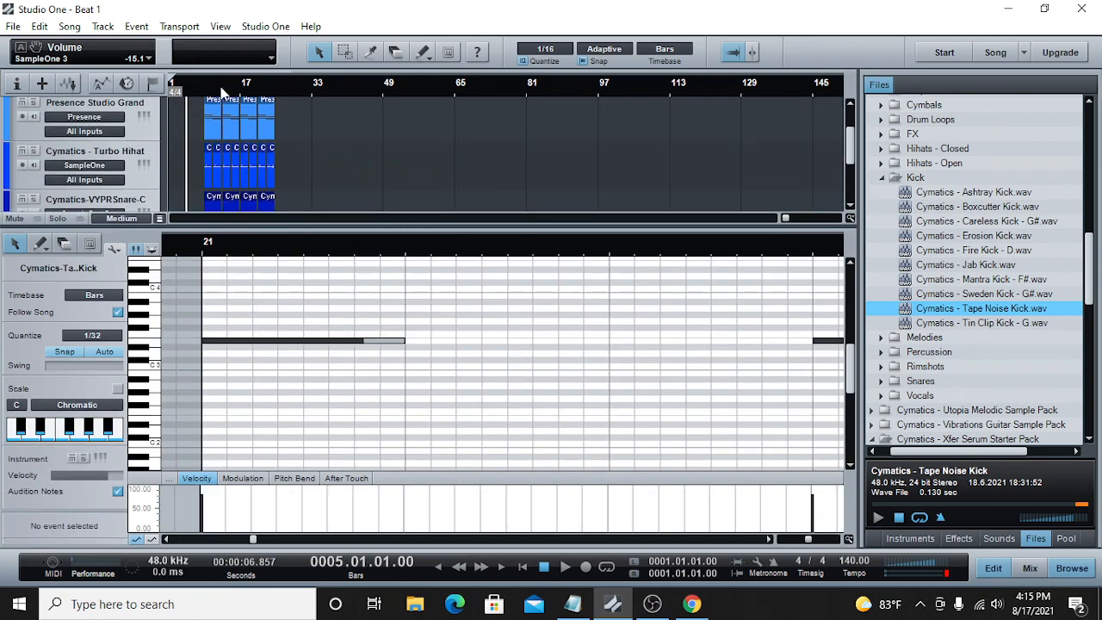
scroll(220, 128, up, 1)
drag(788, 219, 792, 219)
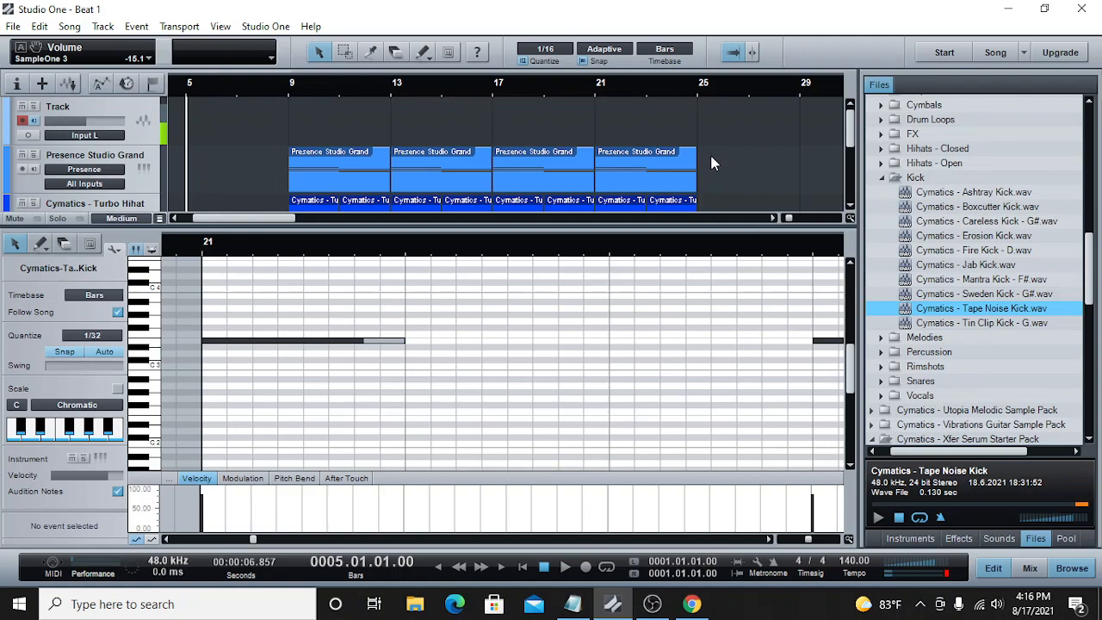
scroll(714, 163, down, 1)
drag(756, 140, 279, 281)
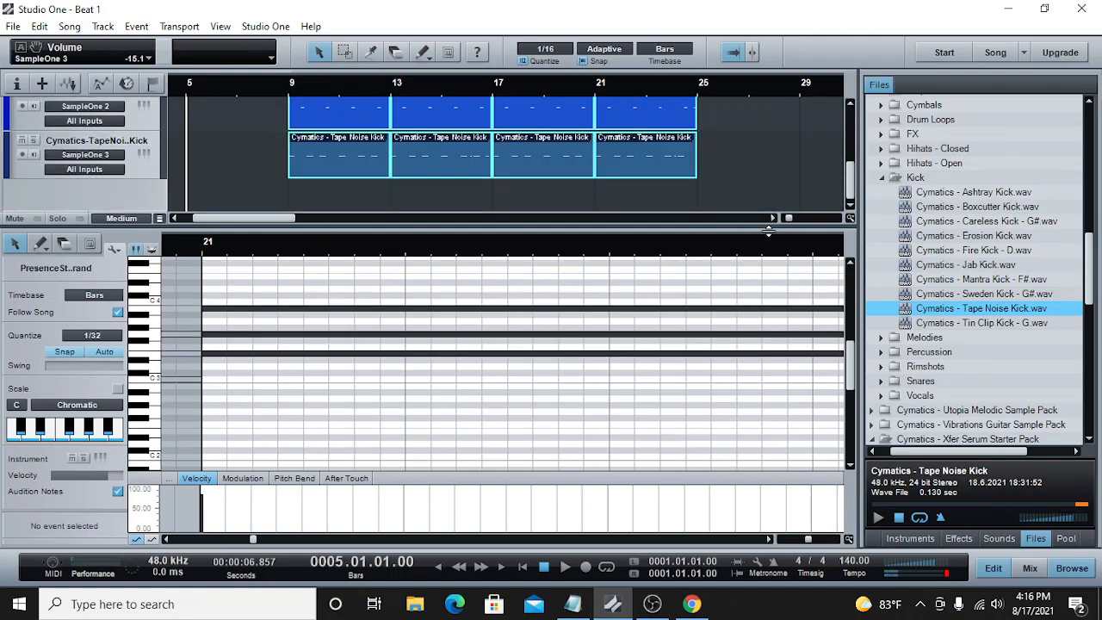
drag(793, 214, 788, 216)
scroll(399, 194, up, 2)
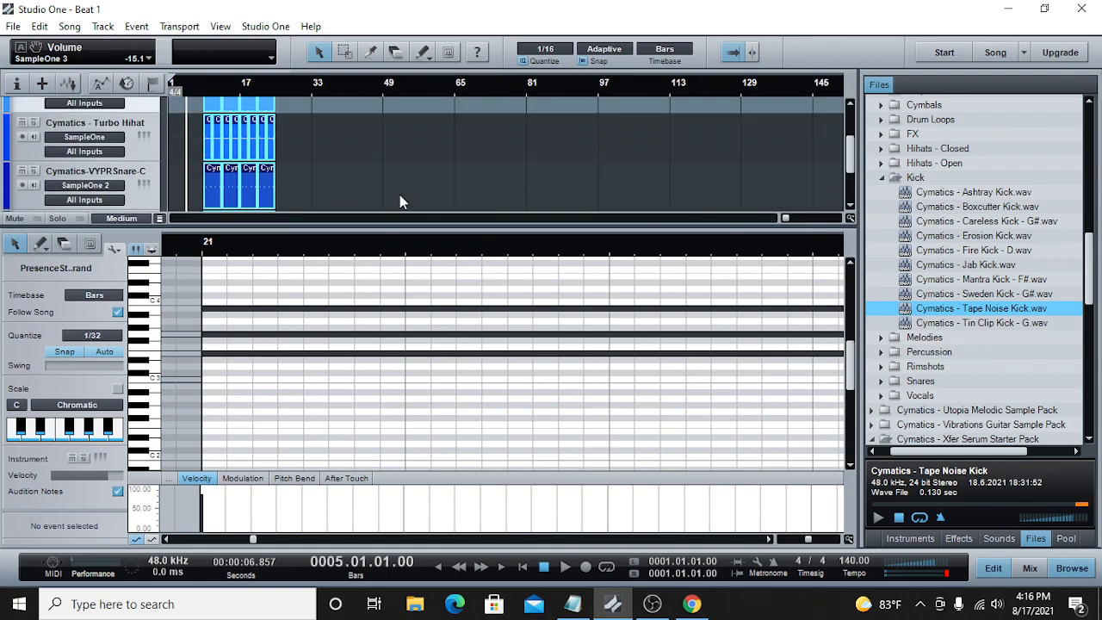
scroll(306, 168, up, 2)
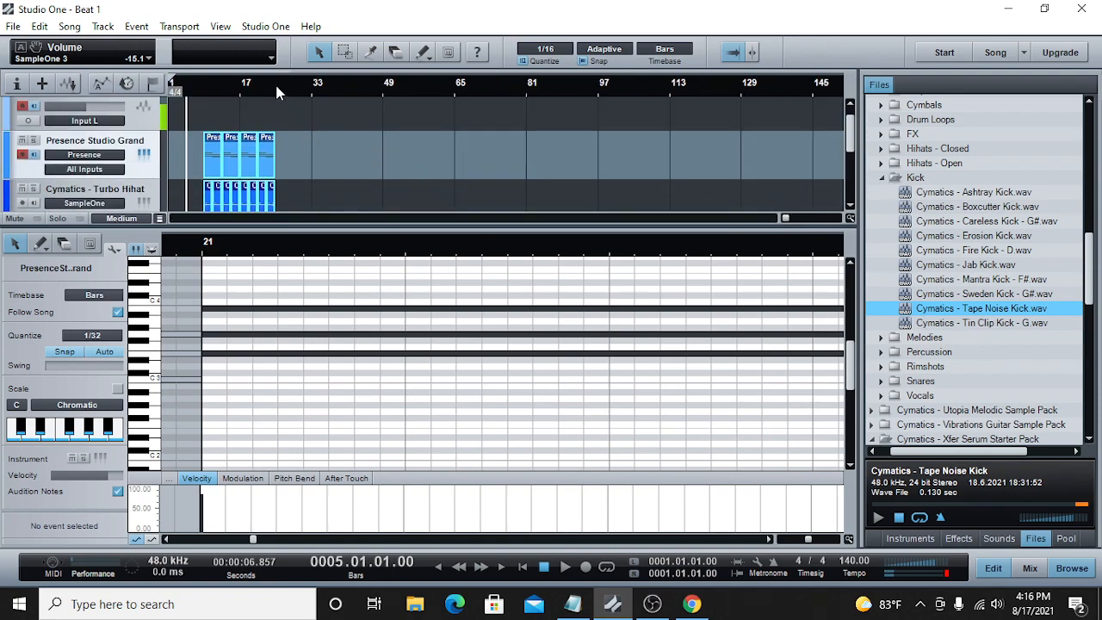
click(276, 92)
right_click(301, 161)
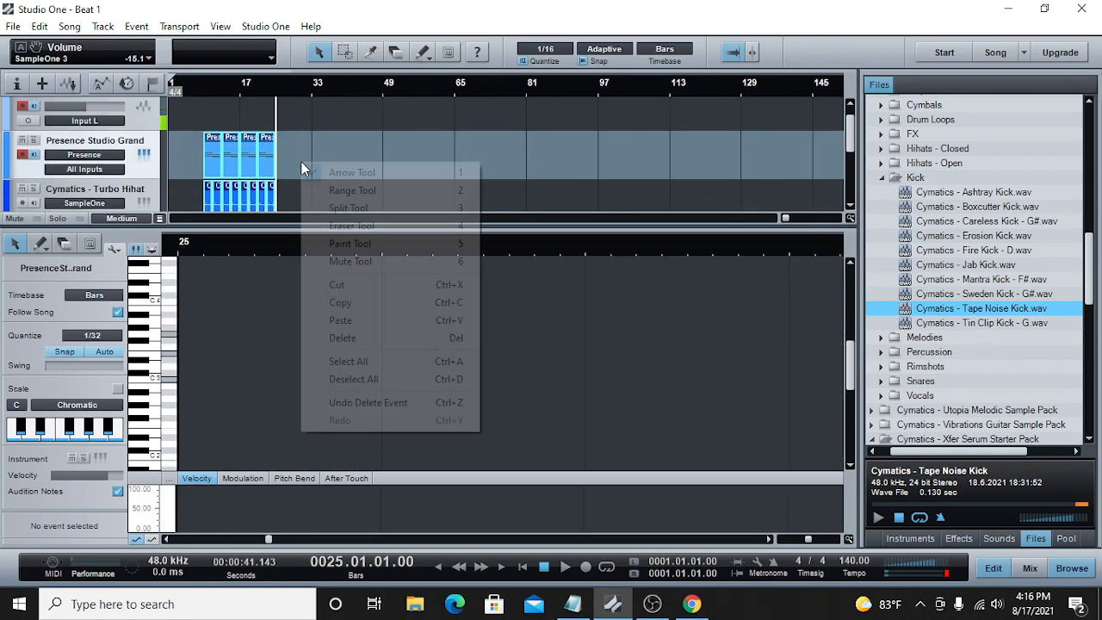
click(340, 320)
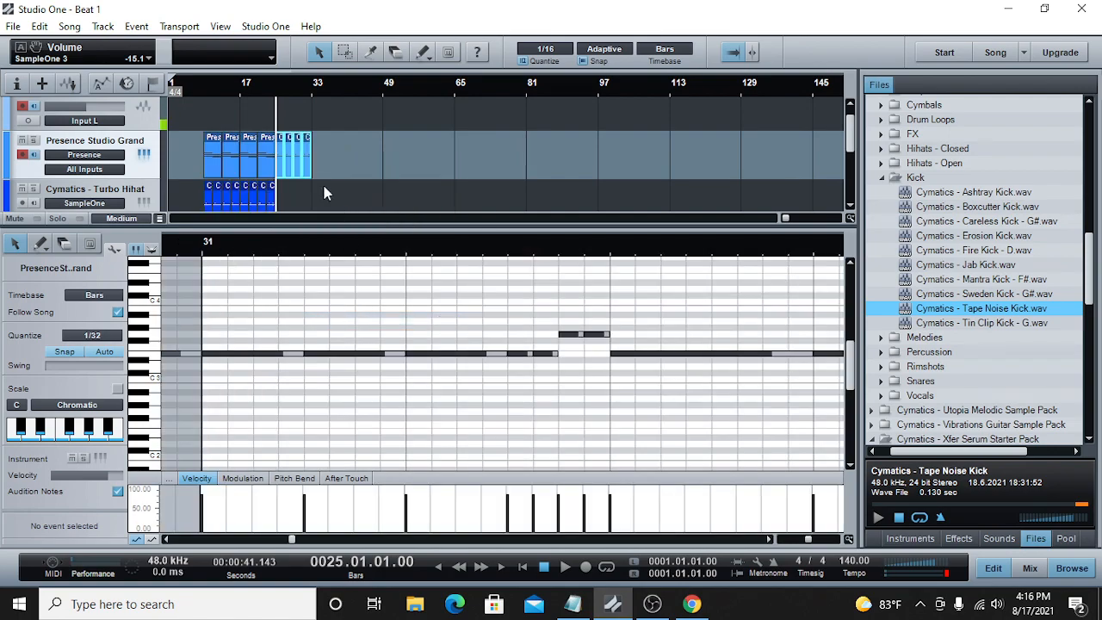
right_click(303, 158)
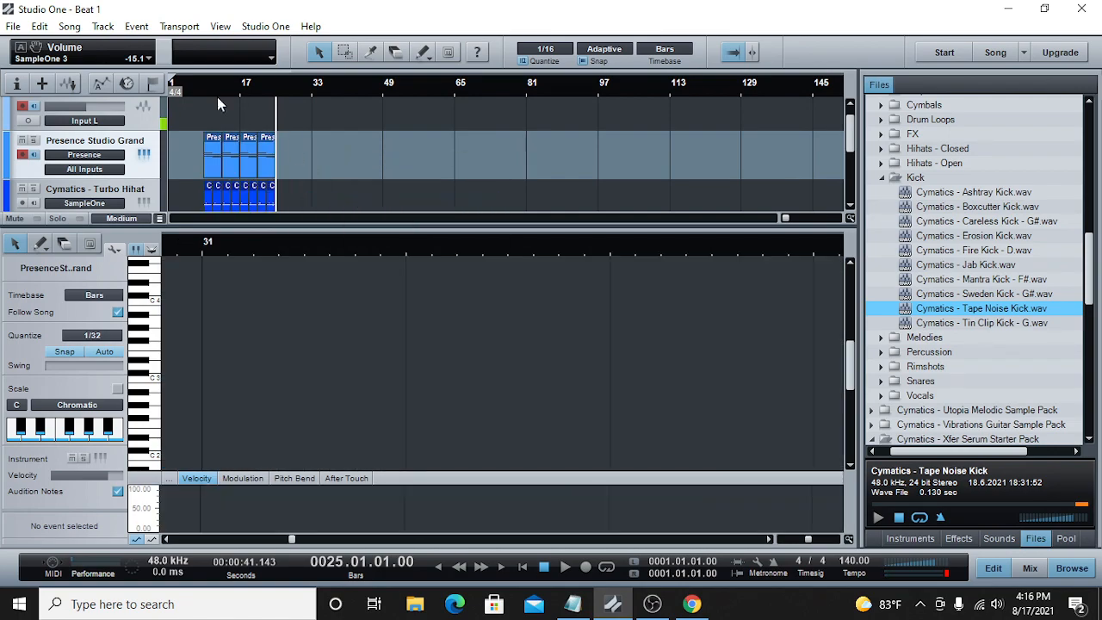
click(38, 27)
click(53, 46)
click(40, 27)
click(54, 46)
click(38, 26)
click(53, 46)
Step: Copy the selected parts of all tracks and paste them at bar 25, extending the arrangement to bar 41
right_click(266, 166)
click(307, 184)
right_click(311, 157)
click(373, 310)
click(372, 311)
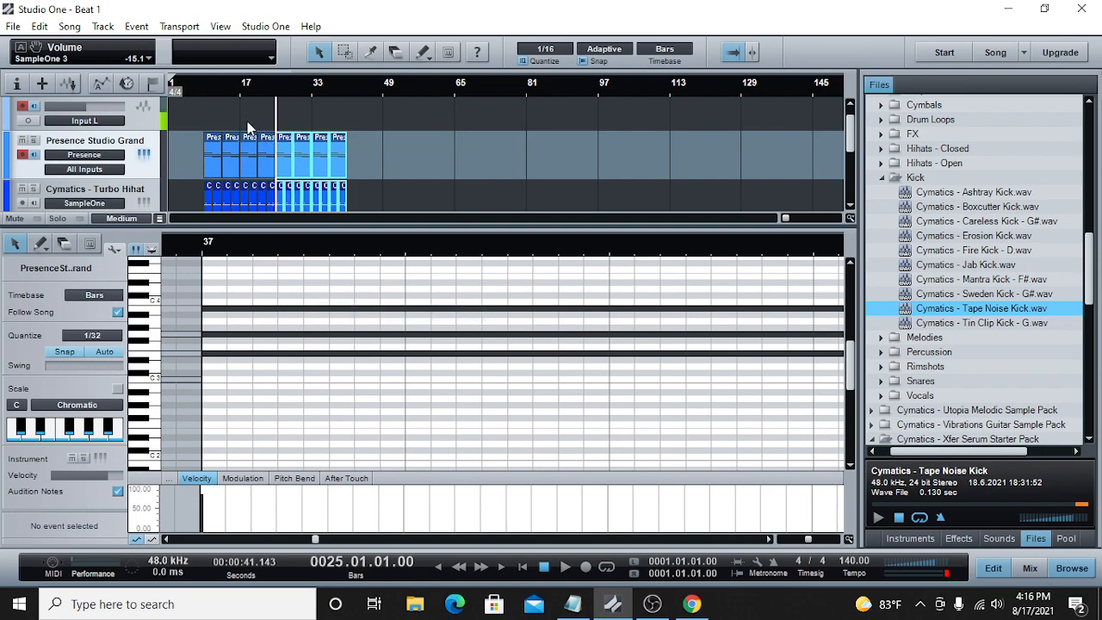
Step: Switch the main time display from bars to seconds and check the time at the arrangement's end
click(203, 89)
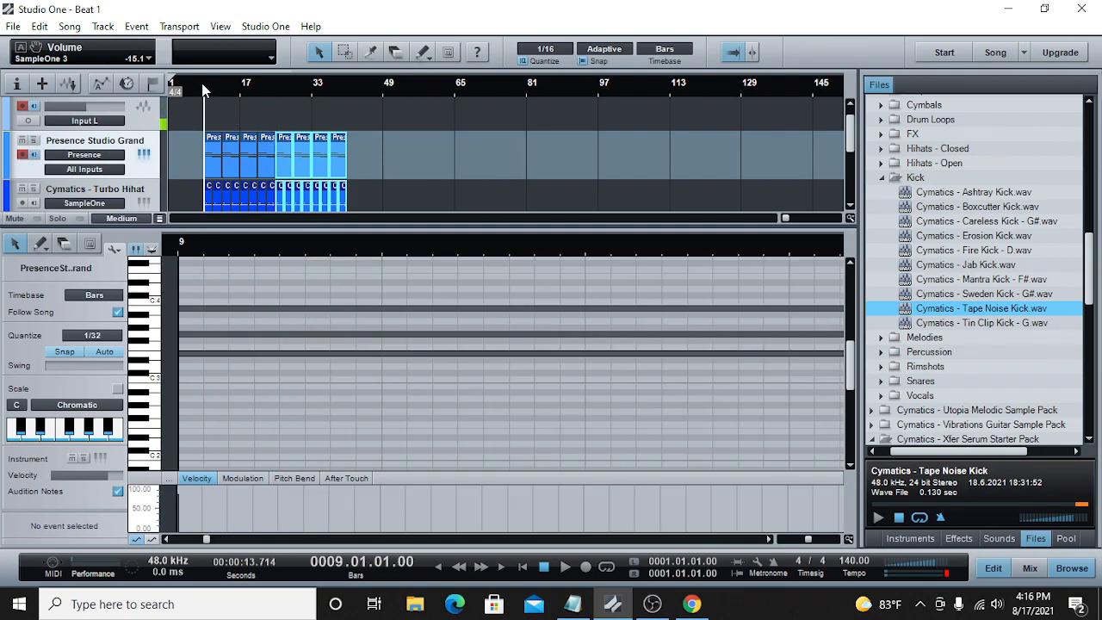
click(355, 571)
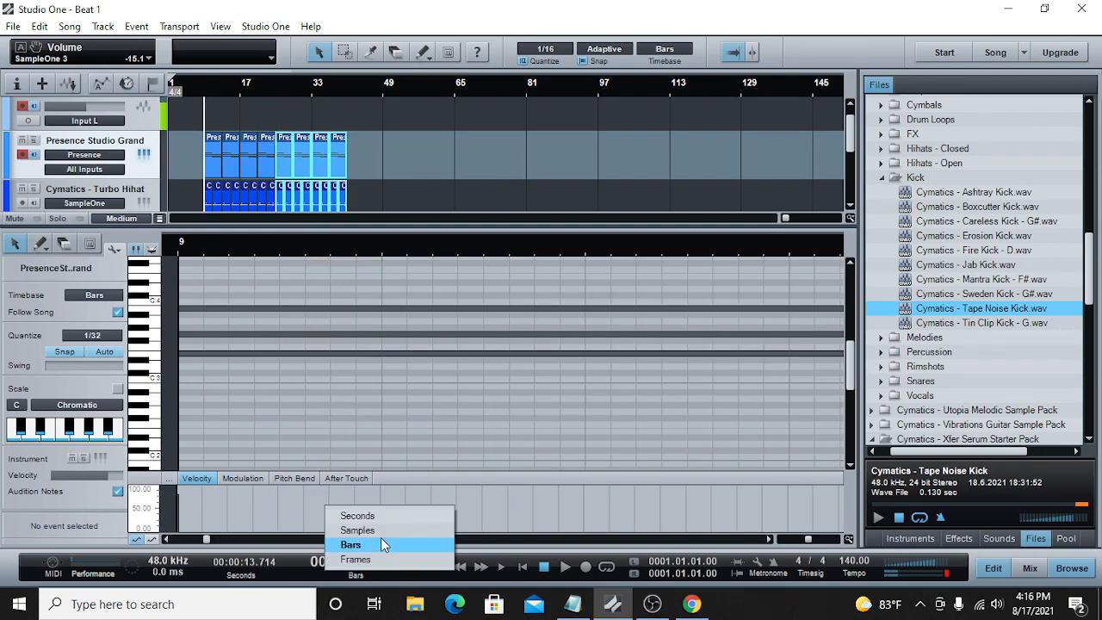
click(373, 517)
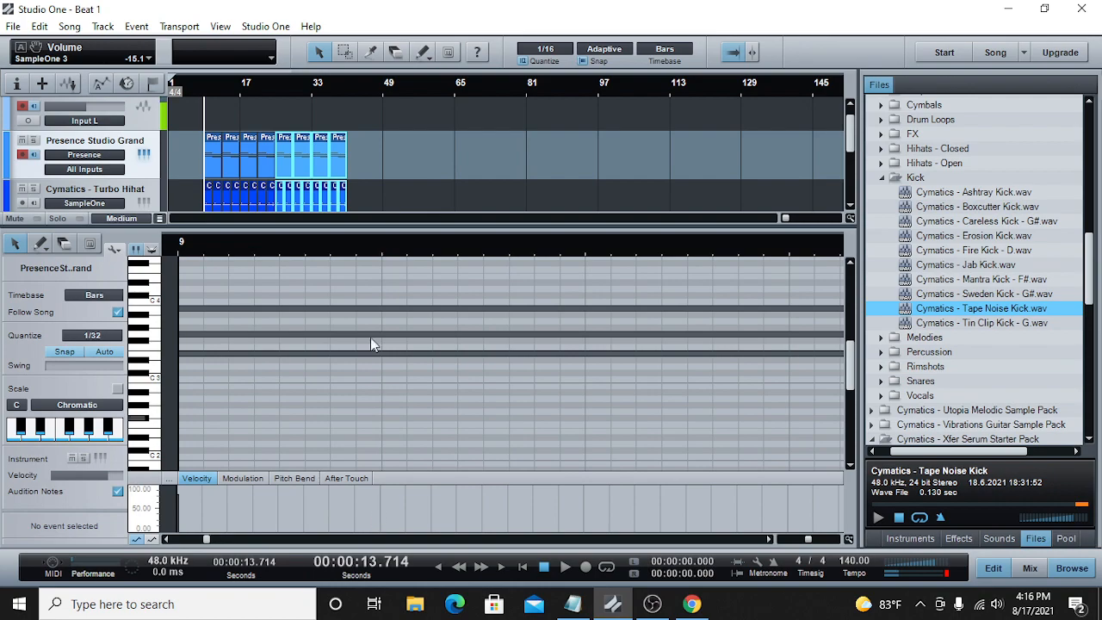
click(348, 87)
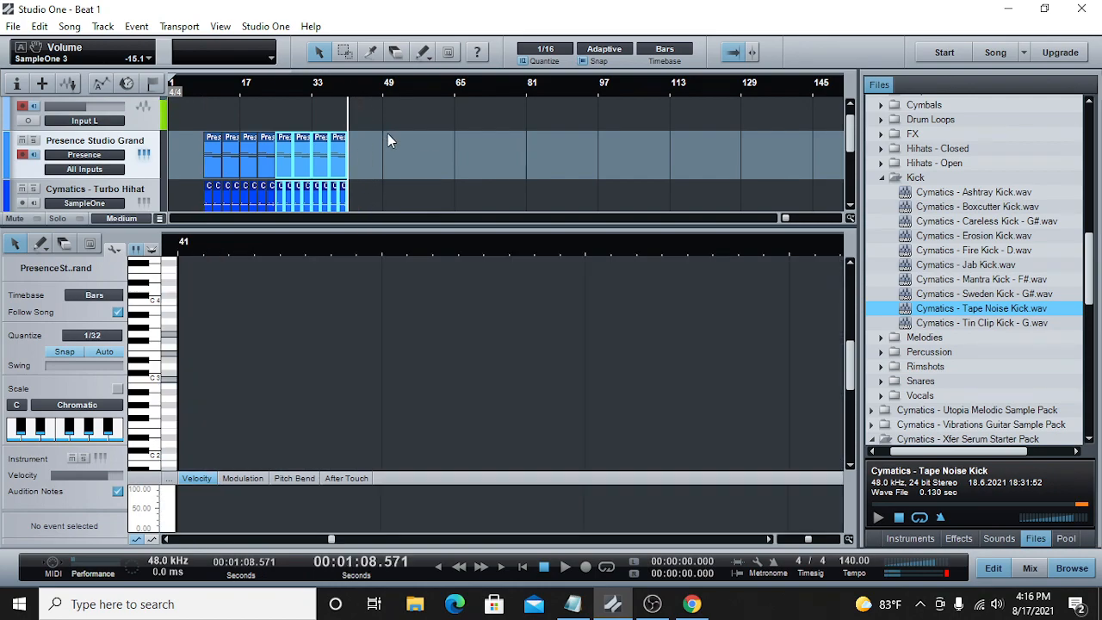
Step: Place the playhead at bar 7, two bars ahead of the first parts
click(199, 86)
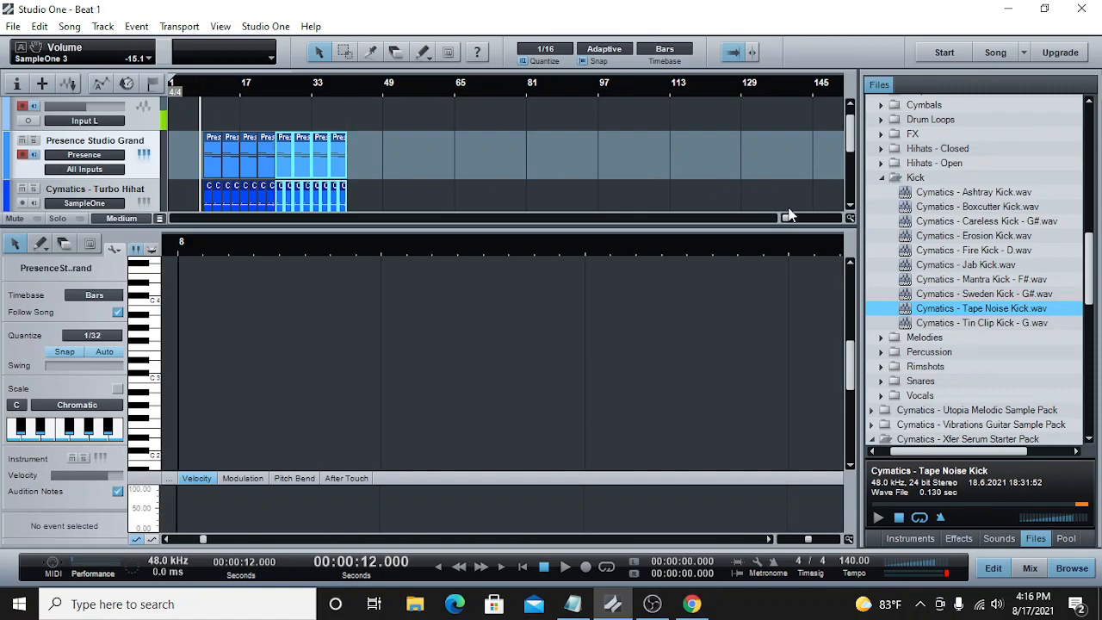
drag(784, 221, 783, 221)
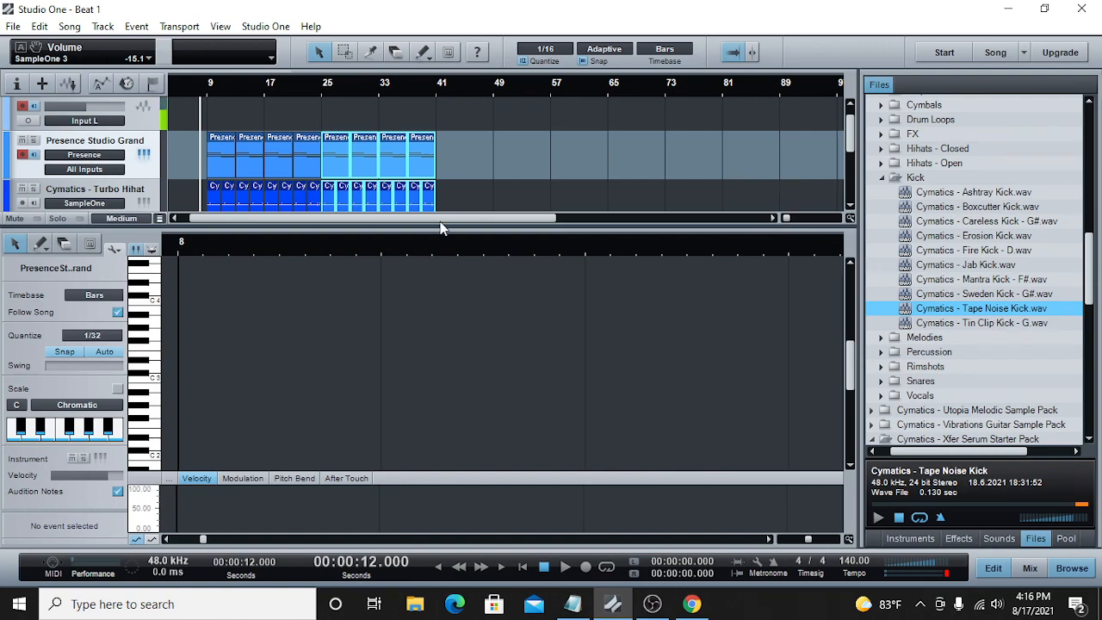
drag(440, 222, 423, 222)
drag(790, 223, 794, 222)
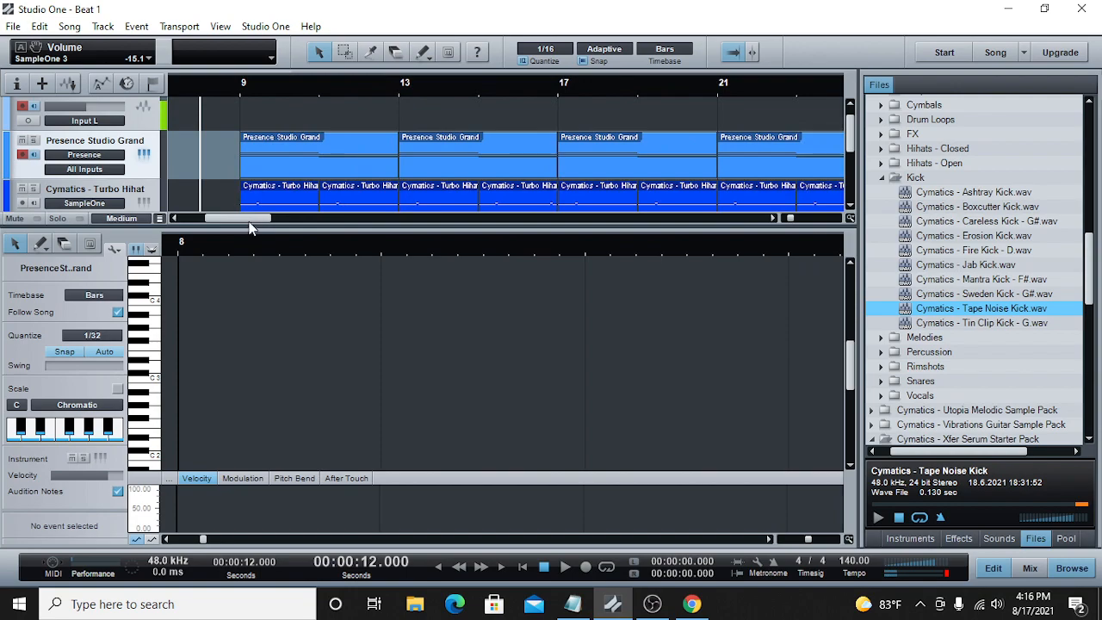
drag(251, 222, 233, 222)
click(342, 83)
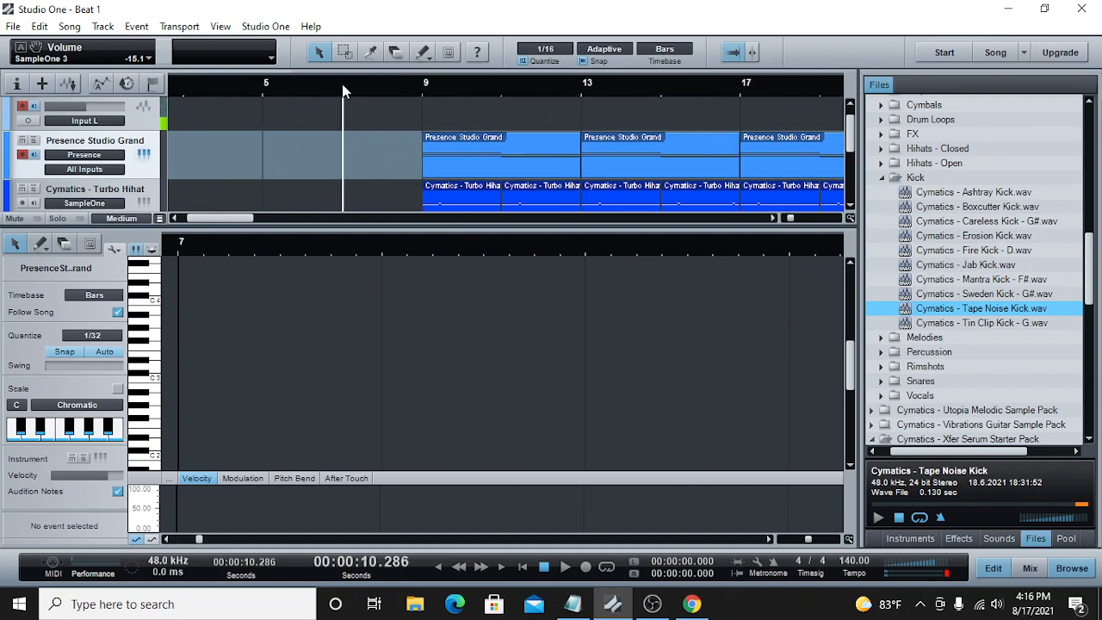
drag(793, 217, 790, 221)
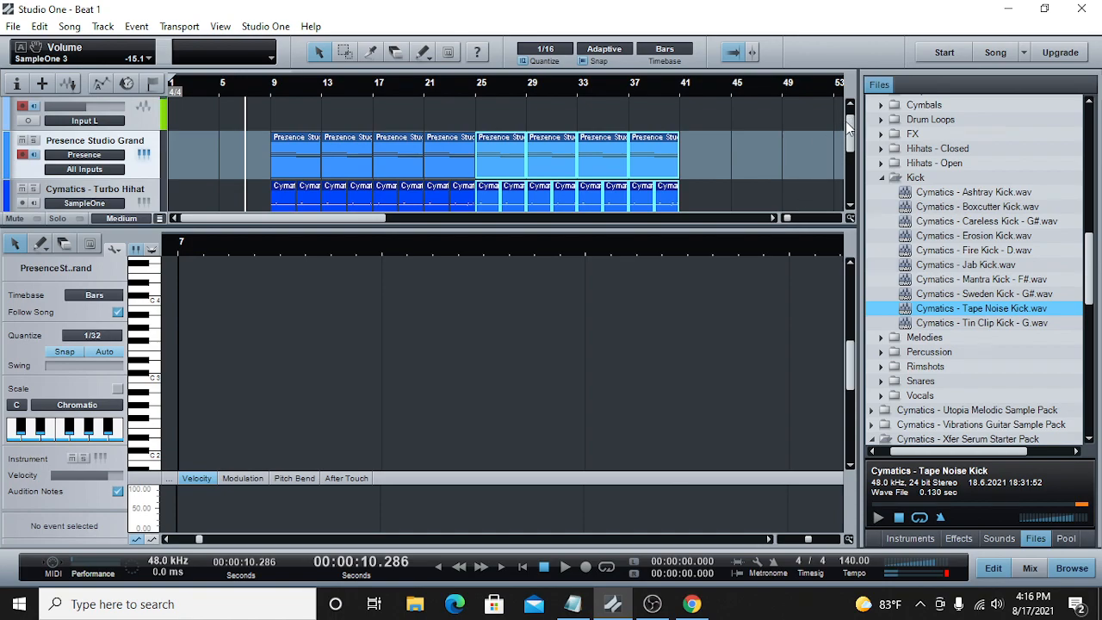
drag(845, 122, 844, 130)
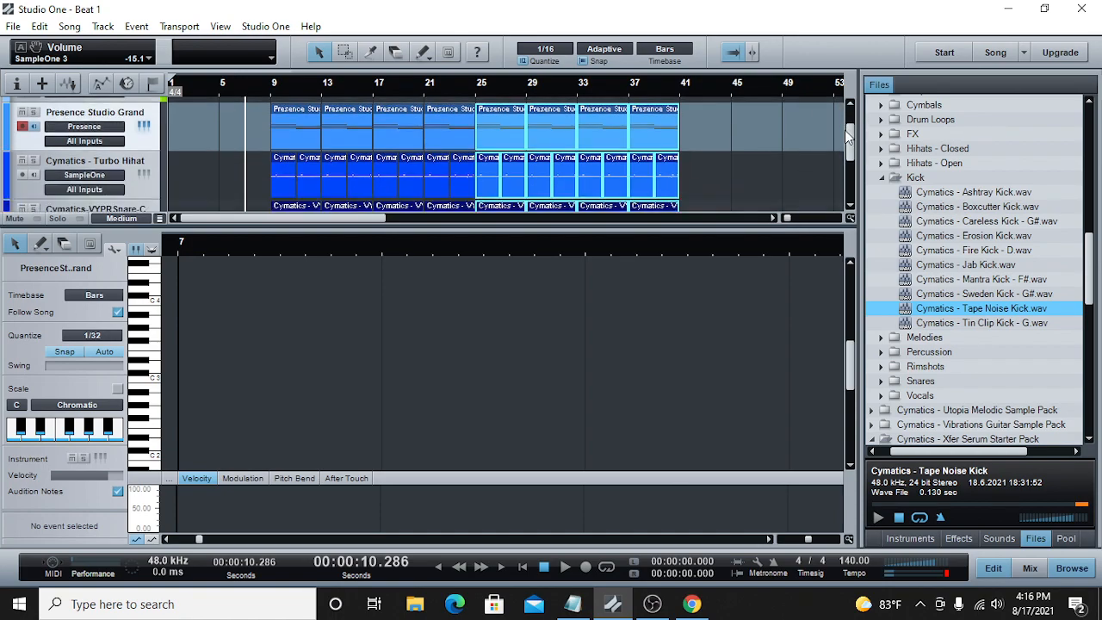
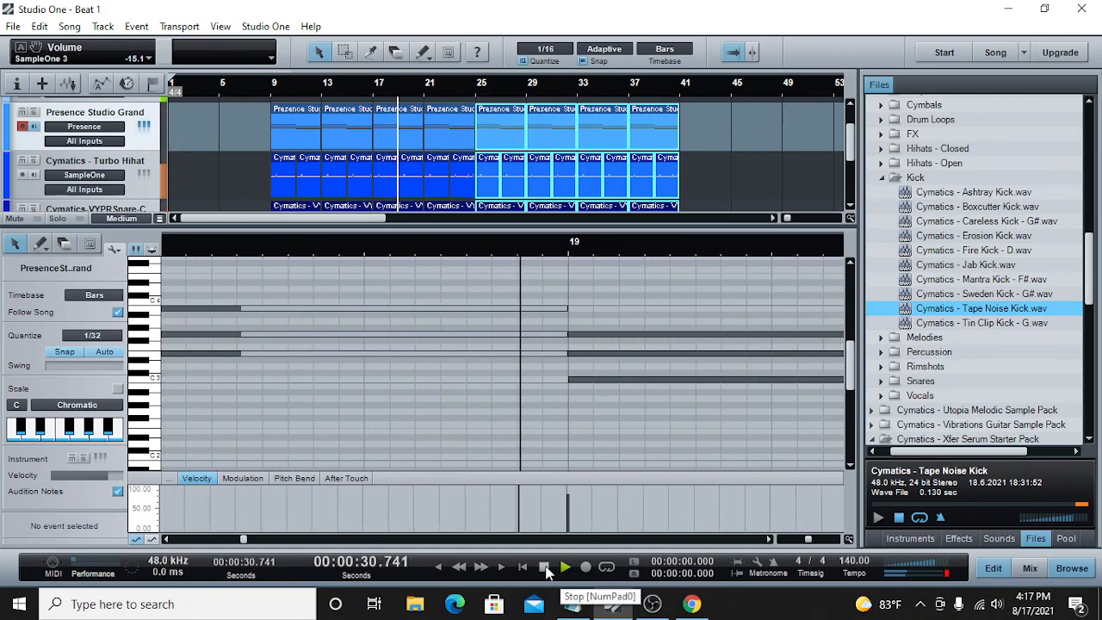
Step: Stop playback and collapse the Kick and Cymatics - Trap Starter Pack folders in the file browser
click(544, 568)
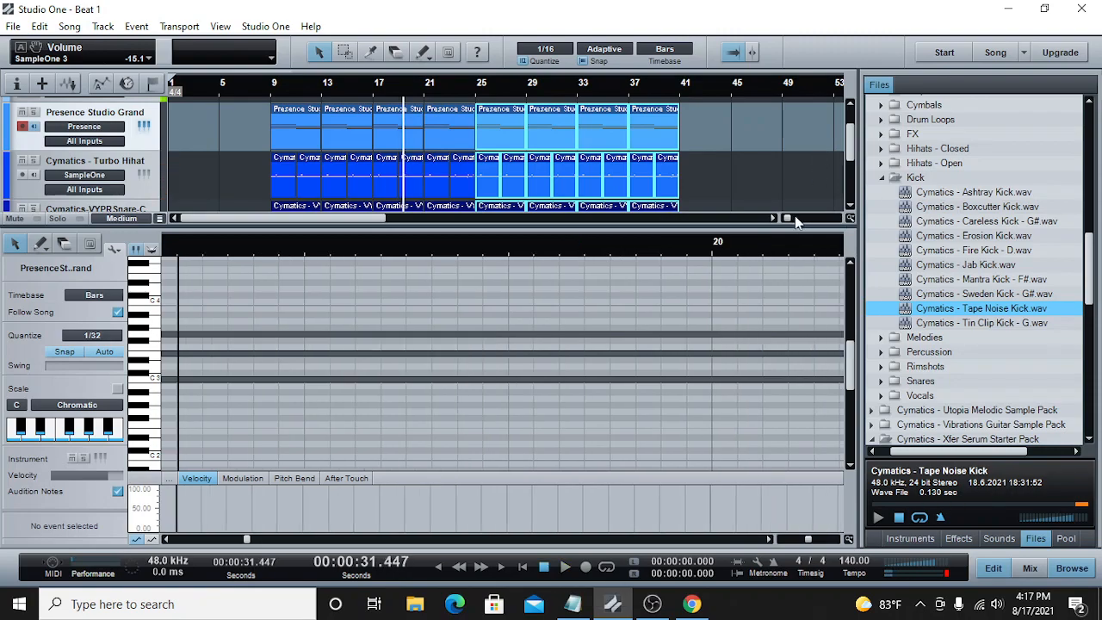
drag(789, 216, 787, 217)
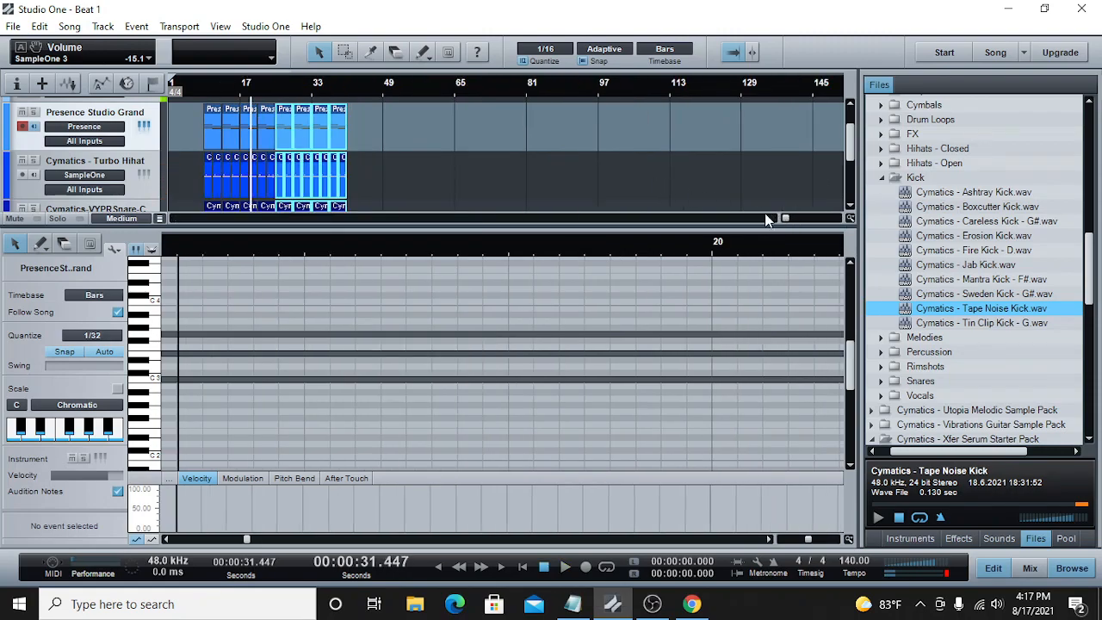
click(881, 178)
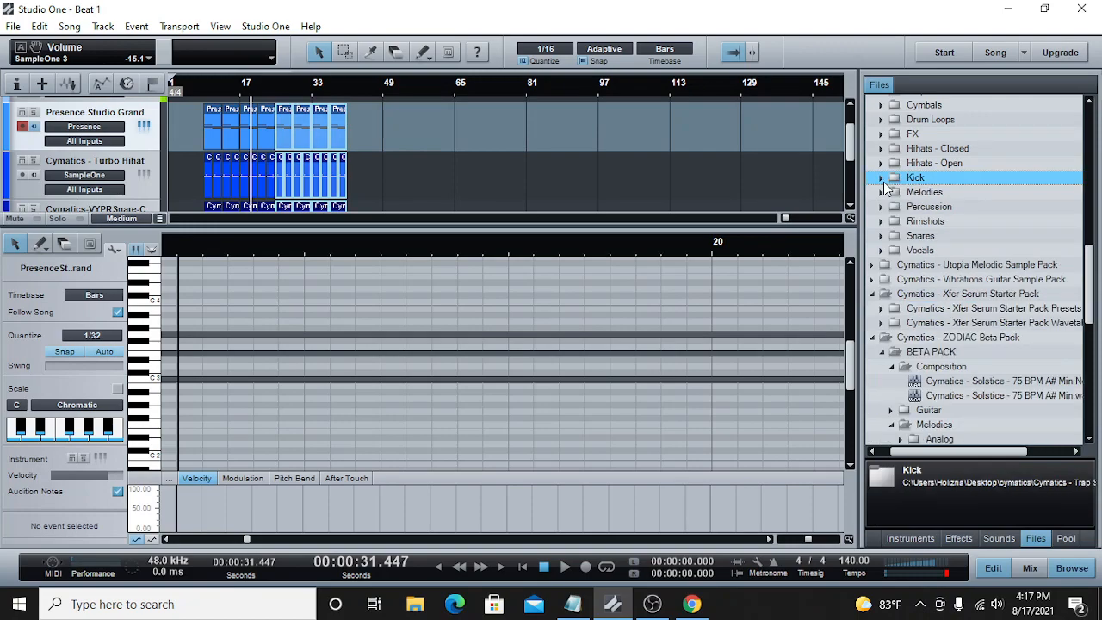
scroll(904, 222, up, 4)
click(873, 236)
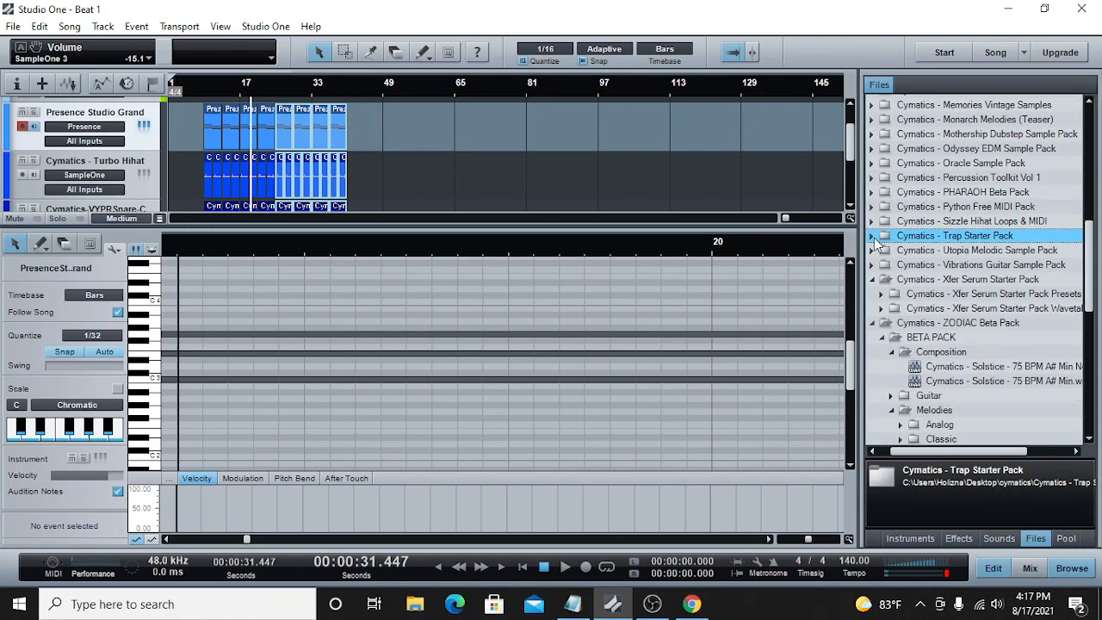
Step: Expand the Cymatics - Apex One Shots Vol 3 folder and go to its PAD samples
scroll(887, 249, up, 12)
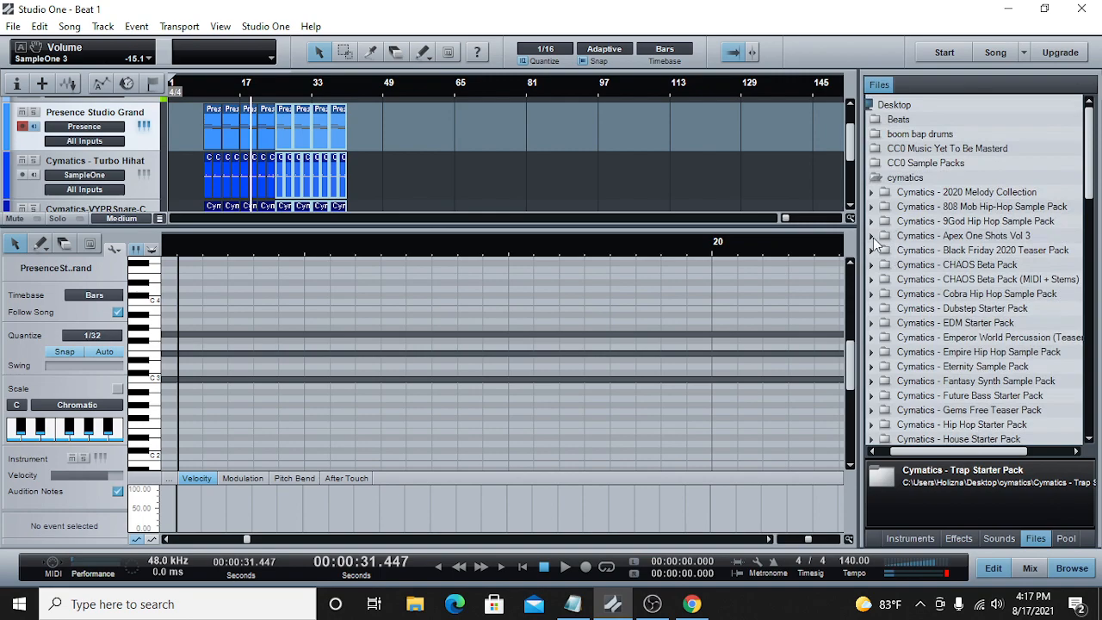
click(872, 236)
scroll(992, 301, down, 5)
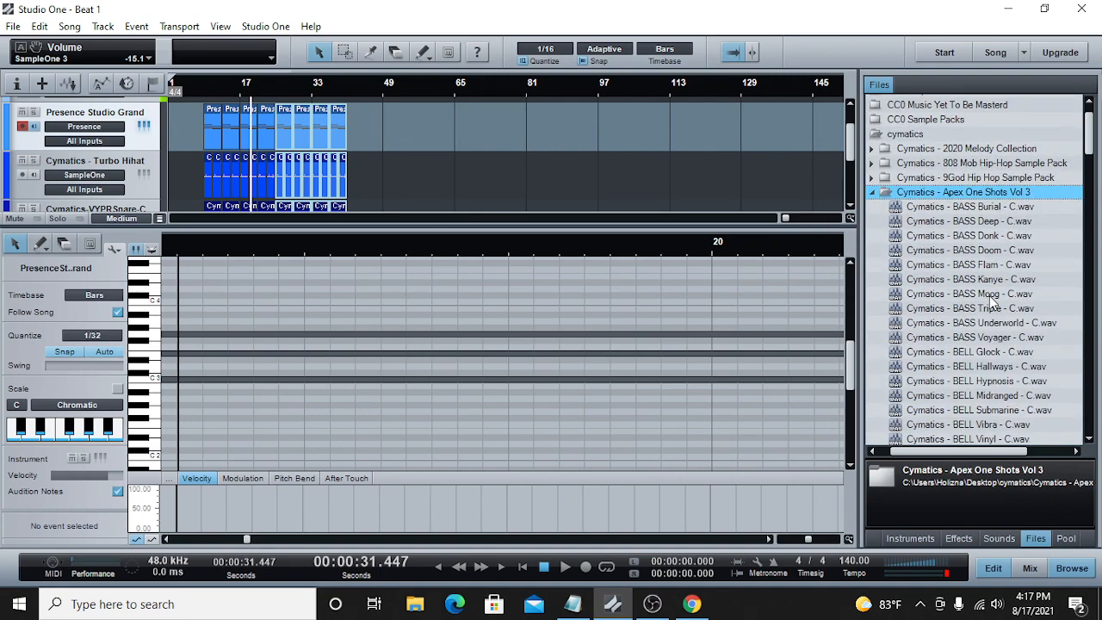
scroll(988, 323, down, 13)
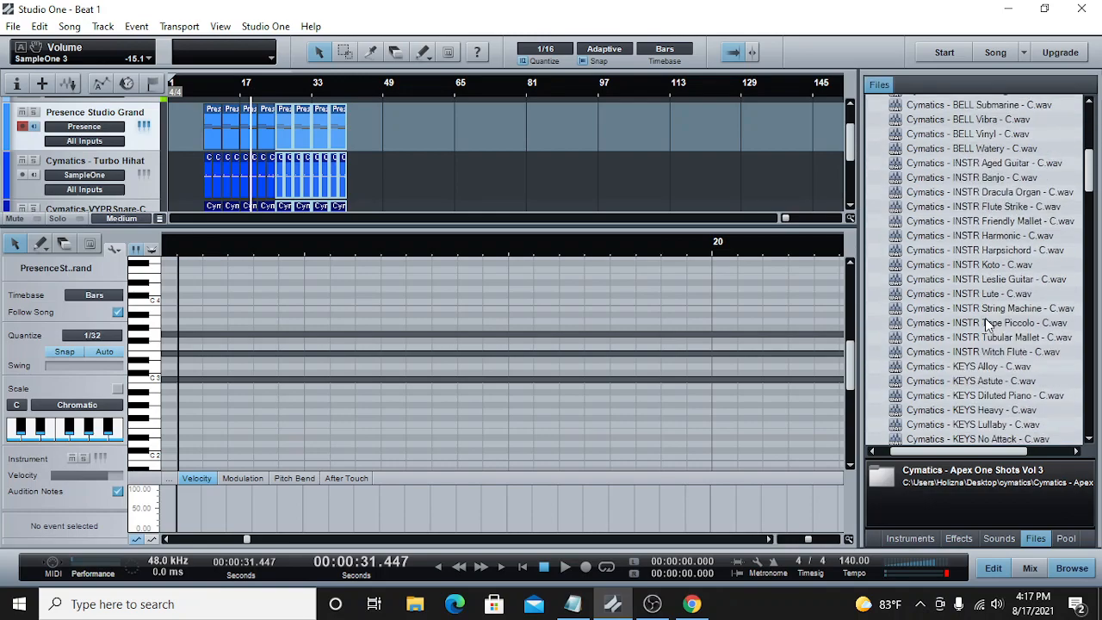
scroll(981, 338, down, 1)
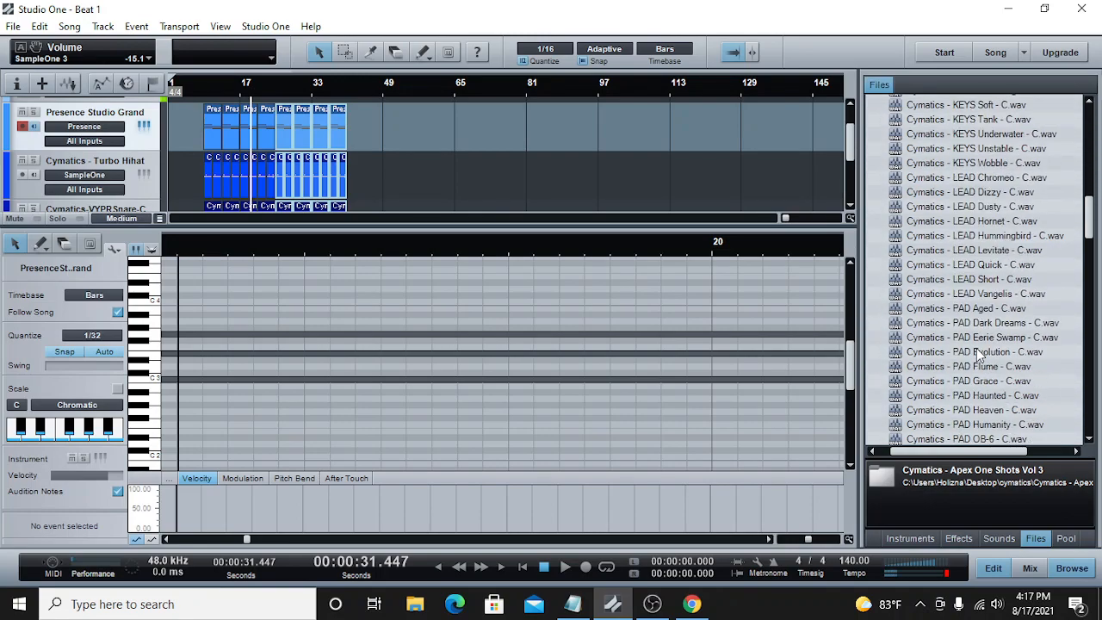
scroll(981, 389, down, 1)
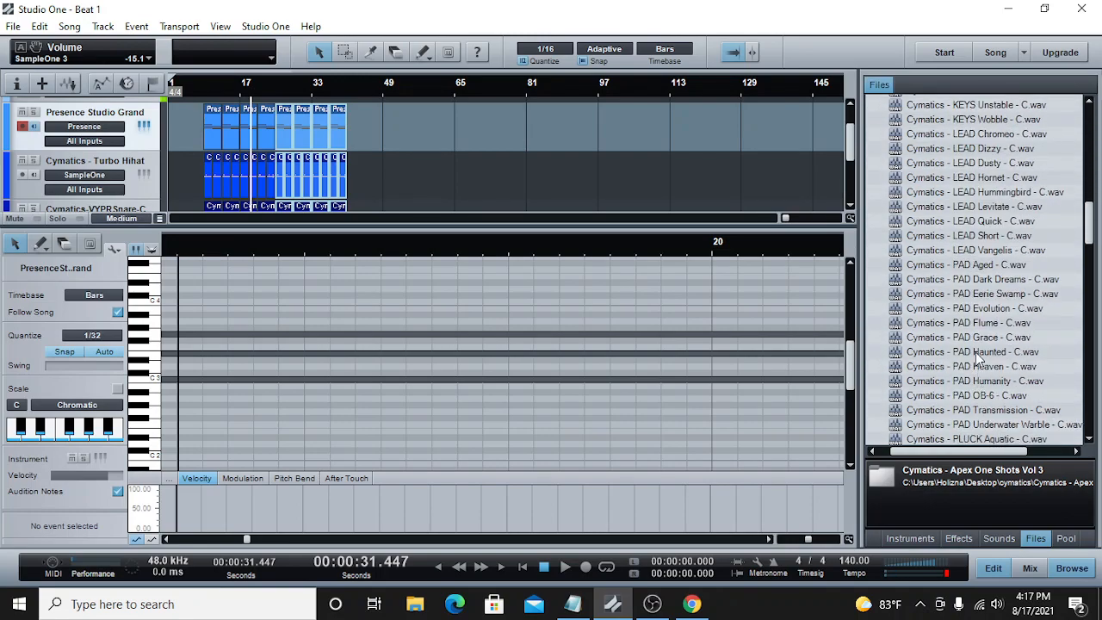
Step: Load Cymatics - PAD Aged - C.wav into a new SampleOne instrument track and close the instrument's window
click(968, 265)
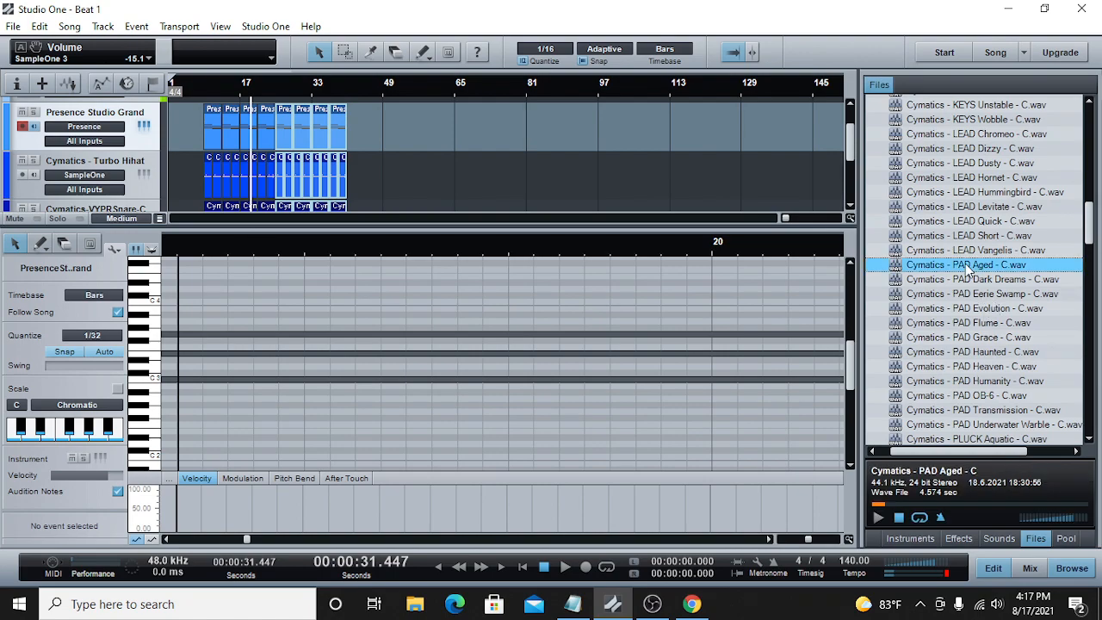
right_click(966, 265)
click(966, 293)
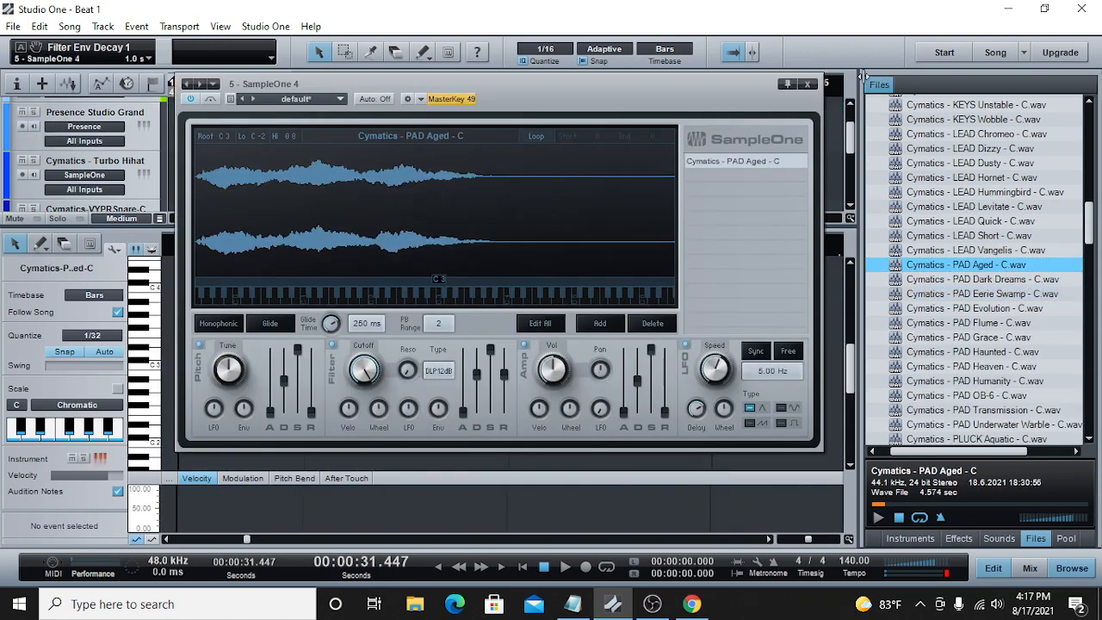
click(813, 87)
Step: Select all Presence Studio Grand piano parts from bar 9 to bar 41 and copy them
drag(467, 117, 192, 113)
click(199, 116)
drag(386, 120, 210, 128)
right_click(211, 127)
click(244, 155)
Step: Paste the copied piano parts onto the Cymatics - PAD Aged - C track at bar 9
click(205, 81)
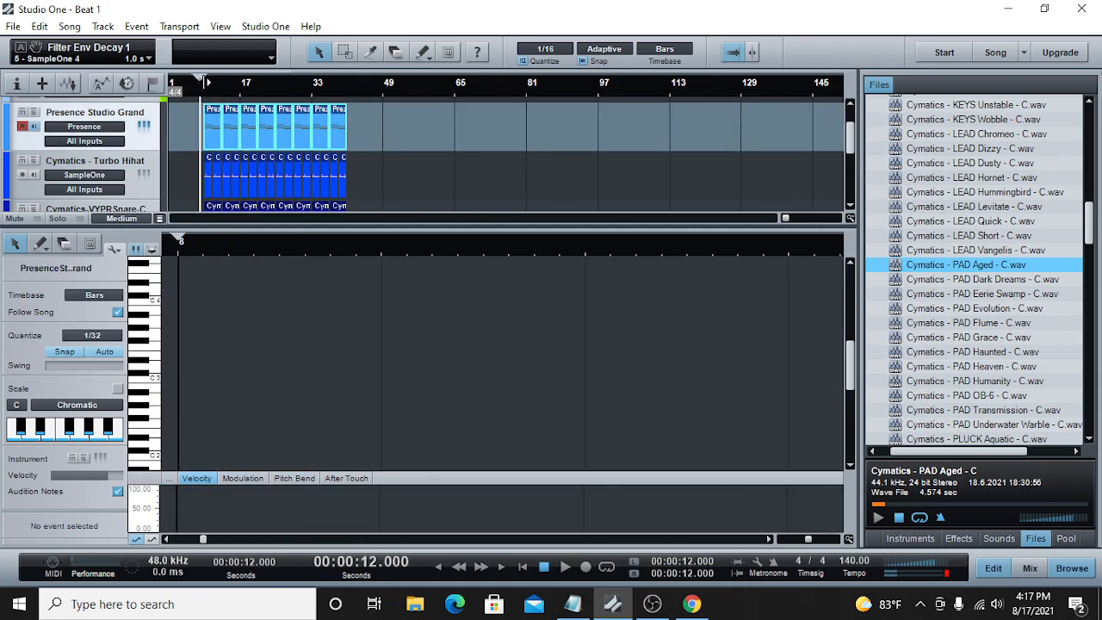
click(204, 84)
scroll(243, 131, down, 5)
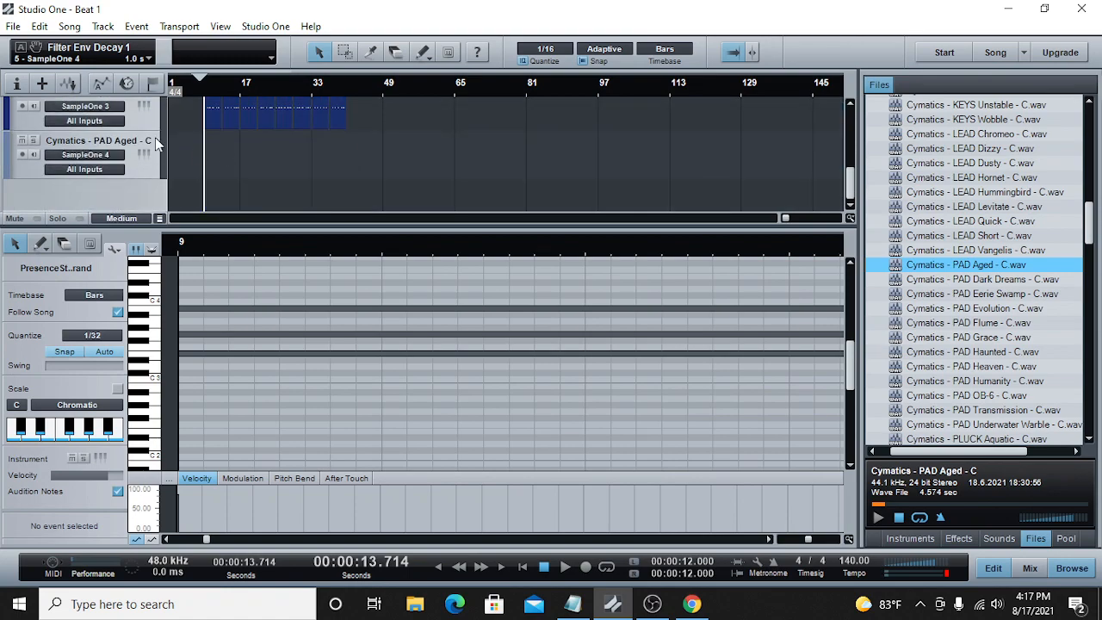
click(155, 137)
right_click(208, 140)
click(276, 299)
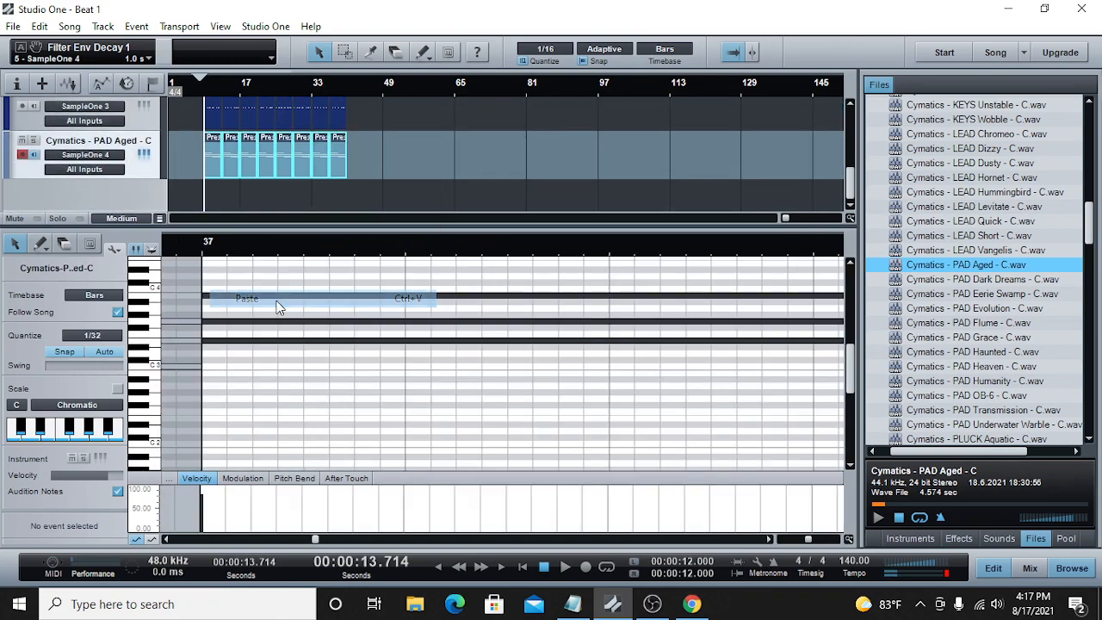
Step: Play the beat with the new pad and lower the pad channel's volume to -24.2 dB
click(564, 567)
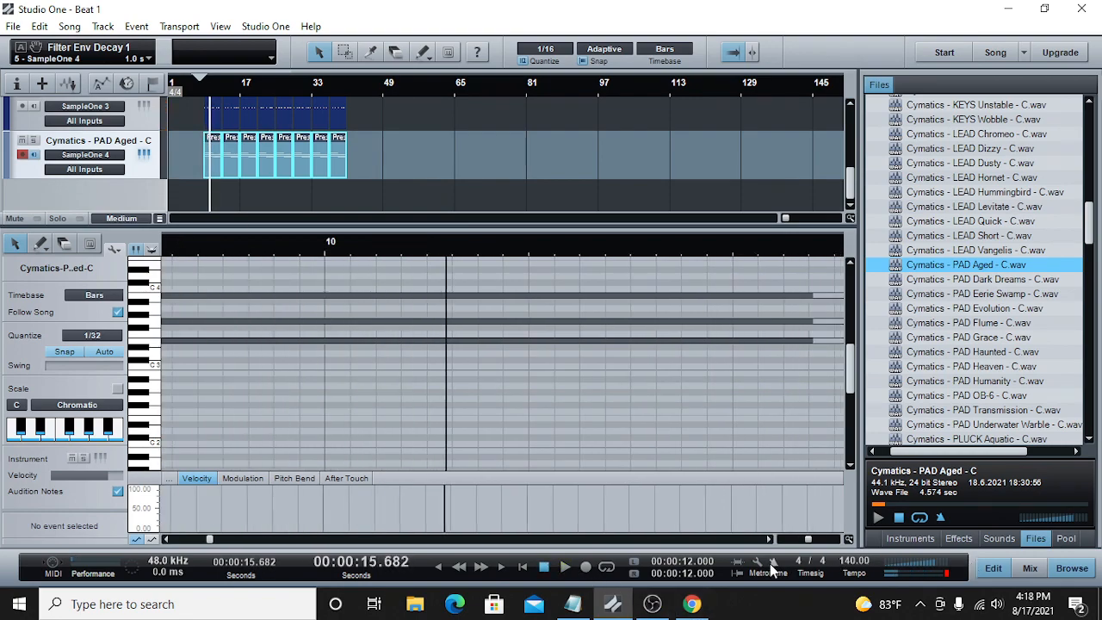
click(1030, 568)
drag(724, 416, 723, 450)
key(space)
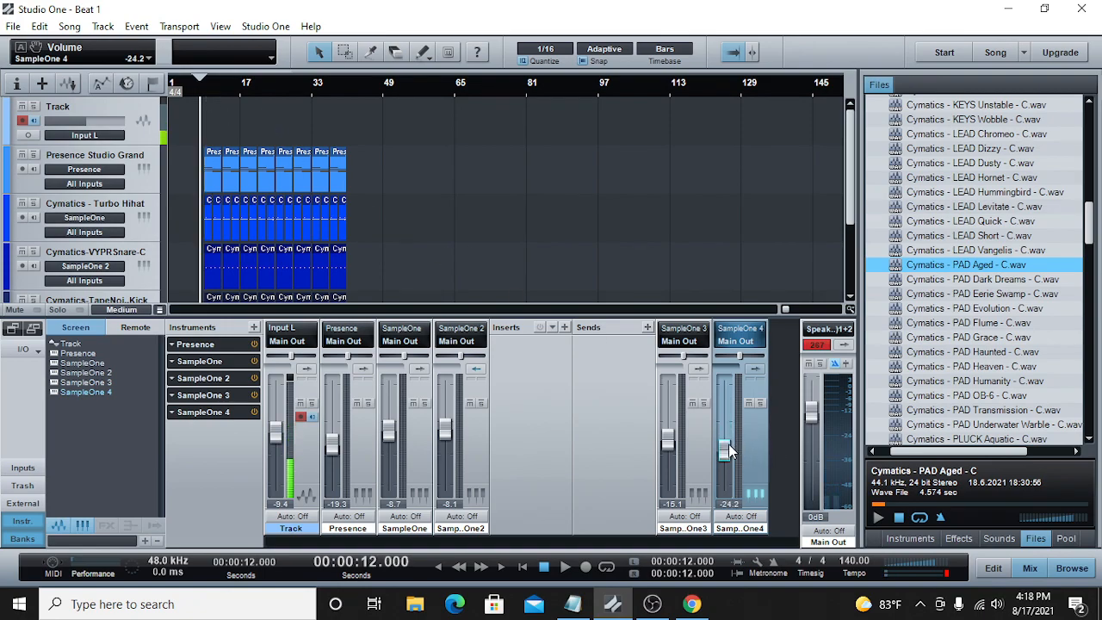
Step: Replay the beat, lower the pad channel's volume to -27.6 dB while listening, and stop playback
click(567, 567)
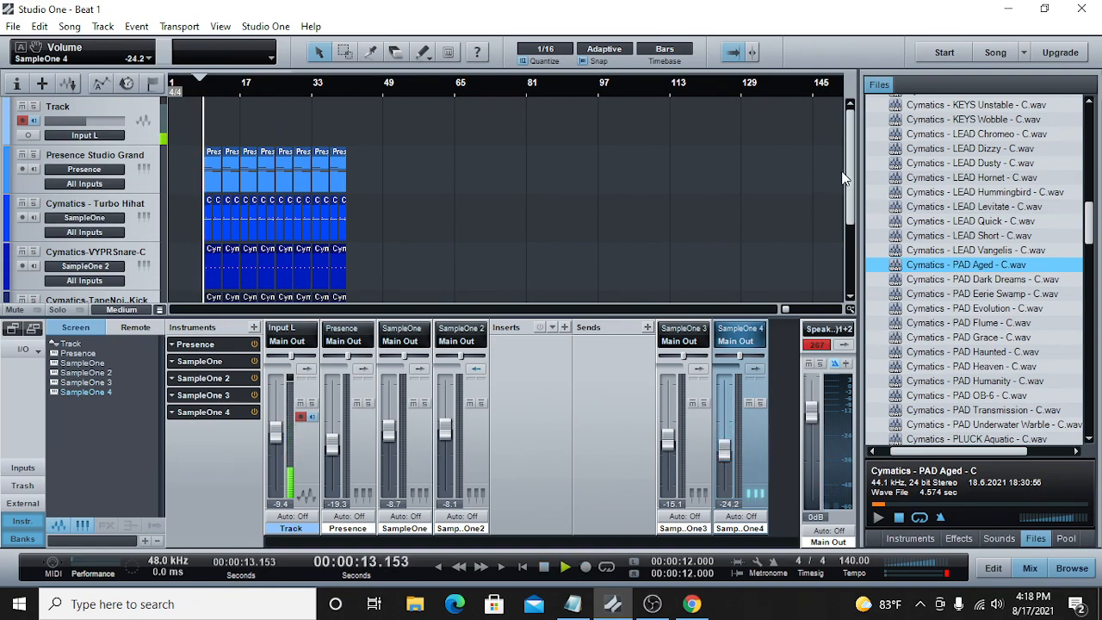
scroll(848, 170, down, 3)
drag(723, 447, 723, 453)
scroll(830, 225, down, 2)
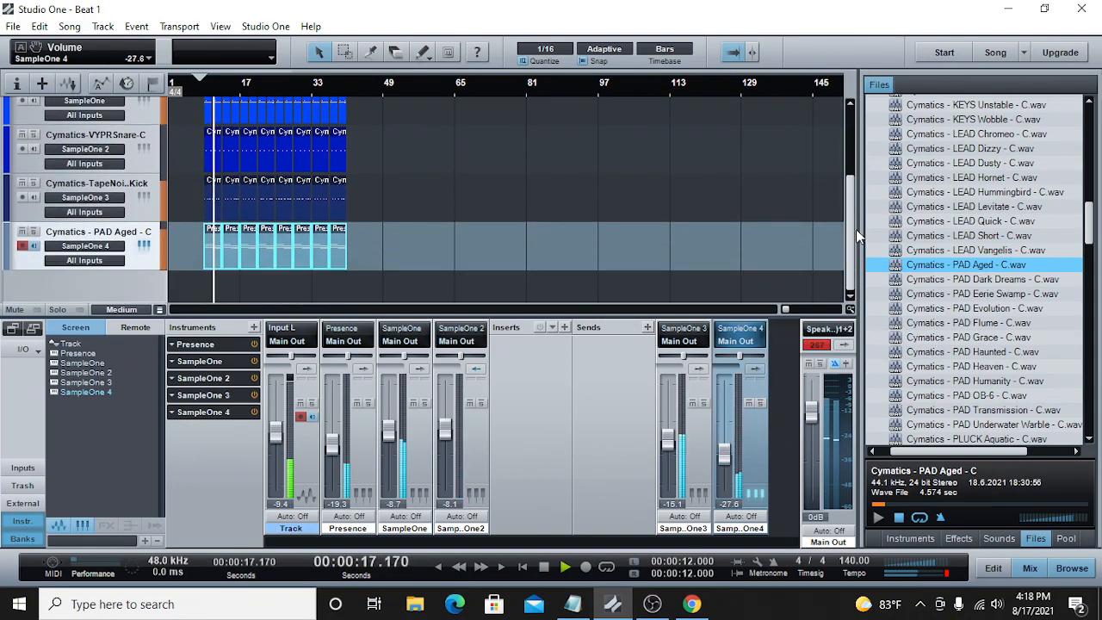
drag(784, 309, 785, 310)
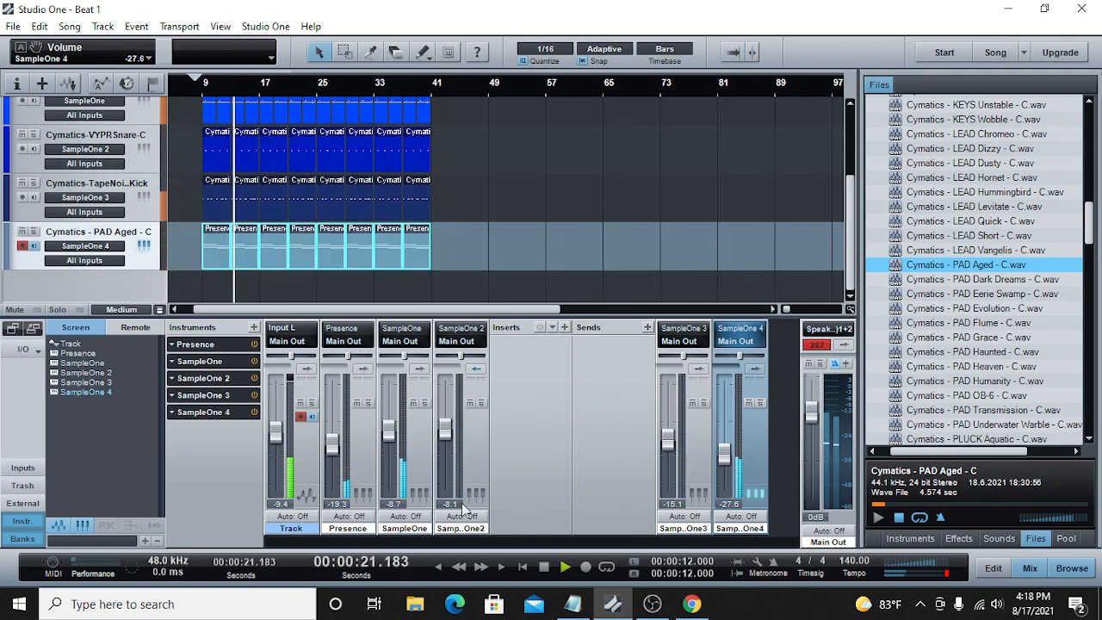
click(535, 567)
Step: Open the pad parts in the note editor, select all their notes and move them down one octave
double_click(302, 253)
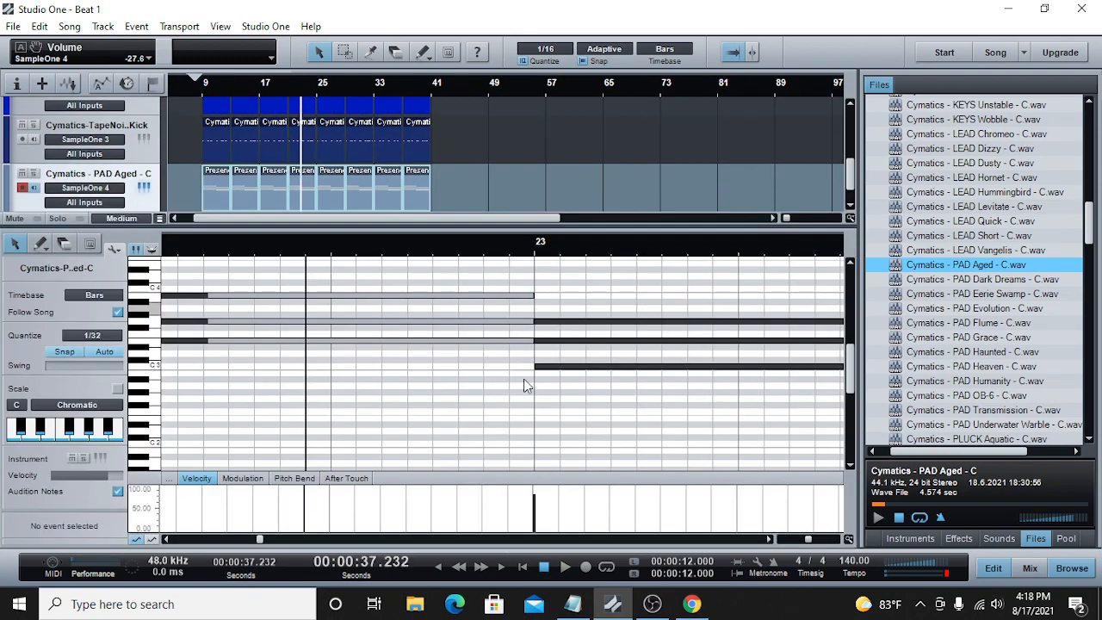
drag(793, 537, 778, 546)
drag(402, 272, 186, 418)
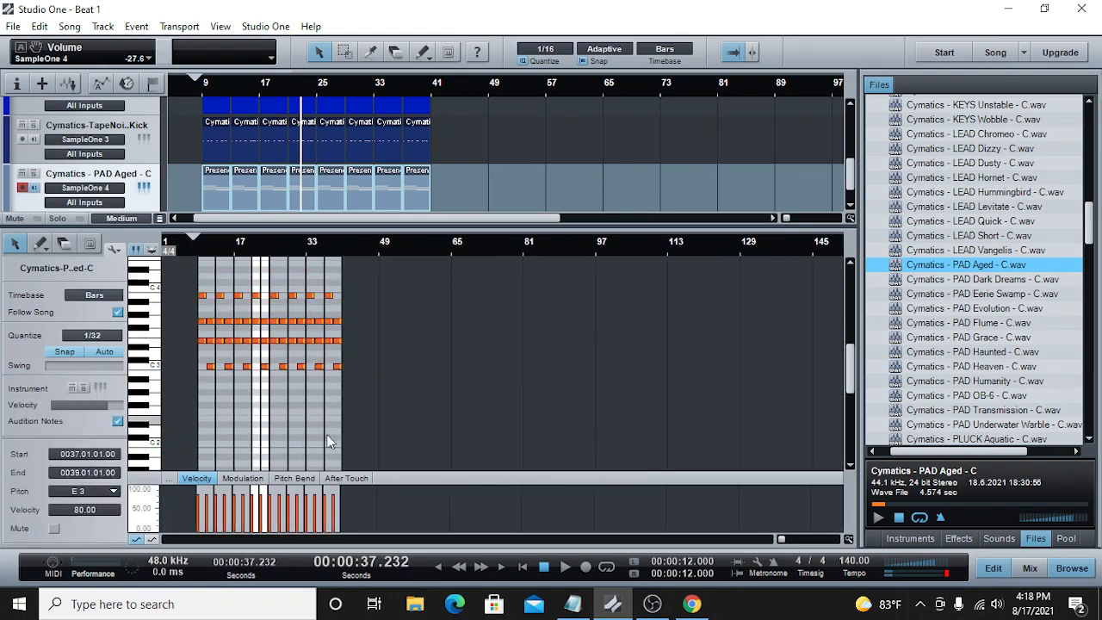
drag(783, 540, 785, 540)
drag(404, 540, 345, 541)
drag(268, 346, 274, 421)
Step: Play the arrangement from bar 8 to hear the transposed pad and save the song
click(253, 242)
click(564, 566)
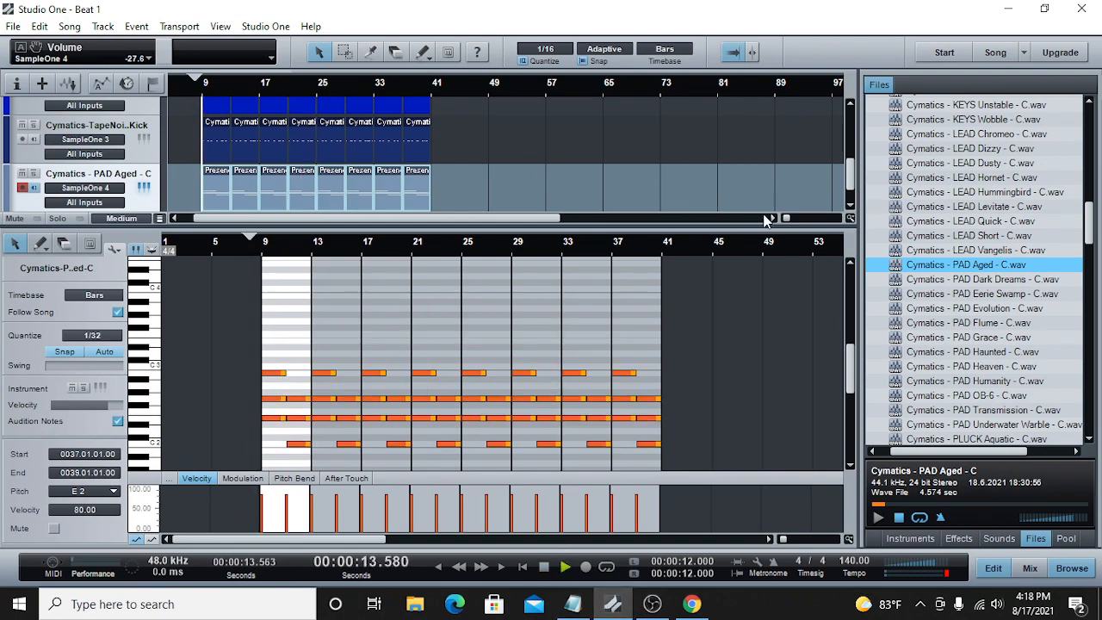
key(ctrl+s)
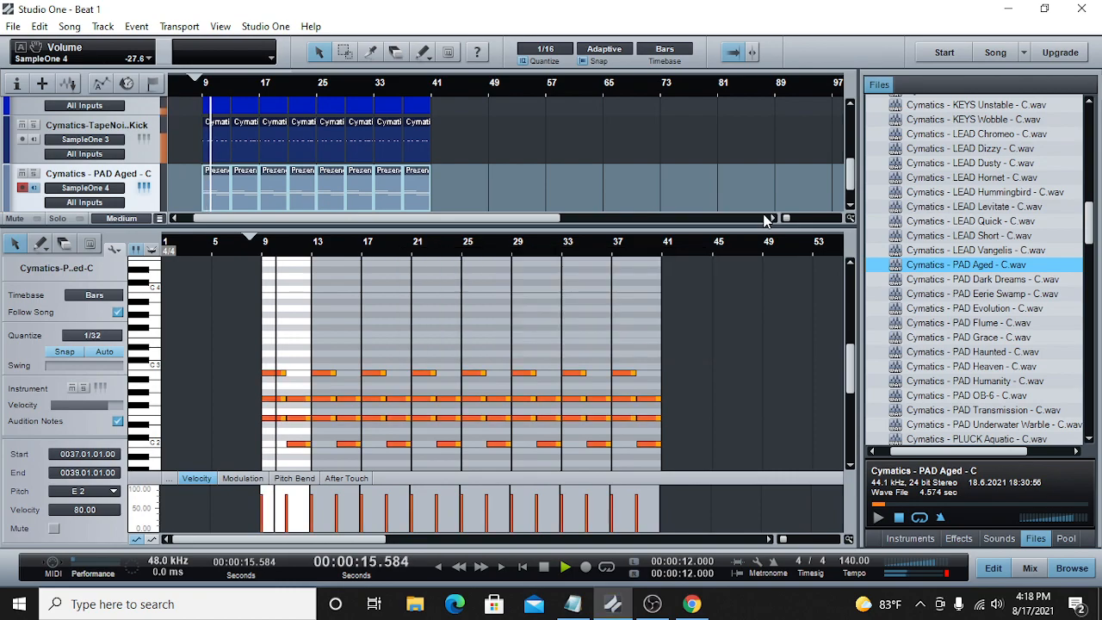
Step: Lower the pad channel's volume to -29.7 dB, mute the piano track, and stop playback after listening
key(F3)
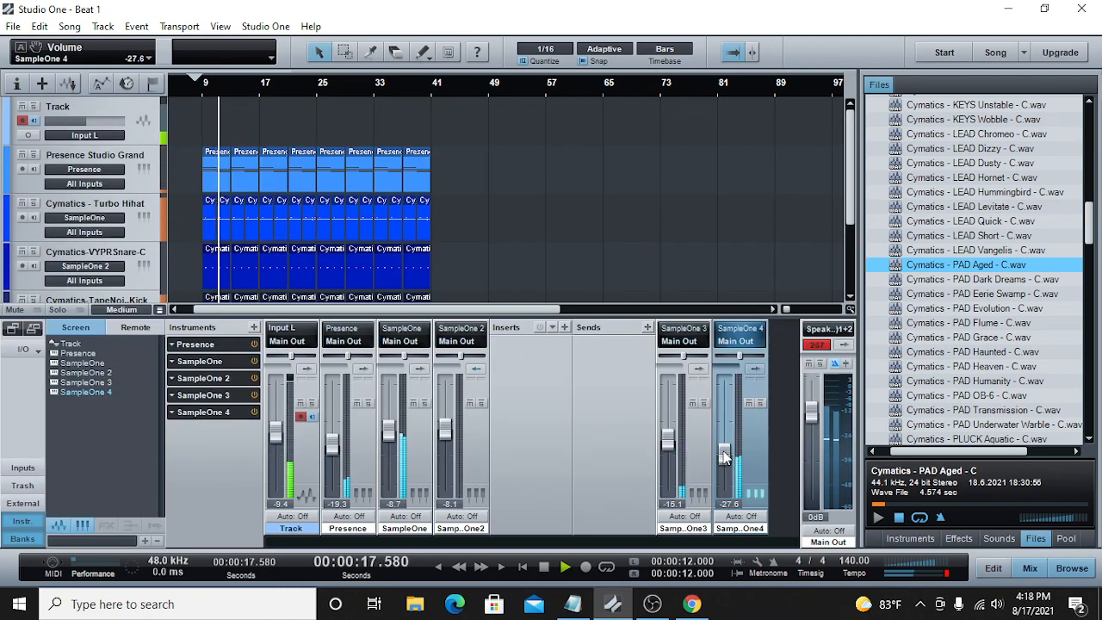
scroll(725, 458, down, 2)
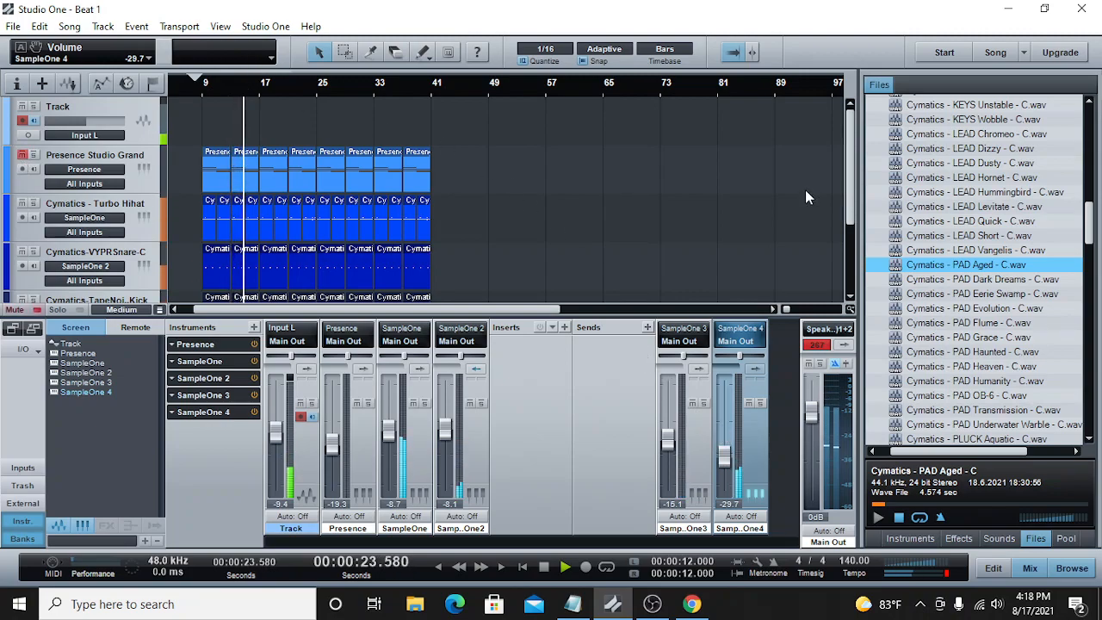
scroll(847, 230, down, 3)
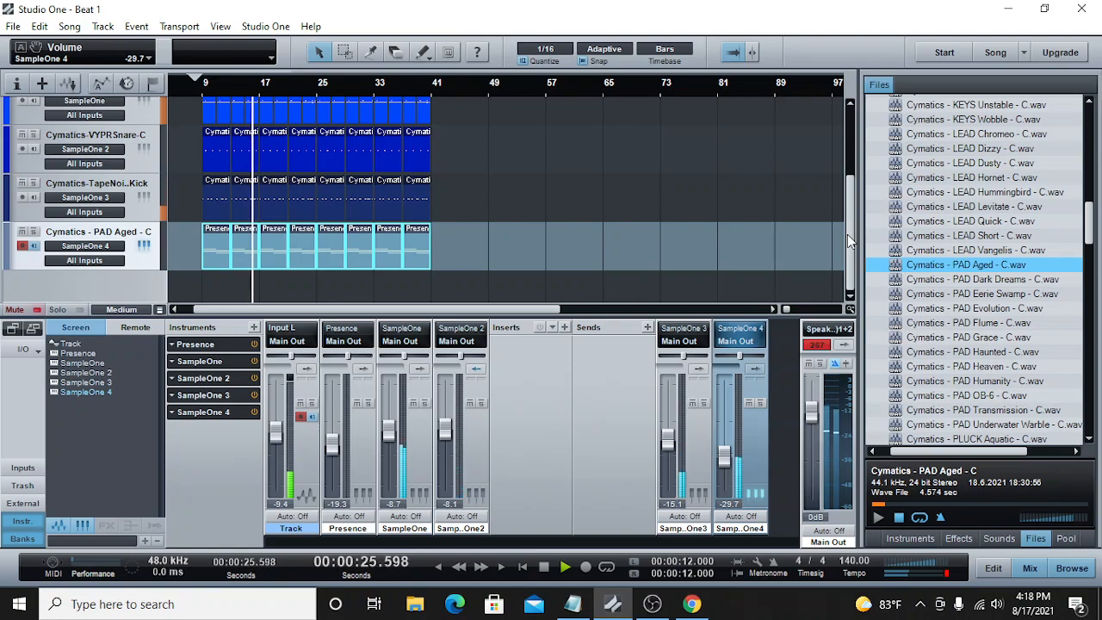
click(544, 567)
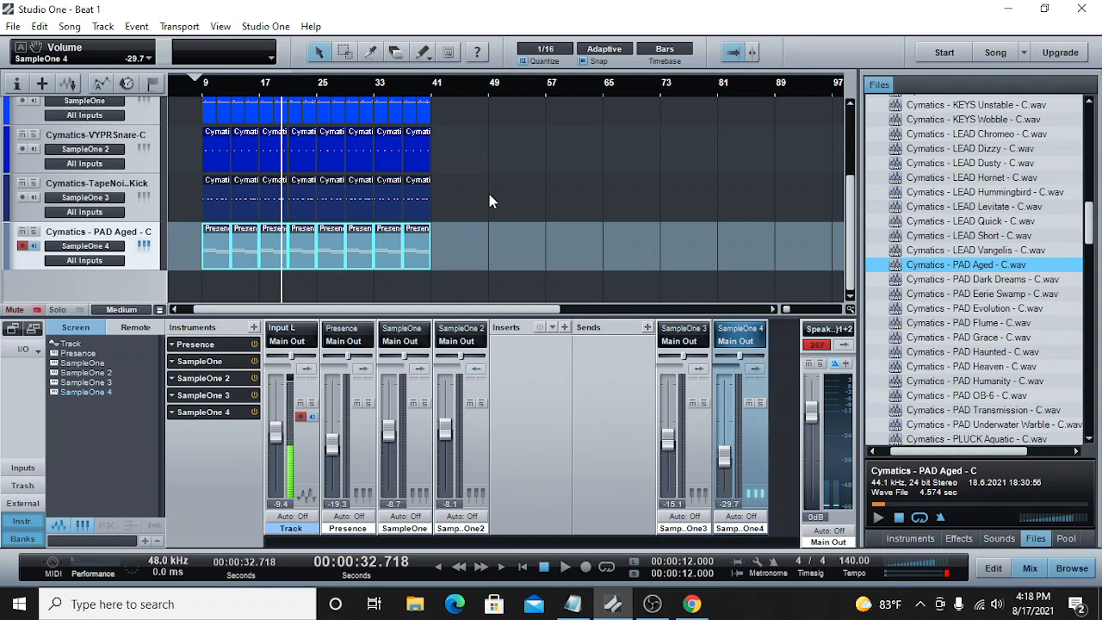
Step: Select all Tape Noise Kick parts from bar 9 to bar 41 and copy them
drag(489, 194, 209, 195)
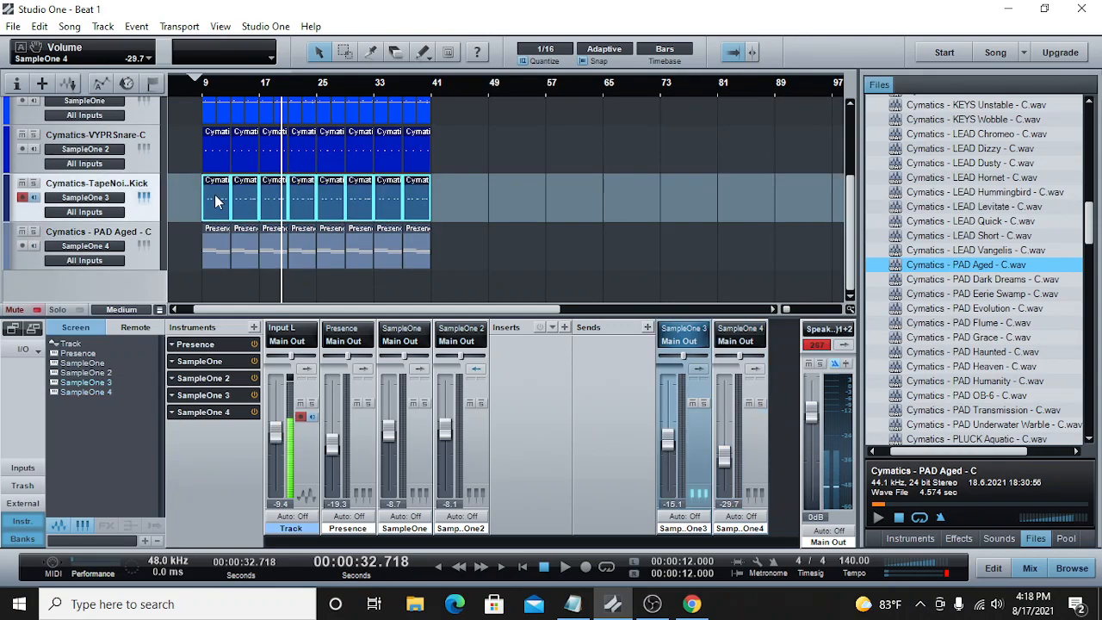
right_click(214, 193)
click(250, 221)
Step: Look through the Apex One Shots Vol 3 samples and collapse the folder
scroll(932, 251, up, 5)
scroll(933, 251, up, 4)
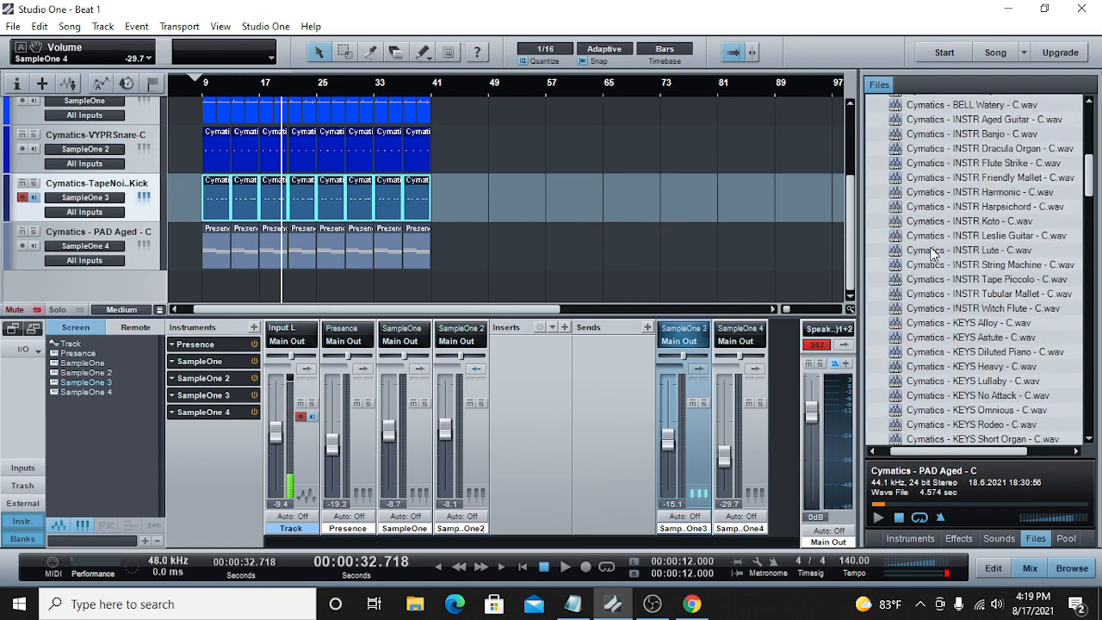
scroll(932, 251, up, 2)
scroll(932, 252, down, 6)
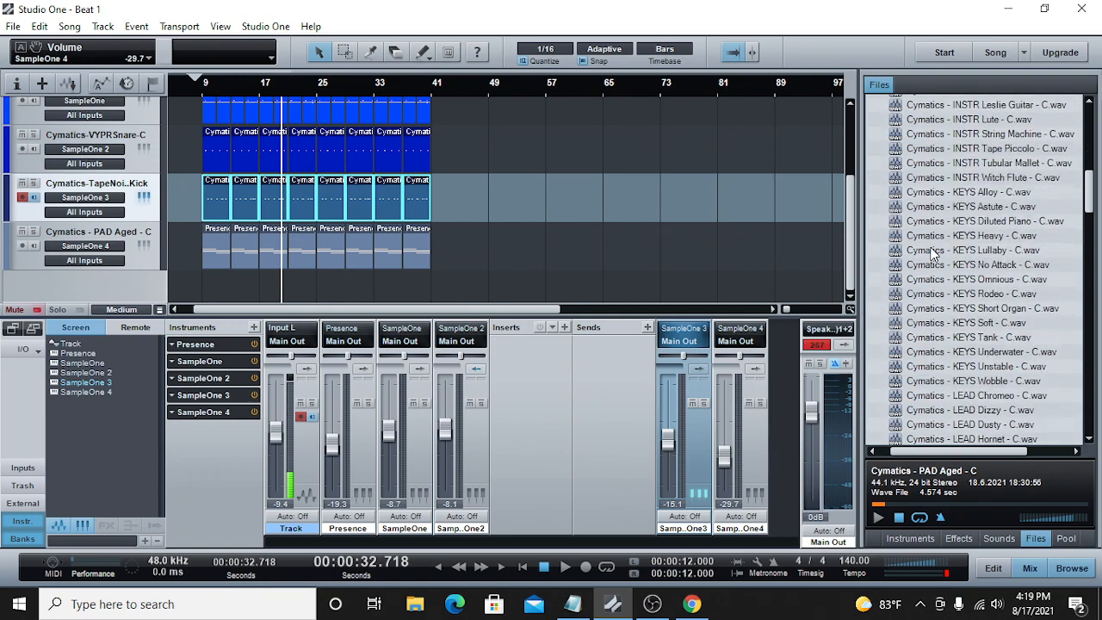
scroll(932, 251, down, 7)
scroll(932, 251, up, 20)
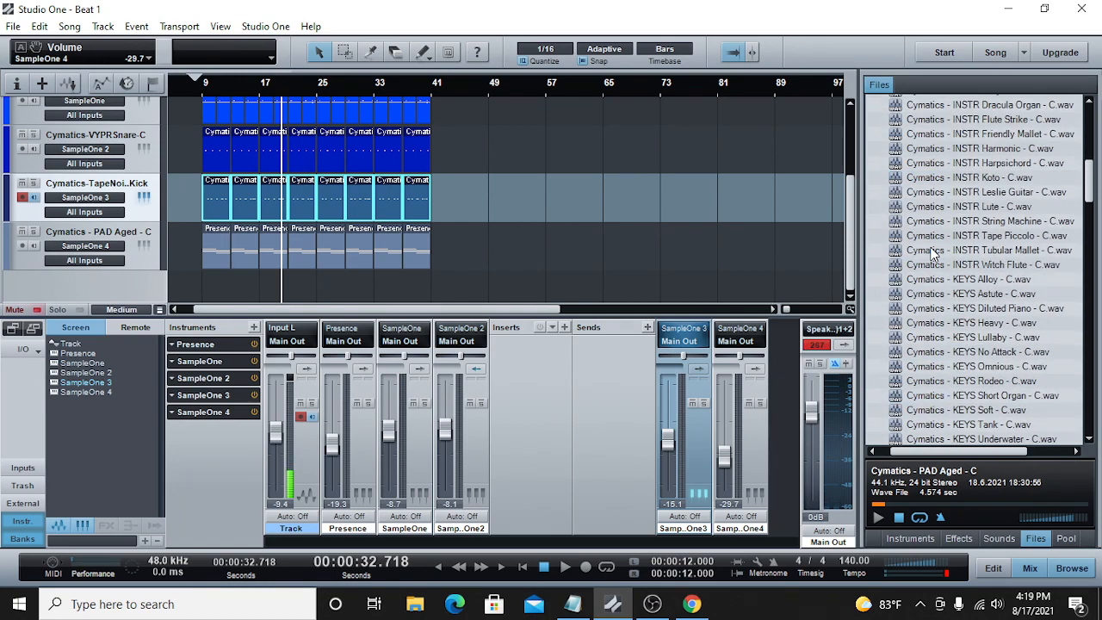
click(873, 236)
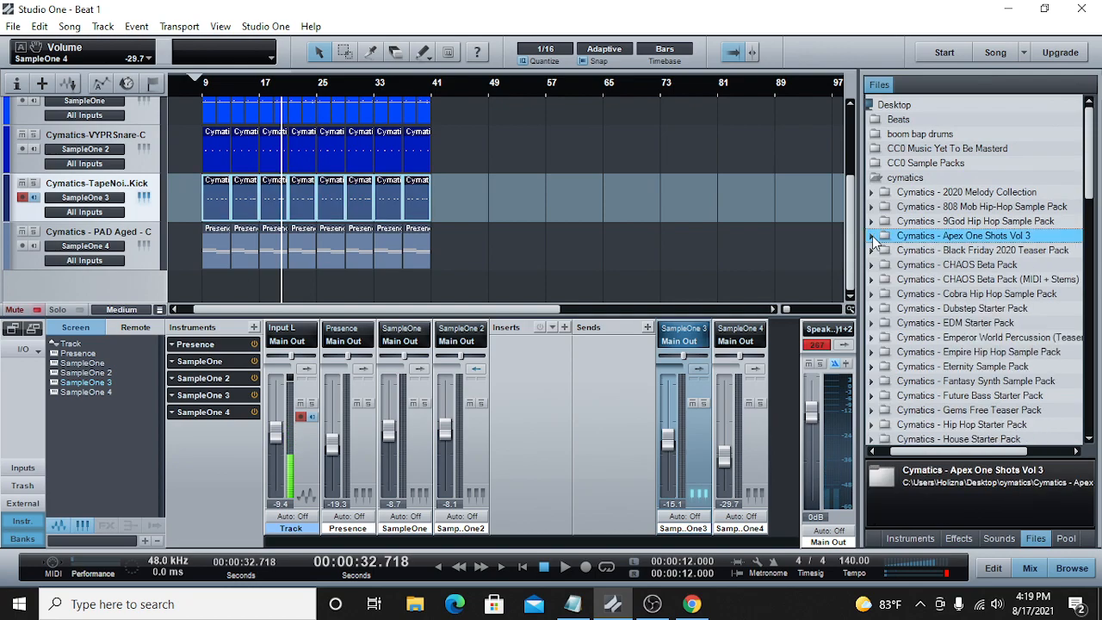
Step: Browse the cymatics sample packs and collapse the Xfer Serum Starter Pack and ZODIAC Beta Pack folders
drag(986, 456, 960, 449)
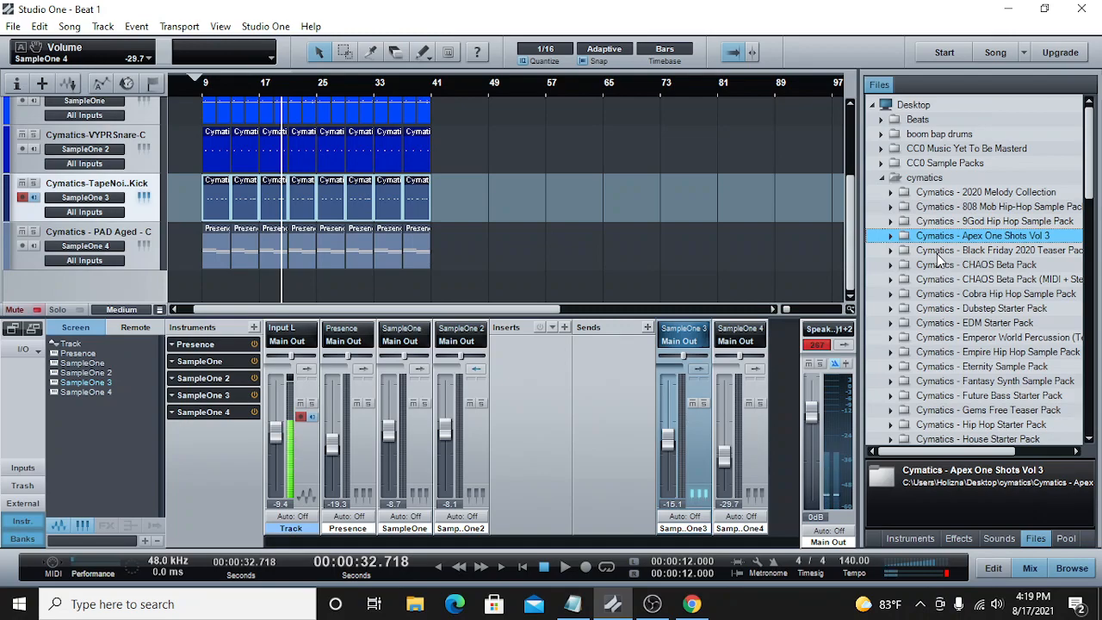
scroll(938, 260, down, 3)
scroll(938, 259, down, 5)
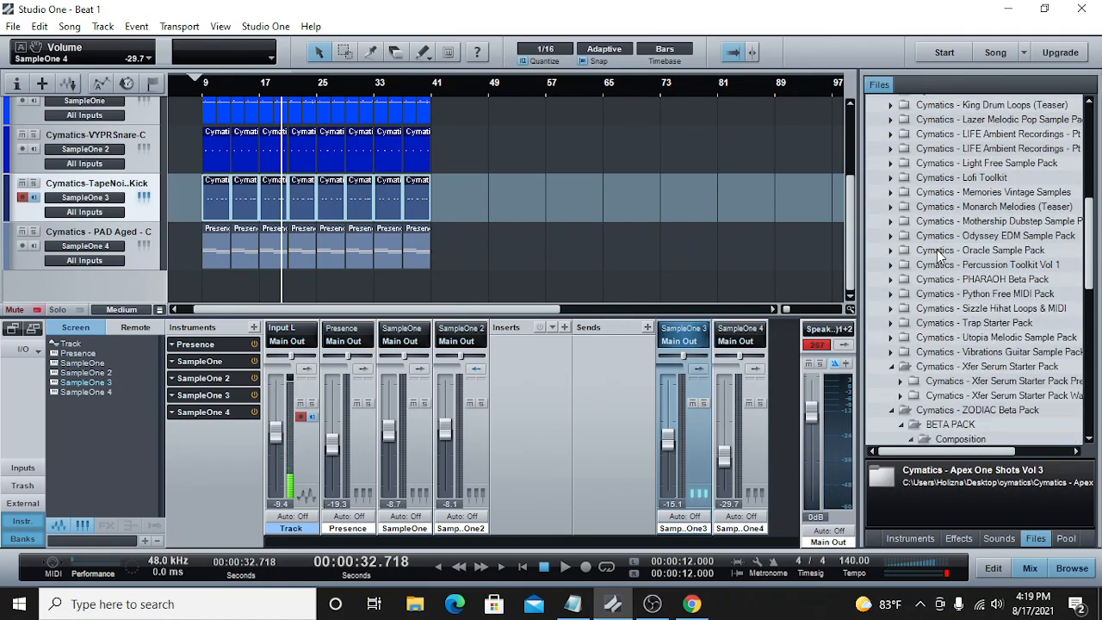
scroll(938, 255, down, 2)
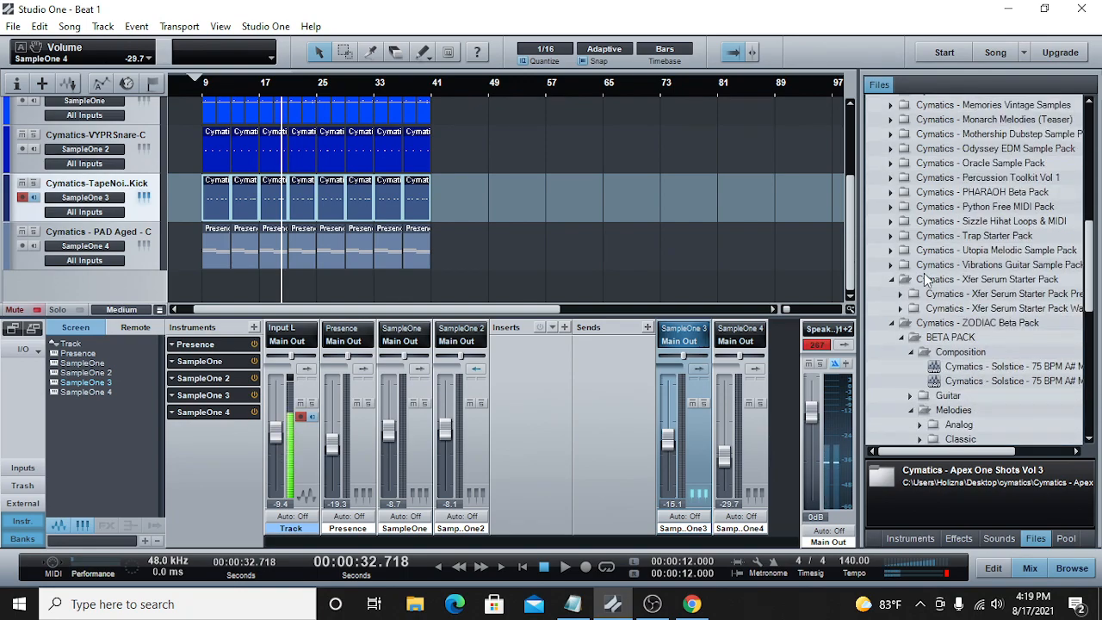
click(893, 284)
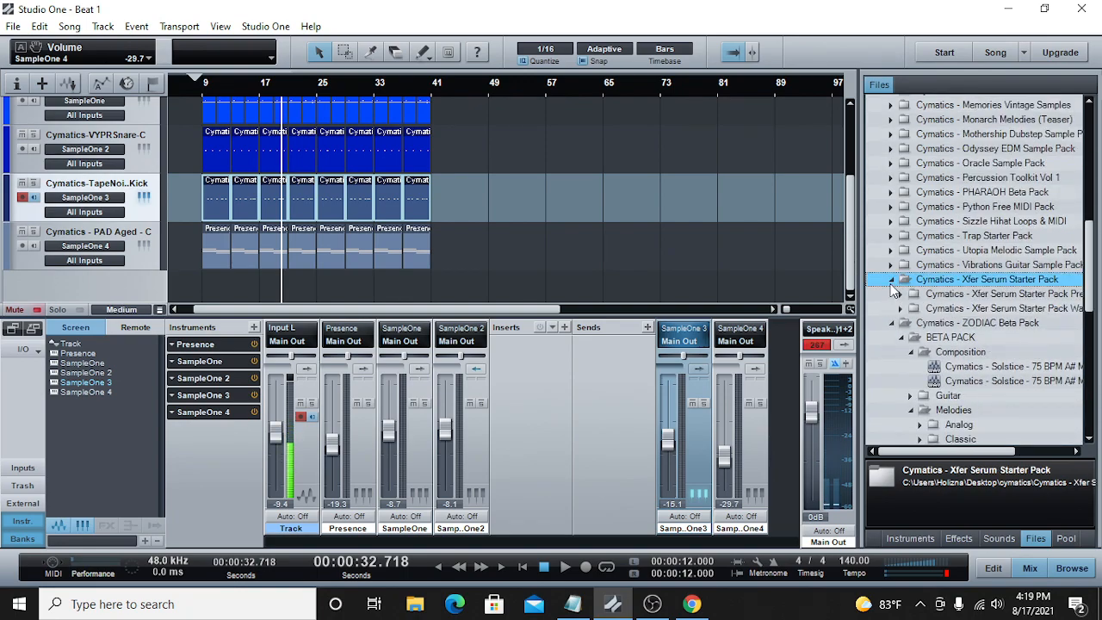
click(891, 281)
click(893, 296)
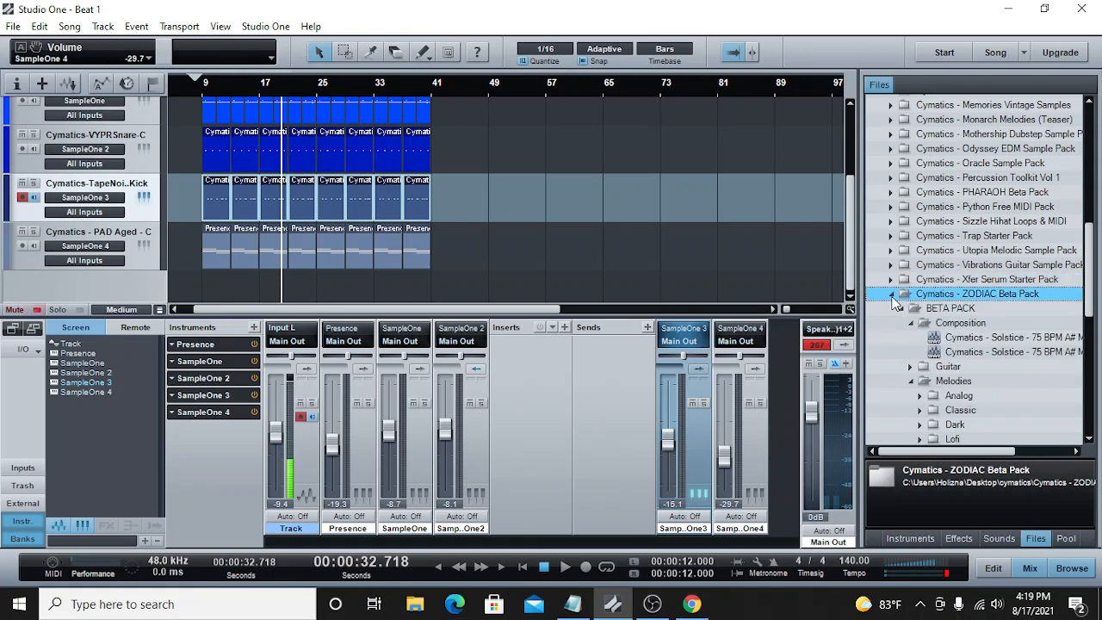
click(892, 294)
scroll(920, 287, up, 2)
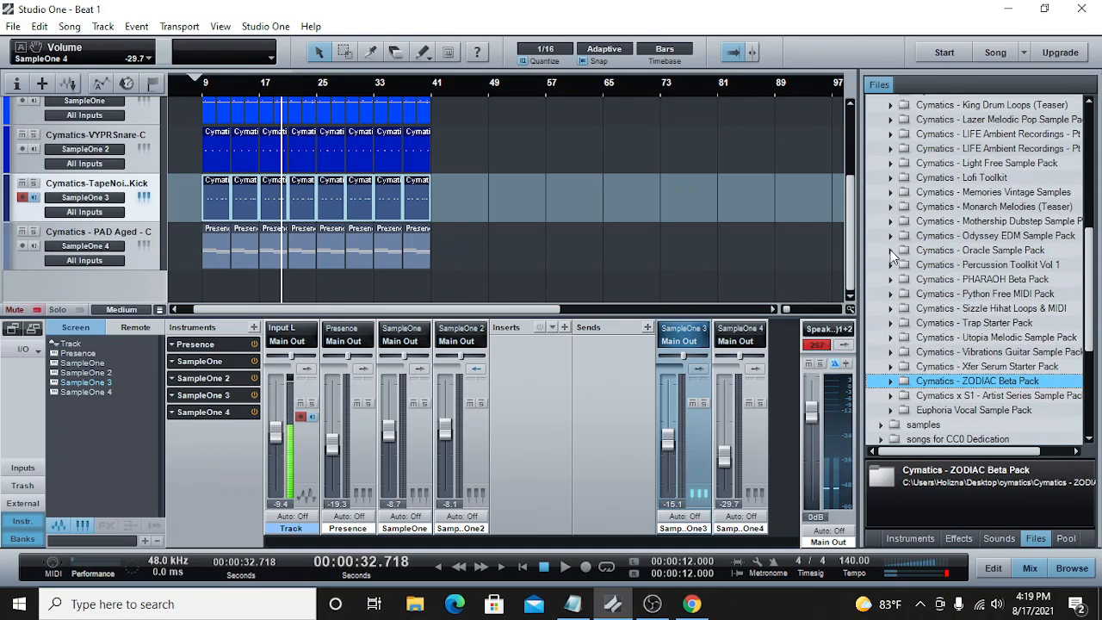
Step: Open the 808s folder of the Oracle Sample Pack and audition Oracle 808 2 - C and Oracle 808 4 - C
click(890, 250)
click(900, 267)
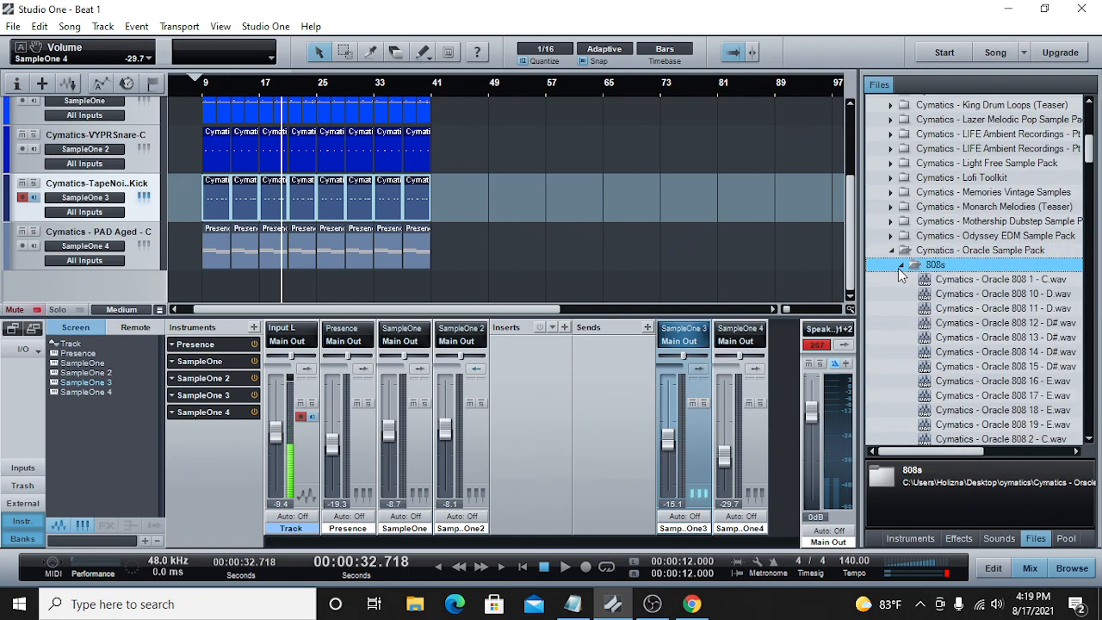
drag(966, 459, 981, 459)
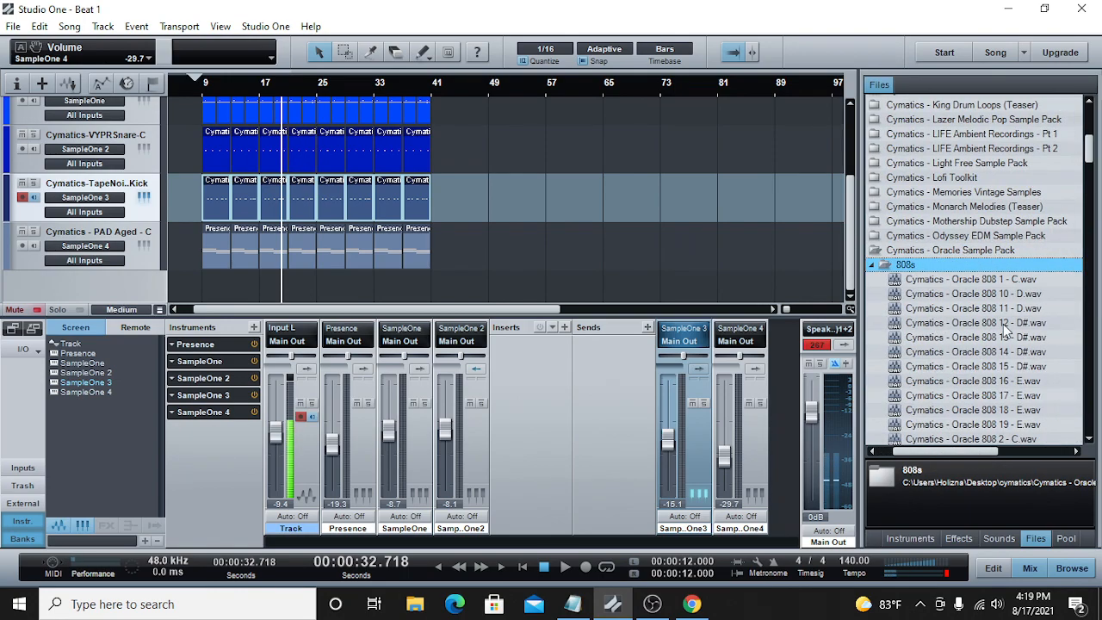
scroll(1005, 332, down, 2)
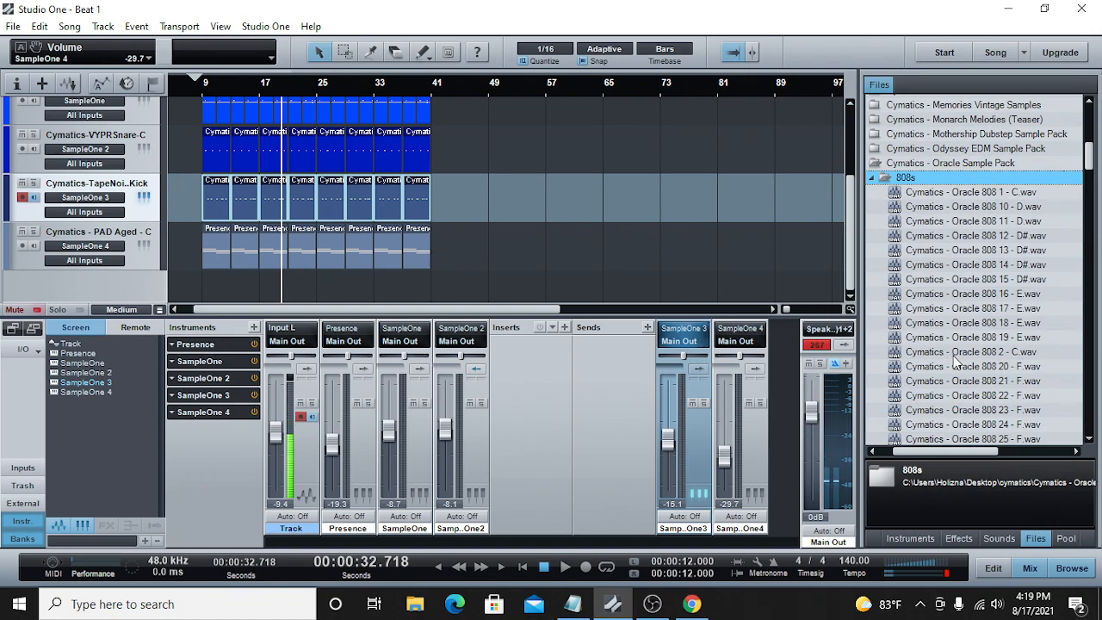
click(973, 352)
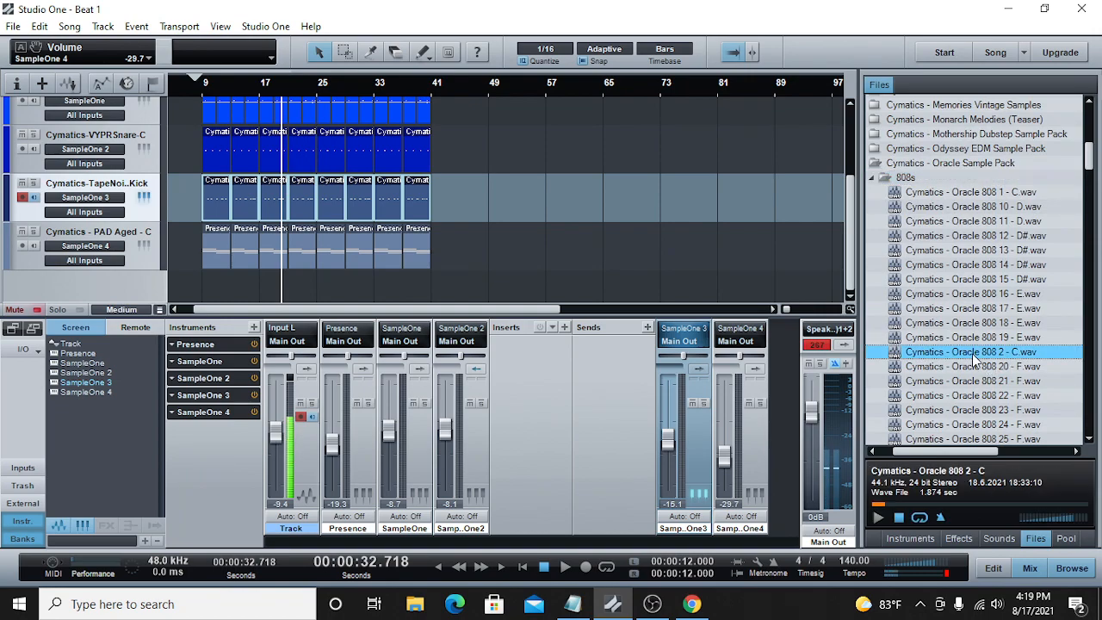
click(877, 518)
click(884, 513)
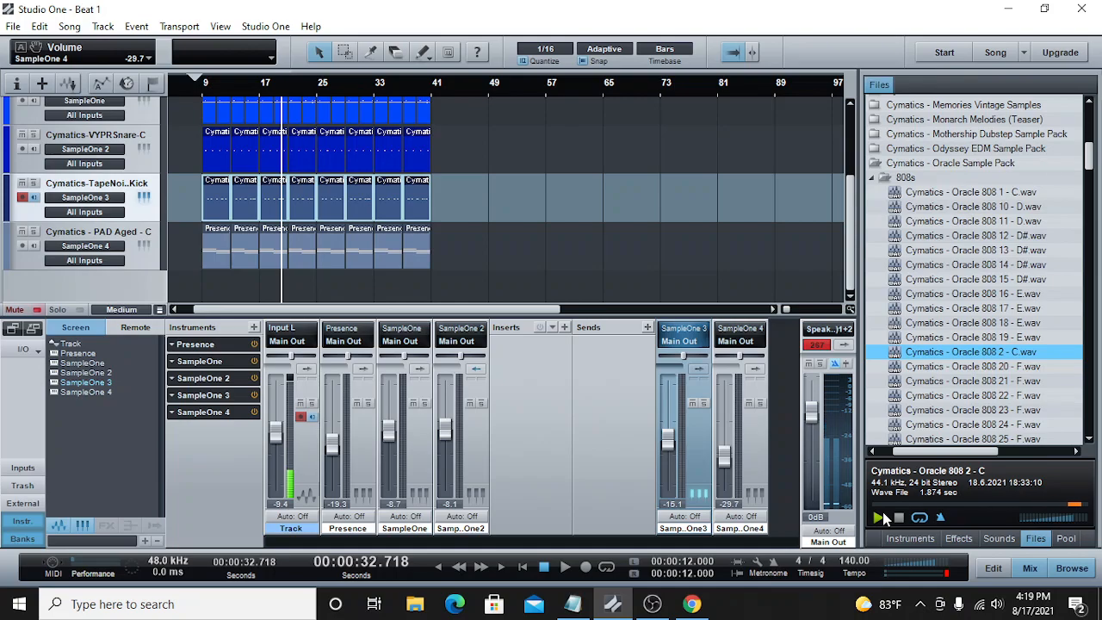
click(900, 518)
scroll(941, 363, down, 5)
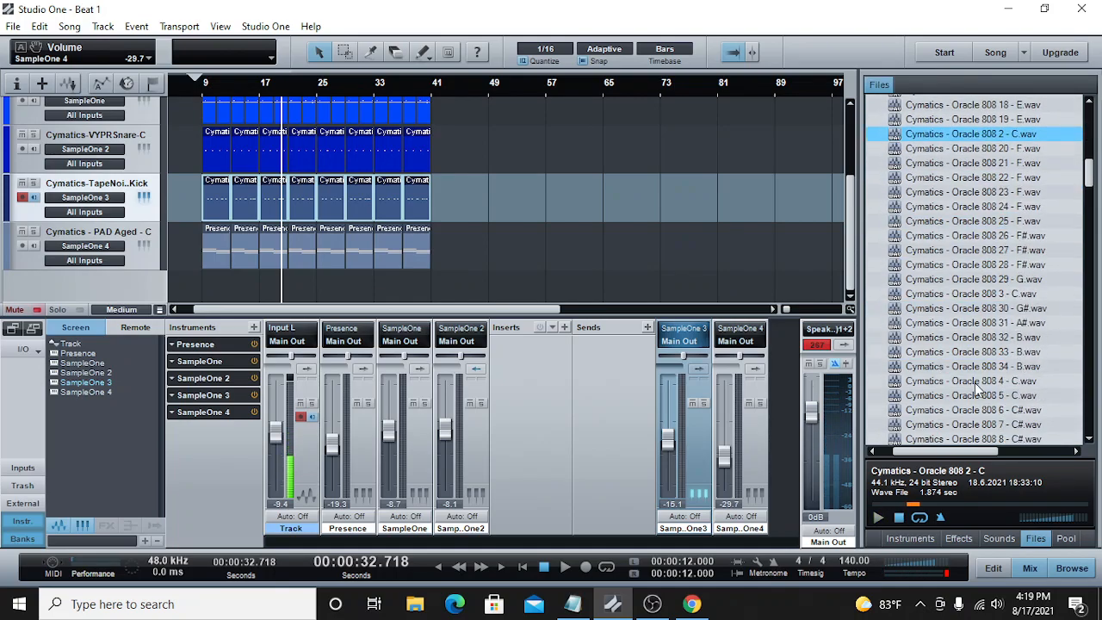
click(985, 383)
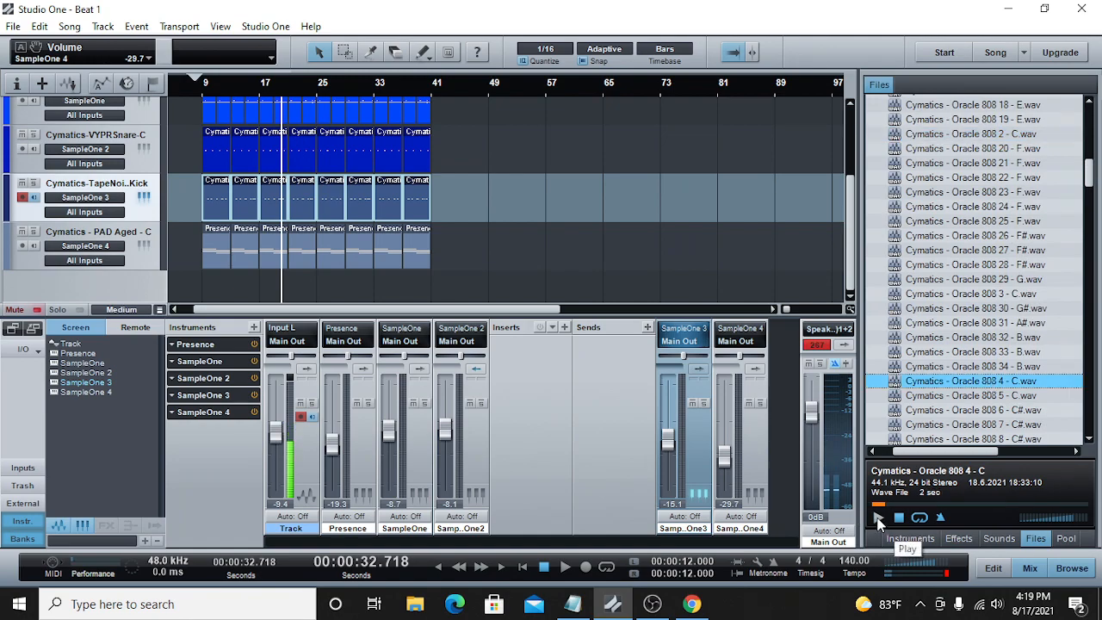
click(878, 520)
Step: Send Oracle 808 5 - C.wav to a new SampleOne and lower its channel volume to -26.9 dB
click(957, 395)
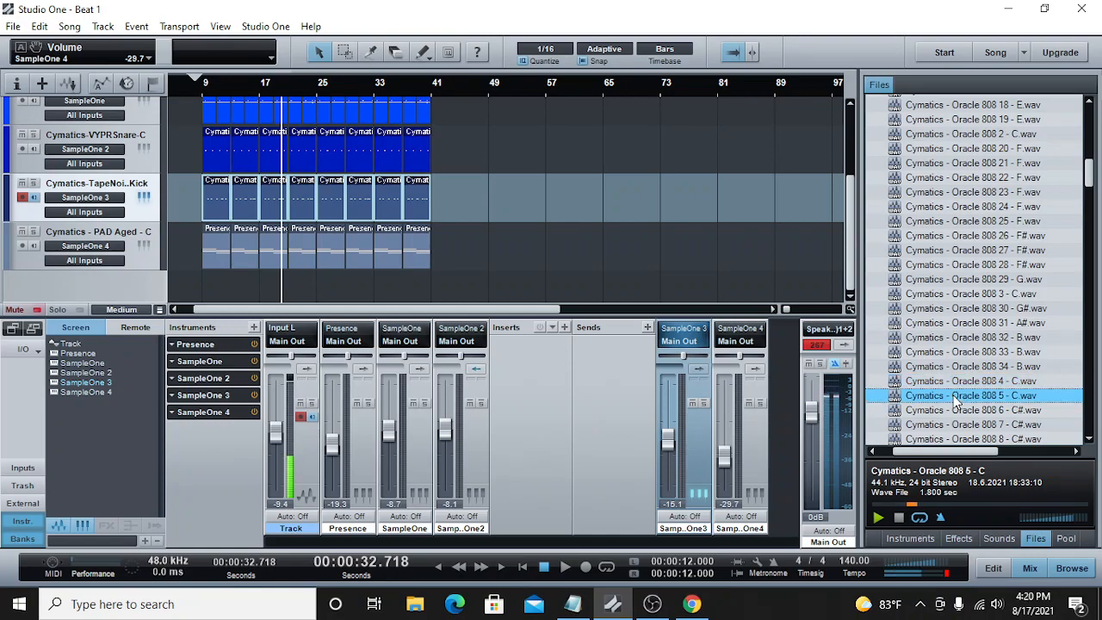
right_click(955, 399)
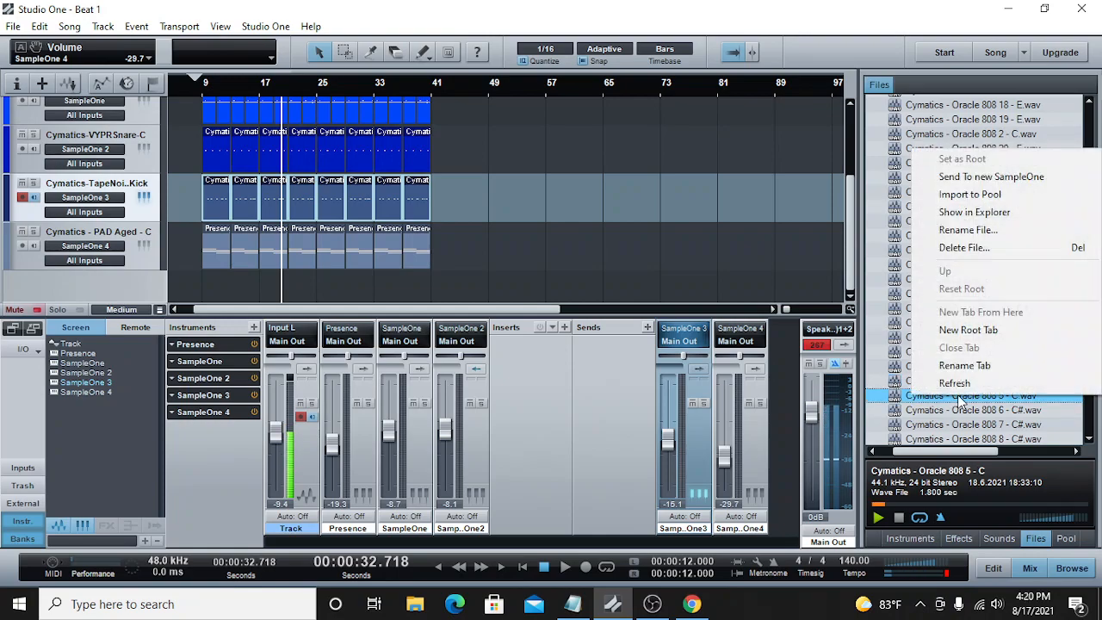
click(958, 177)
click(817, 93)
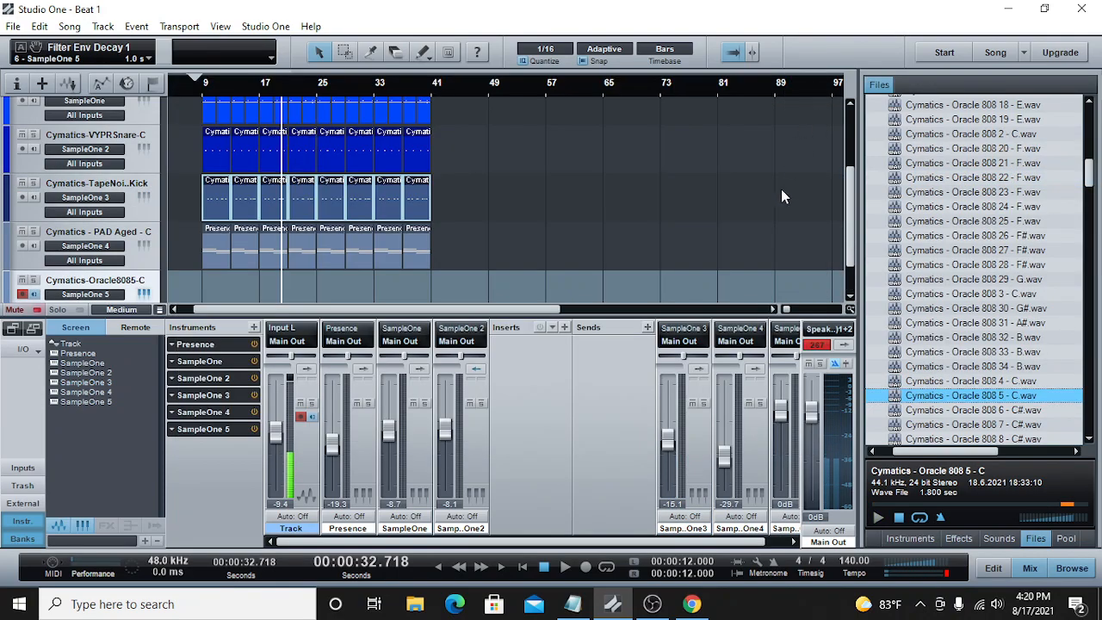
scroll(737, 529, right, 2)
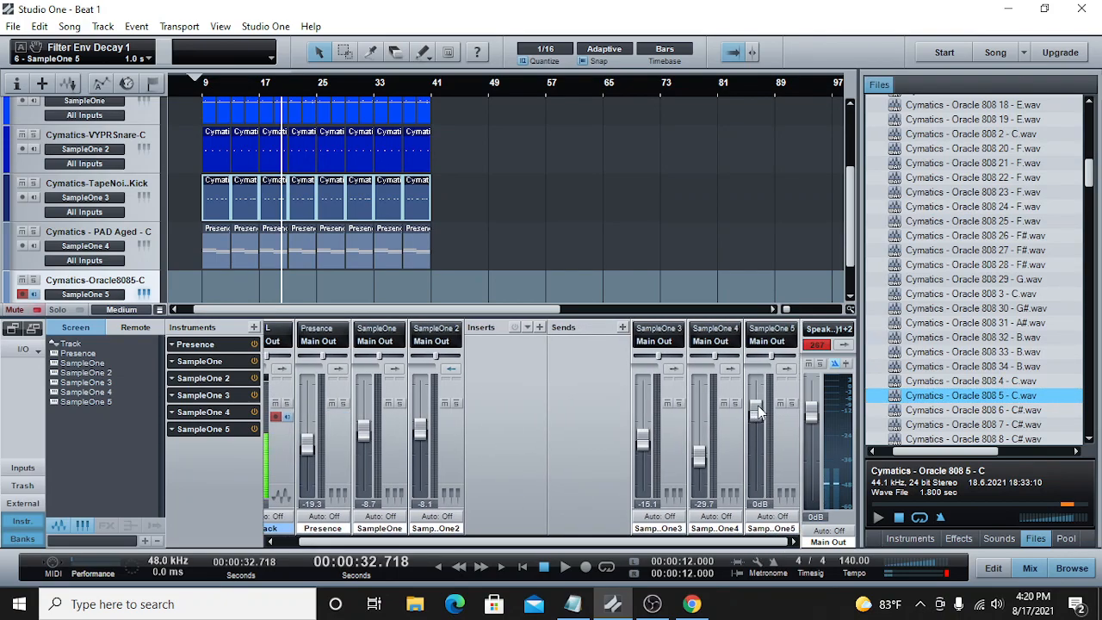
drag(757, 411, 756, 454)
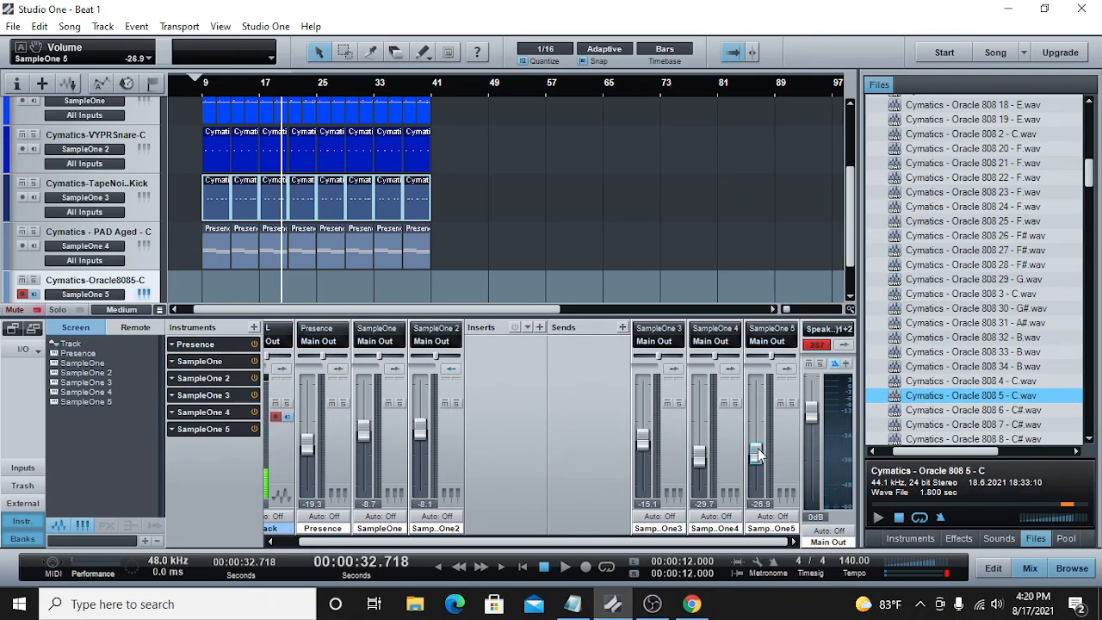
Step: Paste the copied Tape Noise Kick parts onto the Oracle 808 track starting at bar 9
click(204, 94)
scroll(243, 253, down, 2)
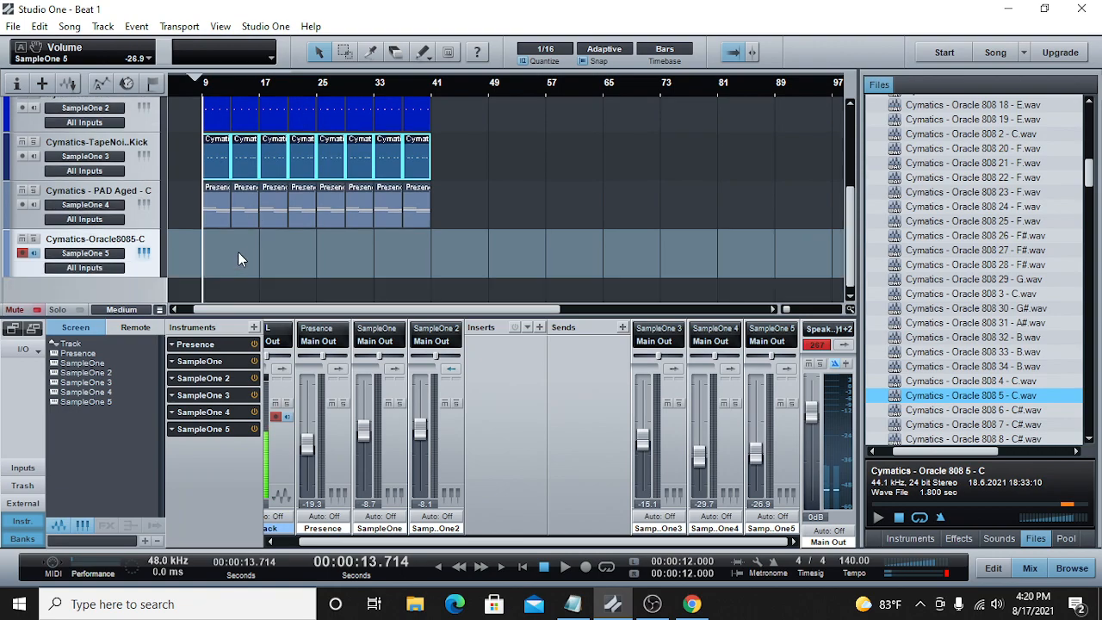
right_click(220, 237)
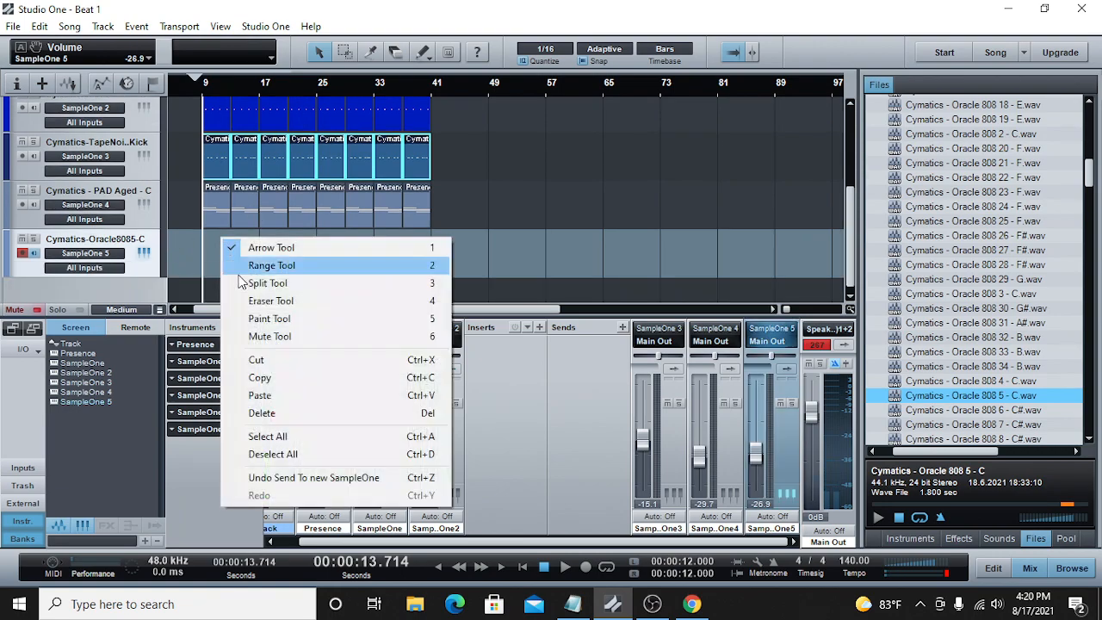
click(267, 391)
Step: Play the arrangement from bar 9, briefly soloing the Oracle 808 track, and open its first part in the note editor
click(564, 568)
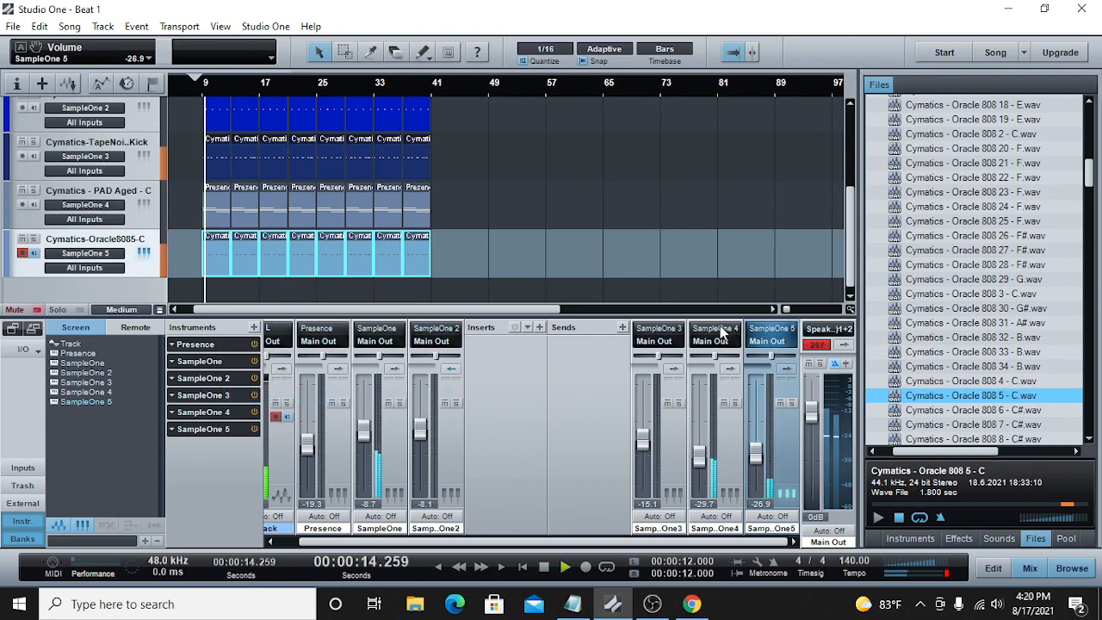
drag(782, 308, 782, 307)
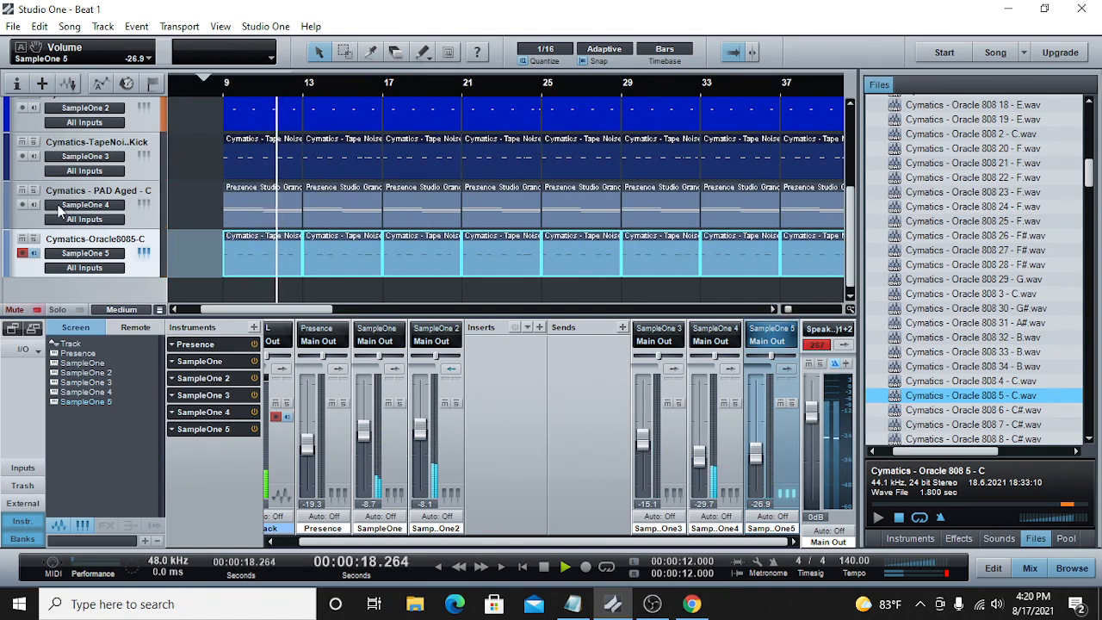
key(s)
double_click(270, 254)
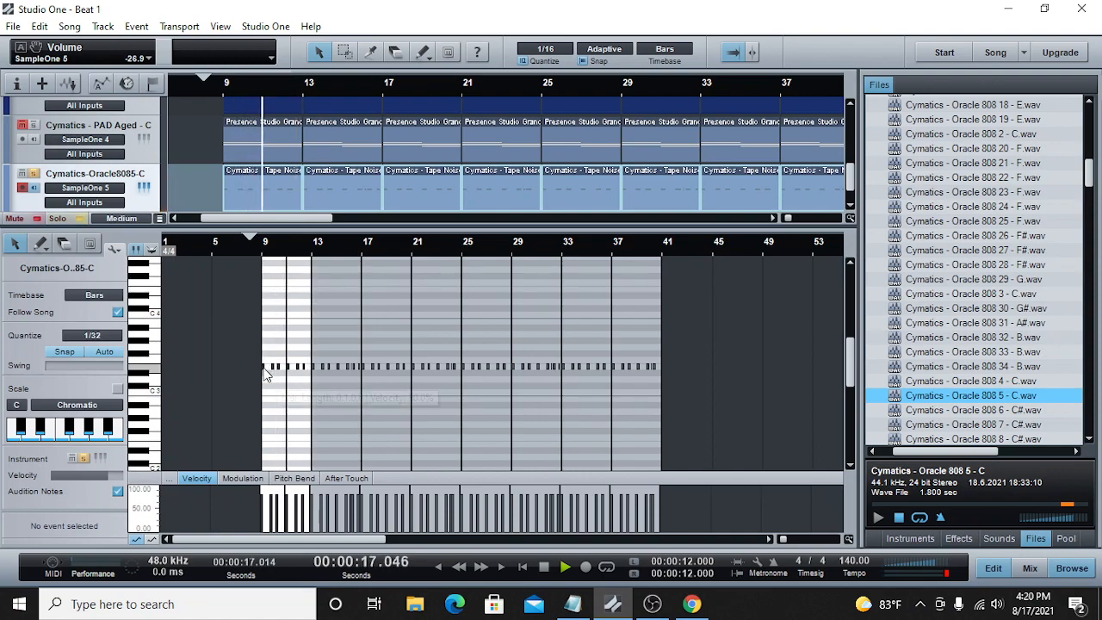
click(250, 244)
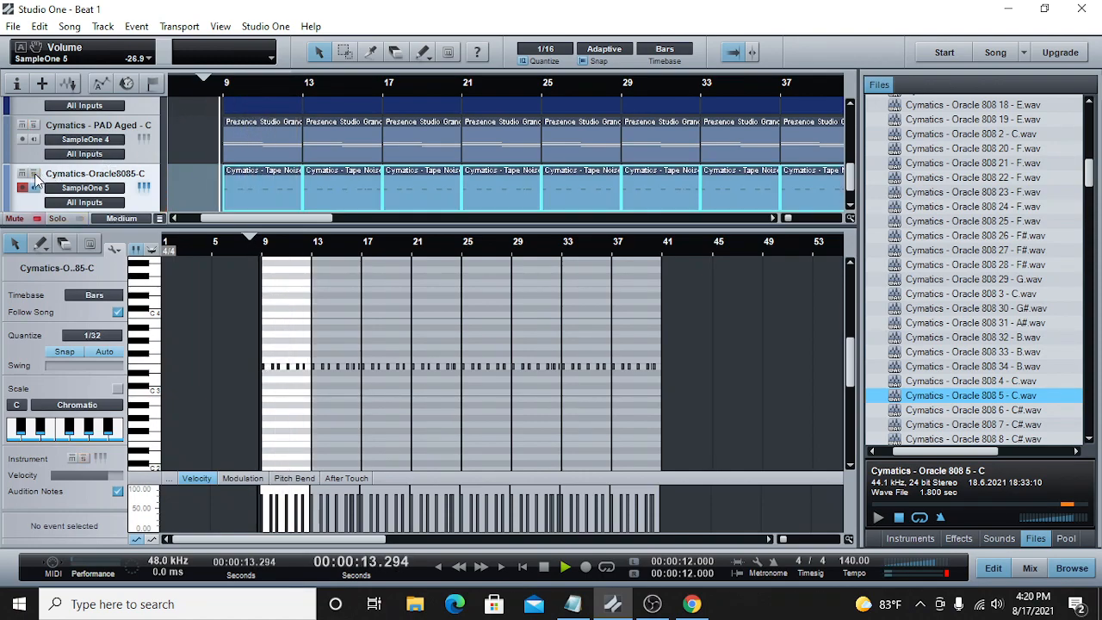
Step: Lower the 808 notes in bars 11 and 12 to C3 and lengthen the first part's notes until each meets the next
drag(782, 539, 790, 539)
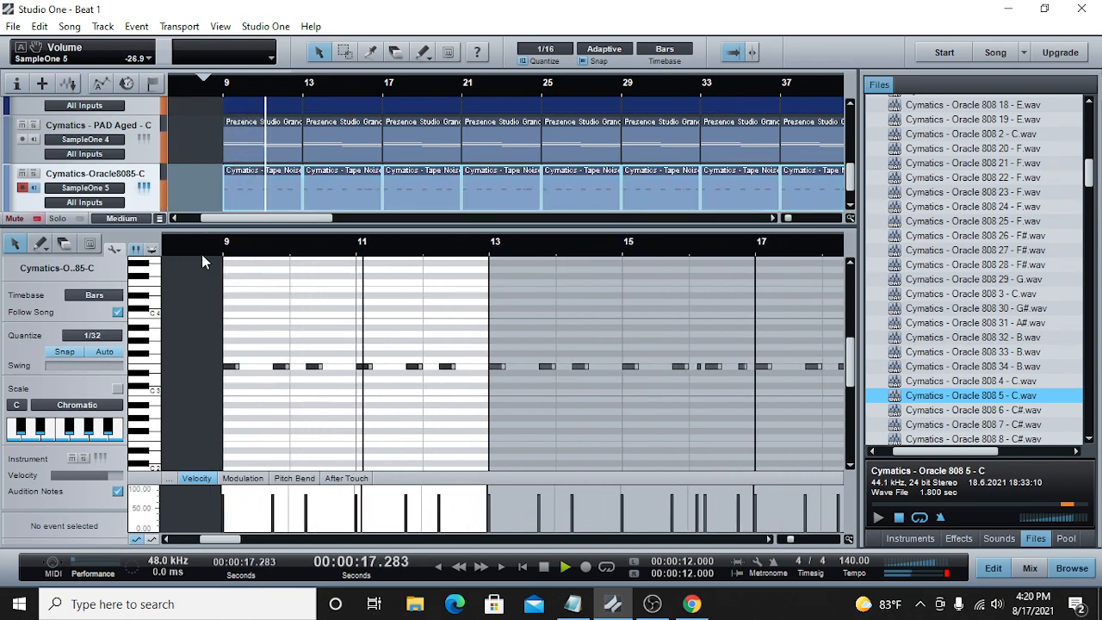
drag(456, 341, 362, 405)
click(222, 250)
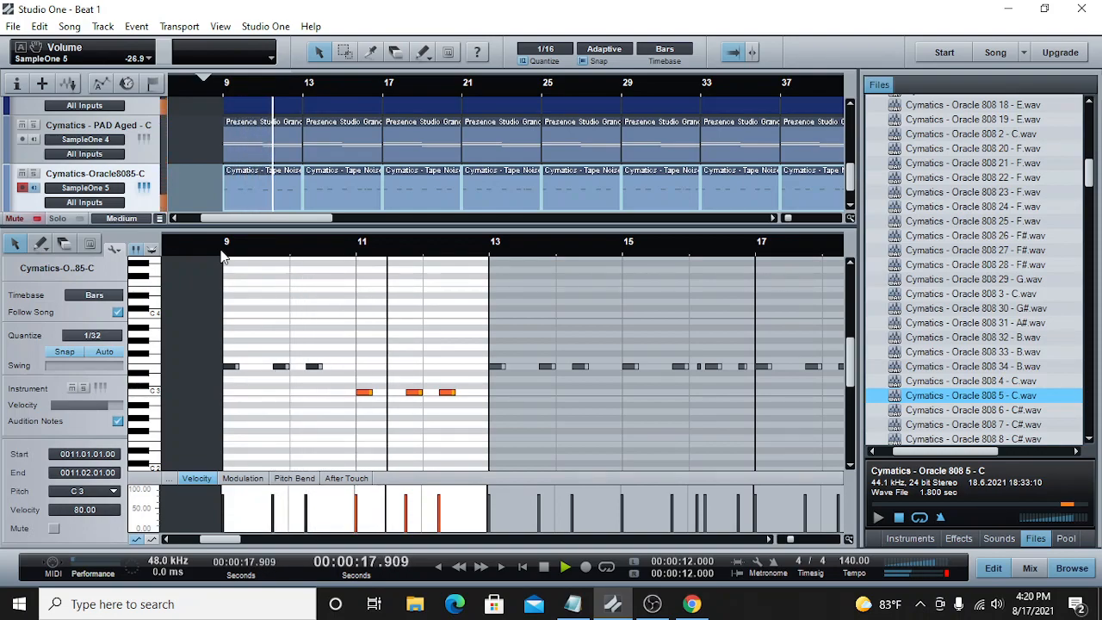
click(543, 566)
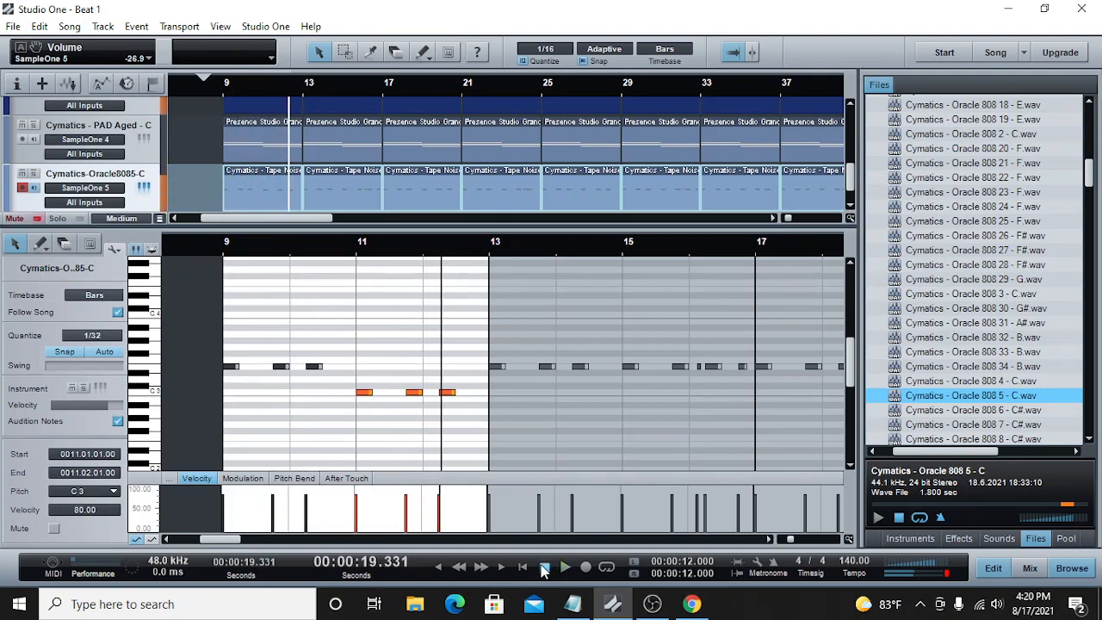
click(244, 376)
drag(241, 372, 488, 396)
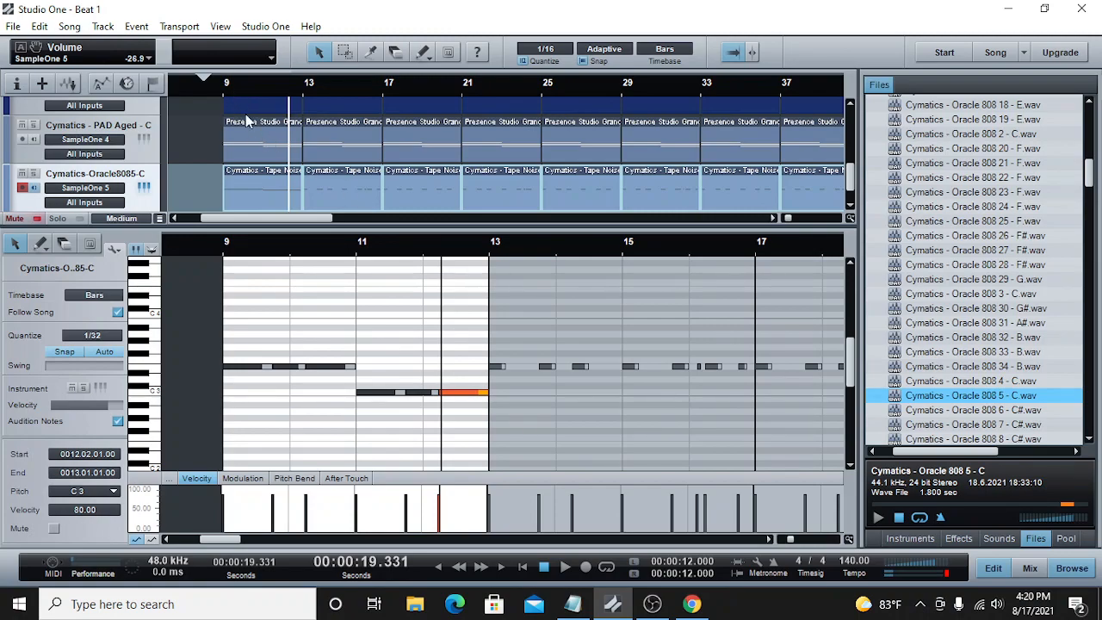
Step: Lower the 808 notes in bars 15 and 16 of the second part to C3
drag(793, 540, 791, 542)
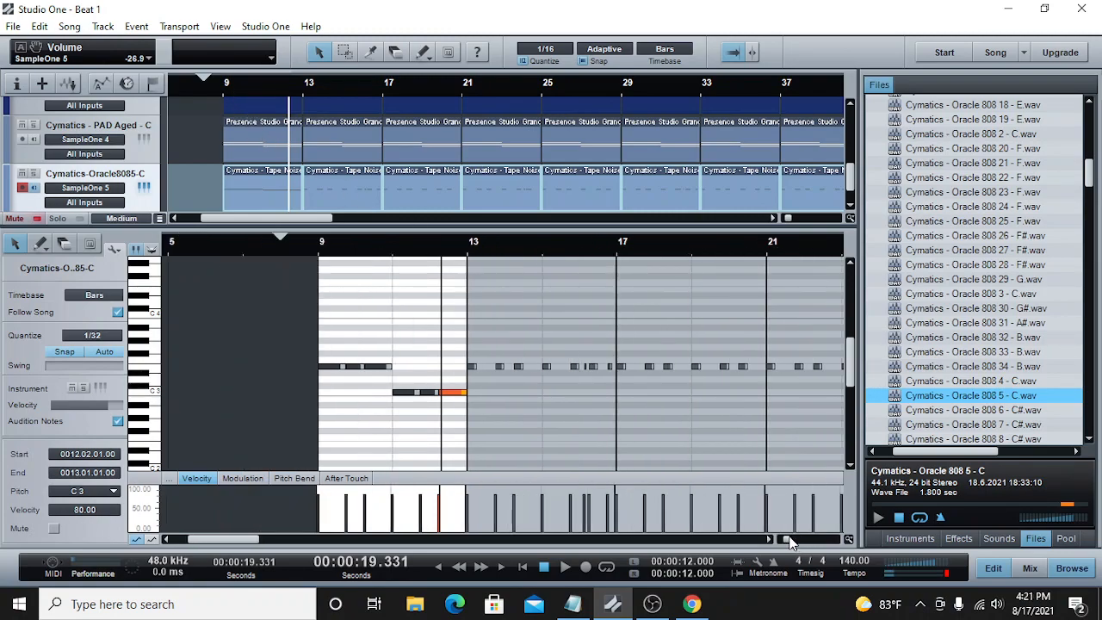
mouse_move(543, 402)
mouse_down()
mouse_move(561, 344)
mouse_move(613, 337)
mouse_up()
drag(549, 372, 548, 394)
Step: Lengthen the three E3 notes in bars 13 and 14 so they run on continuously to bar 15
drag(474, 368, 488, 370)
click(497, 367)
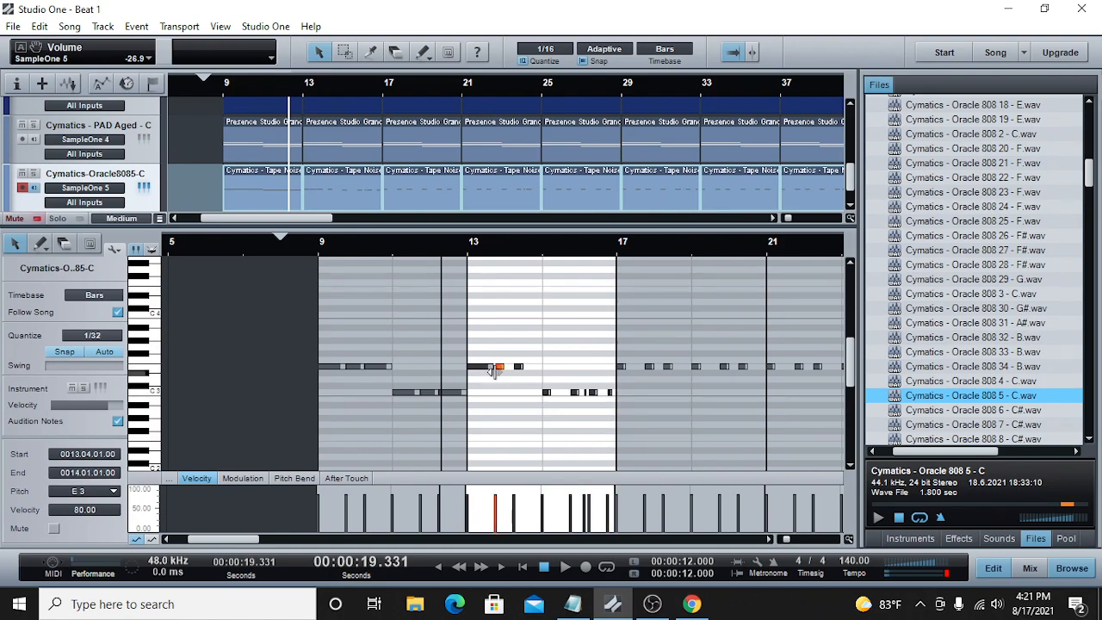
click(489, 368)
drag(497, 370, 512, 371)
click(521, 367)
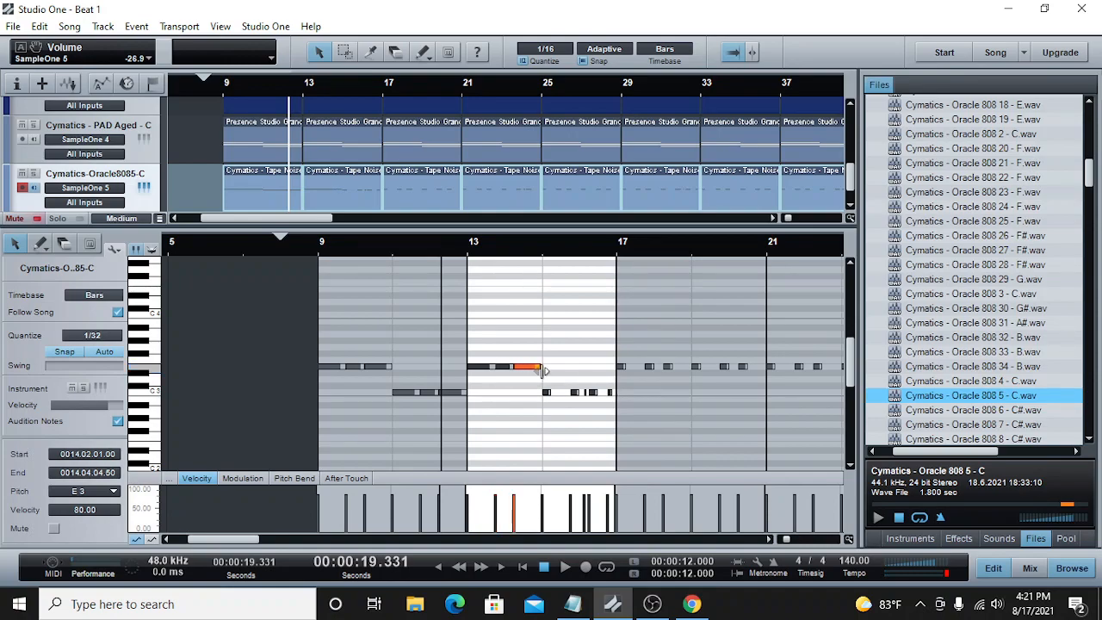
Step: Lengthen the C3 notes in bars 15 and 16 of the second 808 part so they run on continuously to bar 17
drag(555, 396, 568, 396)
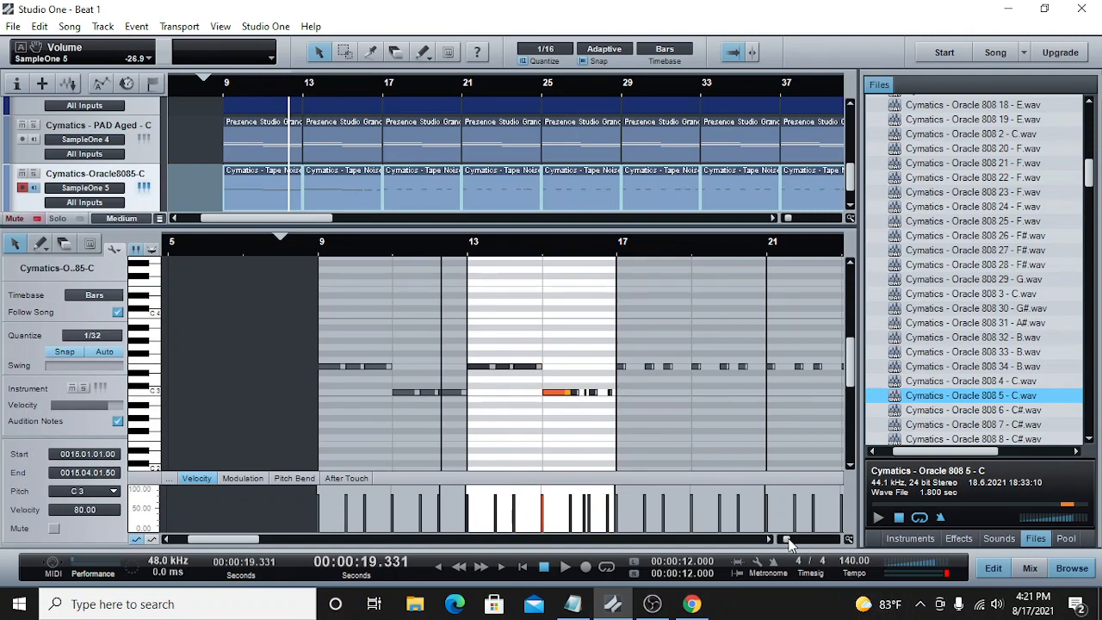
scroll(788, 542, up, 6)
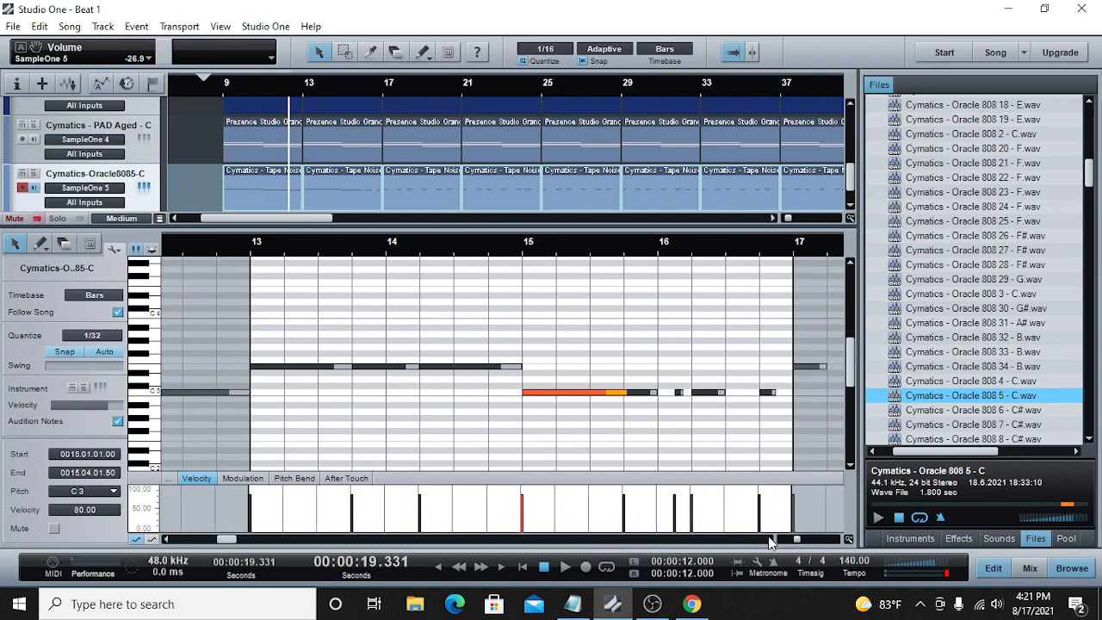
click(769, 539)
click(769, 539)
drag(466, 395, 476, 396)
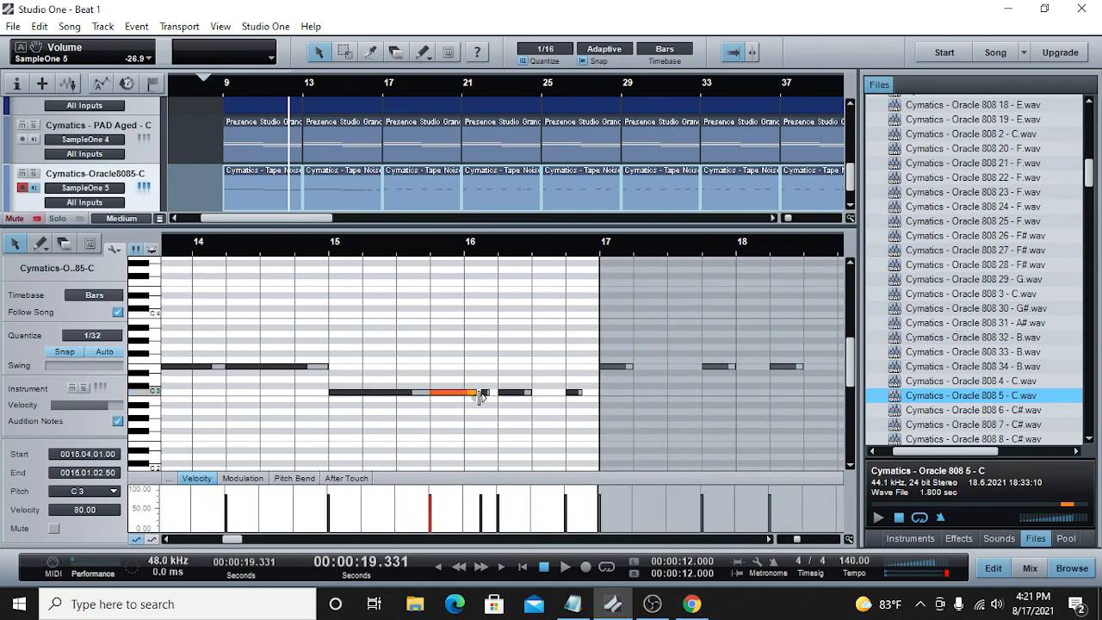
click(493, 396)
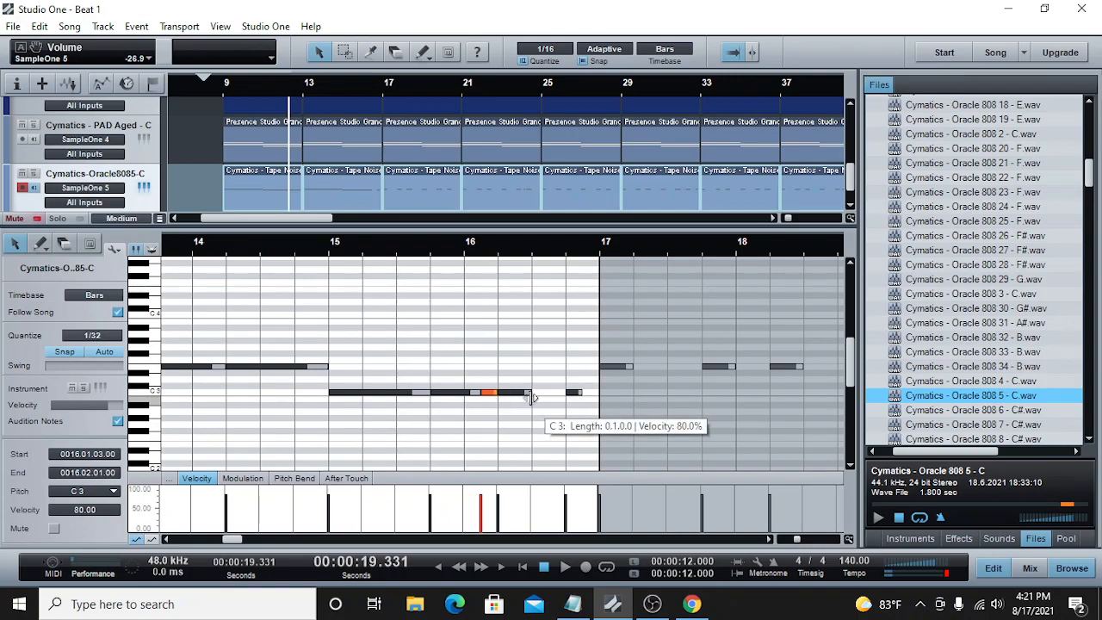
drag(529, 393, 580, 396)
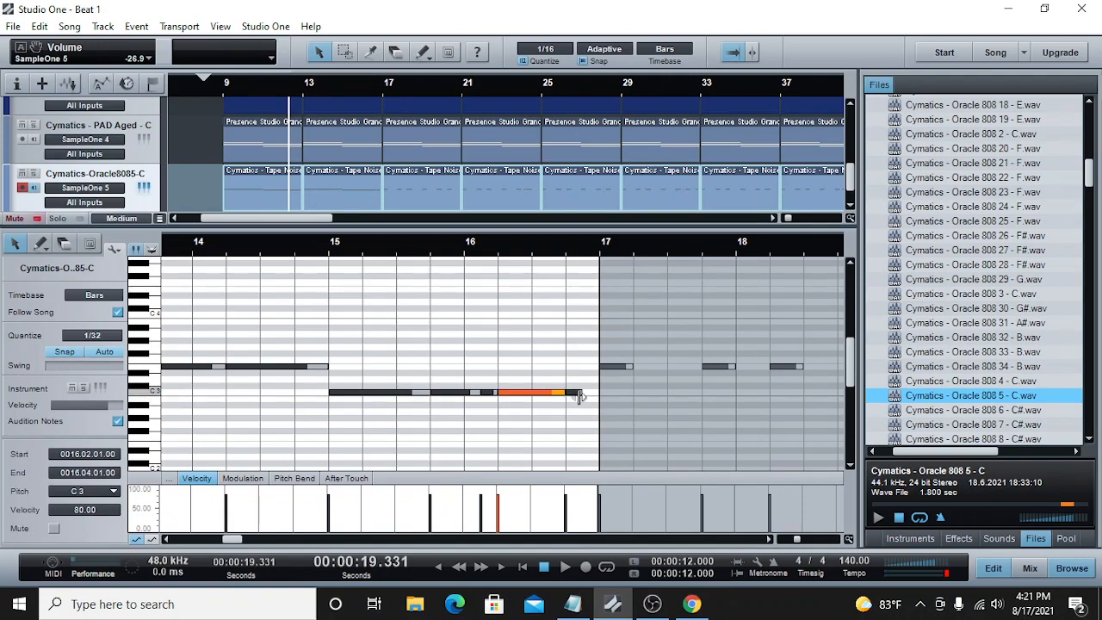
click(581, 395)
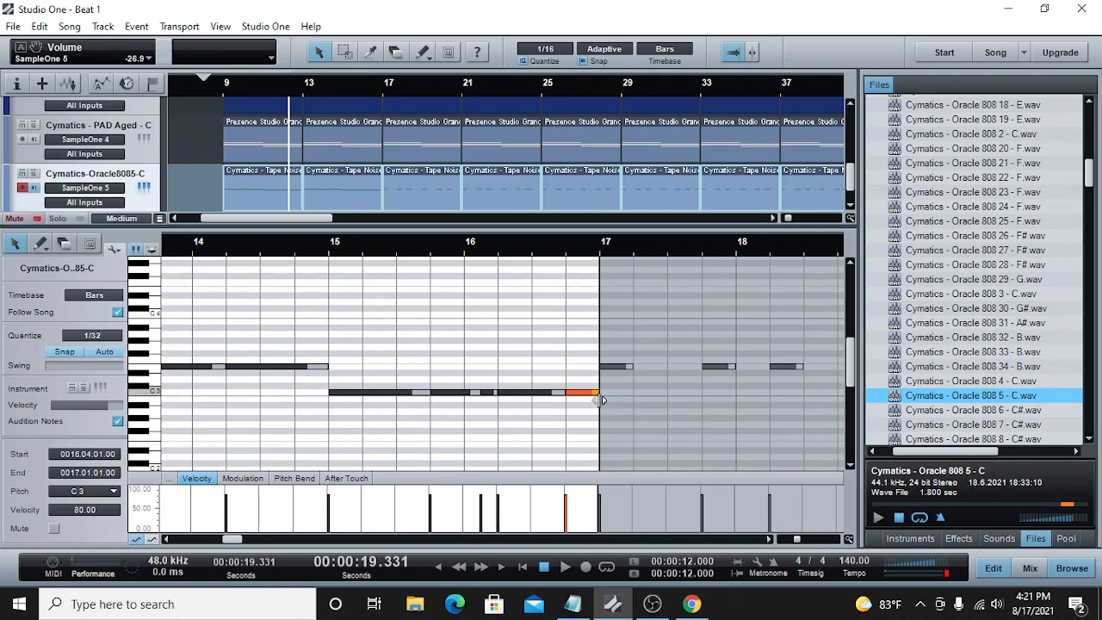
Step: Play the arrangement from bar 9 to hear the edited 808 parts
click(223, 97)
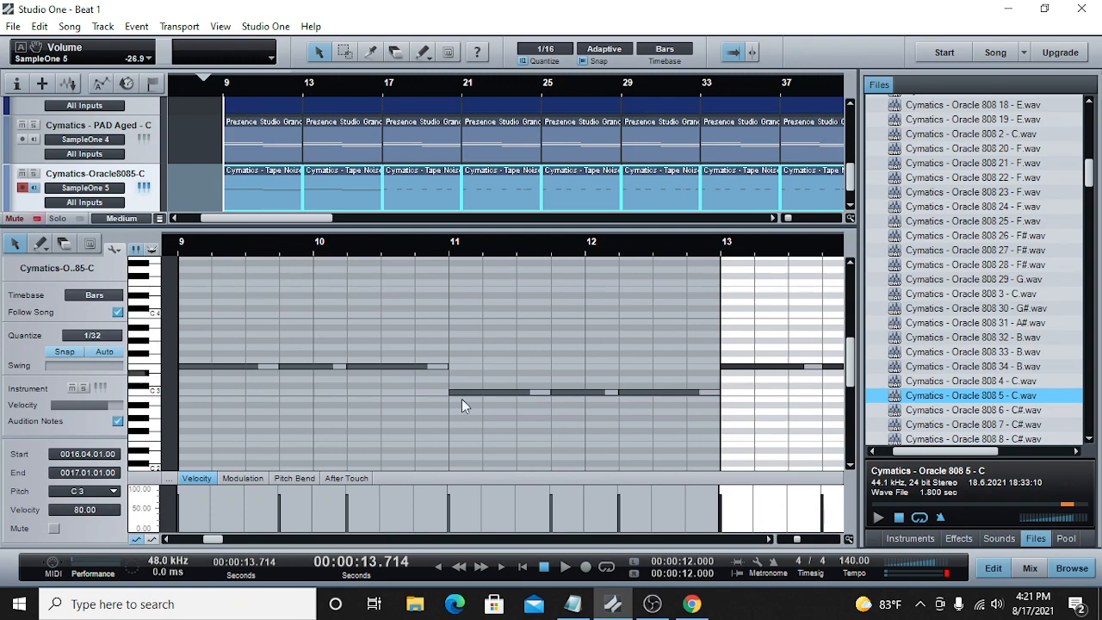
click(565, 570)
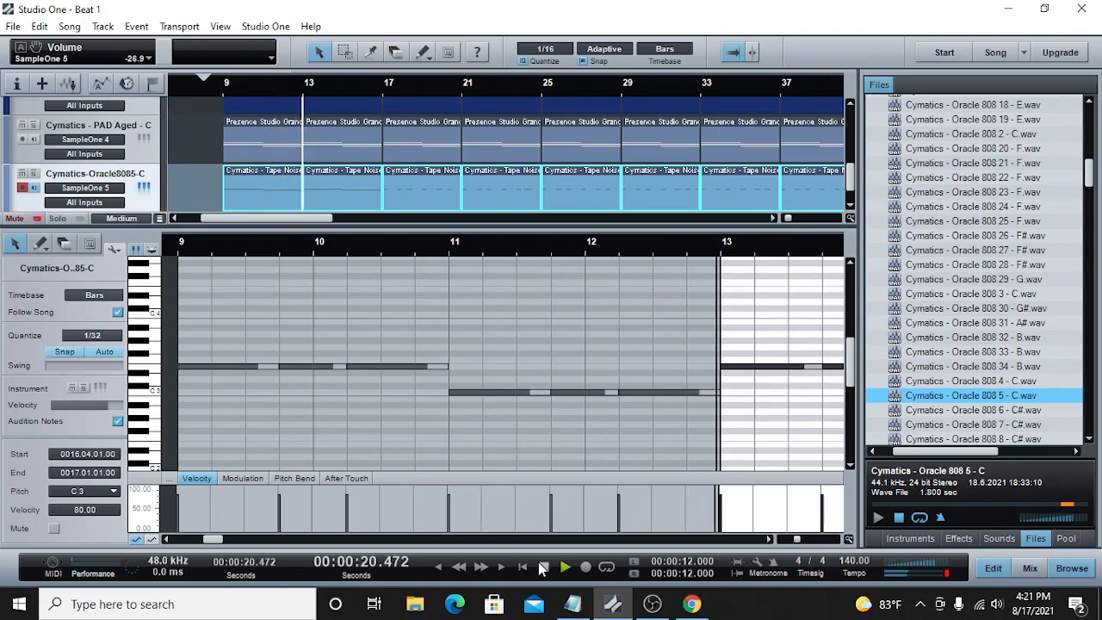
drag(796, 538, 789, 538)
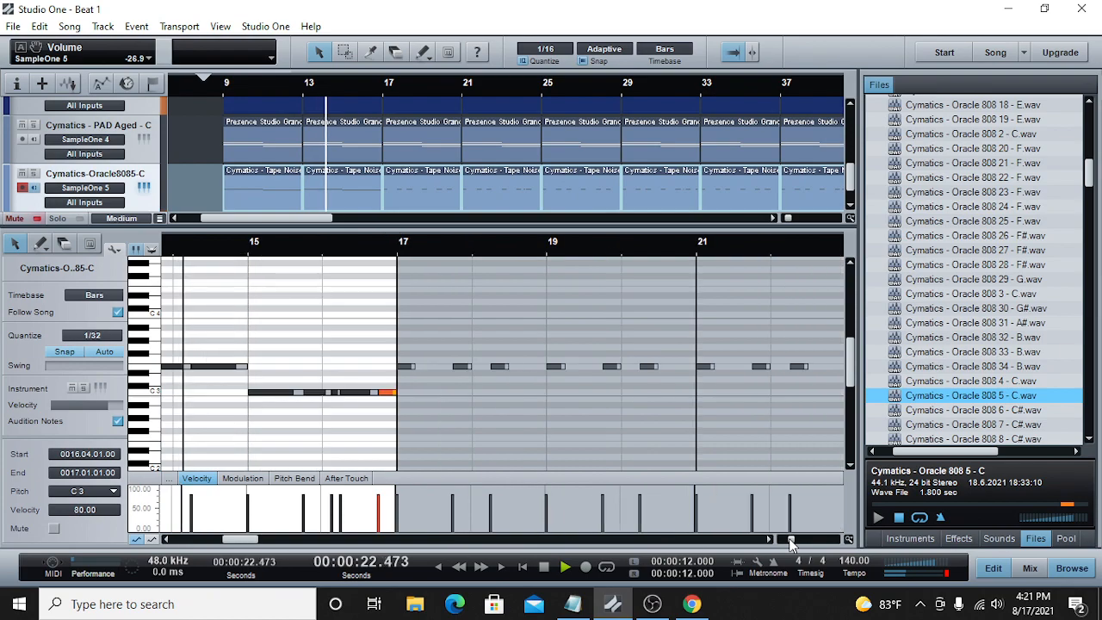
Step: Replace the 808 part at bar 17 with a copy of the first 808 part from bar 9
click(435, 194)
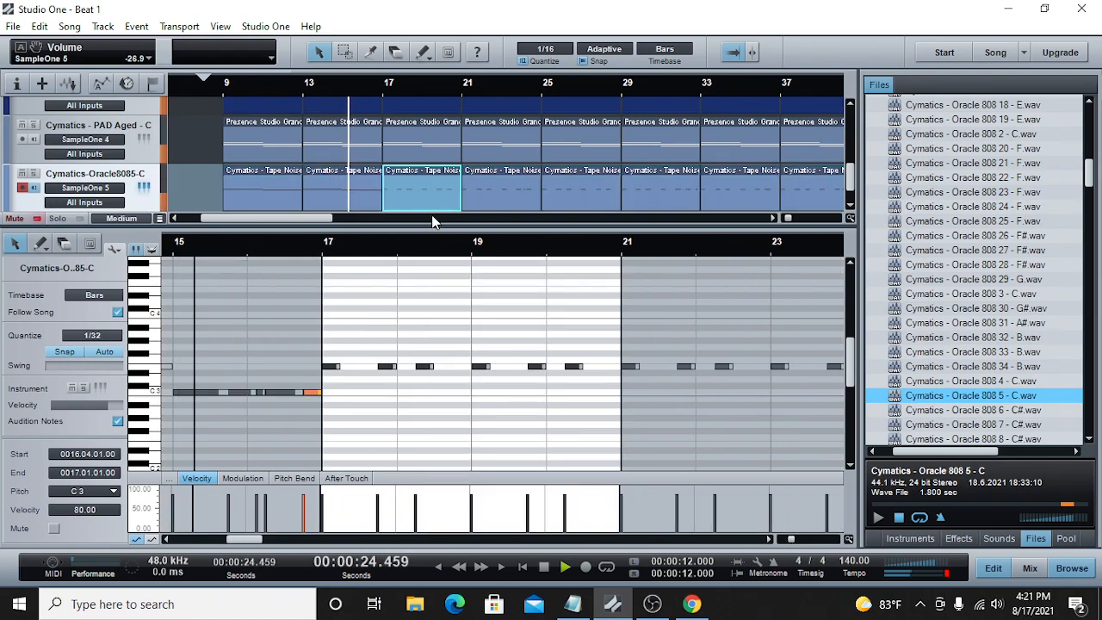
right_click(434, 196)
click(475, 243)
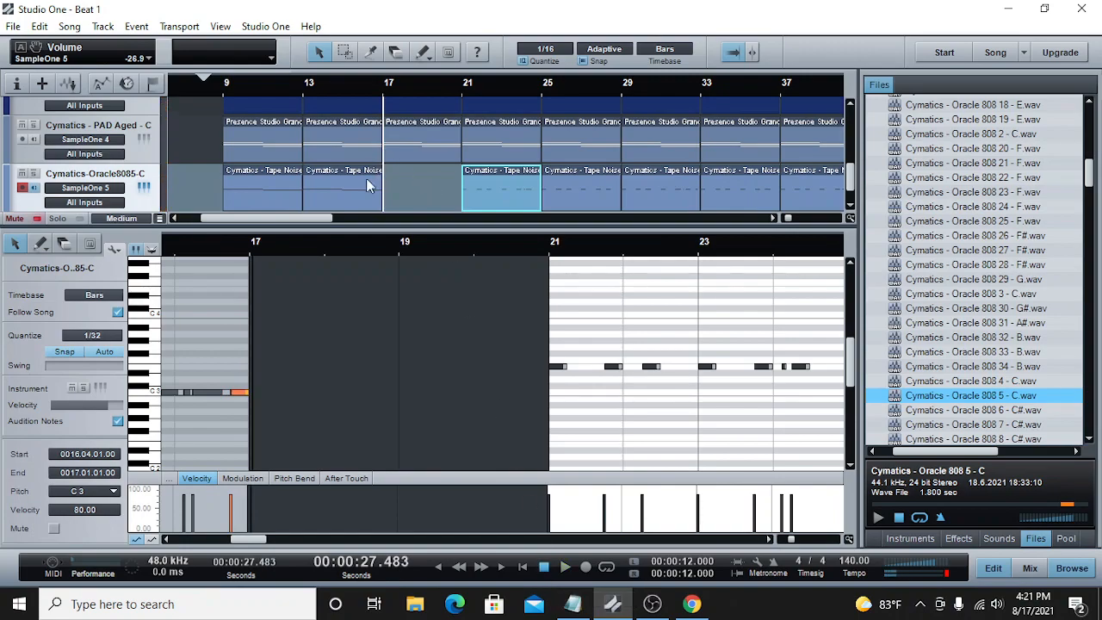
click(268, 173)
right_click(269, 173)
click(302, 199)
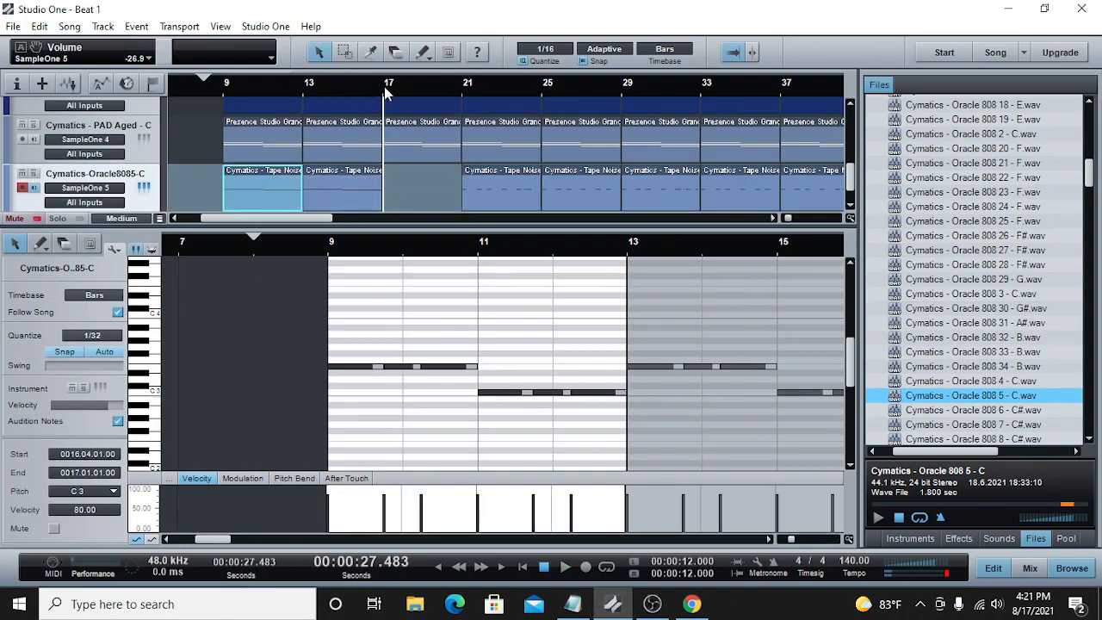
click(386, 93)
right_click(398, 181)
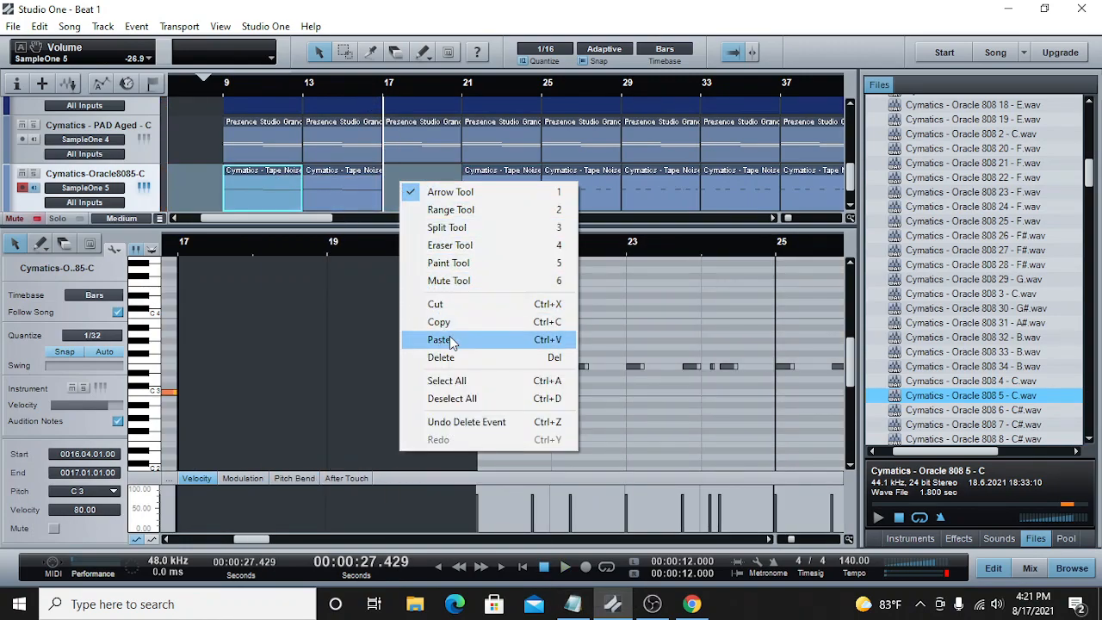
click(444, 340)
Step: Lengthen the three E3 notes in bars 21 and 22 of the fourth 808 part so they run on continuously to bar 23
click(463, 97)
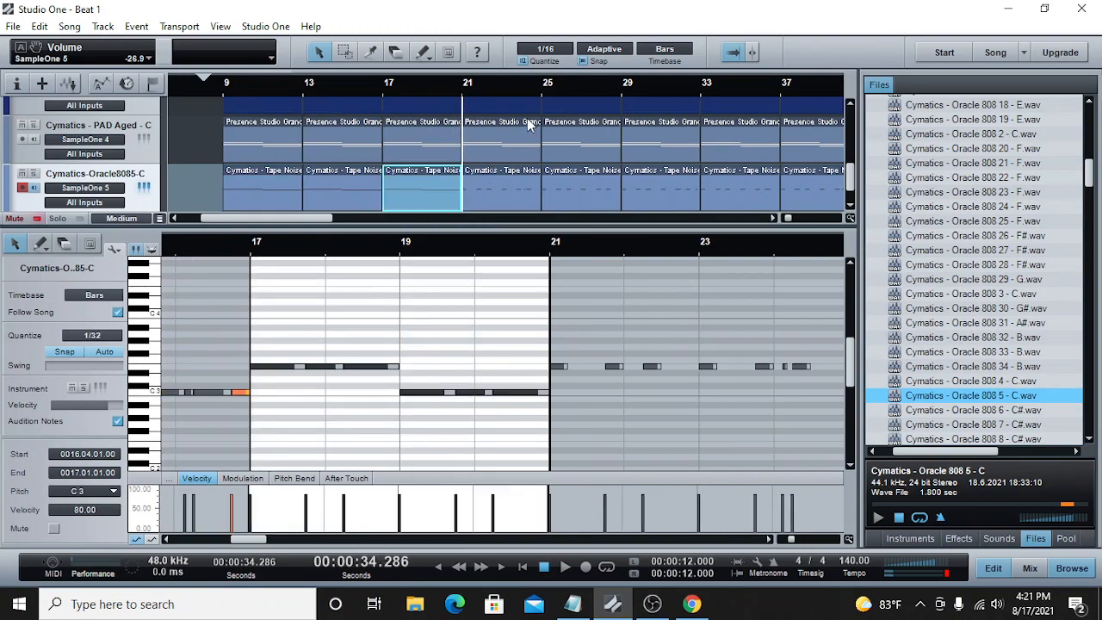
click(500, 188)
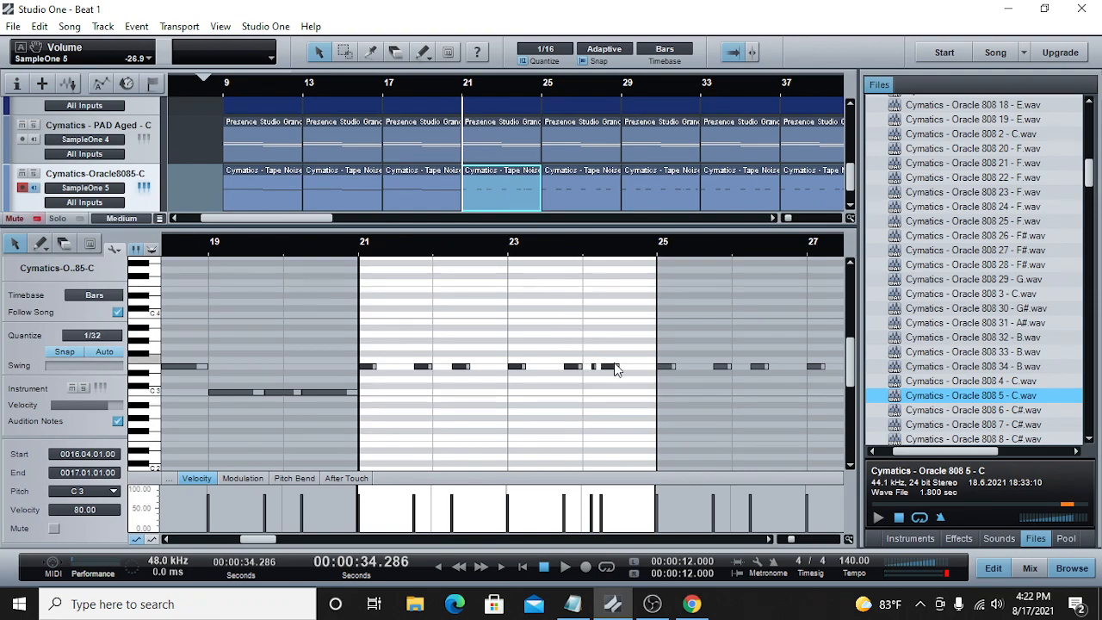
click(361, 90)
click(503, 86)
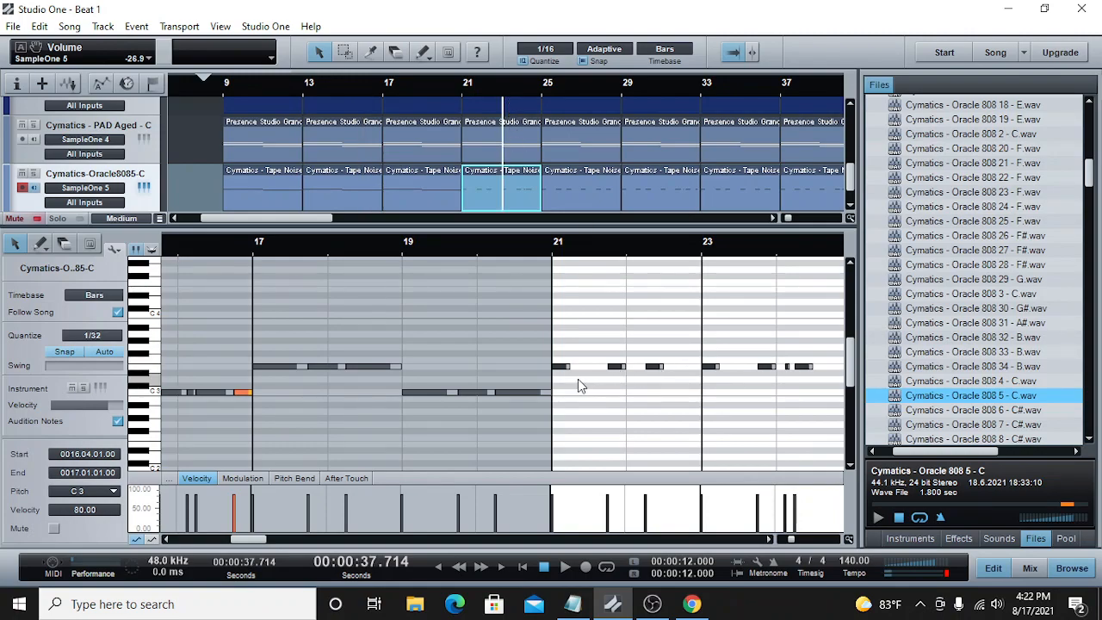
drag(569, 368, 590, 370)
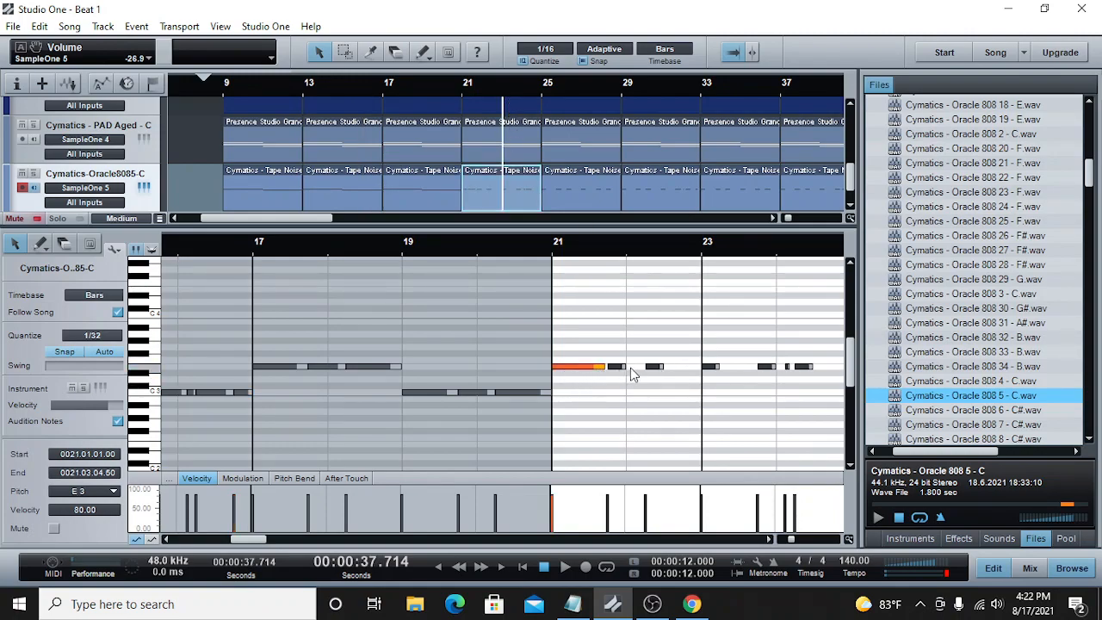
drag(625, 367, 756, 368)
Step: Extend the 808 notes in bars 23 and 24 end to end up to bar 25 and lower them to C3
click(772, 540)
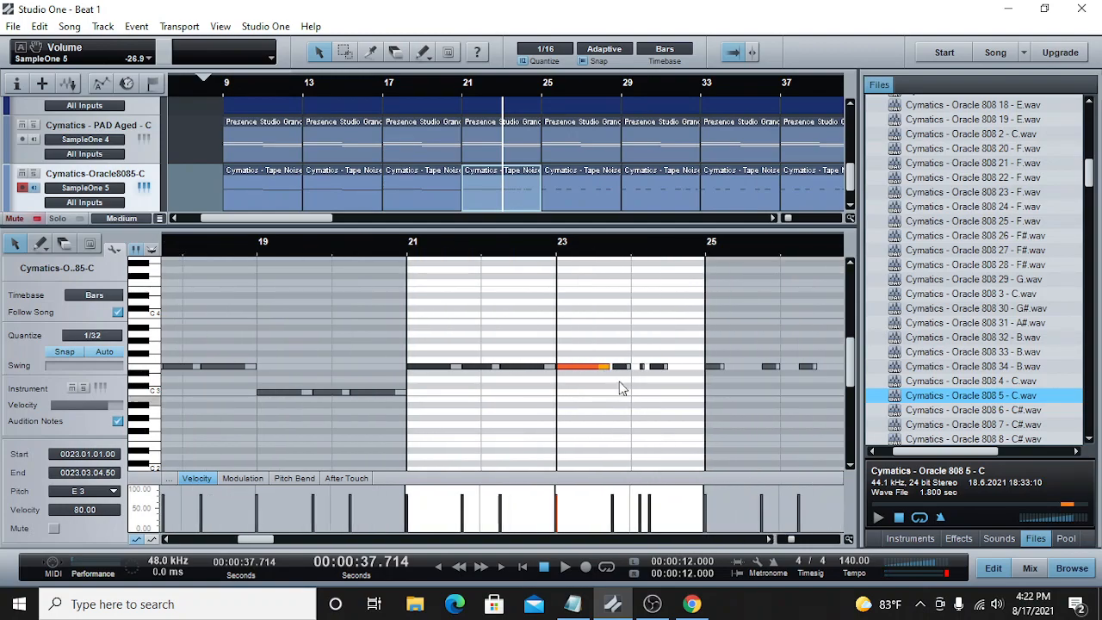
drag(612, 371, 640, 370)
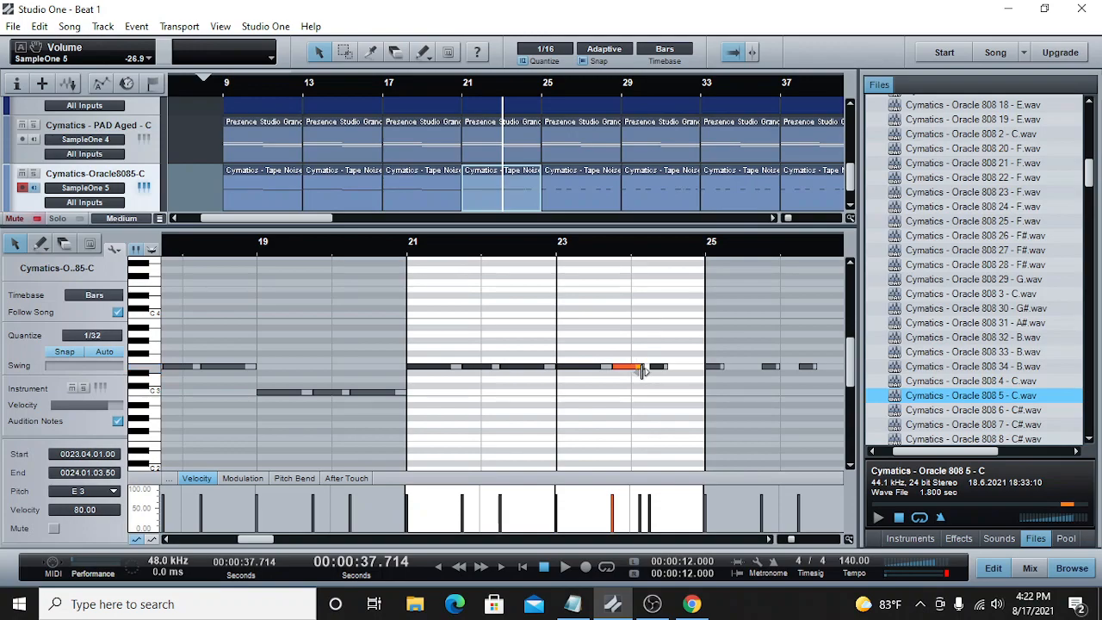
click(644, 369)
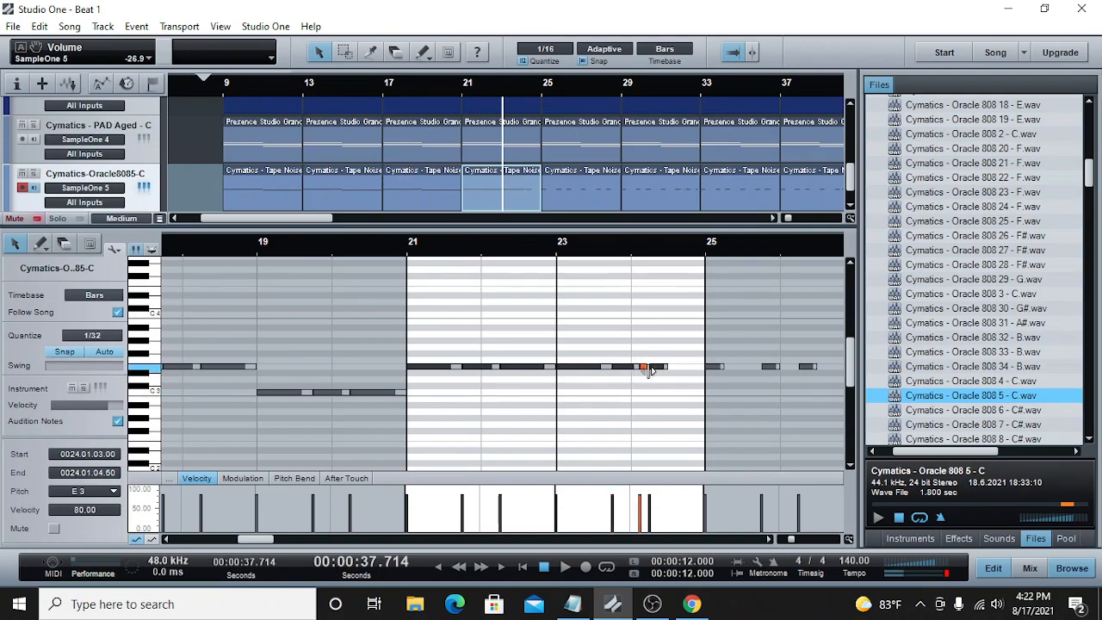
drag(652, 369, 571, 393)
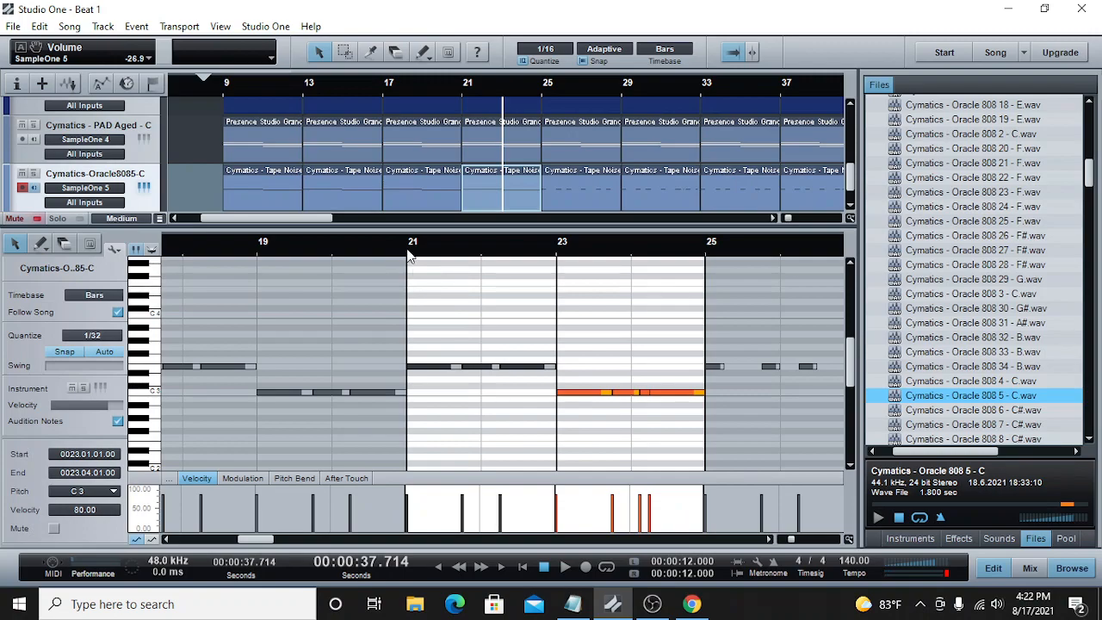
Step: Play the arrangement from bar 21 and delete the four 808 parts between bars 25 and 41
click(564, 567)
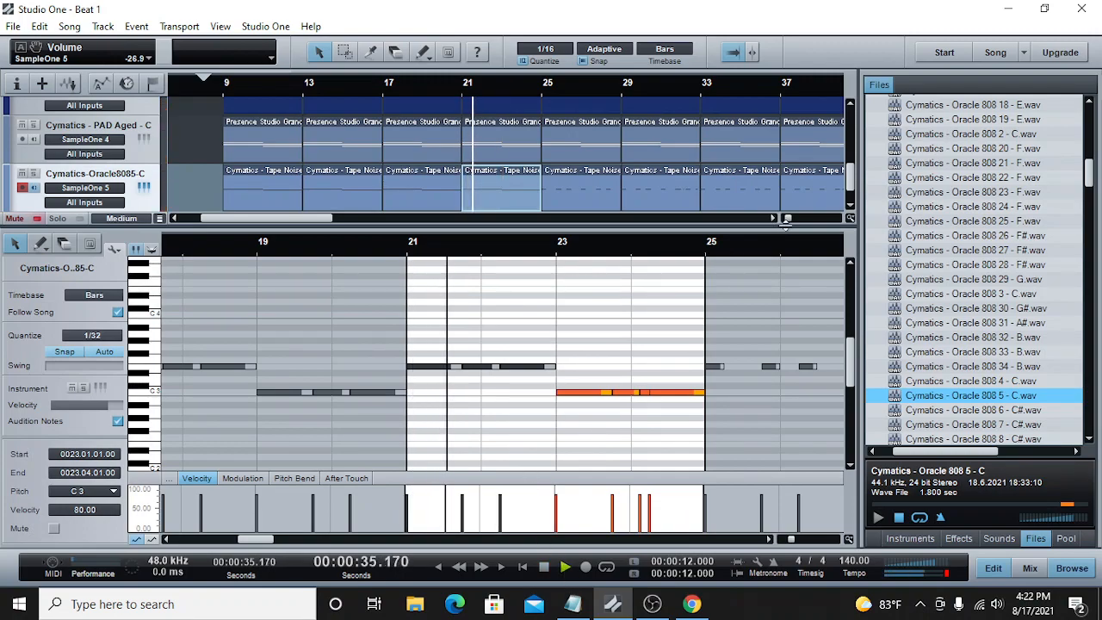
drag(786, 222, 786, 221)
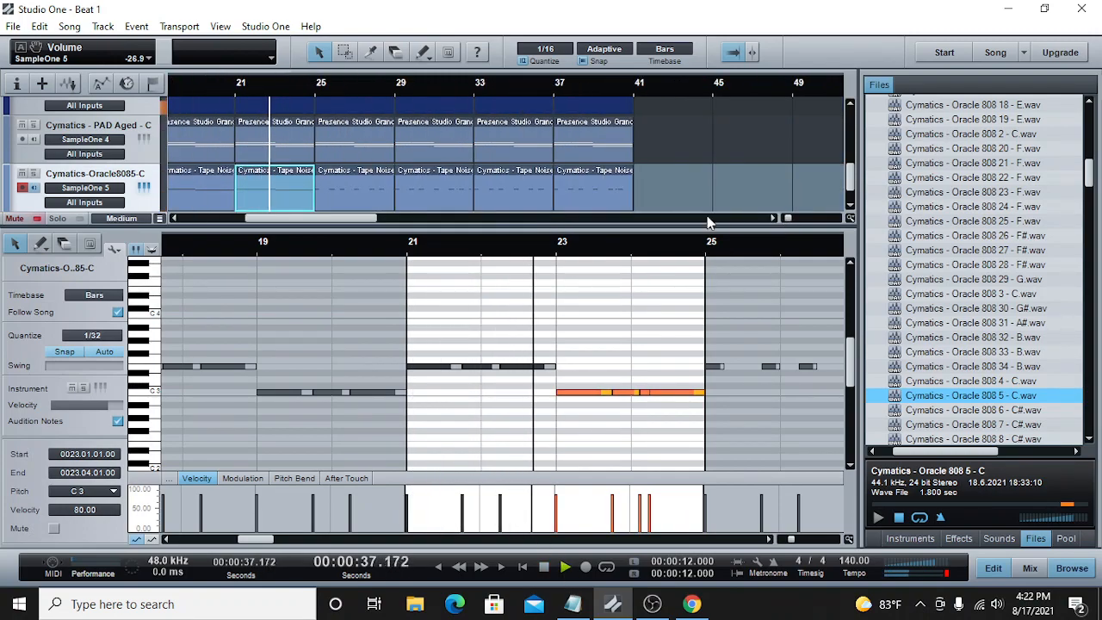
drag(690, 184, 368, 197)
right_click(367, 197)
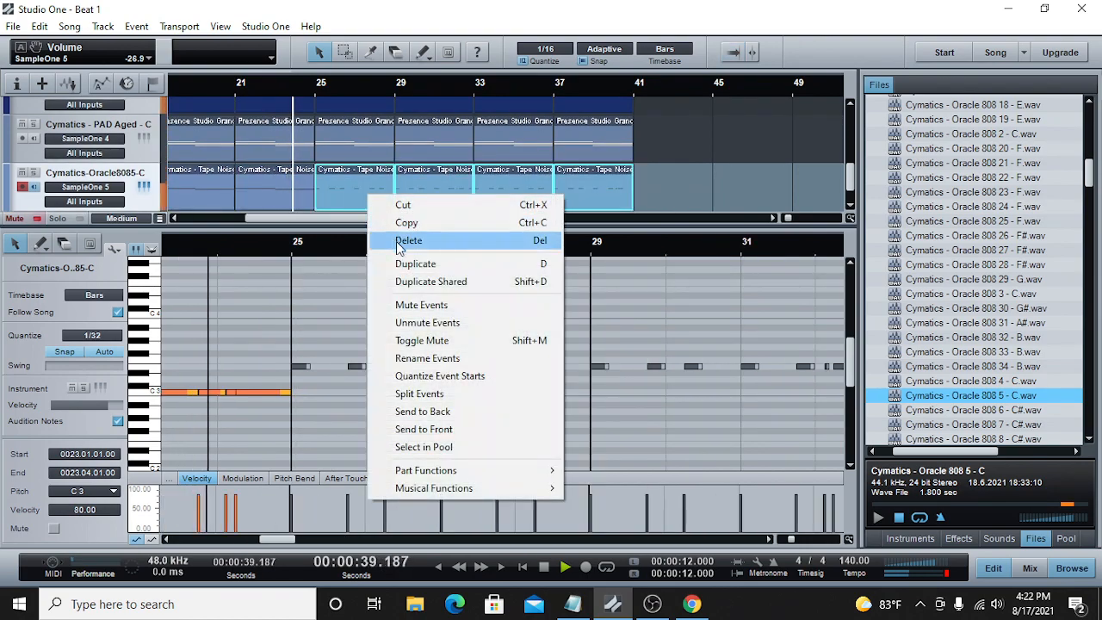
click(407, 241)
Step: Copy the four edited 808 parts from bars 9 to 25 and paste them at bar 25
drag(787, 221, 784, 221)
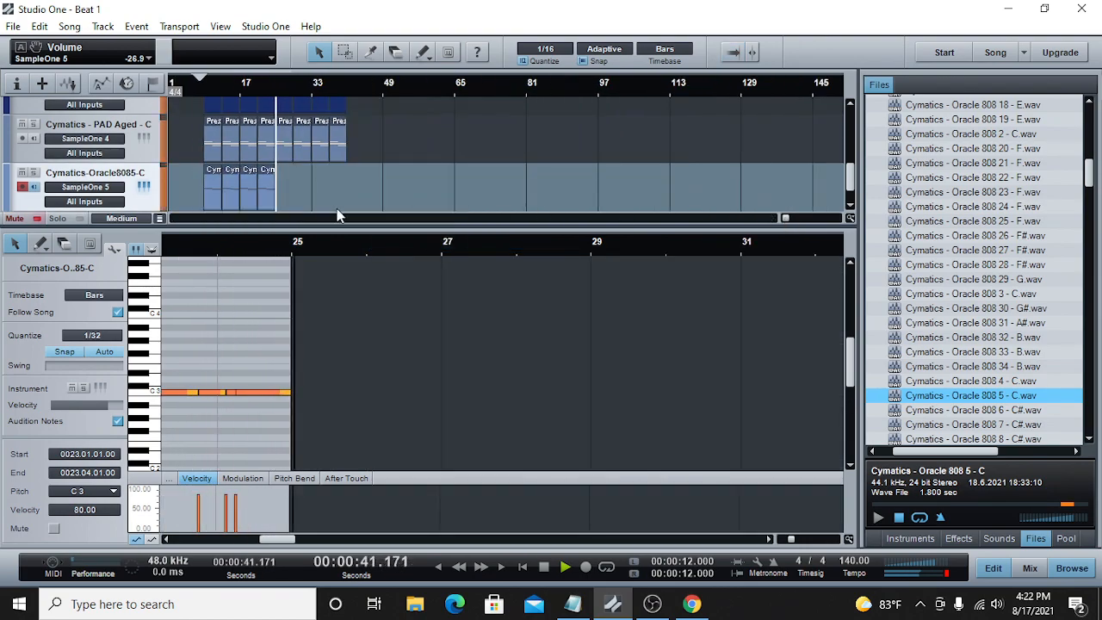
drag(335, 187, 204, 184)
right_click(207, 178)
click(258, 204)
click(545, 567)
click(279, 91)
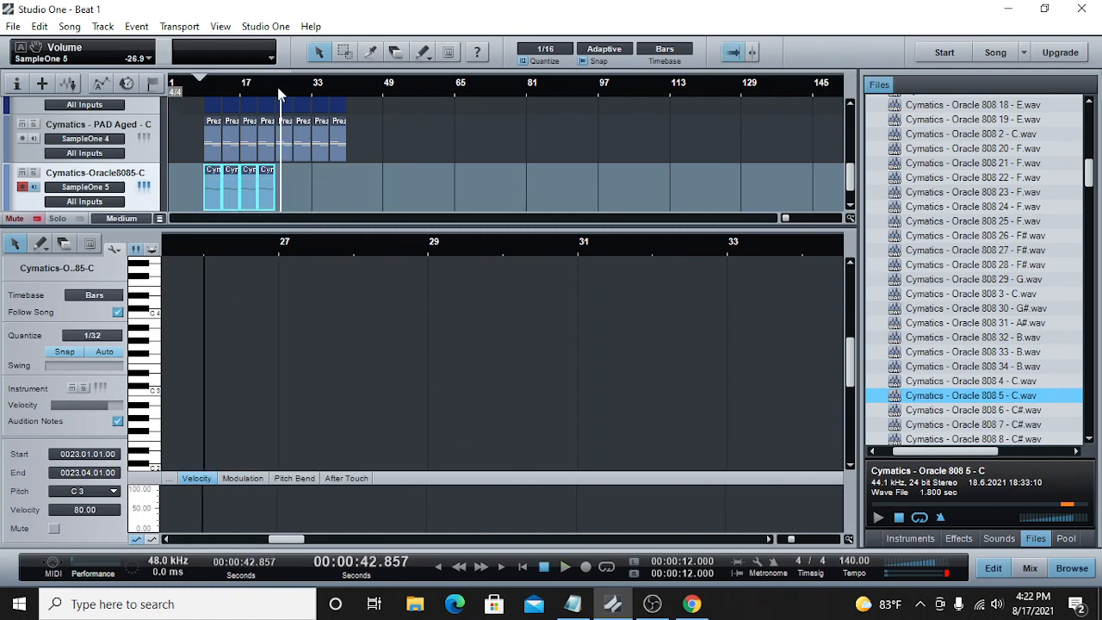
click(275, 108)
right_click(292, 173)
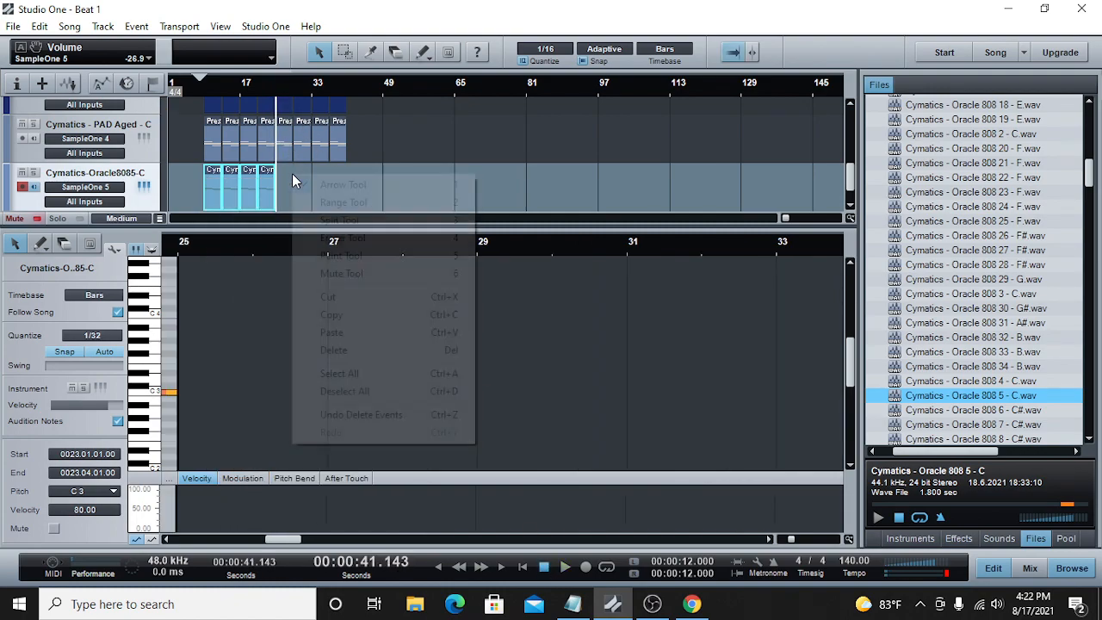
click(362, 341)
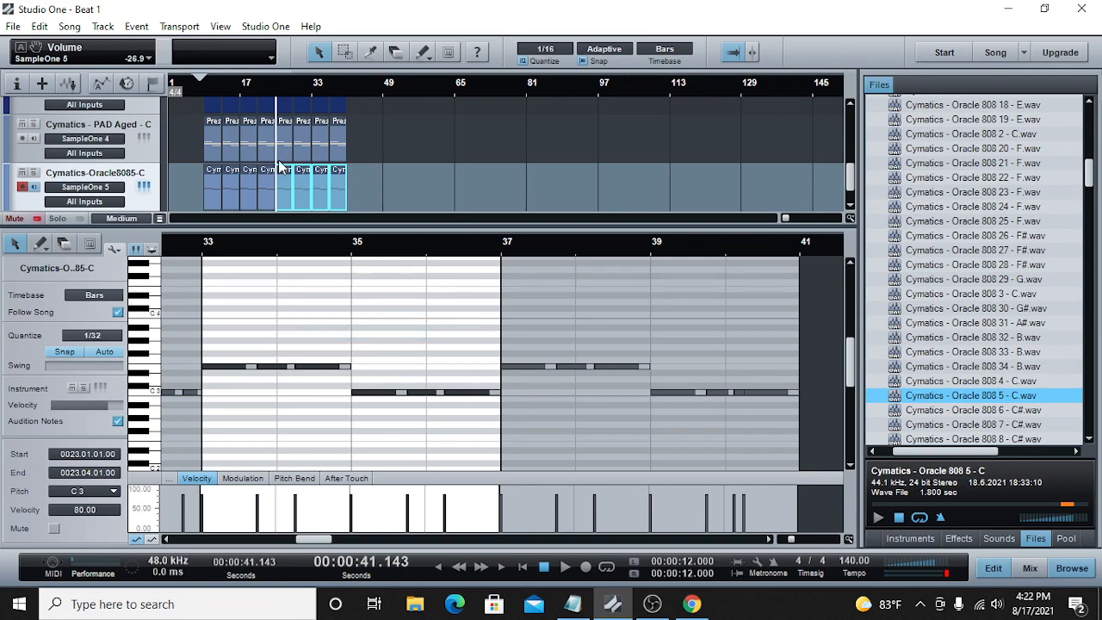
Step: Enlarge the arrangement area to show more tracks, play the beat from just before bar 9, and save the song
click(197, 82)
drag(785, 218, 790, 221)
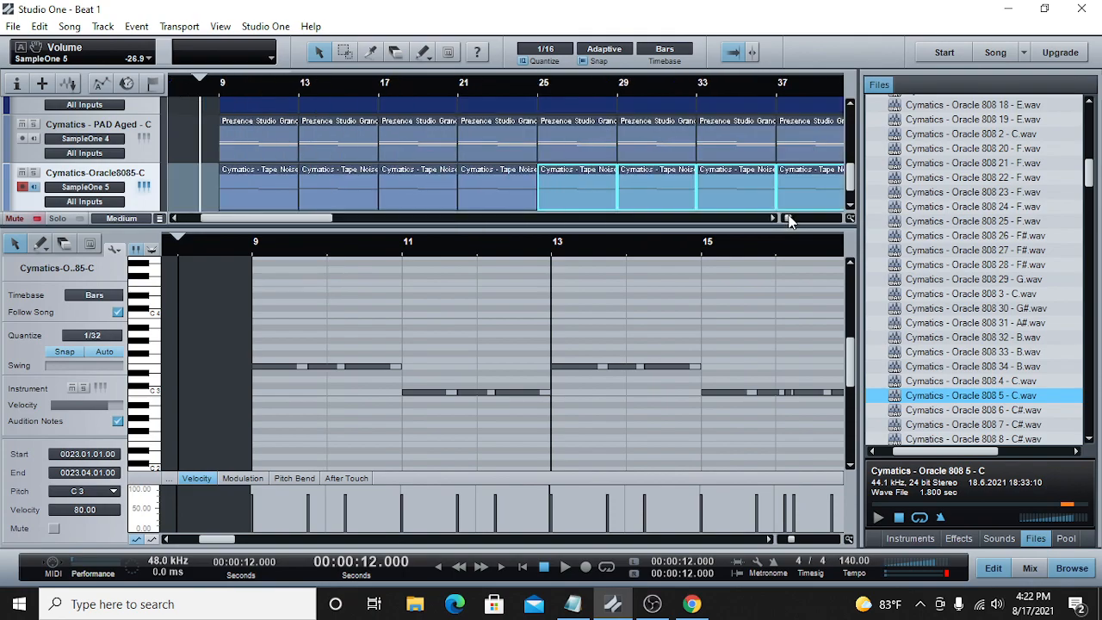
drag(591, 237, 602, 431)
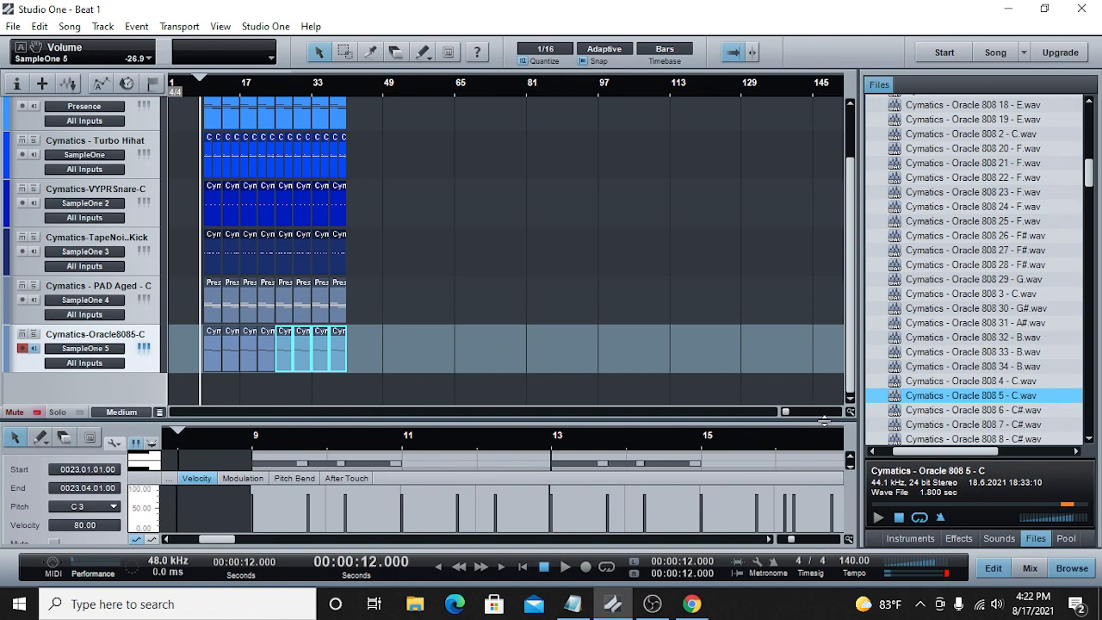
drag(786, 413, 788, 411)
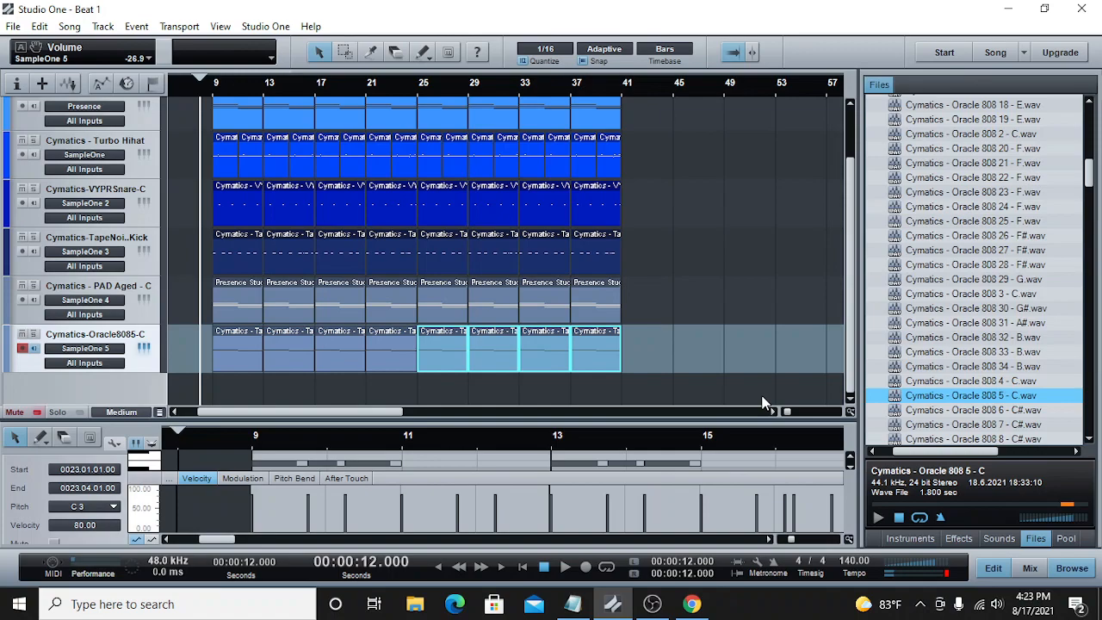
click(564, 568)
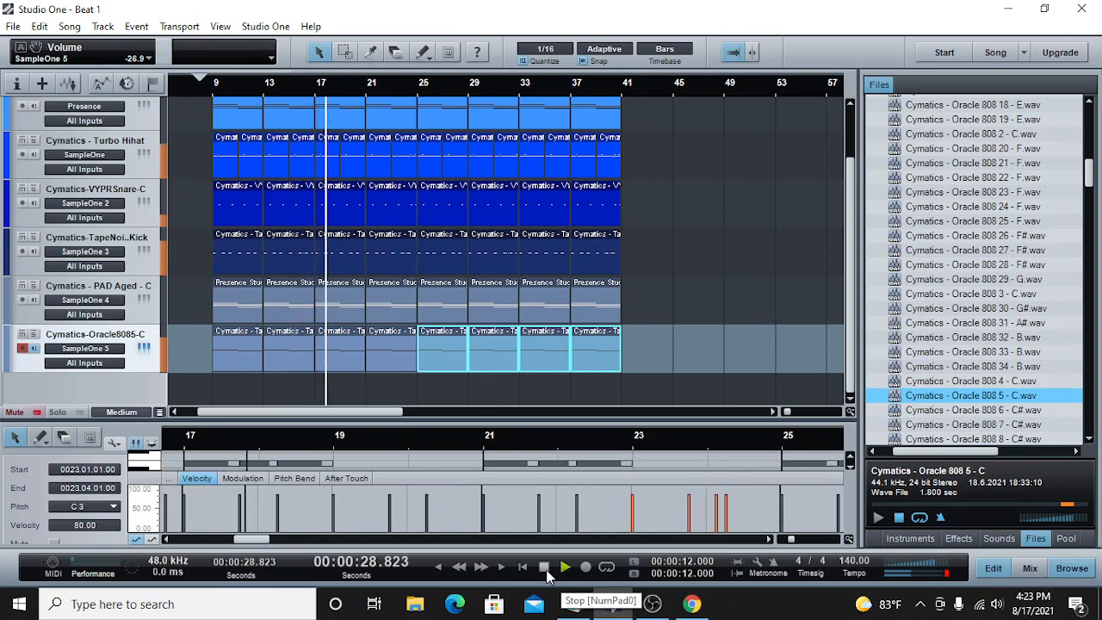
click(545, 572)
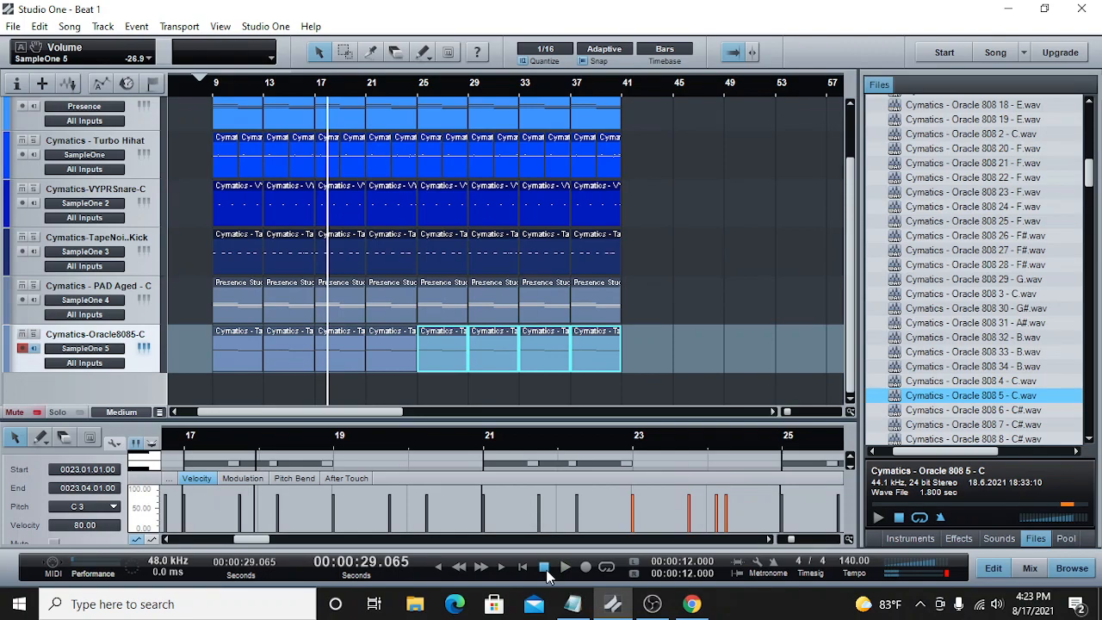
key(ctrl+s)
Step: Return the playhead to bar 9 and select the first Presence Studio Grand part
click(213, 90)
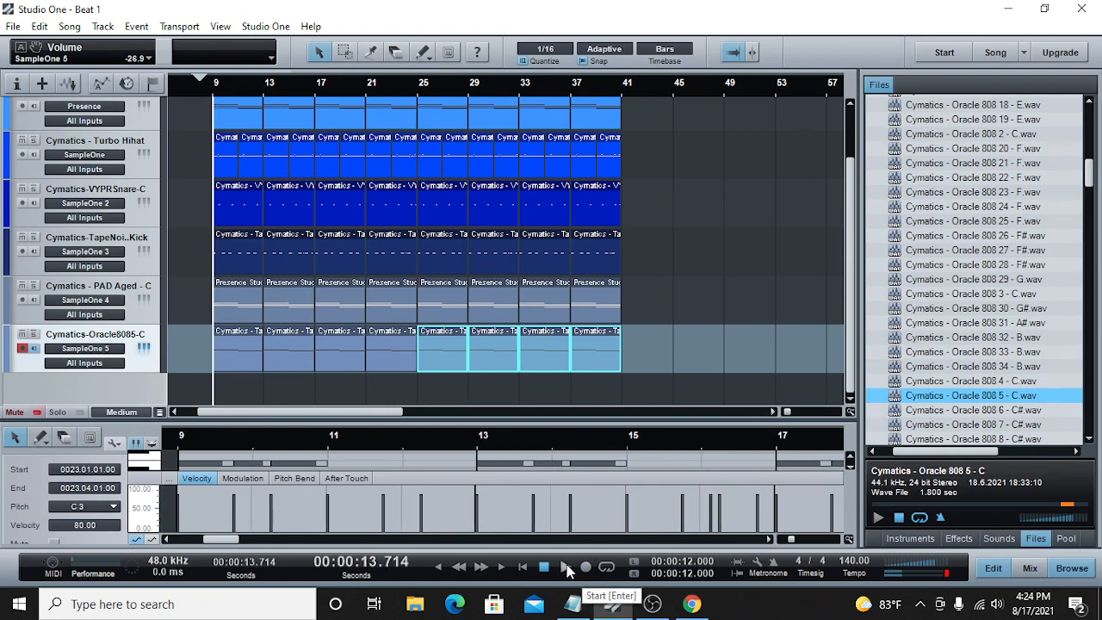
click(239, 121)
scroll(713, 209, up, 1)
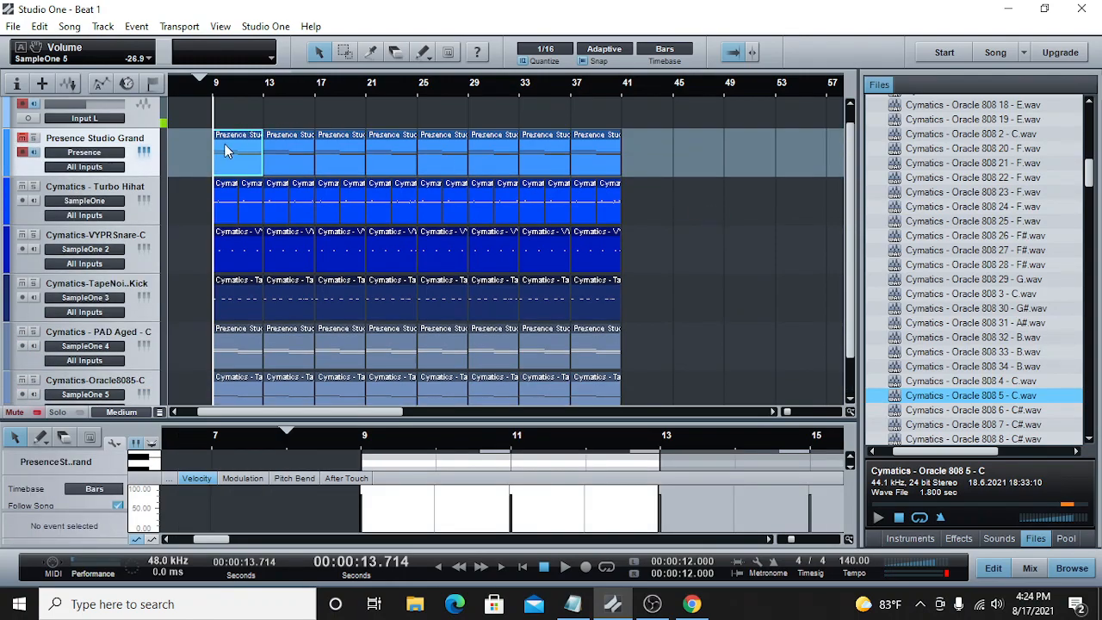
Step: Play the beat from bar 9 for a few bars and stop it
click(564, 570)
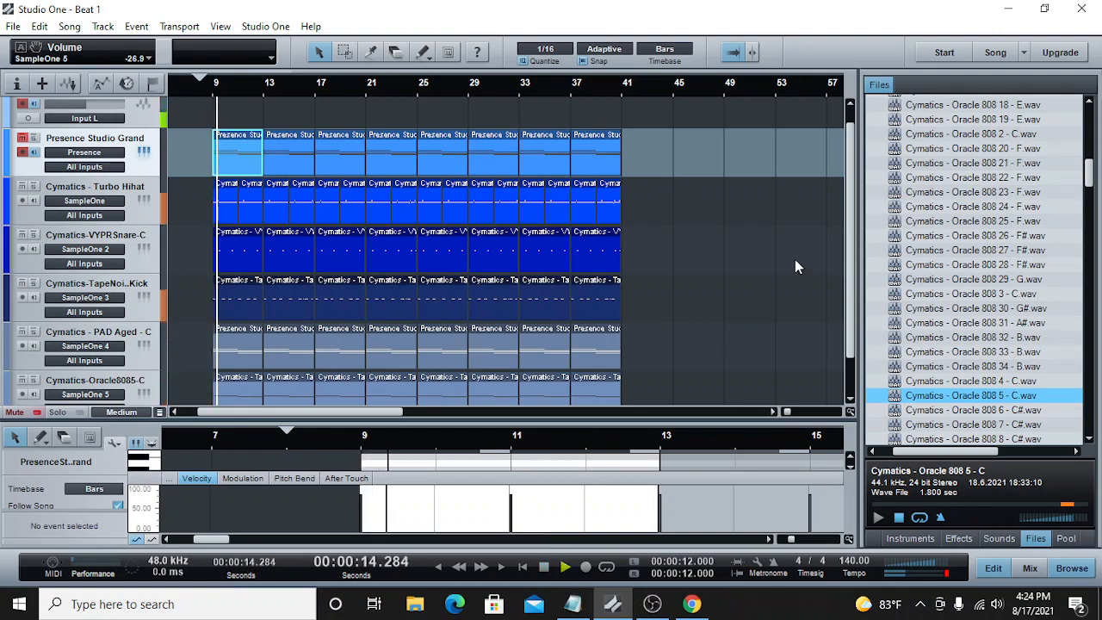
scroll(850, 241, down, 1)
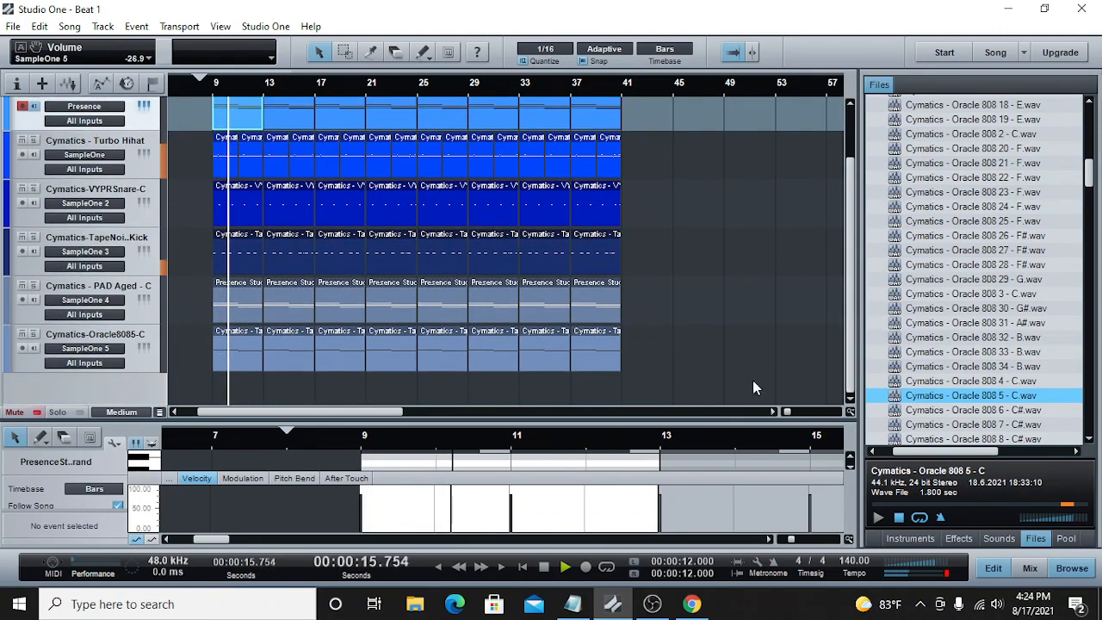
click(545, 566)
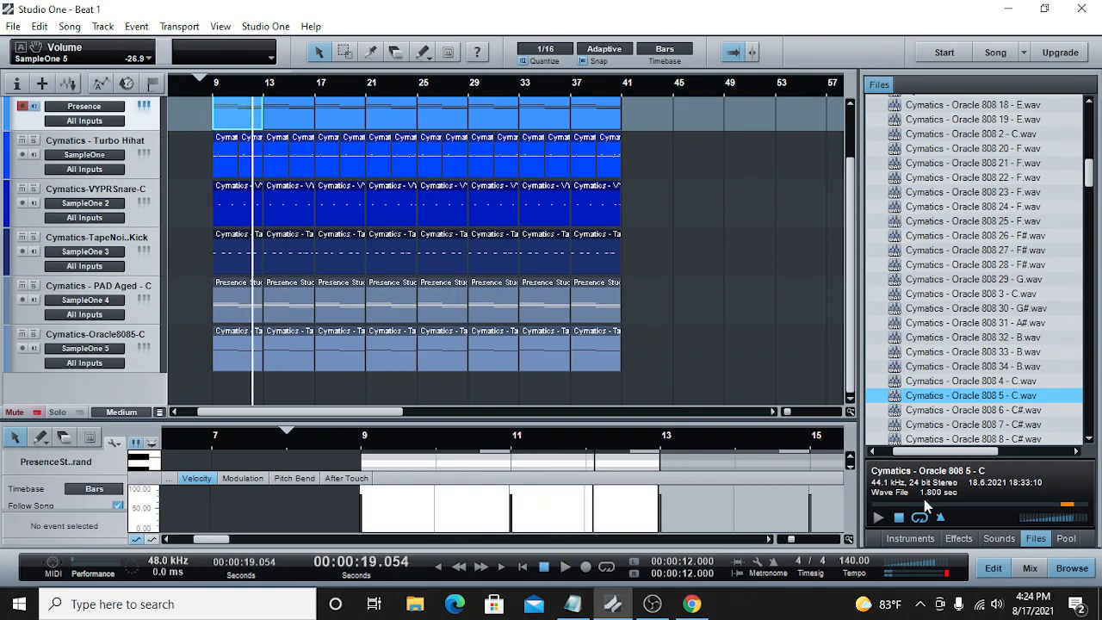
Step: Find the Cymatics - Apex One Shots Vol 3 folder in the sample library and expand it
scroll(977, 268, up, 3)
scroll(976, 269, up, 12)
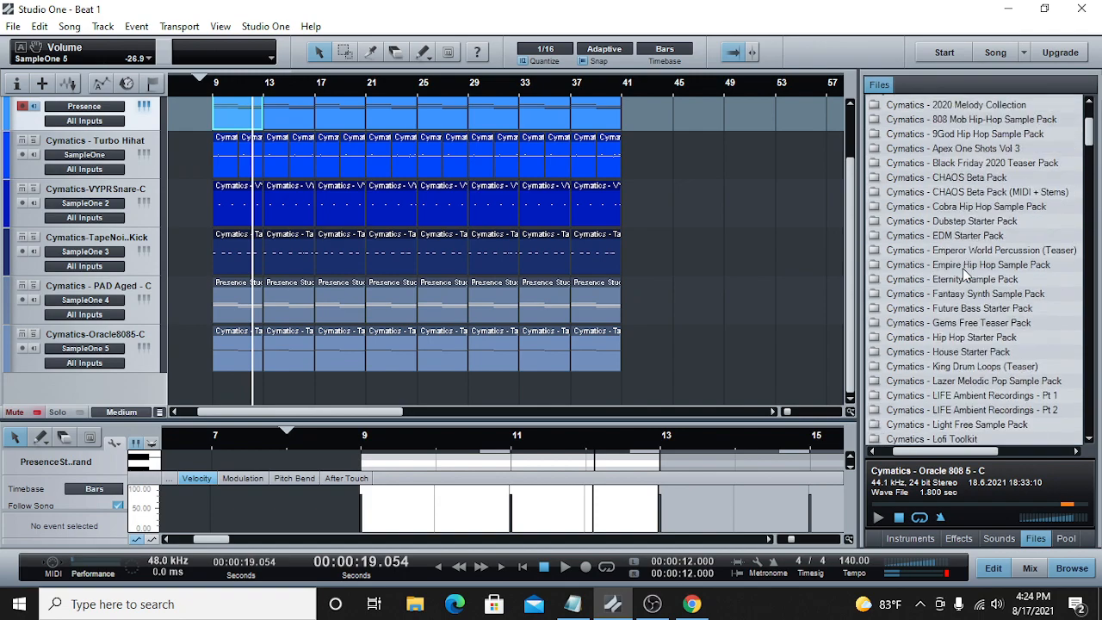
scroll(962, 268, up, 3)
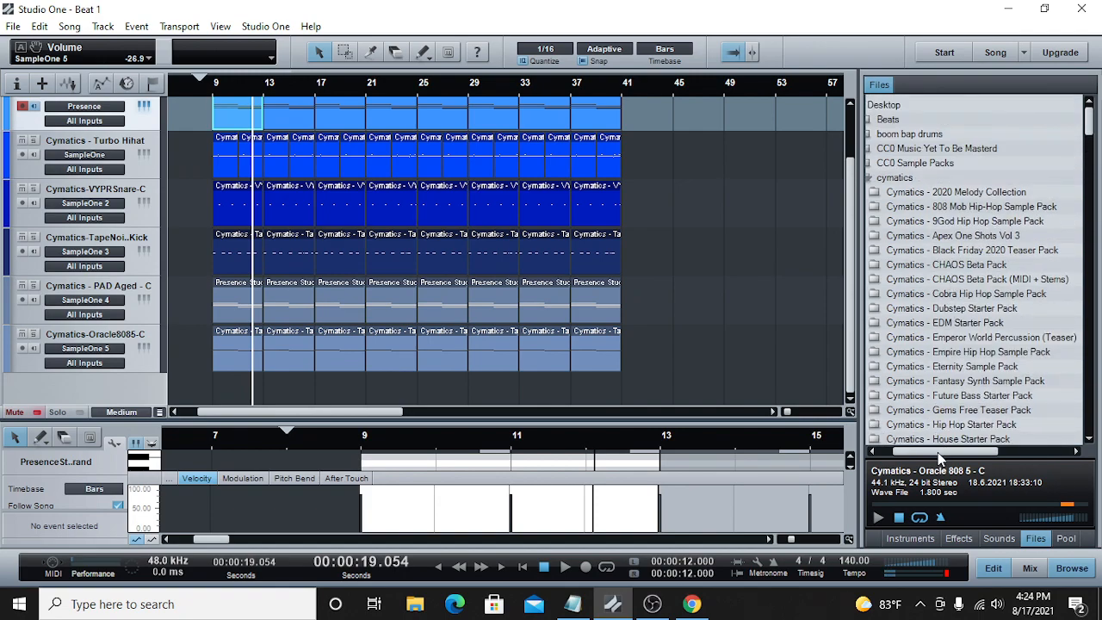
scroll(910, 278, down, 2)
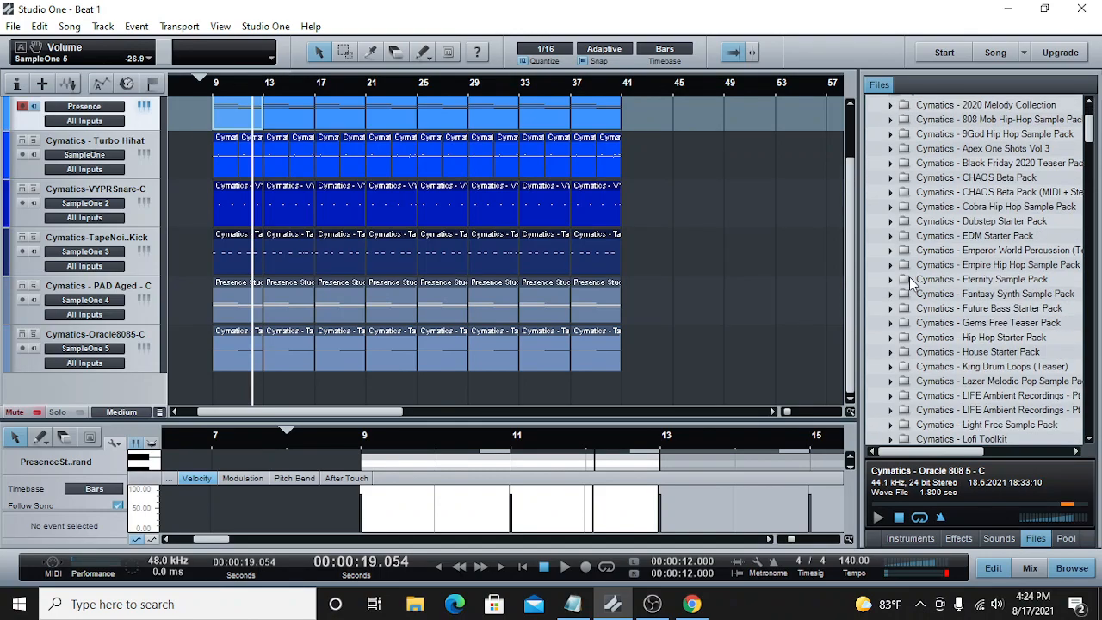
scroll(895, 319, down, 1)
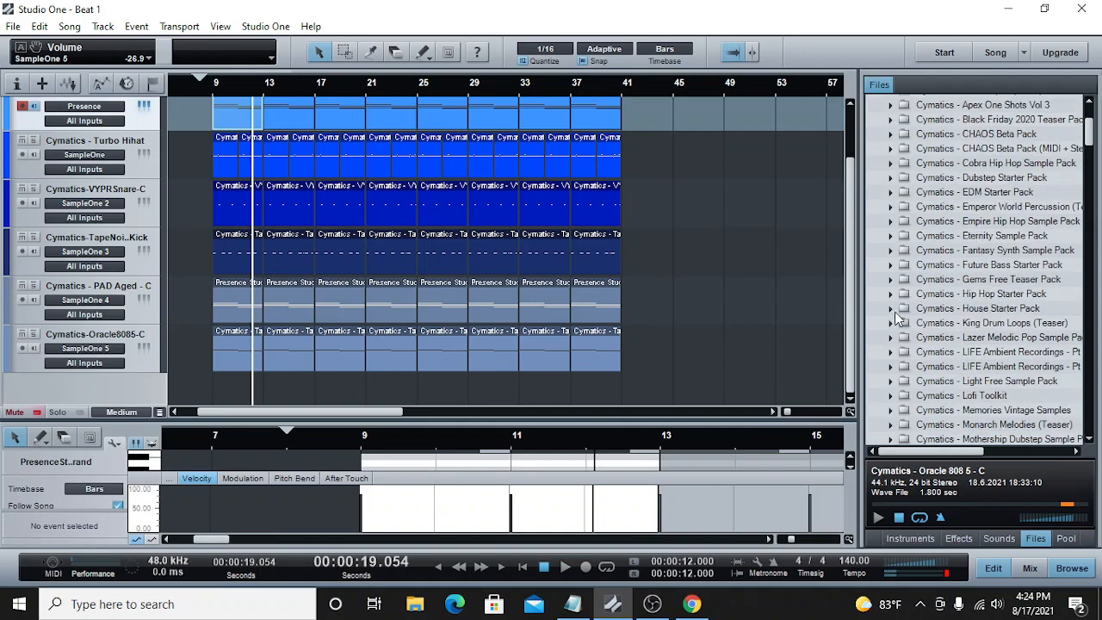
scroll(898, 319, up, 2)
click(891, 193)
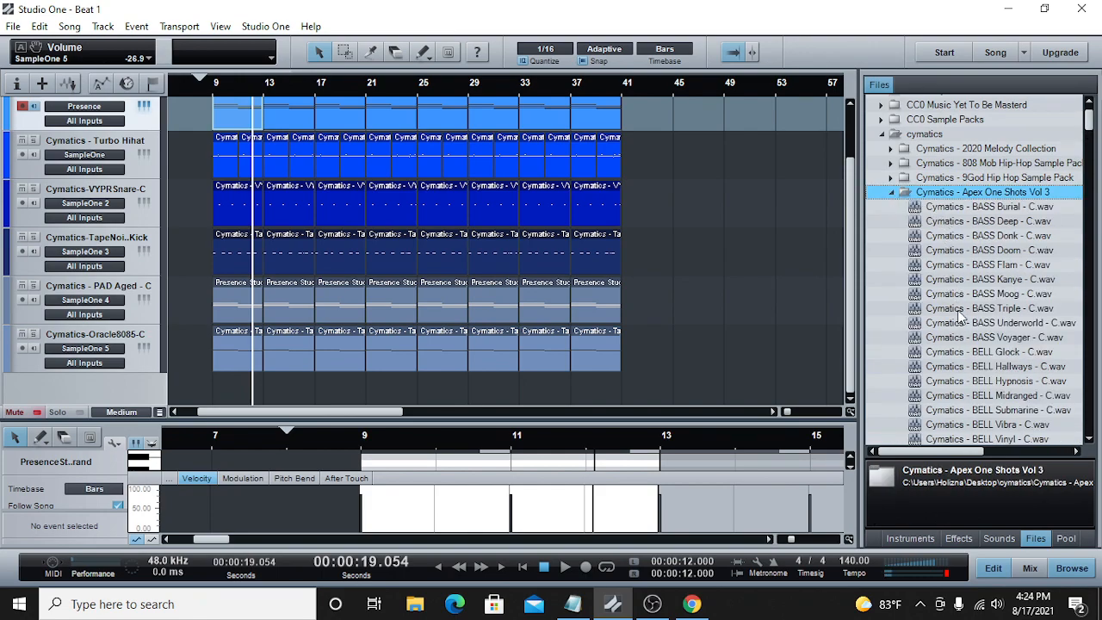
Step: Audition the PLUCK one-shots Aquatic, Bright, Child Toy, Clarity, Digital Banjo and Raspberry Ice
scroll(960, 317, down, 1)
scroll(960, 317, down, 1)
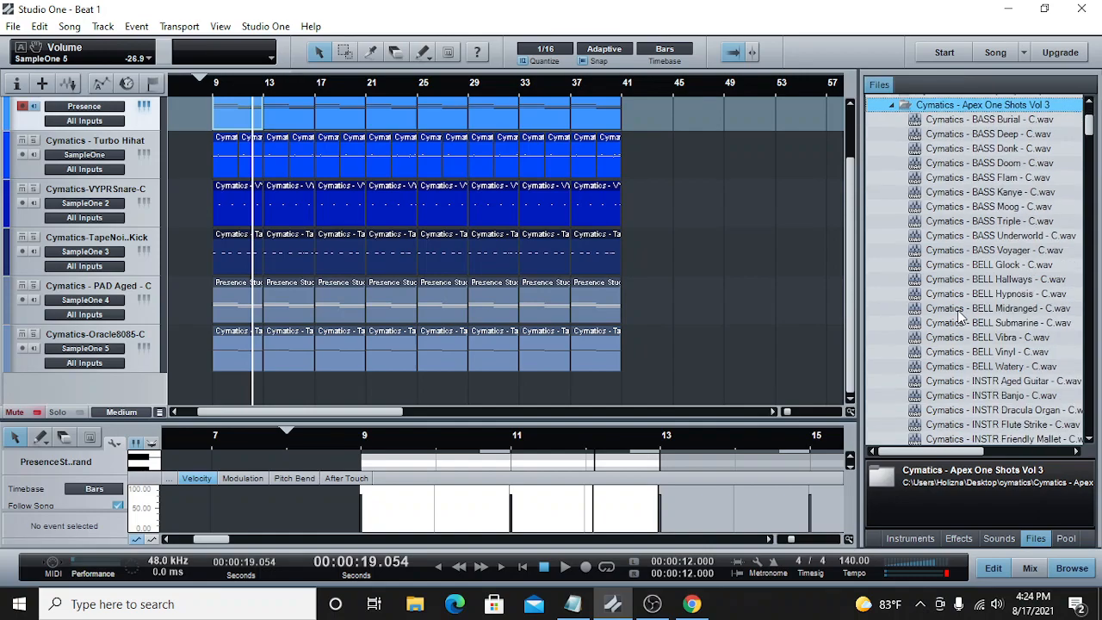
scroll(982, 355, down, 3)
scroll(981, 355, down, 10)
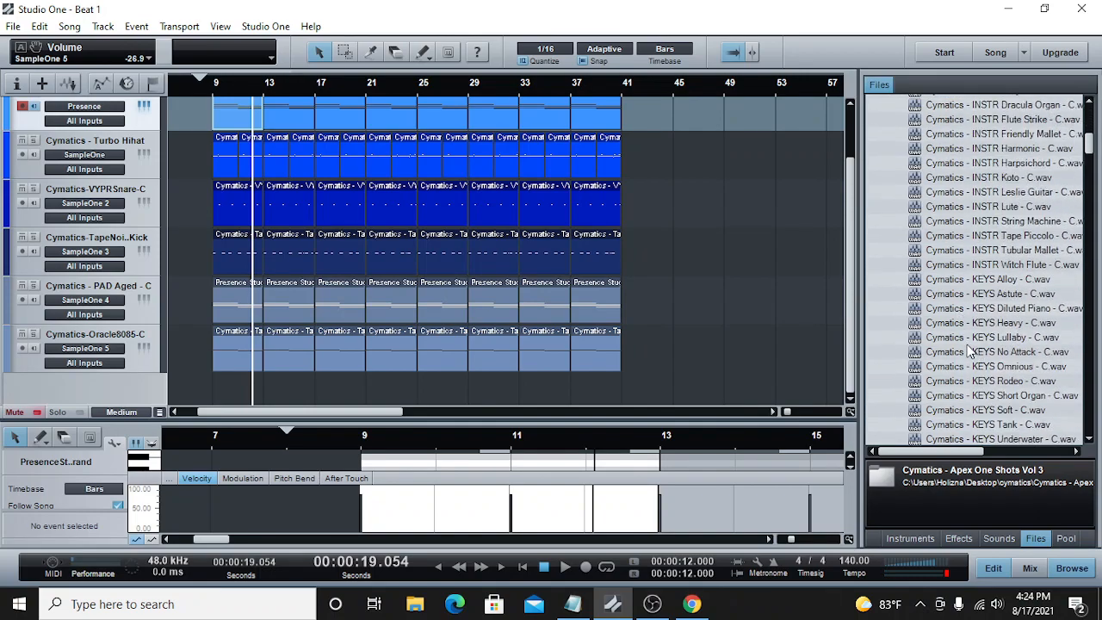
scroll(964, 345, down, 2)
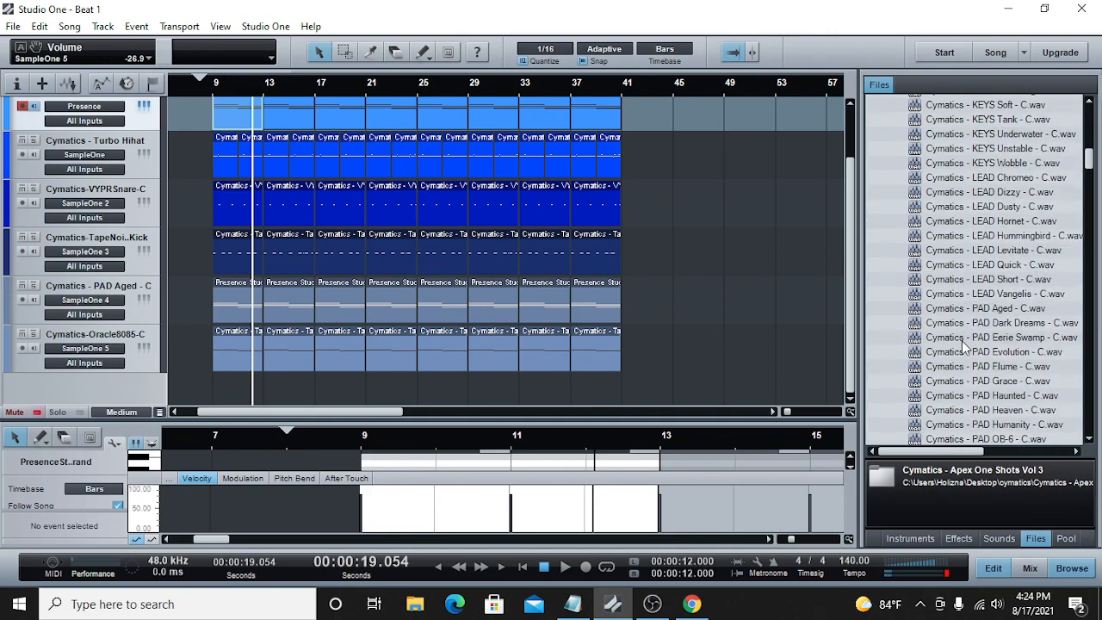
scroll(964, 345, down, 5)
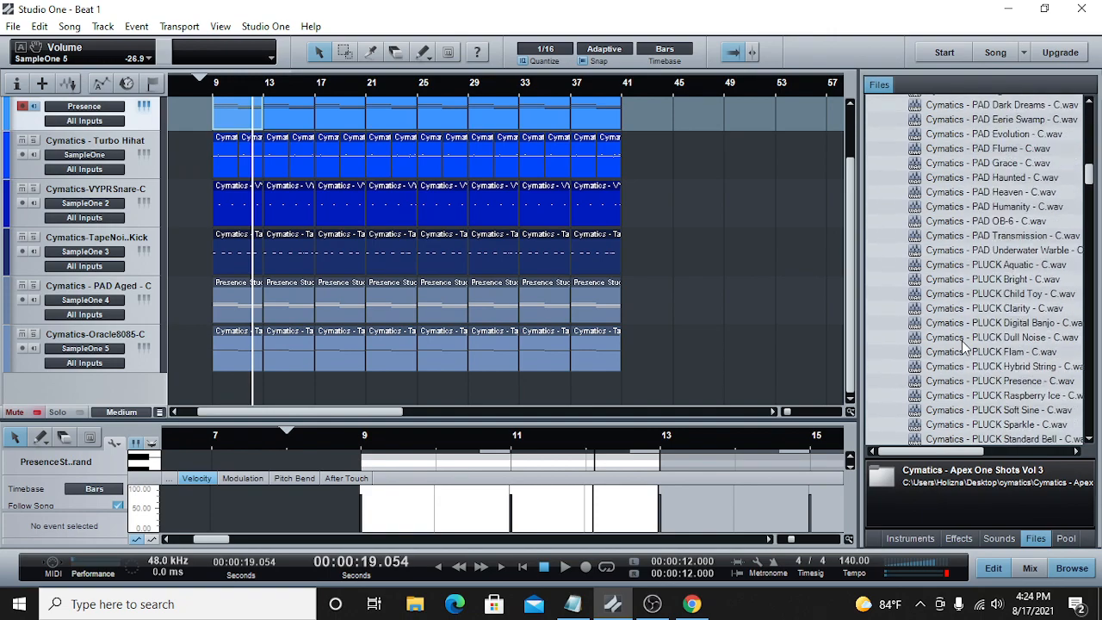
click(1005, 264)
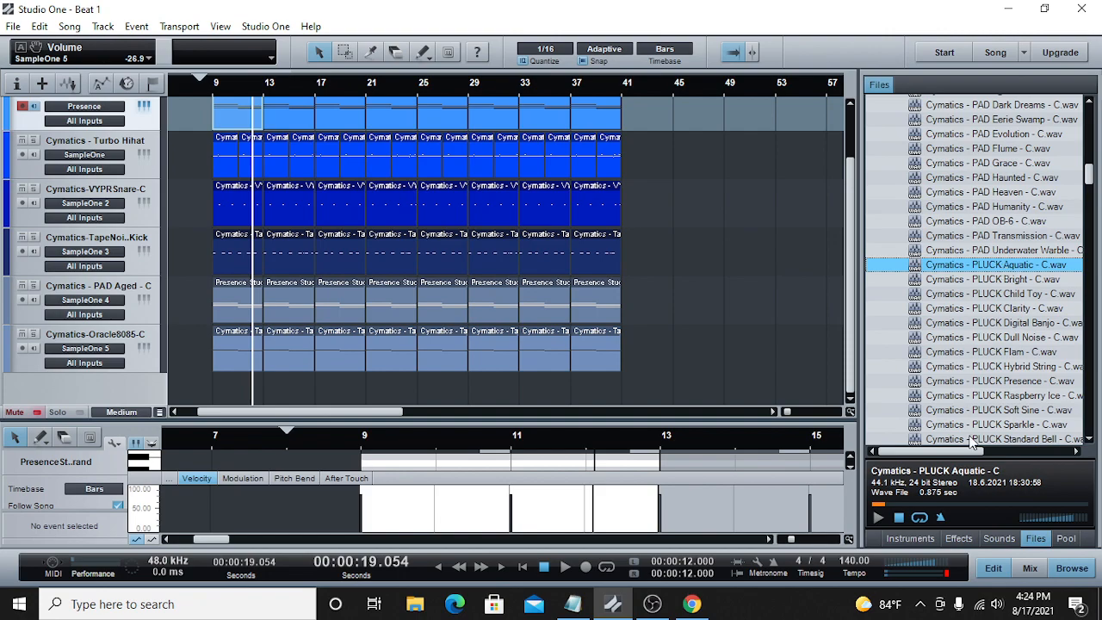
click(998, 282)
click(994, 297)
click(994, 312)
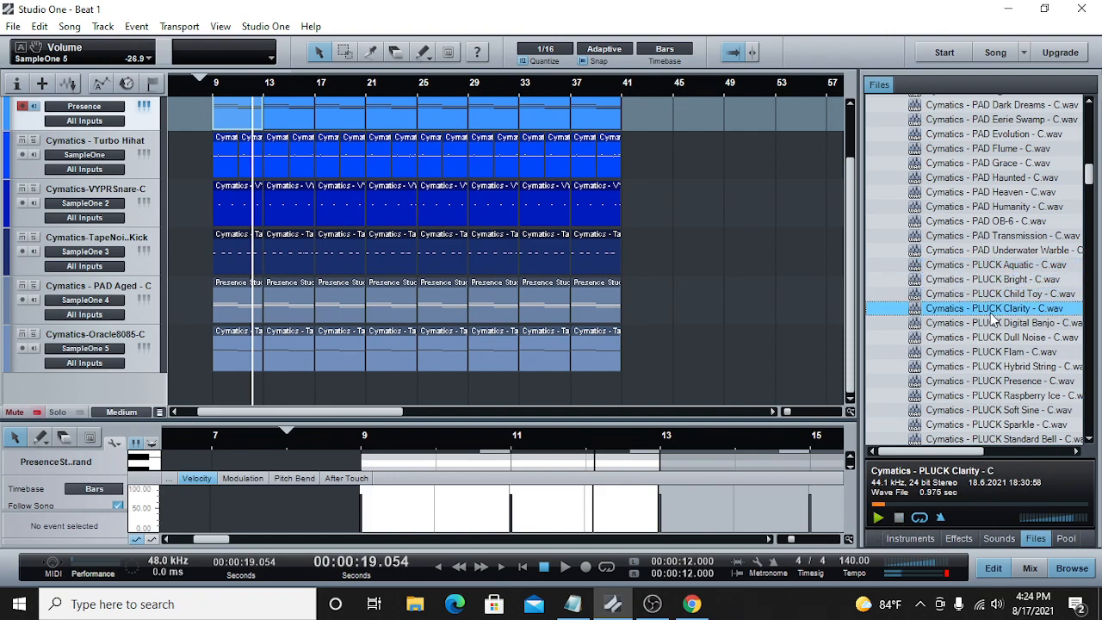
click(995, 325)
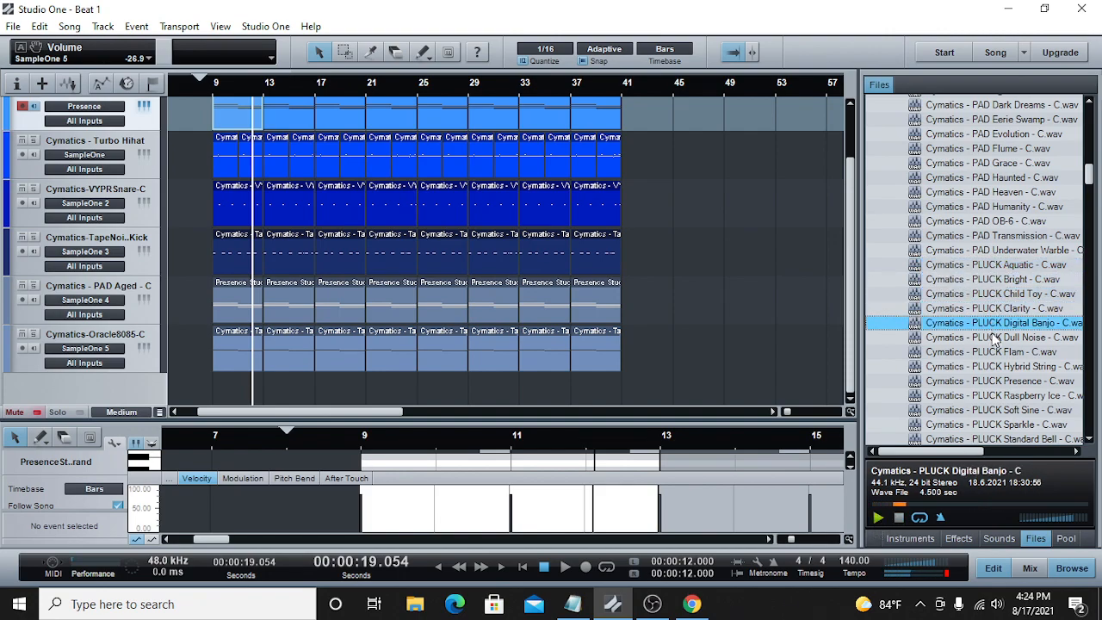
click(998, 395)
Step: Send PLUCK Raspberry Ice to a new SampleOne track and lower that channel's volume to about -27.6 dB
scroll(979, 358, down, 2)
right_click(981, 312)
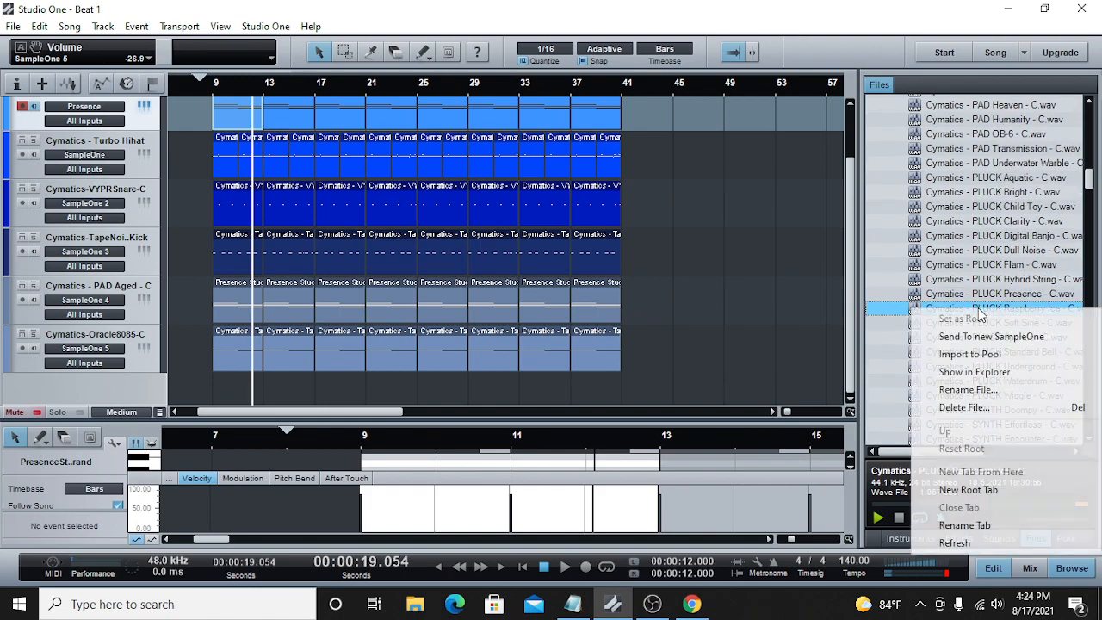
click(999, 337)
click(807, 84)
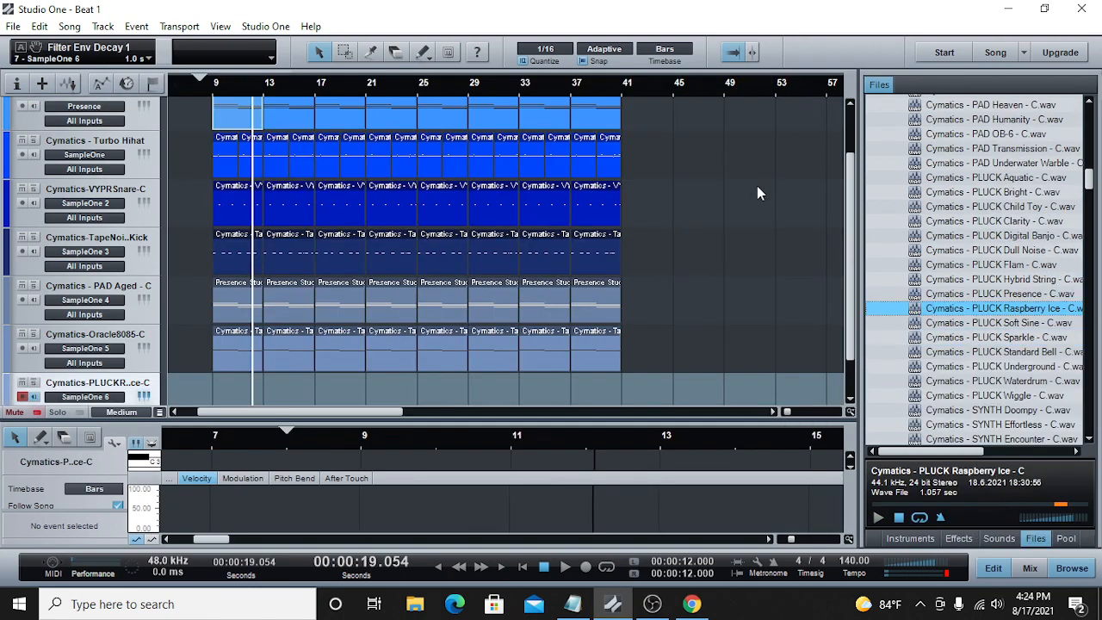
click(1037, 571)
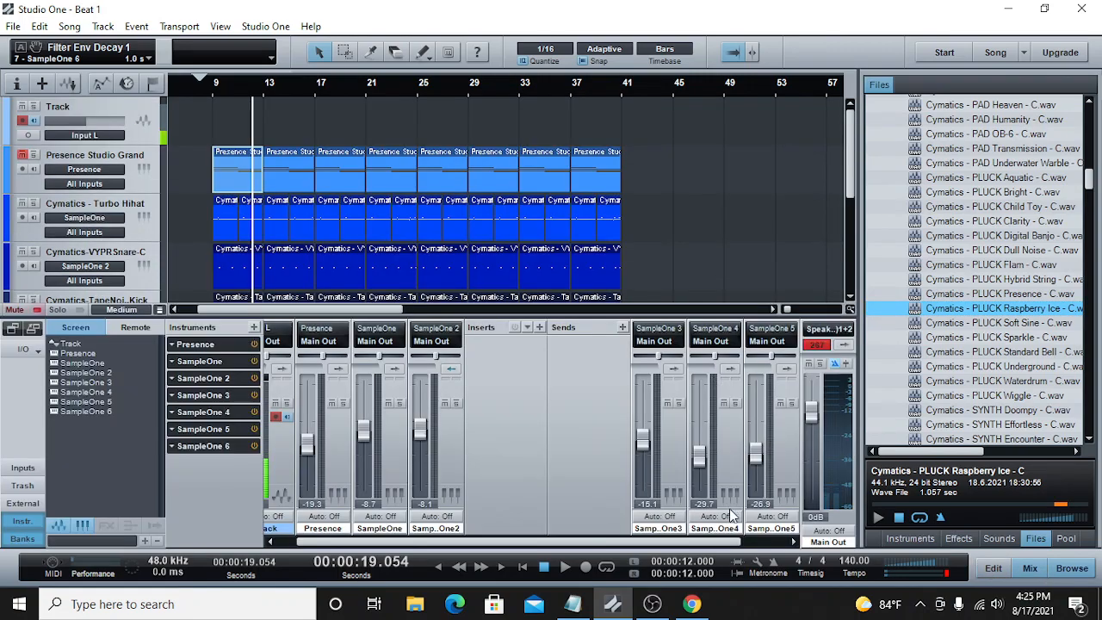
drag(755, 415, 756, 456)
Step: Create an empty four-bar part at bar 9 on the Raspberry Ice track and open it in an enlarged note editor
drag(851, 182, 849, 272)
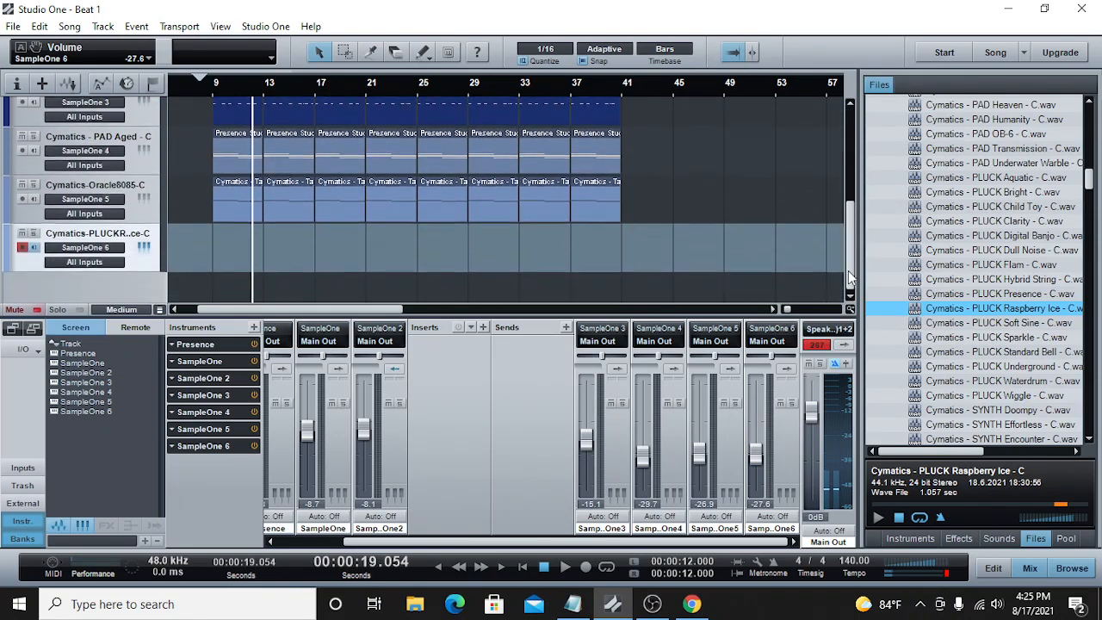
click(204, 82)
double_click(219, 233)
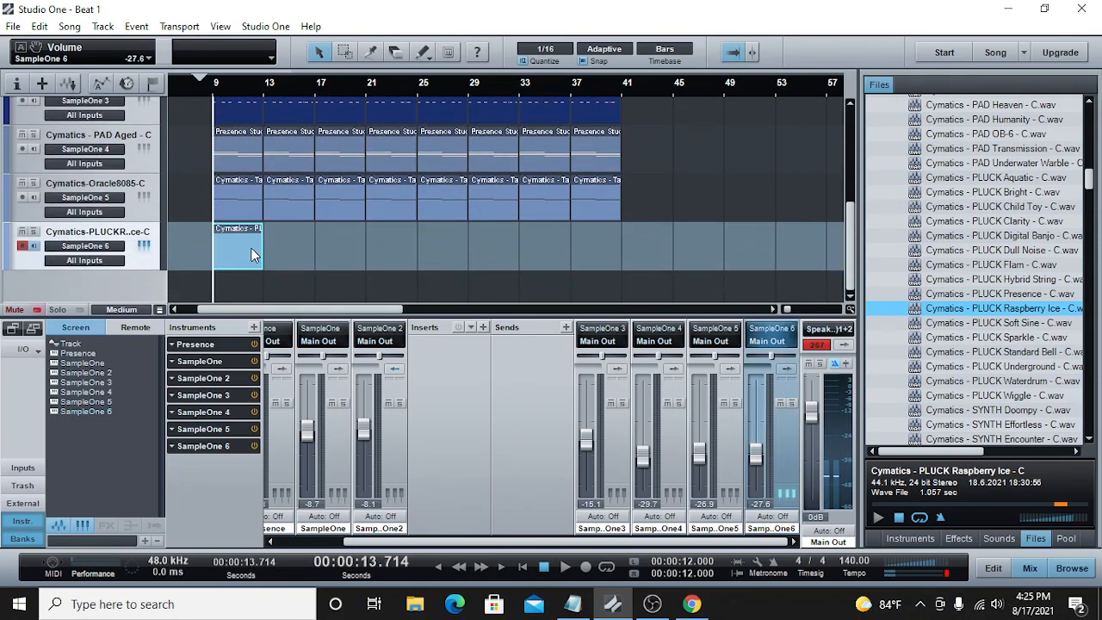
double_click(249, 248)
drag(848, 261, 848, 335)
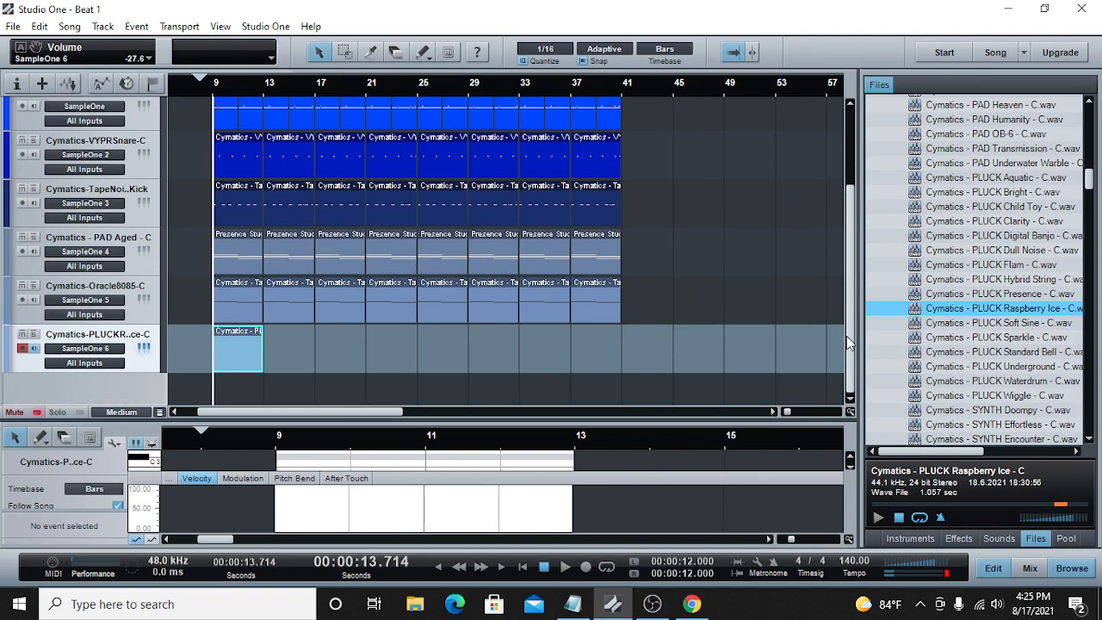
drag(787, 413, 798, 414)
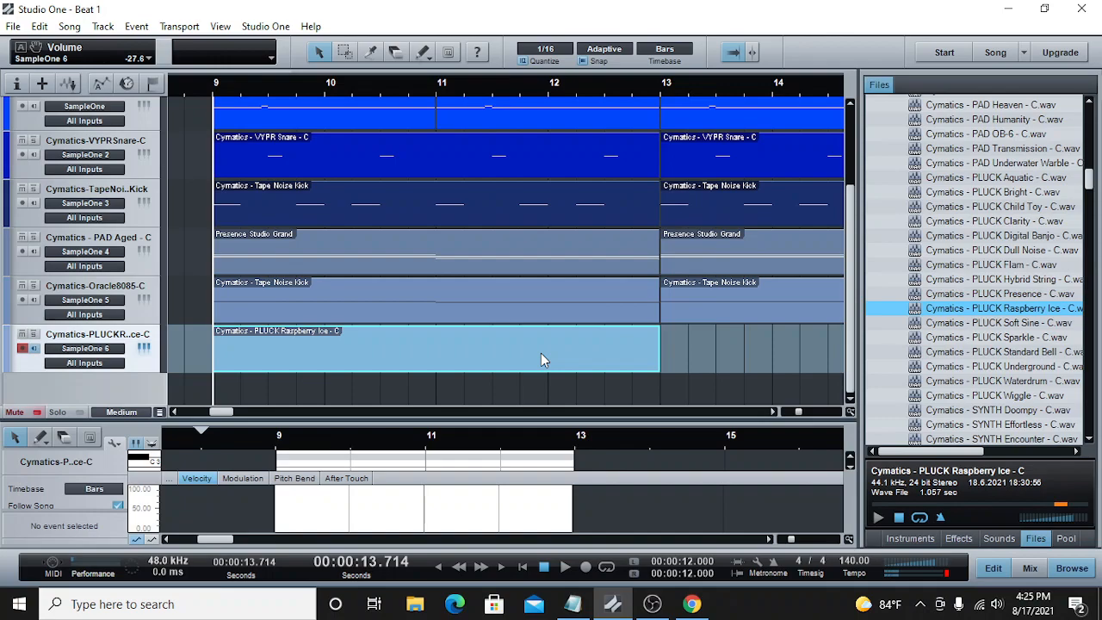
double_click(540, 354)
drag(583, 422, 583, 254)
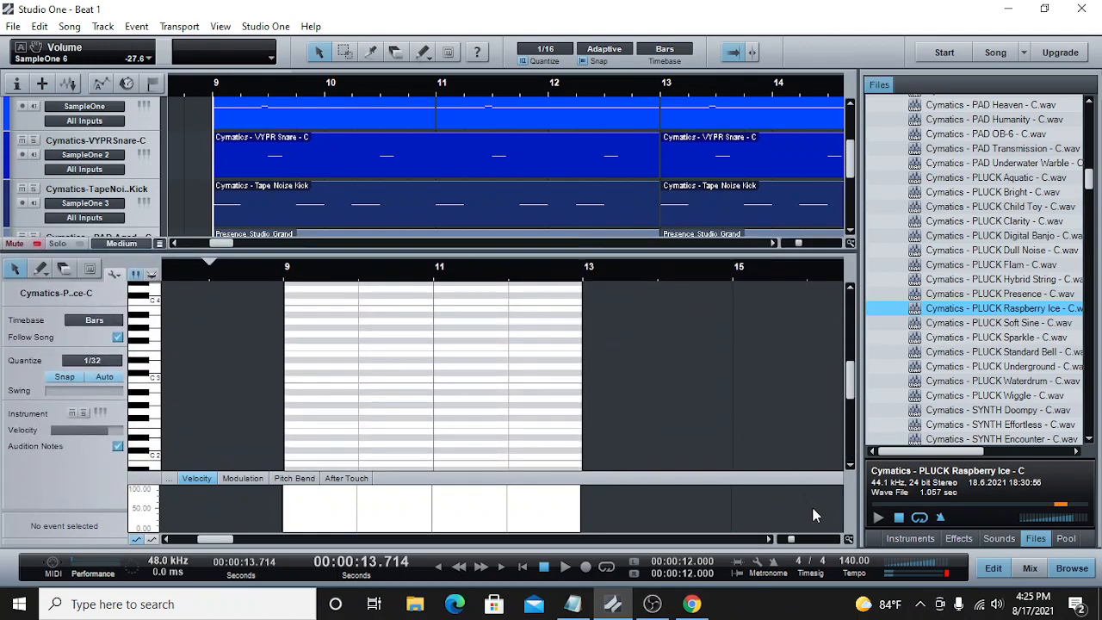
drag(791, 540, 797, 540)
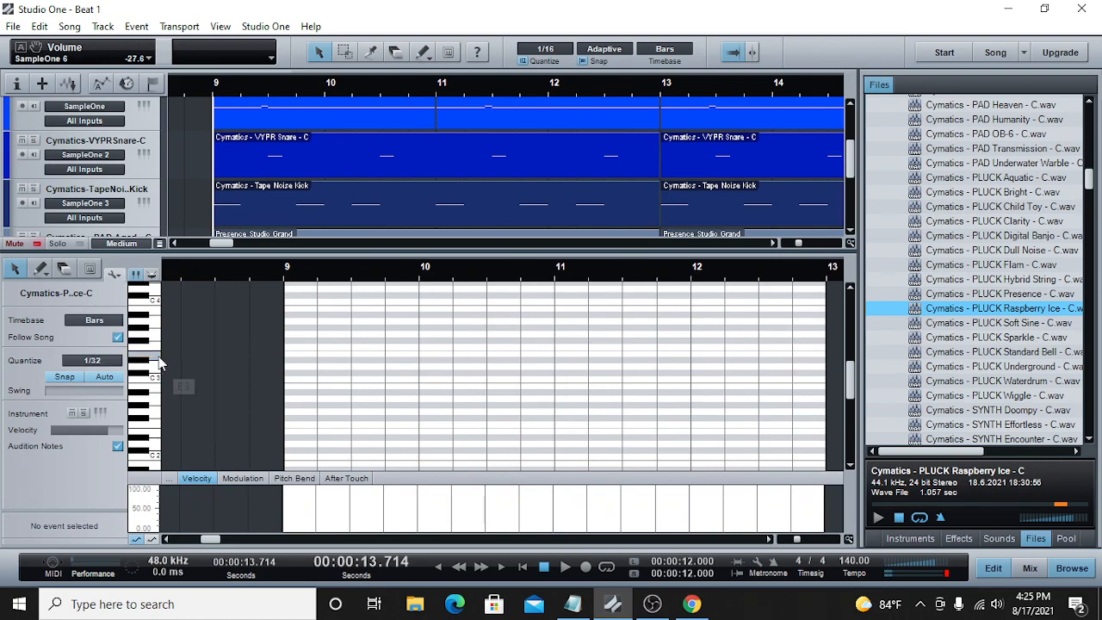
Step: Add one-beat pluck notes E3 on beat 1 and D3 on beat 2 of bar 9, and play them with the beat
click(287, 354)
drag(288, 354, 317, 353)
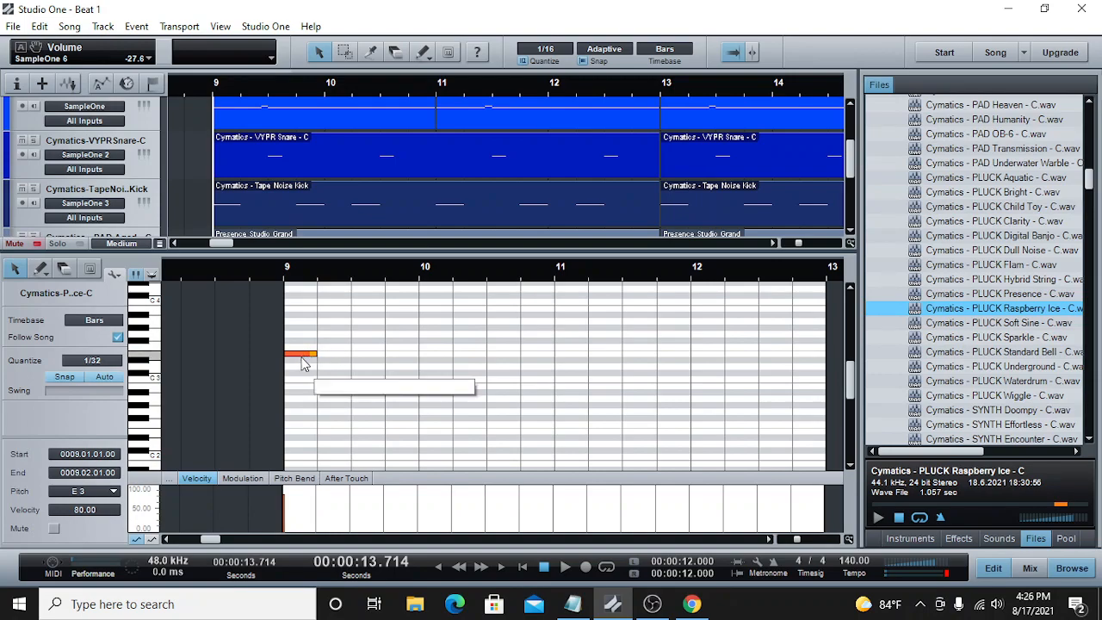
click(321, 366)
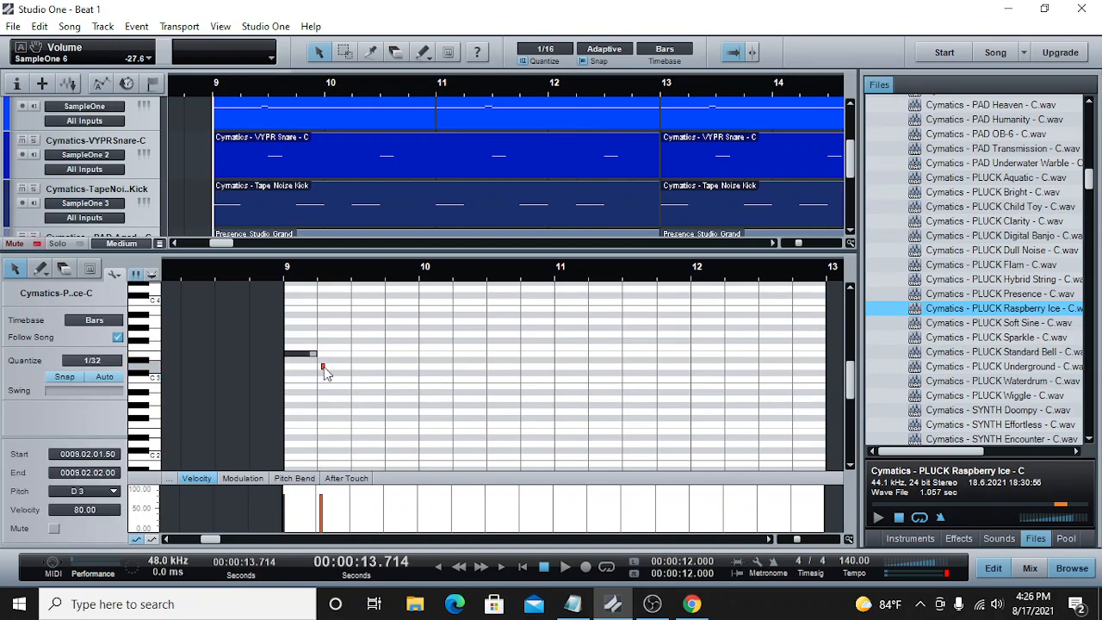
drag(321, 370, 334, 368)
key(space)
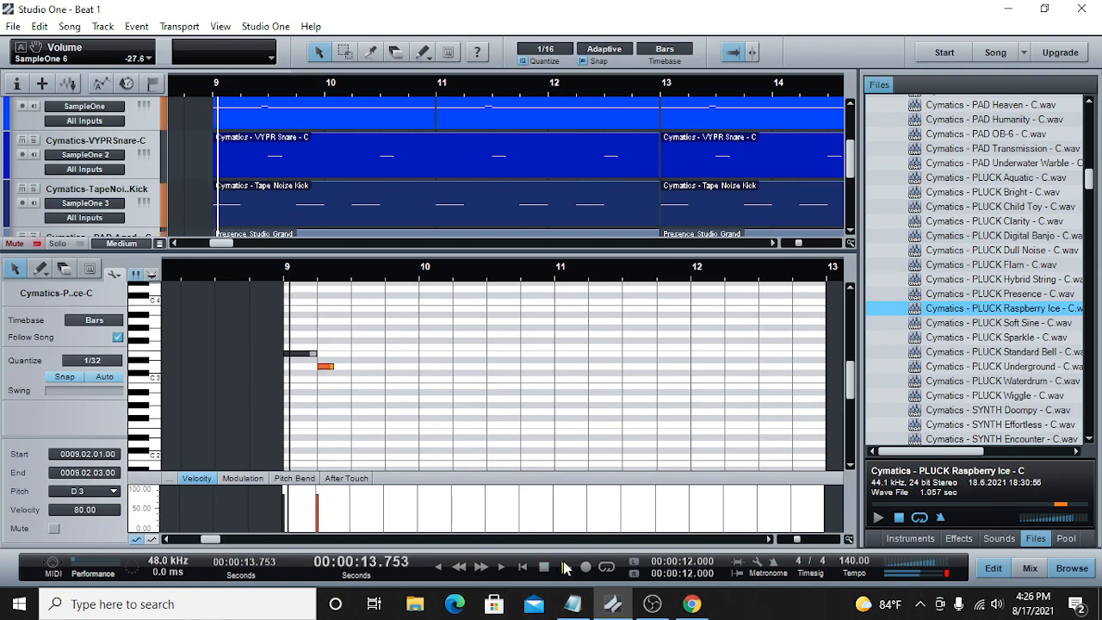
click(544, 569)
drag(332, 368, 350, 368)
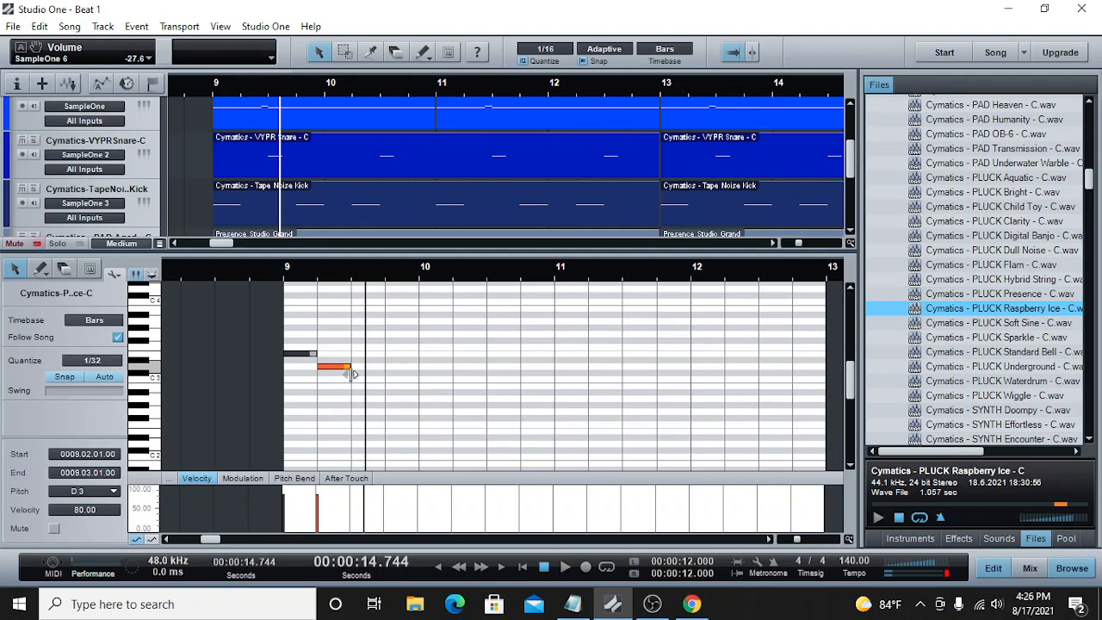
click(564, 568)
click(544, 569)
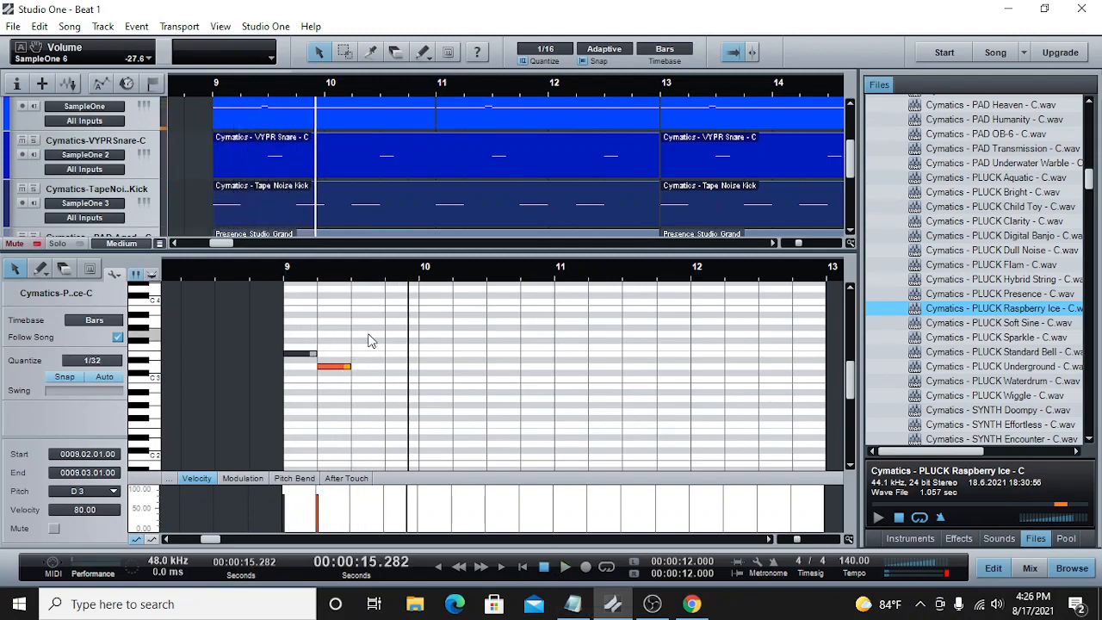
Step: Add a one-beat E3 pluck note on beat 4 of bar 9 and play the bar
click(389, 350)
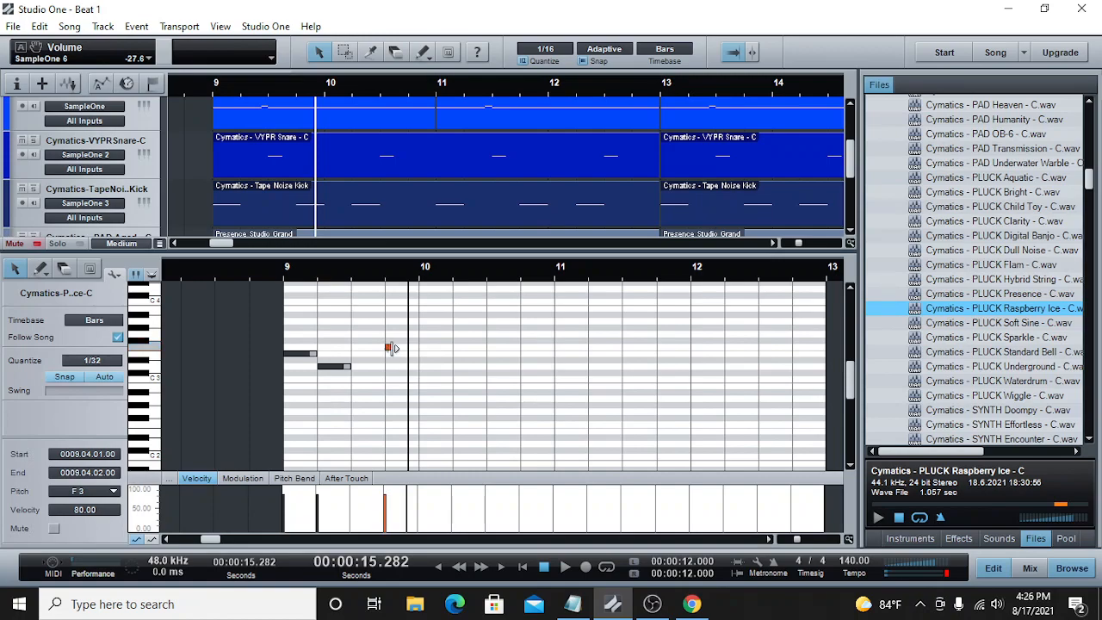
drag(405, 350, 404, 355)
click(289, 275)
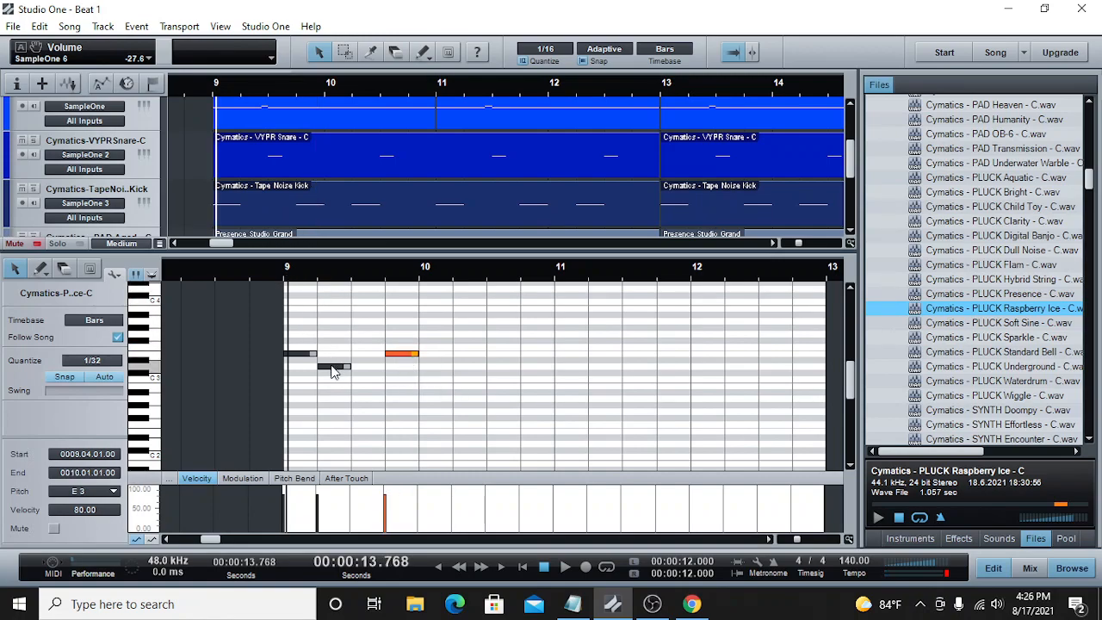
click(565, 567)
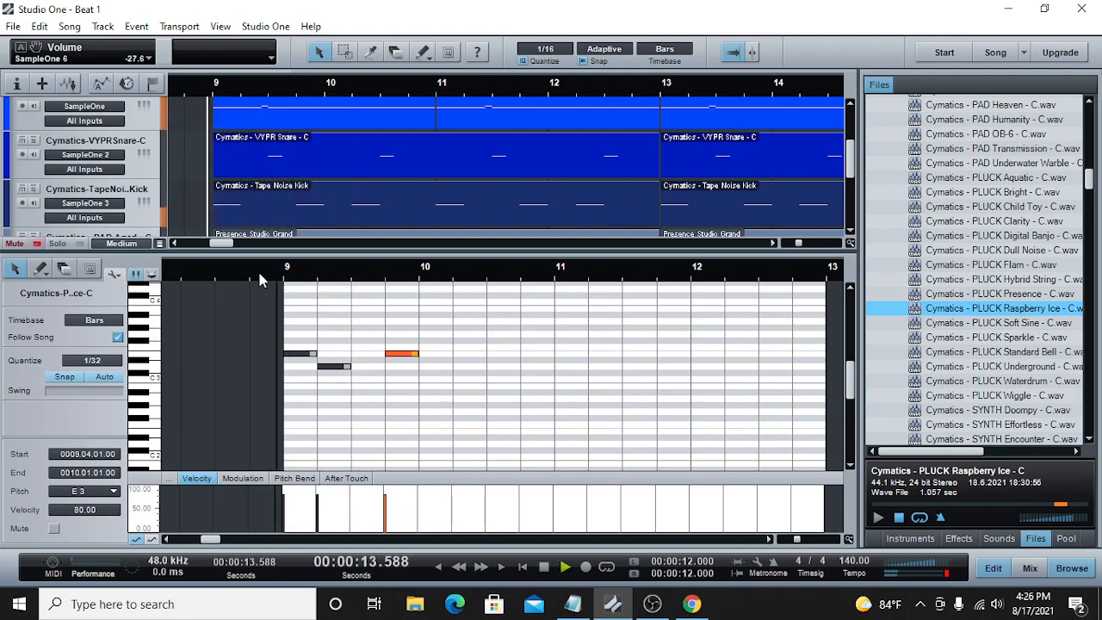
key(space)
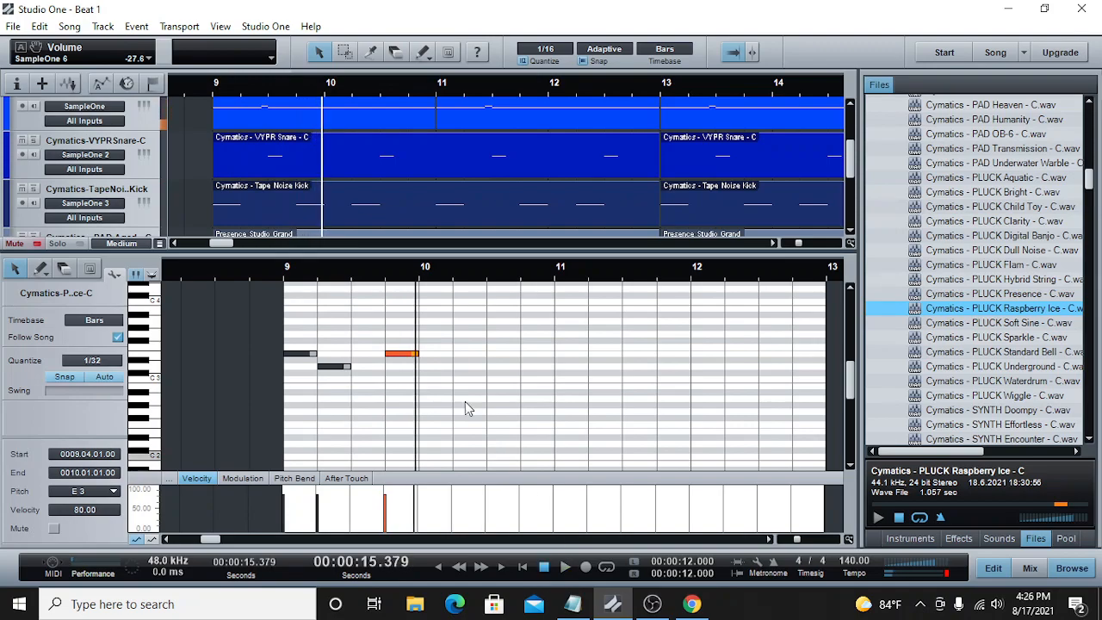
Step: Add a one-beat B2 pluck note on beat 1 of bar 10 and play the melody from bar 9
click(422, 389)
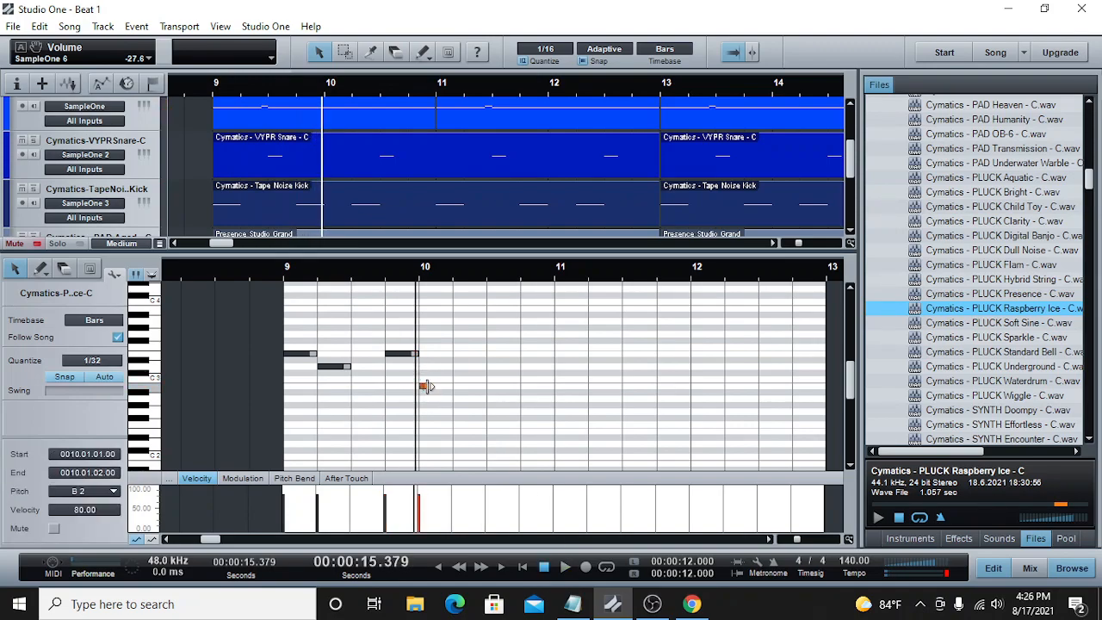
click(283, 272)
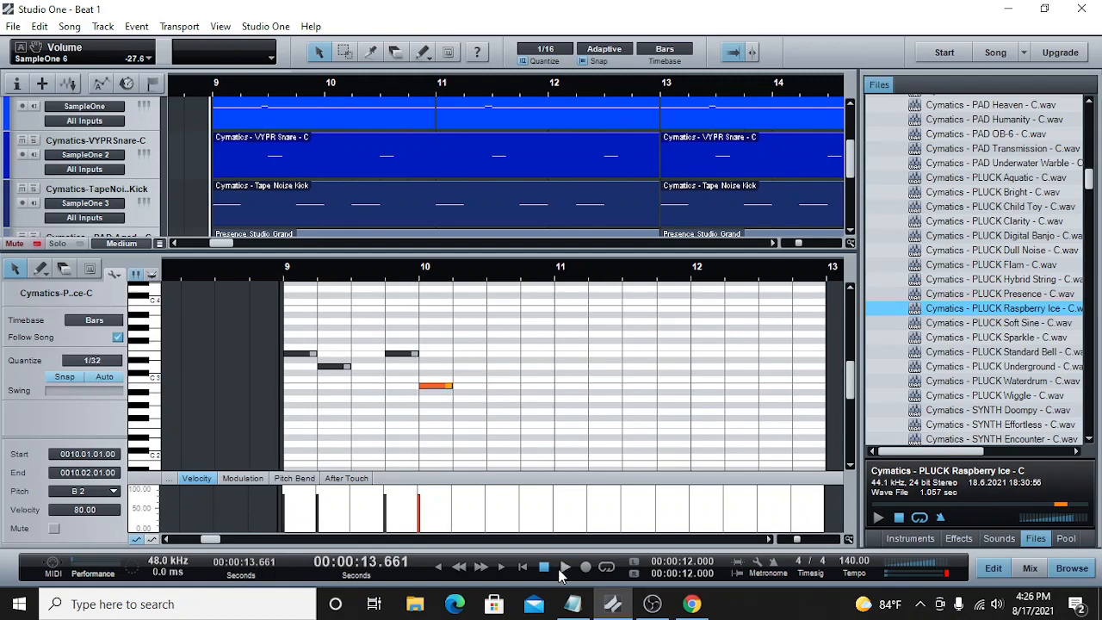
click(563, 567)
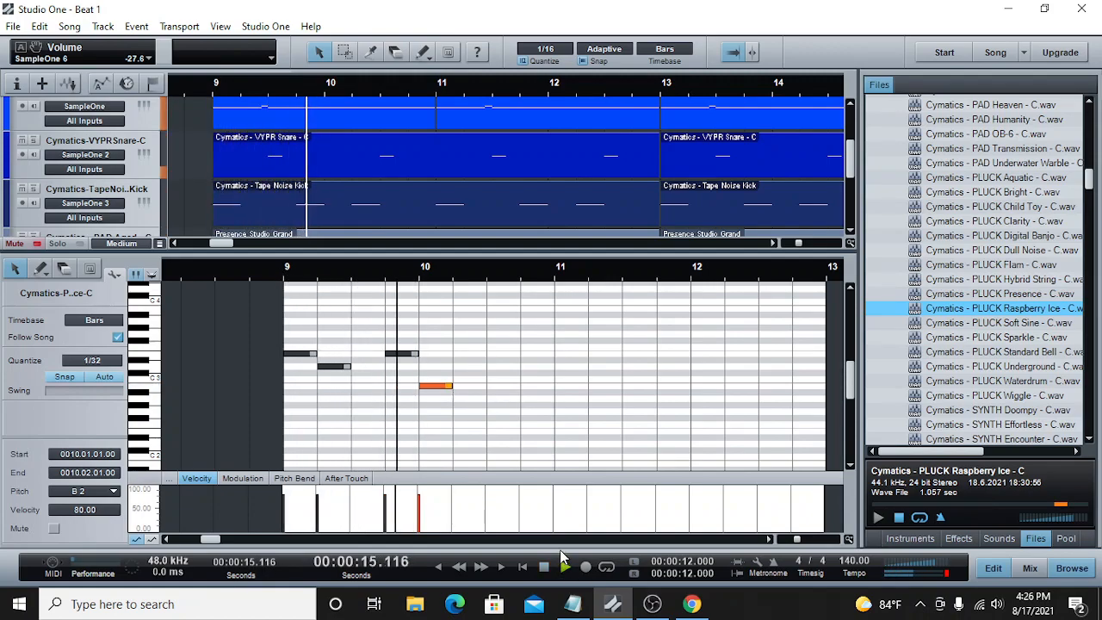
click(543, 566)
Step: Add one-beat pluck notes E3 on beat 1 and C3 on beat 2 of bar 11, and play them with the beat
click(556, 276)
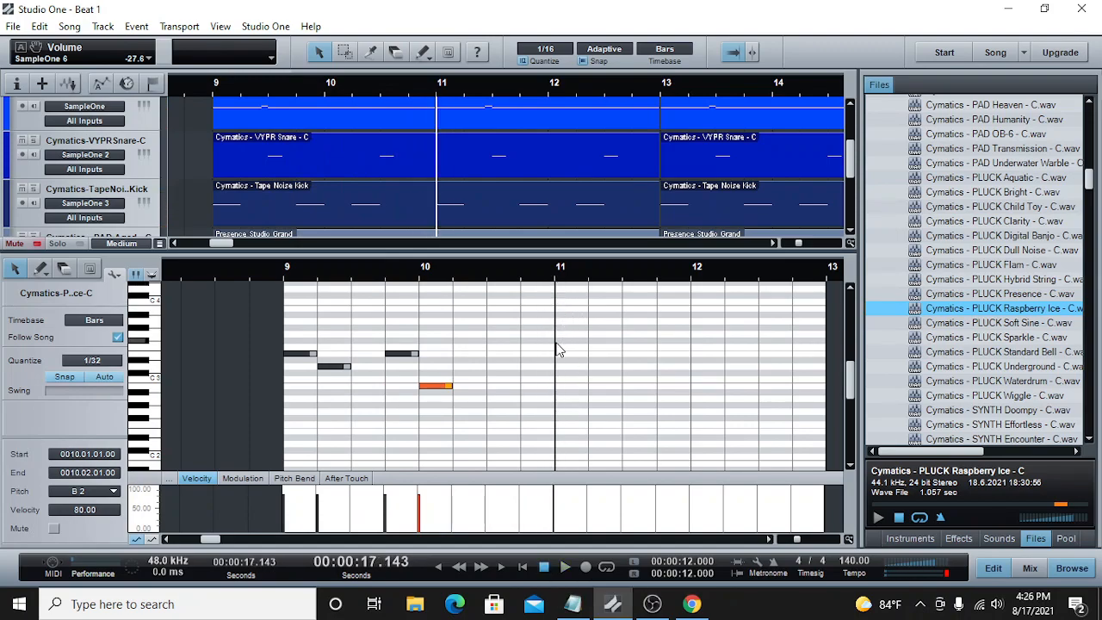
click(557, 349)
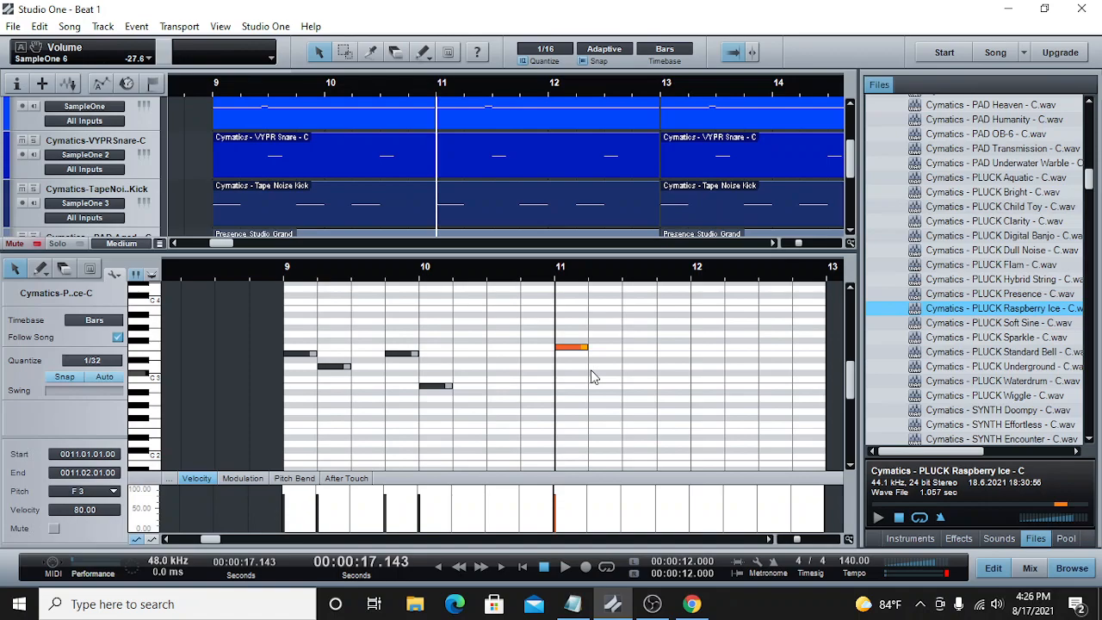
click(591, 380)
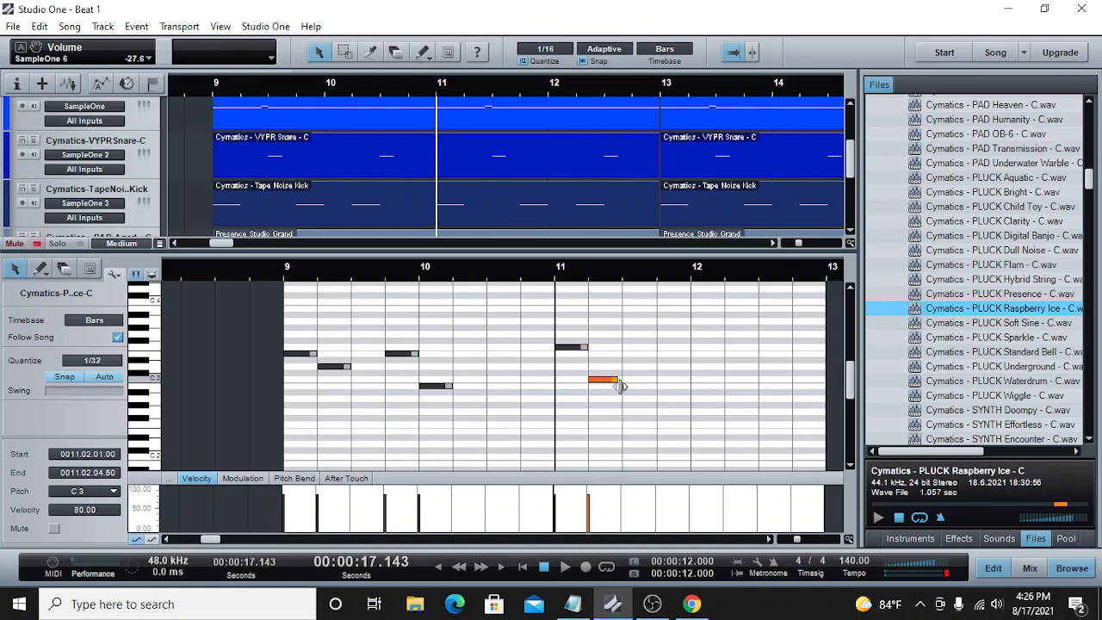
click(562, 567)
click(566, 347)
drag(566, 355, 567, 363)
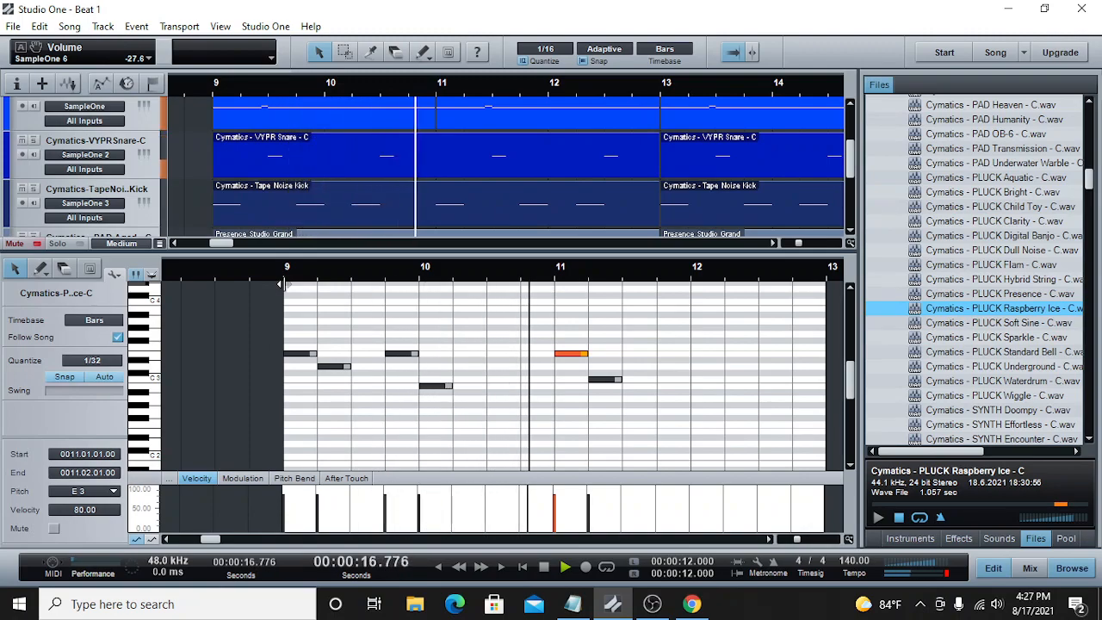
click(544, 567)
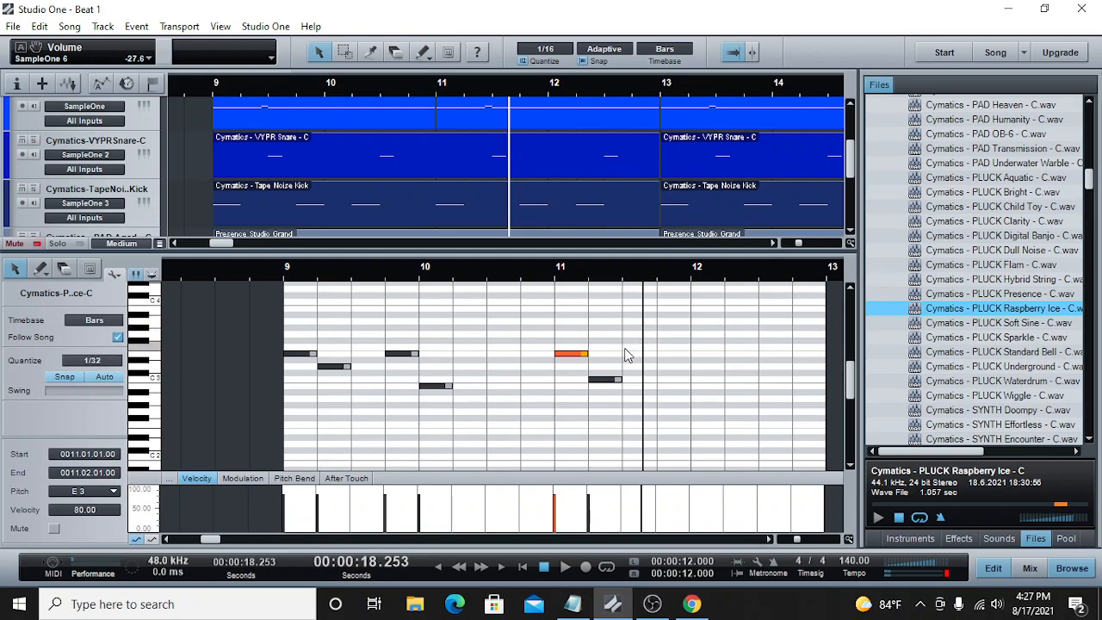
Step: Complete the pluck melody with one-beat notes E3 at bar 11 beat 4 and C3 at bar 12 beat 1, plus a two-beat G3 at bar 12 beat 3
click(661, 354)
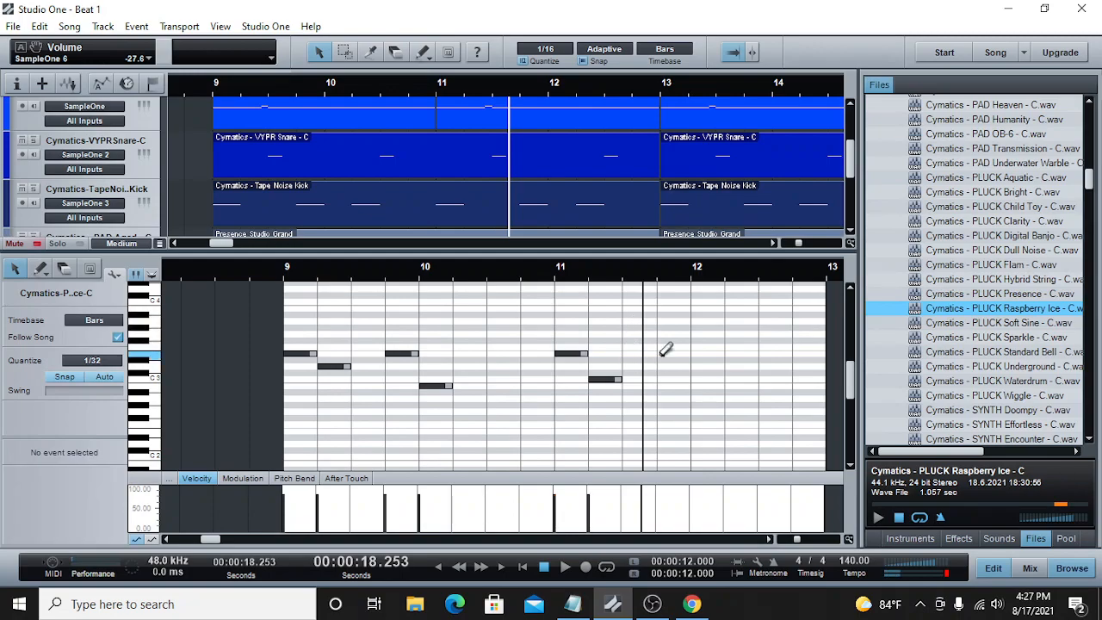
click(700, 379)
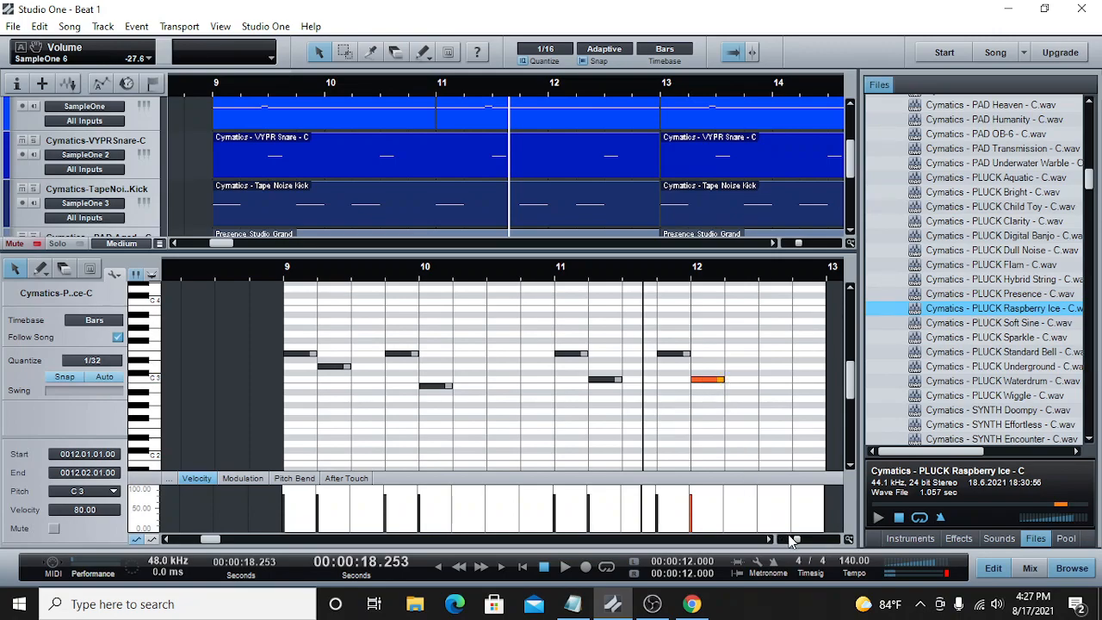
drag(795, 542, 793, 542)
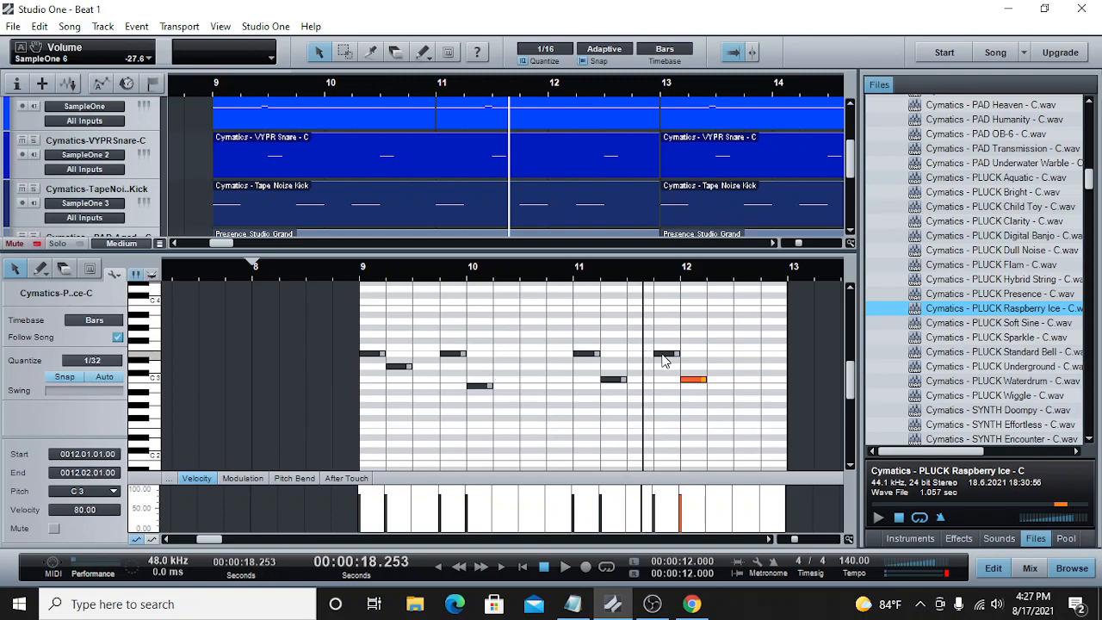
click(344, 274)
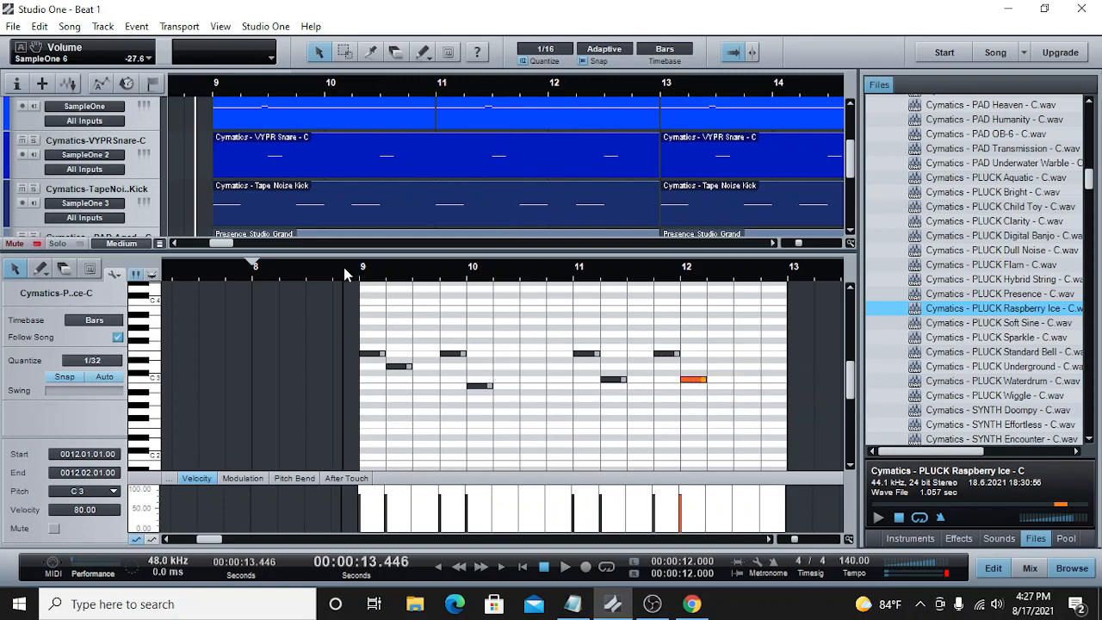
key(space)
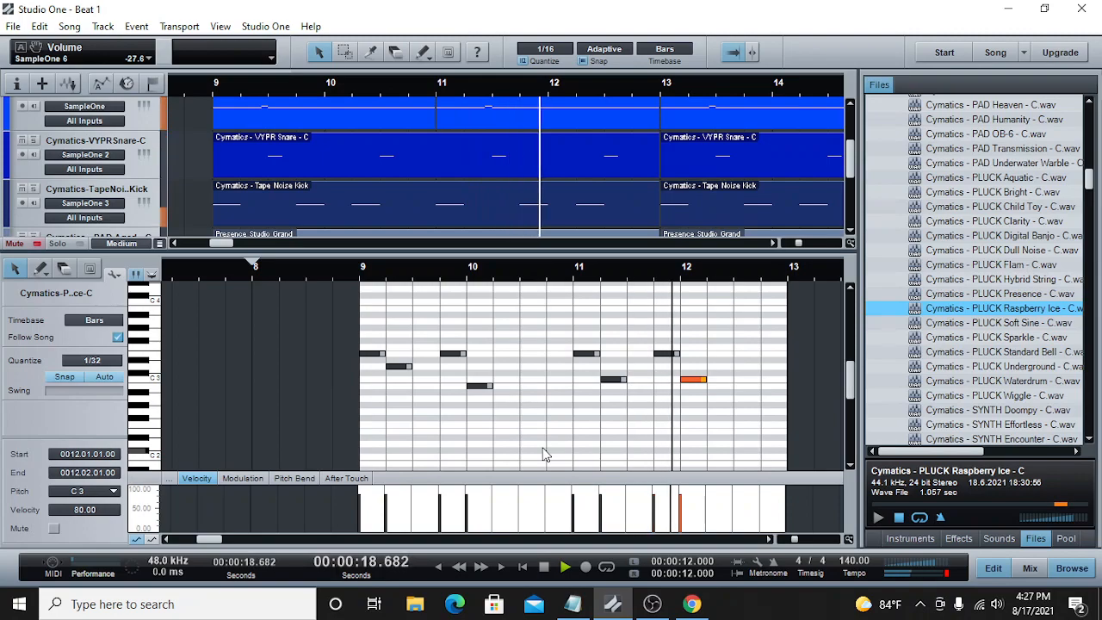
key(space)
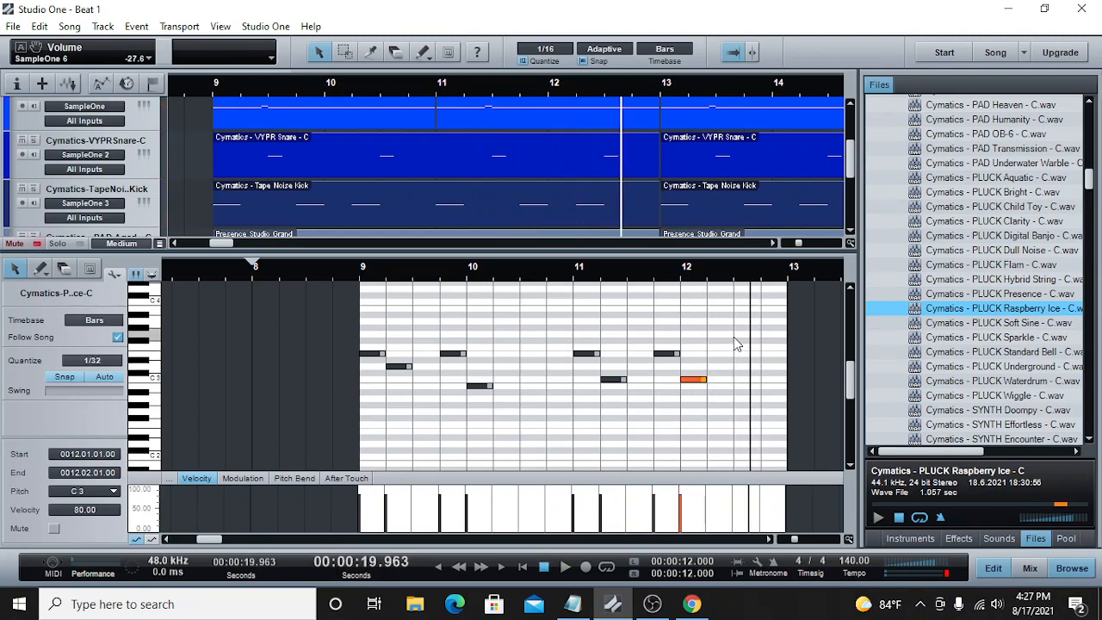
click(733, 337)
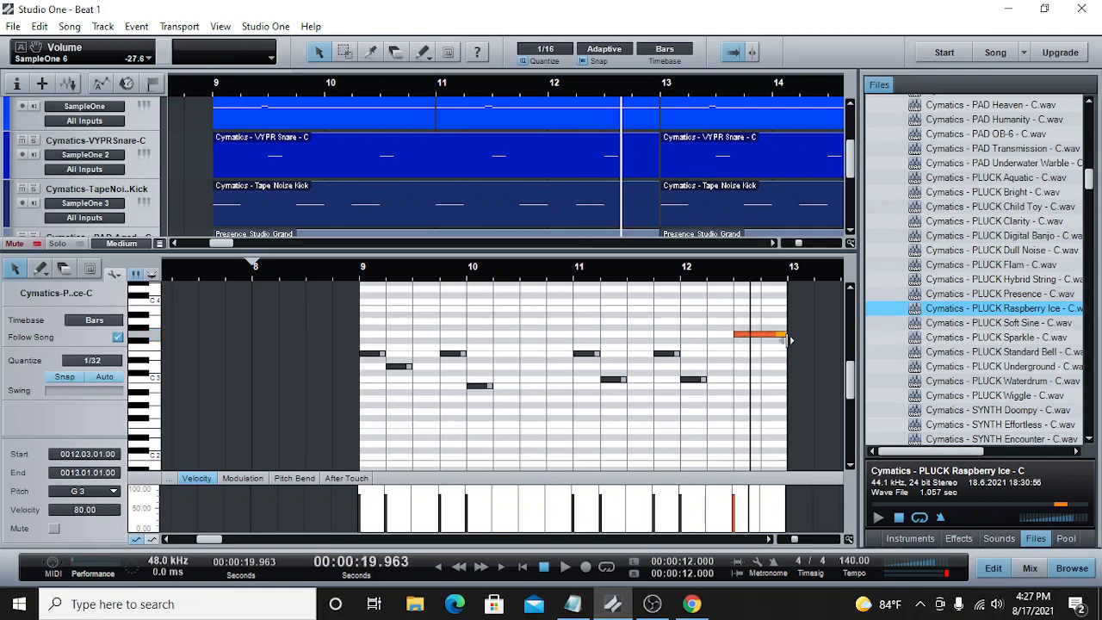
key(space)
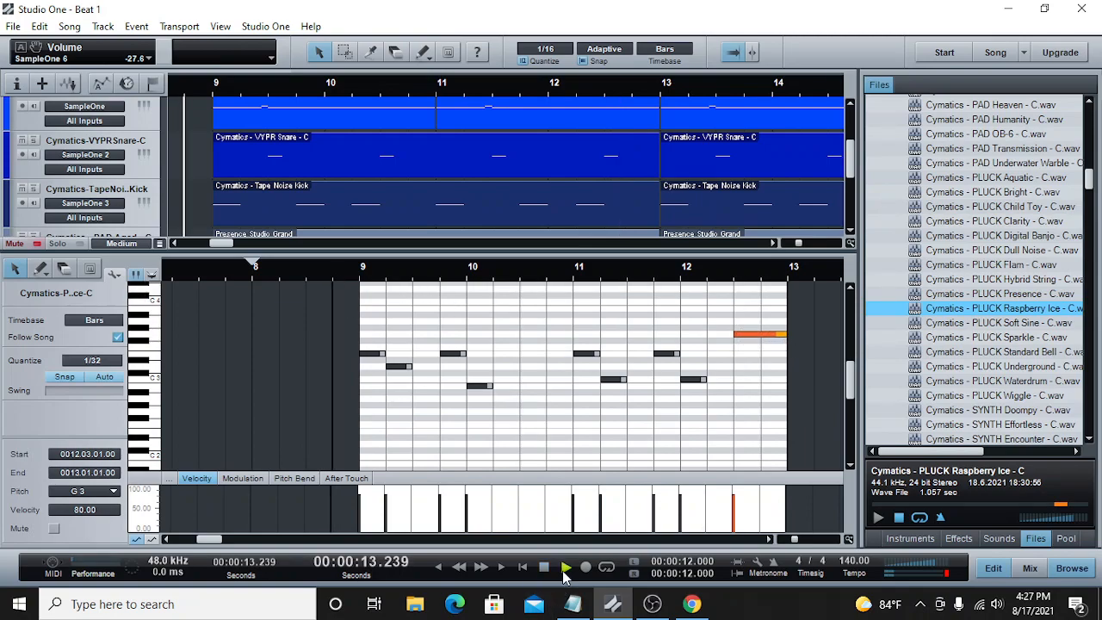
Step: Pan the SampleOne 6 pluck channel to L25 in the mixer and play the beat from just before bar 9
click(1032, 572)
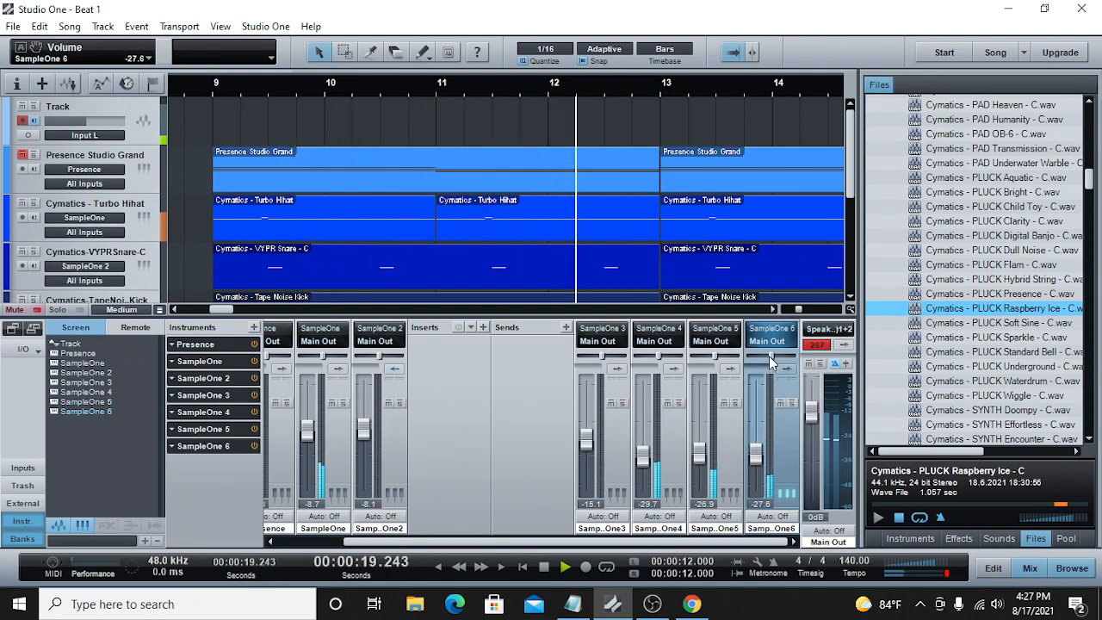
drag(770, 354, 766, 362)
click(545, 565)
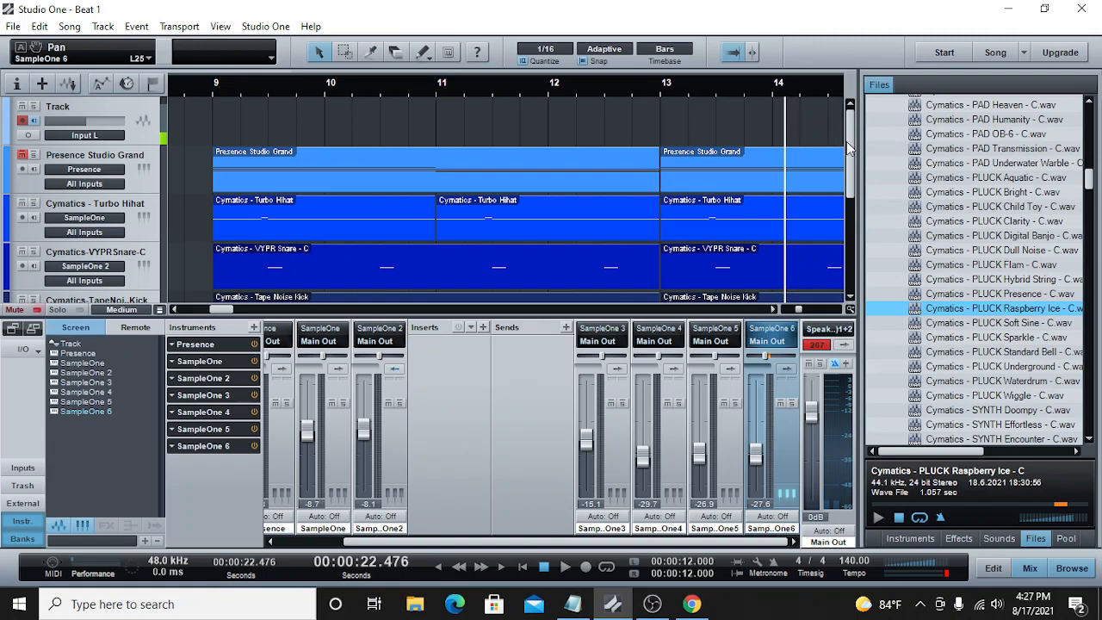
drag(849, 149, 869, 248)
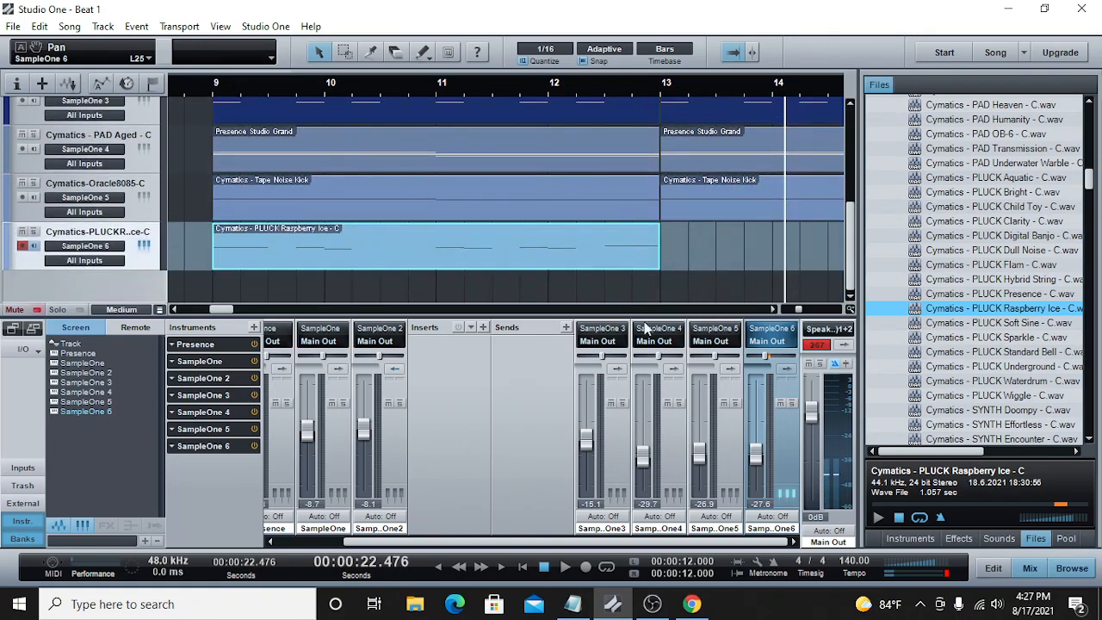
drag(767, 362, 769, 363)
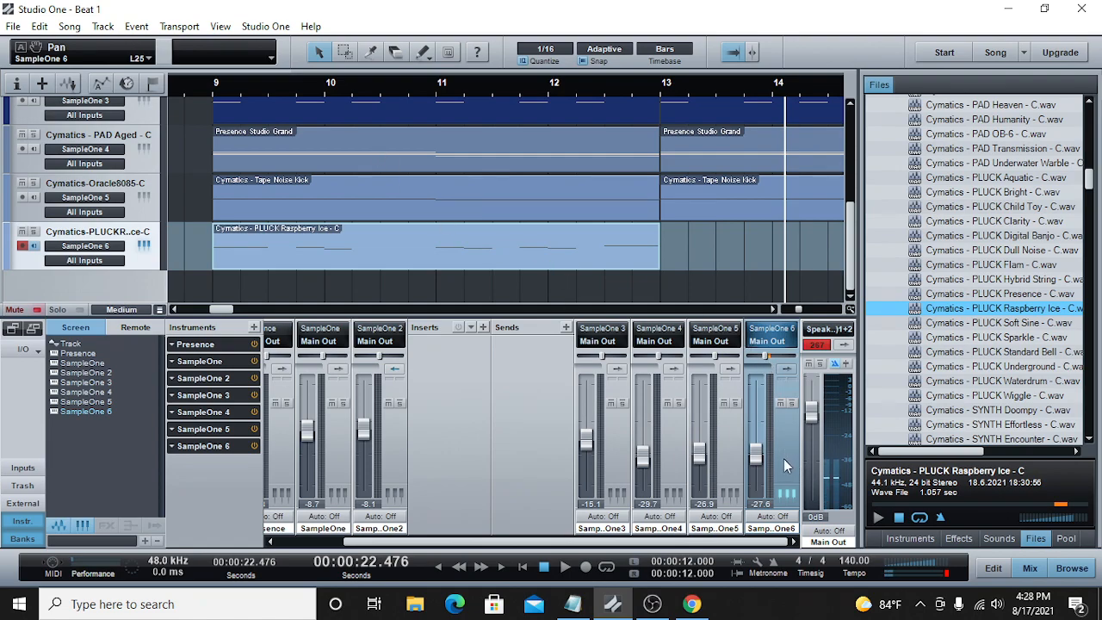
click(185, 95)
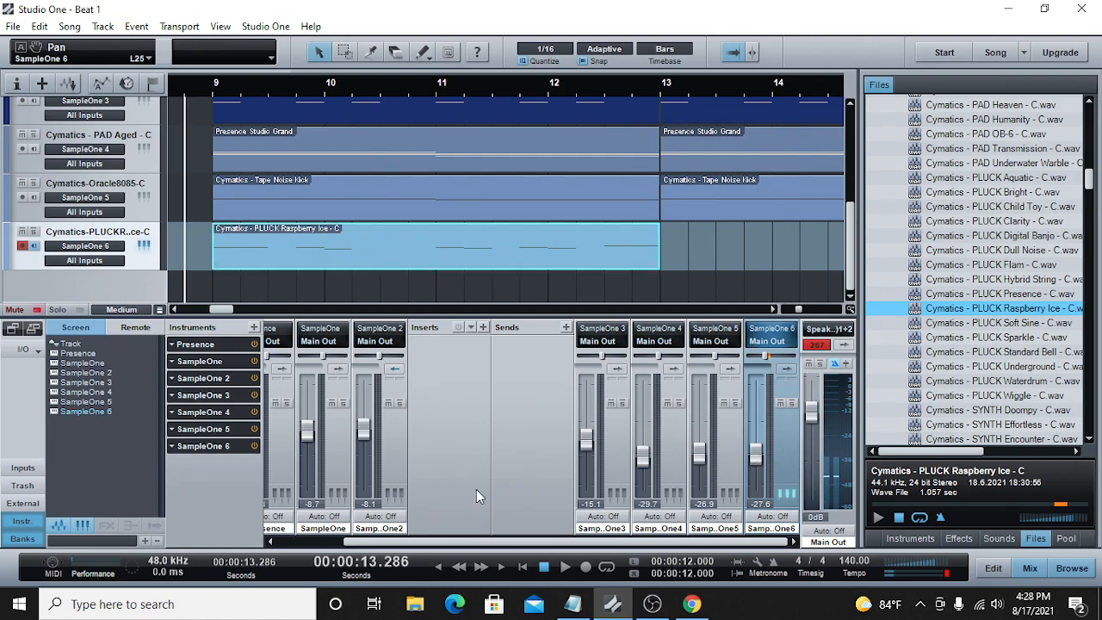
click(566, 568)
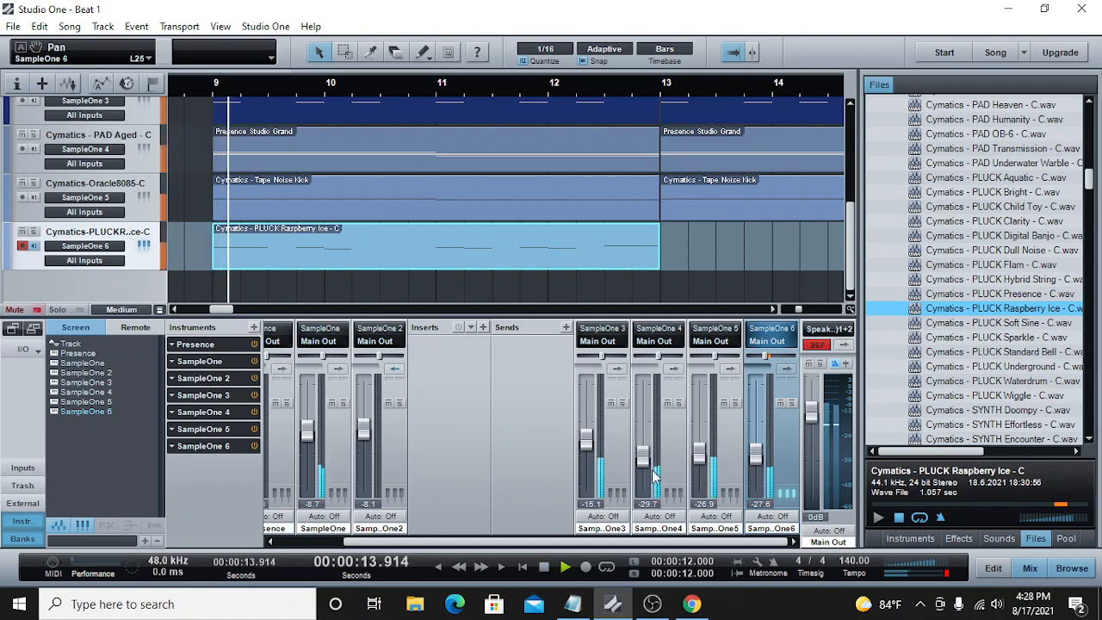
drag(798, 309, 792, 312)
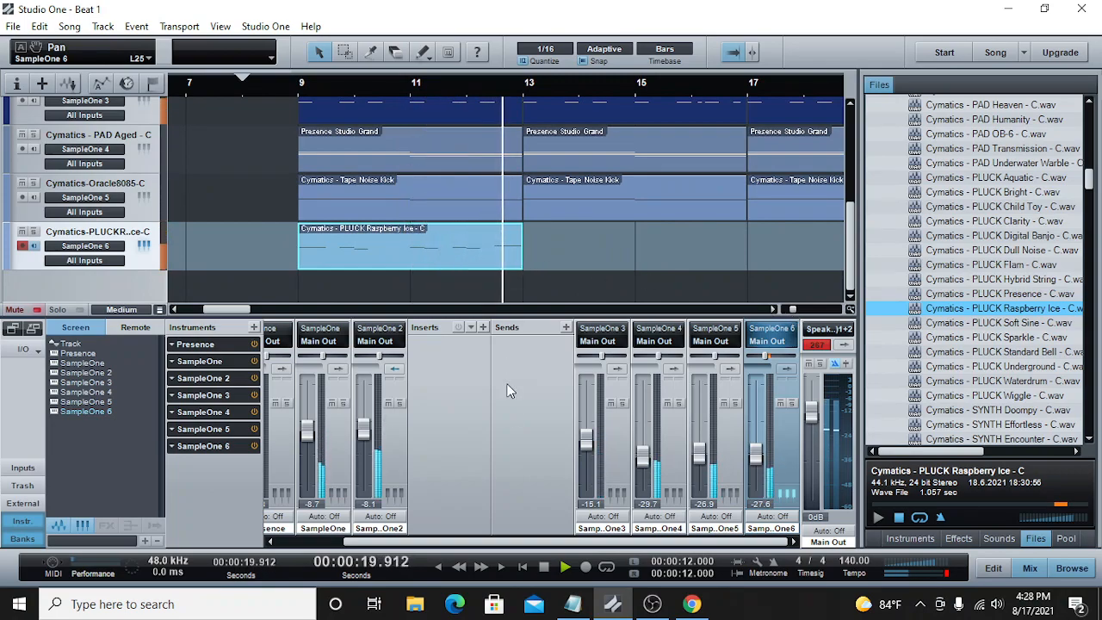
click(543, 568)
Step: Copy the four-bar Raspberry Ice part at bar 9 and paste it at bar 13 on the same track
key(l)
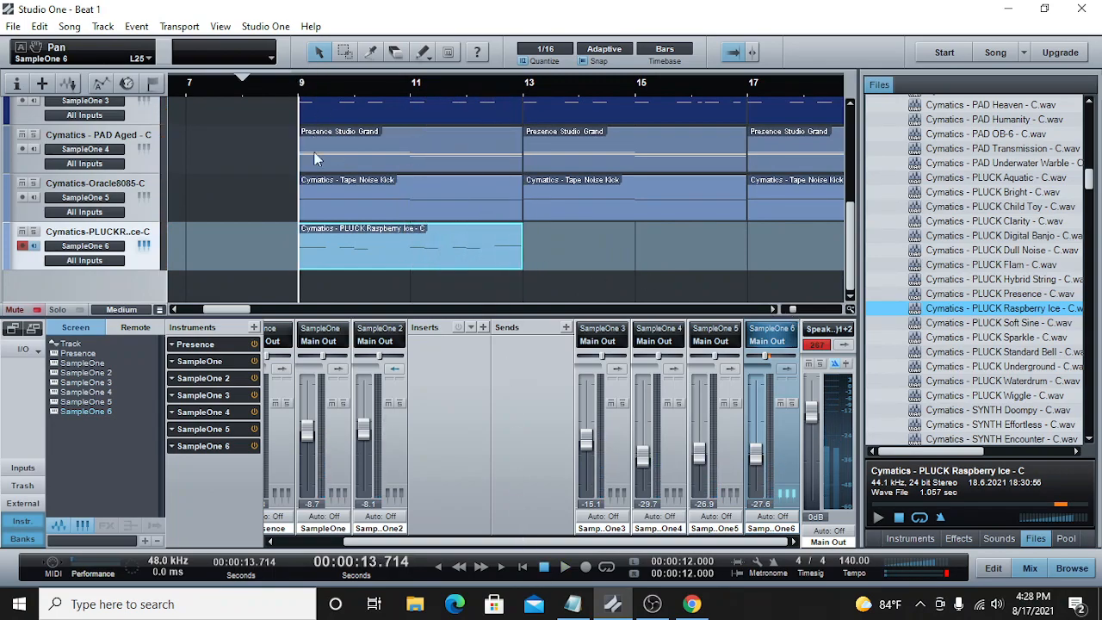
right_click(413, 246)
click(446, 270)
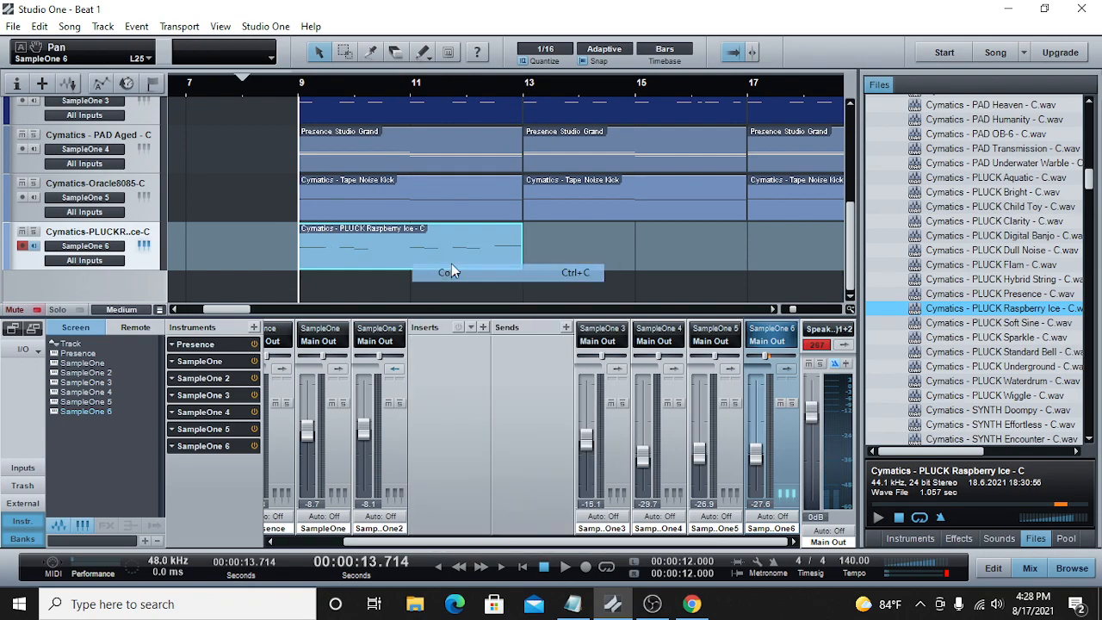
click(522, 87)
right_click(554, 237)
click(605, 385)
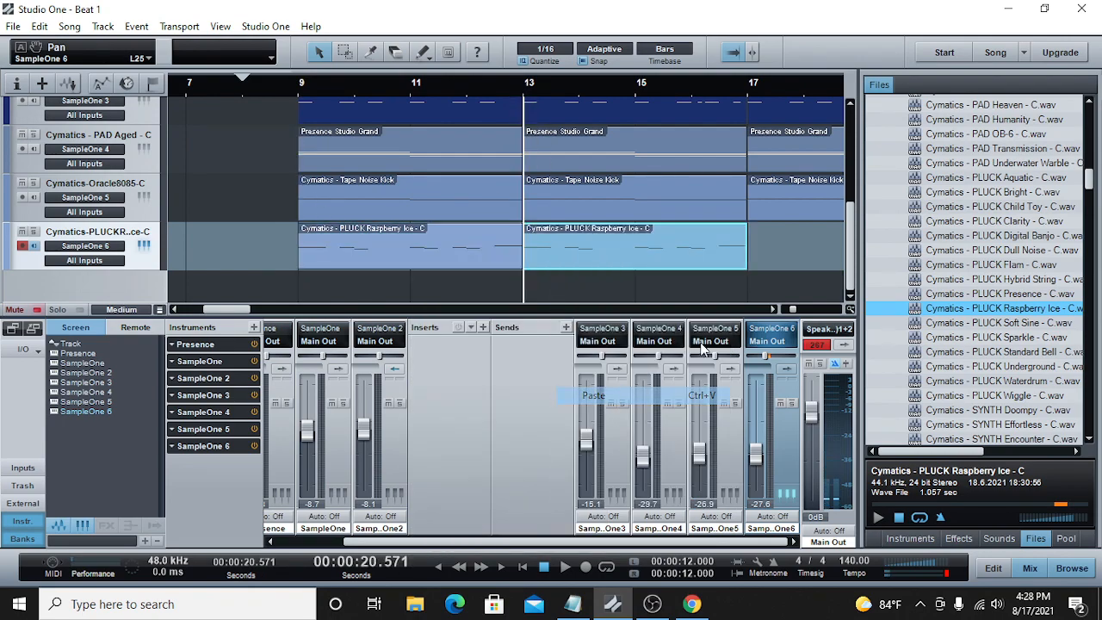
Step: Copy both Raspberry Ice parts from bars 9 to 17 together and paste them at bar 17
click(788, 310)
drag(672, 249, 433, 234)
right_click(433, 233)
click(469, 261)
click(577, 88)
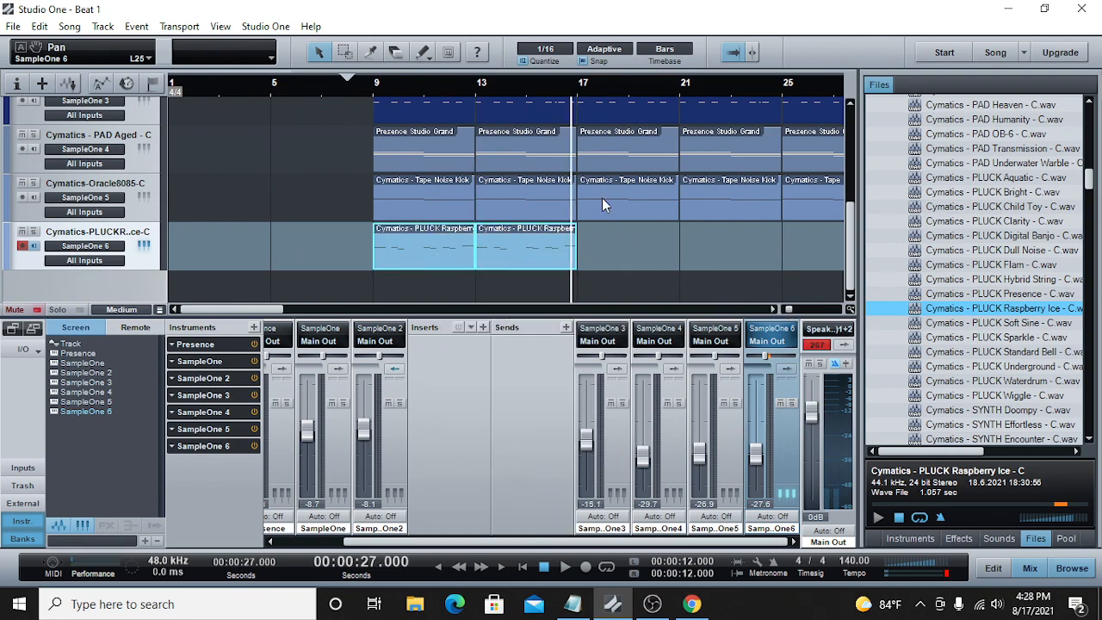
click(588, 83)
right_click(607, 249)
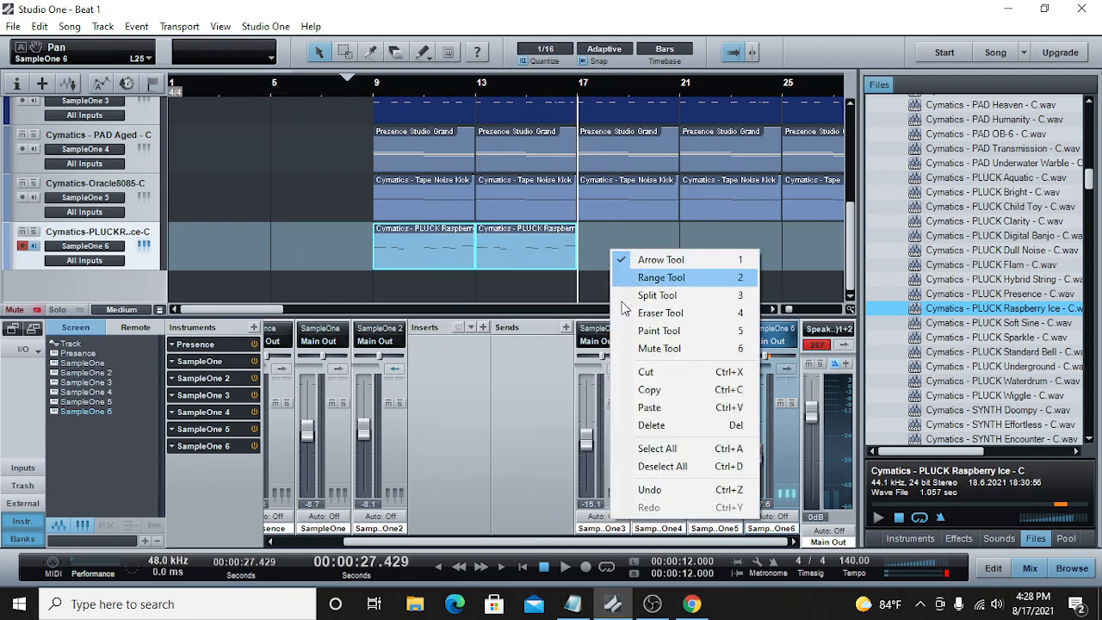
click(663, 410)
Step: Paste the copied pair of Raspberry Ice parts at bar 25 and again at bar 33, filling the track to bar 41
drag(790, 309, 791, 310)
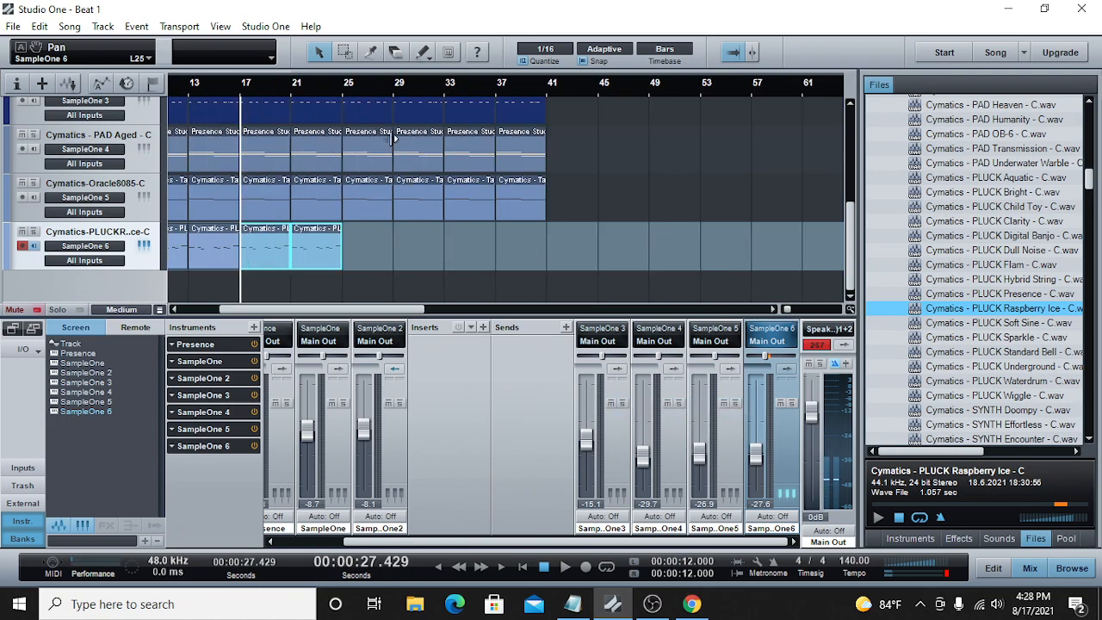
click(343, 90)
right_click(376, 236)
click(443, 394)
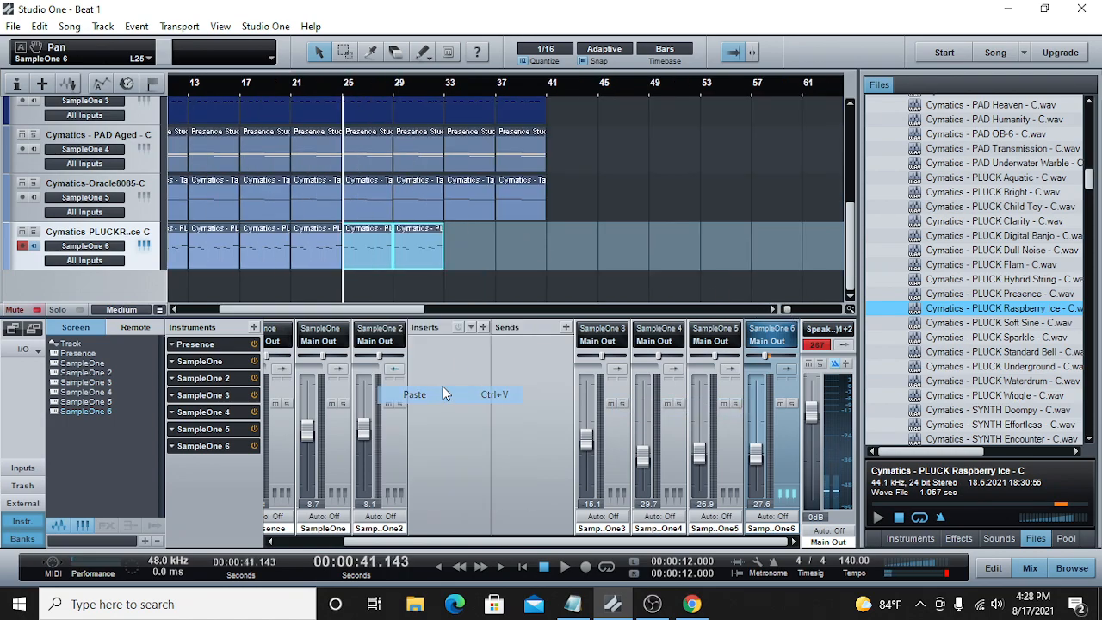
click(448, 87)
right_click(470, 235)
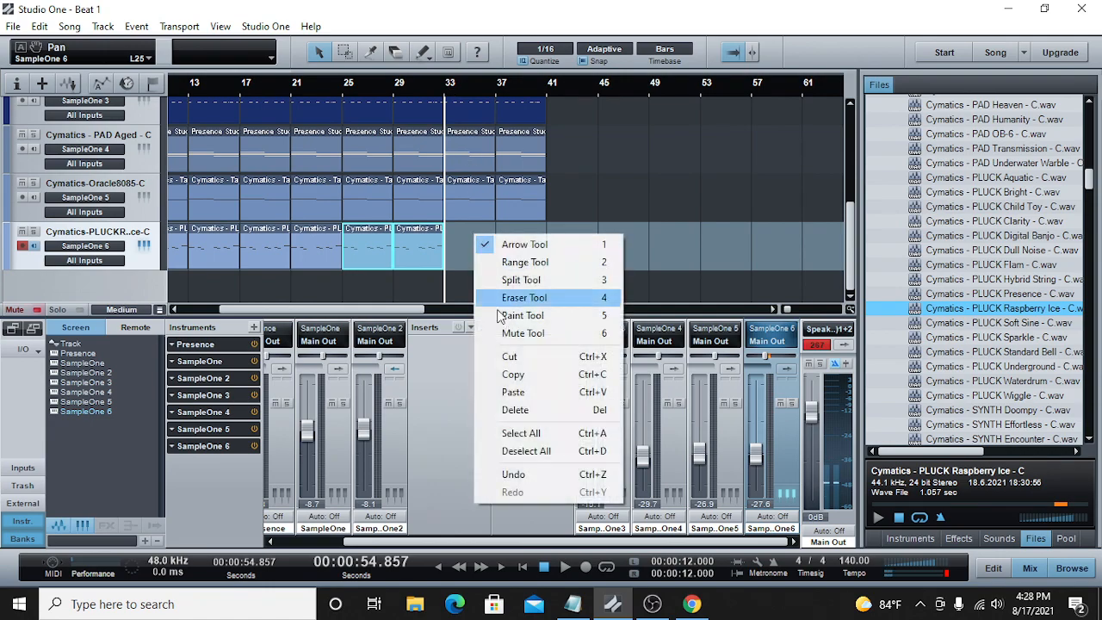
click(519, 389)
Step: Insert the Chorus effect with the Bassphere preset on the Raspberry Ice pluck track and play the beat from bar 9
drag(406, 306, 374, 308)
click(258, 86)
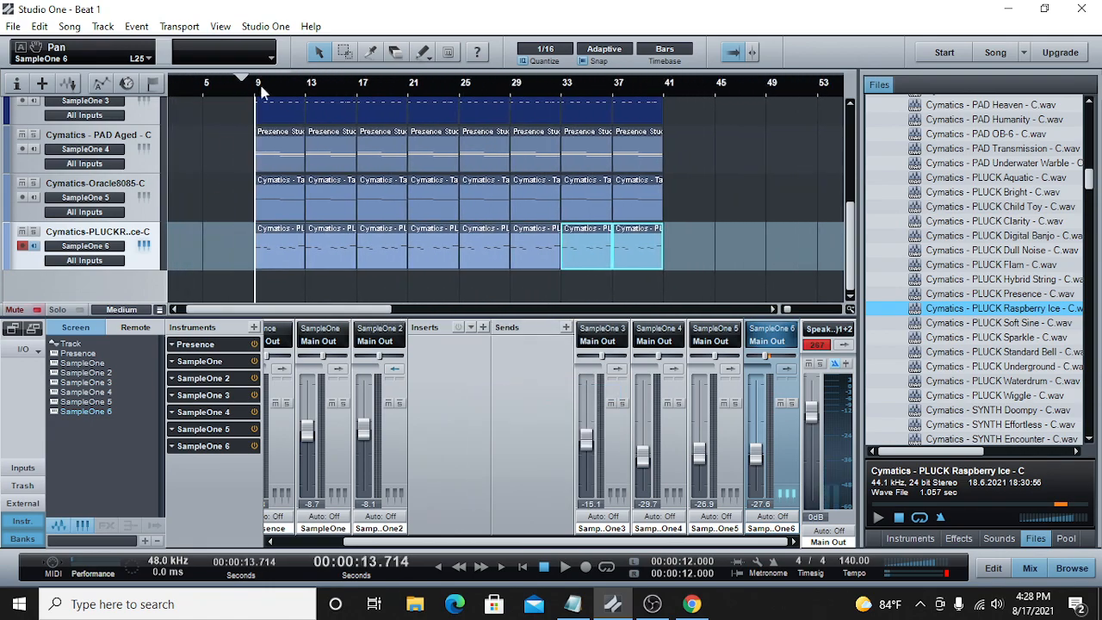
click(958, 539)
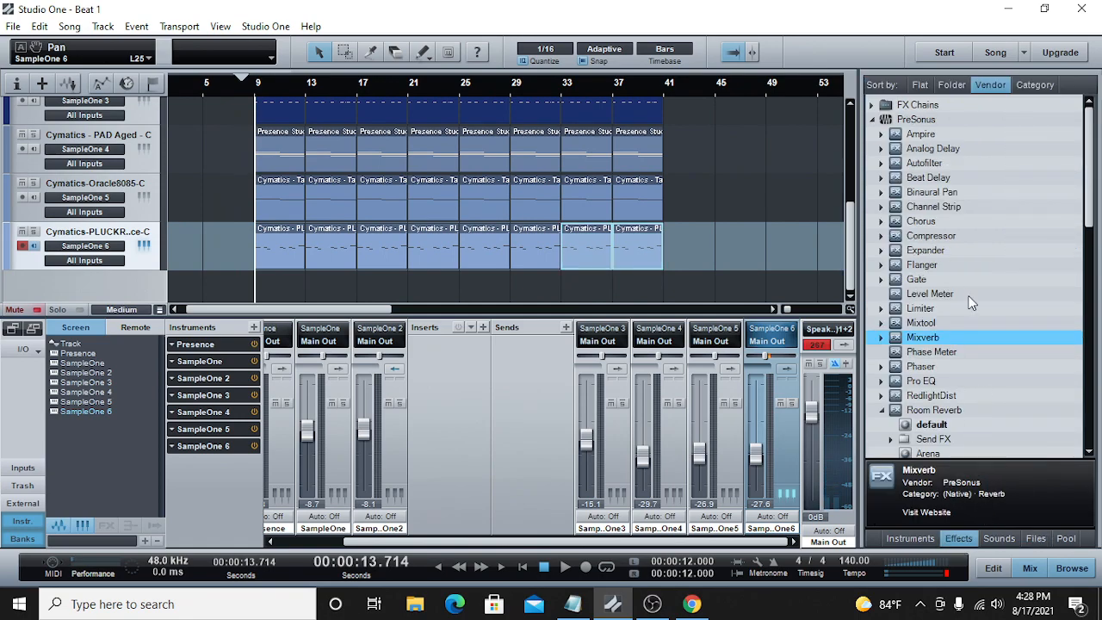
scroll(934, 344, down, 2)
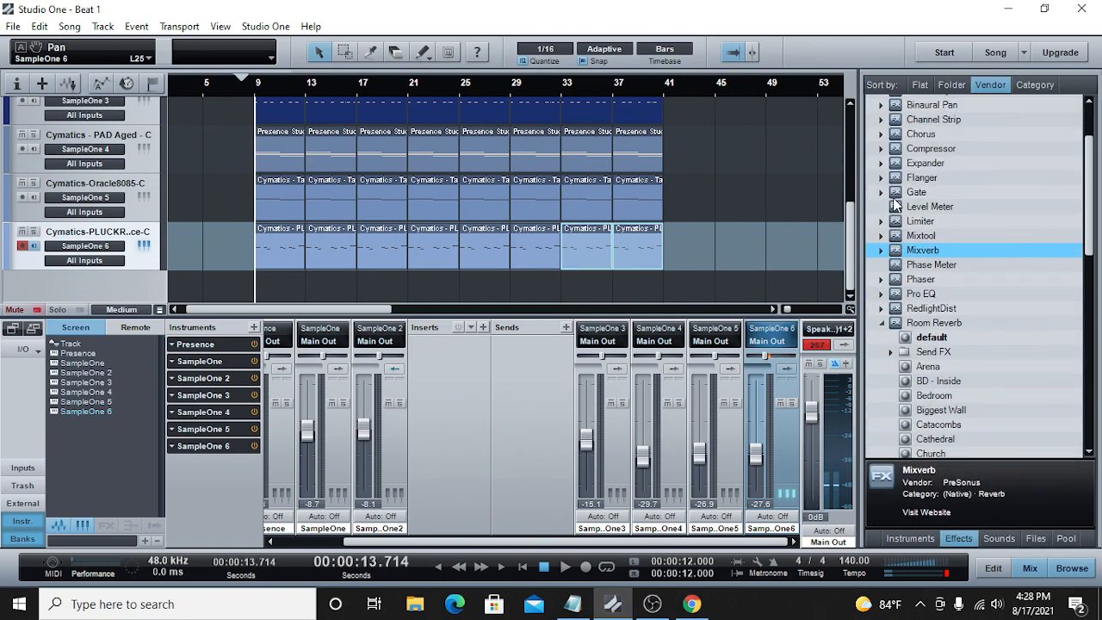
click(879, 134)
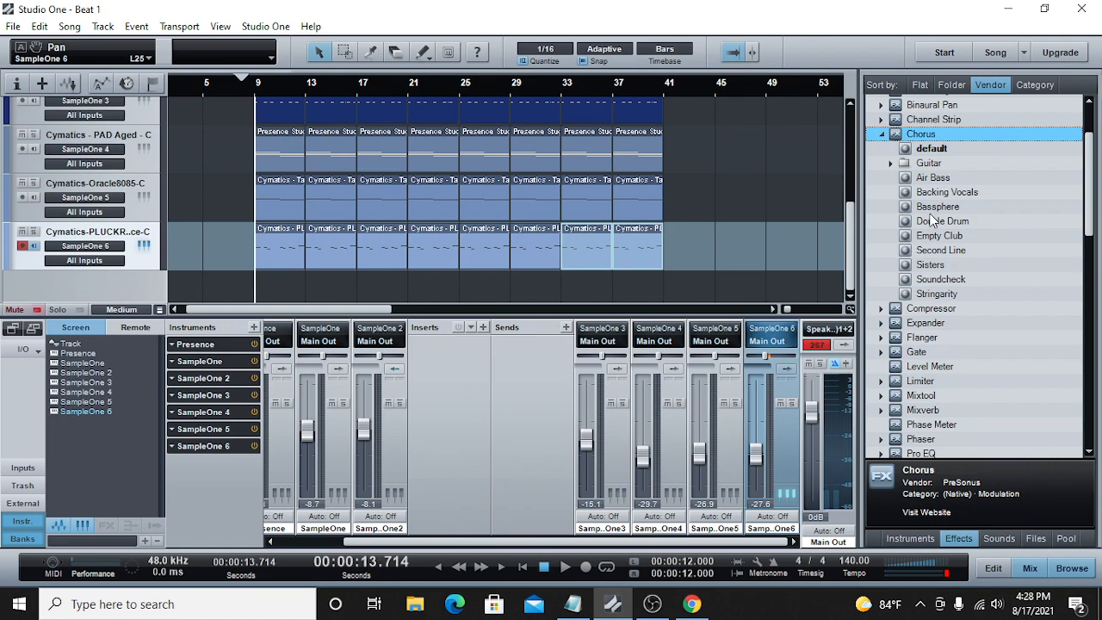
drag(940, 206, 701, 239)
drag(934, 211, 722, 229)
right_click(702, 243)
click(714, 287)
click(563, 568)
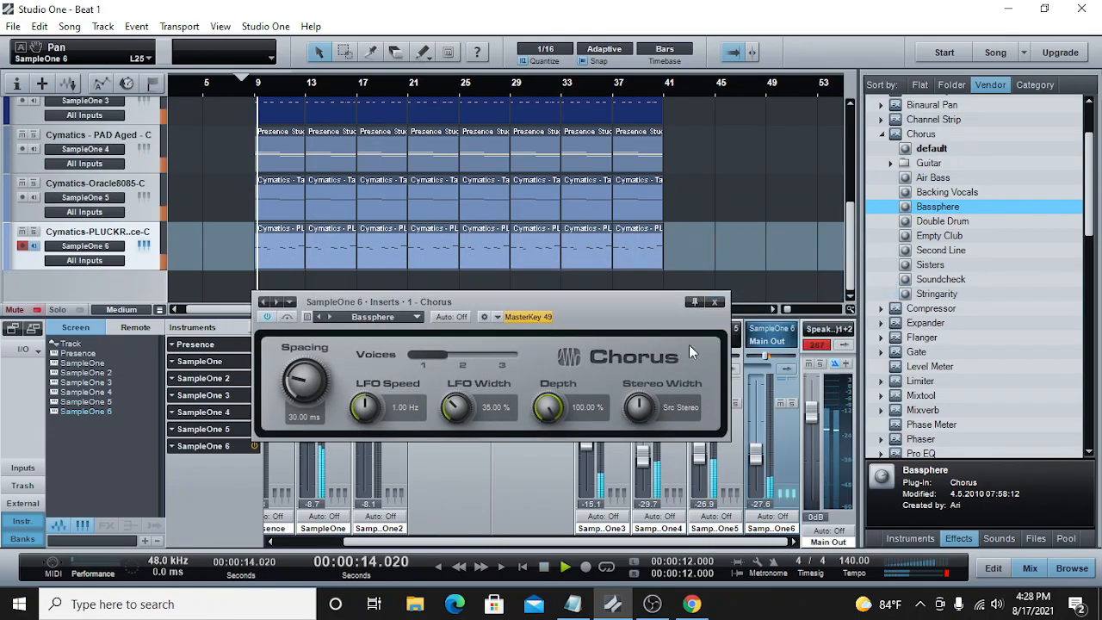
Step: Close the Chorus window, set the SampleOne 6 channel to -23.5 dB and the Main Out to -2.4 dB, and stop playback
click(713, 301)
drag(751, 463, 755, 456)
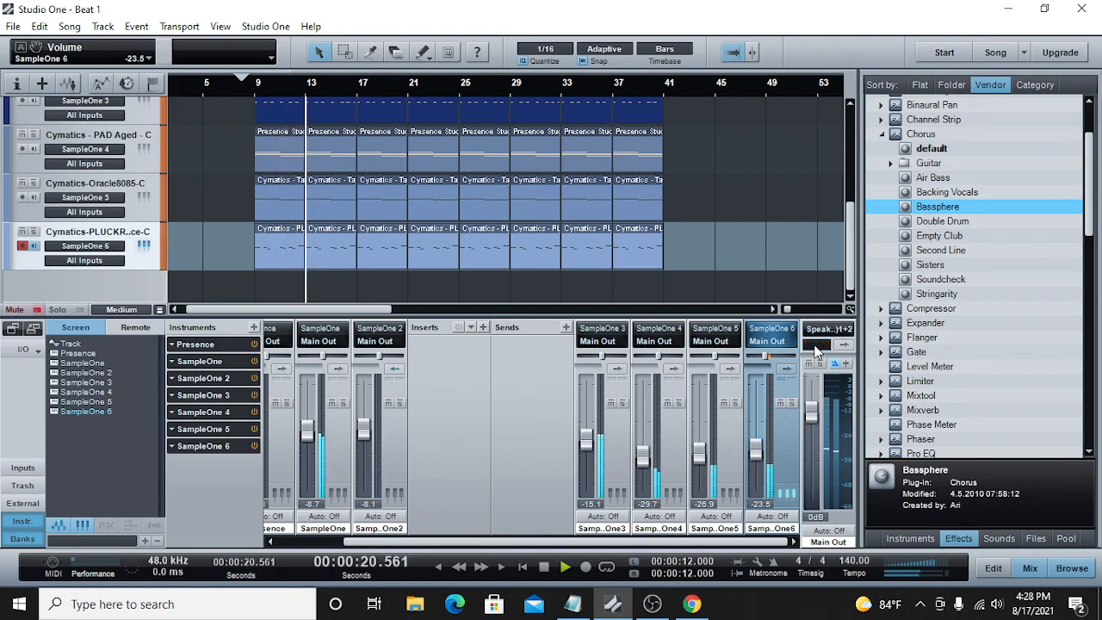
drag(811, 413, 812, 422)
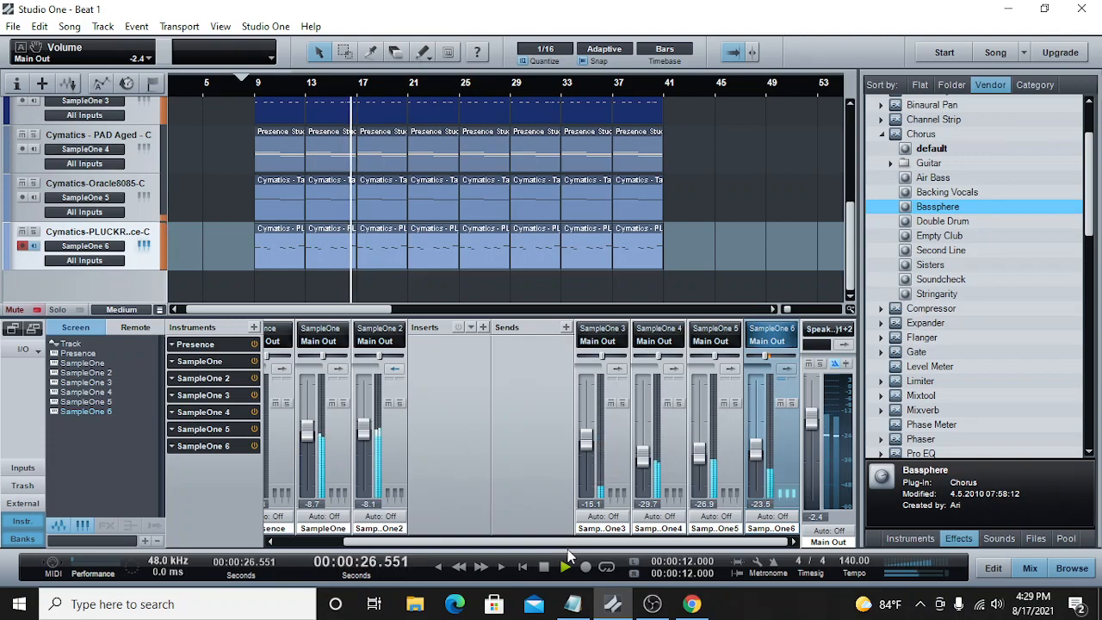
key(space)
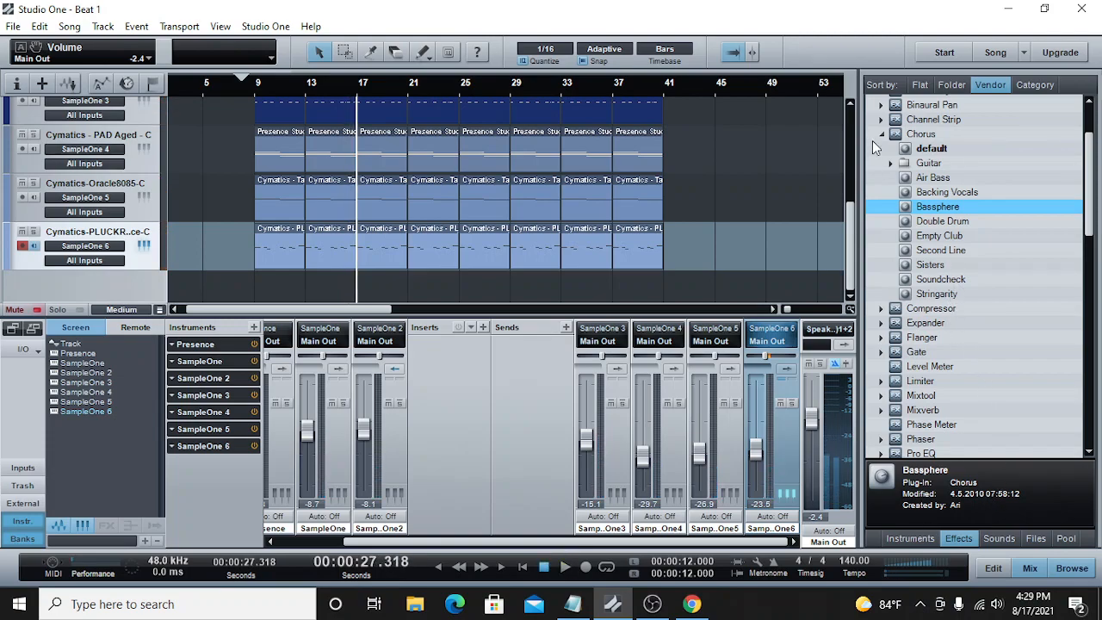
Step: Insert Room Reverb with the Church preset on the Raspberry Ice pluck track and set its reverb mix to 0.60
click(882, 135)
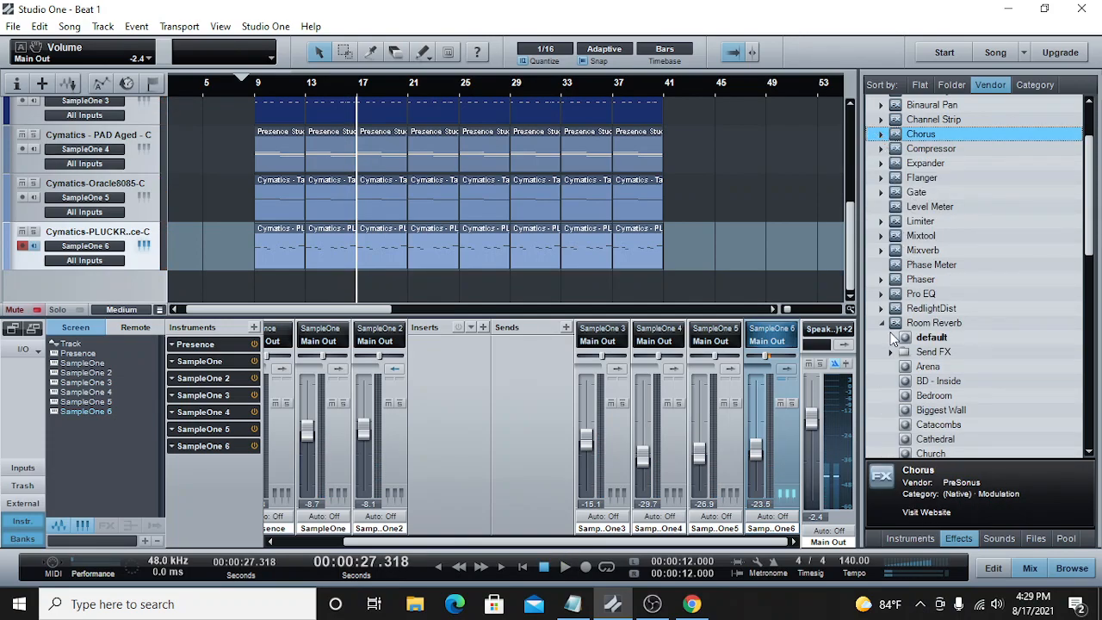
scroll(934, 361, down, 1)
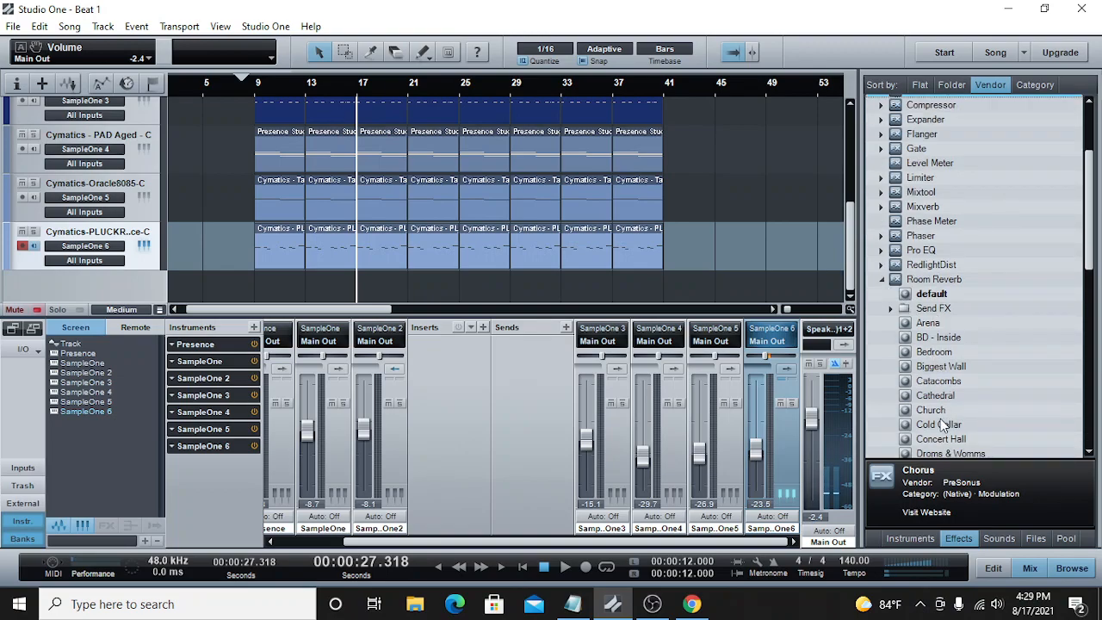
drag(941, 416, 711, 260)
drag(745, 403, 715, 413)
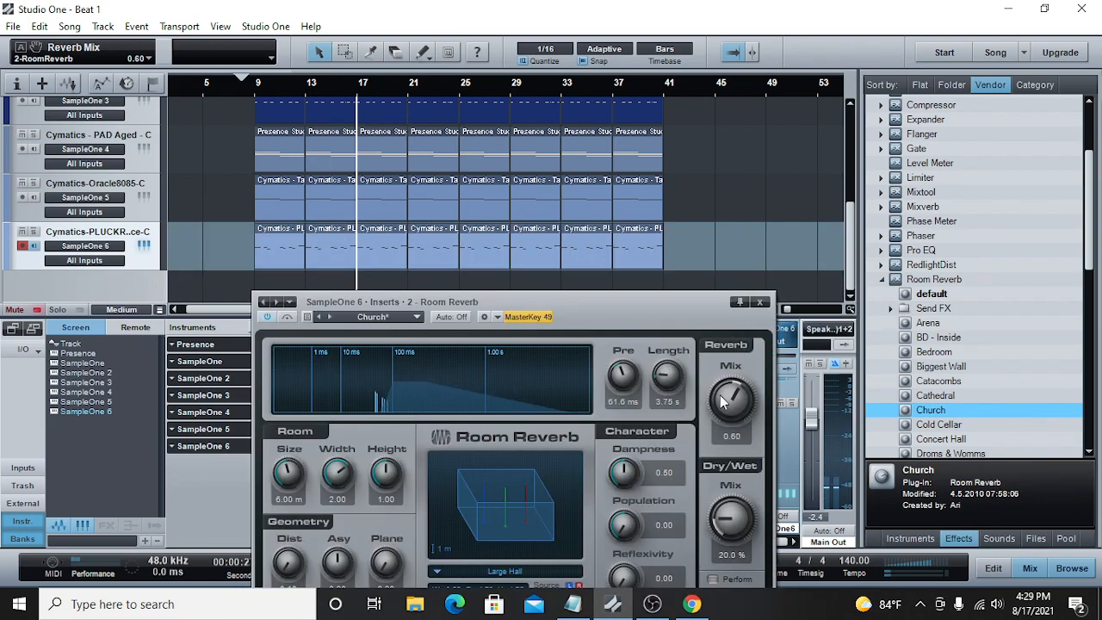
click(759, 303)
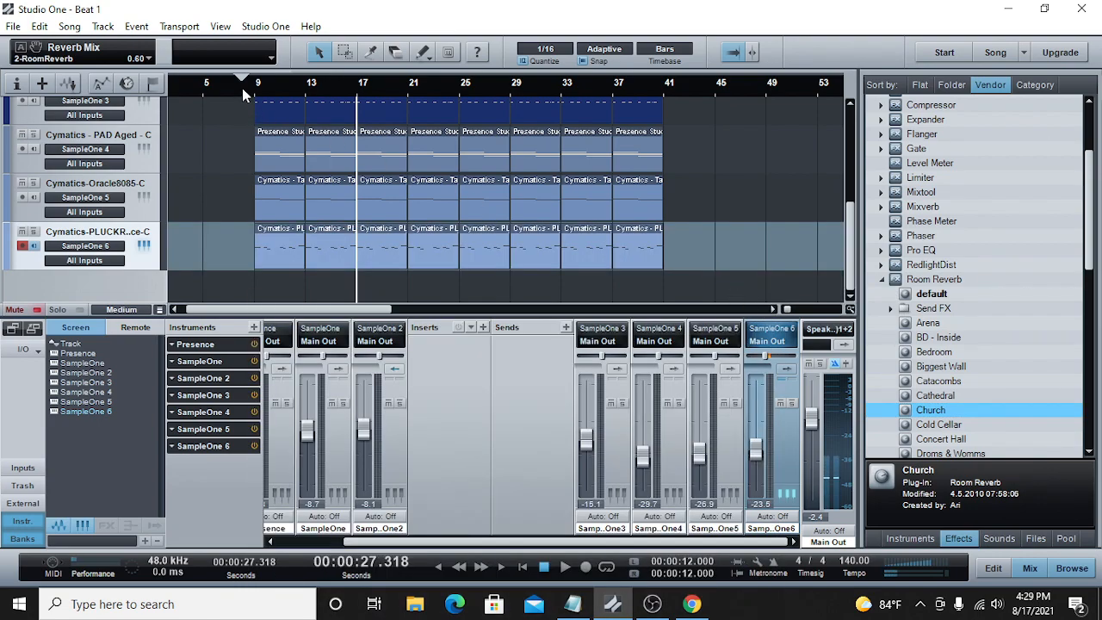
Step: Play from bar 9 with the pluck soloed and set its Room Reverb to 43.5% dry/wet mix and 0.70 reverb mix
click(242, 88)
click(565, 566)
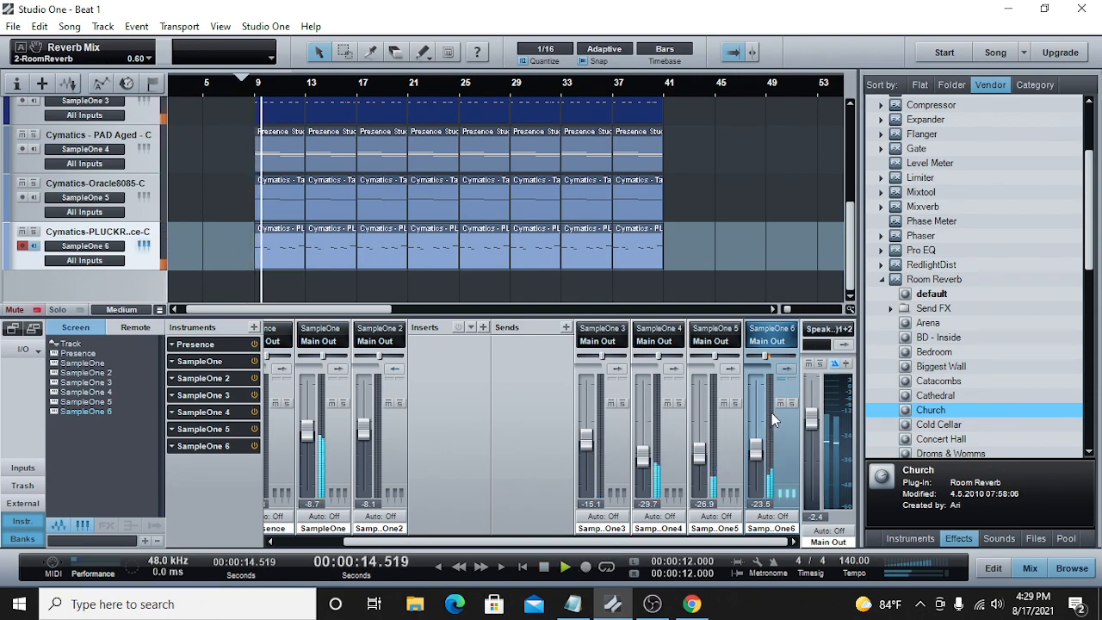
click(791, 403)
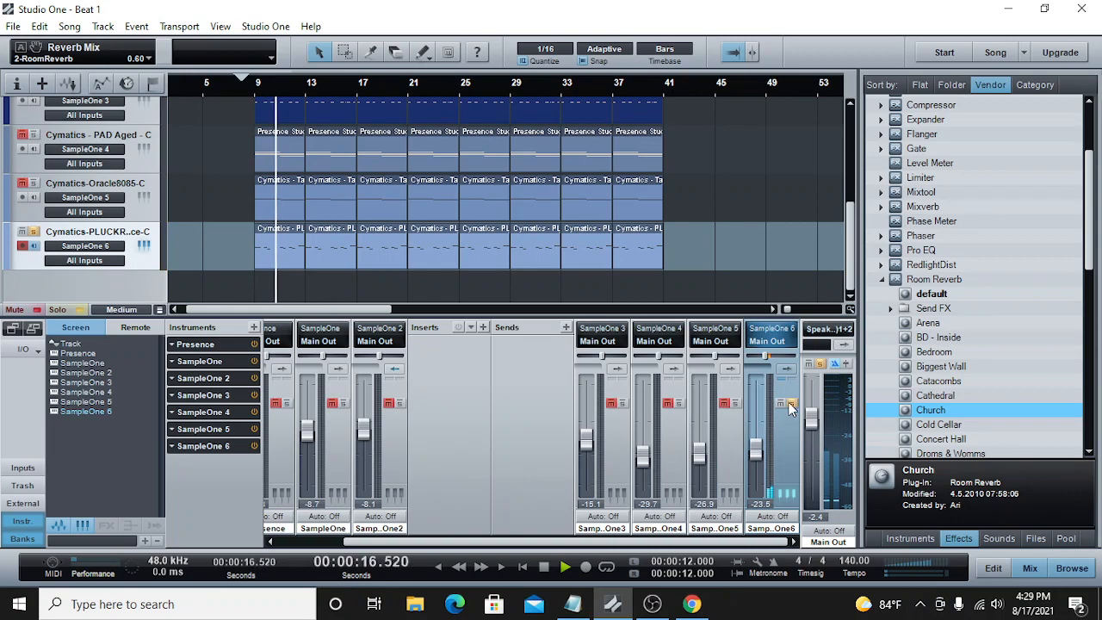
click(788, 368)
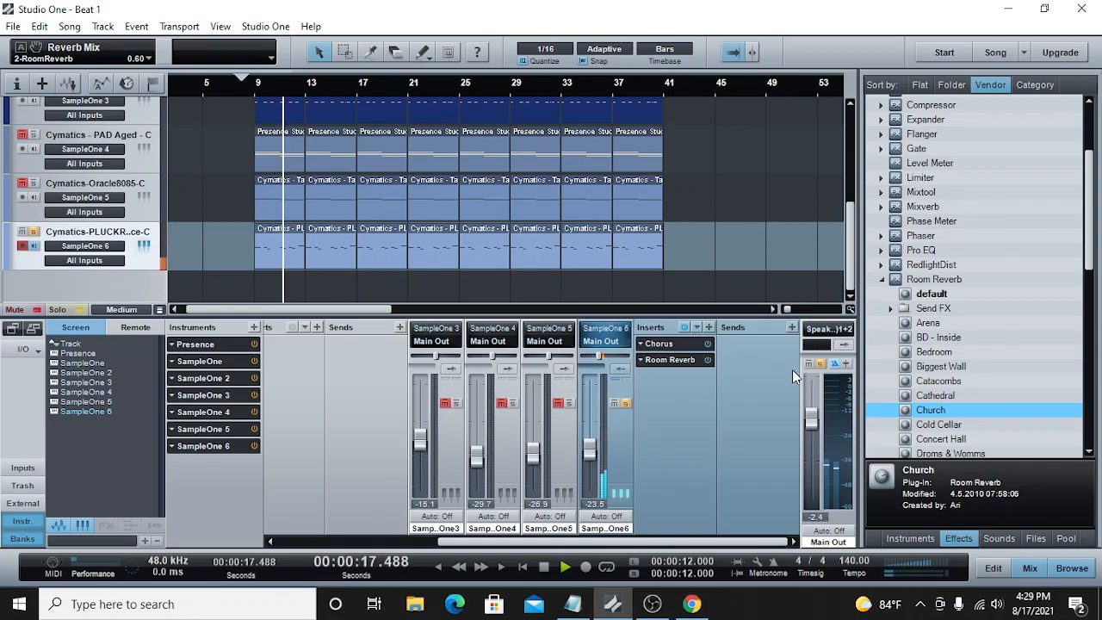
click(676, 358)
drag(717, 515, 712, 446)
drag(730, 402, 730, 386)
click(760, 301)
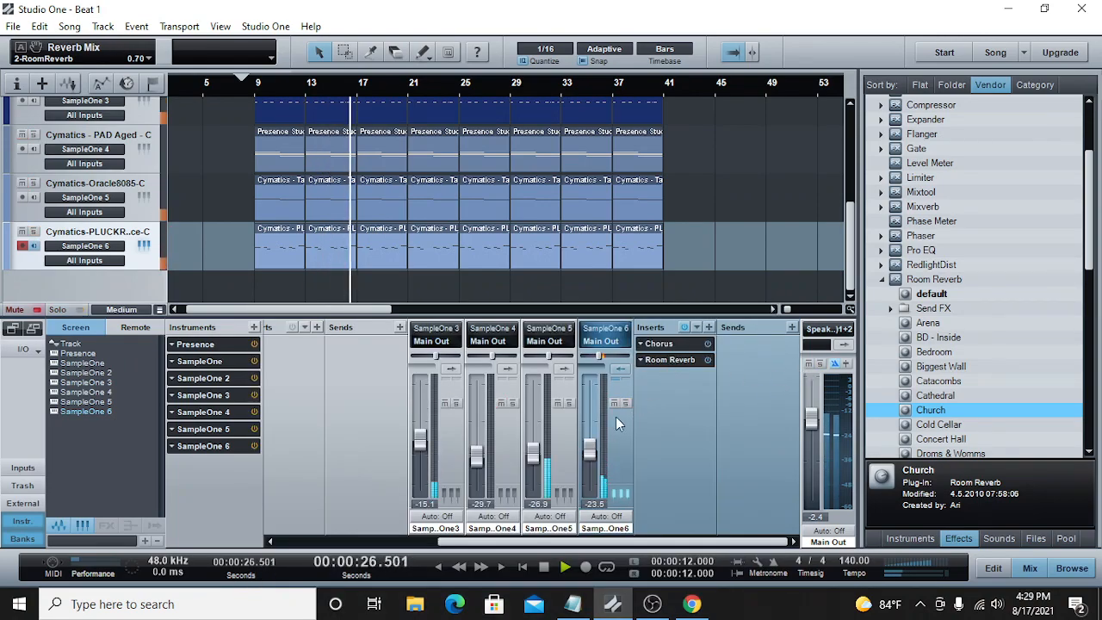
Step: Set the pluck's Room Reverb predelay to 0.00 ms
click(671, 361)
drag(623, 375, 610, 422)
click(759, 301)
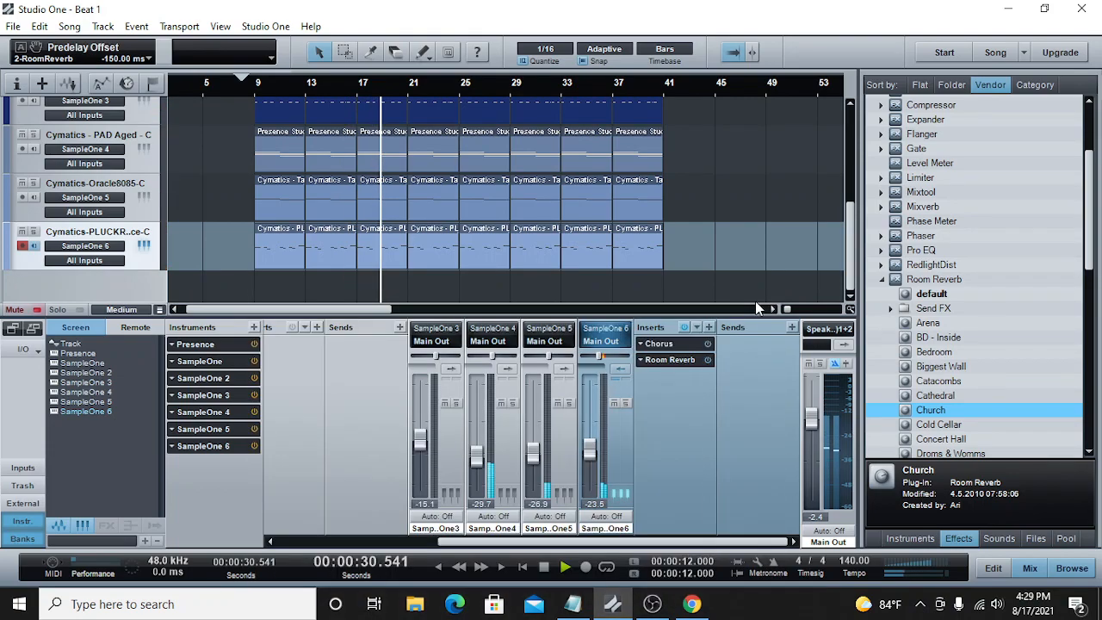
Step: Listen to the pluck soloed from bar 9 and review its Room Reverb settings
click(255, 82)
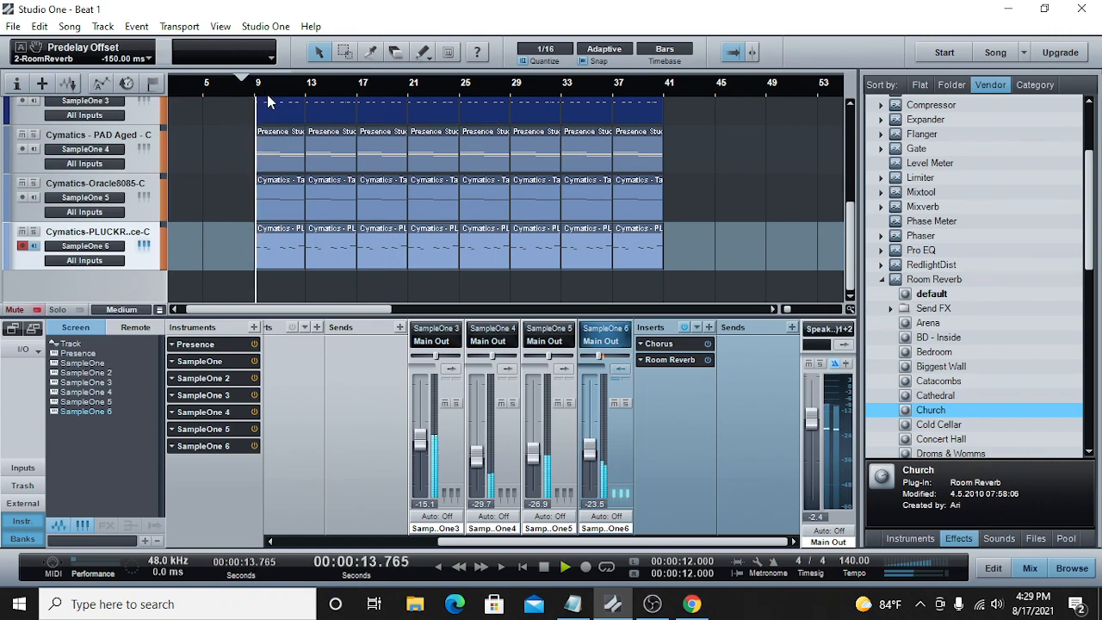
click(624, 403)
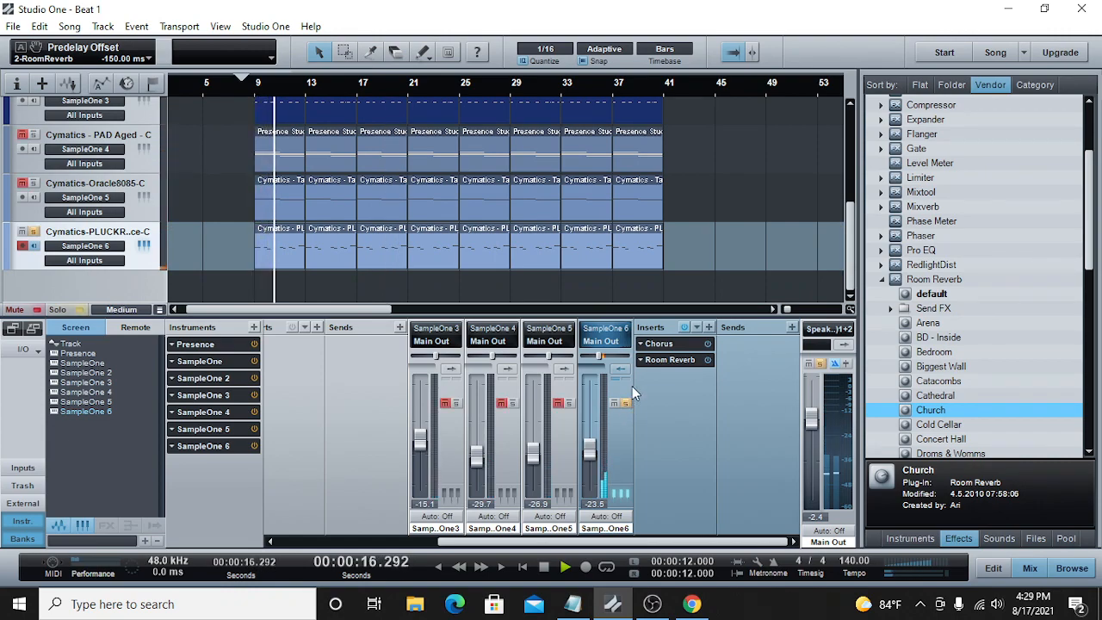
click(663, 362)
key(ctrl+s)
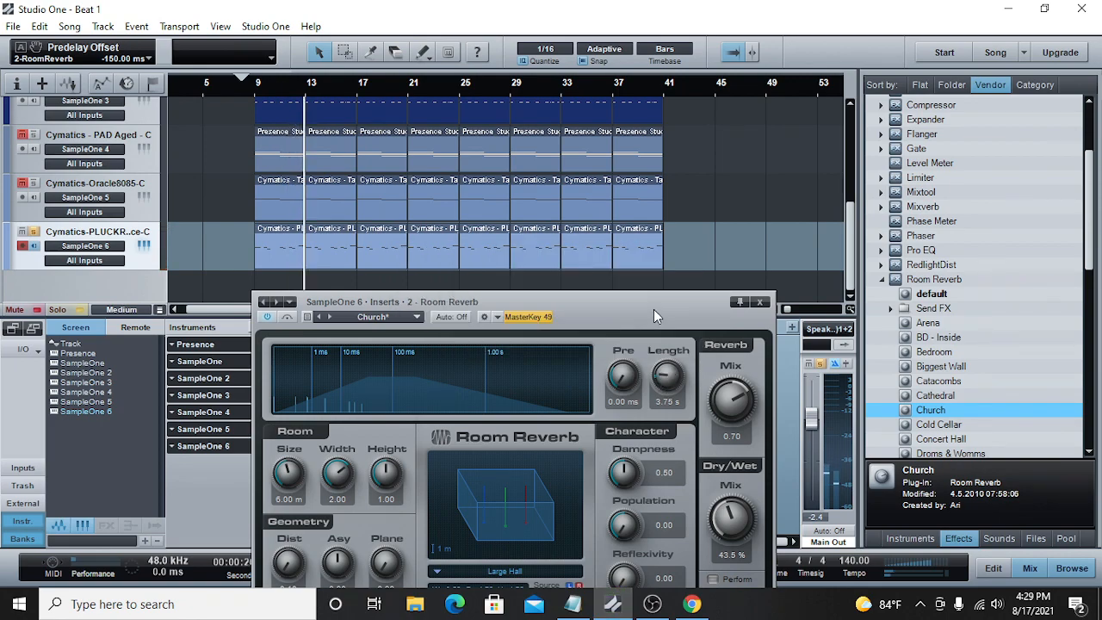
drag(653, 309, 658, 220)
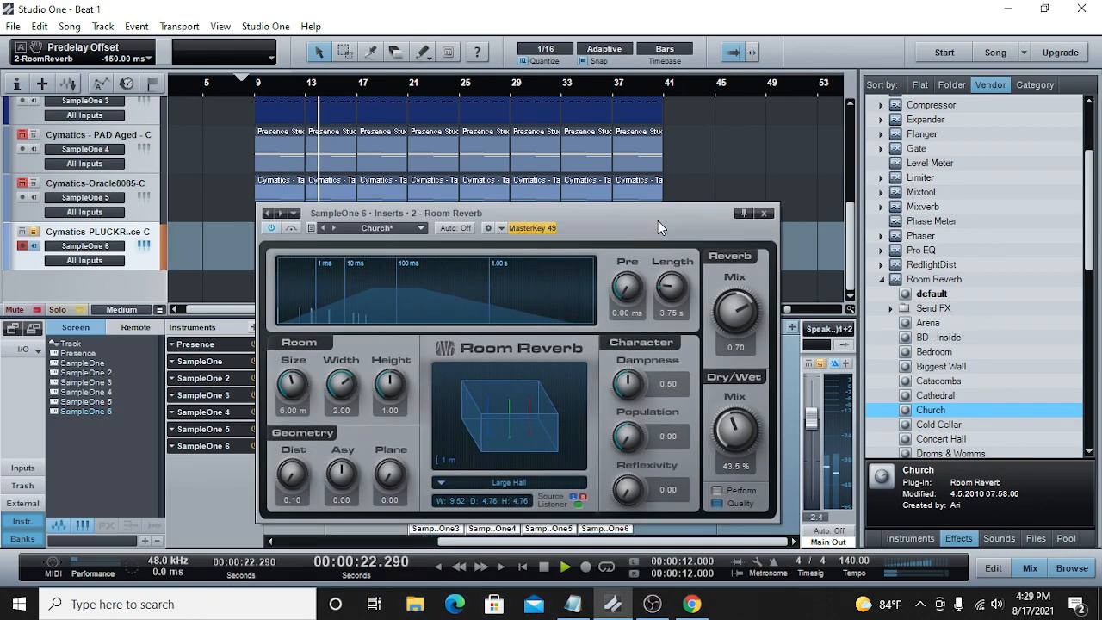
click(766, 214)
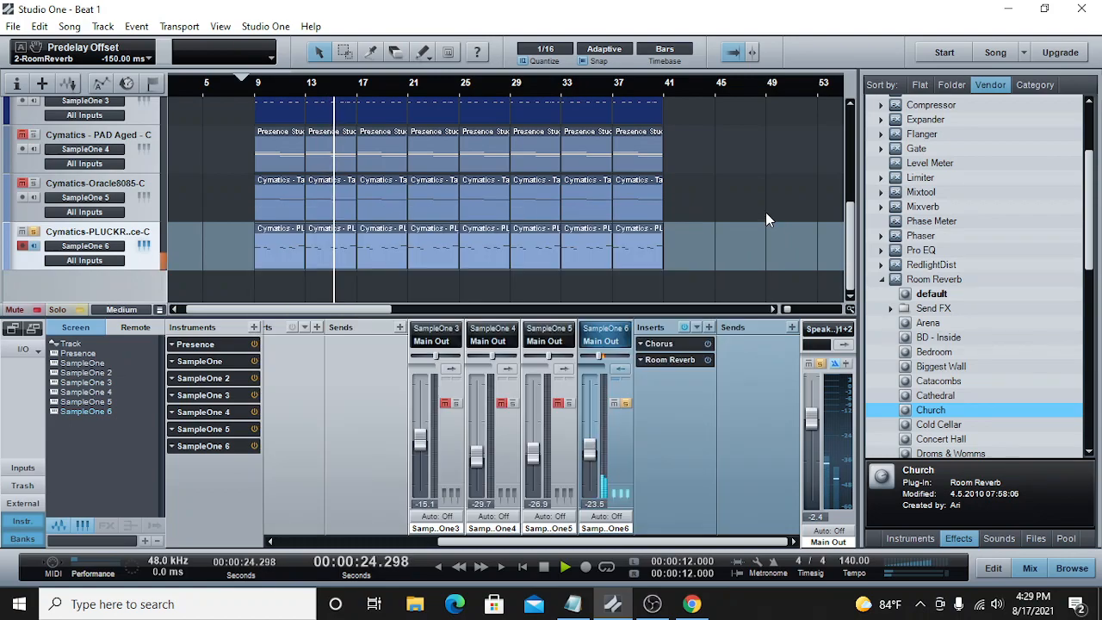
Step: Set the SampleOne 6 channel volume to -26.3 dB, comparing the pluck in the full mix and soloed
drag(588, 456, 588, 460)
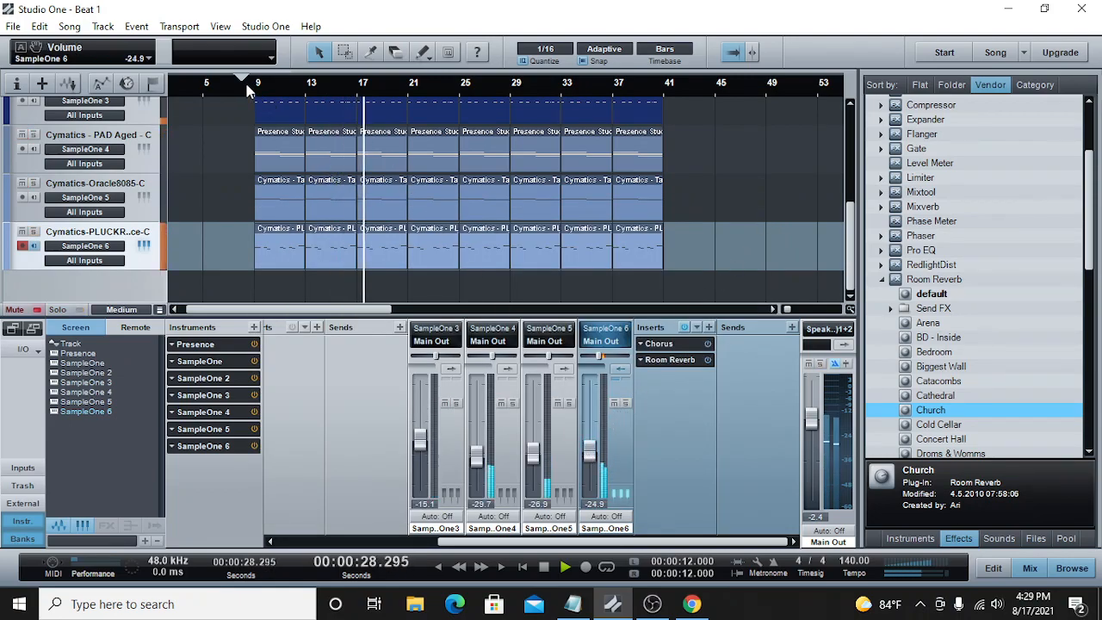
drag(589, 447, 590, 449)
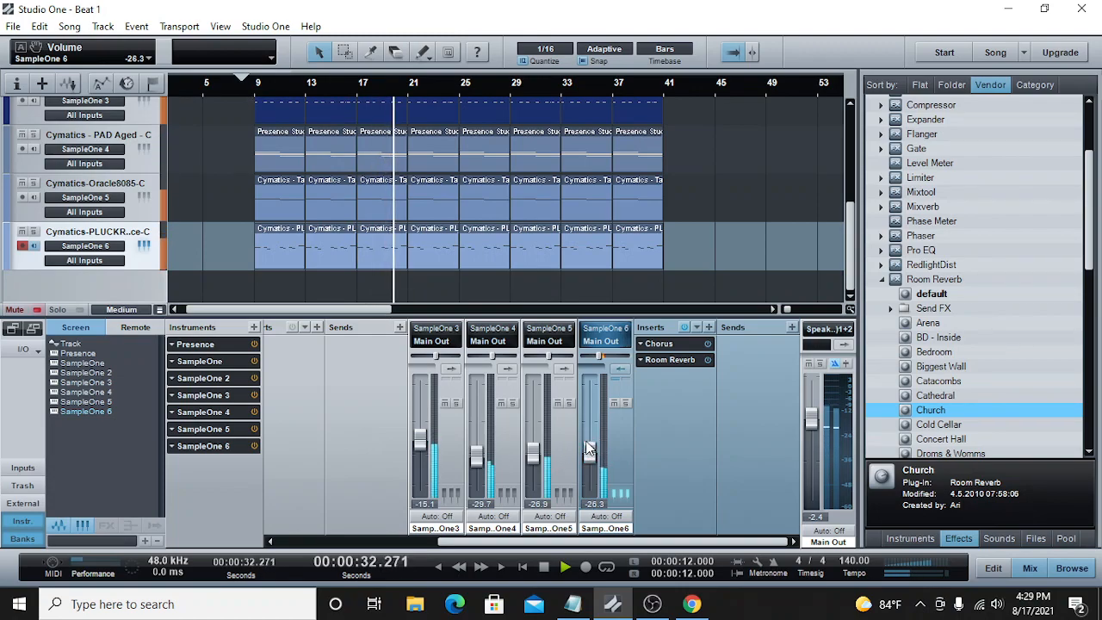
click(33, 231)
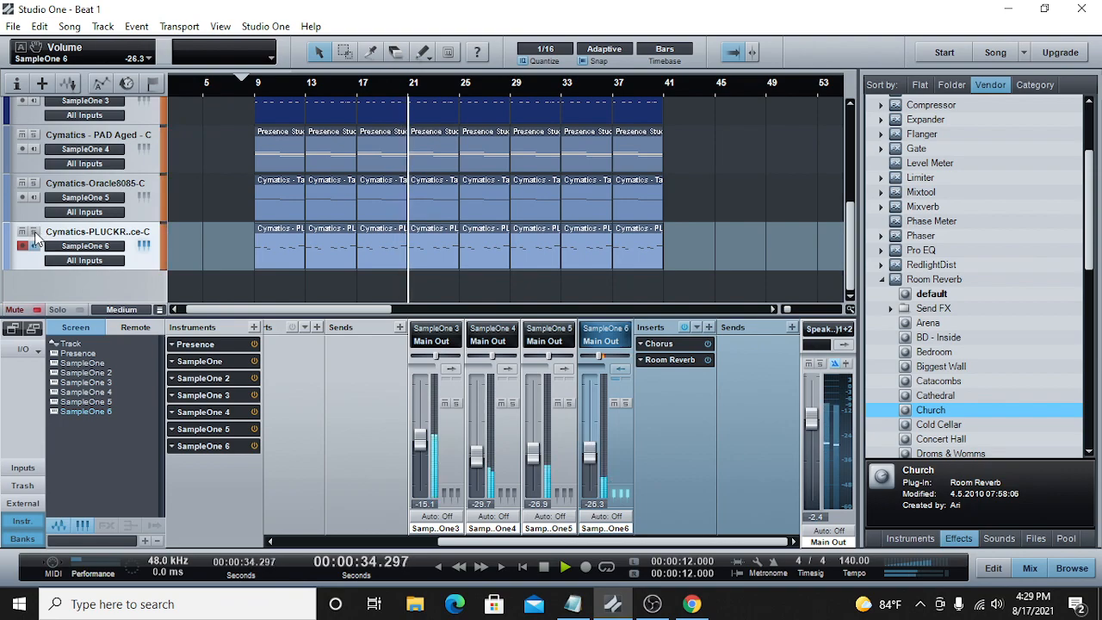
click(542, 572)
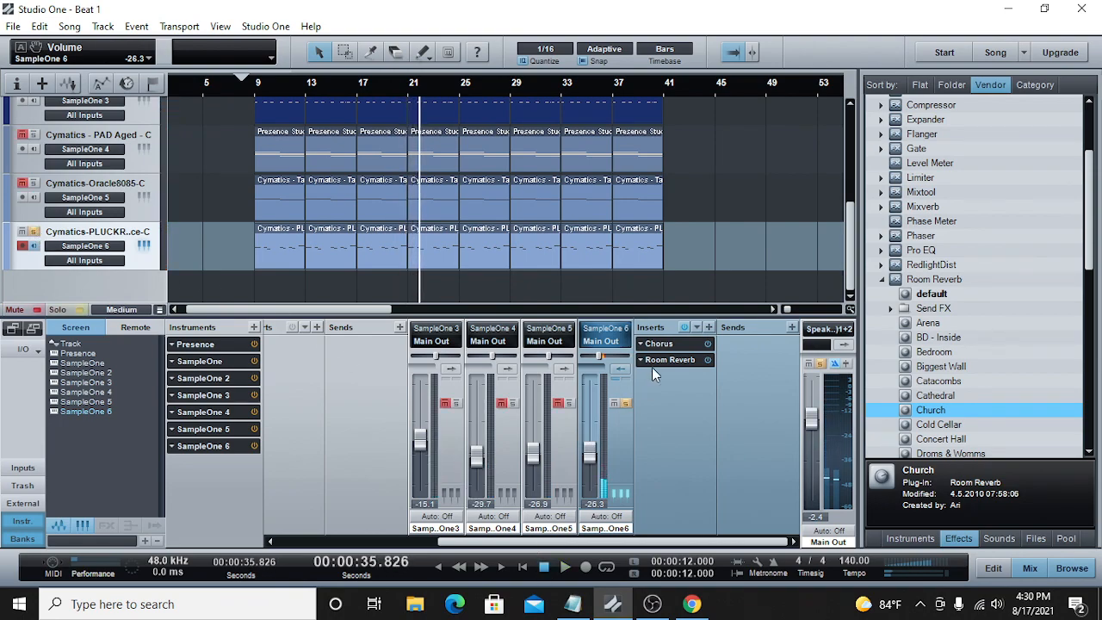
click(668, 359)
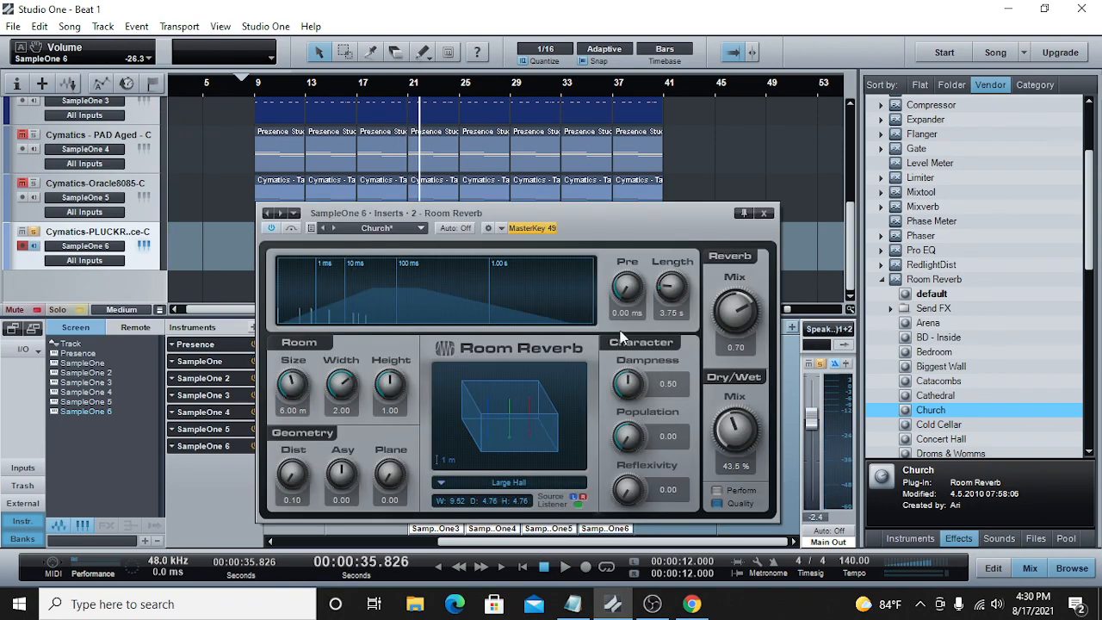
click(764, 213)
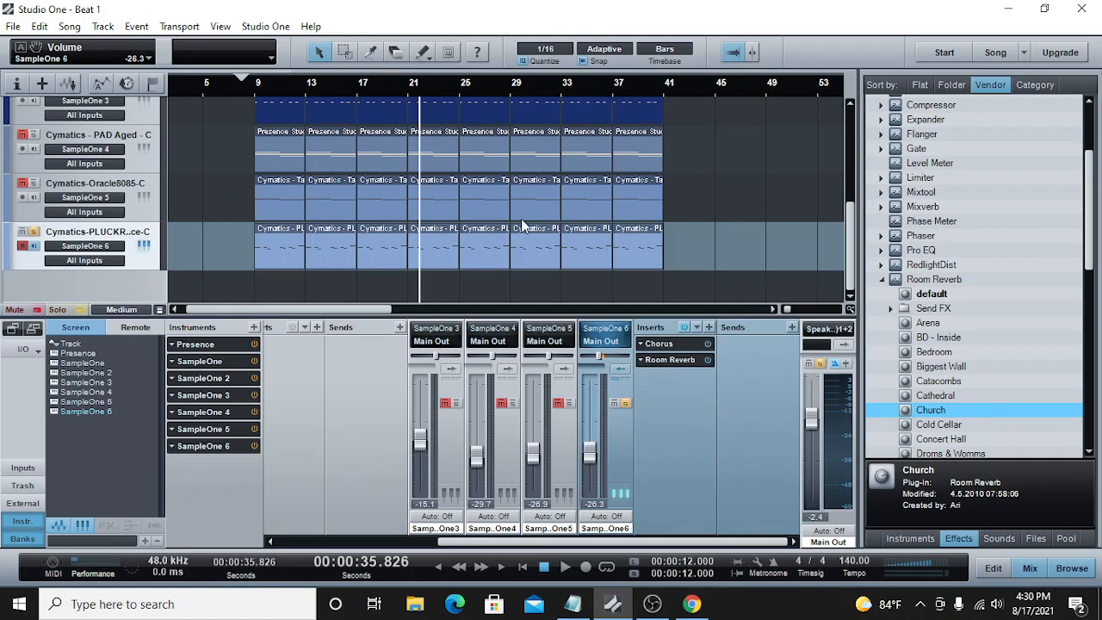
click(33, 232)
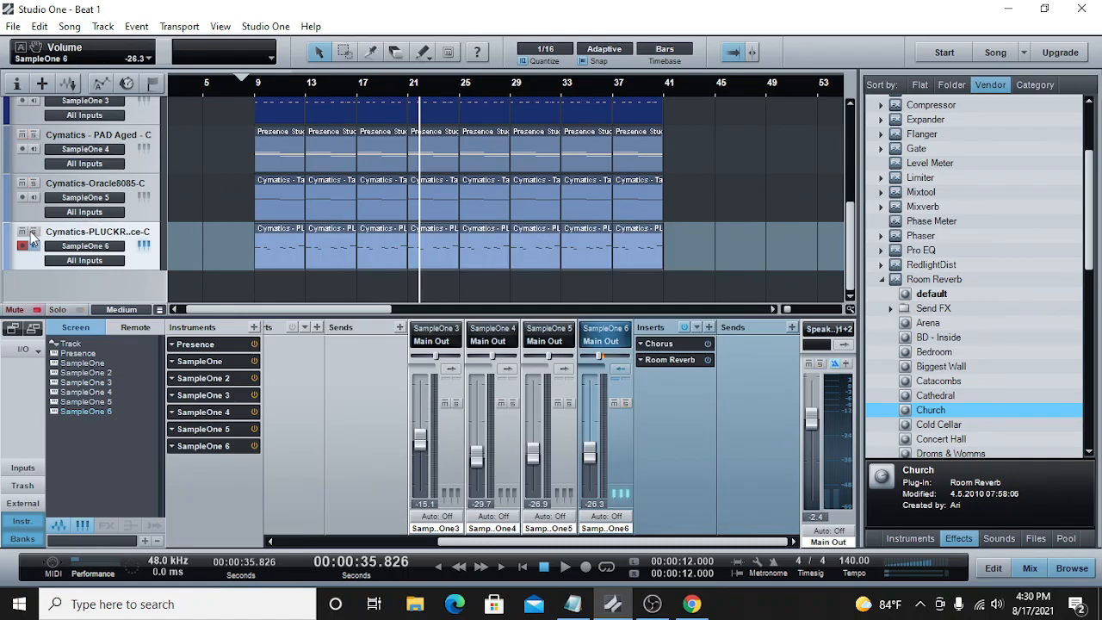
Step: Play the full beat from bar 9 and set the pluck's Room Reverb predelay to 99.9 ms
click(240, 86)
click(564, 567)
click(659, 360)
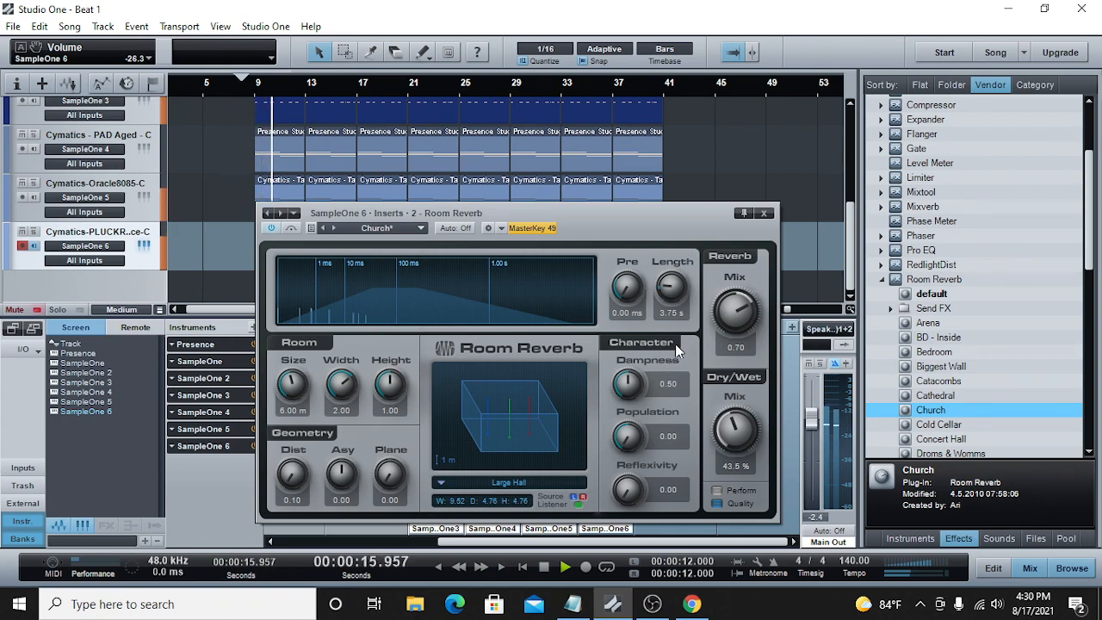
key(space)
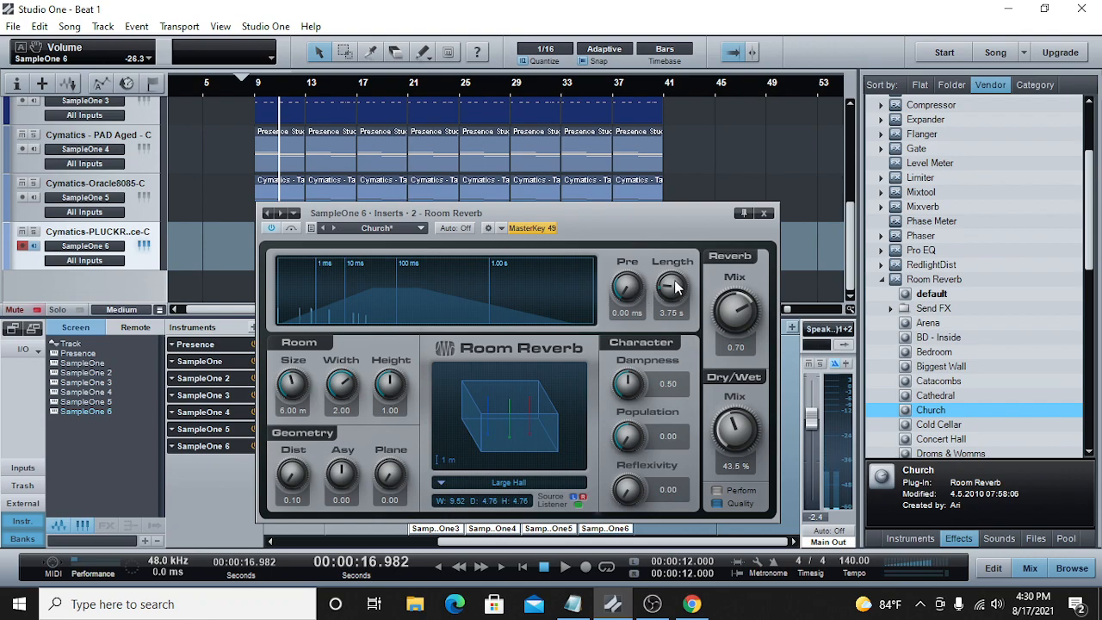
drag(613, 248, 614, 207)
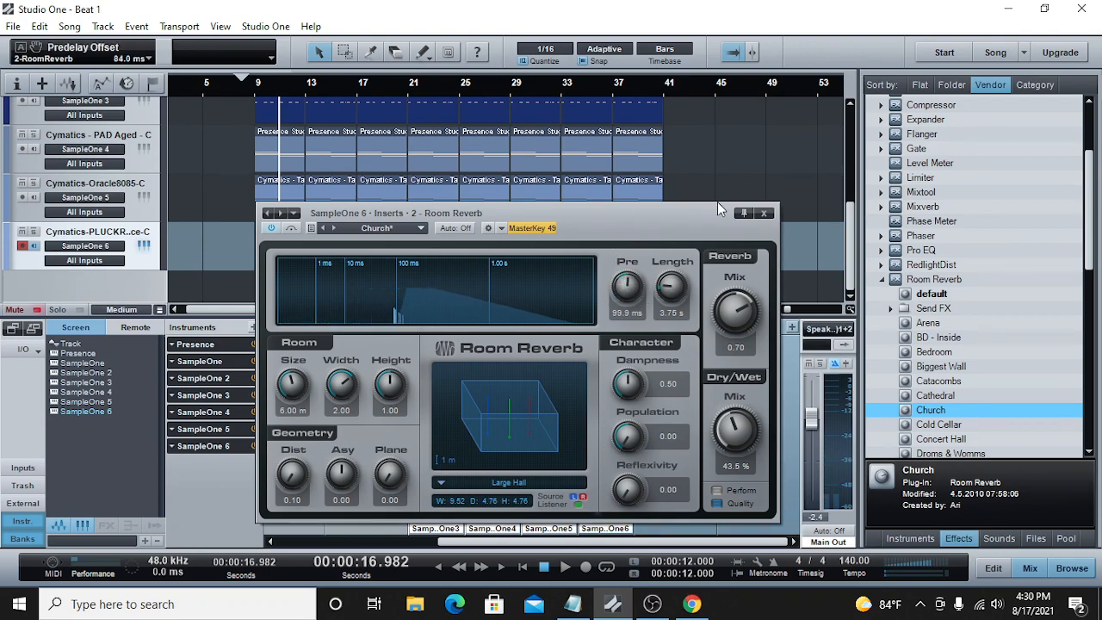
click(764, 212)
Step: Replay the beat from bar 9 and compare the pluck soloed with the full mix
click(256, 86)
click(564, 566)
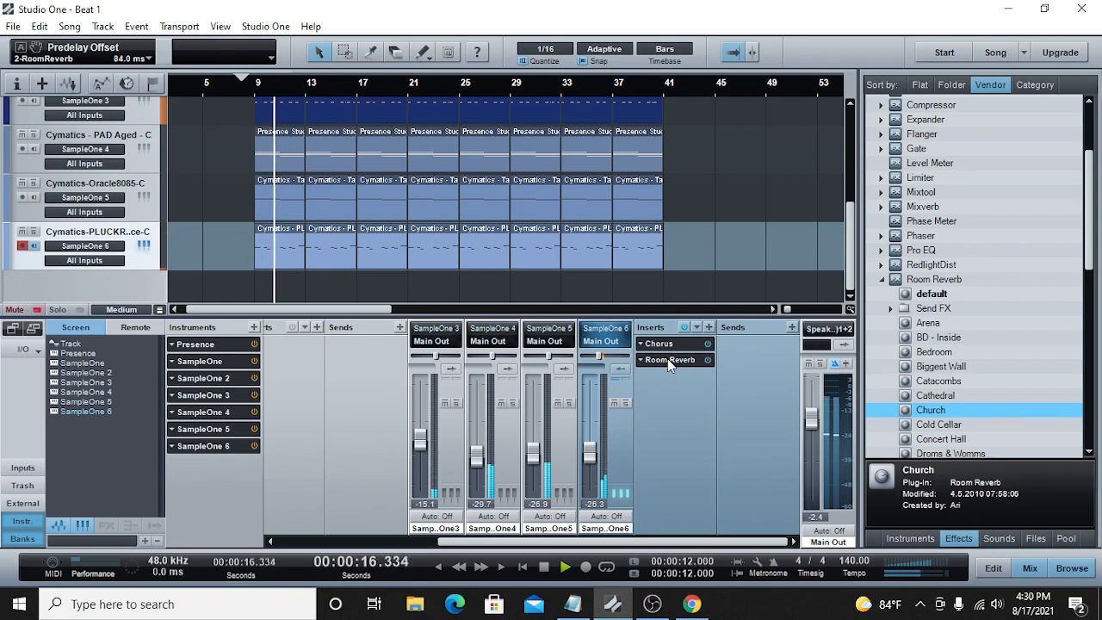
click(626, 402)
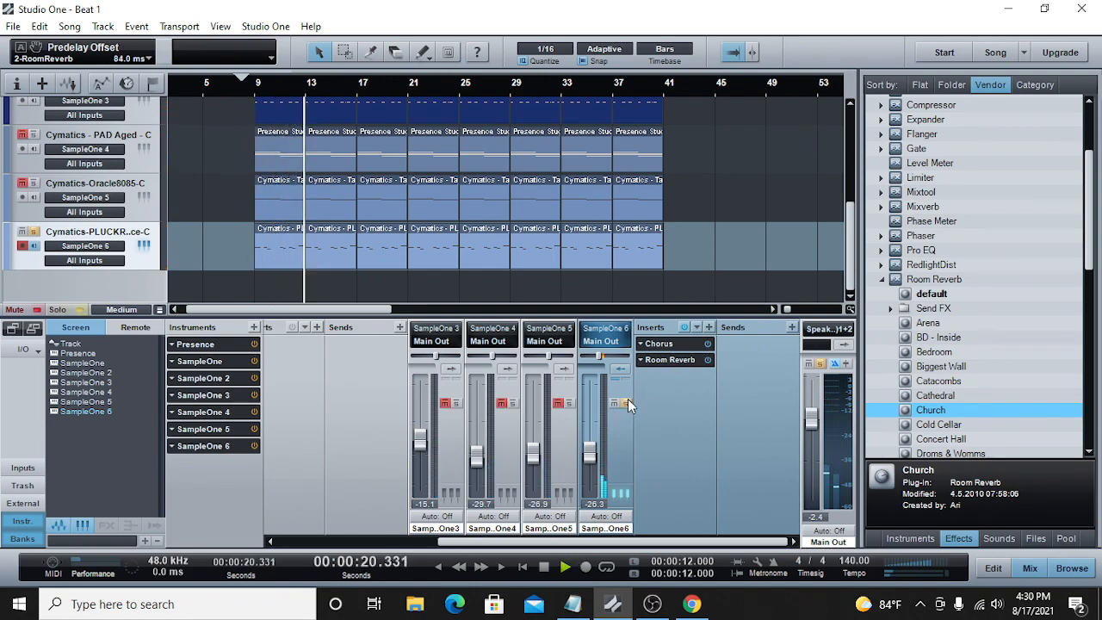
click(627, 399)
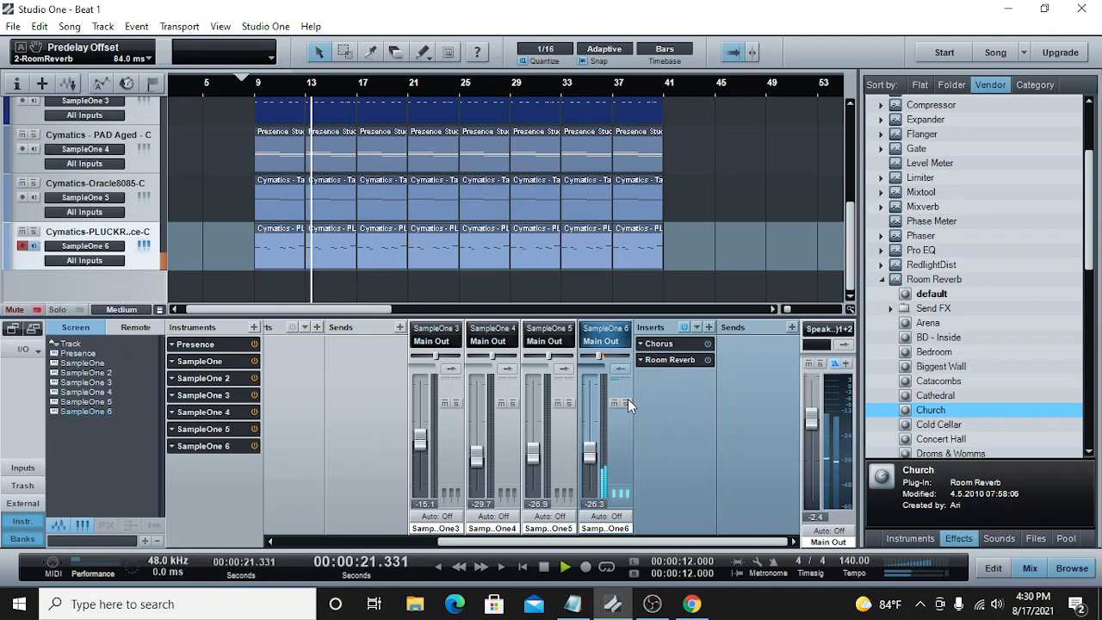
Step: Set the pluck's Room Reverb to 0.75 reverb mix and 34% dry/wet mix while the beat plays
click(659, 360)
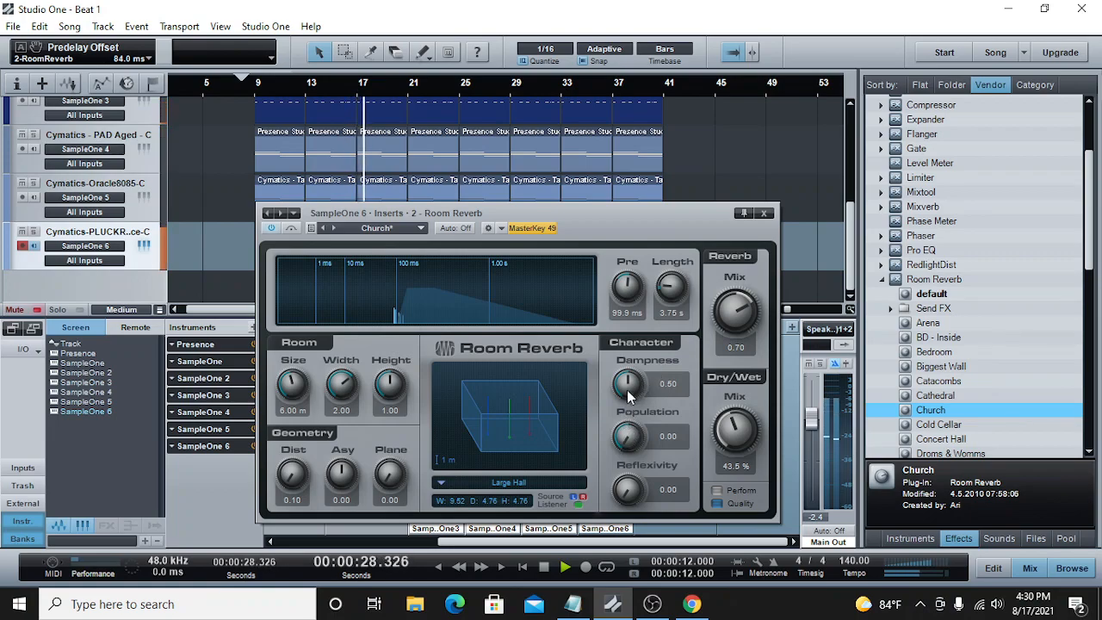
drag(729, 424, 729, 396)
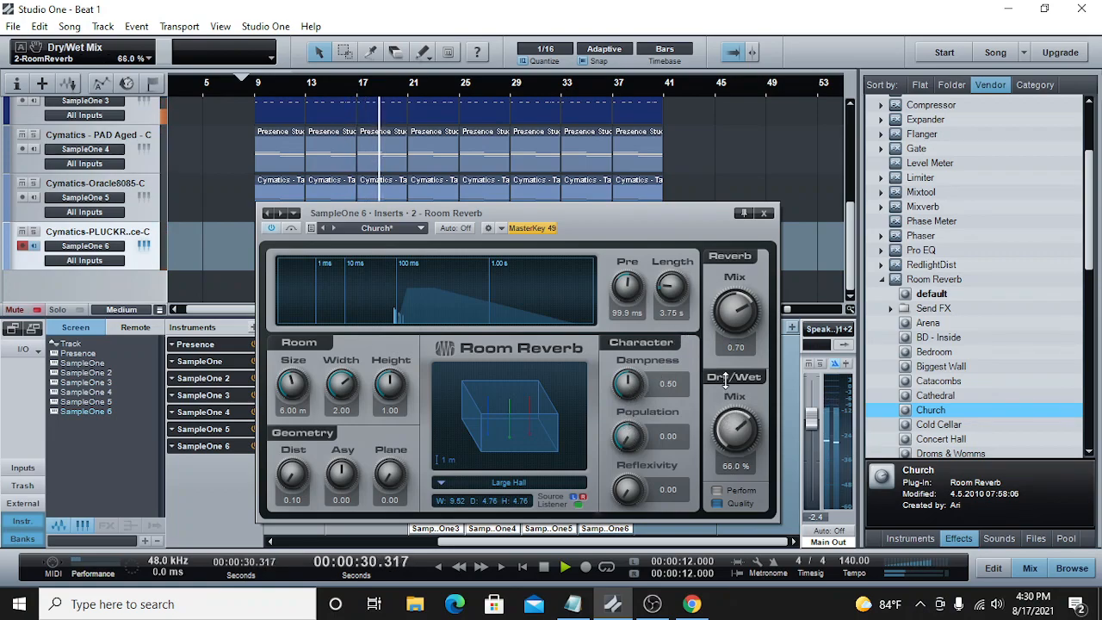
drag(729, 312, 729, 303)
drag(731, 424, 716, 454)
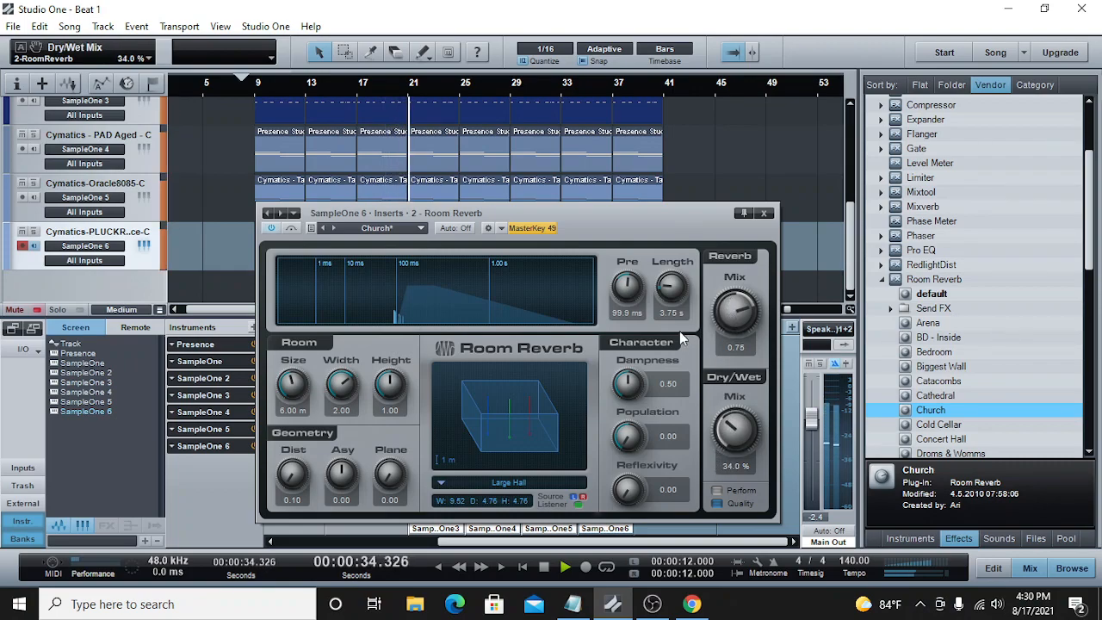
Step: Set the Room Reverb predelay to 0.00 ms, the length to 9.17 s and the room size to 10.38 m
drag(615, 284, 600, 354)
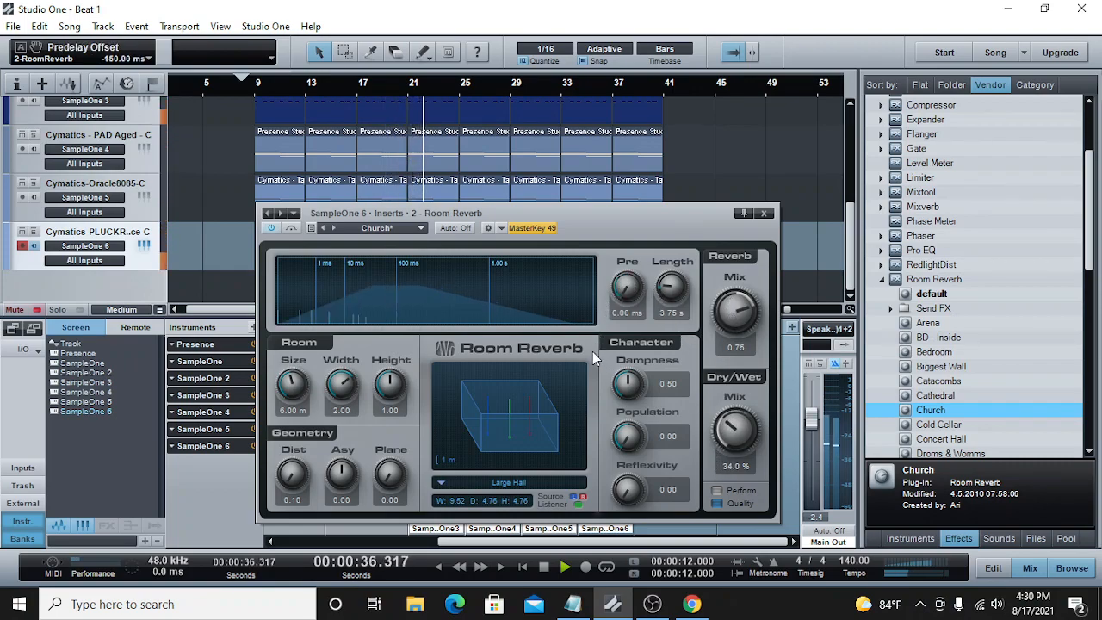
drag(670, 293, 633, 226)
drag(288, 386, 290, 349)
drag(663, 290, 663, 289)
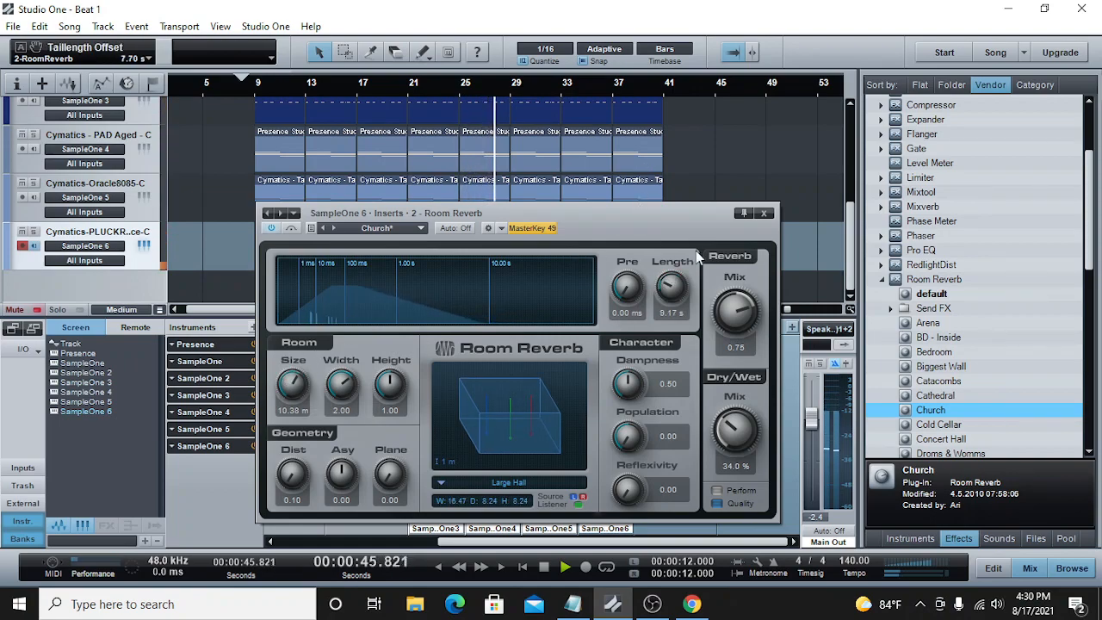
Step: Close the pluck's Room Reverb, lower the pluck channel volume to -33.2 dB and return the playhead to just before bar 9
click(764, 213)
click(541, 568)
drag(592, 448, 590, 463)
click(240, 84)
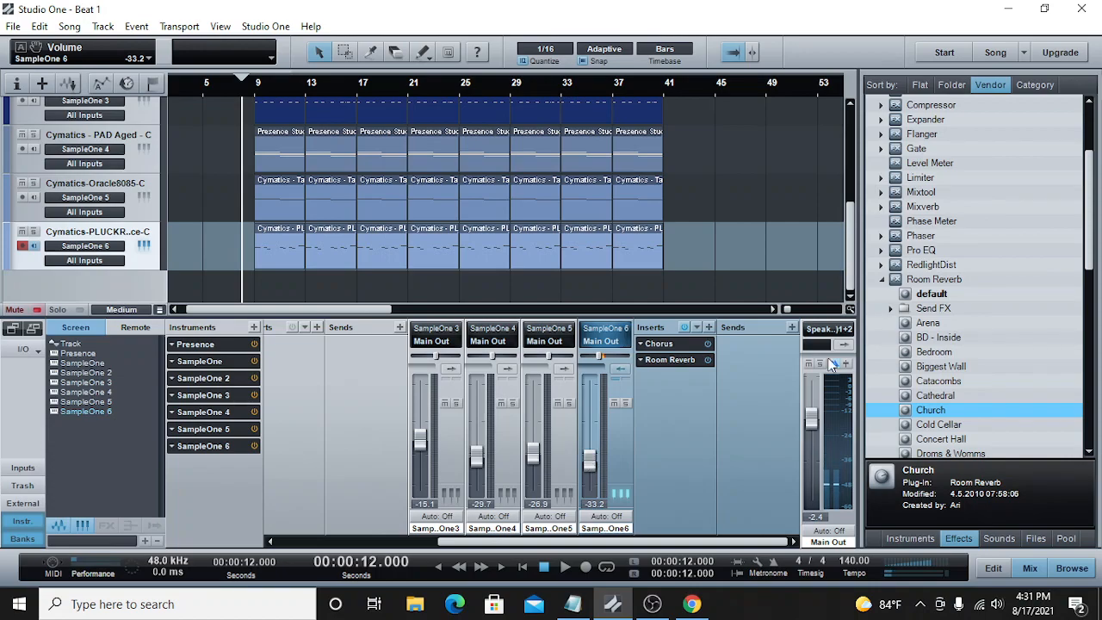
drag(852, 250, 842, 148)
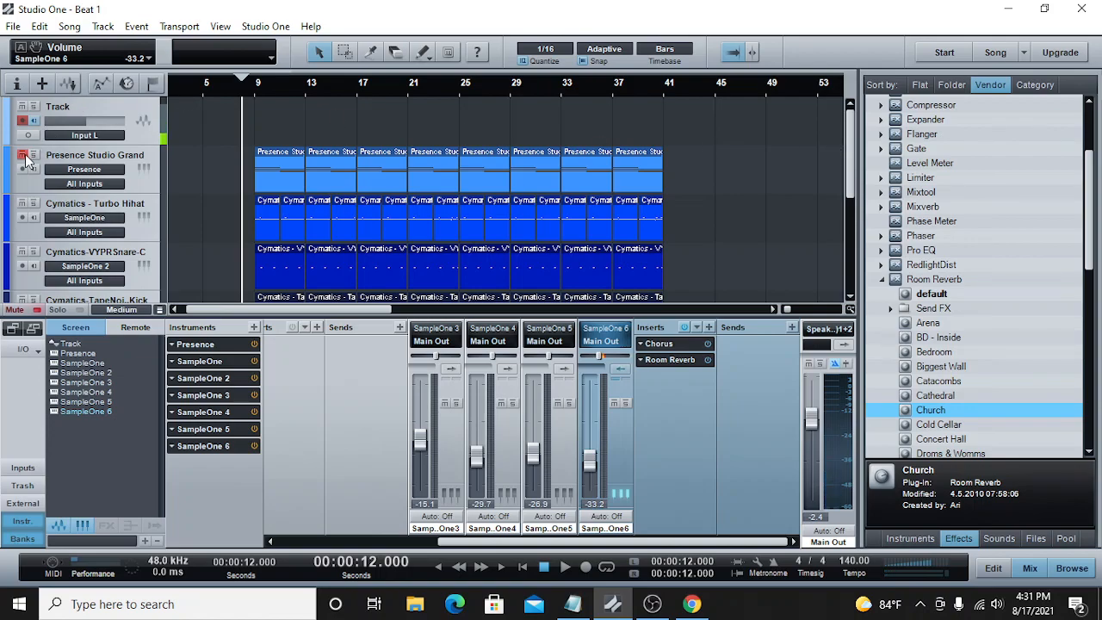
drag(849, 136, 830, 228)
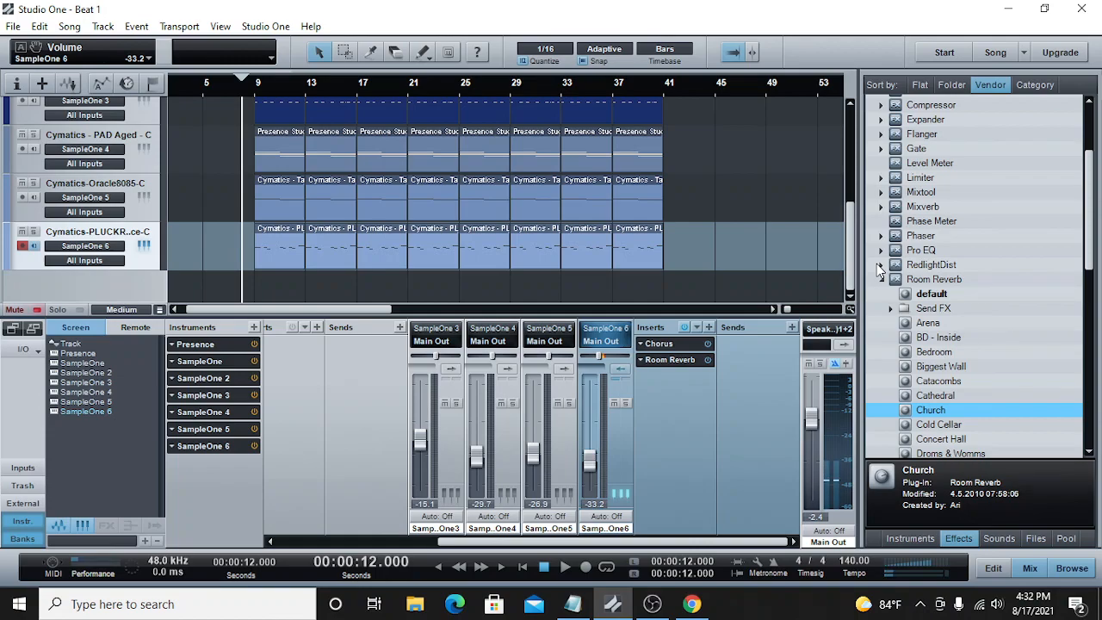
Step: Play the beat from just before bar 9 and raise the pluck channel volume to -30.4 dB
key(space)
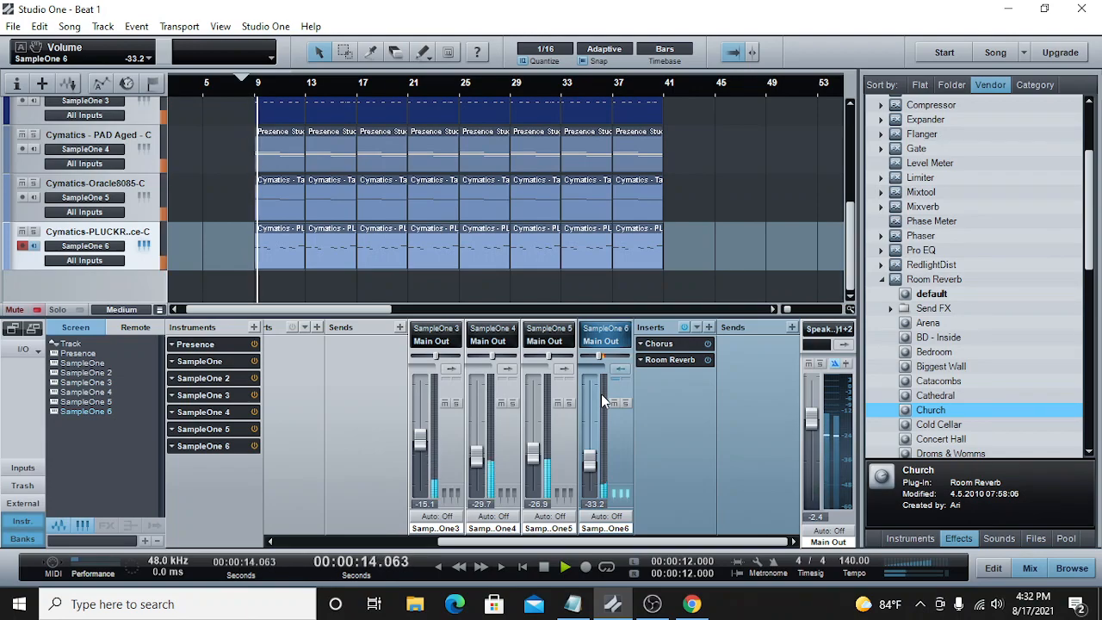
drag(589, 467, 588, 462)
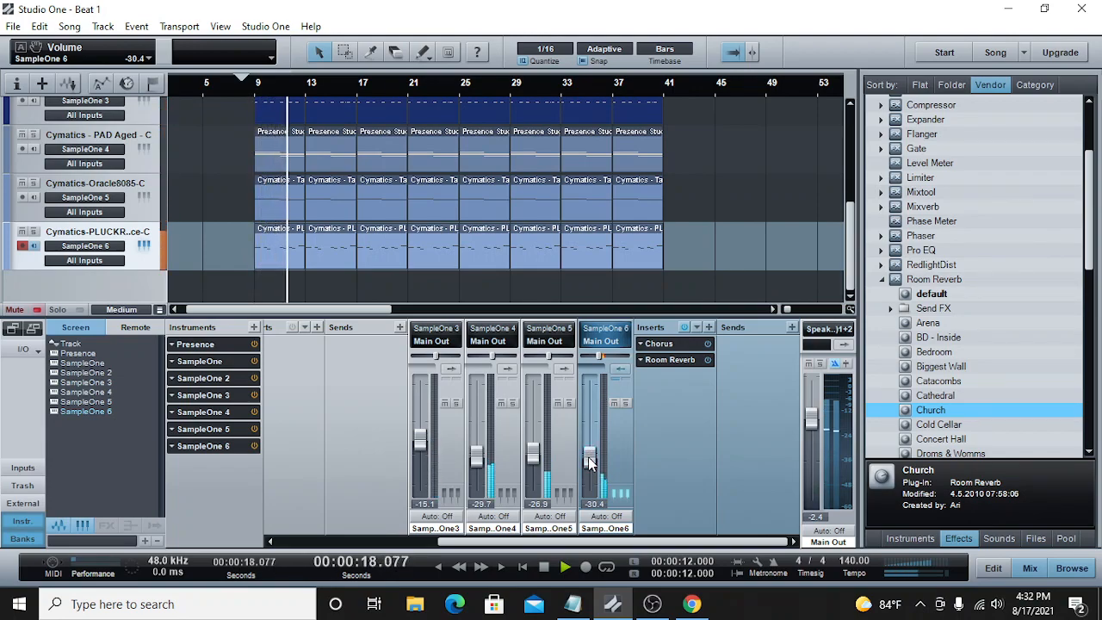
click(543, 568)
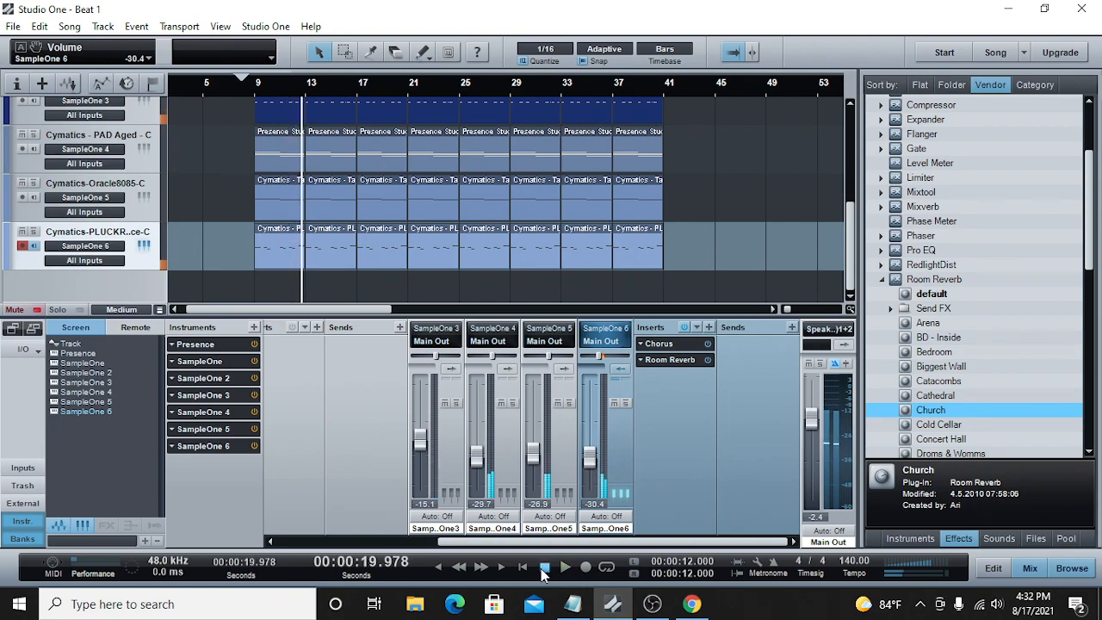
Step: Browse the Cymatics samples and load KEYS Astute - C.wav into a new SampleOne instrument track
click(1035, 538)
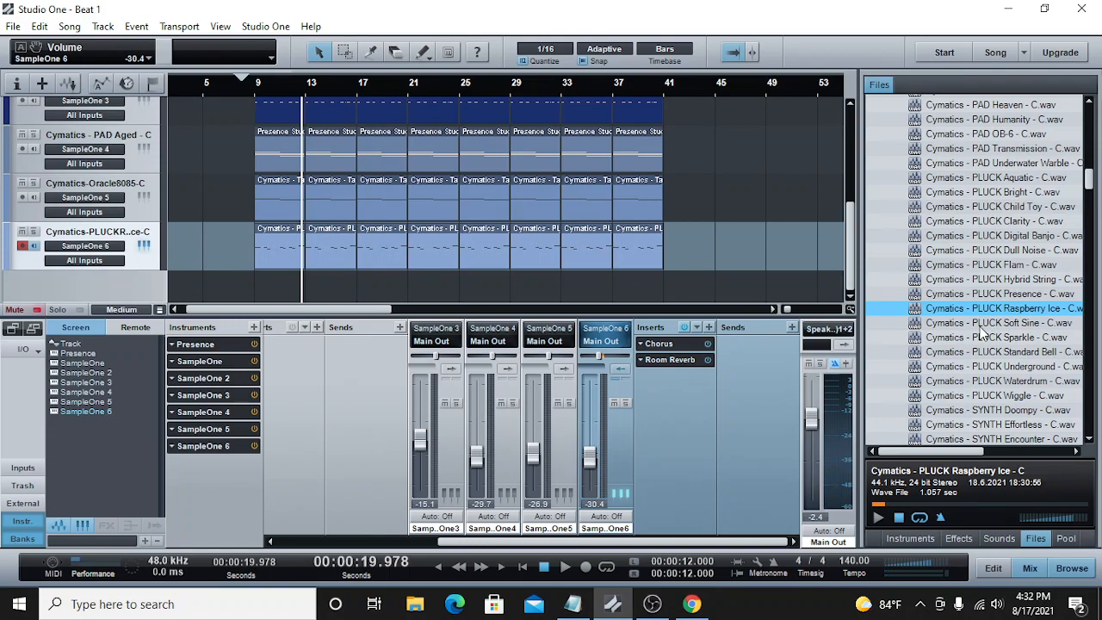
scroll(981, 331, down, 4)
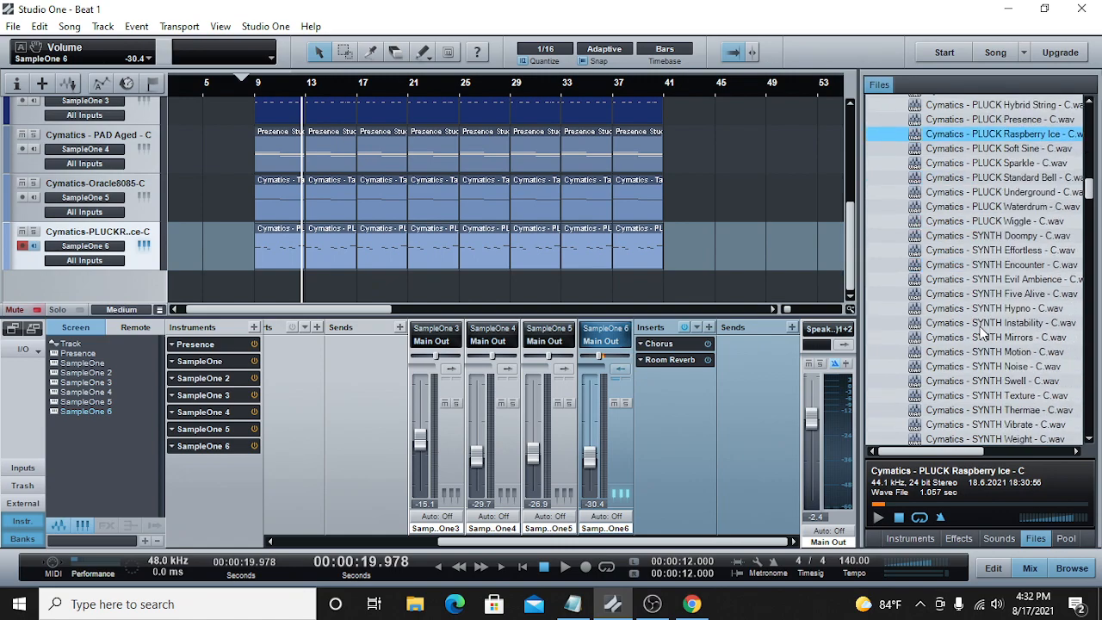
scroll(981, 331, up, 12)
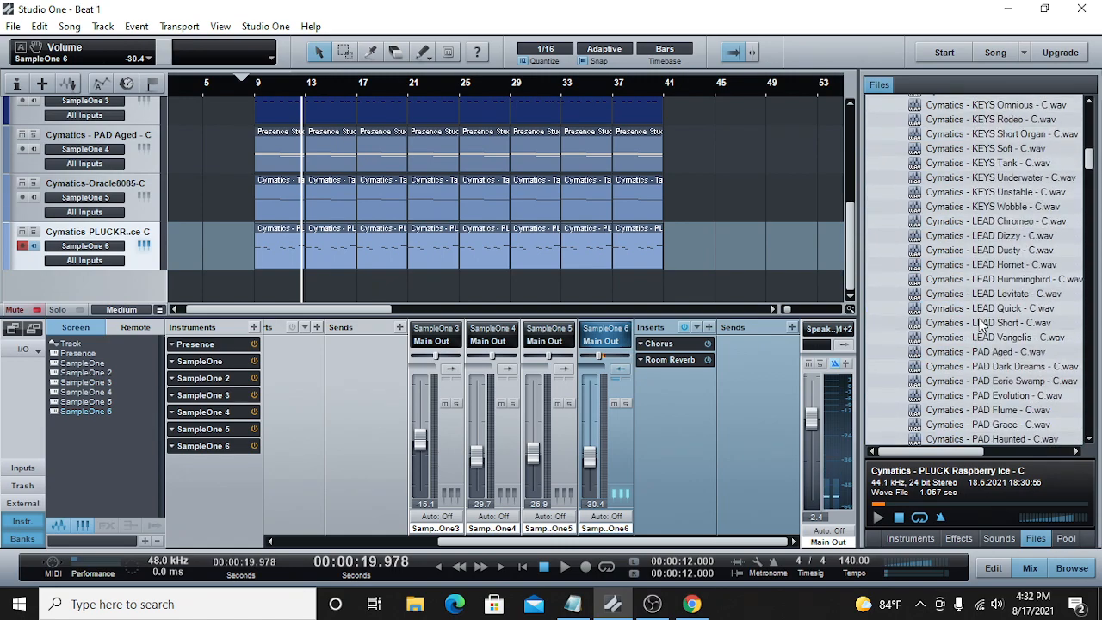
scroll(981, 327, up, 3)
scroll(982, 328, up, 1)
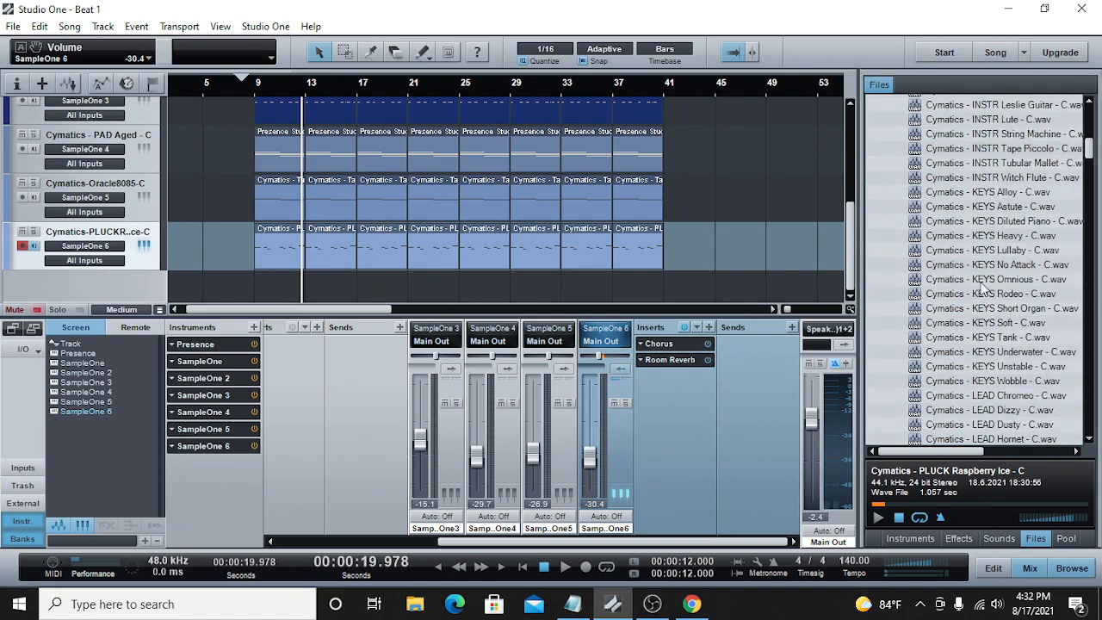
right_click(1003, 208)
click(1017, 233)
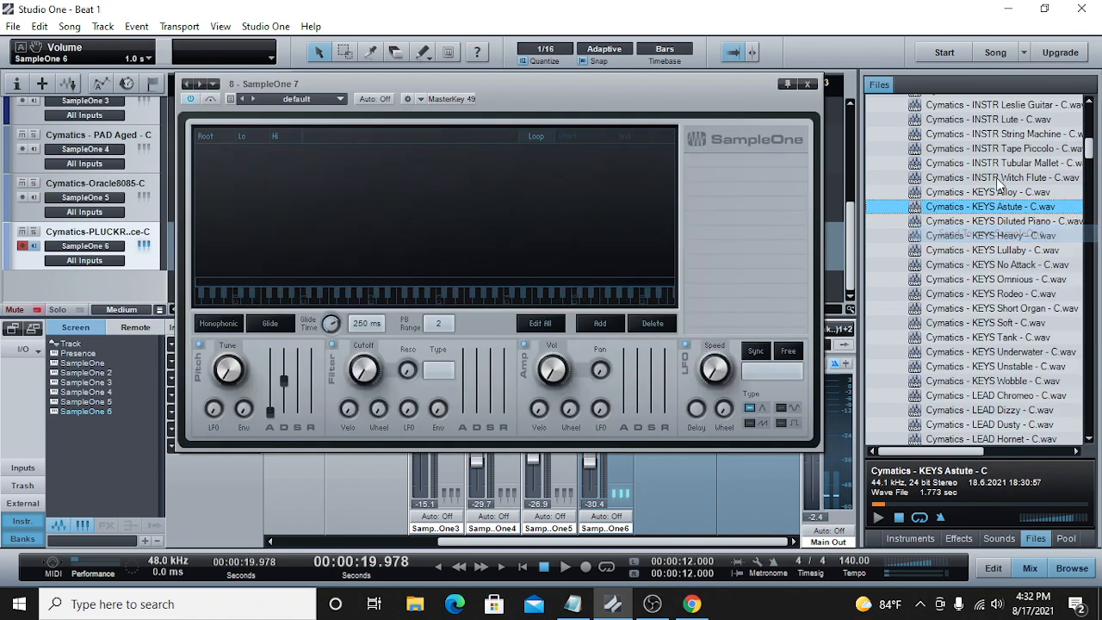
click(808, 83)
Step: Draw an empty part from bar 9 to bar 13 on the KEYS Astute track and open it for note editing
click(254, 82)
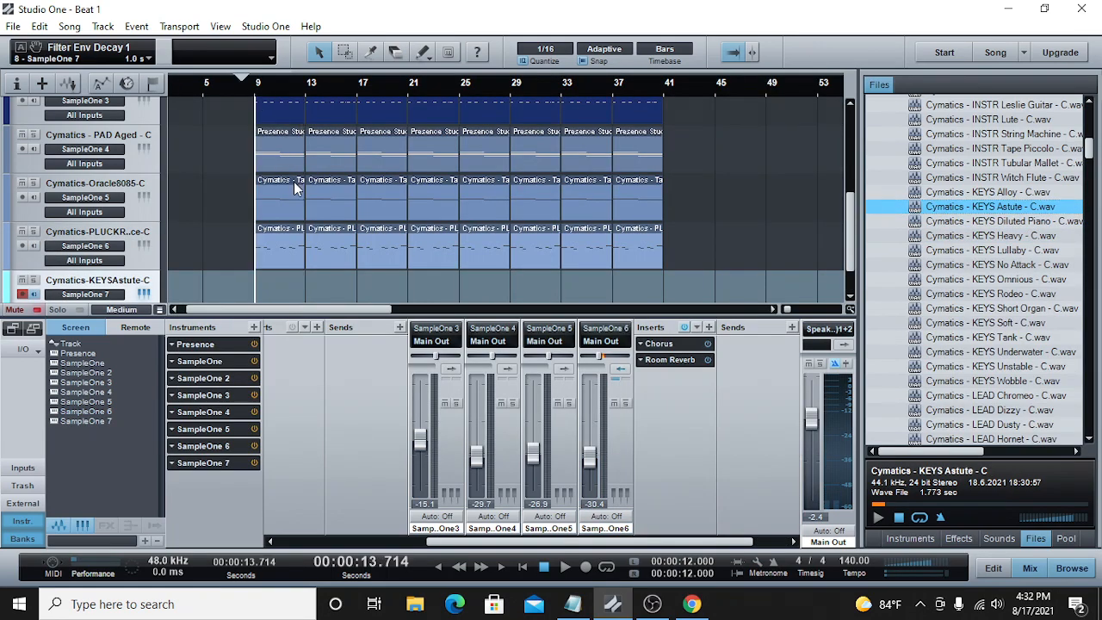
scroll(275, 215, down, 1)
drag(260, 241, 301, 247)
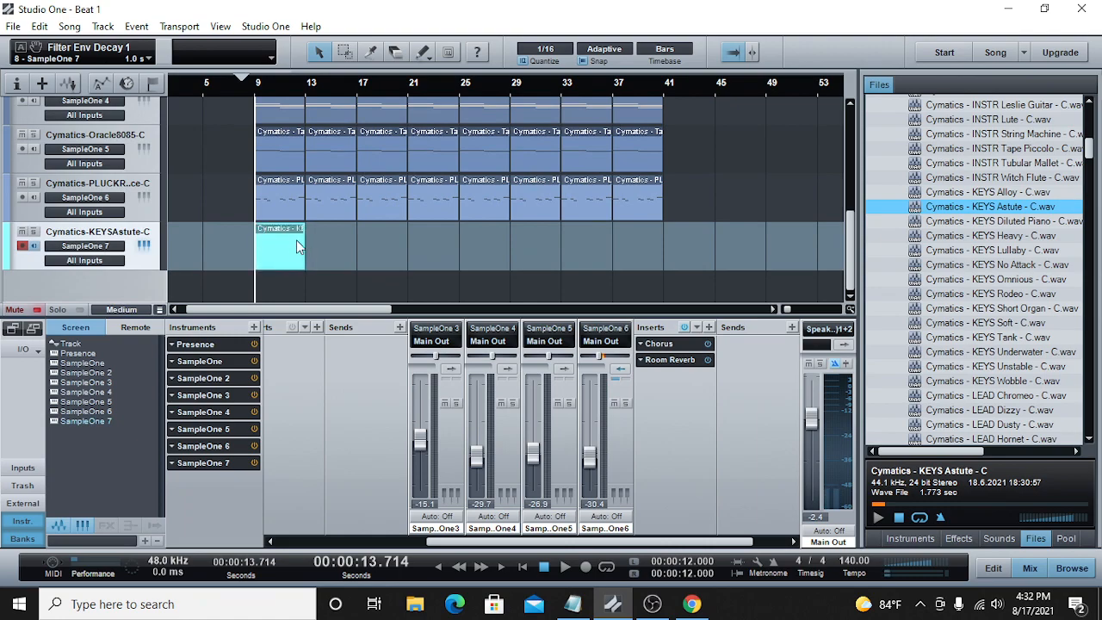
double_click(292, 240)
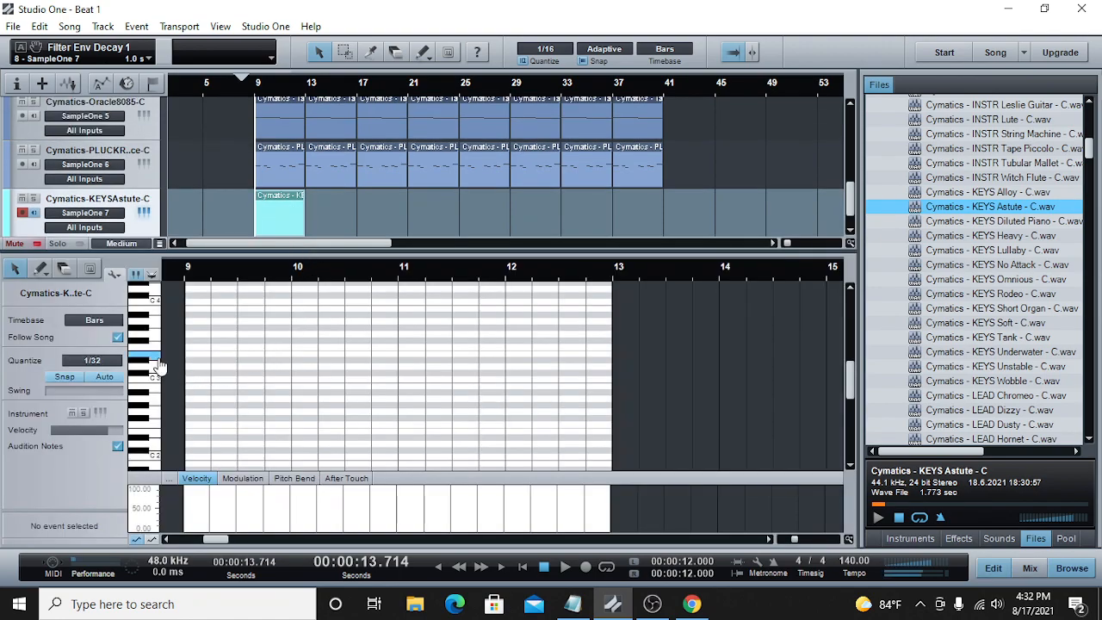
Step: Set the KEYS Astute channel to -10.3 dB and pan it to L25, and pan the pluck channel right of centre
click(1040, 567)
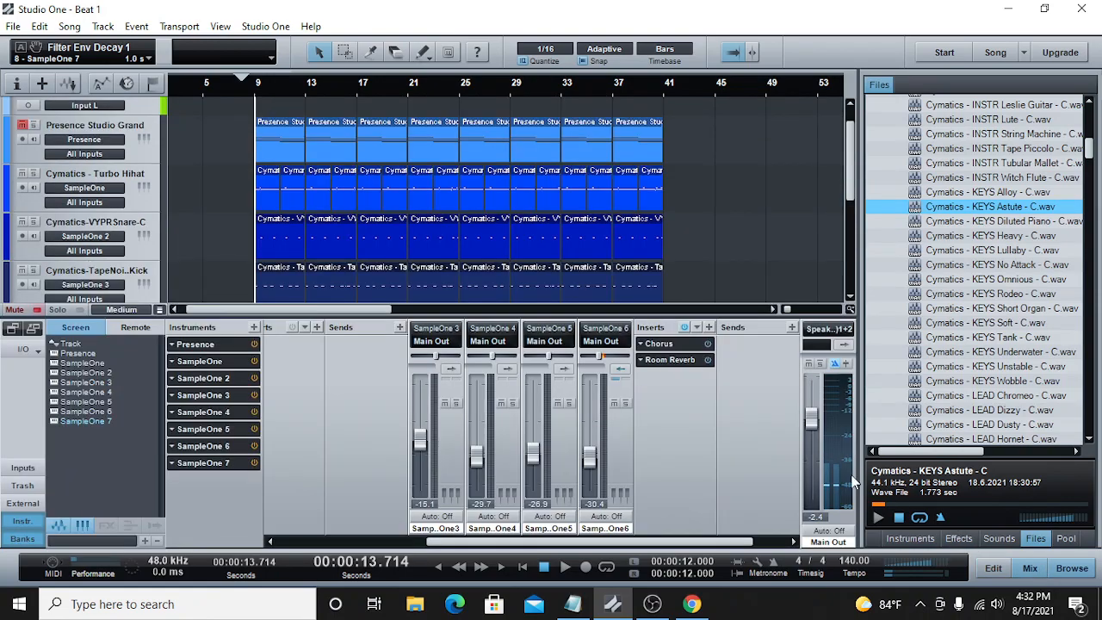
click(792, 541)
drag(757, 406, 760, 439)
drag(772, 356, 767, 357)
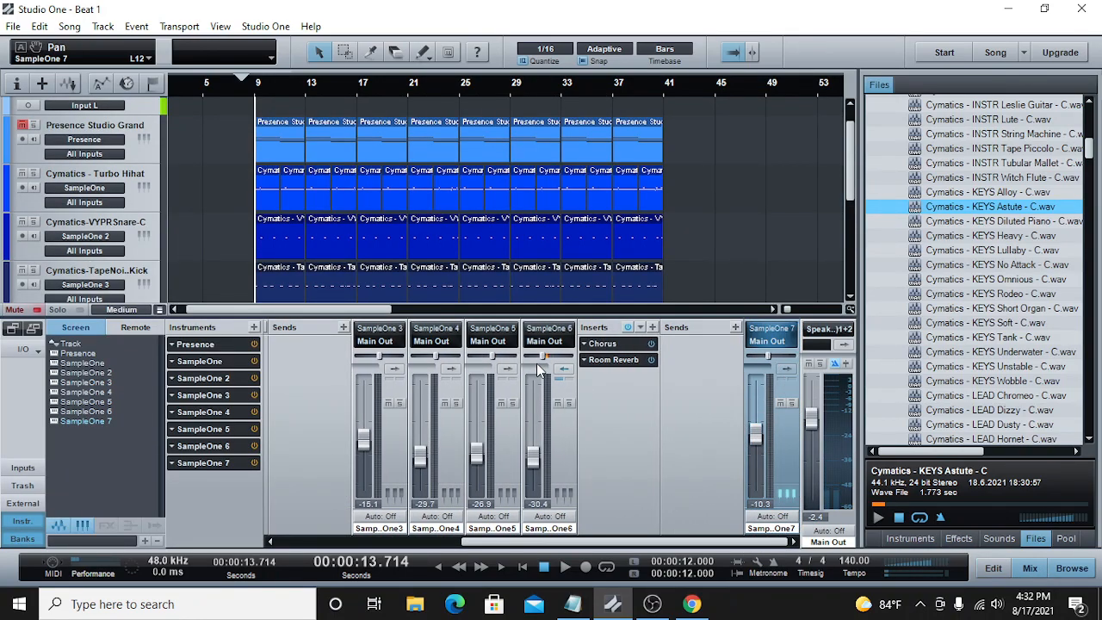
drag(542, 356, 554, 360)
drag(552, 353, 558, 359)
drag(768, 355, 763, 356)
Step: Add a one-beat E3 note at the start of bar 9 in the KEYS Astute part and lower its channel to -24.2 dB
drag(852, 143, 848, 239)
double_click(287, 248)
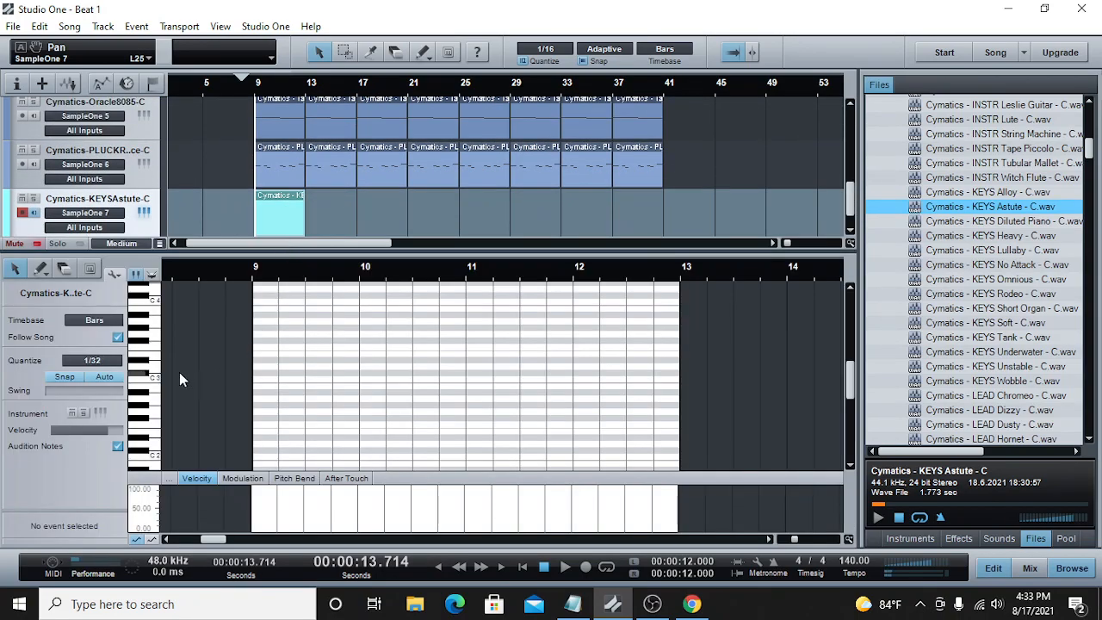
click(255, 356)
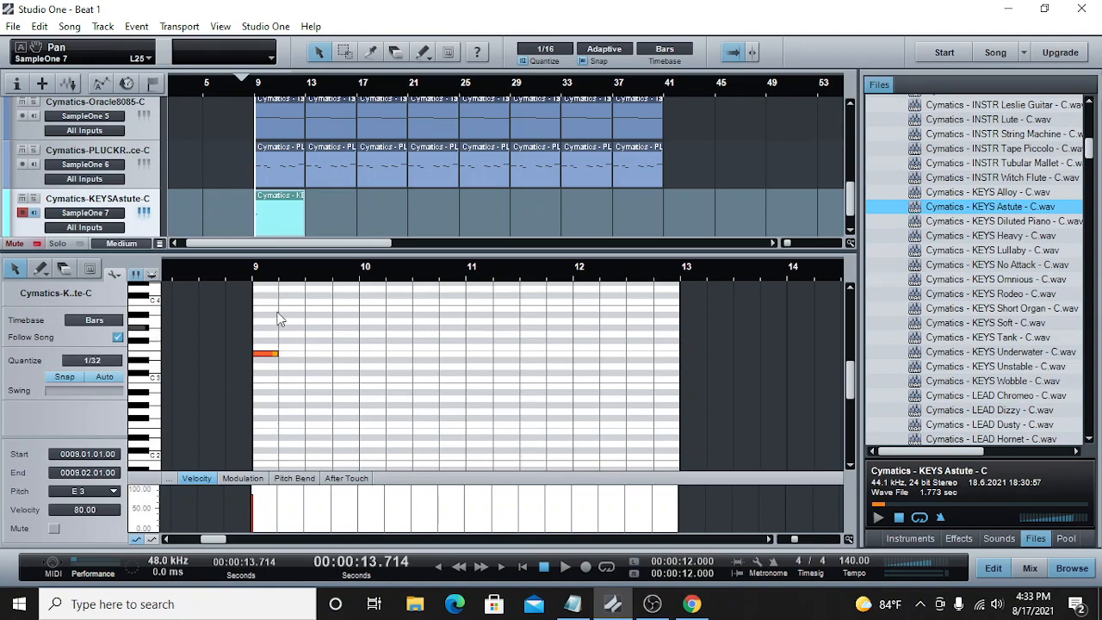
click(1035, 565)
drag(757, 437, 756, 454)
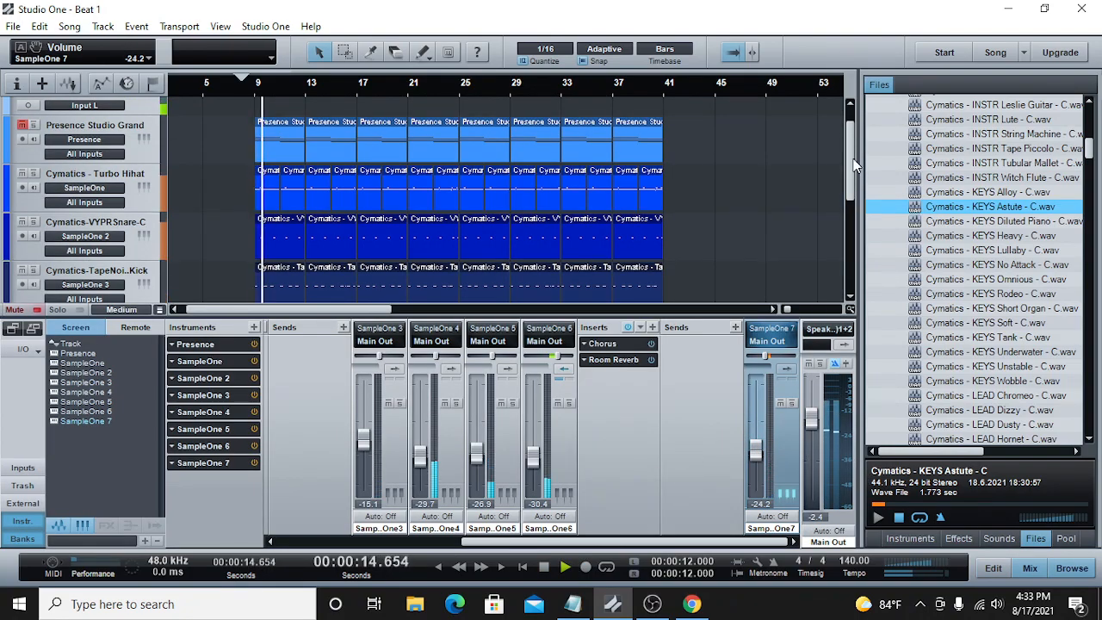
Step: Move the first KEYS Astute note to B3, add a one-beat E3 on beat 2 of bar 9 and replay from bar 9
scroll(844, 270, down, 5)
double_click(279, 247)
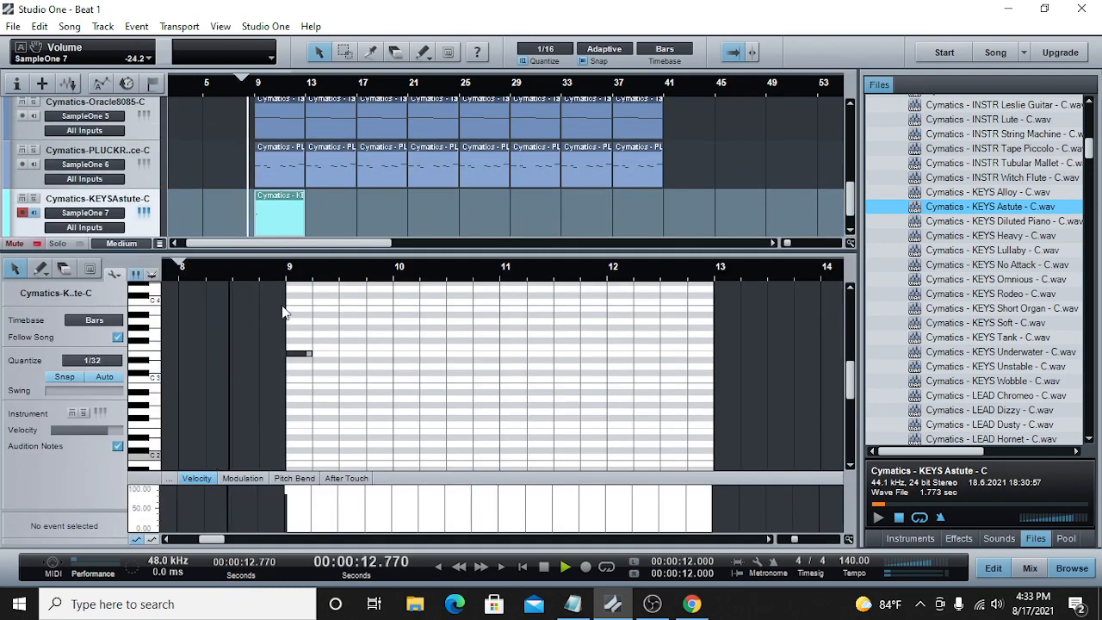
click(299, 355)
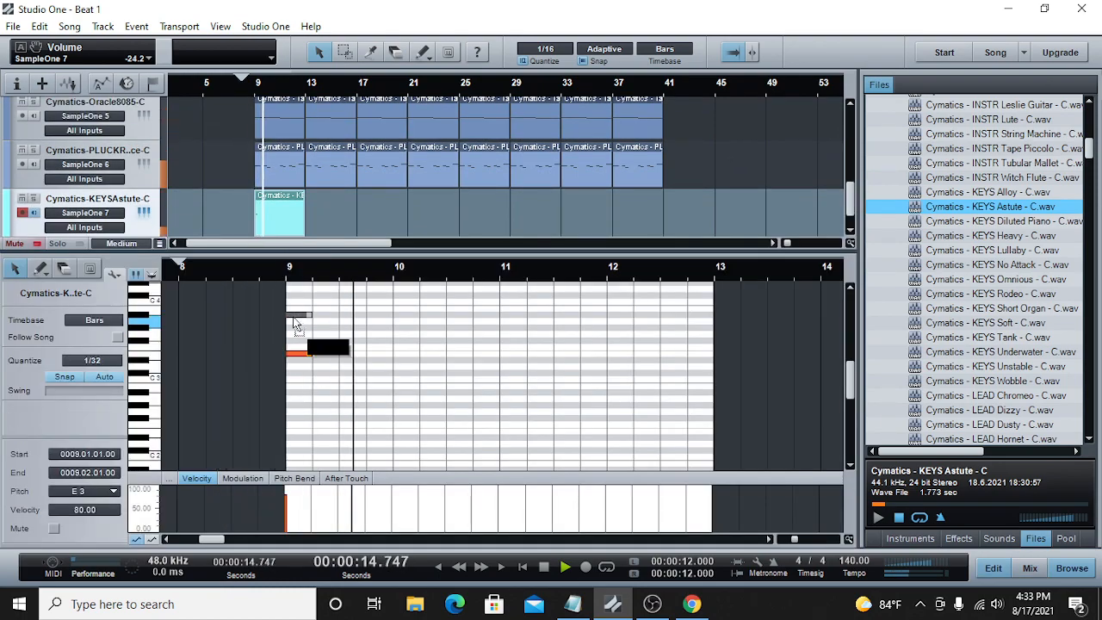
drag(295, 319, 297, 313)
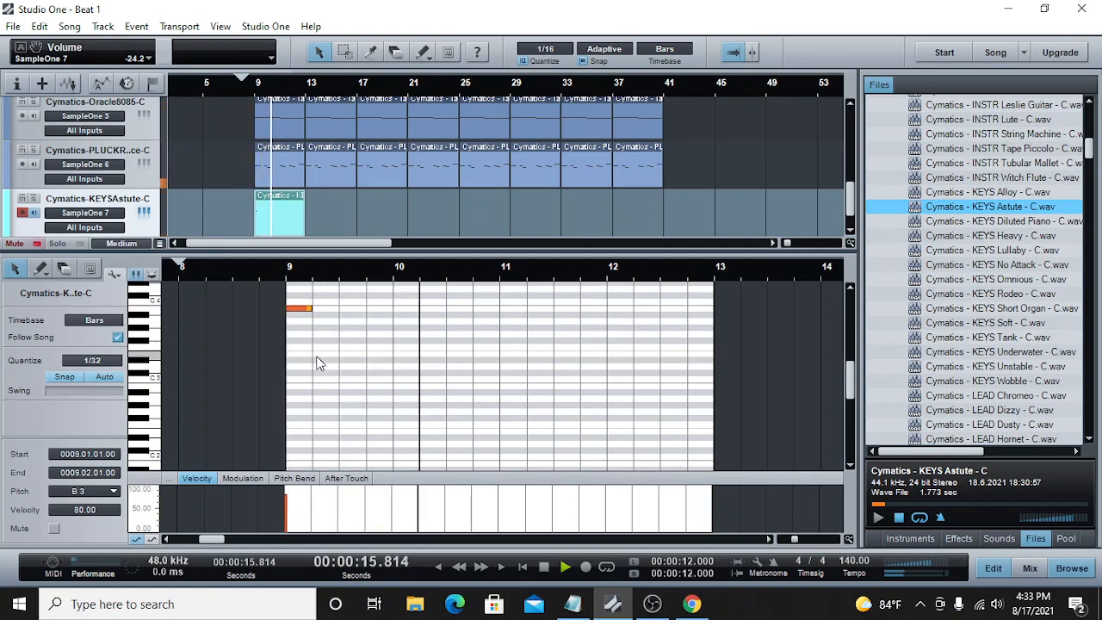
click(318, 354)
drag(319, 355, 341, 355)
click(288, 269)
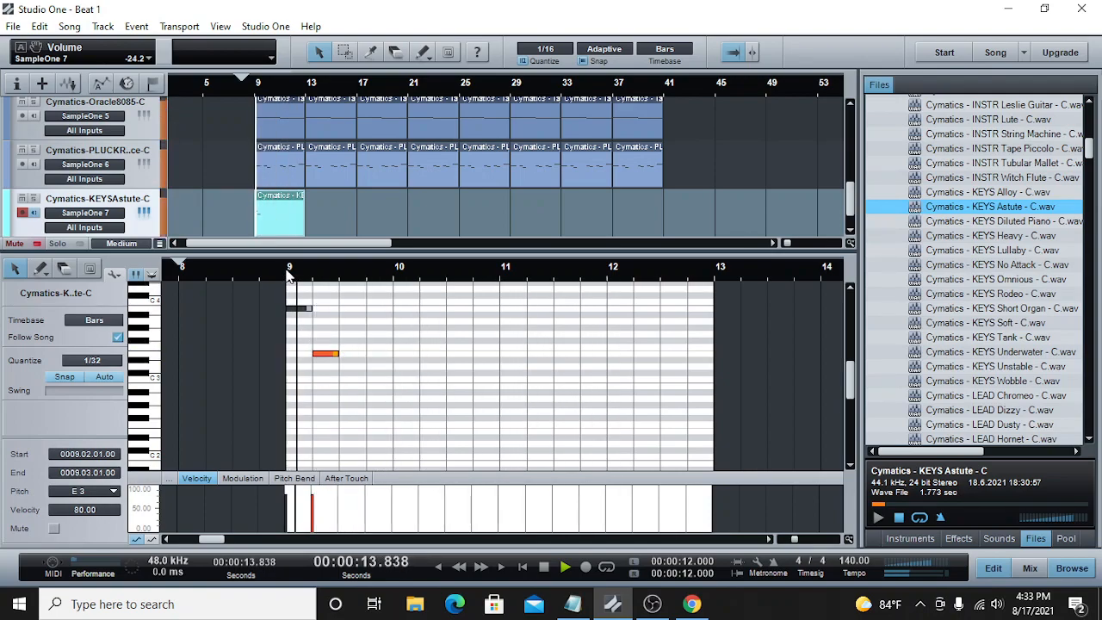
click(287, 274)
click(285, 275)
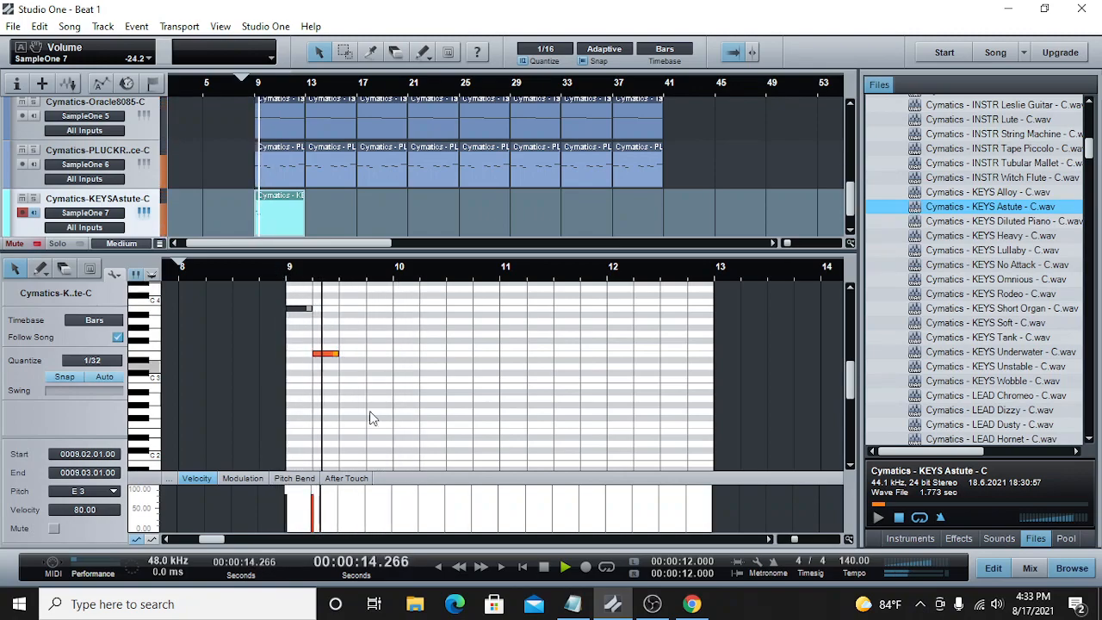
Step: Add a one-beat G3 note on beat 4 of bar 9 and play the keys part from just before bar 9
click(366, 276)
double_click(369, 334)
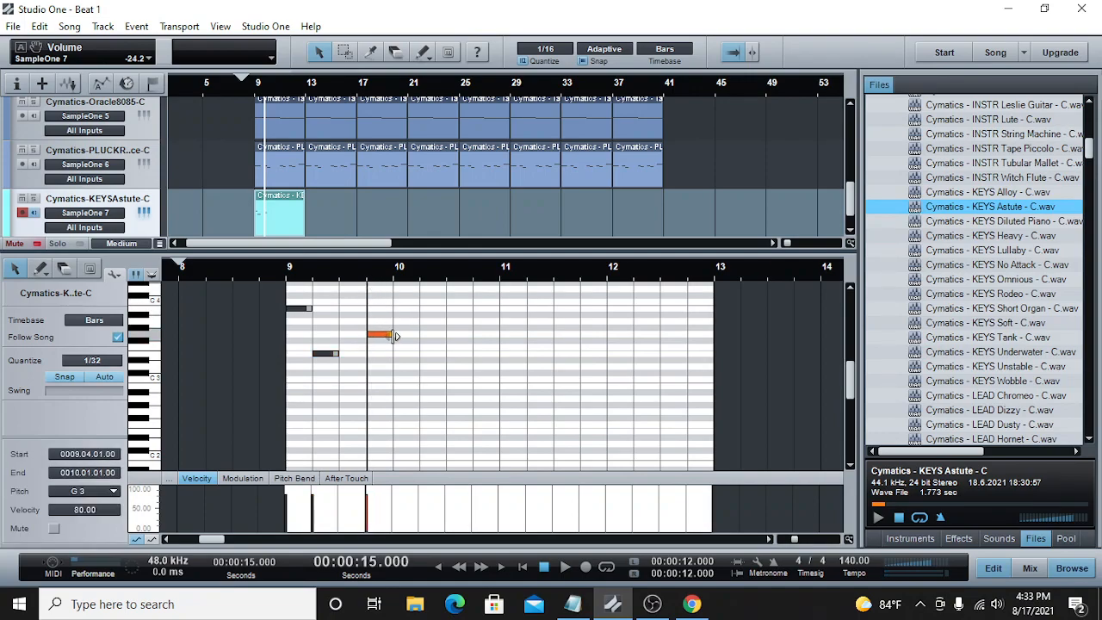
click(276, 272)
click(565, 566)
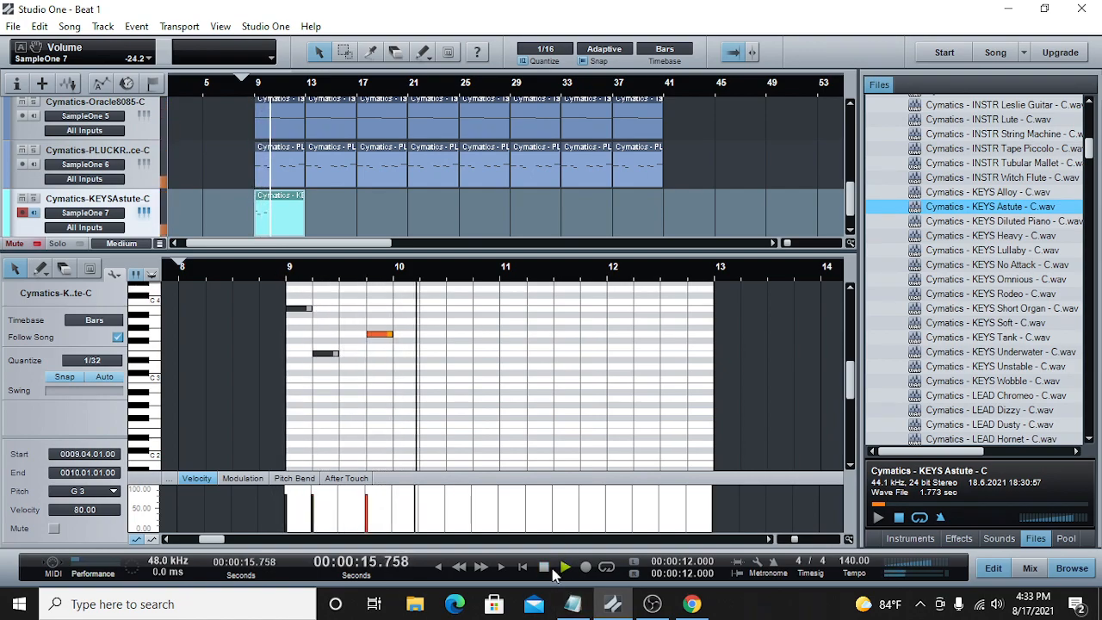
click(545, 567)
Step: Add an F#3 note in bar 10, place it on beat 4 with a one-beat length and replay from bar 9
click(449, 288)
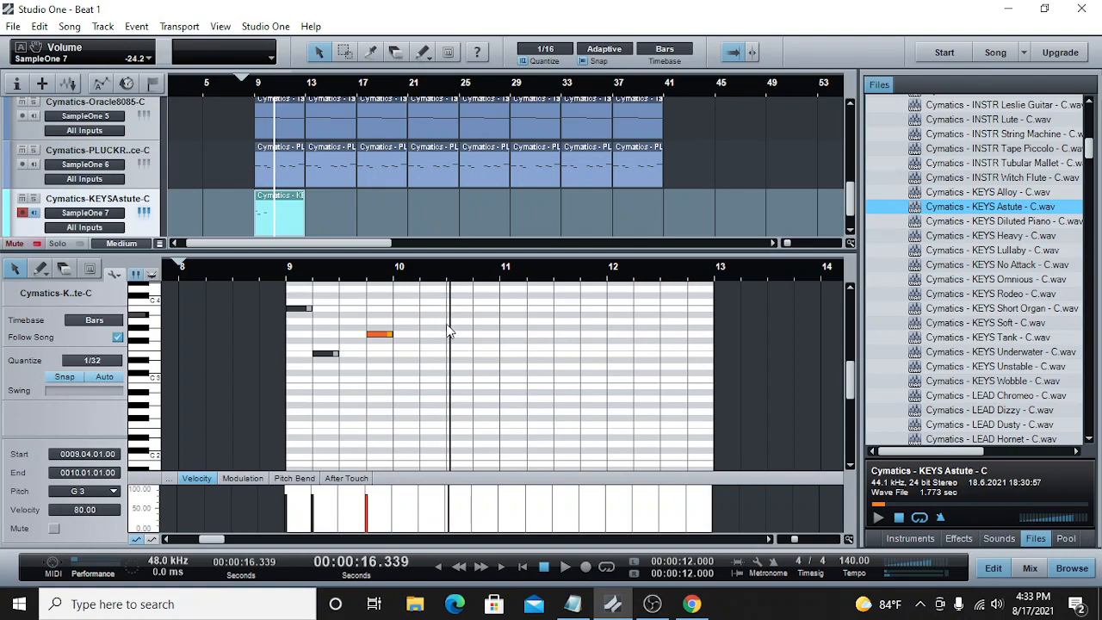
click(446, 290)
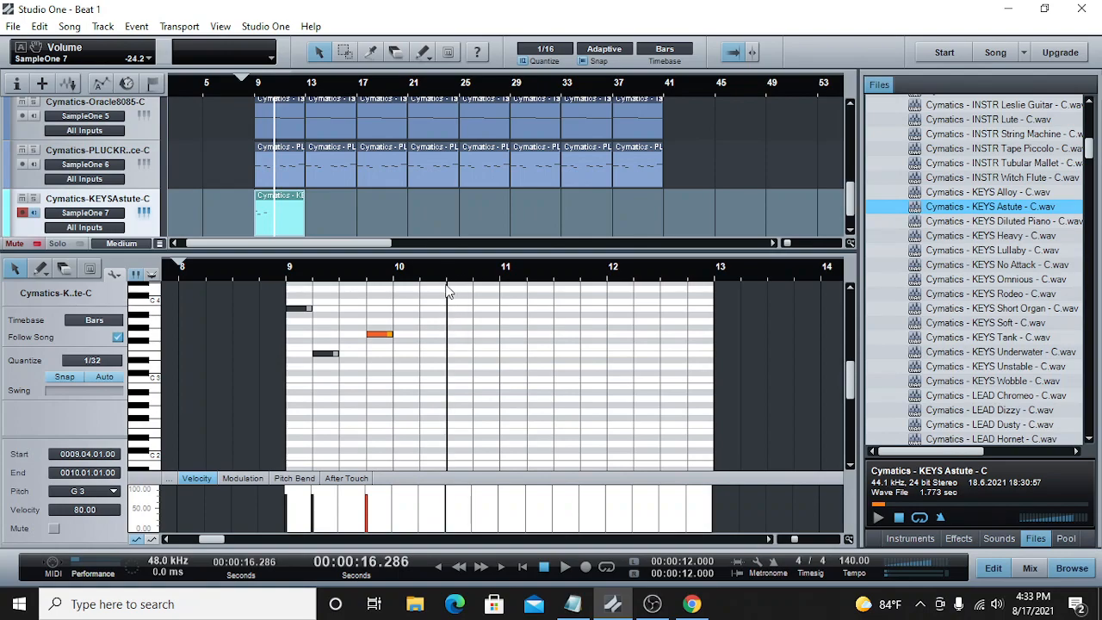
double_click(449, 338)
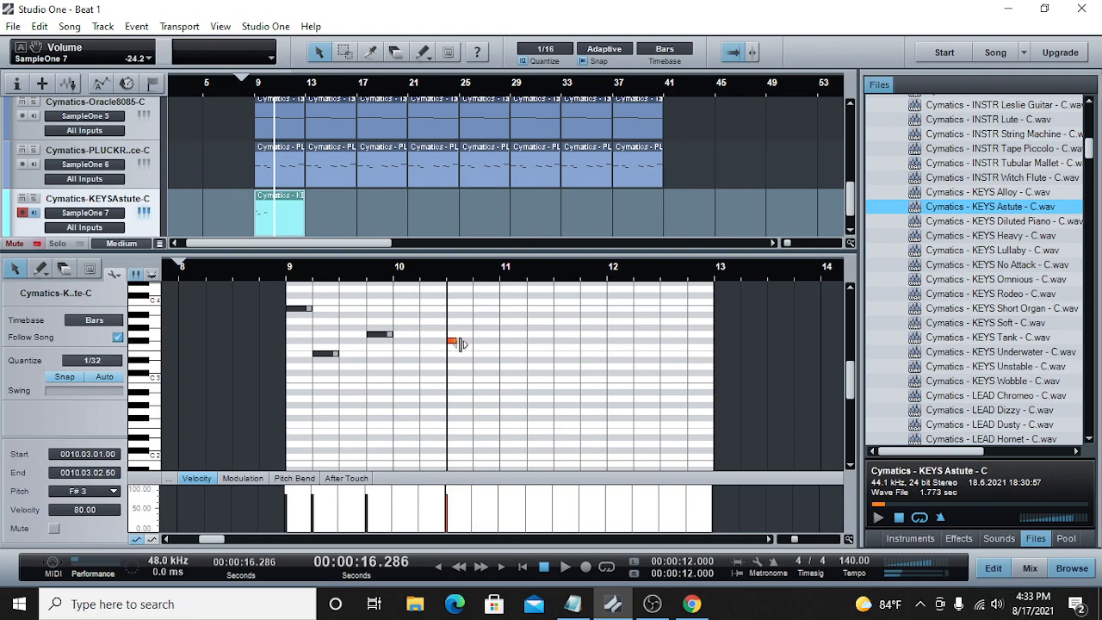
drag(465, 343, 490, 344)
click(562, 570)
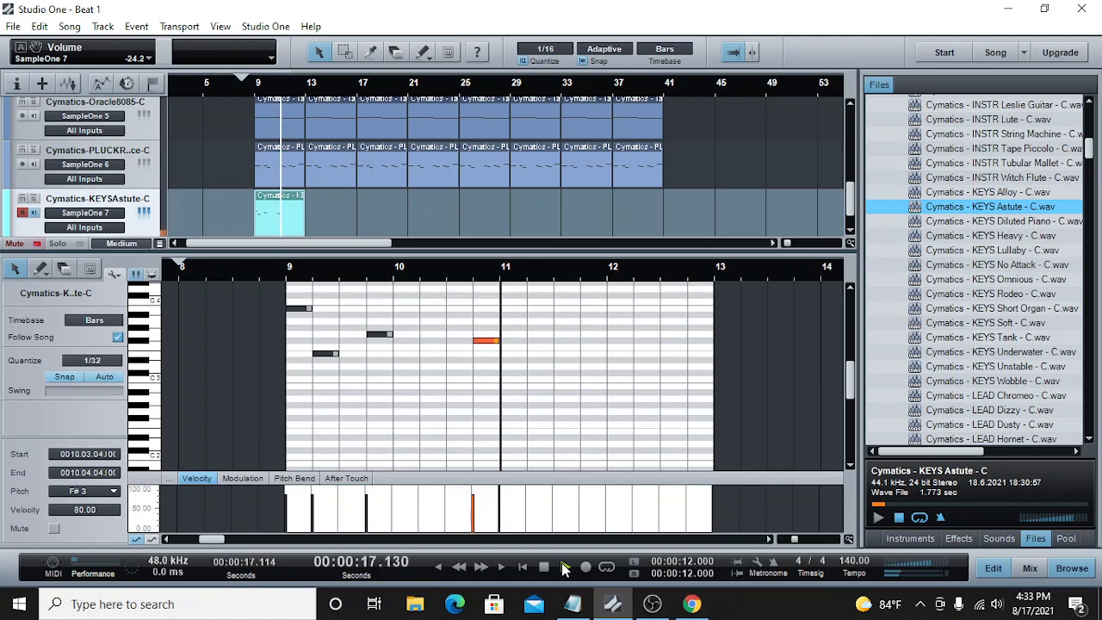
click(288, 271)
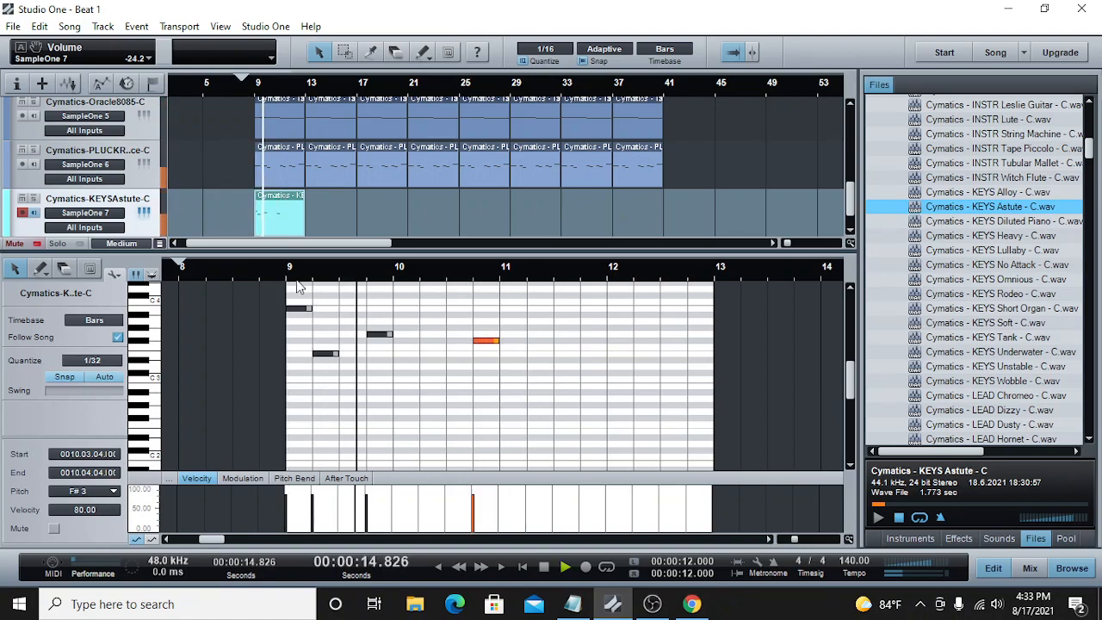
Step: Add a one-beat E3 note on beat 3 of bar 10 and play the melody from bar 9 to check it
click(447, 356)
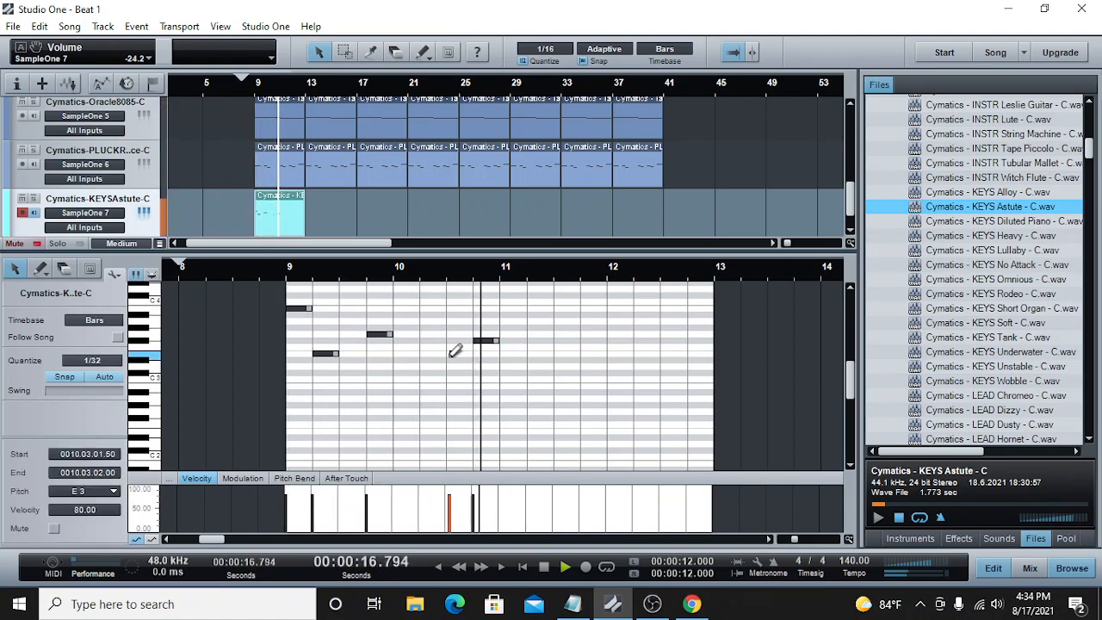
drag(447, 356, 472, 356)
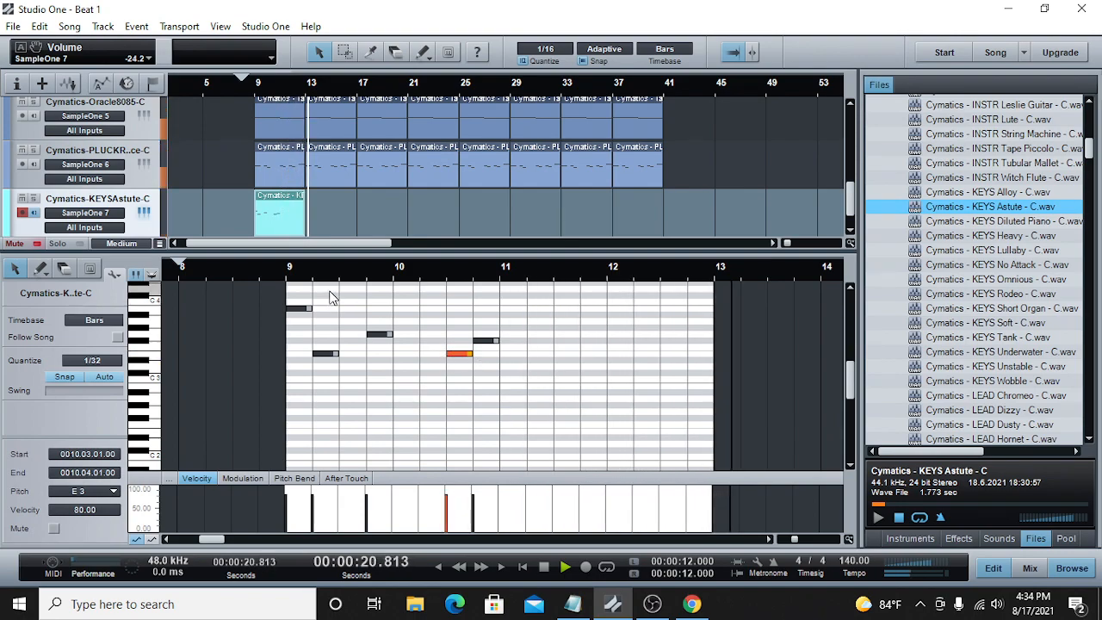
click(288, 270)
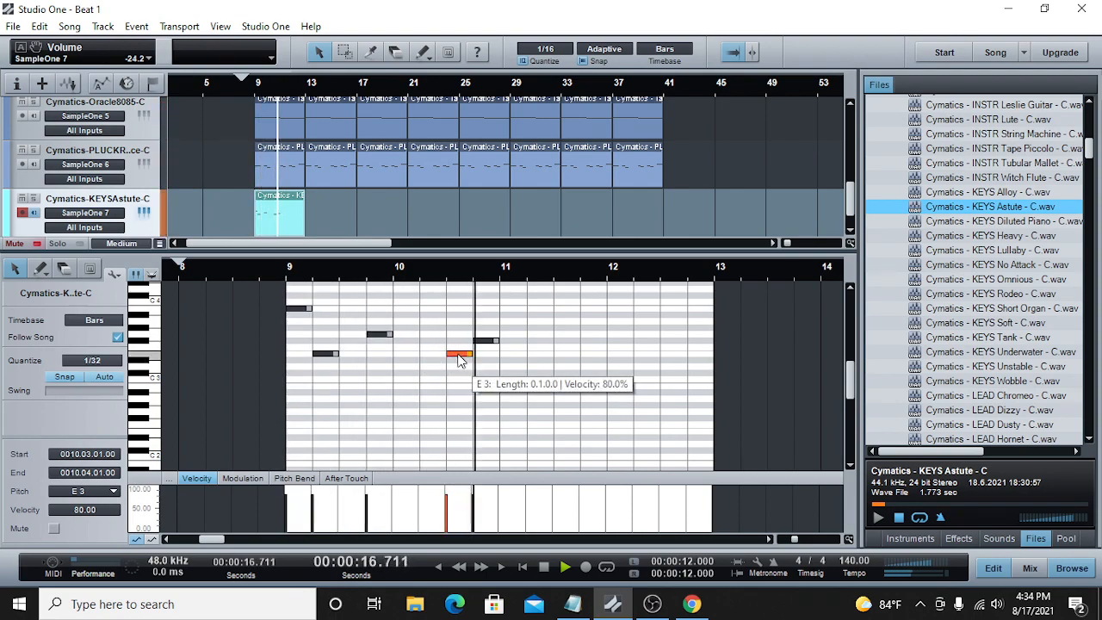
key(space)
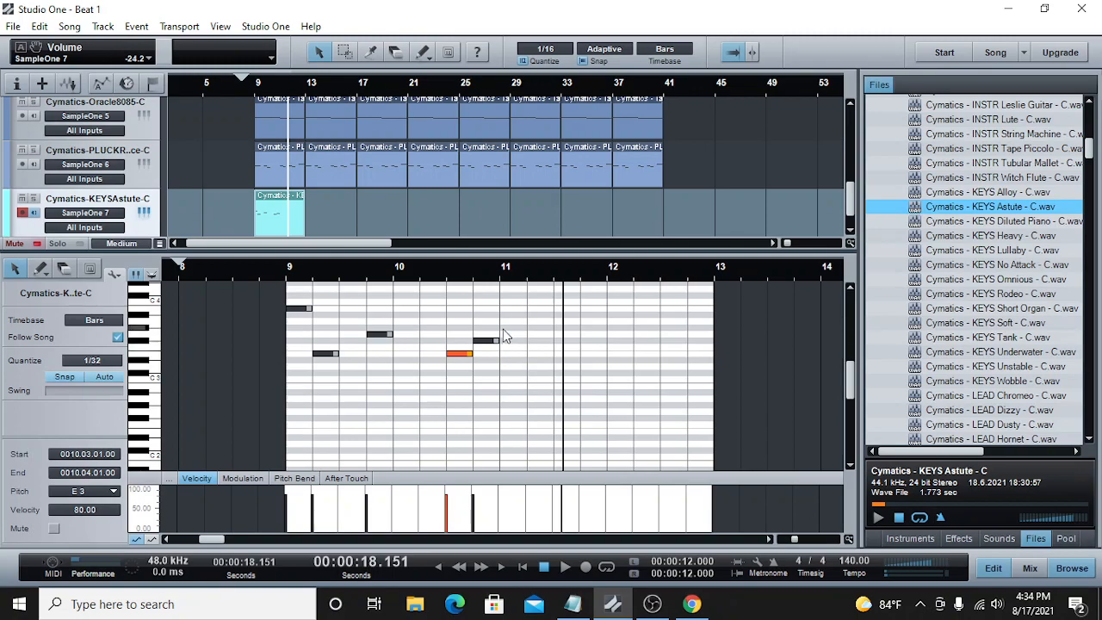
Step: Place a short G3 note at the start of bar 11, replacing the first attempt, and move the playhead to its end
double_click(507, 337)
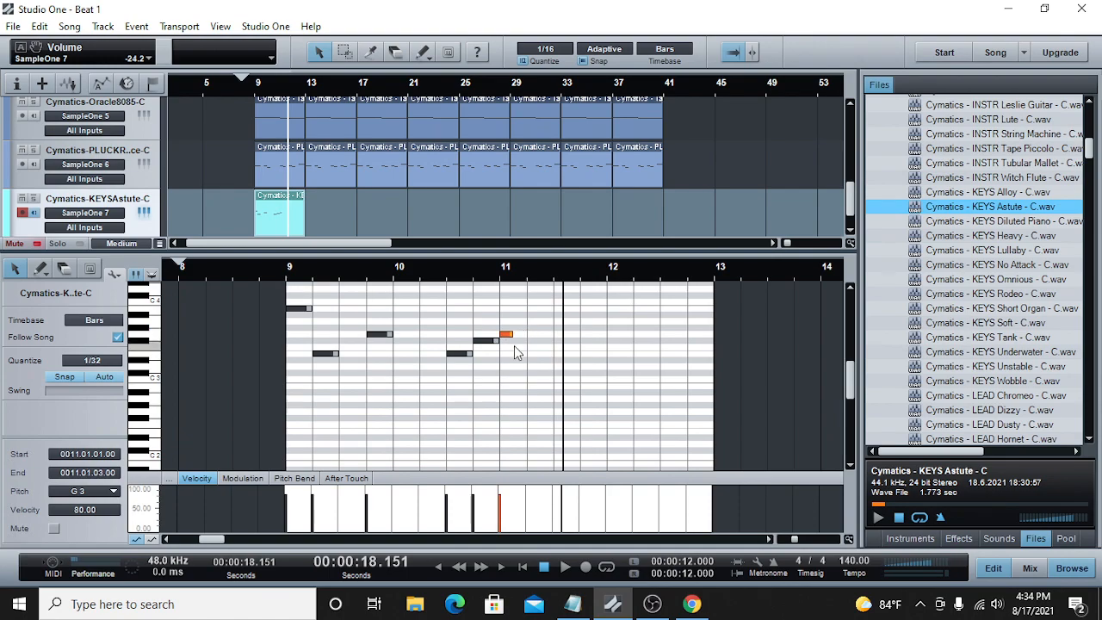
key(Delete)
double_click(504, 340)
drag(506, 338, 497, 337)
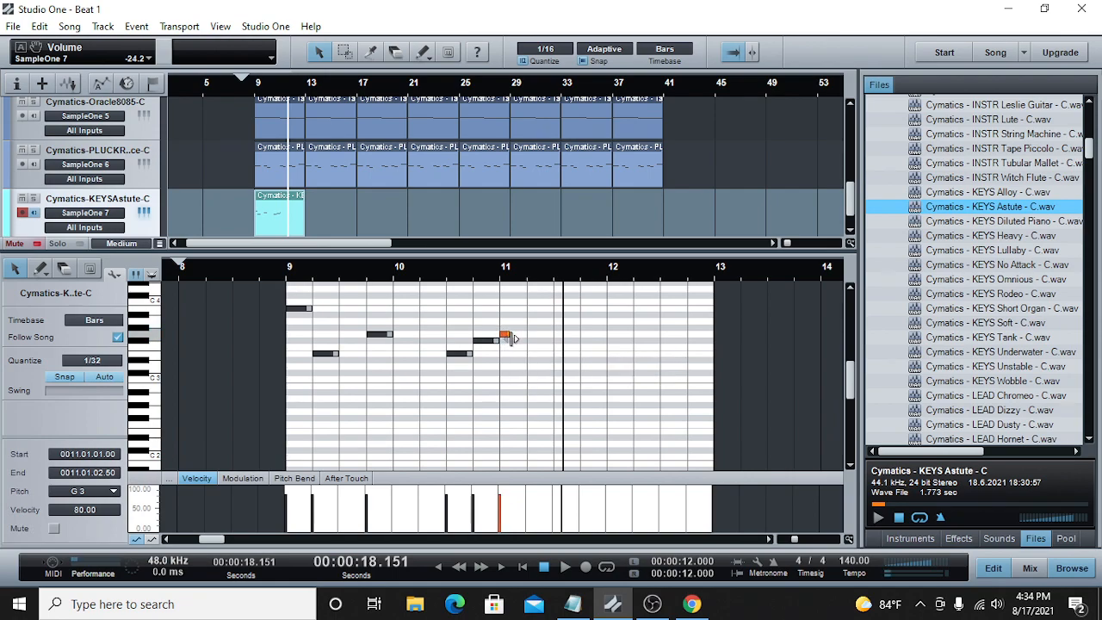
click(513, 275)
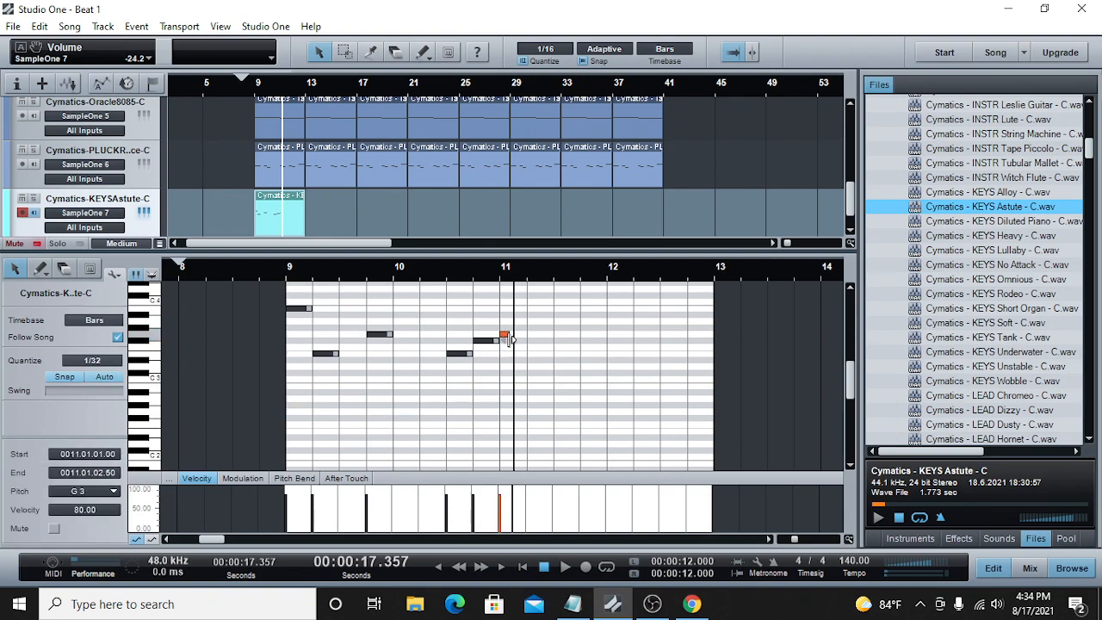
Step: Add a half-beat F#3 on the second half of beat 1 and a two-beat E3 from beat 2 in bar 11, and replay the melody
double_click(516, 342)
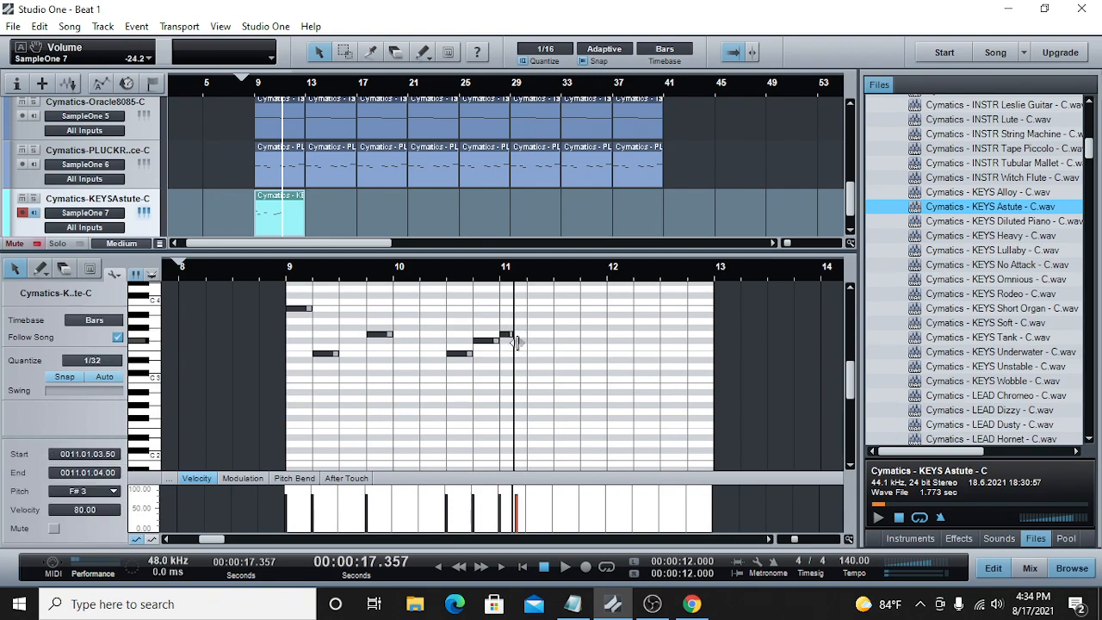
drag(519, 342, 528, 341)
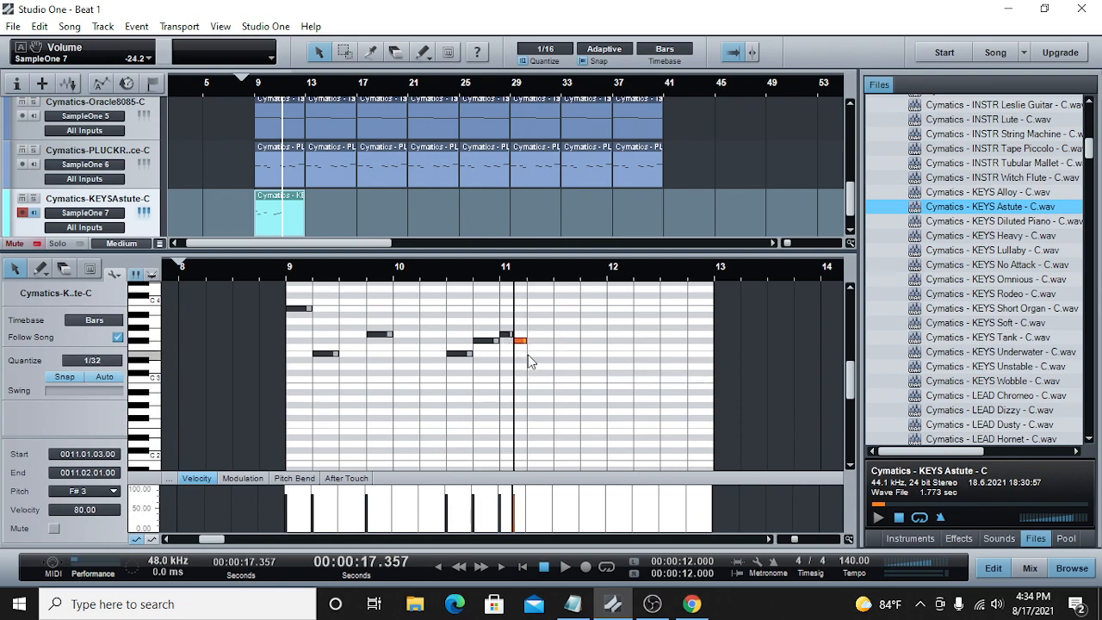
double_click(533, 349)
drag(552, 353, 578, 353)
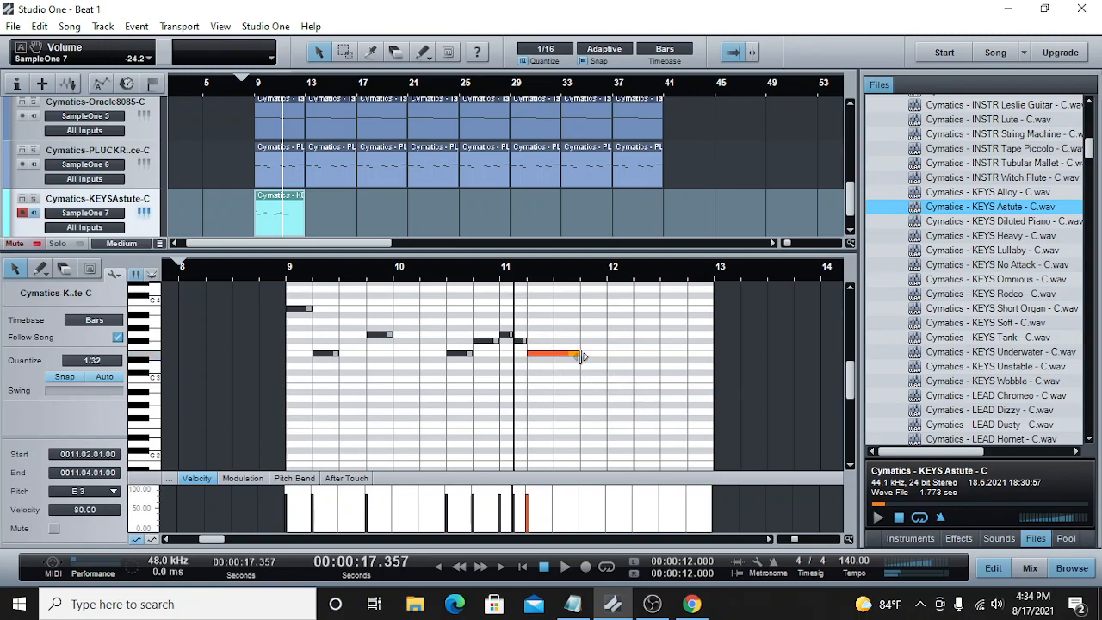
click(435, 276)
click(565, 568)
click(546, 567)
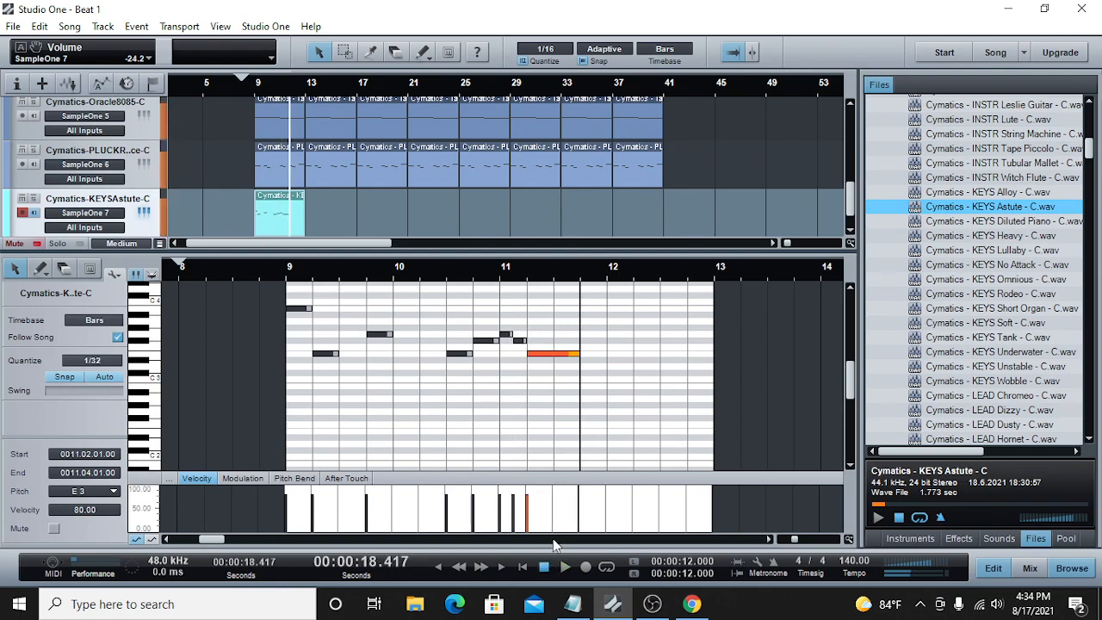
Step: Add a C3 note from beat 4 of bar 11 to beat 3 of bar 12, play on and move the playhead to its end
click(583, 381)
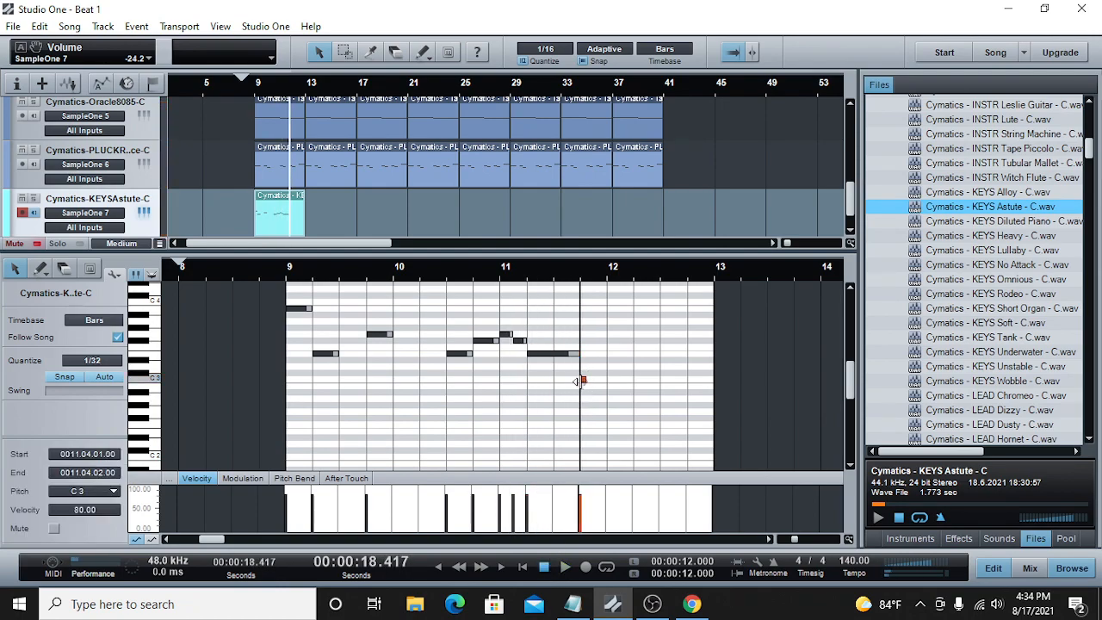
click(566, 568)
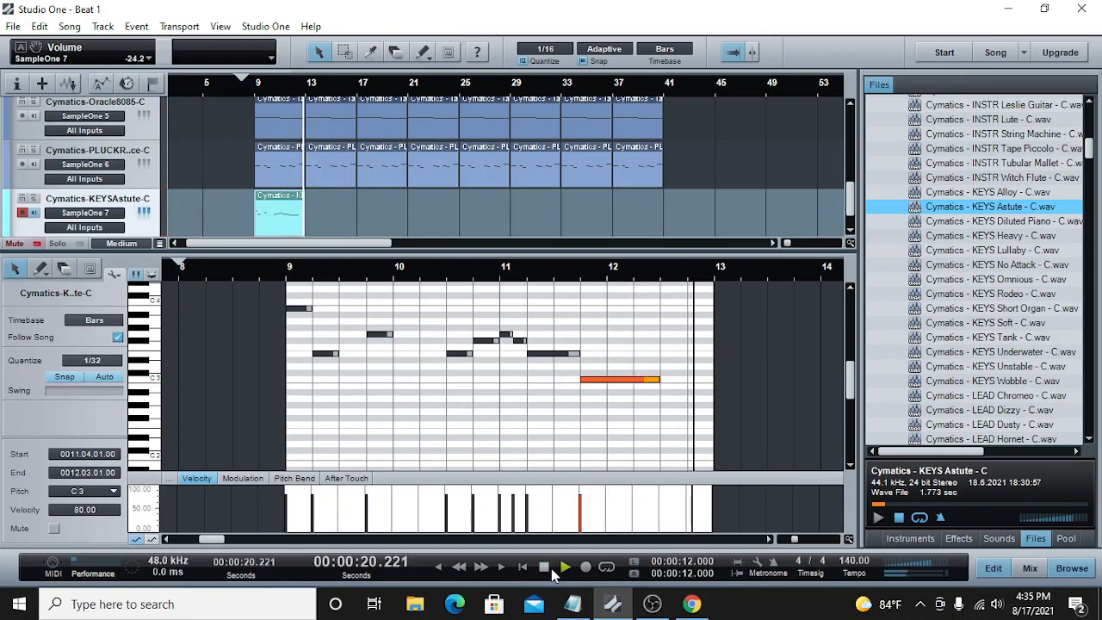
click(662, 274)
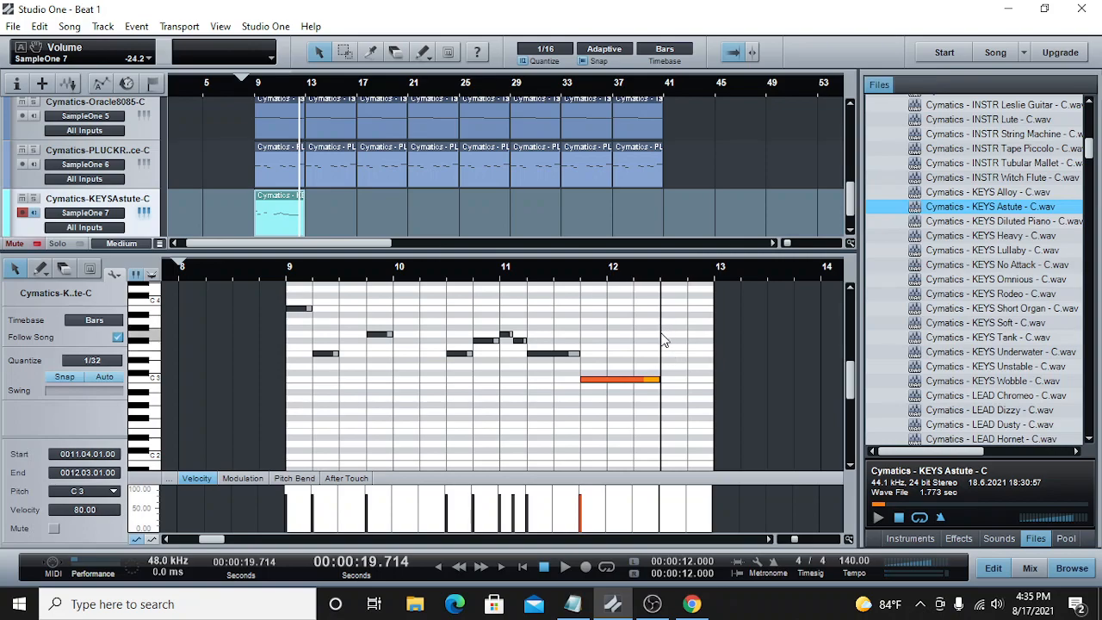
Step: Finish bar 12 with a one-beat G3 on beat 3 and half-beat F#3 and A3 notes on beat 4
double_click(664, 333)
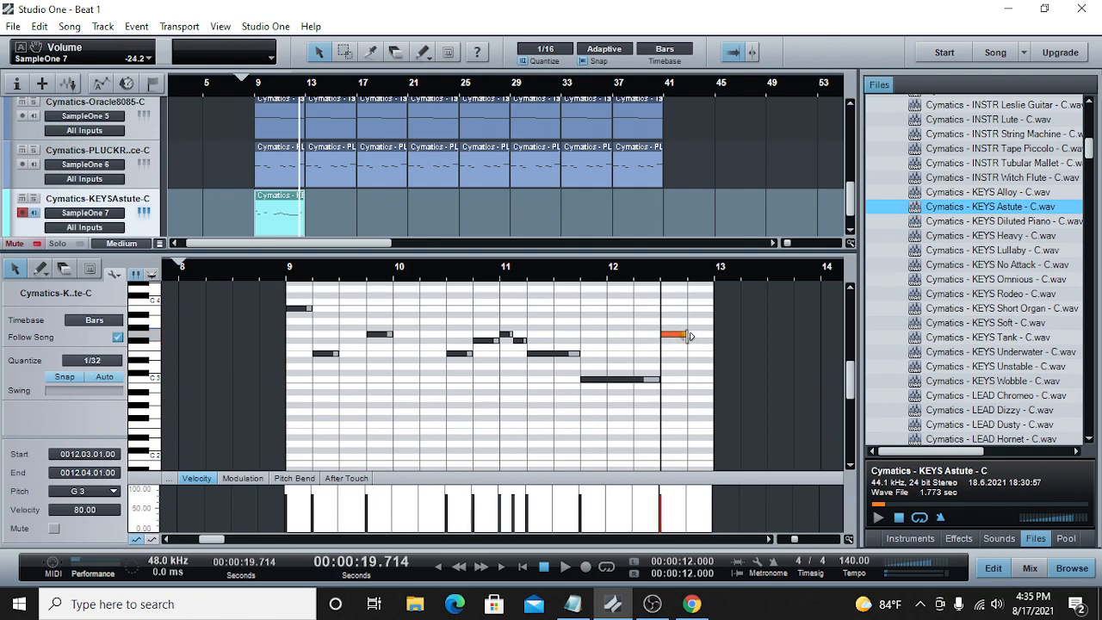
double_click(689, 342)
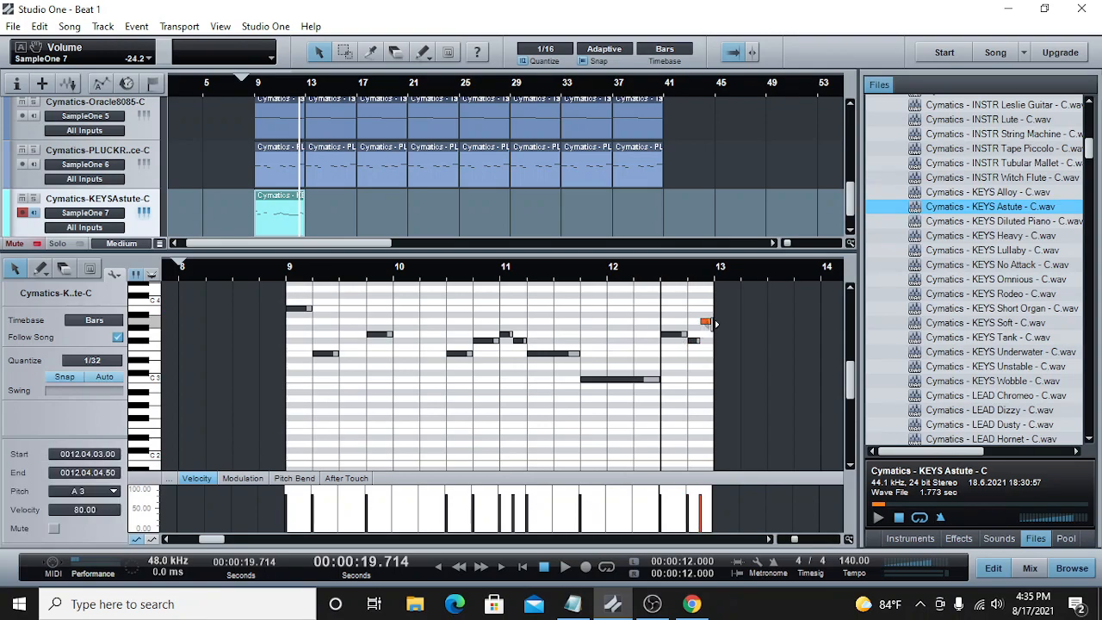
drag(715, 324, 716, 340)
Step: Play the complete four-bar keys melody from bar 9 with the other tracks and show the mixer
click(259, 101)
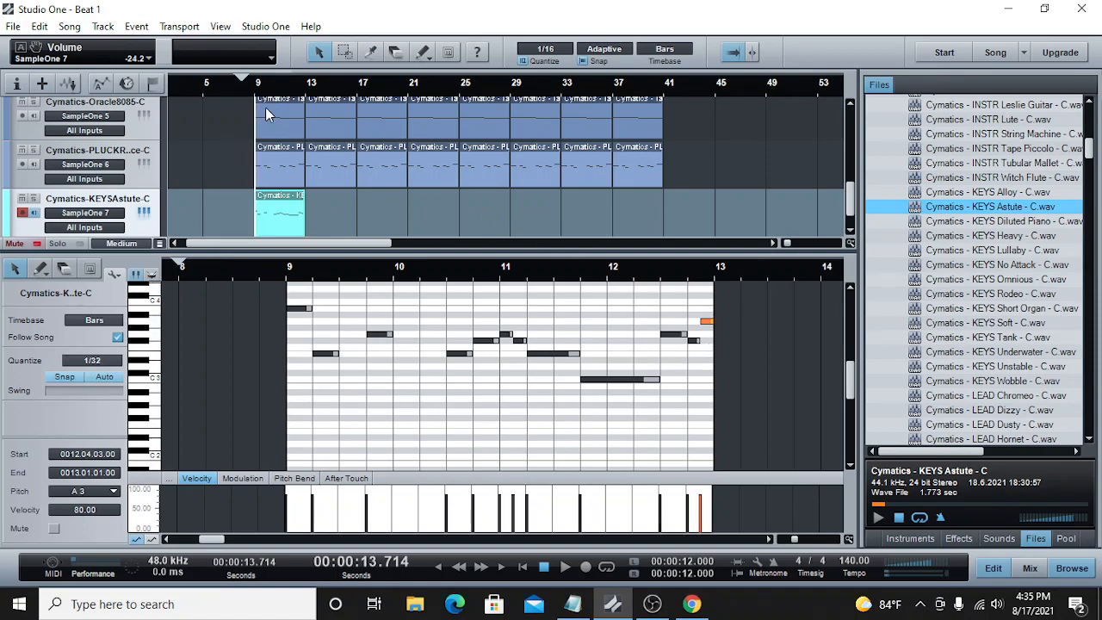
click(565, 567)
key(F3)
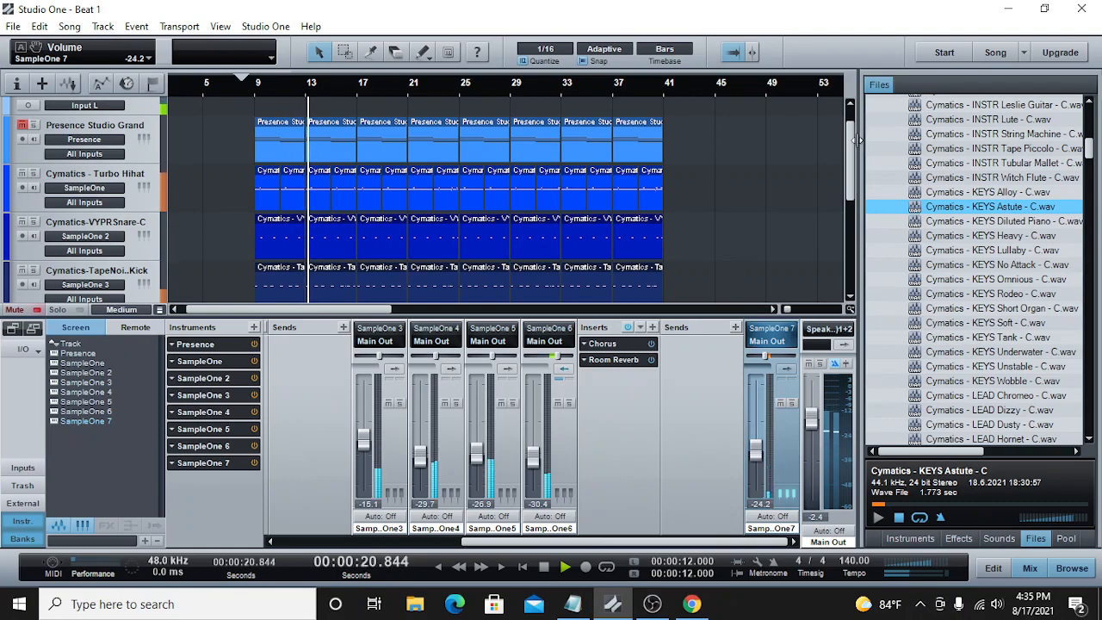
Step: Copy the KEYS Astute clip and paste it on its track at bar 13
drag(849, 157, 849, 254)
right_click(292, 247)
click(330, 273)
click(543, 567)
click(308, 90)
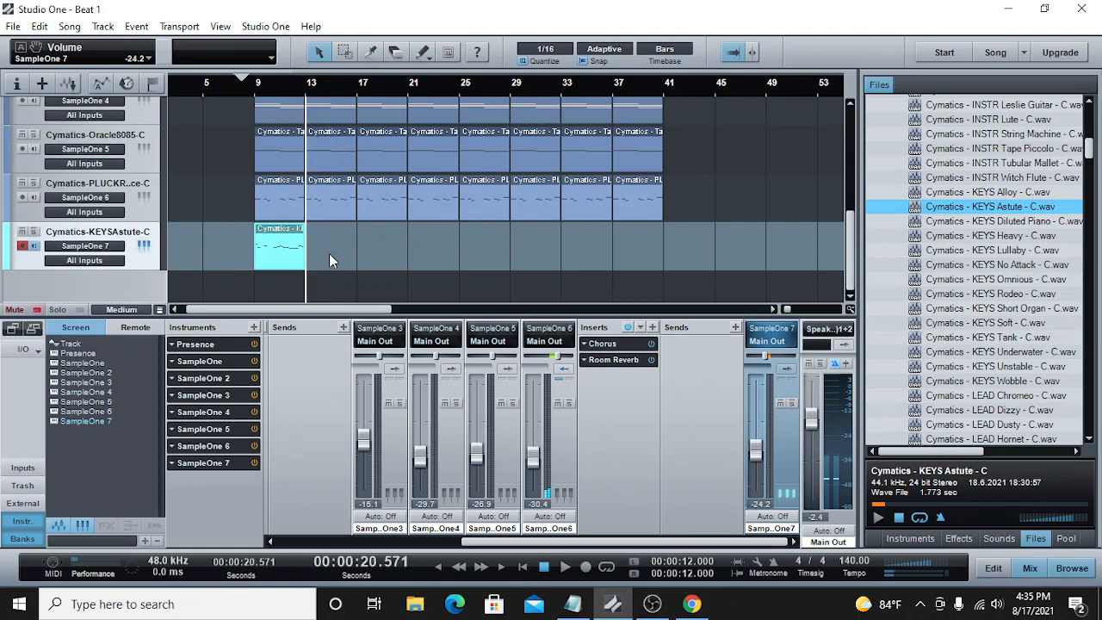
right_click(328, 255)
click(396, 415)
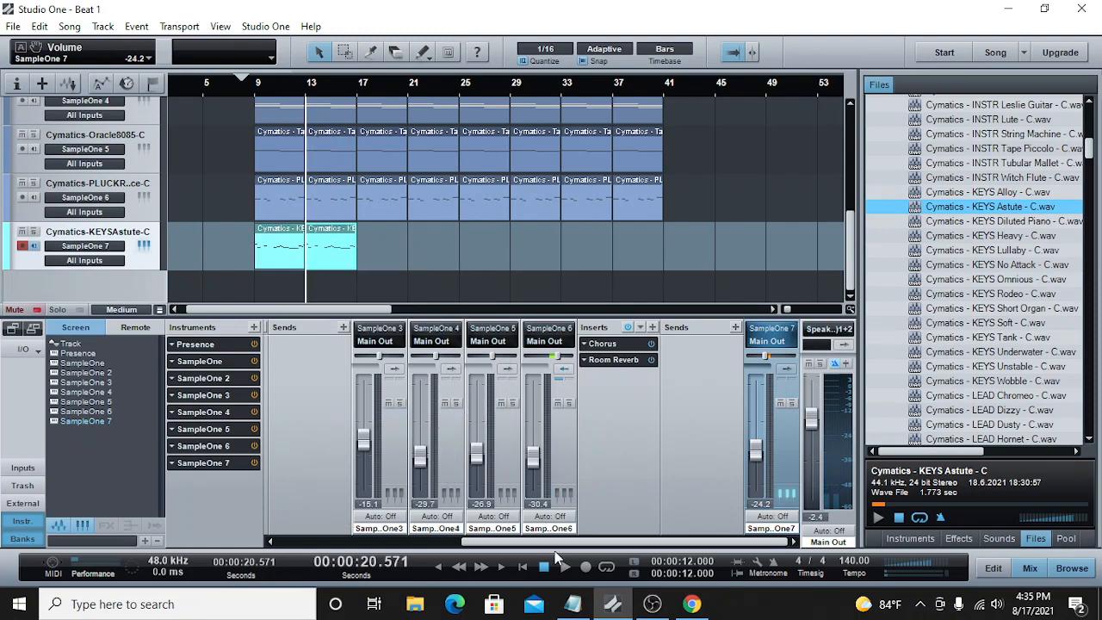
Step: In the second KEYS Astute clip, lower the last note and the beat 3 note of bar 16 to E3, and save the song
click(564, 568)
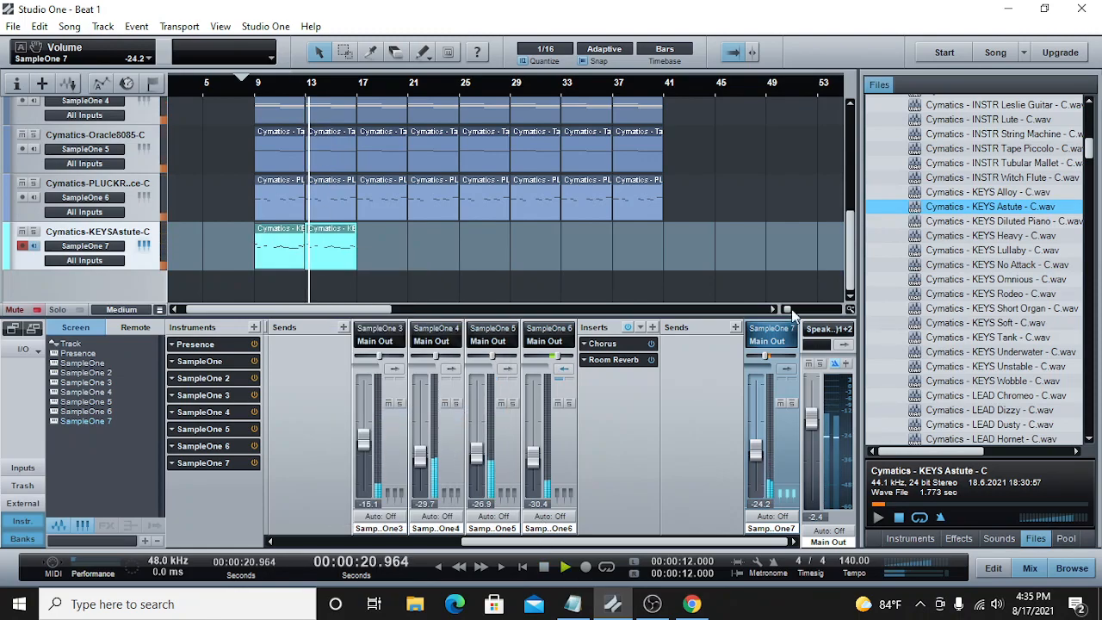
drag(788, 309, 793, 309)
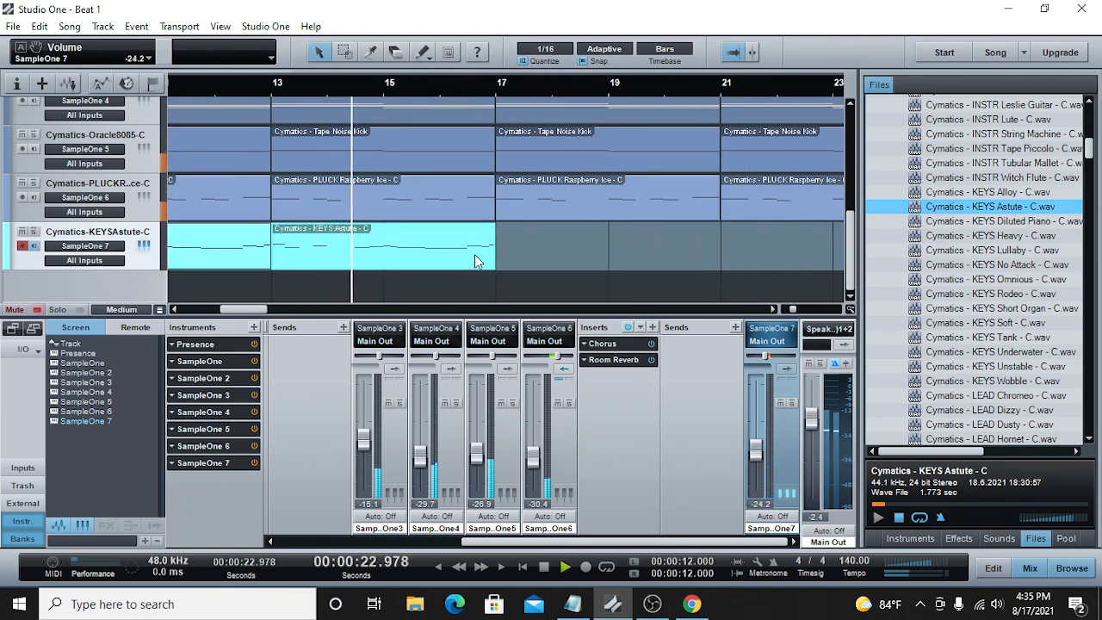
double_click(471, 255)
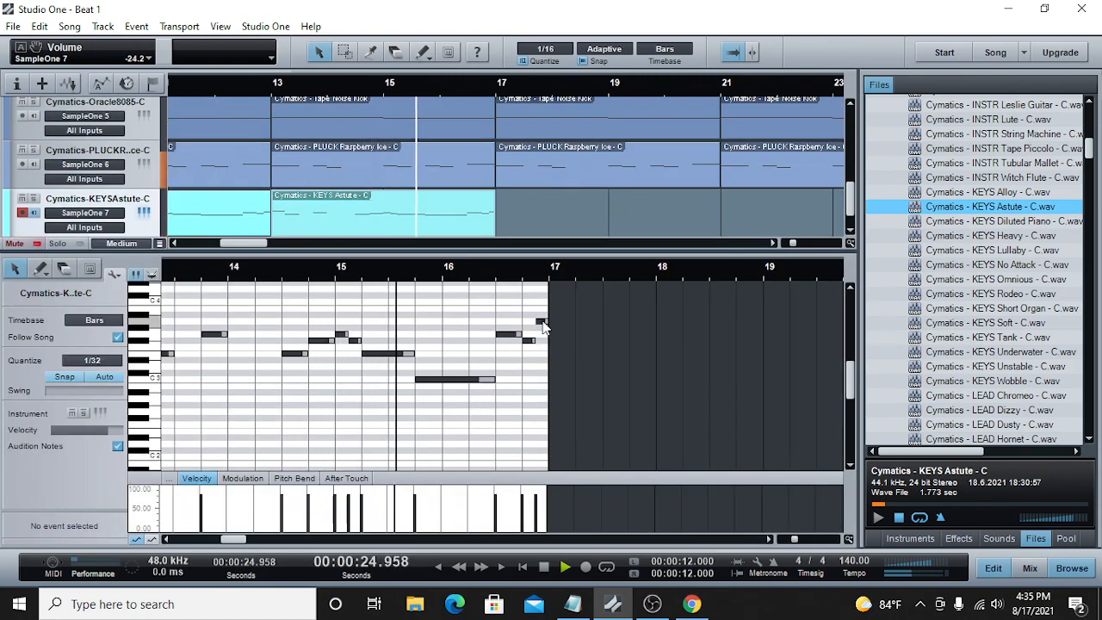
drag(542, 326, 549, 358)
click(480, 272)
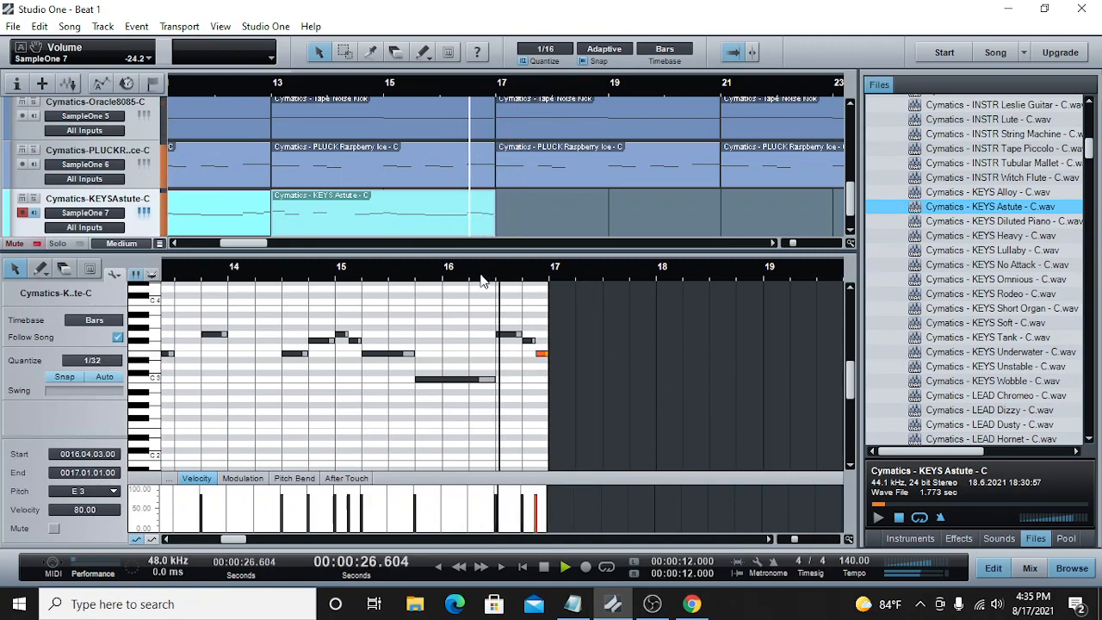
click(509, 336)
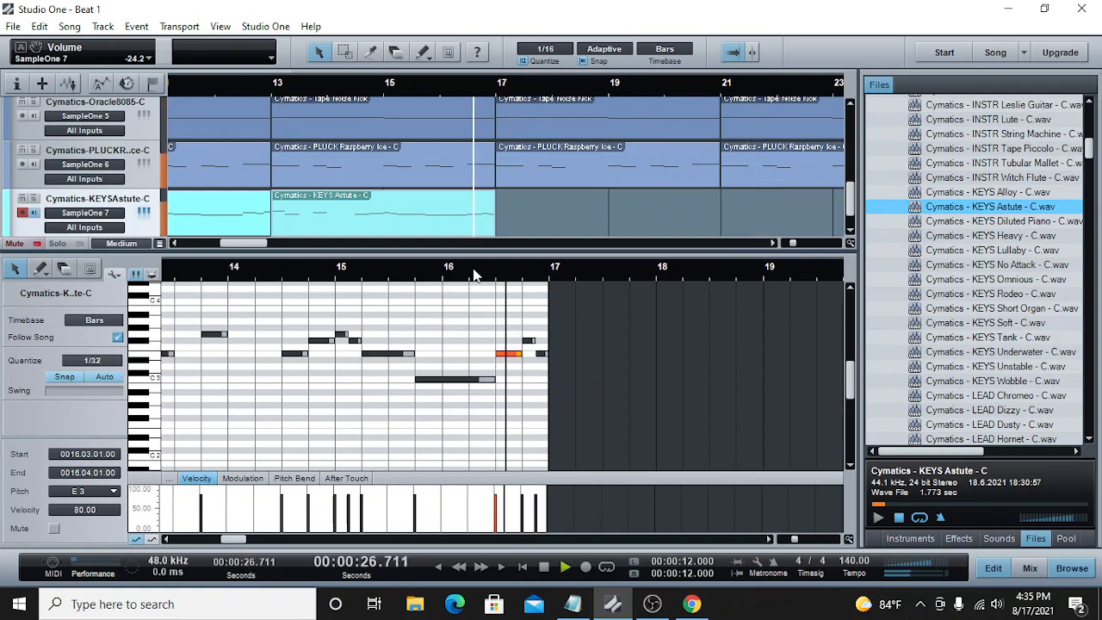
key(ctrl+s)
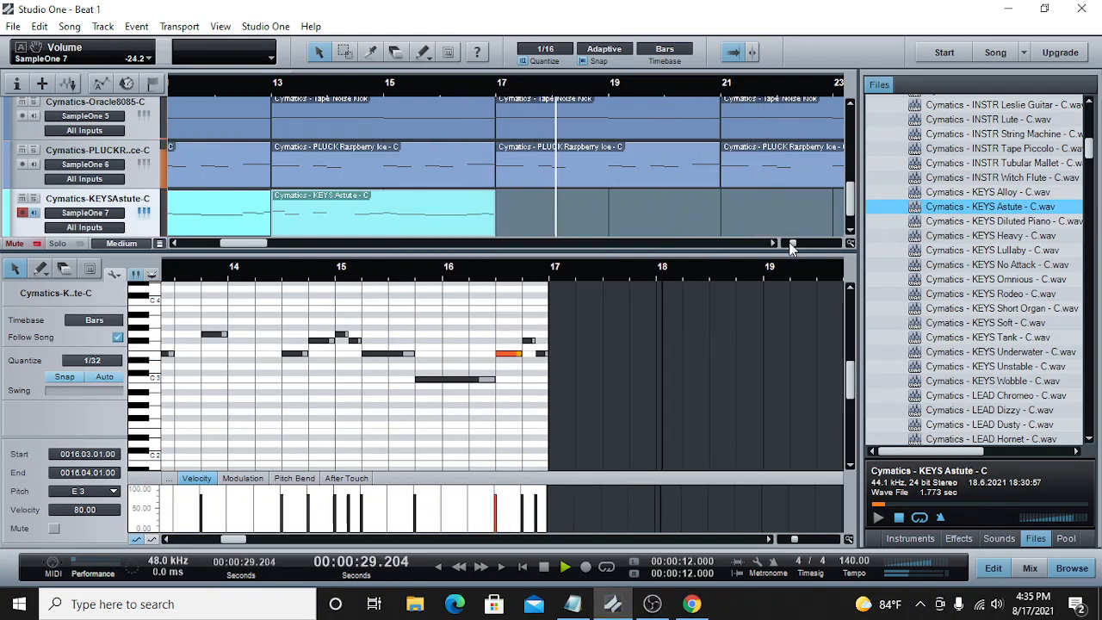
Step: Copy both KEYS Astute clips and paste them on the same track at bar 17
drag(792, 244, 783, 246)
right_click(211, 207)
click(249, 236)
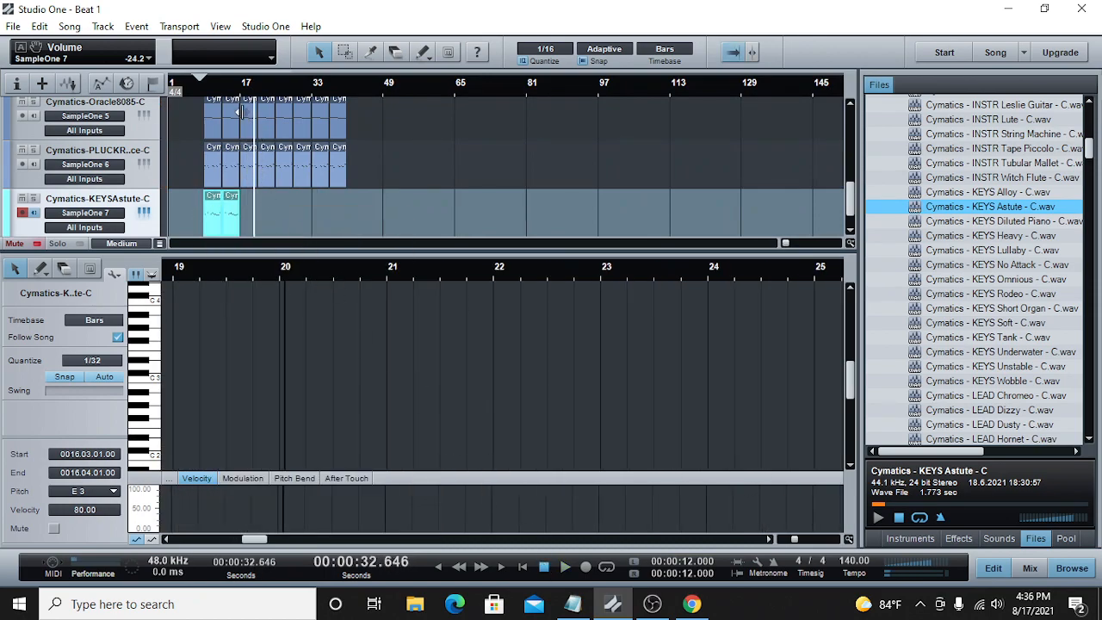
key(space)
right_click(263, 199)
click(293, 360)
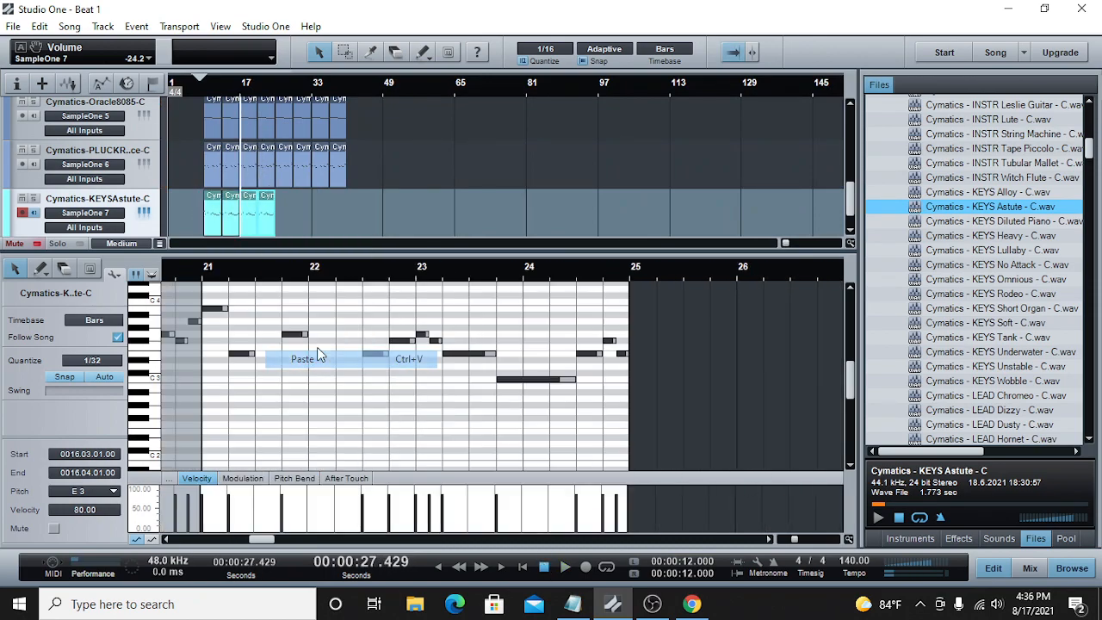
Step: Paste the pair of KEYS Astute clips at bars 25 and 33, filling the track up to bar 41
click(275, 91)
right_click(288, 207)
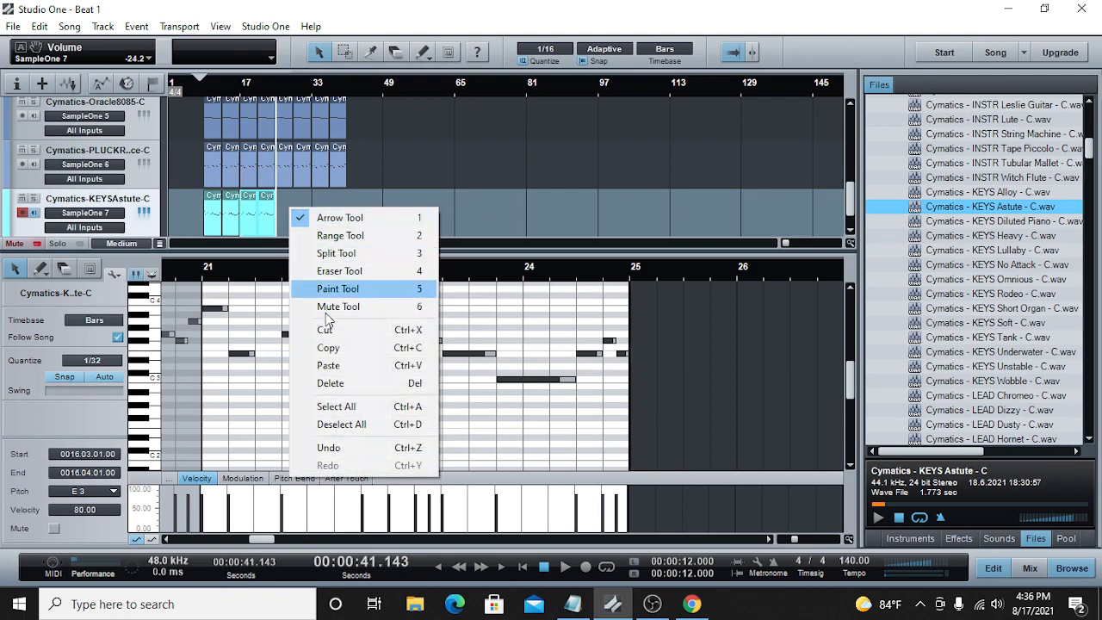
click(312, 364)
click(313, 90)
right_click(319, 200)
click(344, 359)
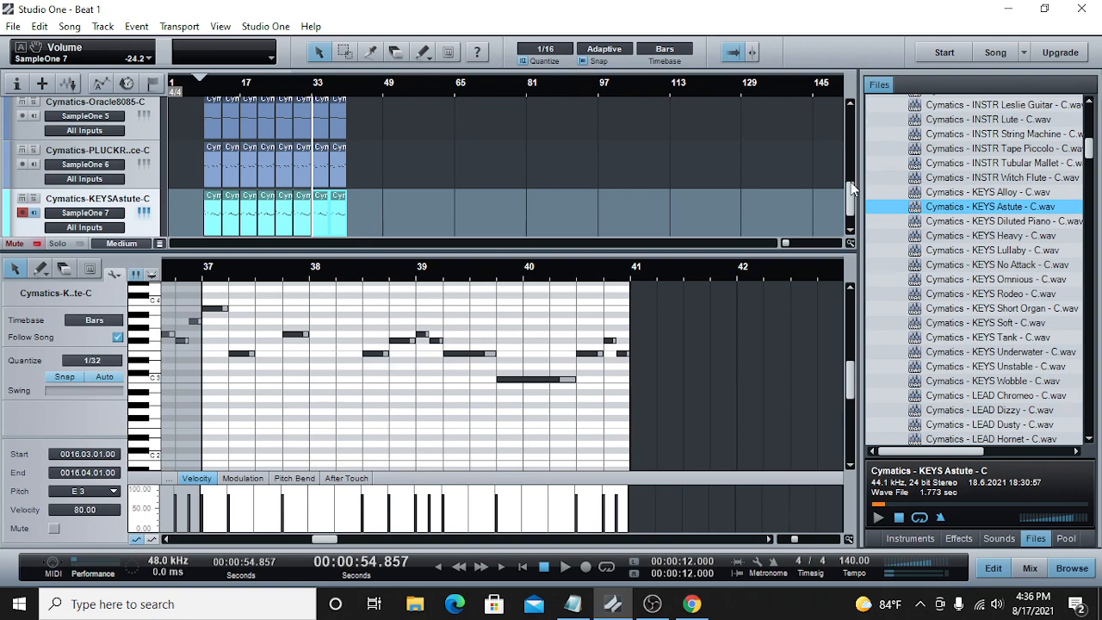
Step: Look over the repeated keys clips in the arrangement and browse the Cymatics one-shot samples for another sound
drag(851, 182, 850, 185)
scroll(979, 250, up, 3)
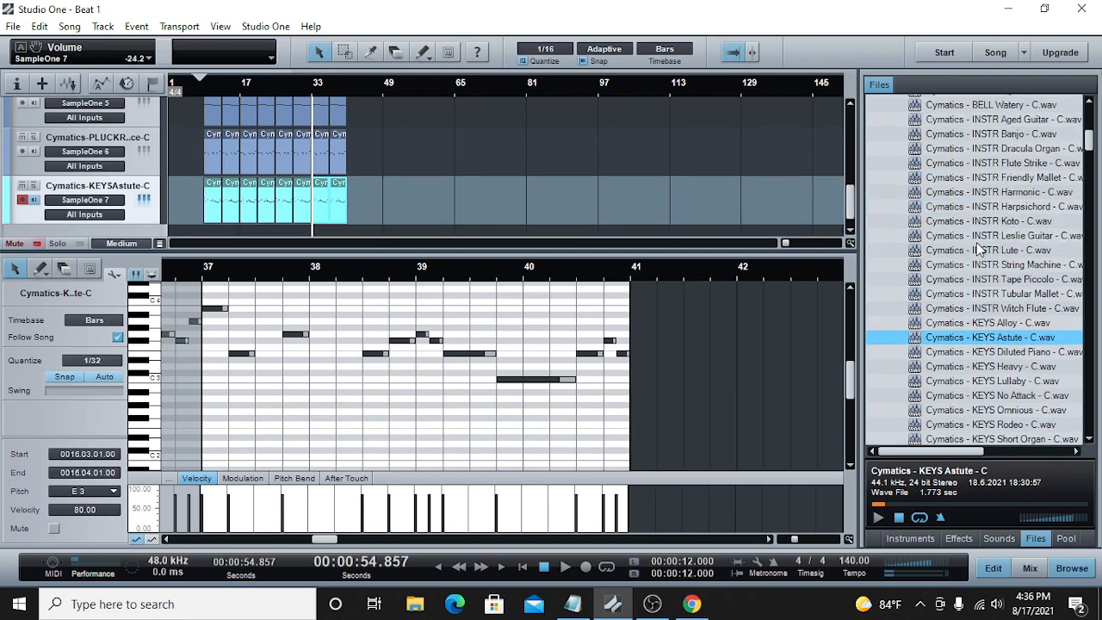
scroll(979, 249, down, 2)
drag(849, 202, 849, 211)
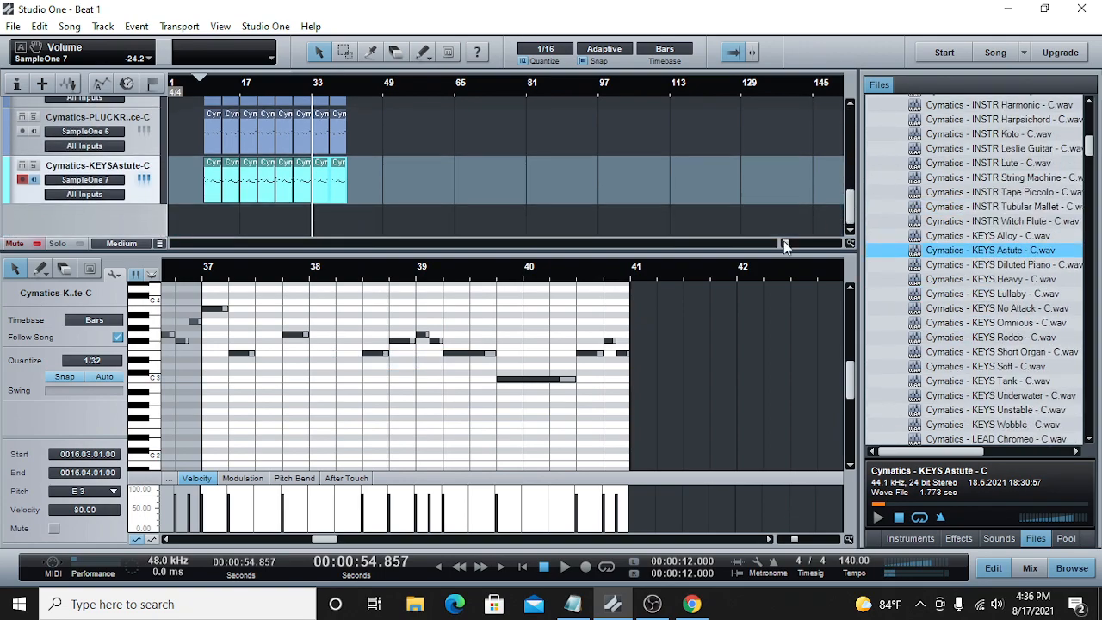
drag(785, 244, 789, 246)
drag(326, 247, 248, 248)
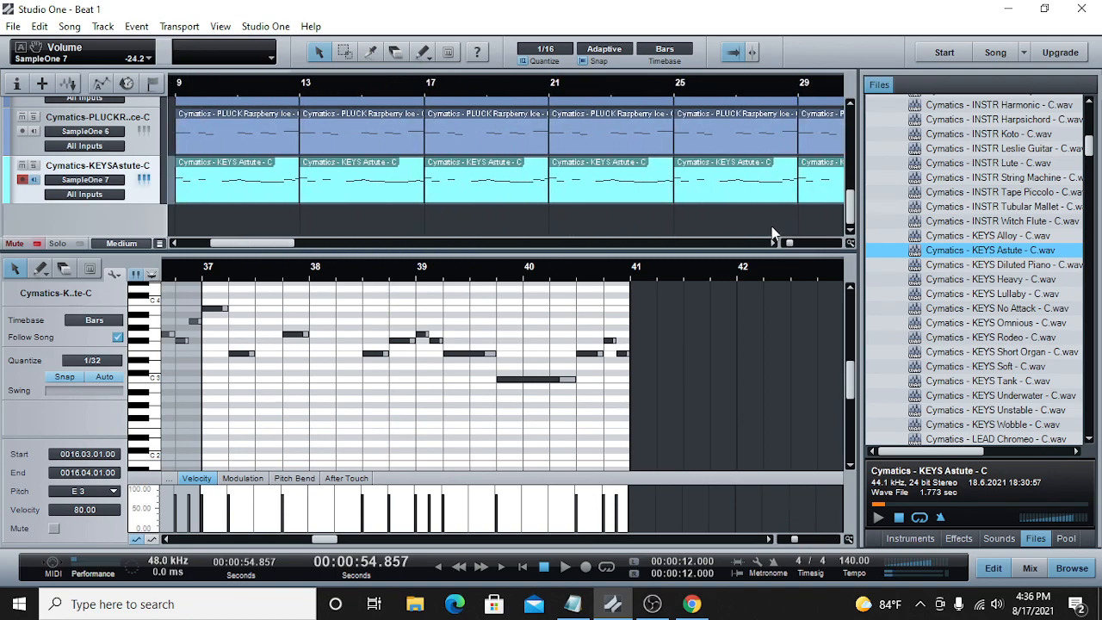
drag(790, 246, 786, 245)
scroll(1036, 314, down, 3)
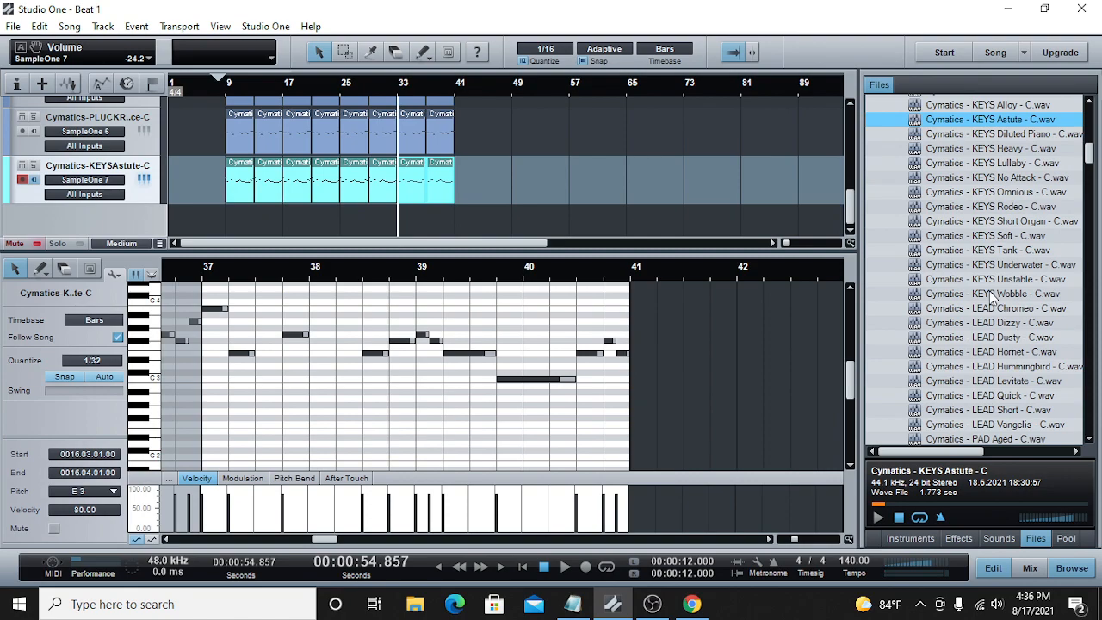
scroll(990, 297, up, 20)
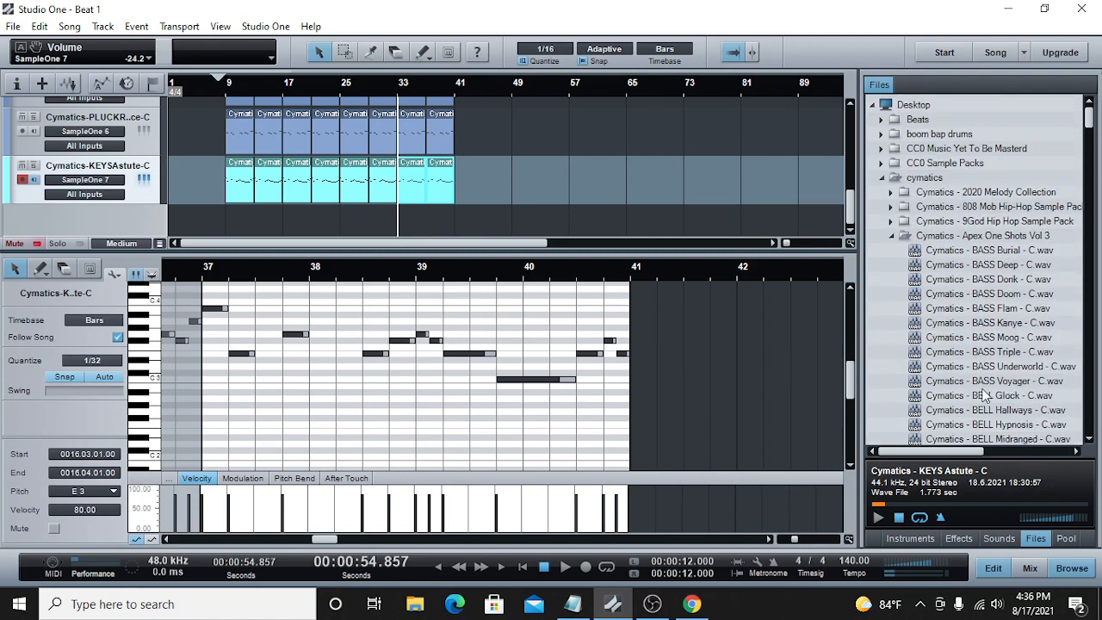
Step: Add the SnowBound preset from the Effects folder of Studio One Instruments Vol 1 as a new instrument track and close its window
click(1000, 539)
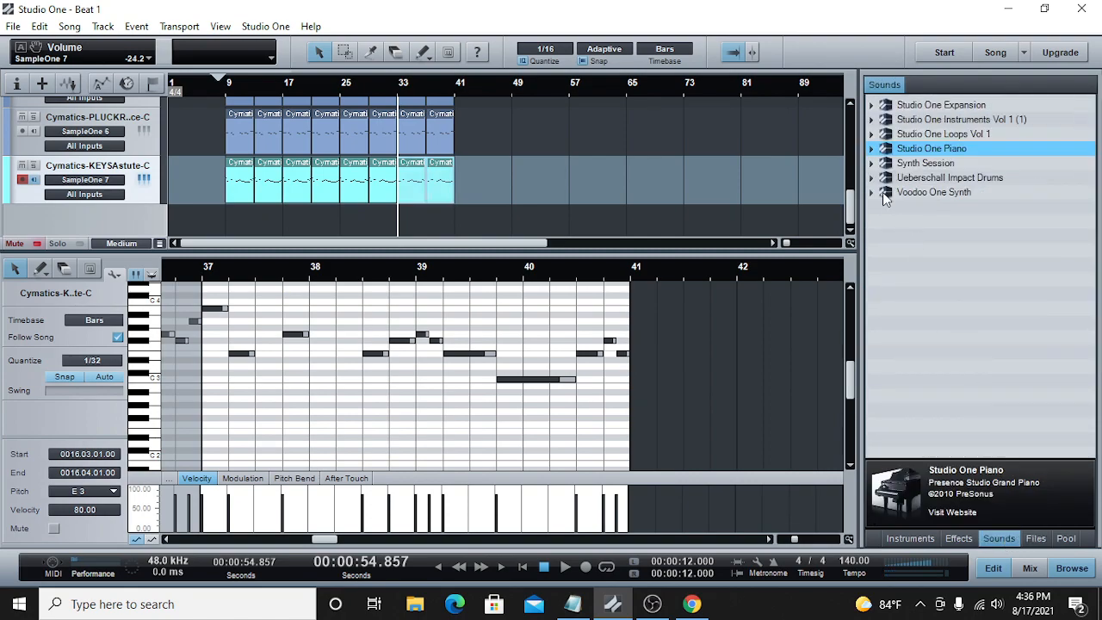
click(871, 135)
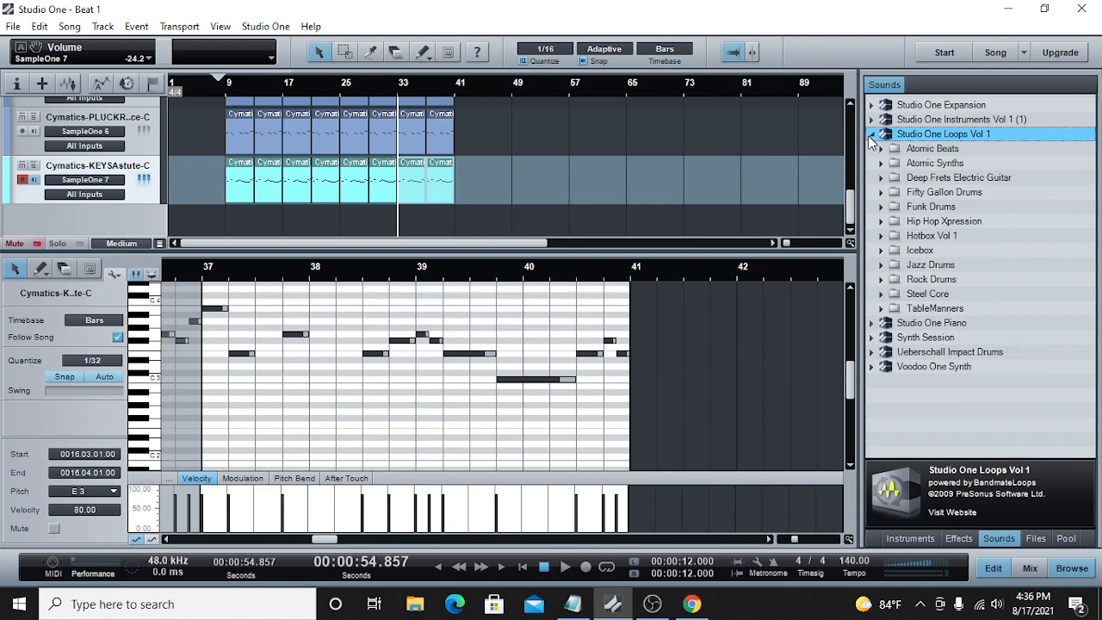
click(870, 135)
click(872, 120)
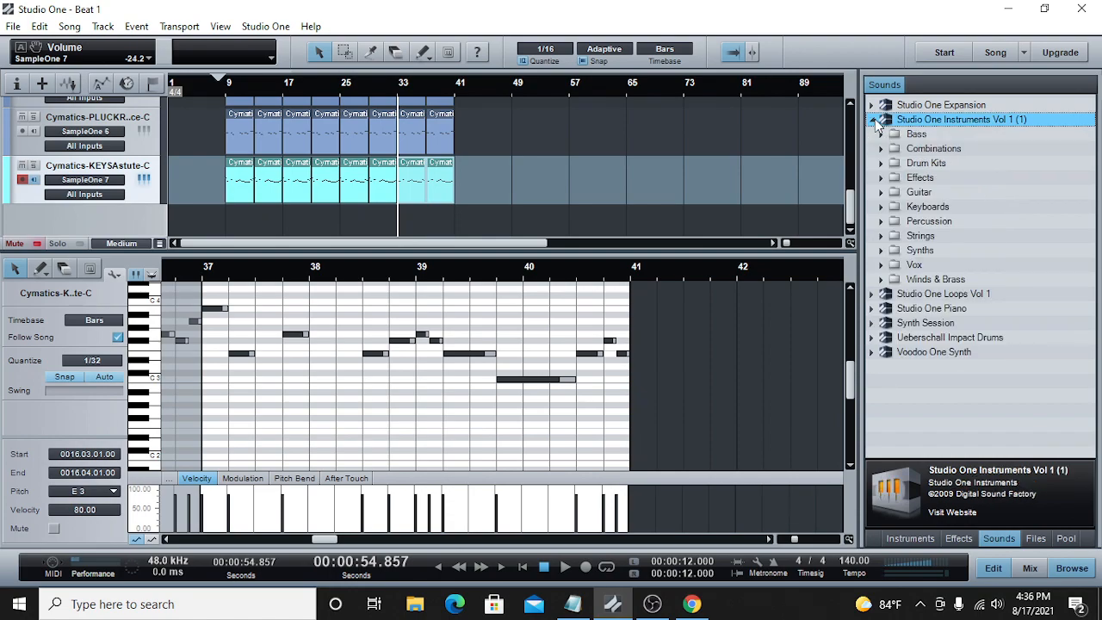
click(888, 177)
scroll(946, 268, down, 1)
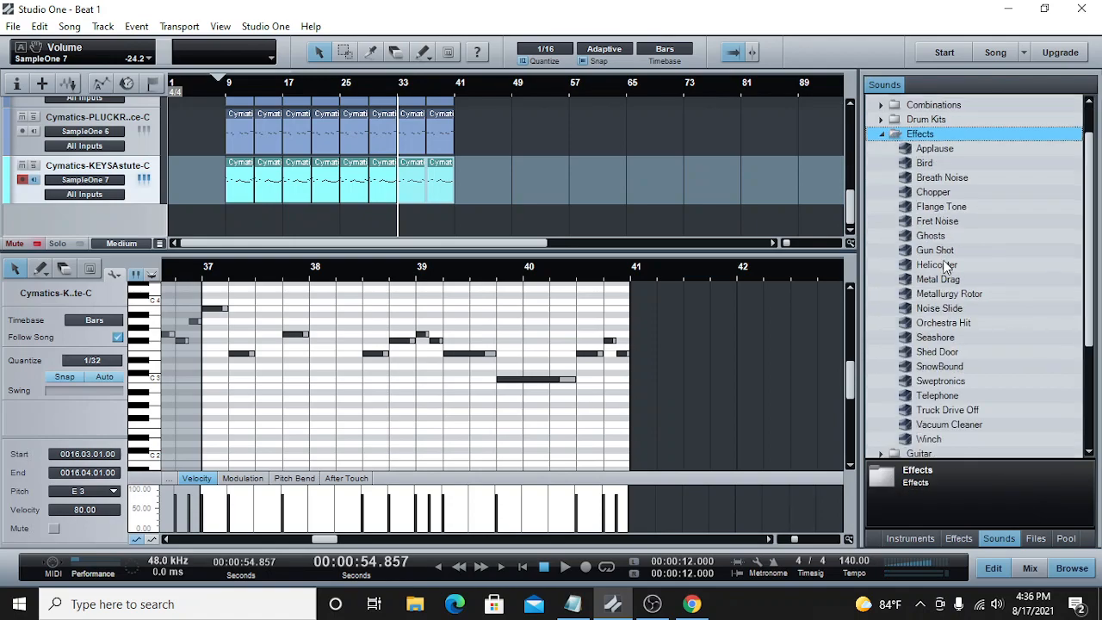
drag(946, 365, 392, 235)
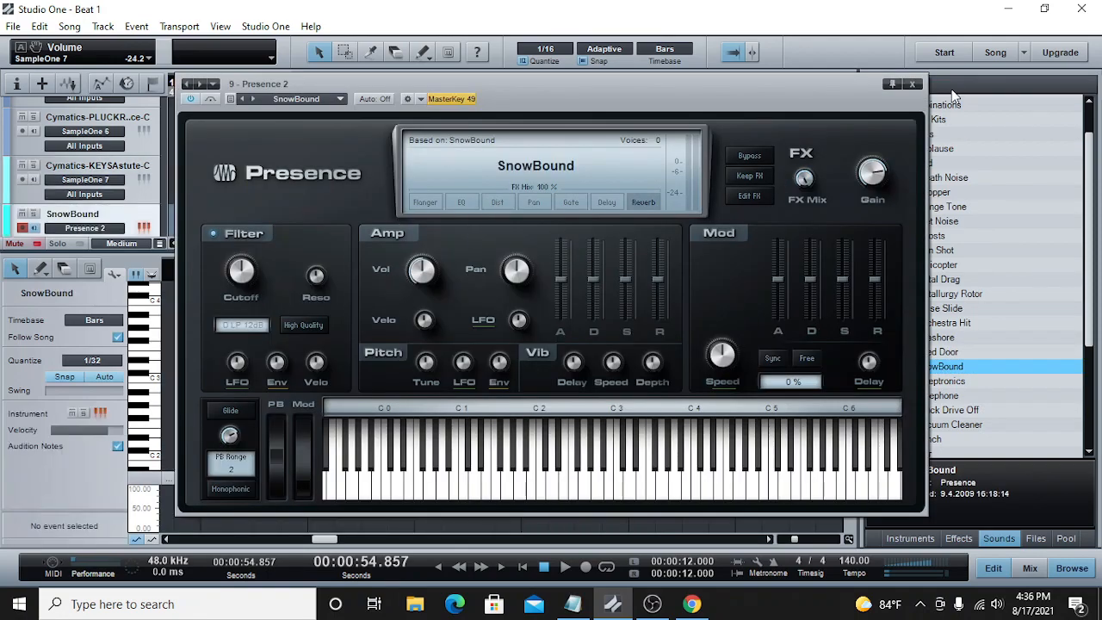
click(912, 83)
Step: Paste the KEYS Astute clips onto the SnowBound track from bar 9 and show the mixer
drag(588, 181, 227, 187)
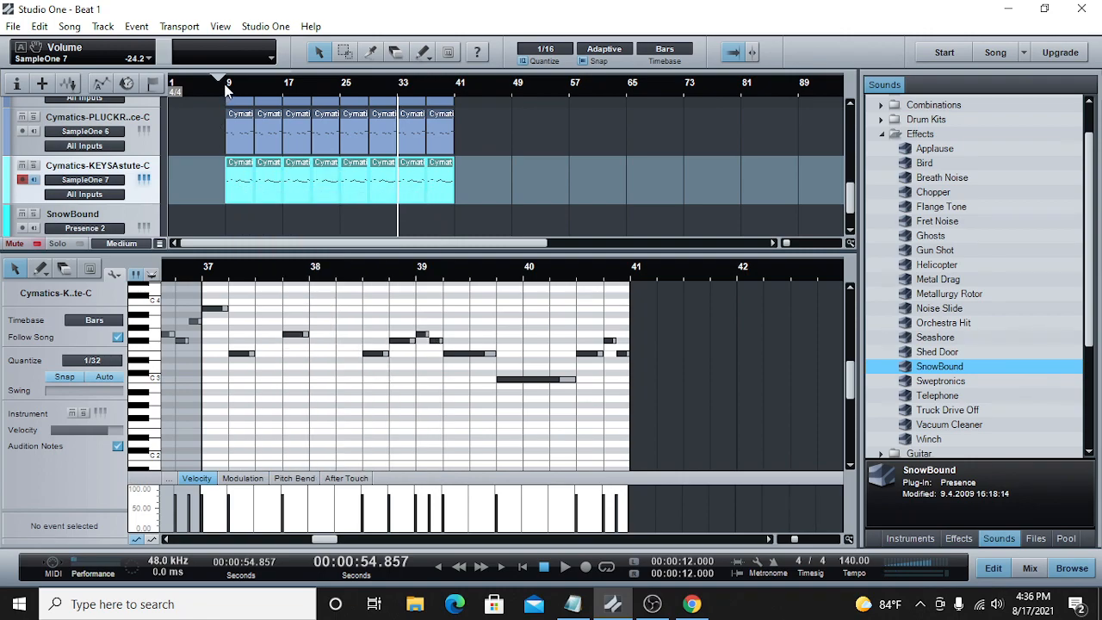
click(226, 84)
scroll(242, 175, down, 1)
right_click(305, 183)
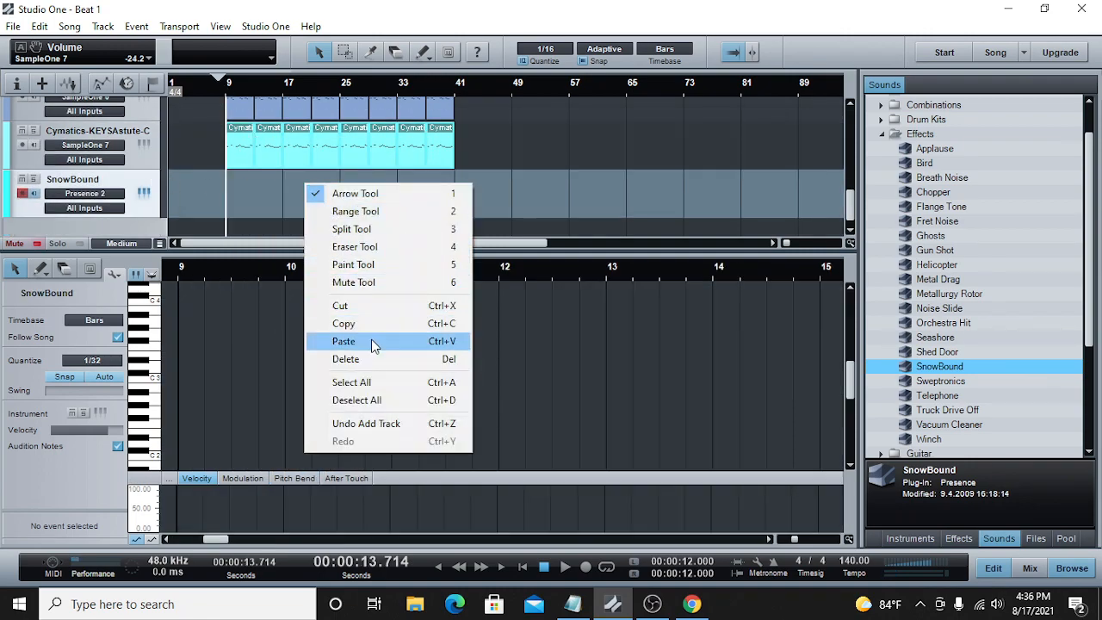
click(371, 339)
key(F3)
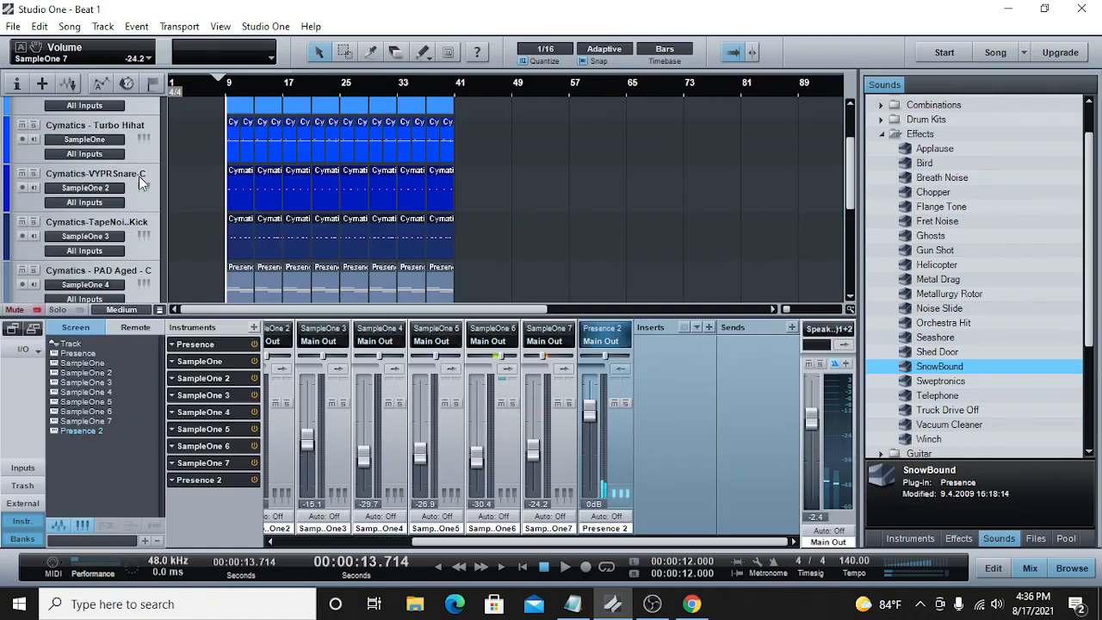
Step: Balance the channels during playback, setting SnowBound to -23.5 dB and KEYS Astute to -26.9 dB, and disarm the SnowBound track
drag(591, 417, 590, 452)
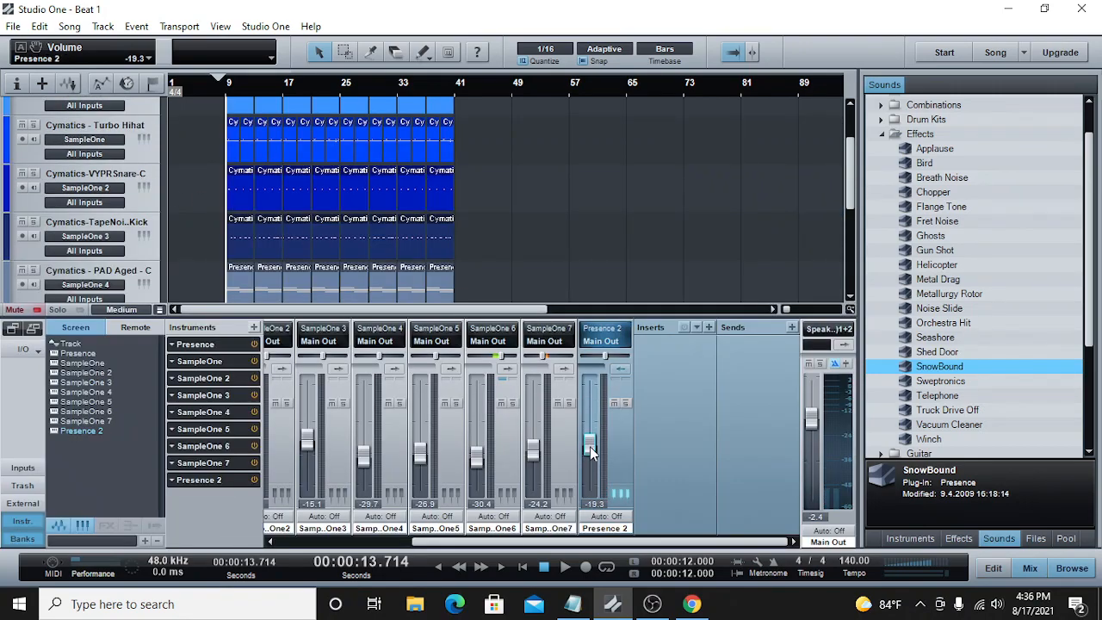
click(564, 567)
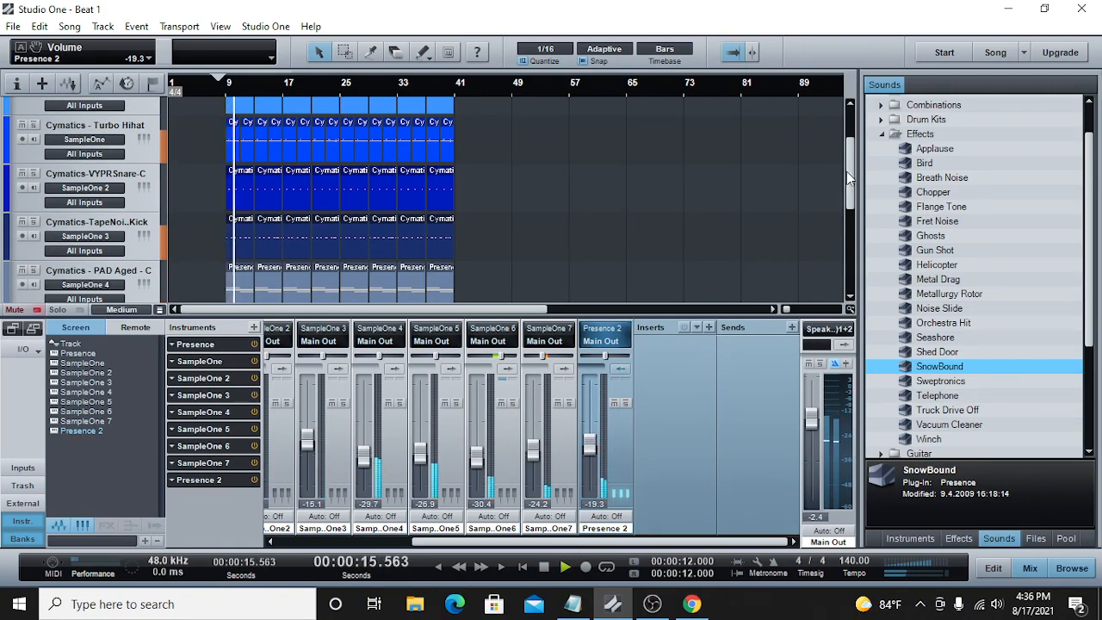
drag(850, 179, 850, 263)
click(625, 403)
drag(591, 446, 591, 443)
click(625, 402)
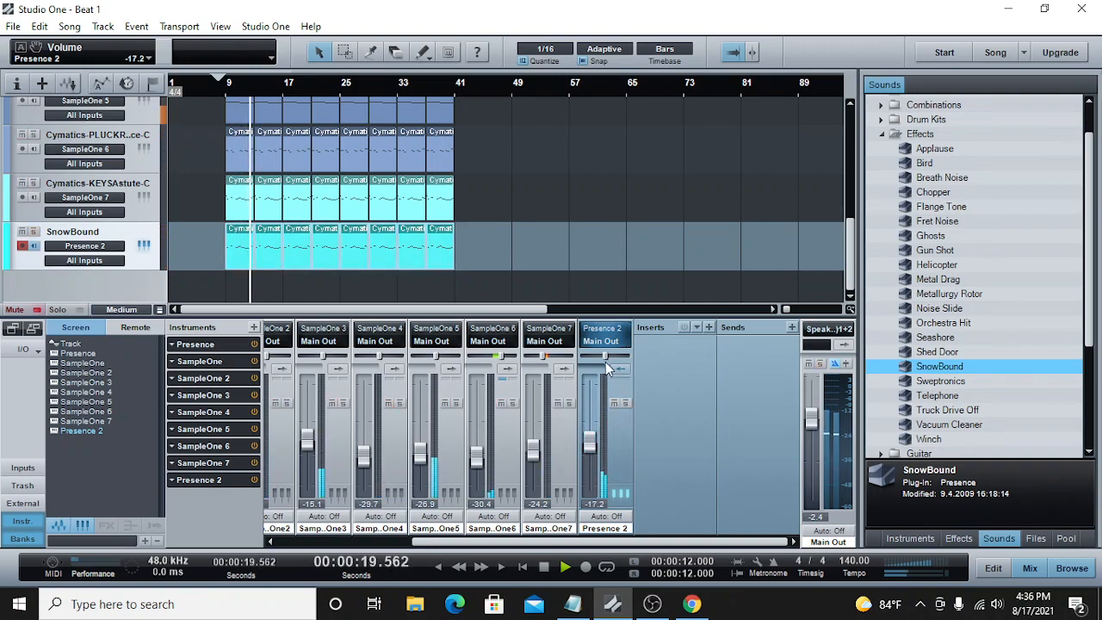
drag(606, 356, 608, 356)
drag(590, 442, 590, 438)
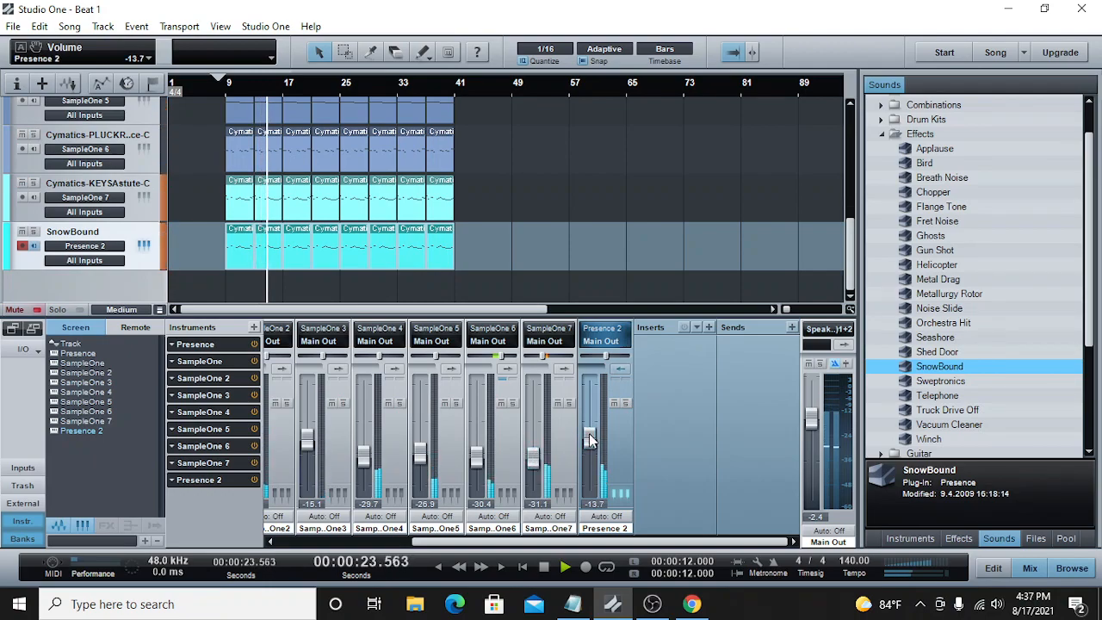
drag(531, 454, 590, 449)
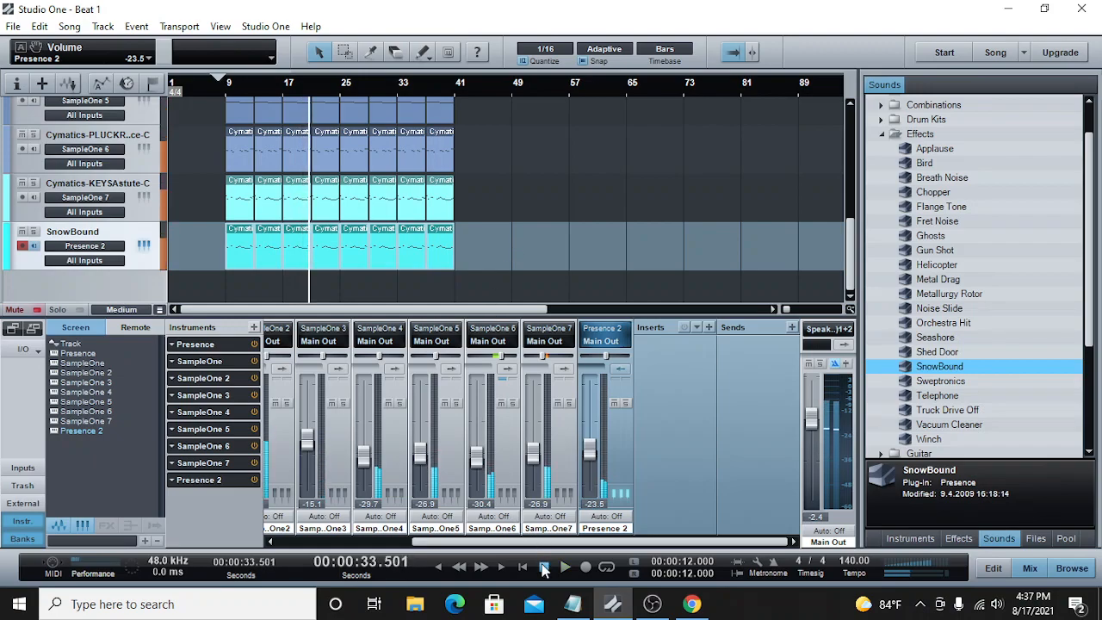
click(22, 247)
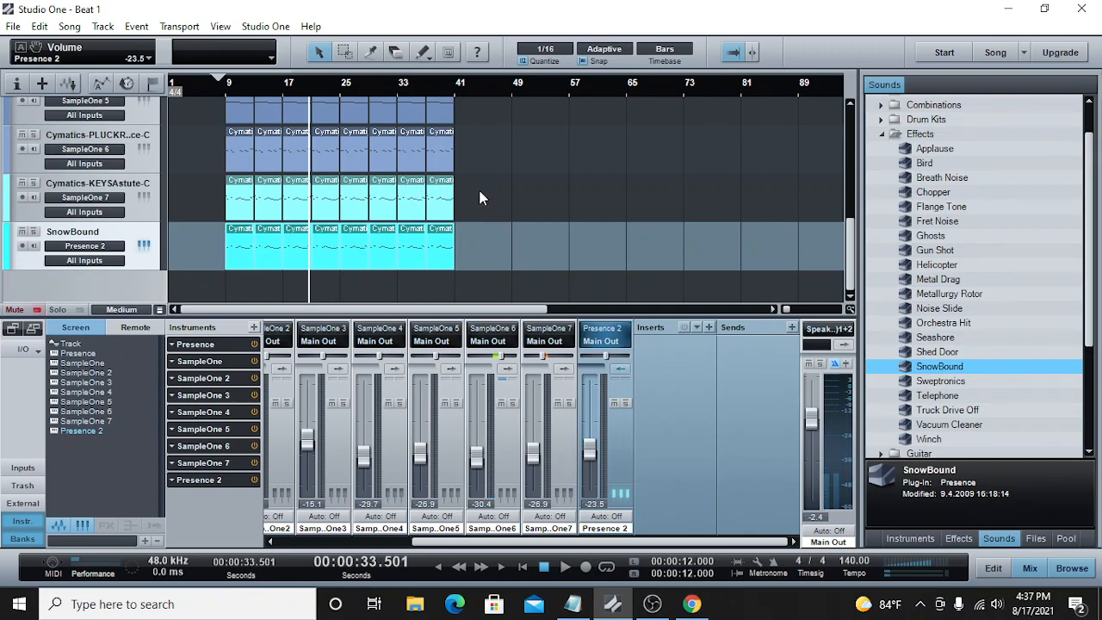
Step: Audition the INSTR Lute, Leslie Guitar, Koto and Harpsichord samples in the Cymatics Apex One Shots Vol 3 folder
click(138, 183)
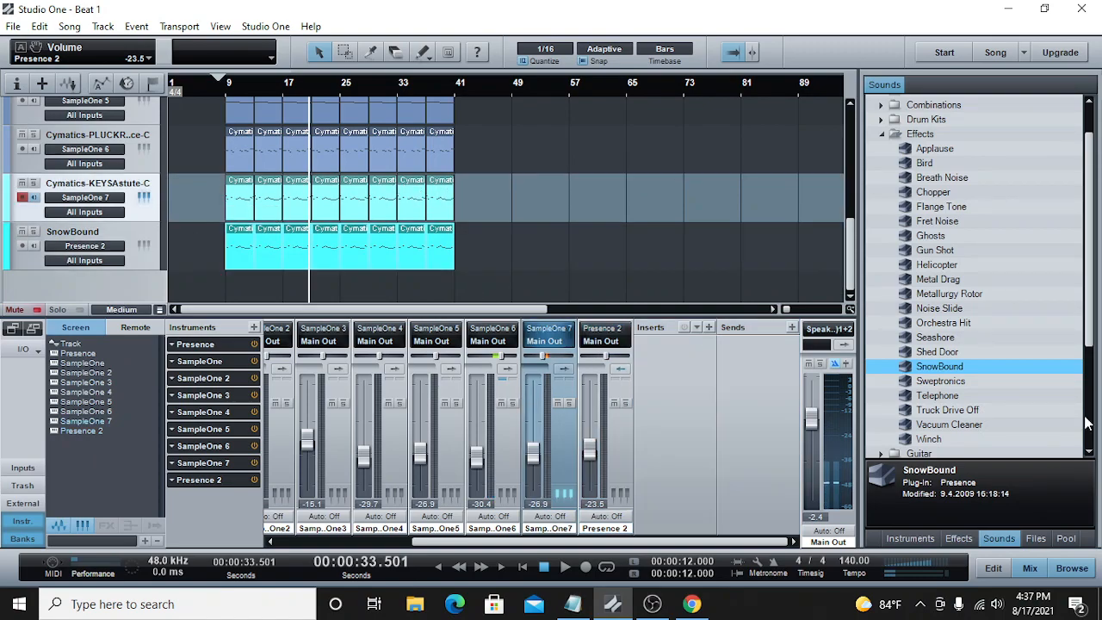
click(1035, 538)
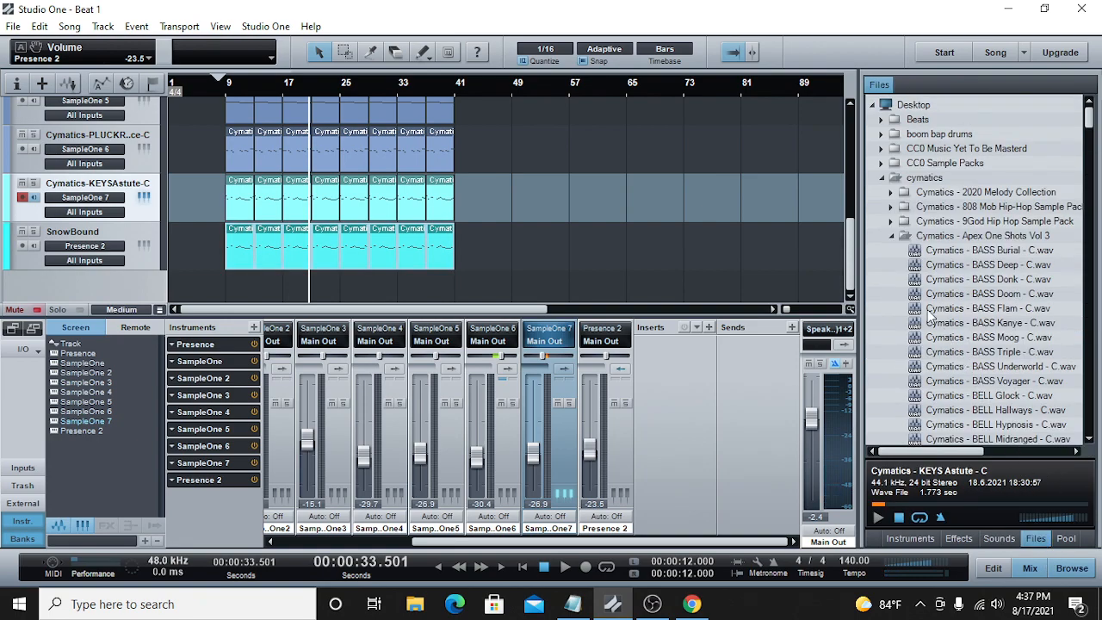
scroll(929, 316, down, 3)
scroll(930, 316, down, 3)
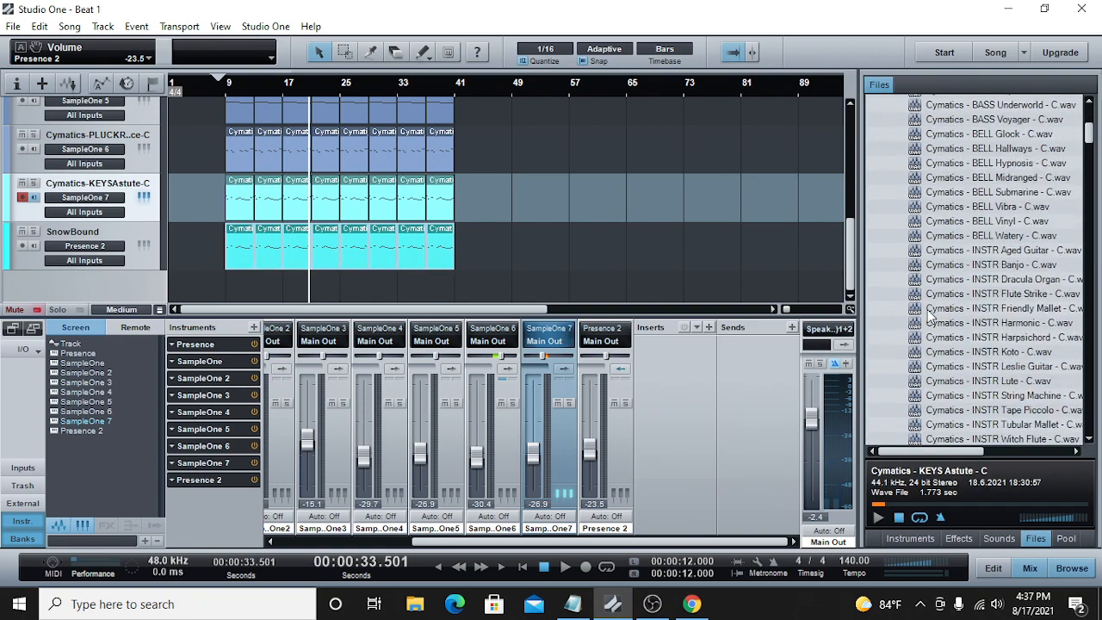
click(1007, 385)
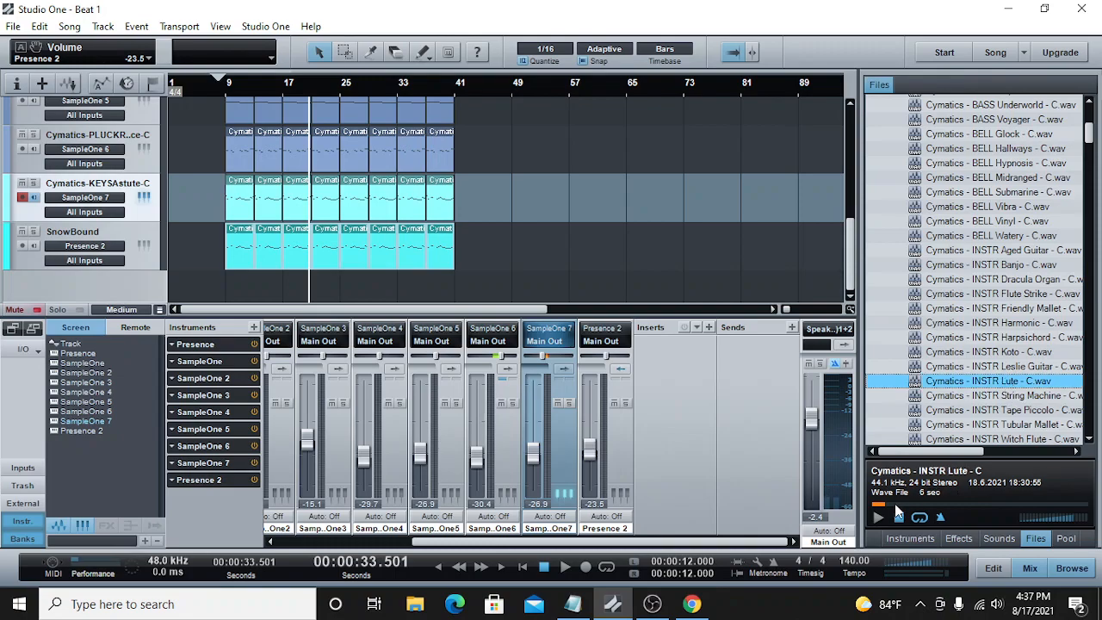
click(1003, 370)
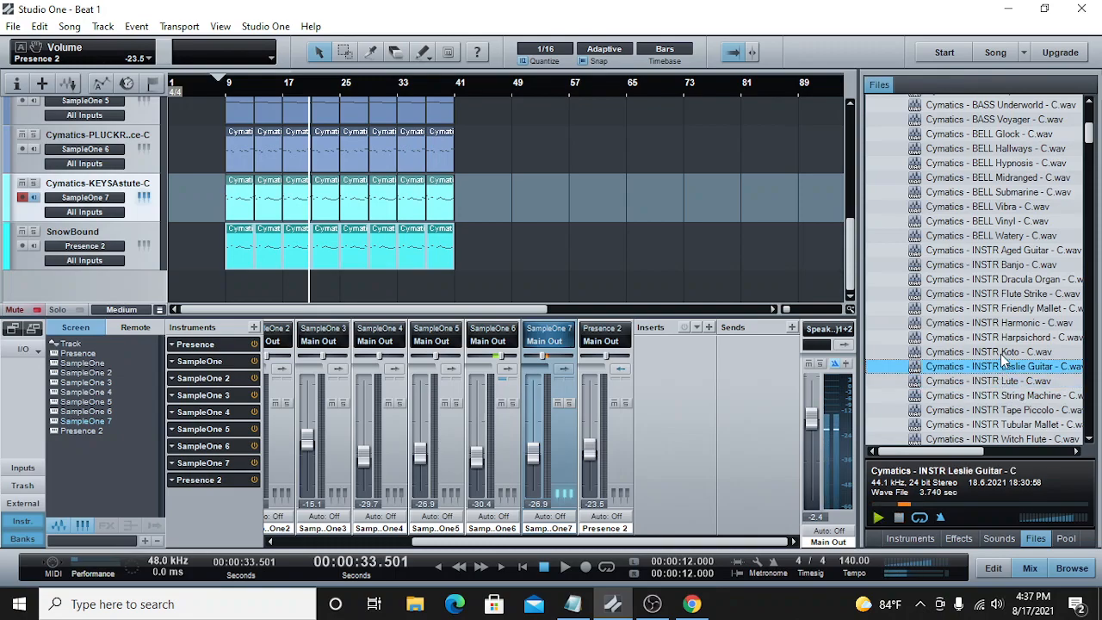
click(1003, 353)
click(1000, 337)
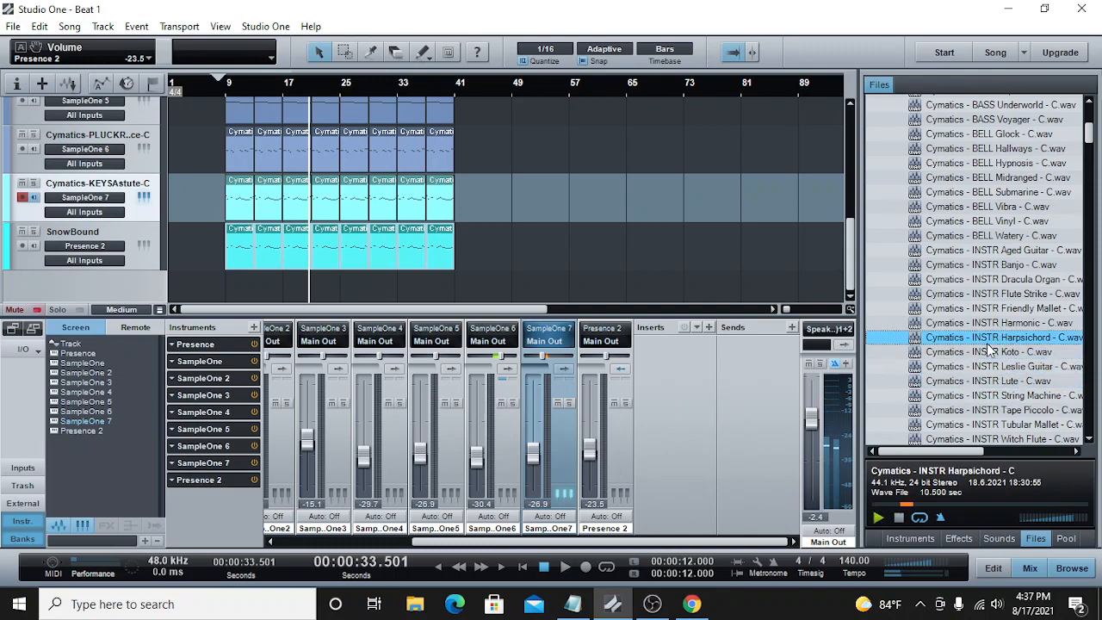
Step: Load the INSTR Harpsichord sample into a new SampleOne track and move all KEYS Astute clips onto it from bar 9
right_click(988, 342)
click(972, 366)
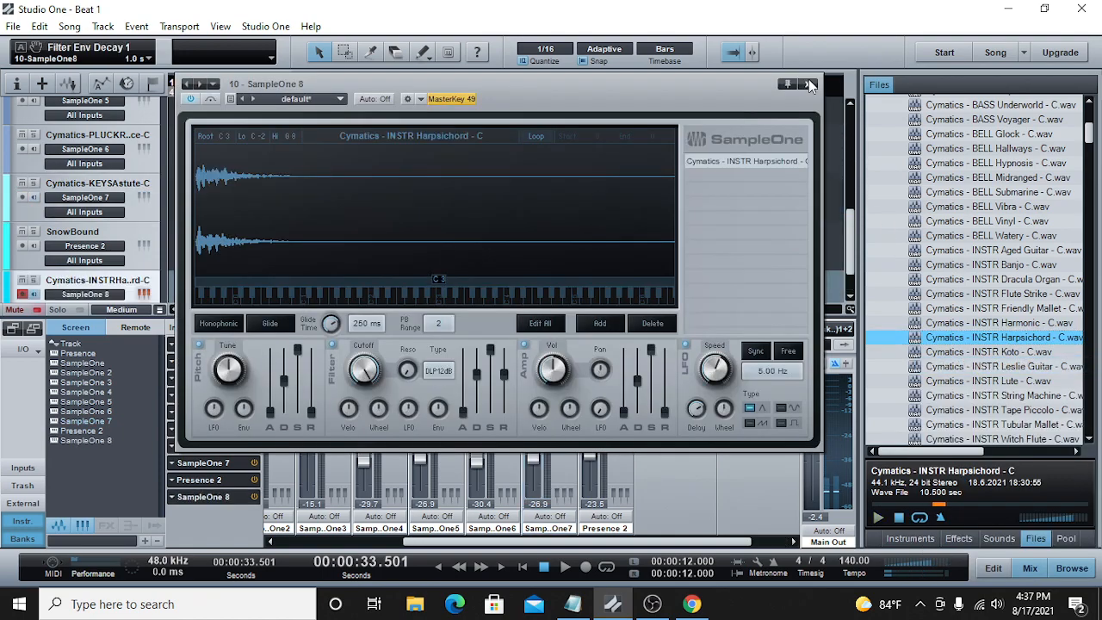
click(807, 86)
drag(570, 201, 226, 289)
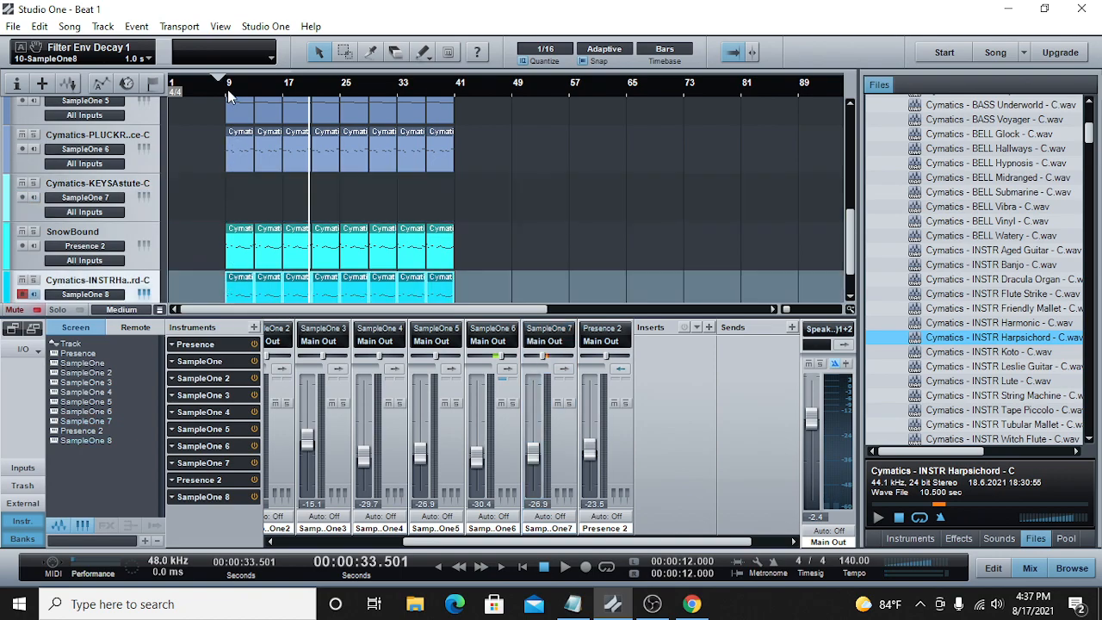
Step: Mix the layers during playback: pan the harpsichord channel to L36, set it to -28.3 dB and set SnowBound to -19.3 dB
key(space)
click(544, 568)
drag(676, 545, 725, 541)
drag(756, 409, 756, 460)
drag(770, 353, 761, 355)
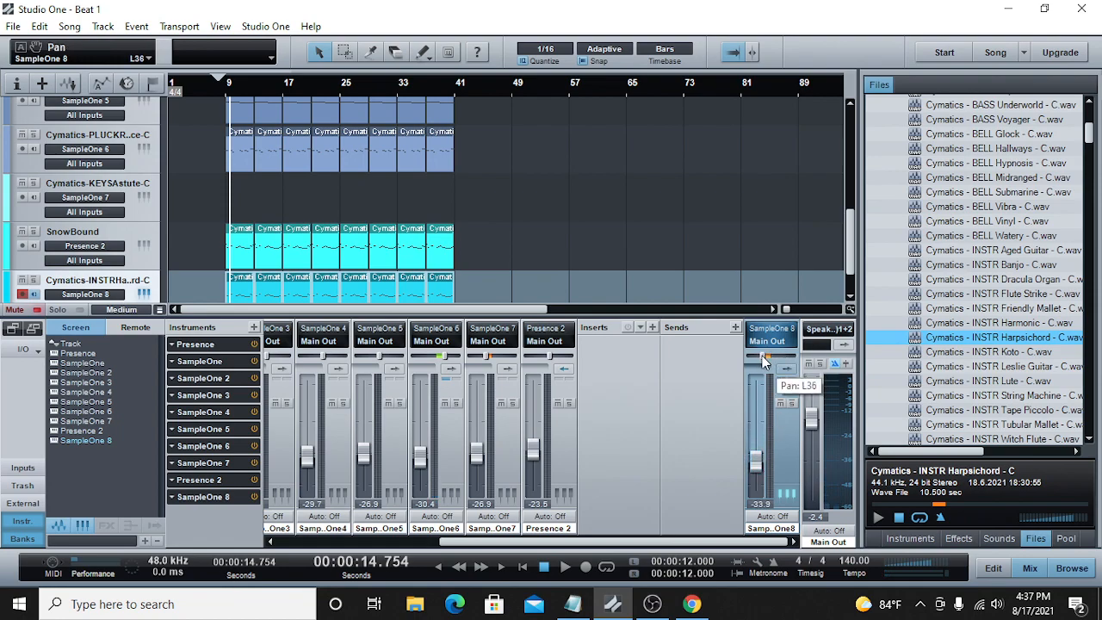
key(space)
mouse_move(759, 460)
mouse_down()
mouse_move(760, 448)
mouse_move(755, 463)
mouse_up()
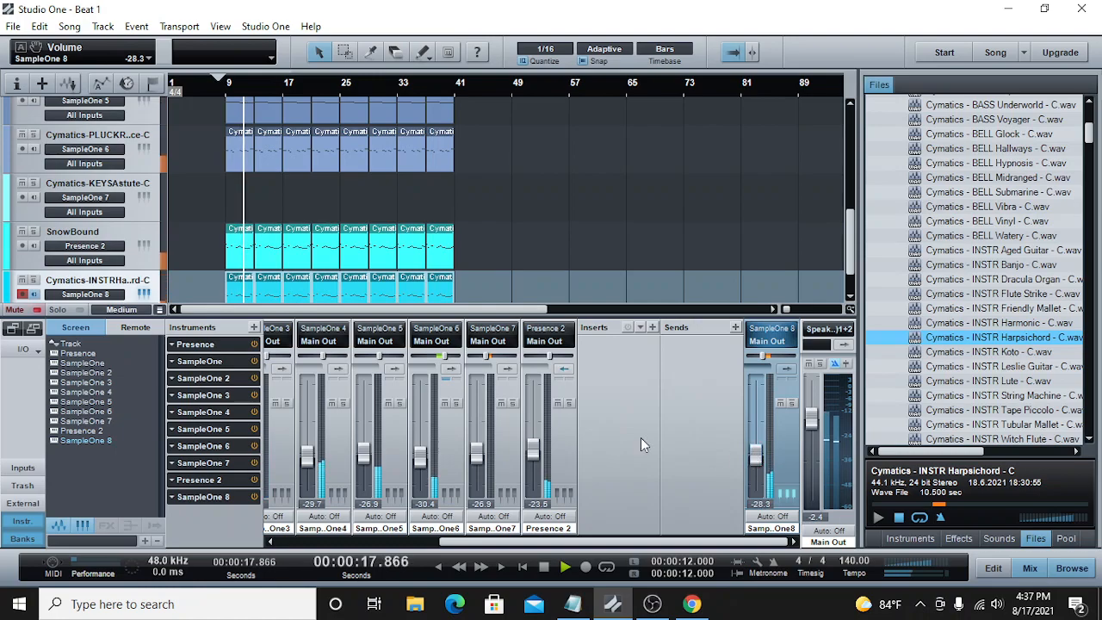
drag(534, 454, 534, 448)
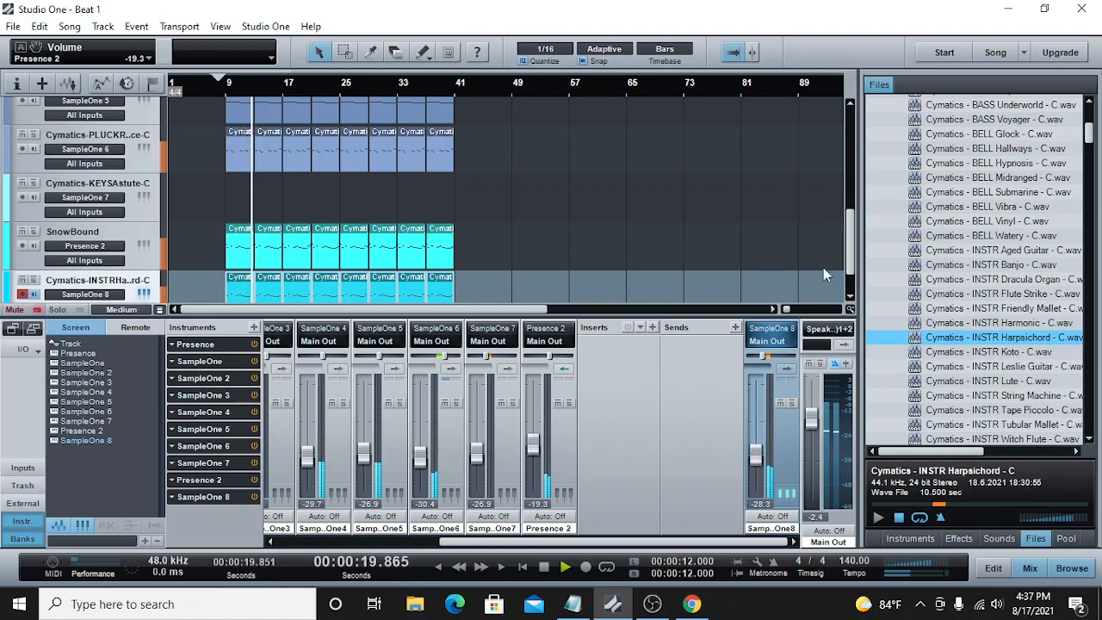
Step: Lengthen the G3 notes starting at 9.4 and 13.4 in the first two harpsichord clips to end at 10.3 and 14.3
scroll(835, 269, down, 1)
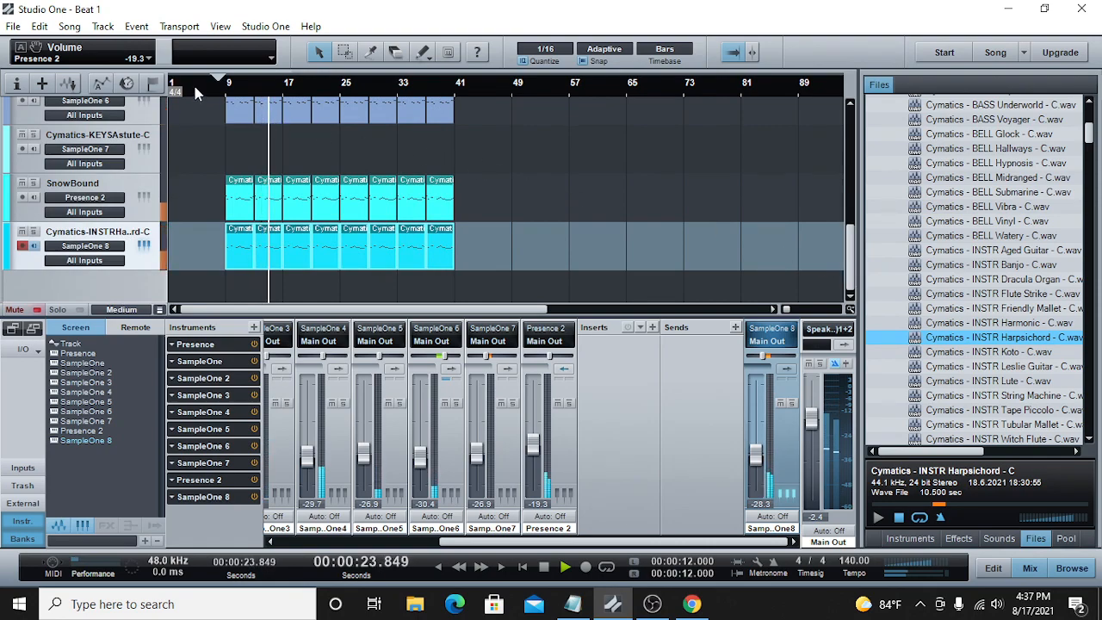
double_click(239, 246)
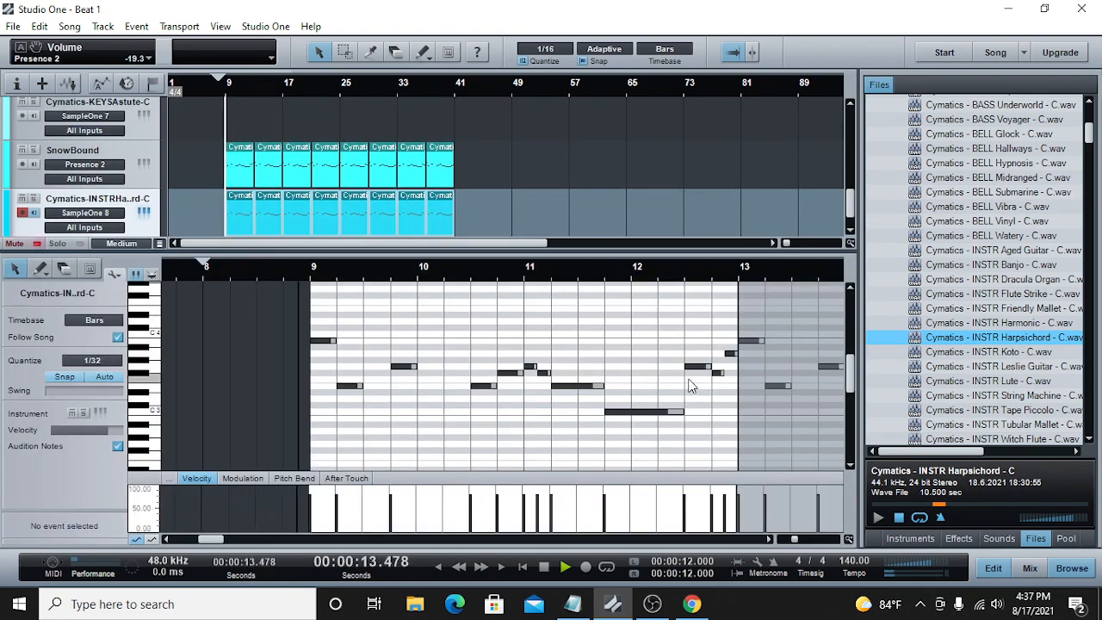
drag(415, 367, 473, 371)
click(285, 264)
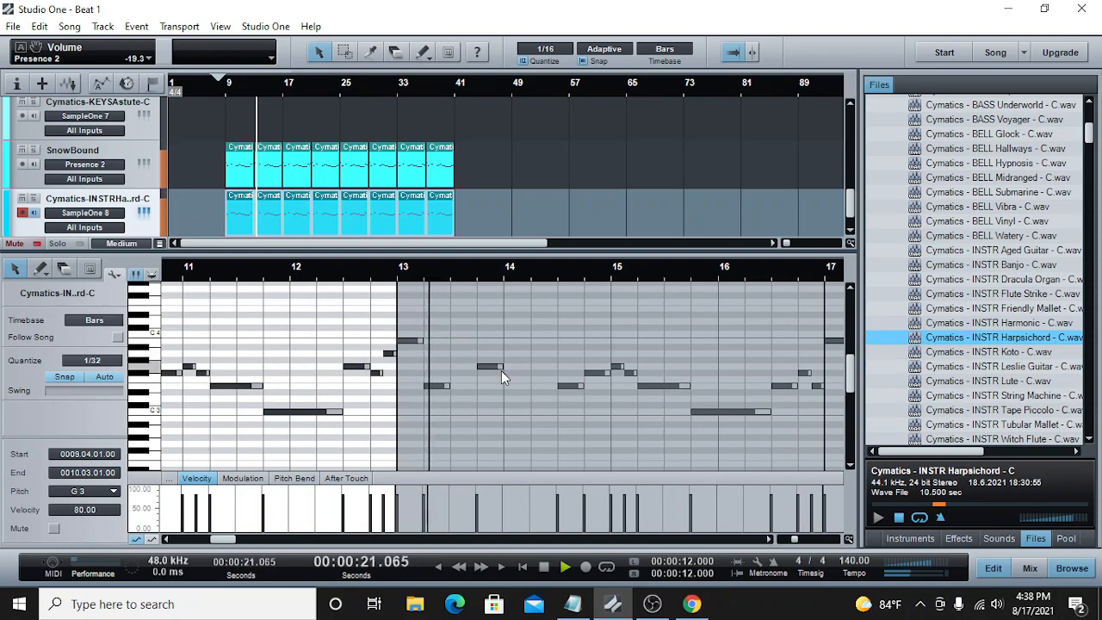
drag(502, 367, 563, 369)
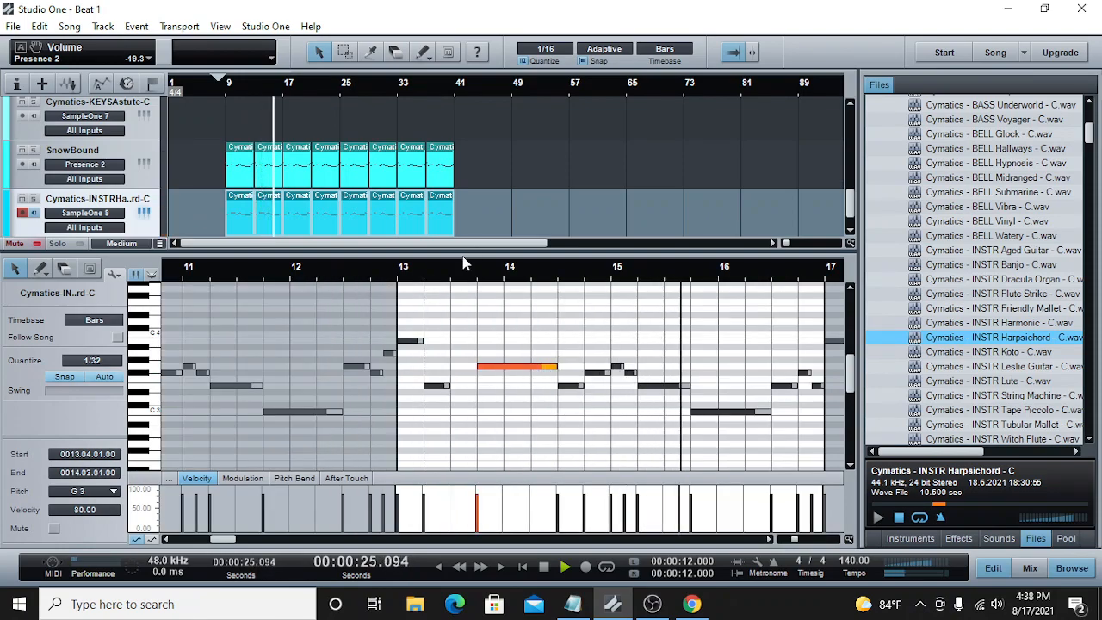
Step: Delete the harpsichord clips from bar 17 onward and stop playback
drag(554, 207, 300, 221)
right_click(300, 221)
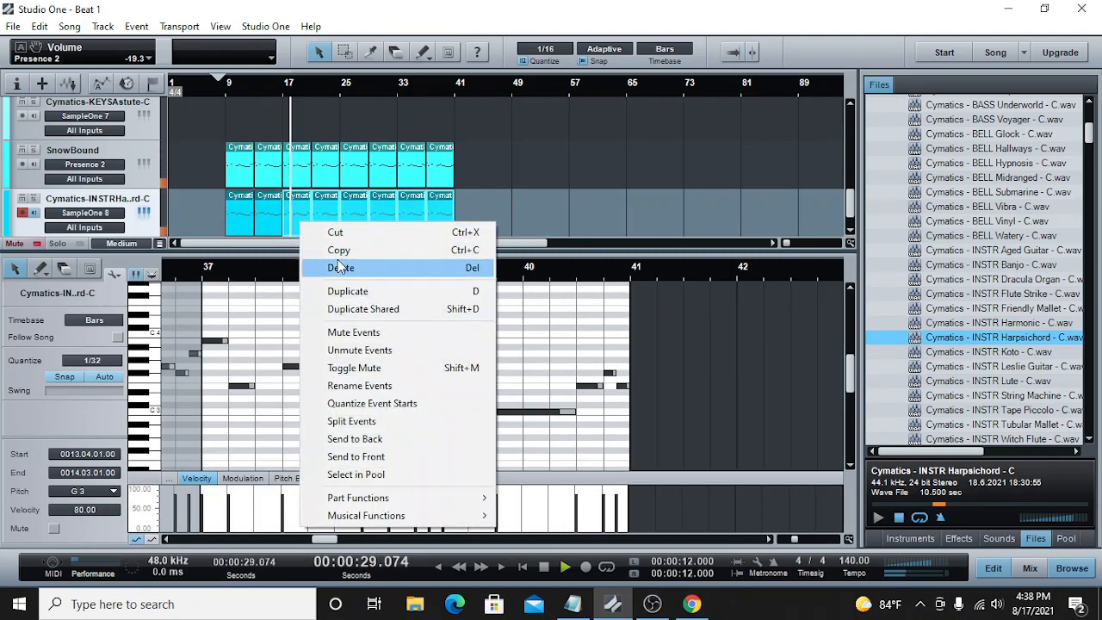
click(332, 268)
key(f)
key(space)
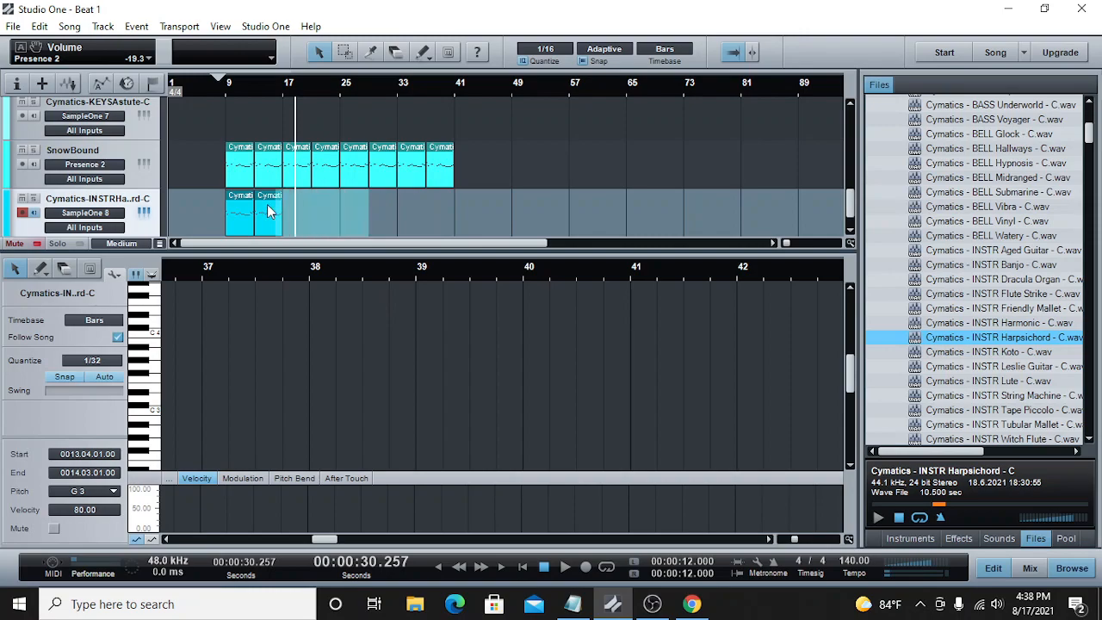
Step: Copy the two edited harpsichord clips and paste them at bars 17, 25 and 33, filling the track up to bar 41
click(234, 207)
right_click(234, 207)
click(271, 233)
click(285, 93)
right_click(311, 221)
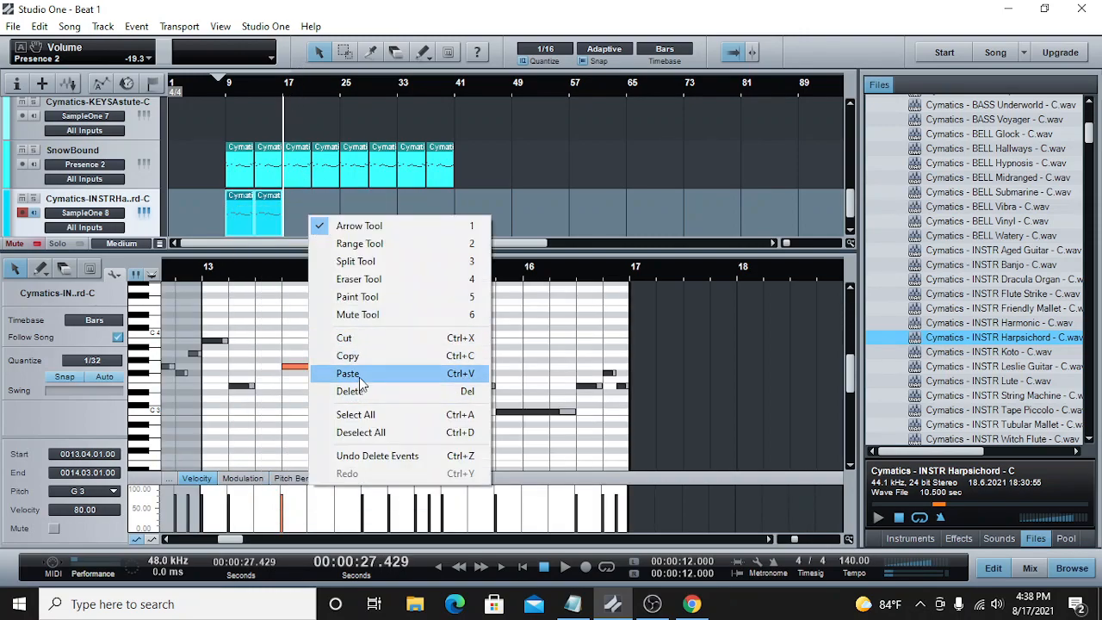
click(353, 373)
click(343, 93)
right_click(358, 222)
click(391, 378)
click(401, 131)
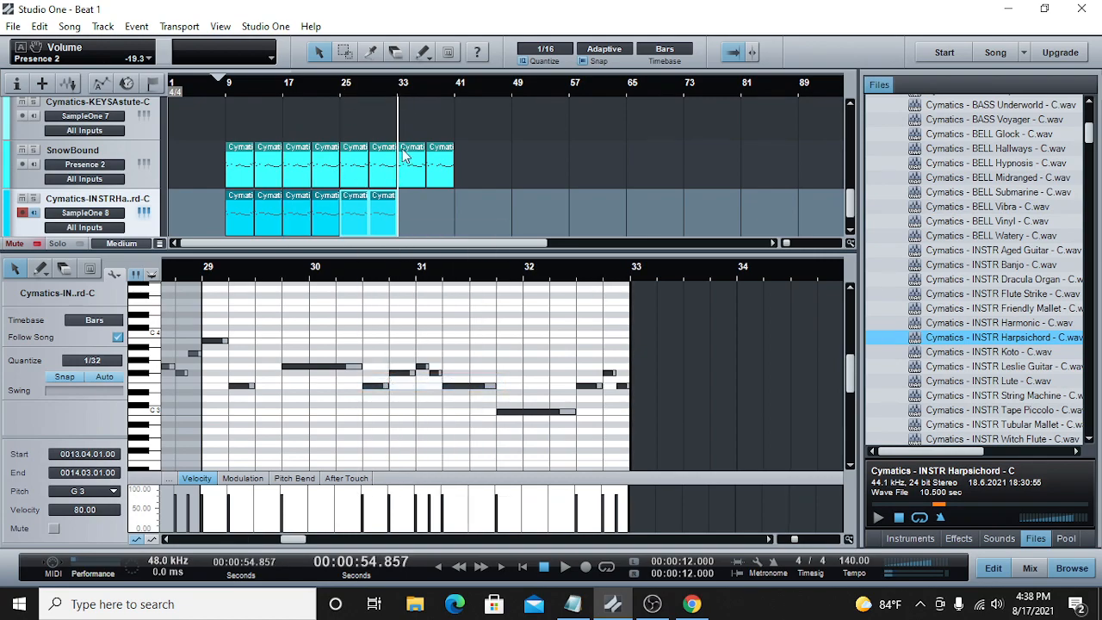
right_click(412, 211)
click(452, 369)
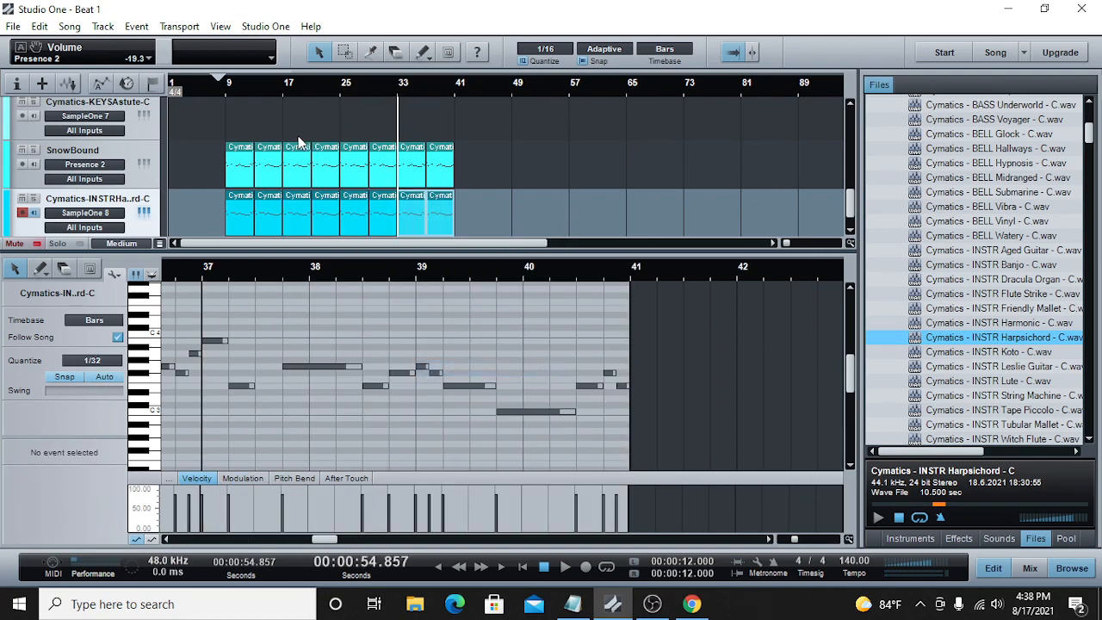
Step: Play the arrangement from just before bar 9 to review the edited harpsichord layer, and place the playback cursor at bar 25
click(217, 94)
click(567, 568)
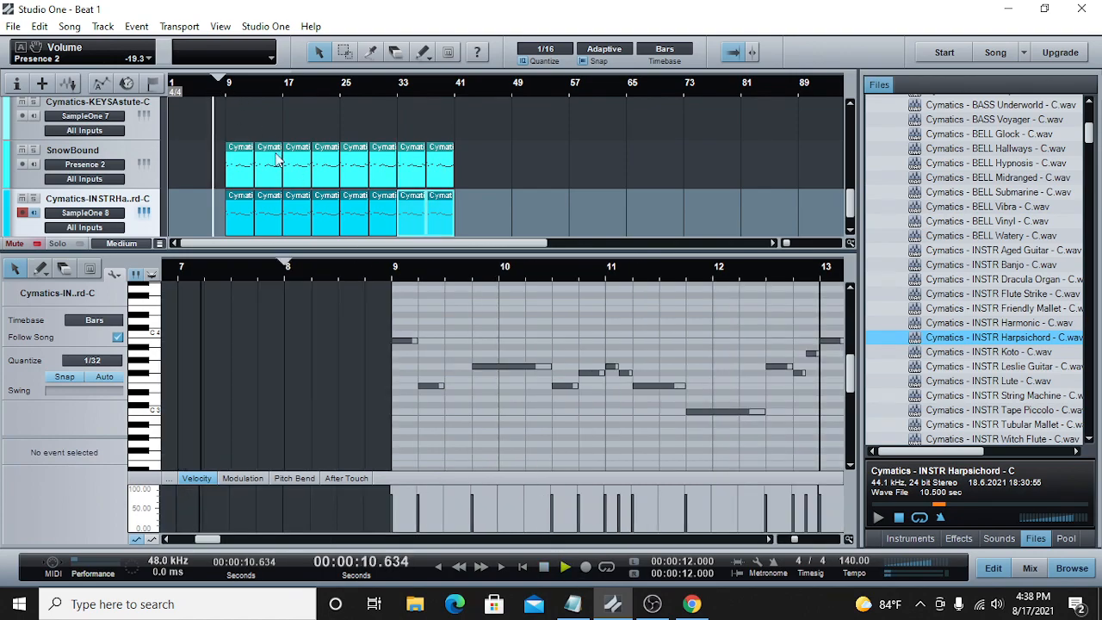
scroll(851, 208, down, 1)
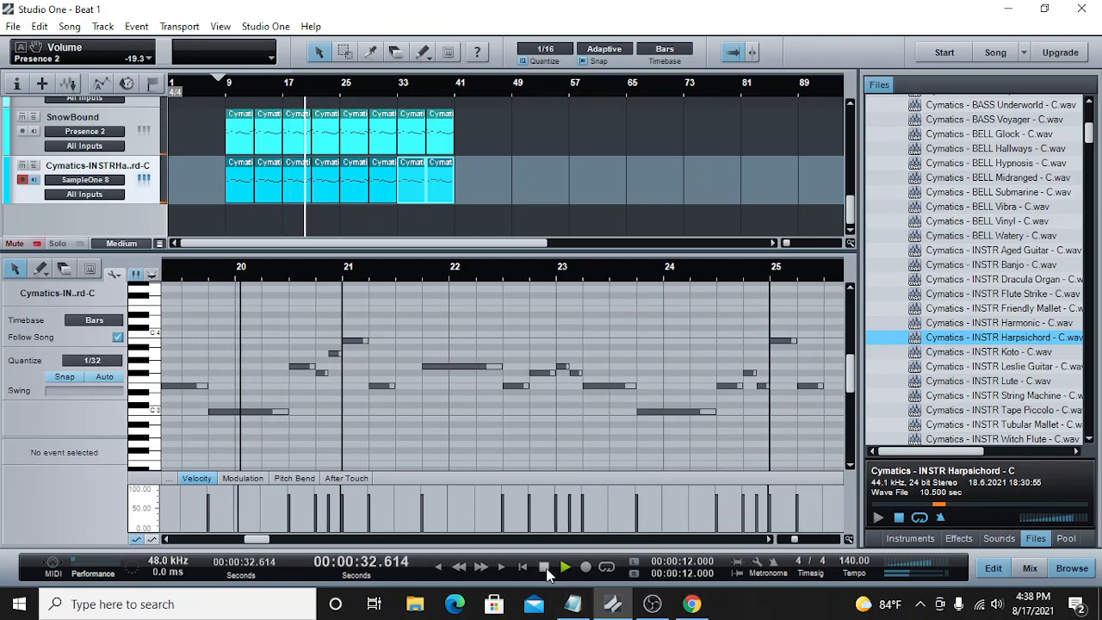
key(space)
click(342, 91)
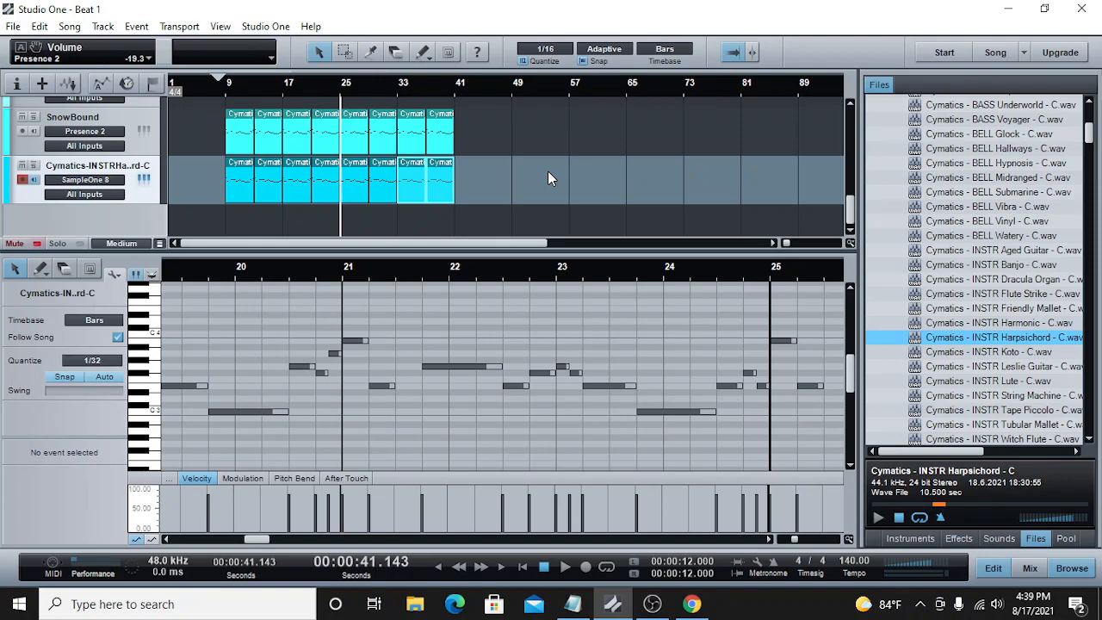
Step: Audition the INSTR String Machine and Tape Piccolo samples, load Tape Piccolo into a new SampleOne track and close its window
scroll(990, 278, down, 1)
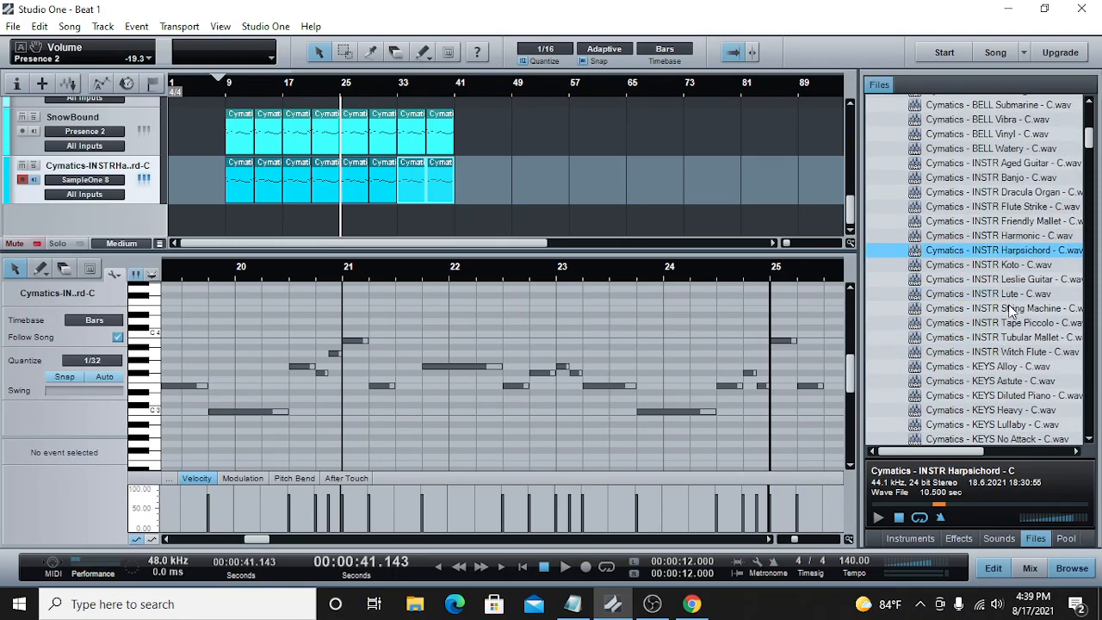
click(1010, 310)
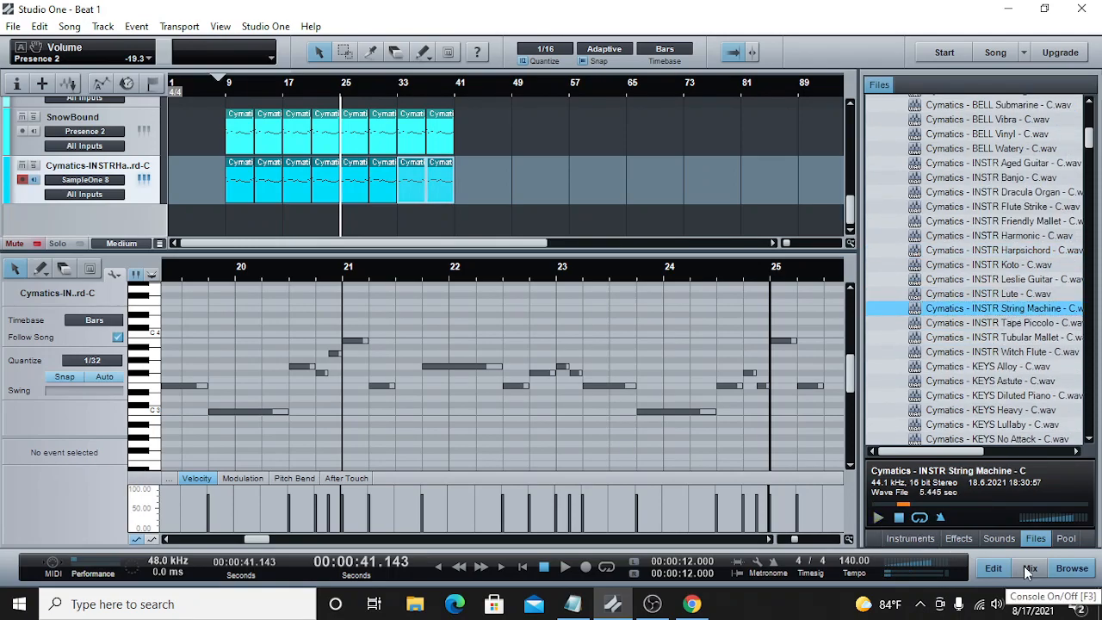
click(998, 325)
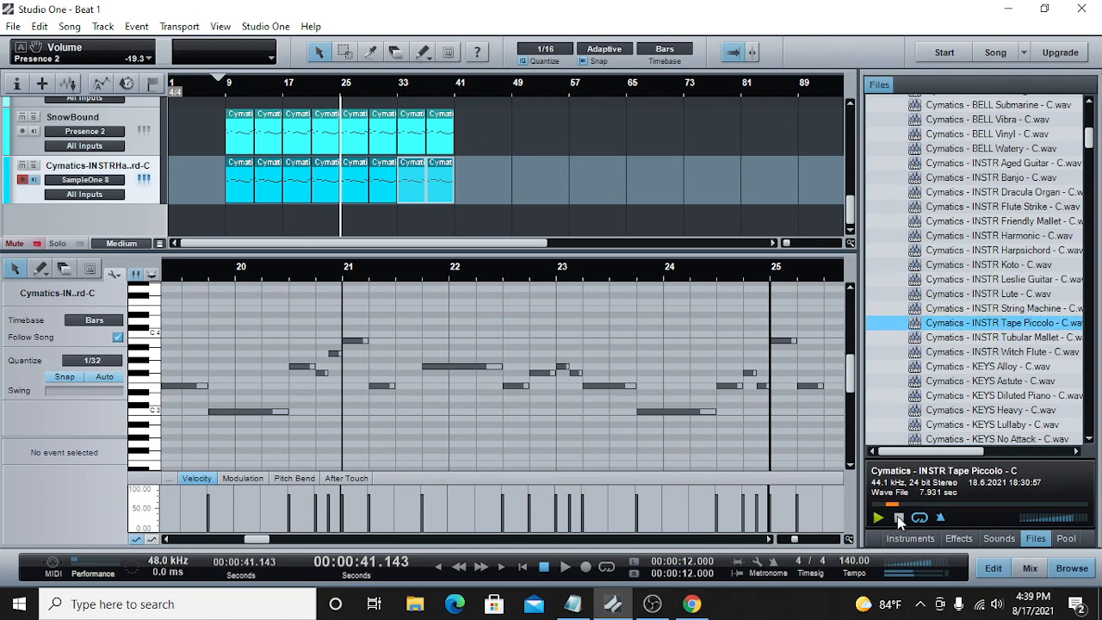
right_click(980, 325)
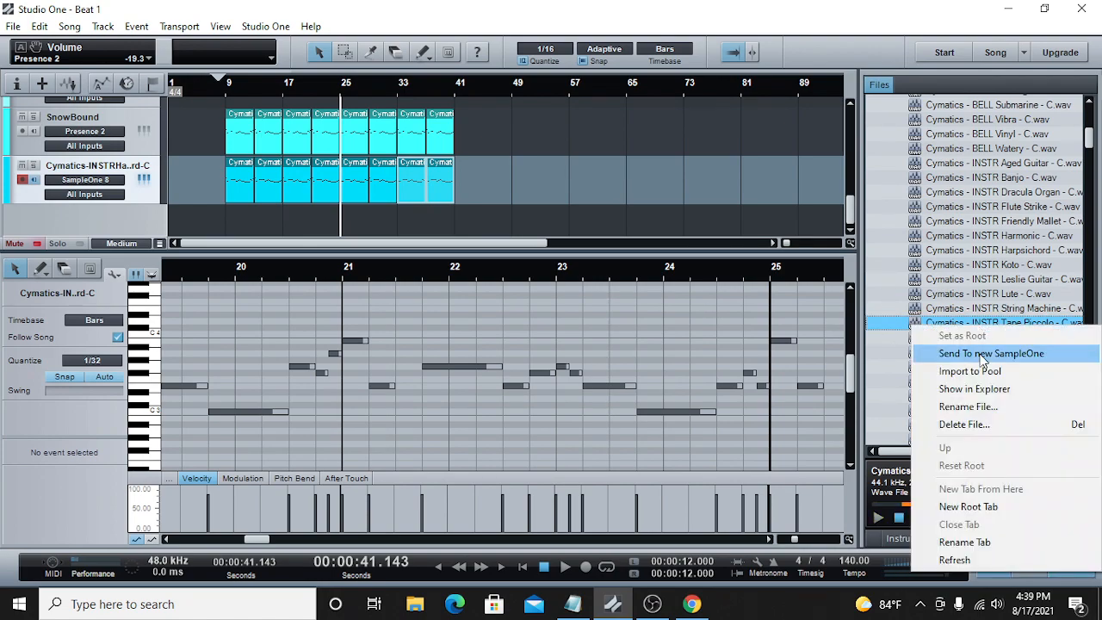
click(983, 354)
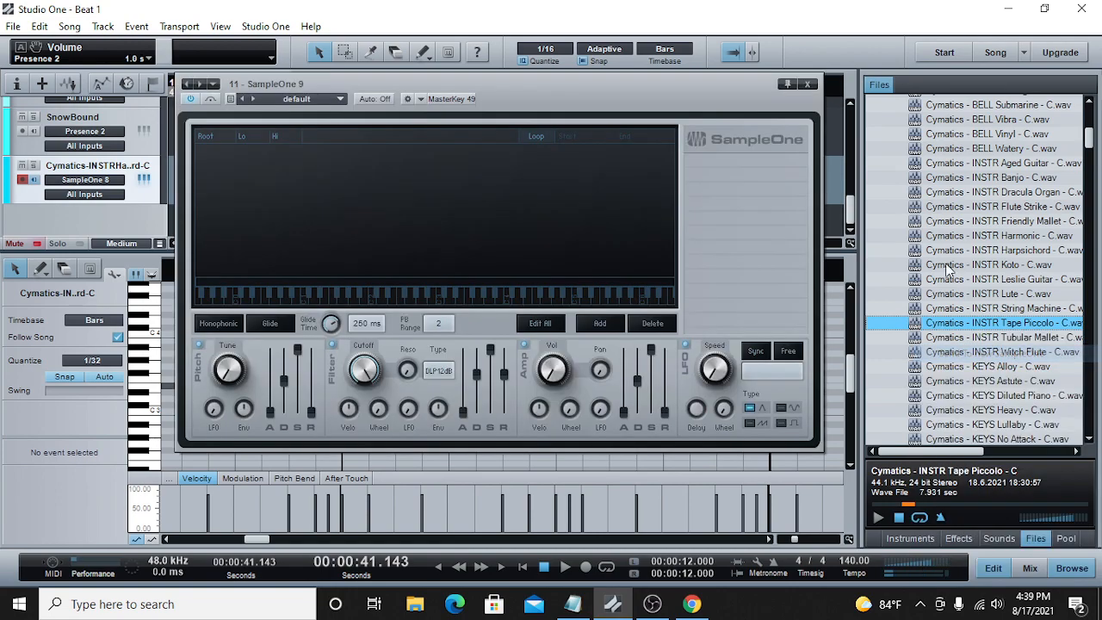
click(818, 77)
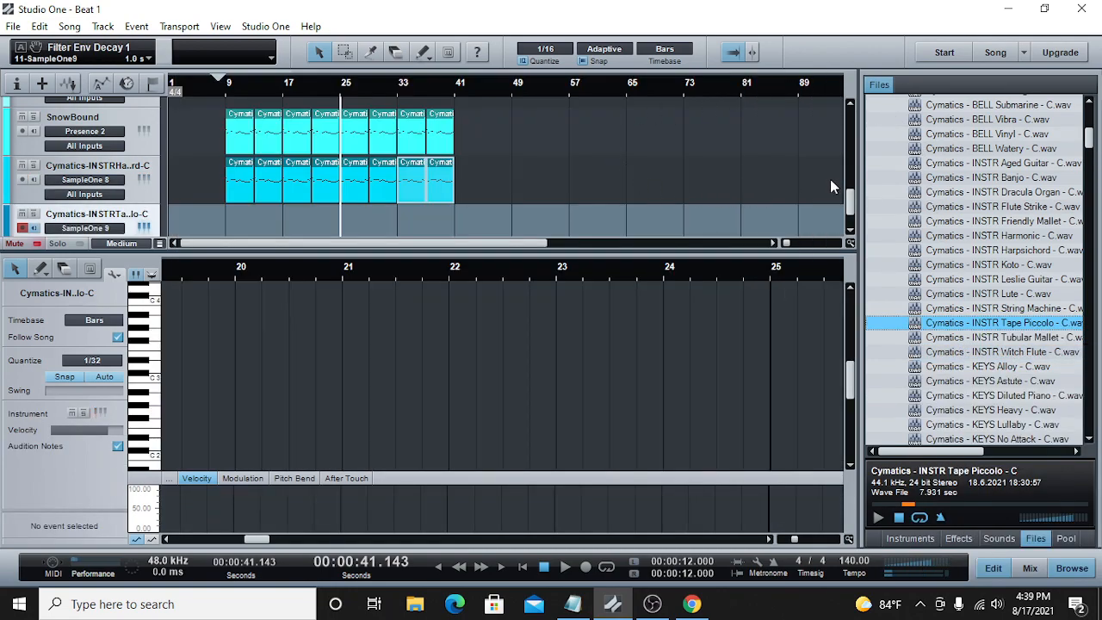
Step: Create an empty clip on the Tape Piccolo track spanning bars 25 to 41
drag(852, 202, 852, 215)
double_click(347, 179)
drag(356, 179, 459, 188)
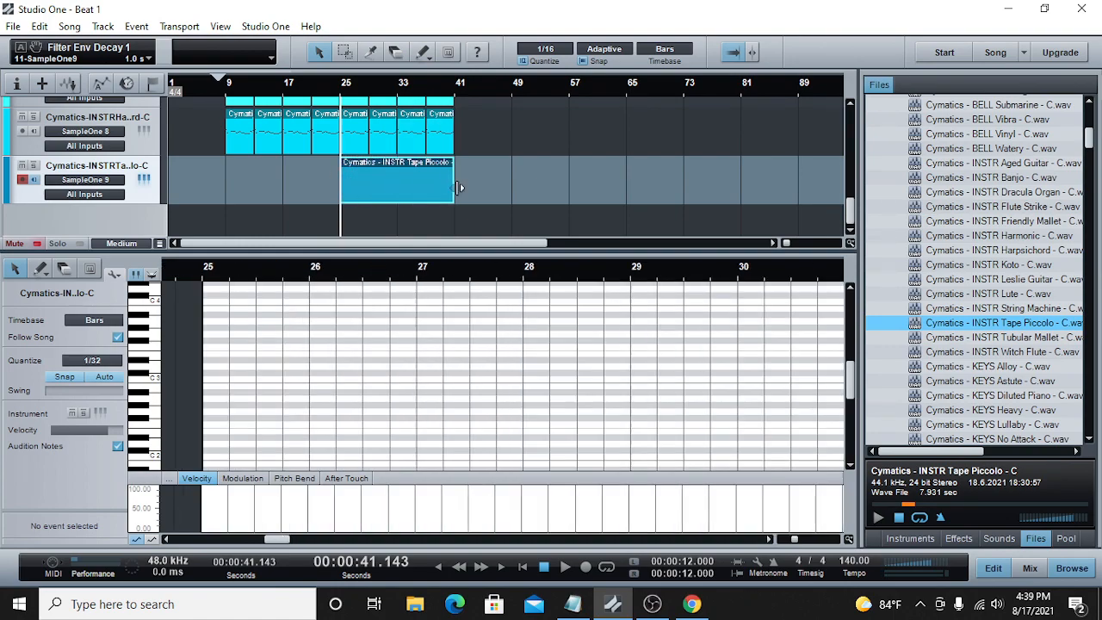
click(782, 540)
drag(782, 540, 788, 541)
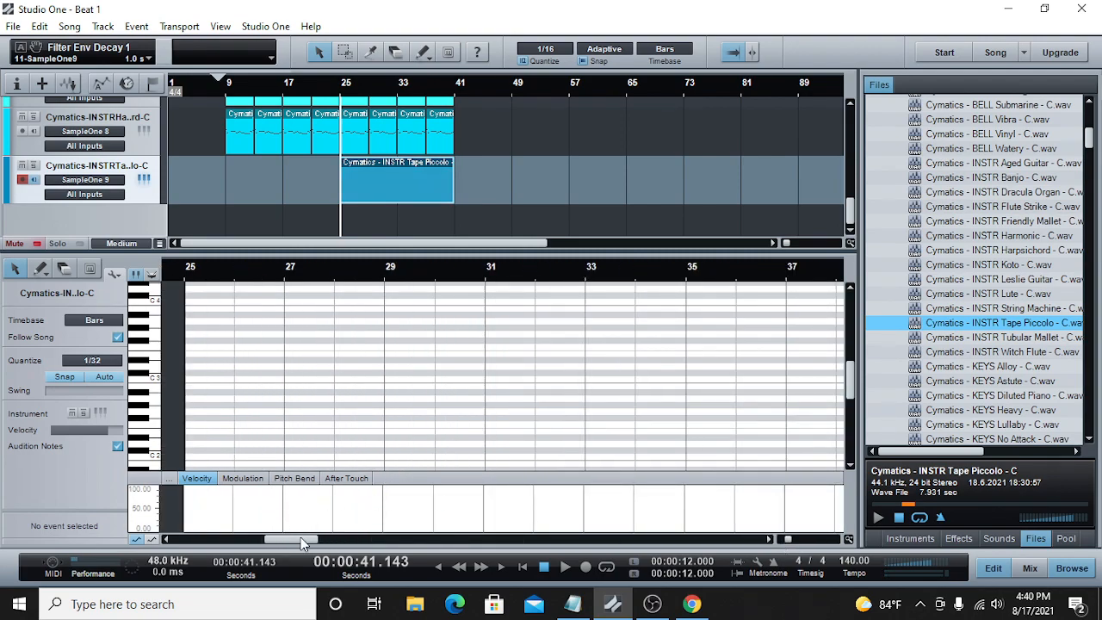
drag(303, 540, 289, 529)
Step: Lower the SampleOne 9 channel volume to -20.7 dB
key(F3)
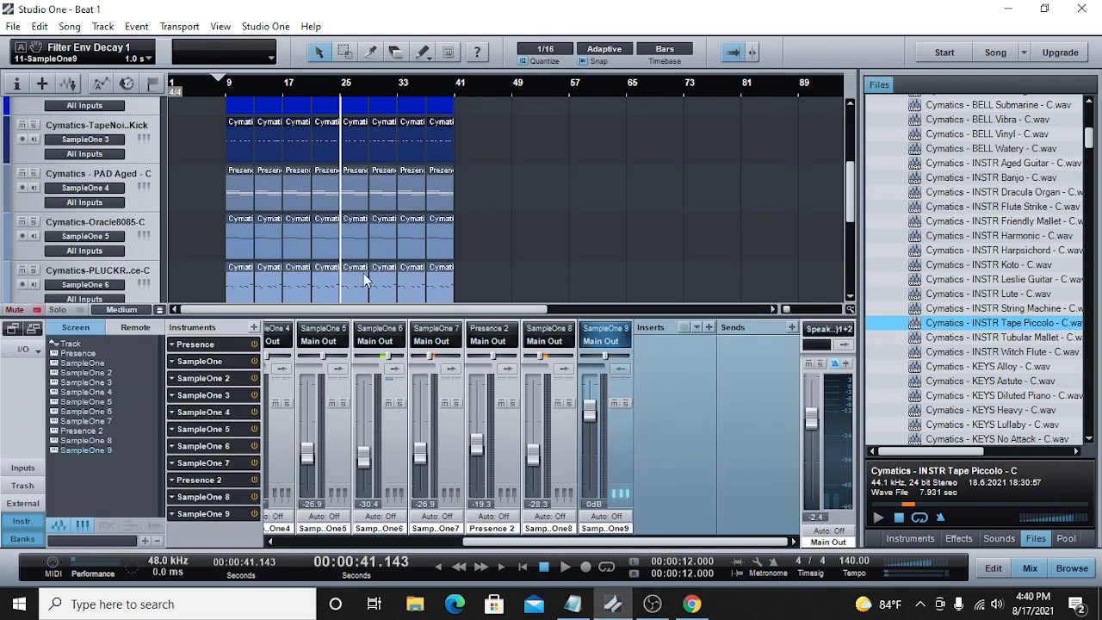
drag(591, 412, 593, 434)
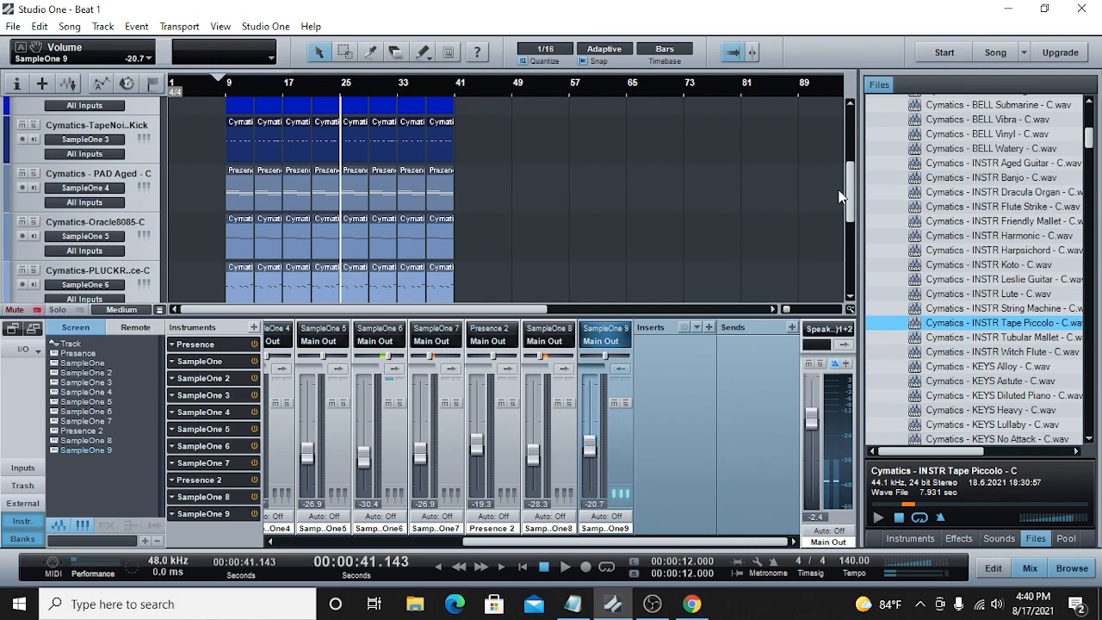
drag(849, 187, 831, 267)
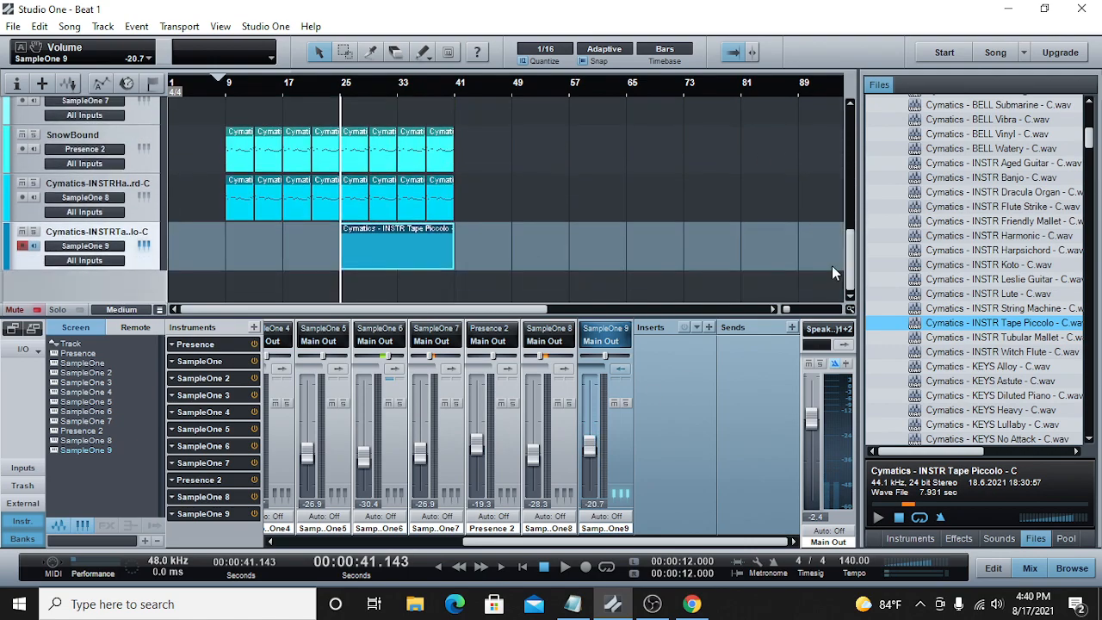
Step: Add a short B3 note at the beginning of bar 25 in the Tape Piccolo clip
double_click(398, 255)
click(786, 540)
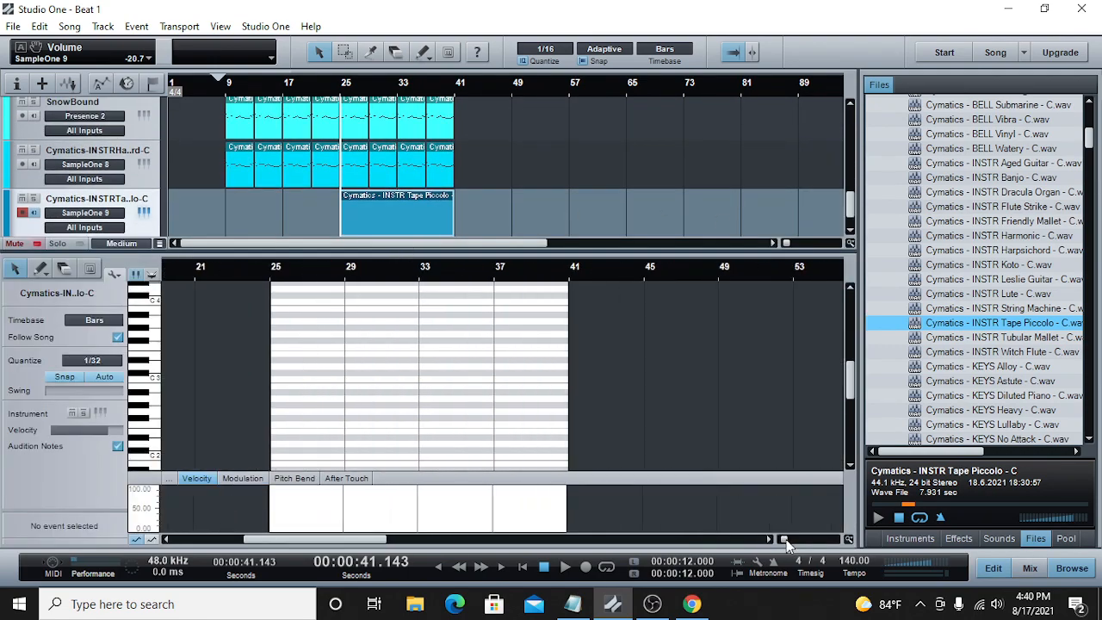
drag(786, 541, 791, 545)
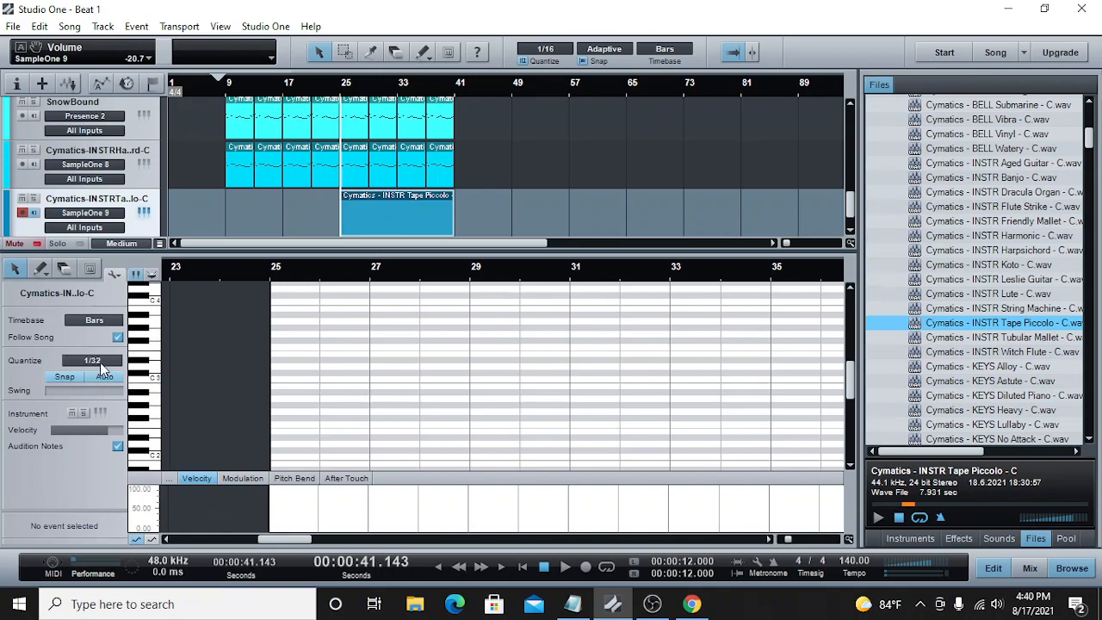
click(100, 362)
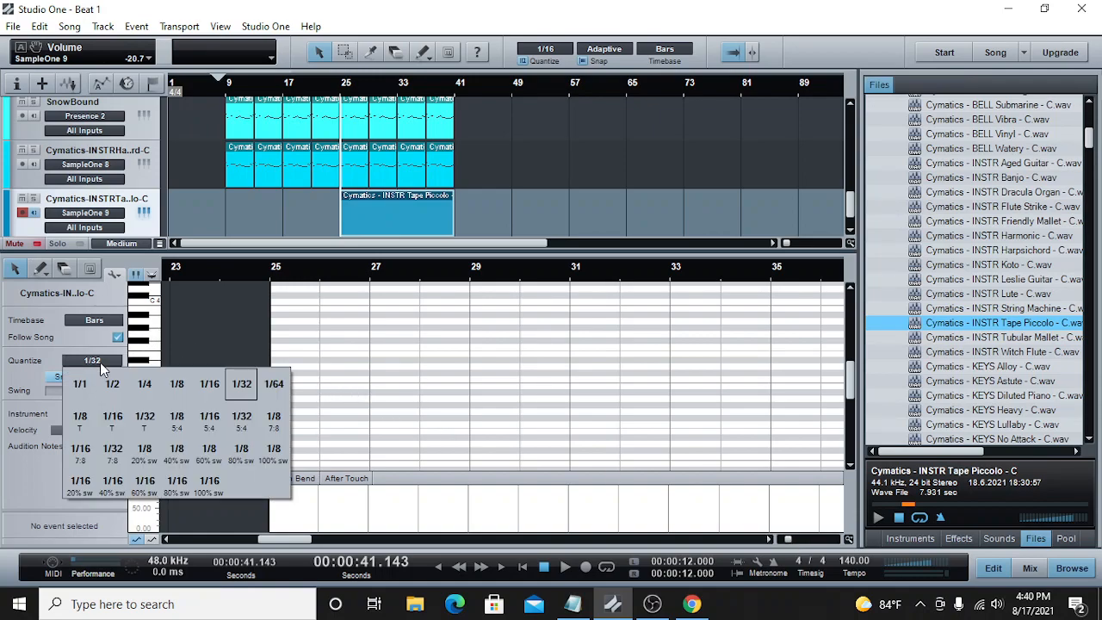
click(155, 307)
click(154, 313)
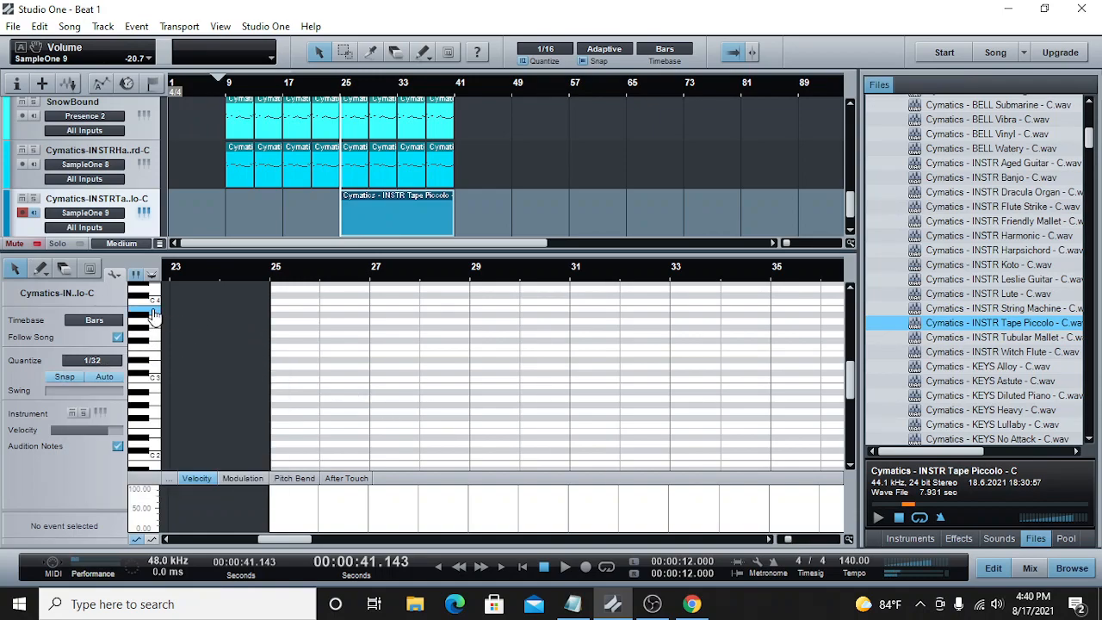
click(277, 301)
drag(274, 309, 266, 308)
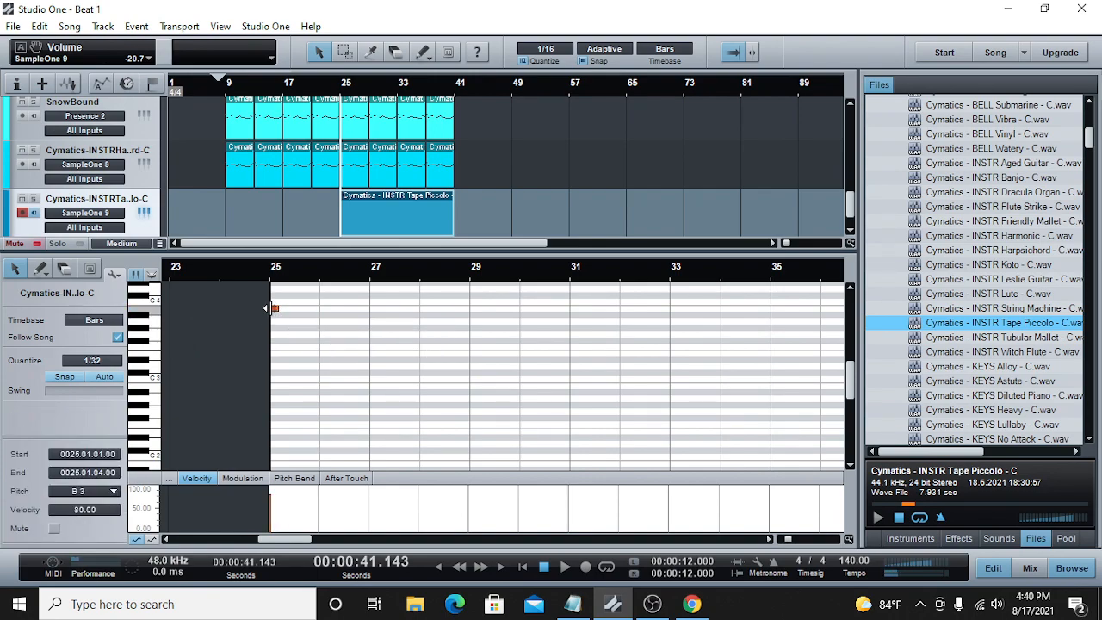
click(268, 272)
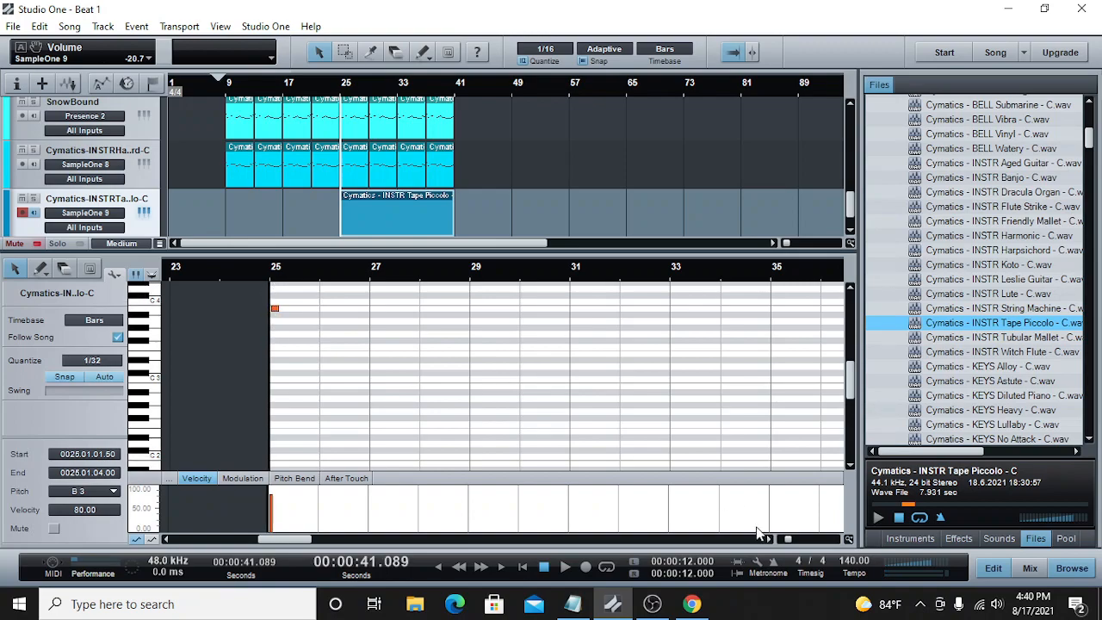
Step: Move the B3 note to G3 at the exact start of bar 25 and lengthen it to one beat
drag(785, 541, 798, 540)
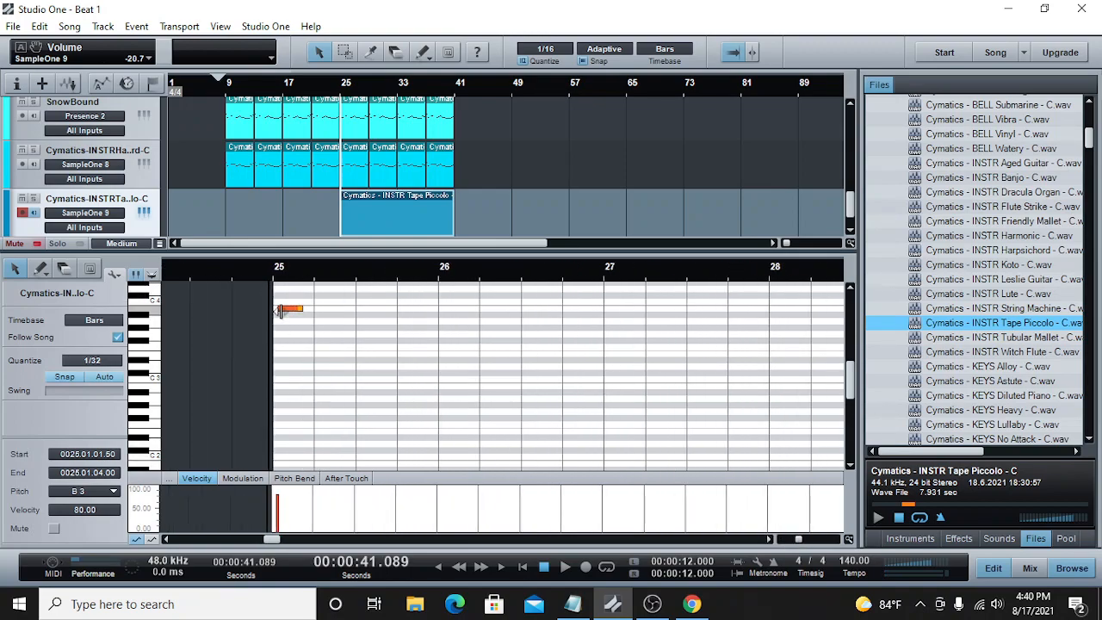
drag(274, 308, 300, 342)
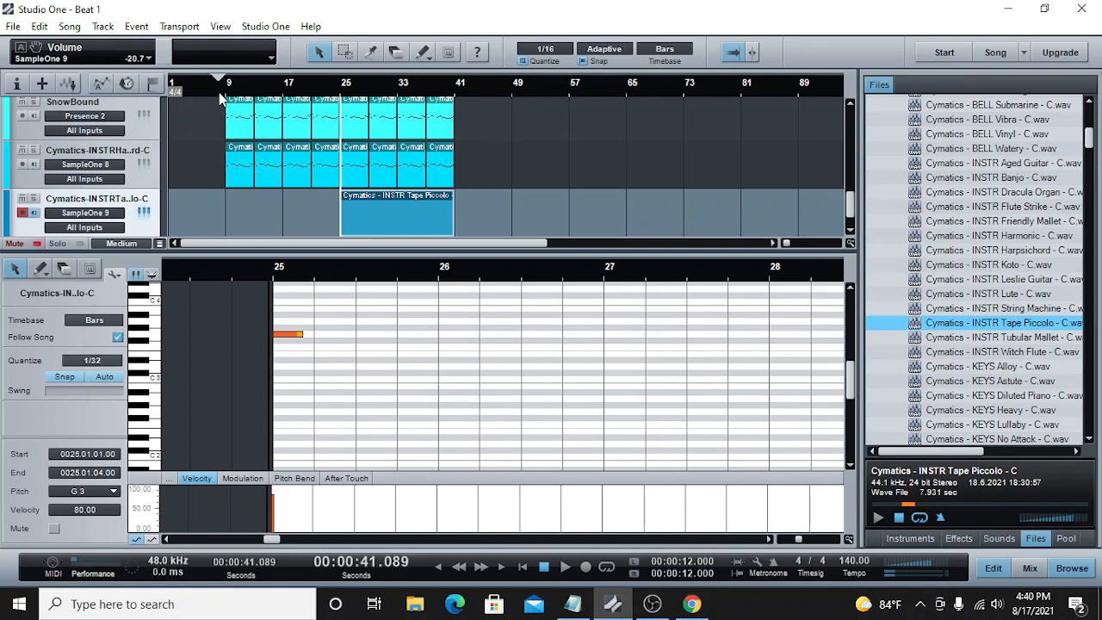
drag(302, 337, 317, 336)
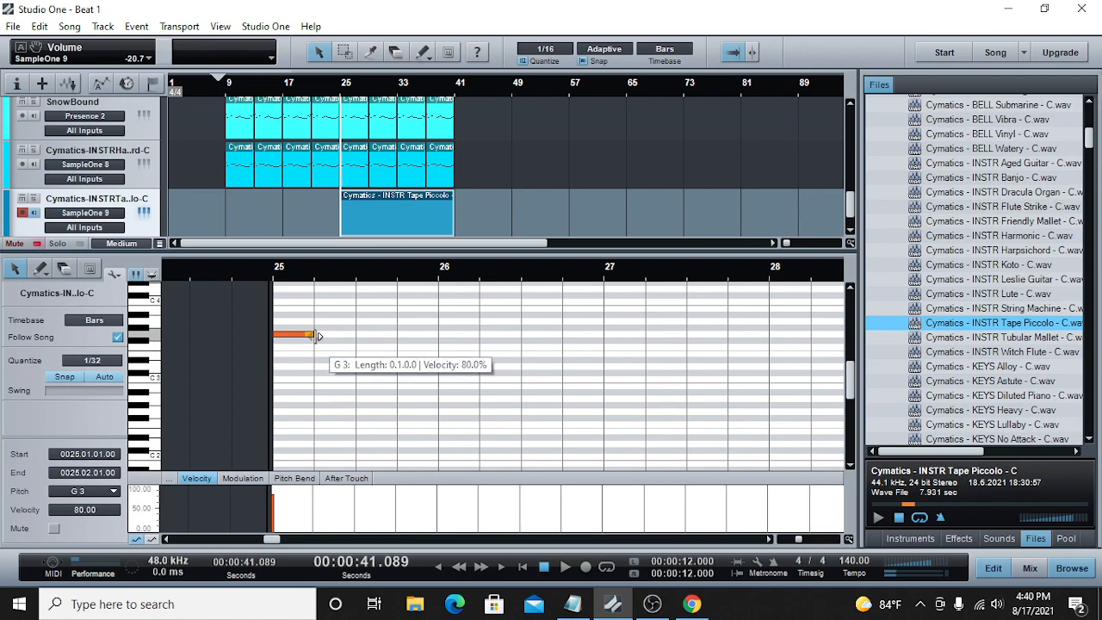
Step: Lower the SampleOne 9 channel volume to -23.5 dB and play the arrangement from bar 25
click(1030, 568)
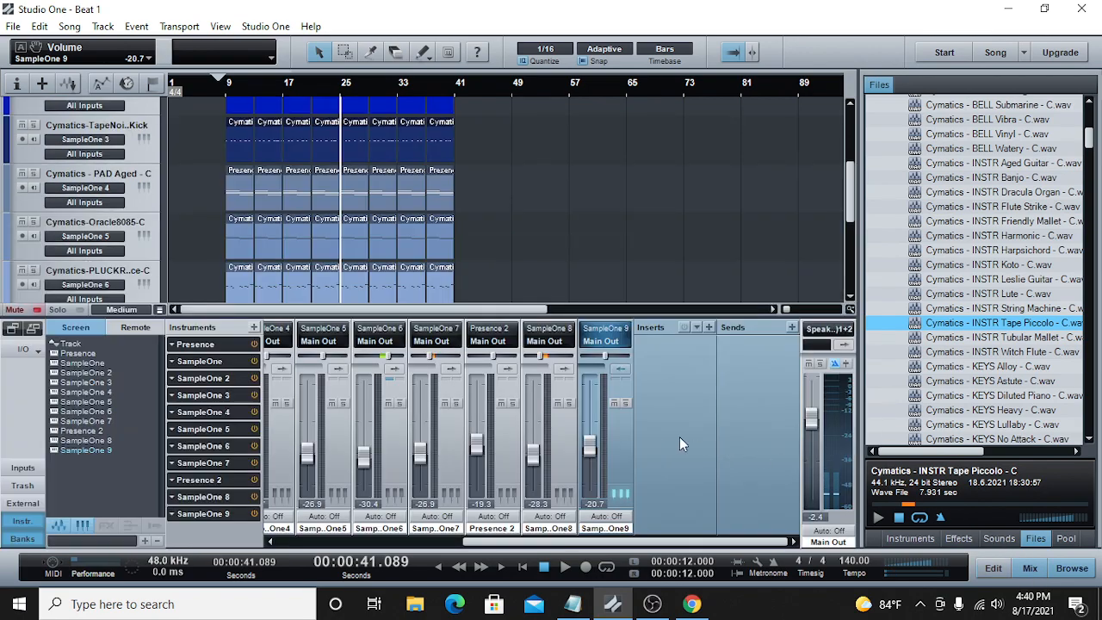
scroll(846, 220, down, 5)
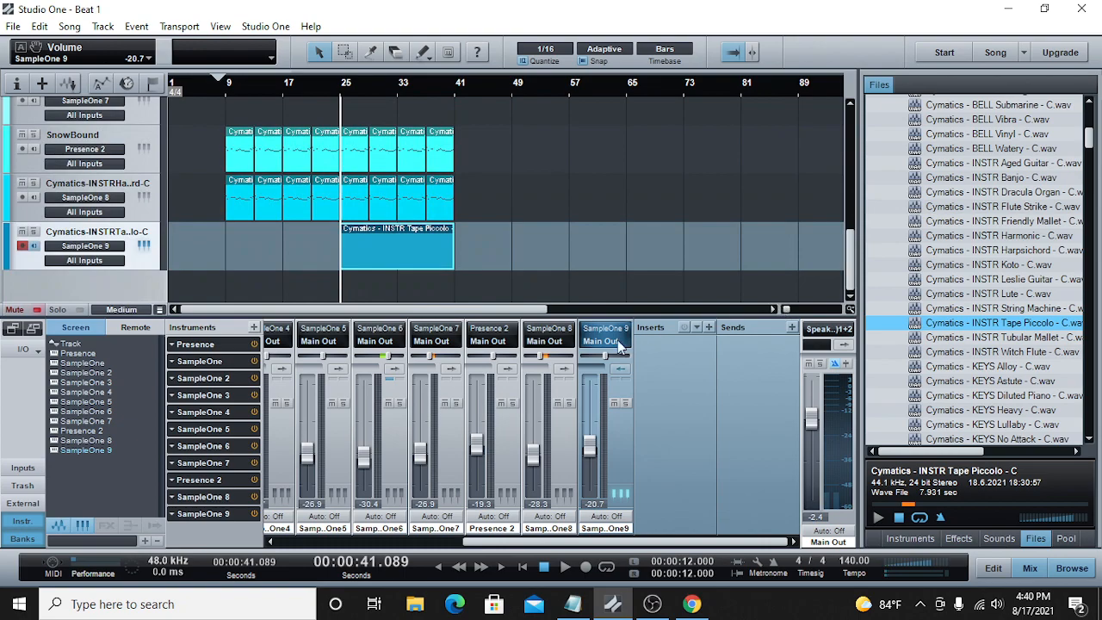
drag(591, 433, 589, 447)
click(565, 568)
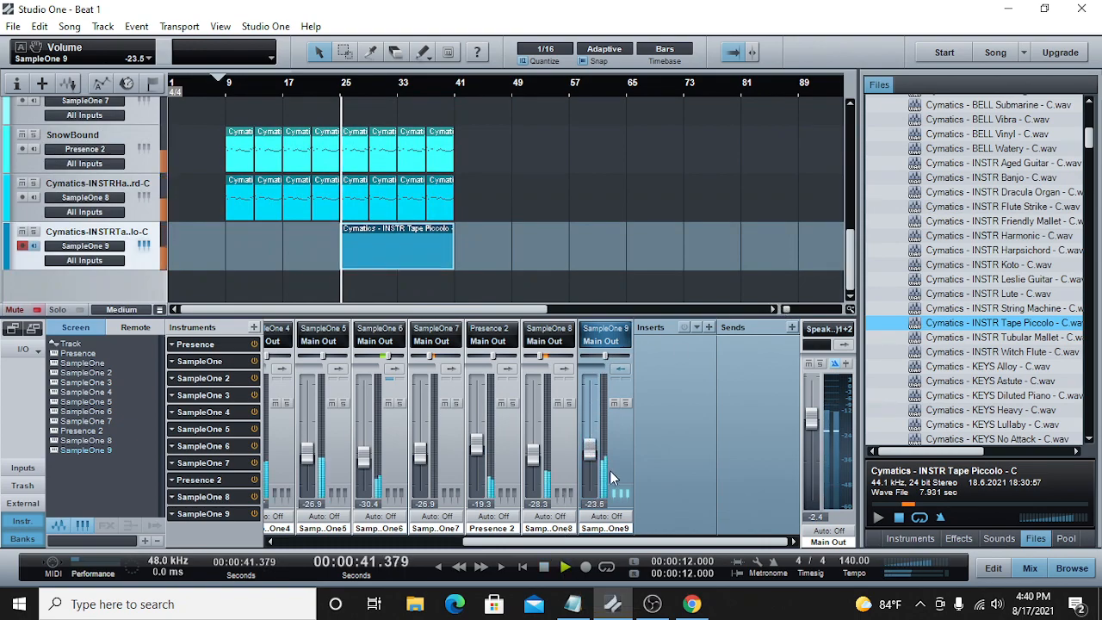
drag(786, 310, 791, 309)
click(300, 81)
click(297, 81)
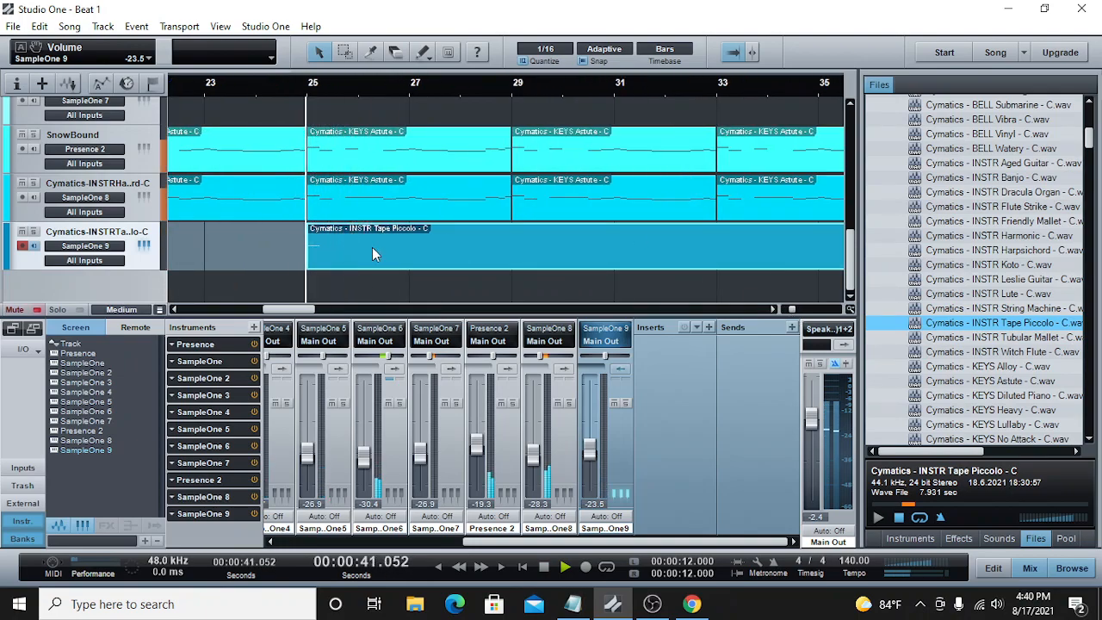
Step: Save the song and lengthen the G3 note in the Tape Piccolo clip to two beats, ending at 25.03.01
double_click(372, 251)
click(543, 566)
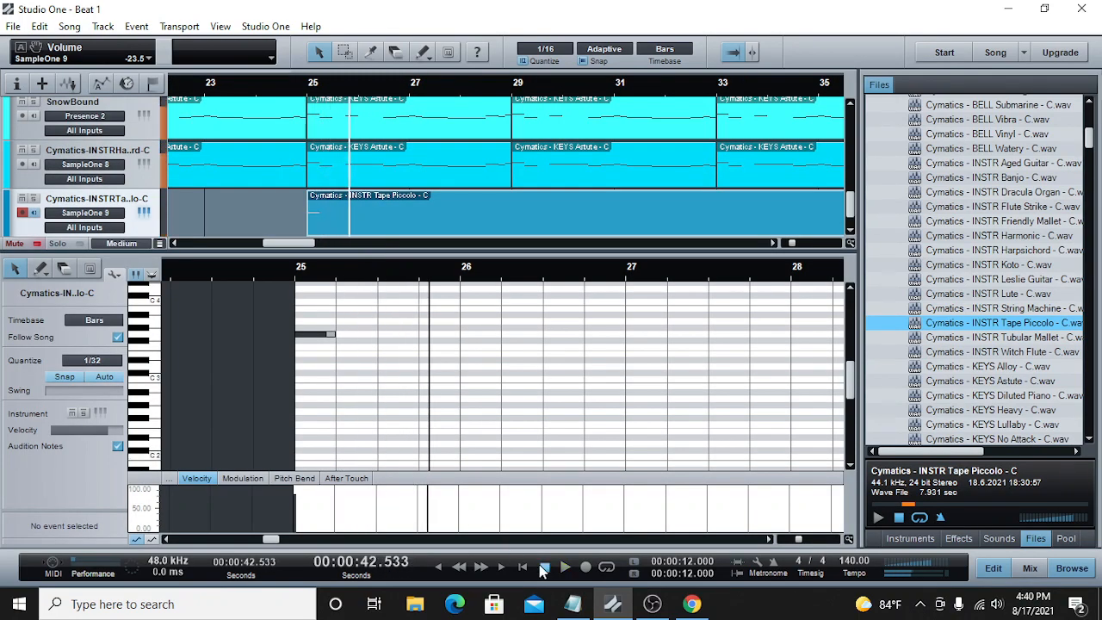
click(341, 278)
click(337, 278)
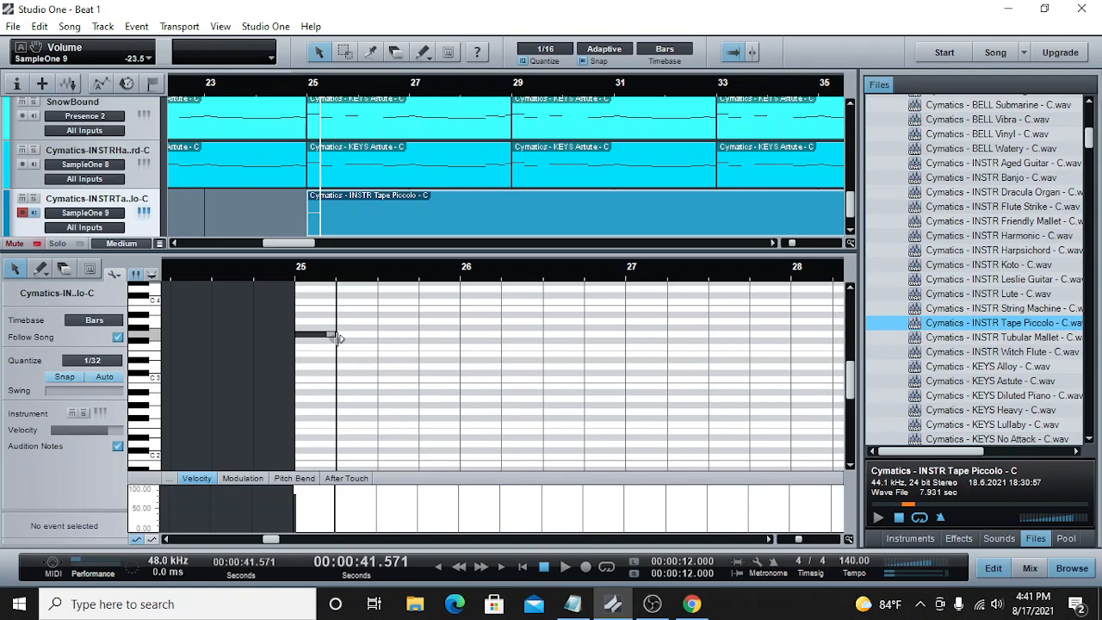
key(ctrl+s)
drag(335, 336, 381, 342)
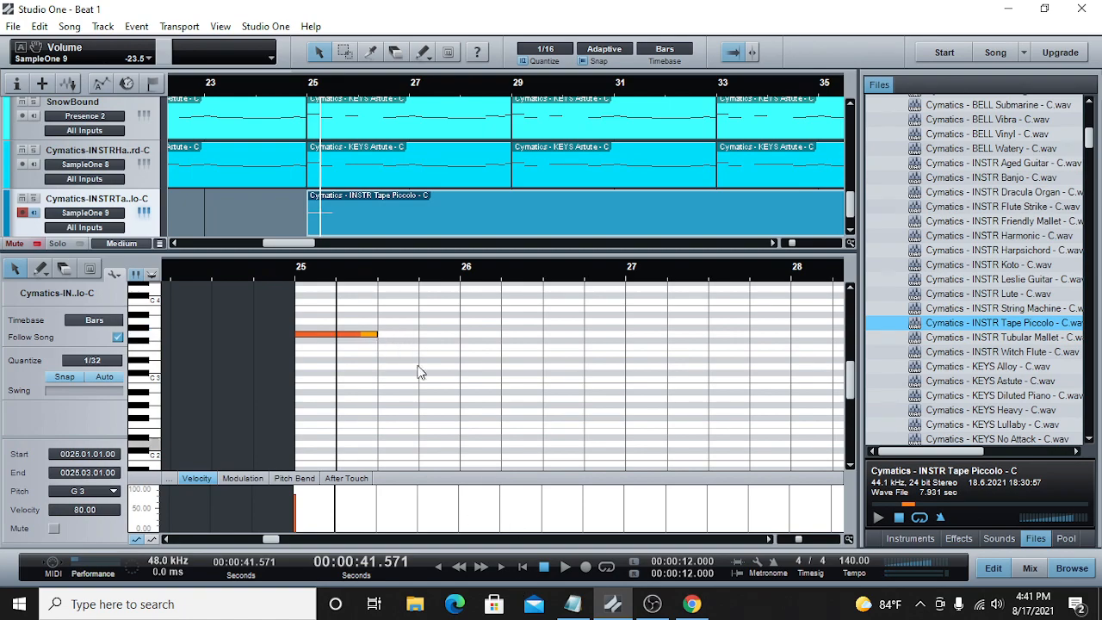
Step: Play the lengthened G3 note in context from bar 25, stopping shortly after it
click(288, 274)
click(565, 567)
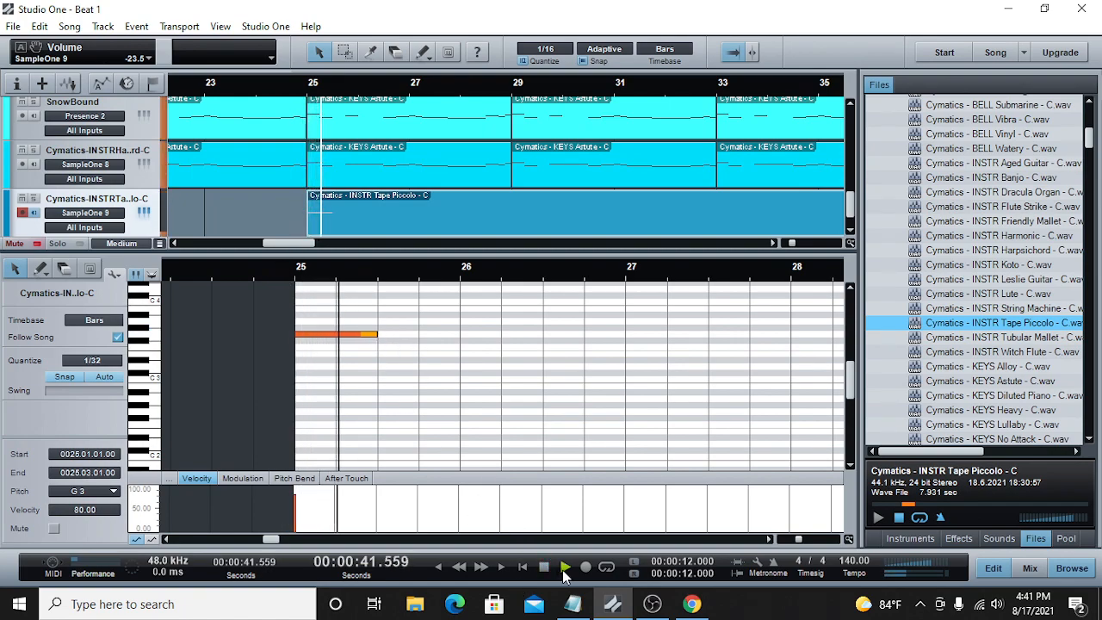
click(543, 567)
Step: Add an F#3 note from 25.03.01 to 25.03.03 right after the G3 note and play the phrase
double_click(383, 348)
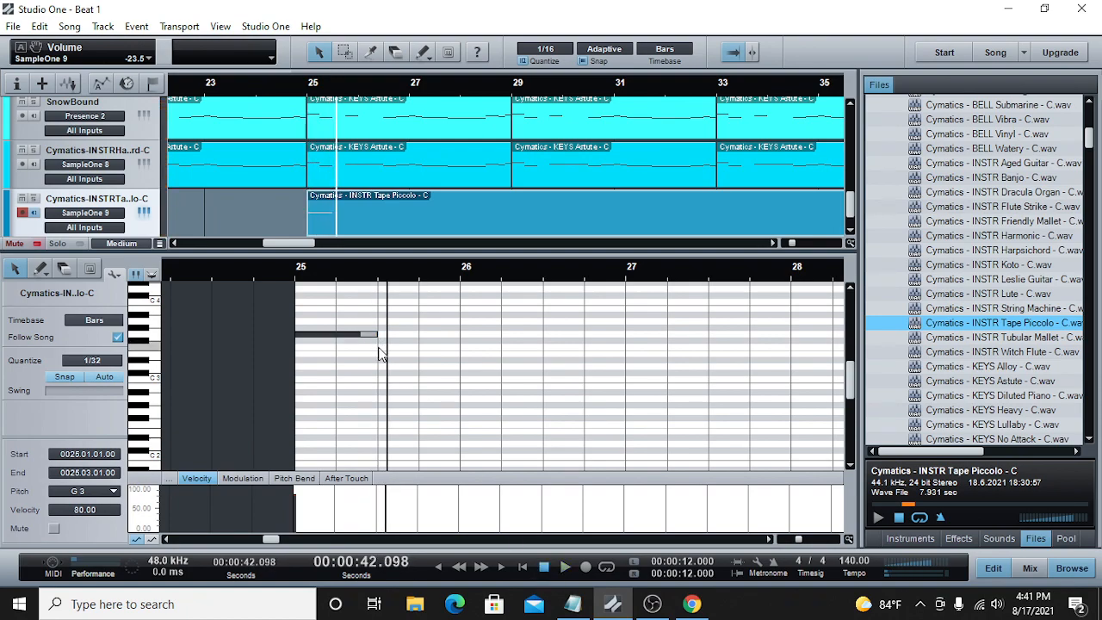
drag(384, 351, 397, 342)
click(297, 278)
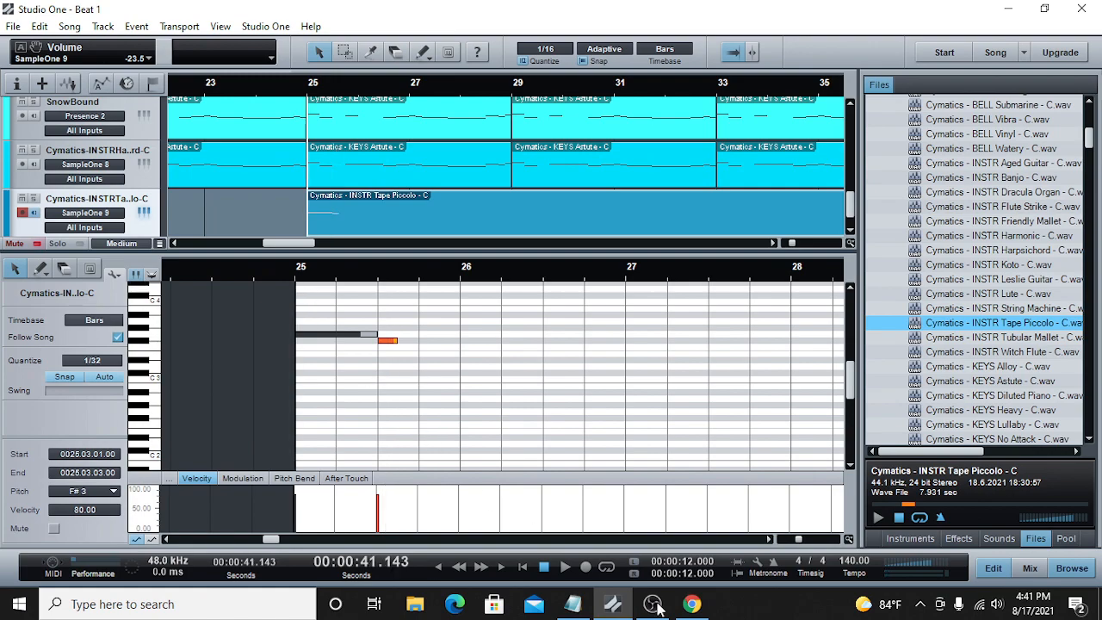
click(559, 567)
click(546, 569)
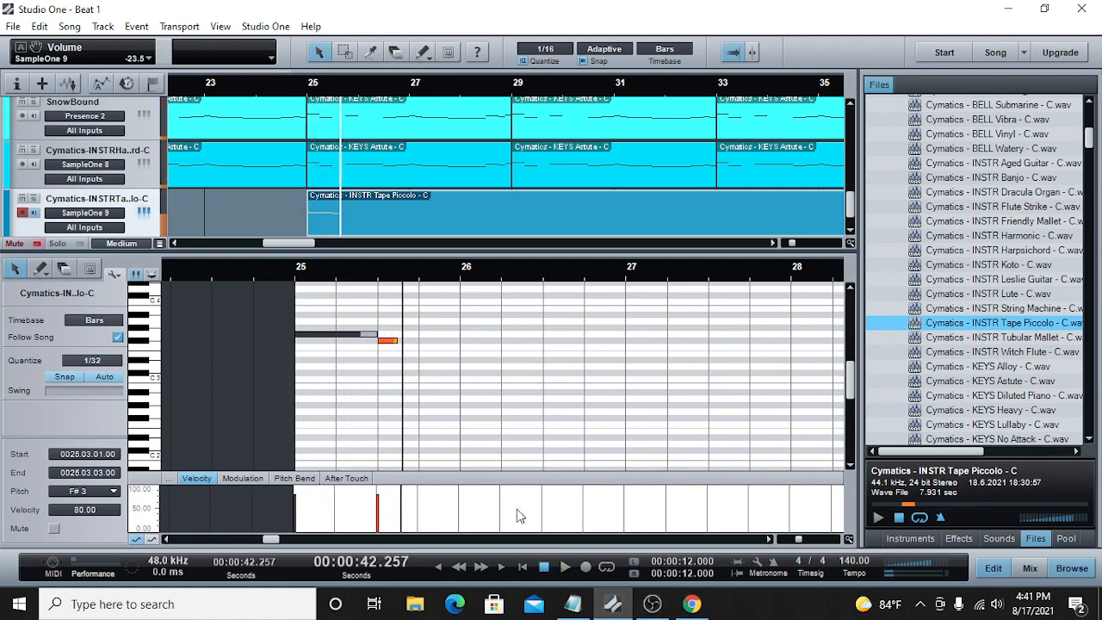
Step: Shorten the F#3 note to end at 25.03.02 and replay the phrase from bar 25
click(298, 275)
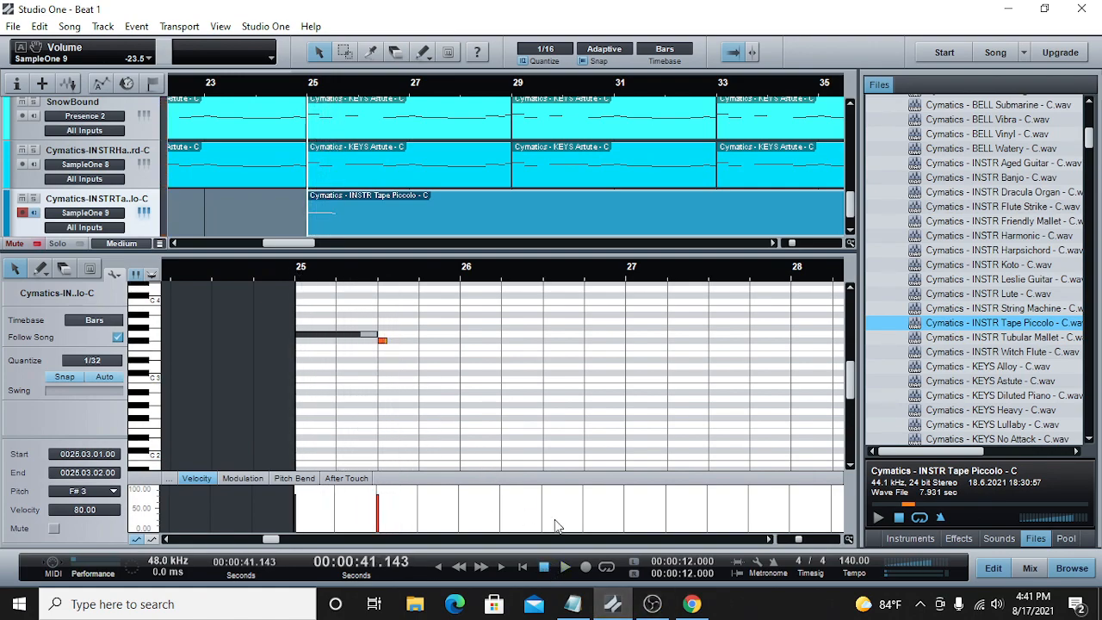
click(564, 568)
click(544, 567)
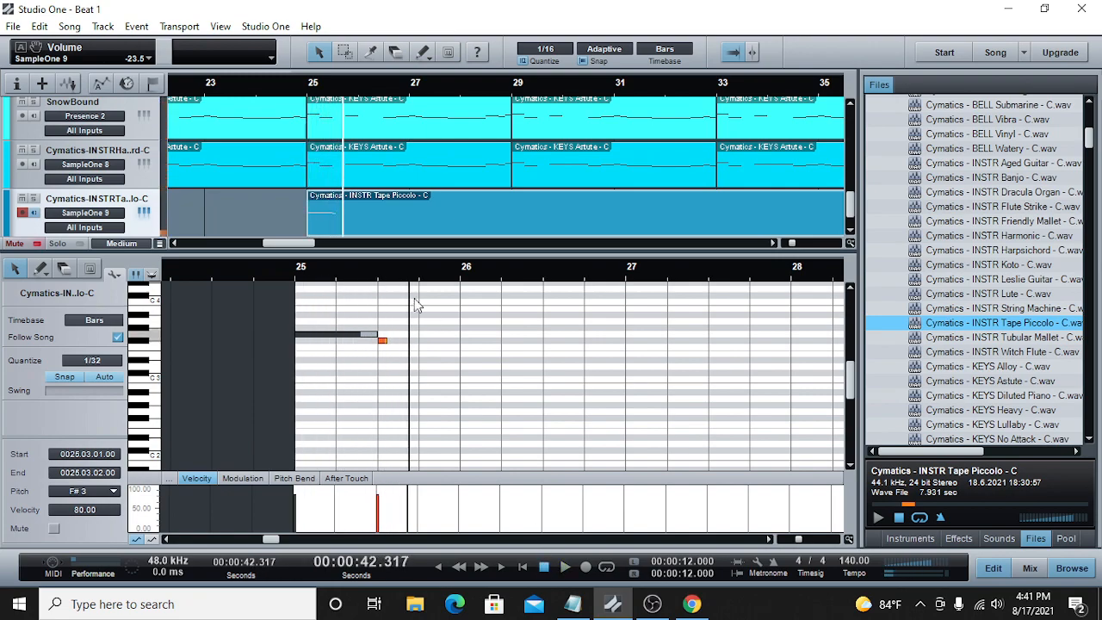
Step: Add a third note from 25.03.03 to 25.04.01 at E3, raise it to G3 and play the phrase
click(401, 356)
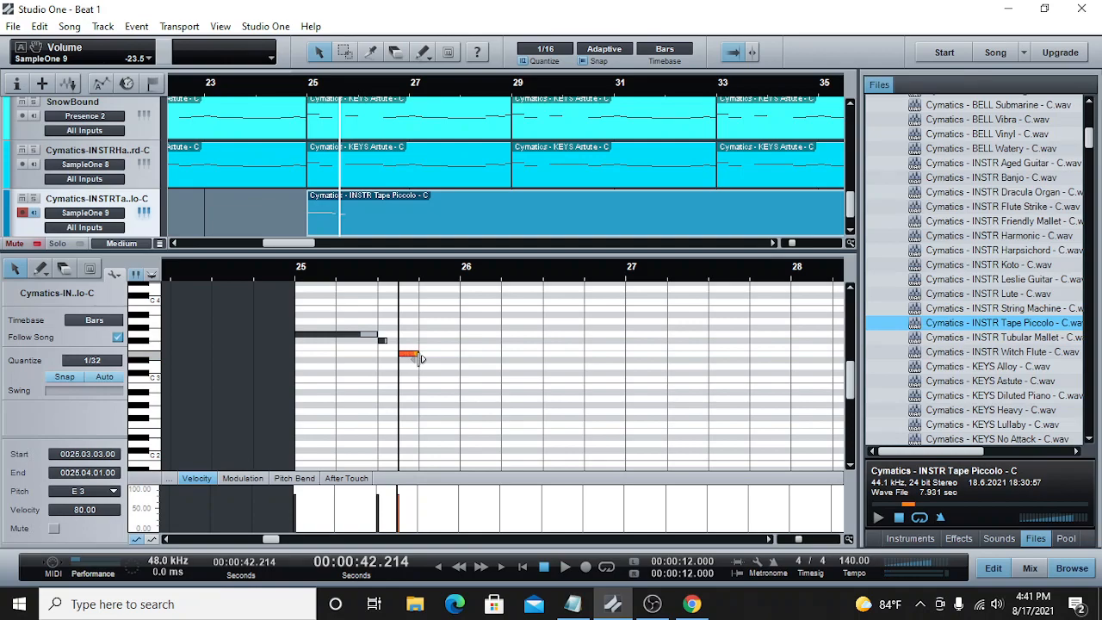
drag(413, 357, 411, 335)
click(295, 274)
click(564, 567)
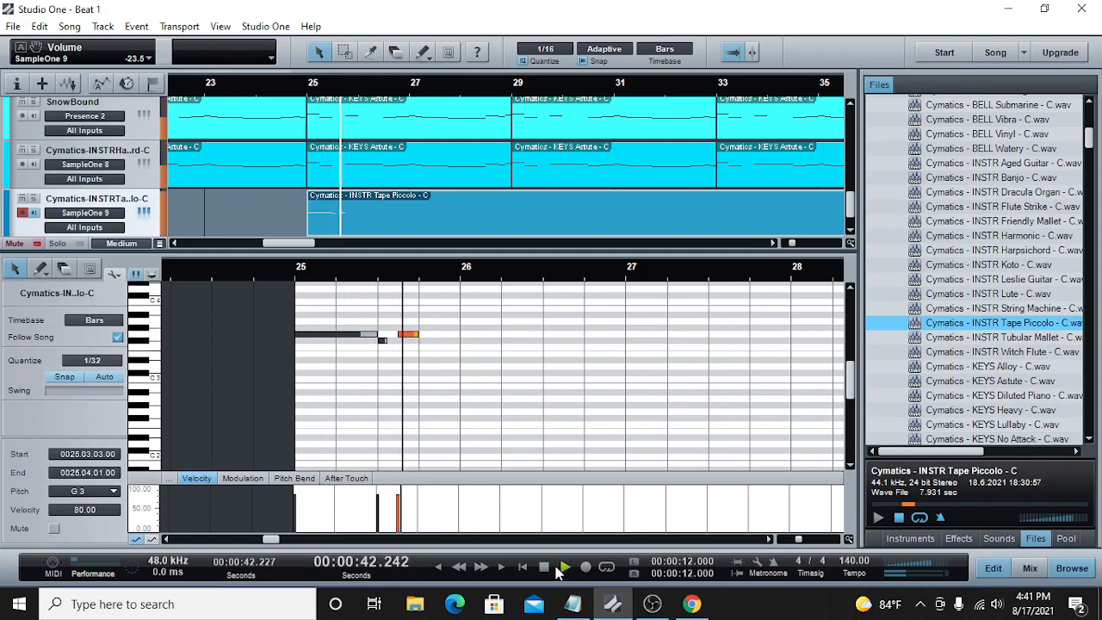
key(space)
Step: Try the third note at E3 and at F#3, playing the phrase from bar 25 each time
drag(405, 336, 406, 354)
click(295, 274)
click(564, 567)
key(space)
drag(406, 354, 406, 341)
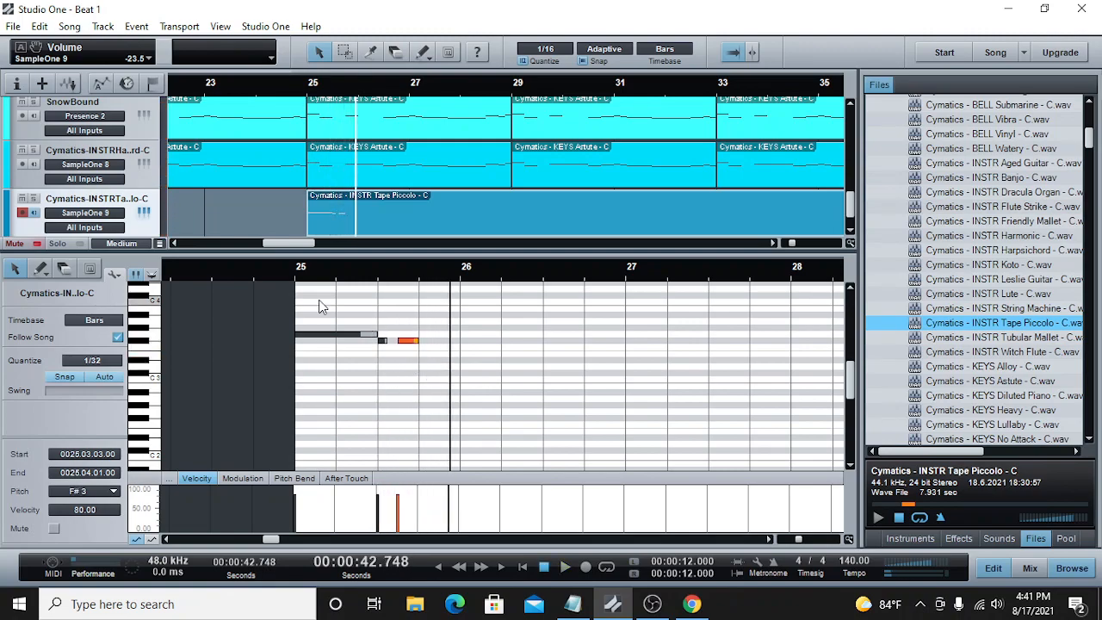
click(297, 274)
click(564, 568)
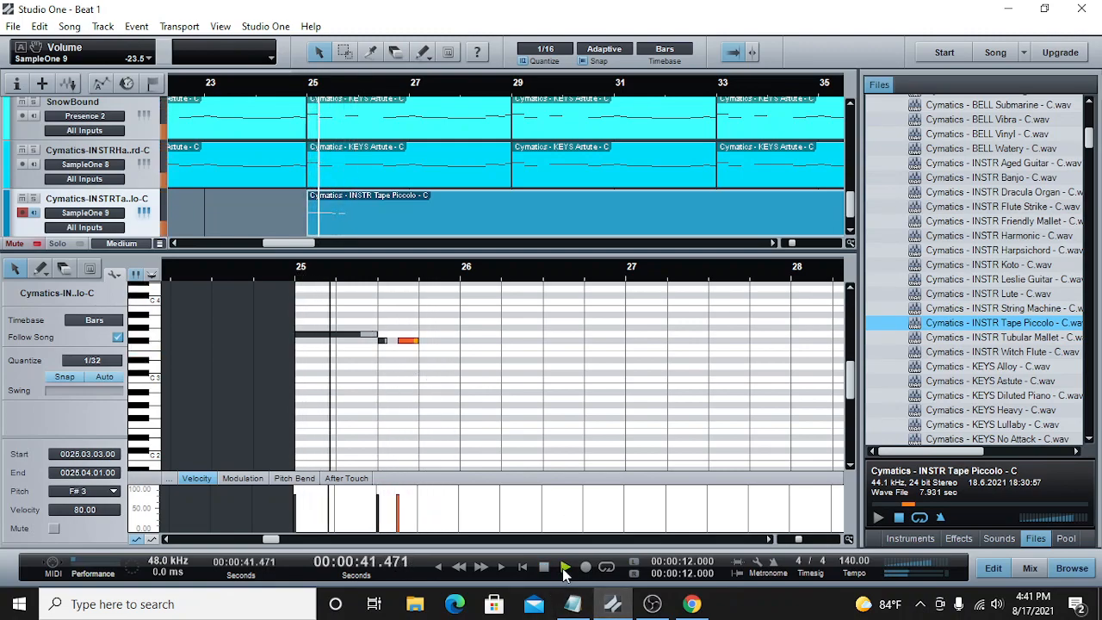
key(space)
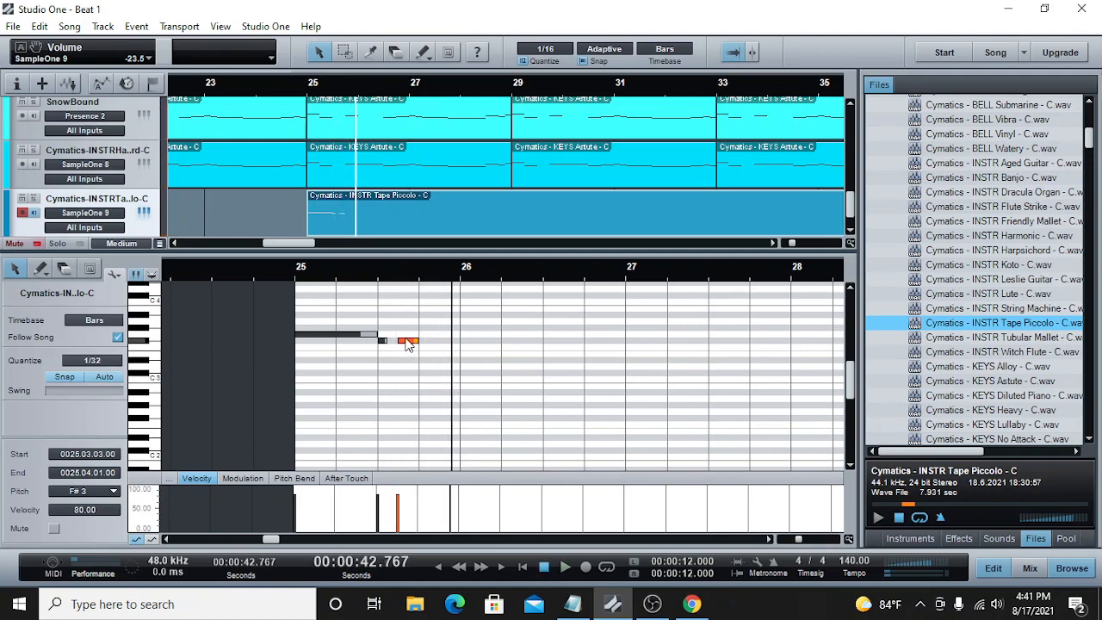
Step: Raise the third note to A3, trim its start to 25.03.03.50 and play the phrase
drag(408, 344, 411, 322)
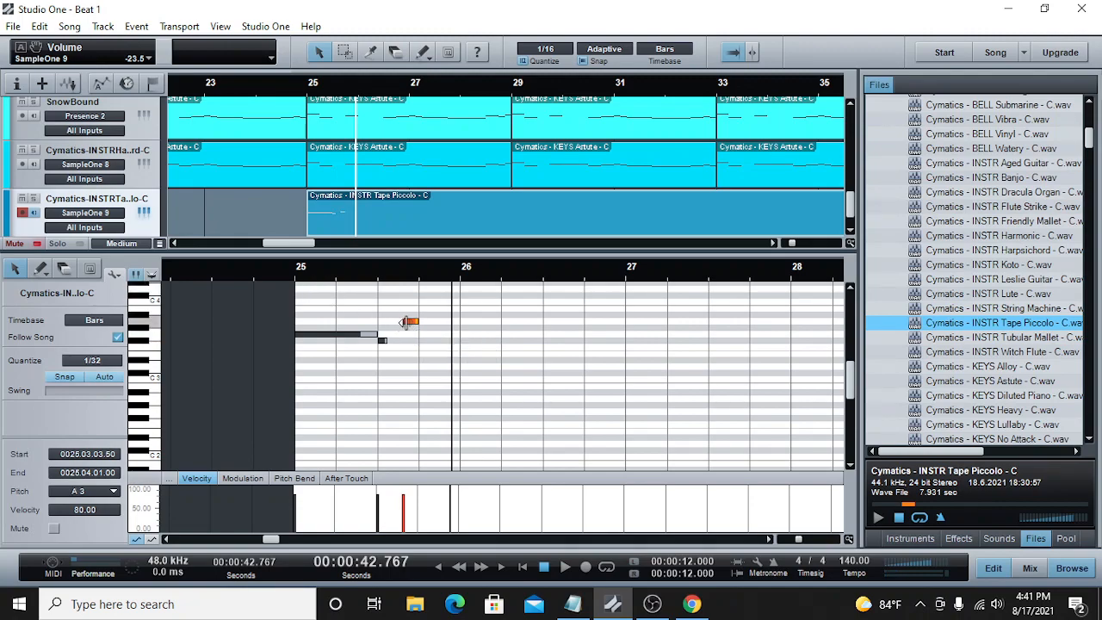
click(524, 568)
click(564, 567)
key(space)
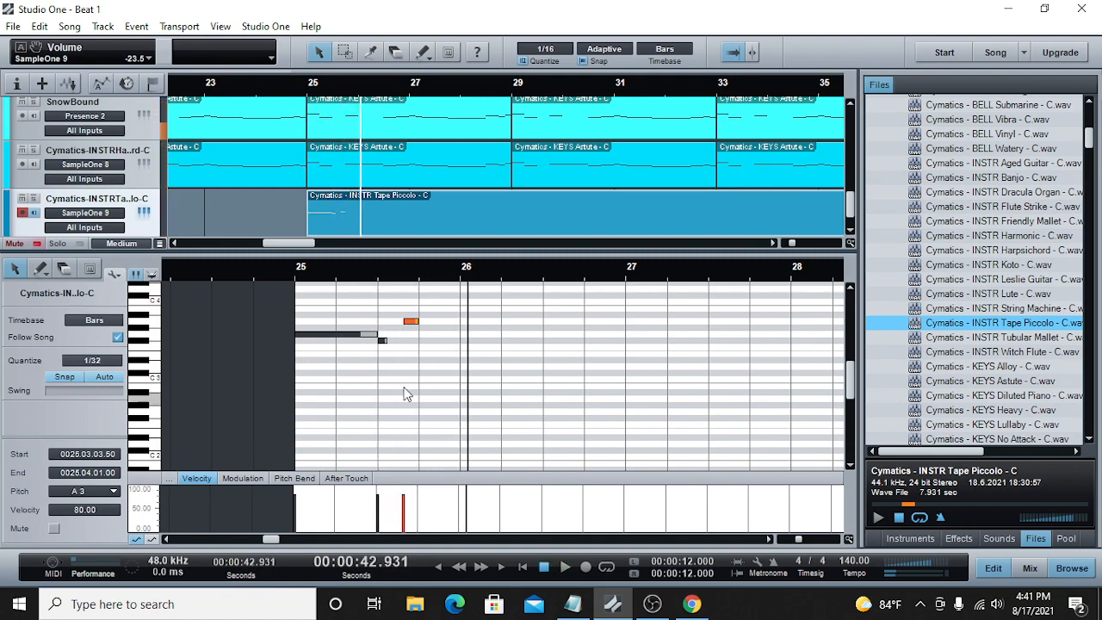
Step: Set the second note to A3 and the third to F#3, and return the playback cursor to bar 25
drag(382, 340, 411, 341)
click(297, 280)
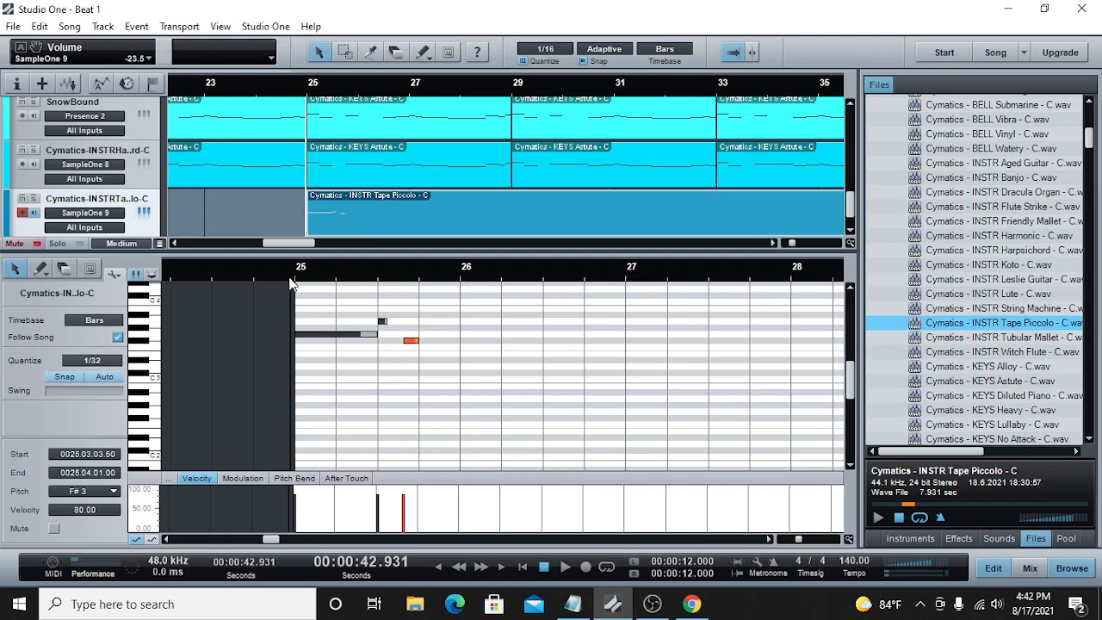
Step: Extend the third note's start back to 25.03.03.00 and play the phrase from bar 25
click(565, 567)
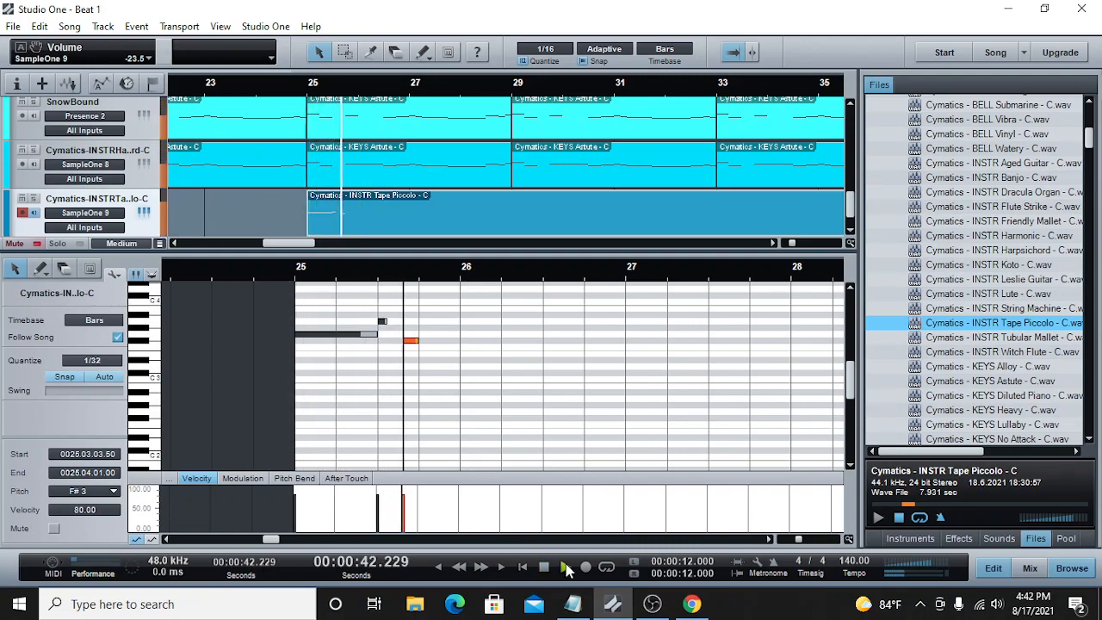
key(space)
click(399, 274)
click(298, 281)
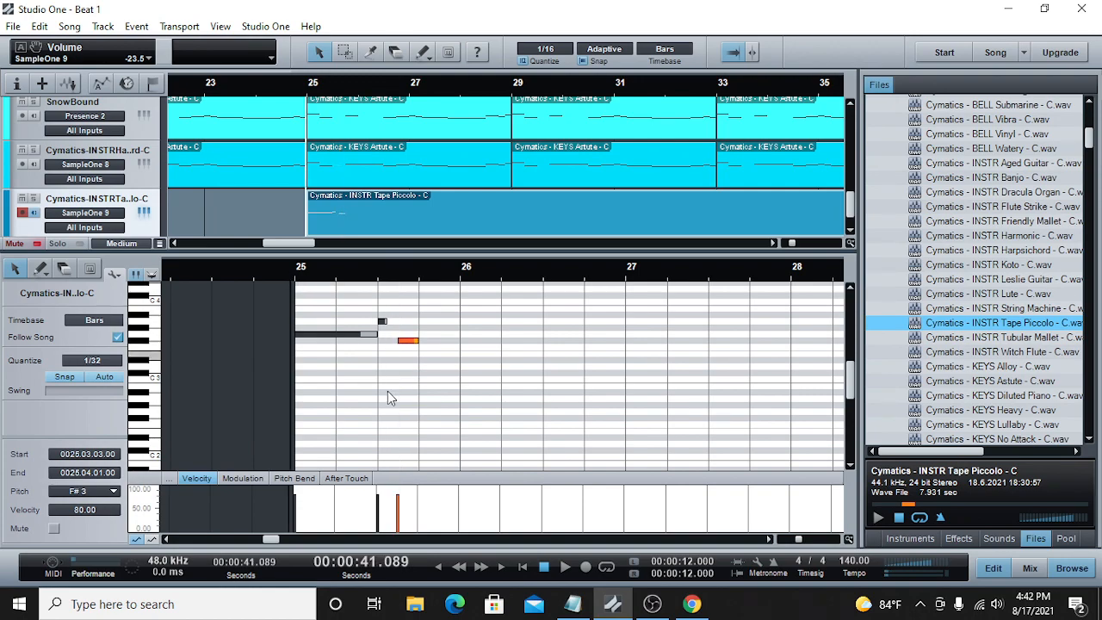
click(565, 567)
click(565, 567)
Step: Add a fourth note at G3 from 25.04.01 to 26.01.01 and play the phrase from bar 25
double_click(423, 333)
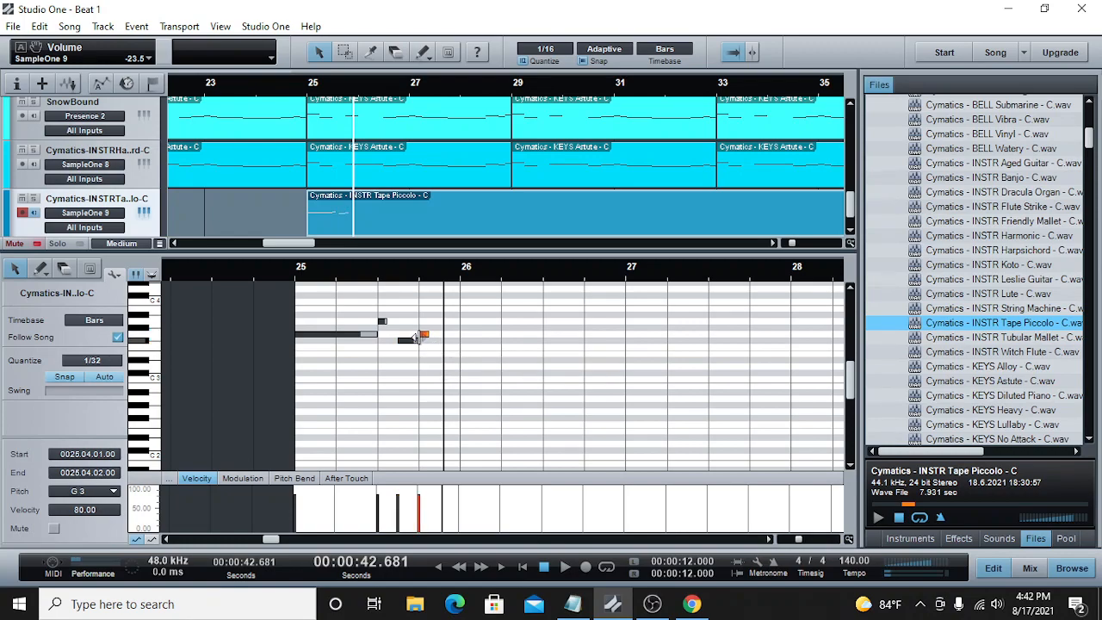
drag(458, 342, 461, 342)
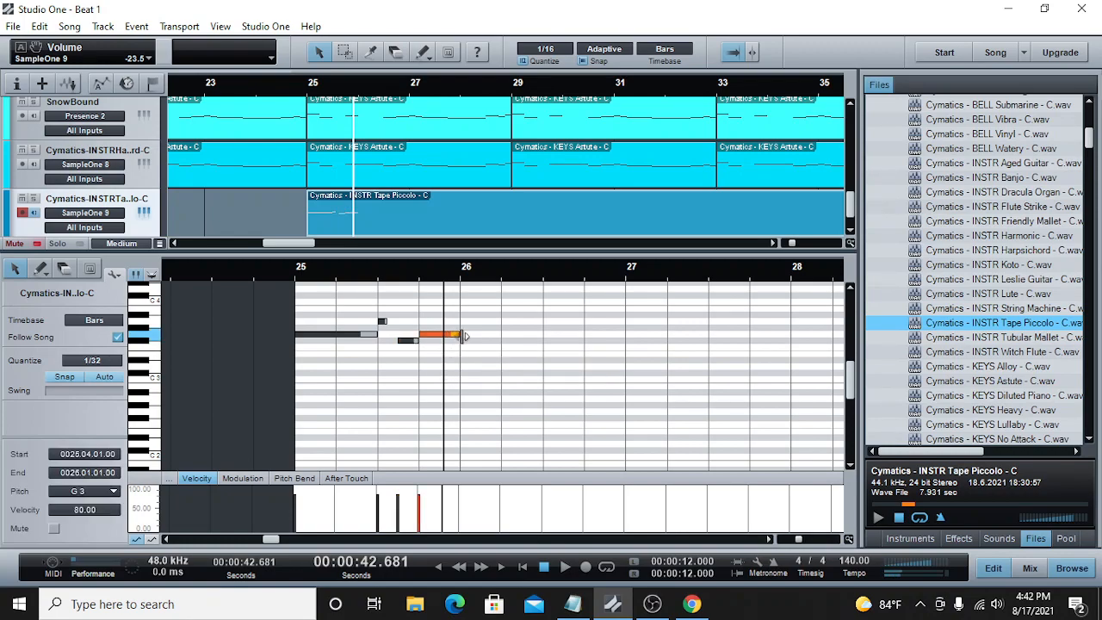
click(297, 277)
click(565, 568)
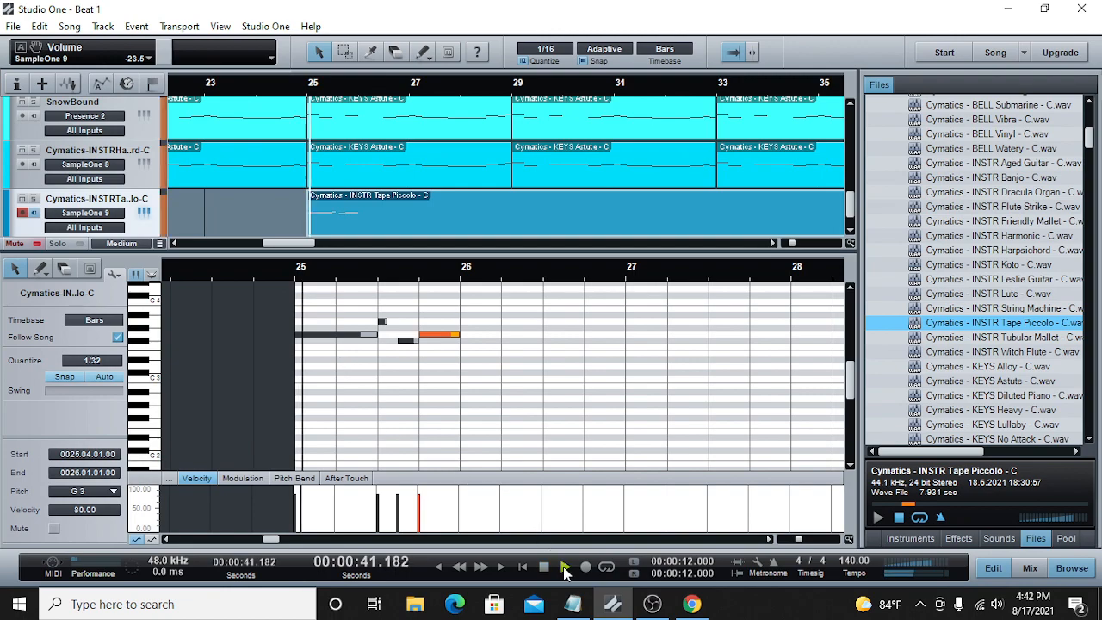
key(space)
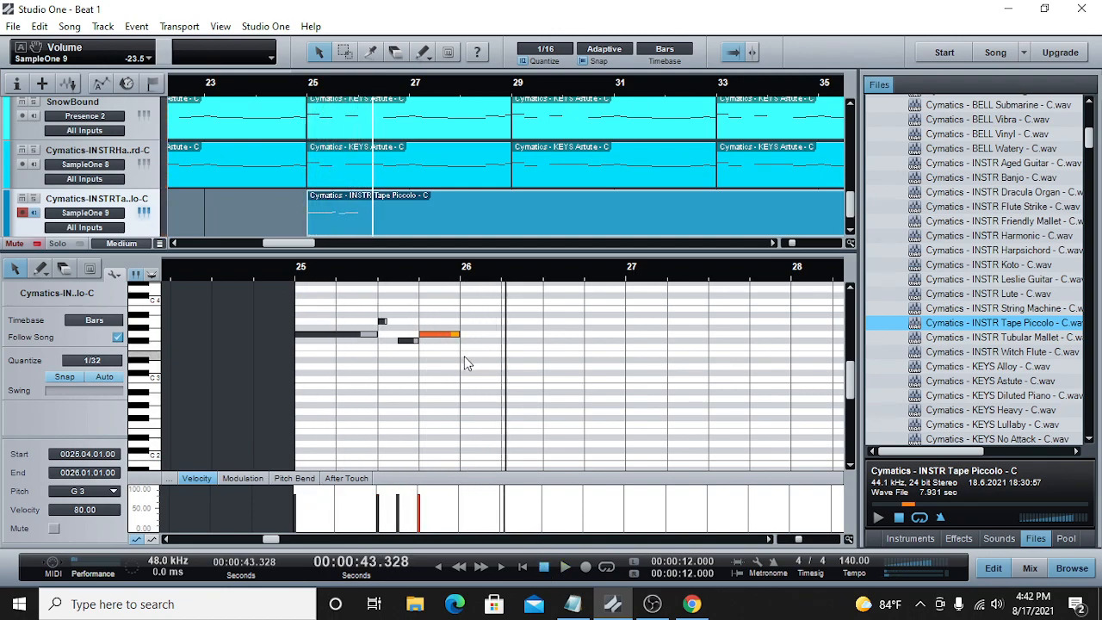
Step: Add a fifth note at E3 from 26.01.01 to 26.02.01 and play the phrase from bar 25
click(464, 356)
drag(466, 357, 500, 360)
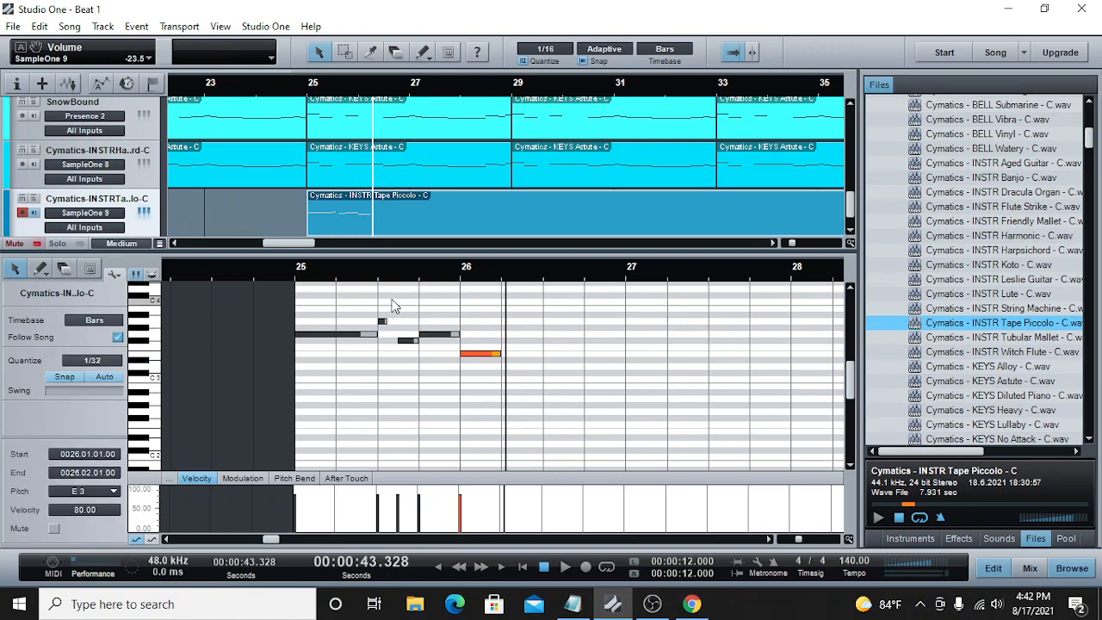
click(293, 277)
click(565, 567)
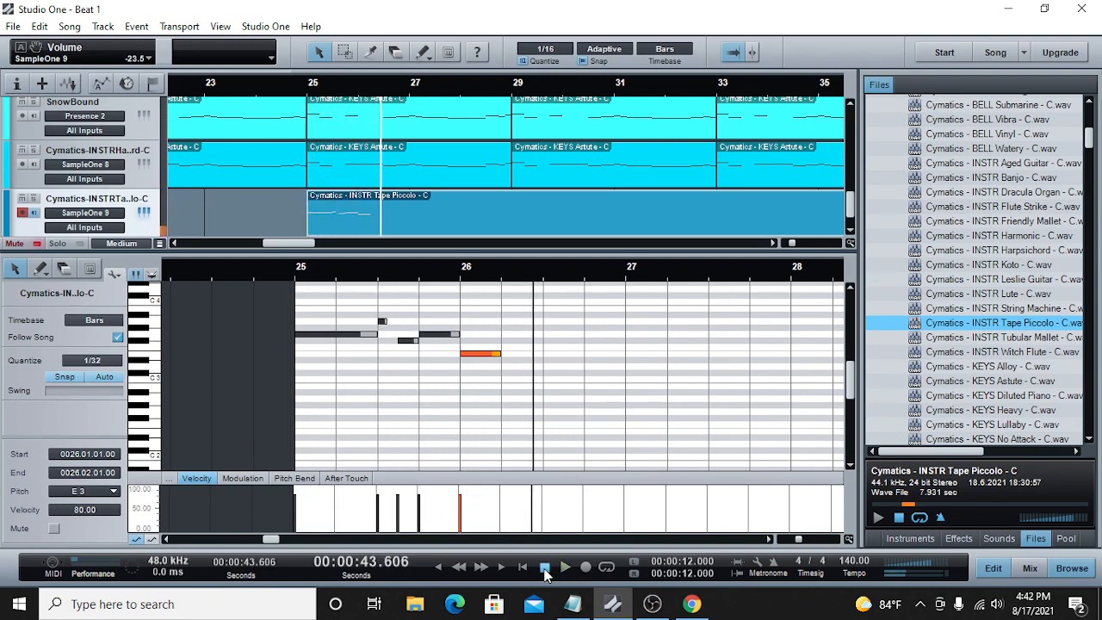
click(543, 566)
Step: Try the fourth note ending and the E3 note starting at 26.01.03.00, and play the phrase from bar 25
drag(463, 353, 483, 351)
click(462, 334)
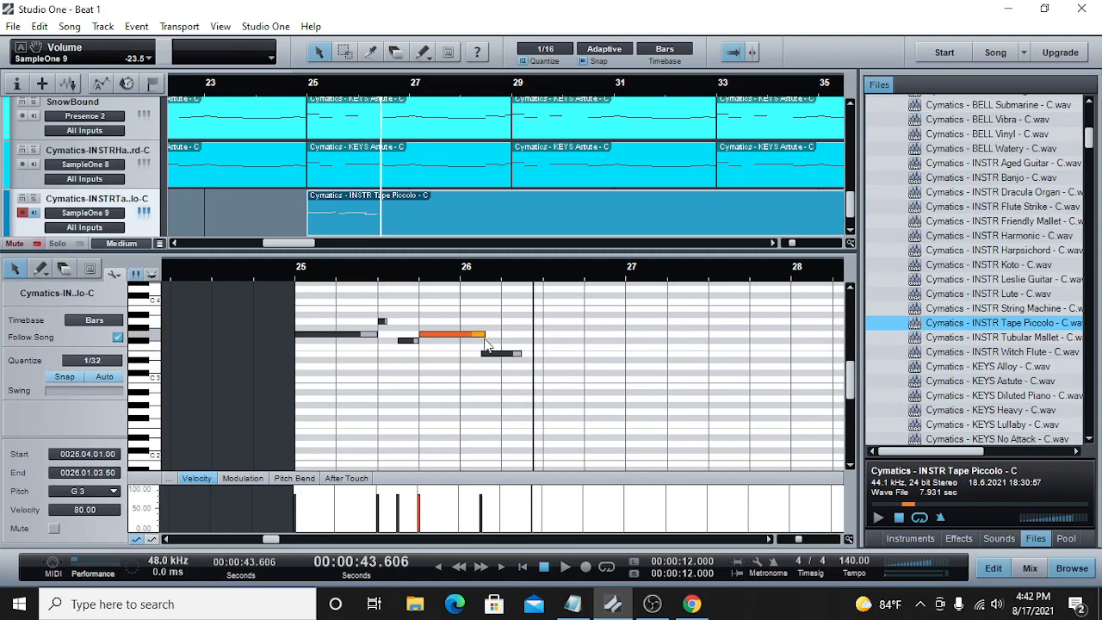
drag(498, 354, 503, 354)
click(481, 274)
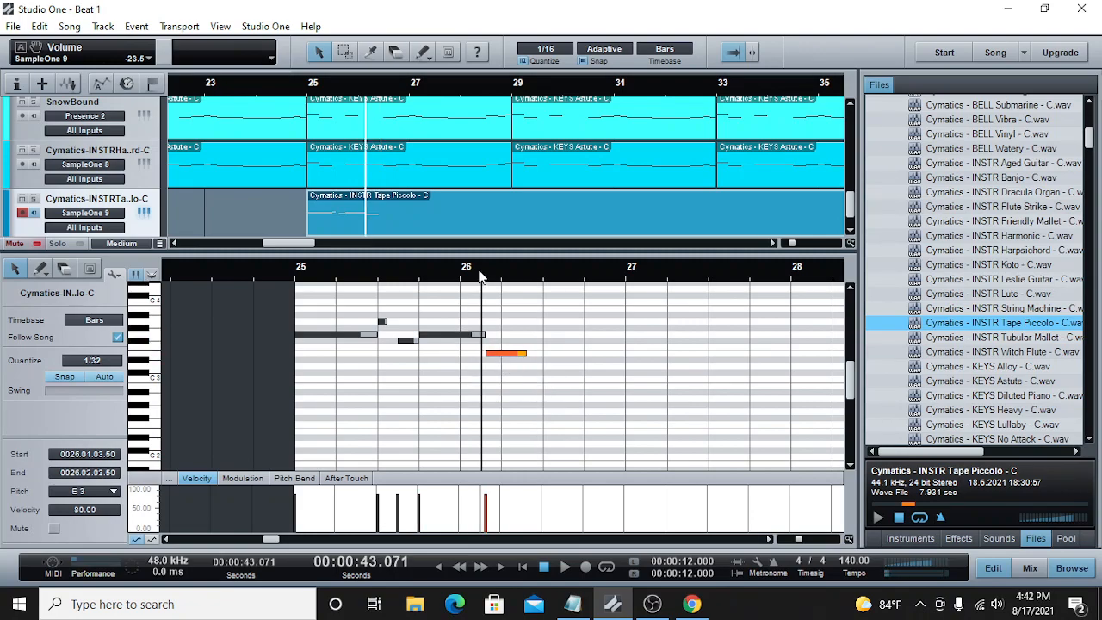
click(482, 335)
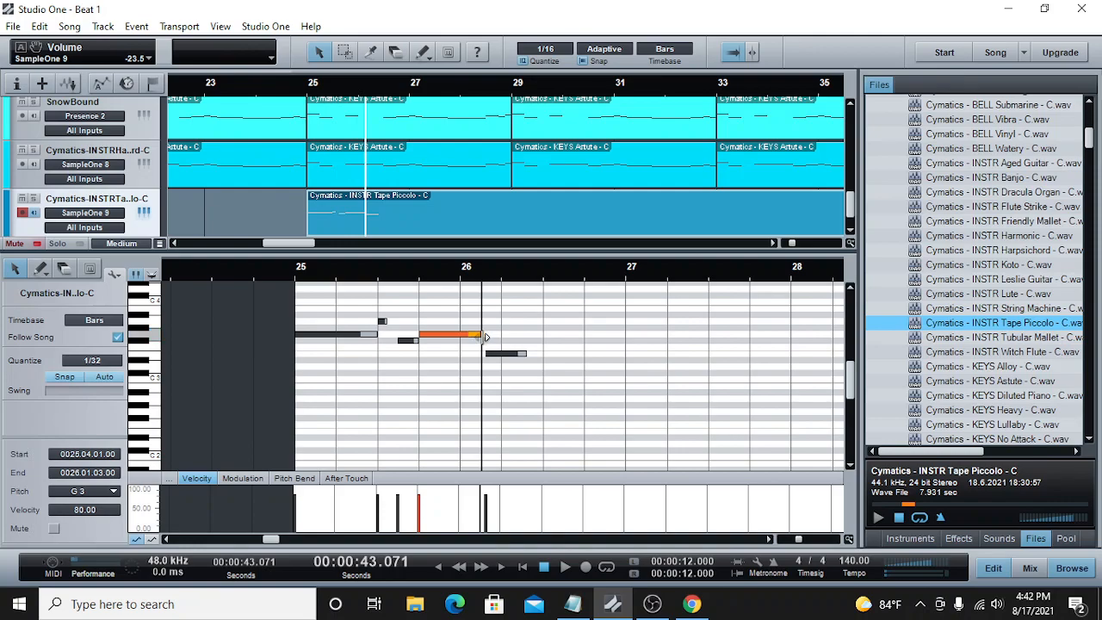
click(489, 353)
click(296, 274)
click(564, 568)
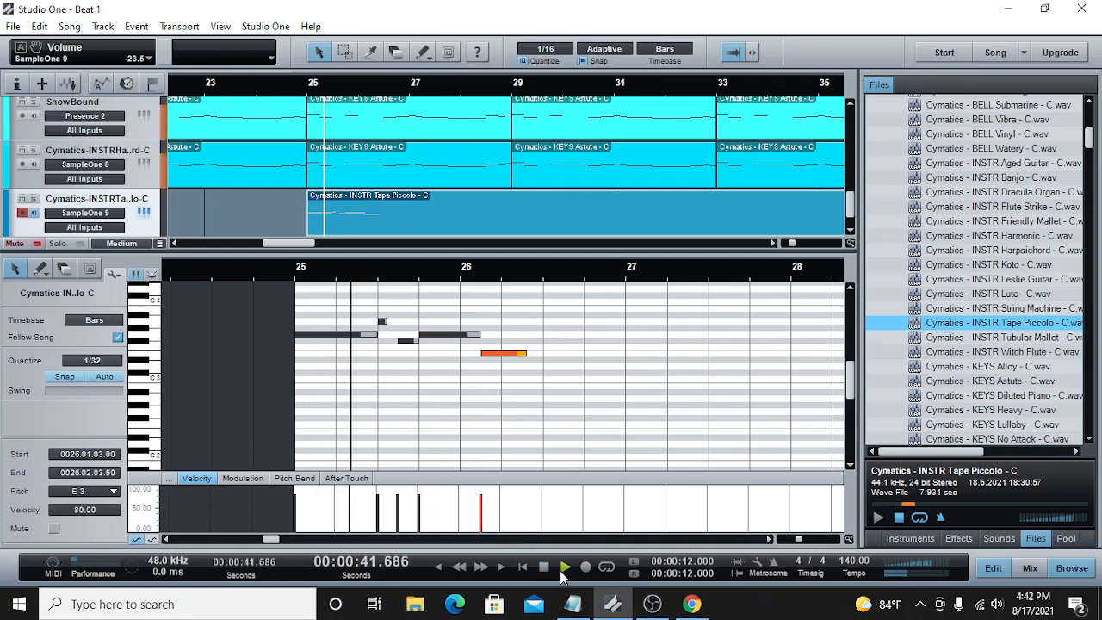
click(544, 567)
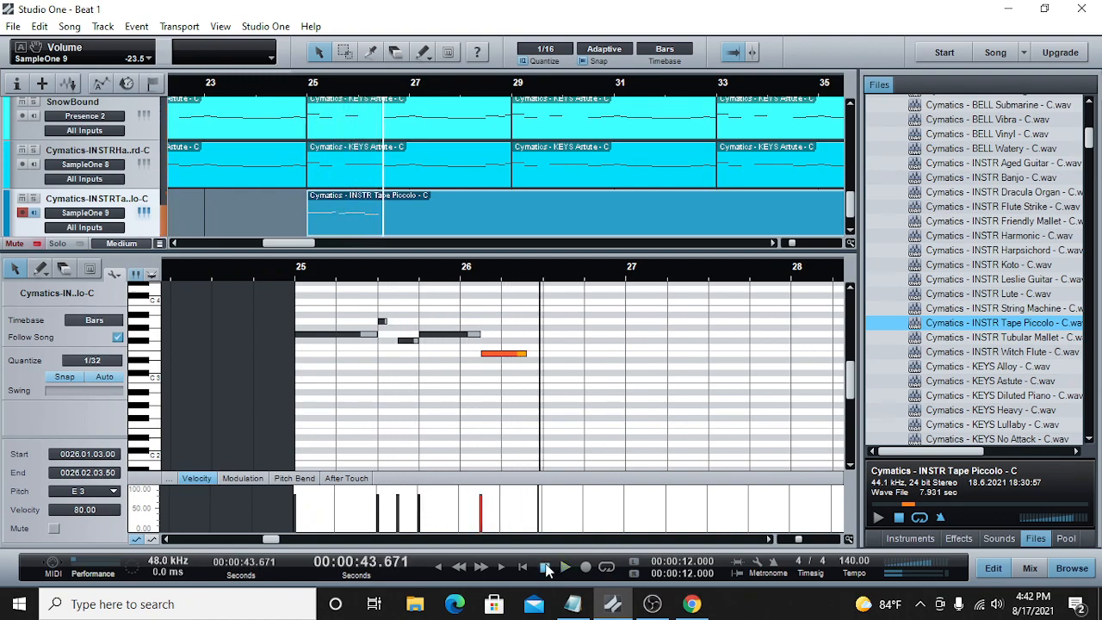
Step: Move the E3 note to start at 26.02.01, extend the preceding G3 note to meet it, and play the phrase
drag(521, 360, 542, 360)
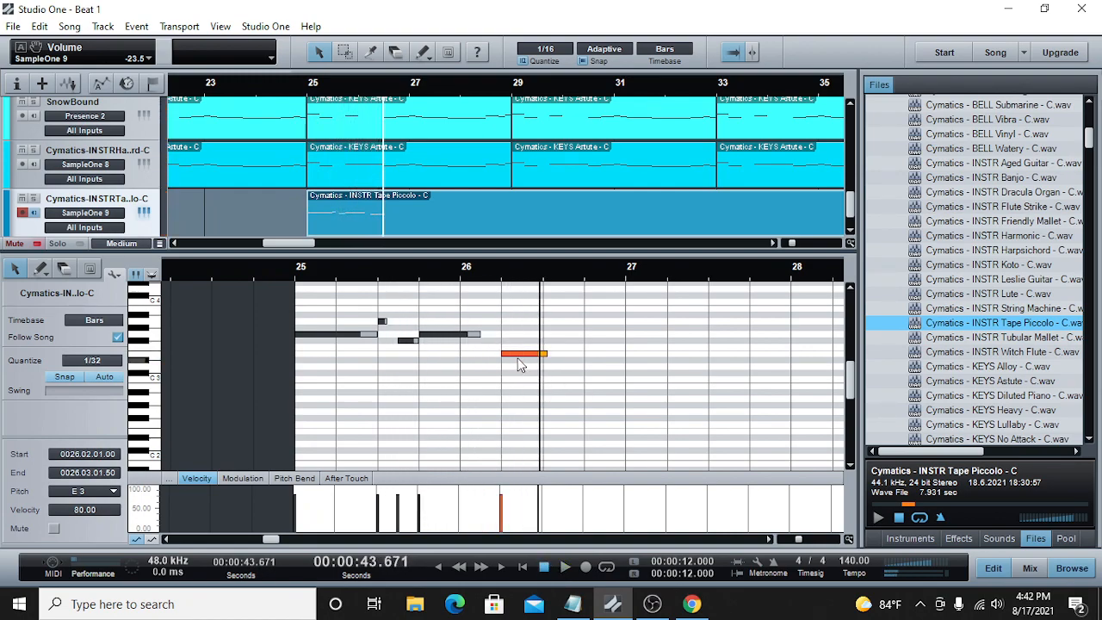
drag(480, 335, 508, 340)
click(296, 278)
click(564, 567)
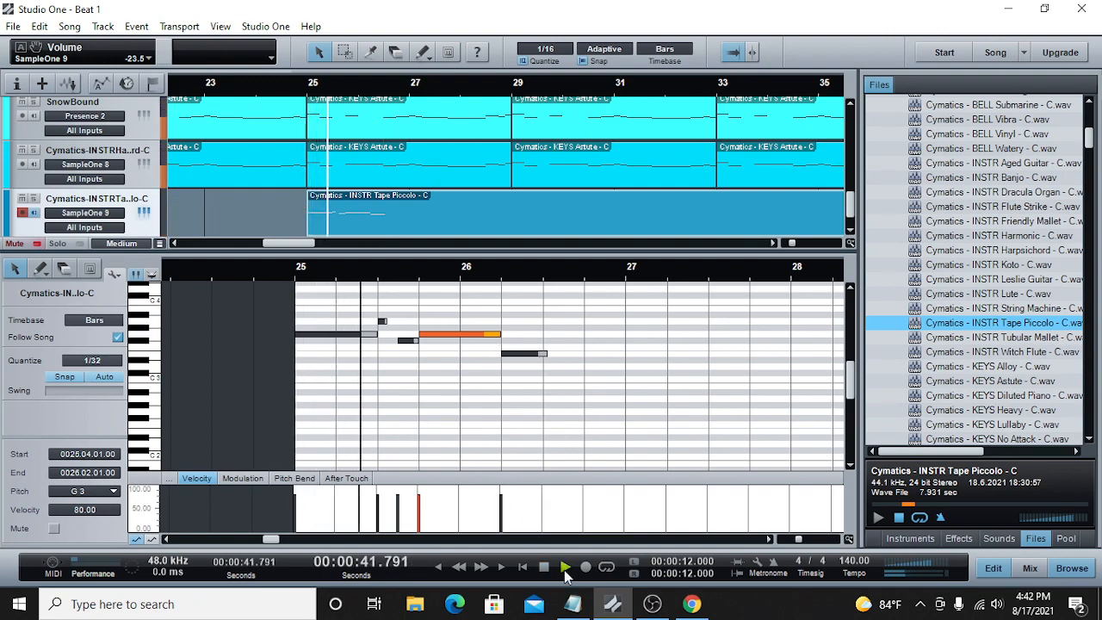
key(space)
Step: Set the E3 note's end to 26.03.01 and play the phrase from bar 25
click(543, 354)
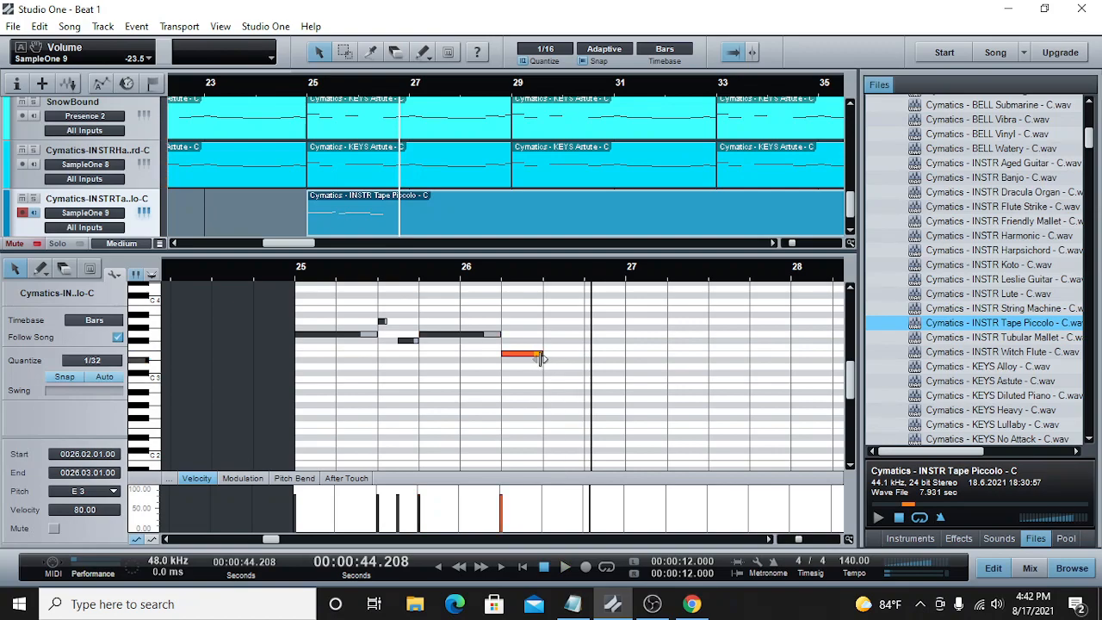
click(296, 272)
click(565, 570)
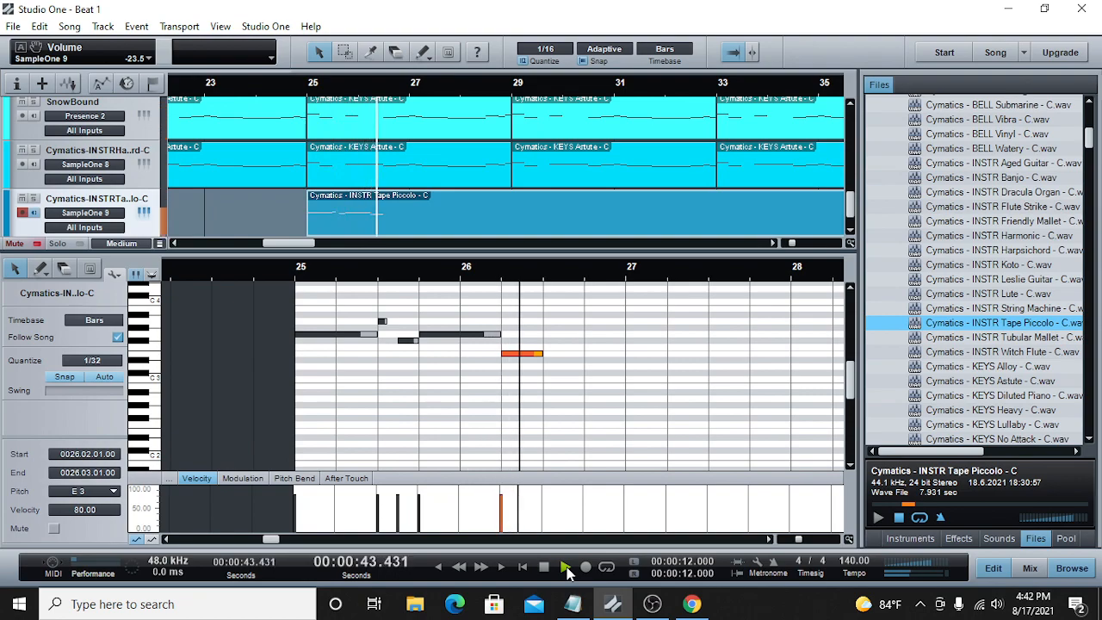
click(565, 570)
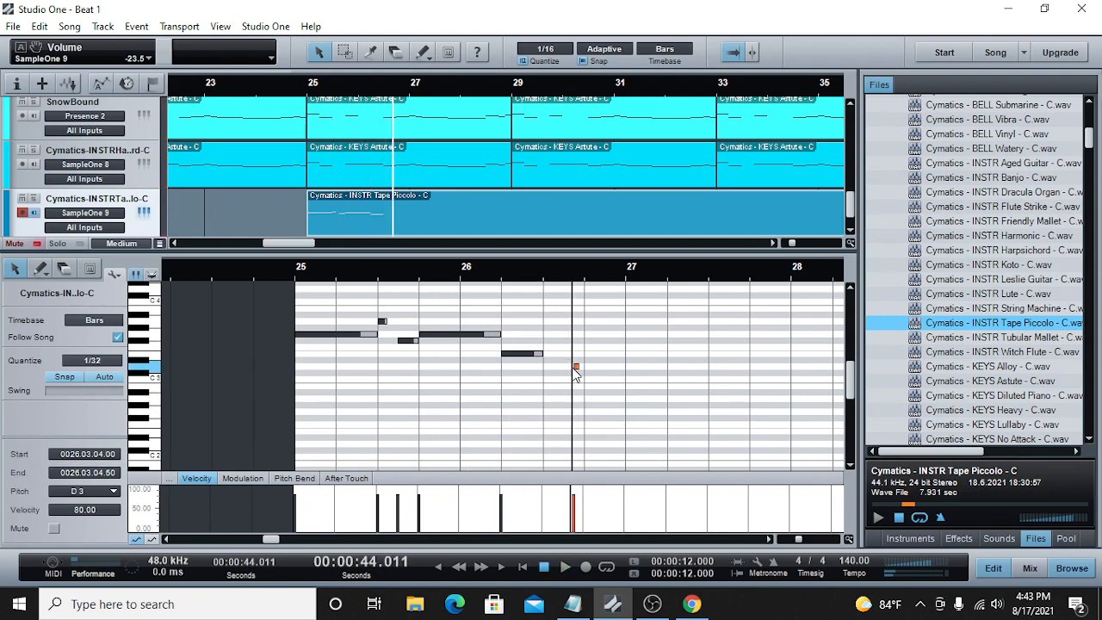
Step: Add a D3 note from 26.03.03 to 26.04.01, followed by a G3 note ending at 27.02.01
click(566, 278)
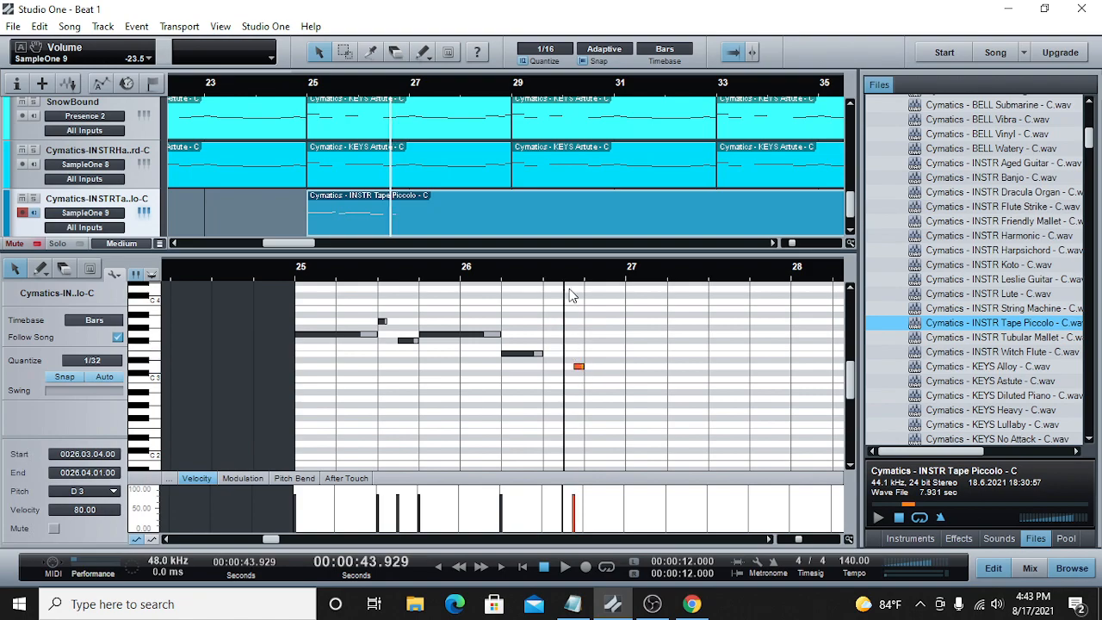
click(588, 335)
click(589, 334)
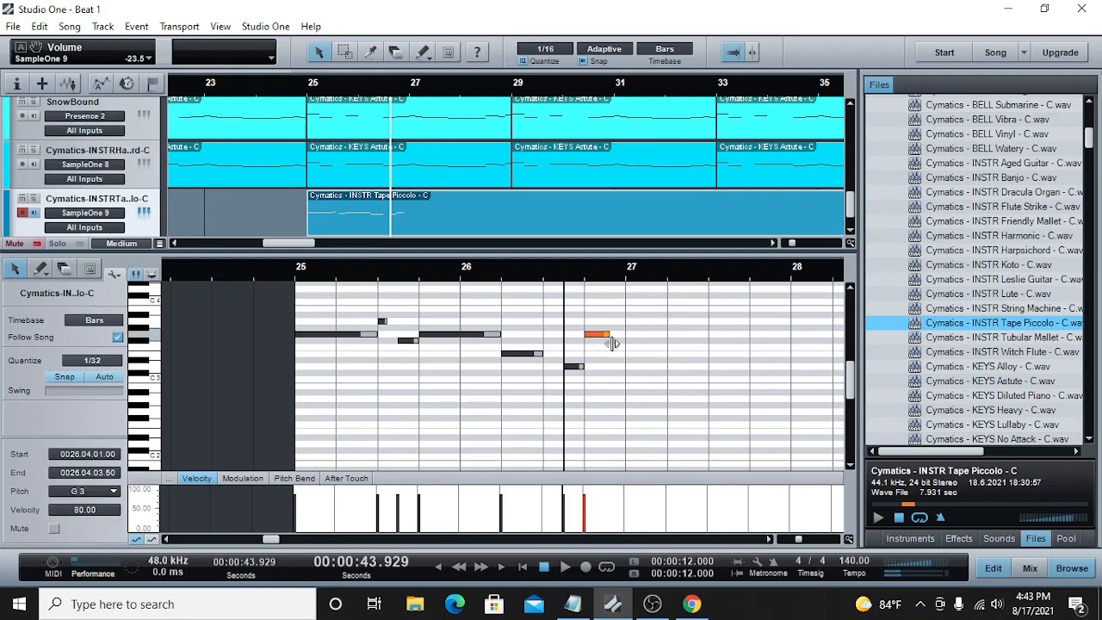
click(670, 334)
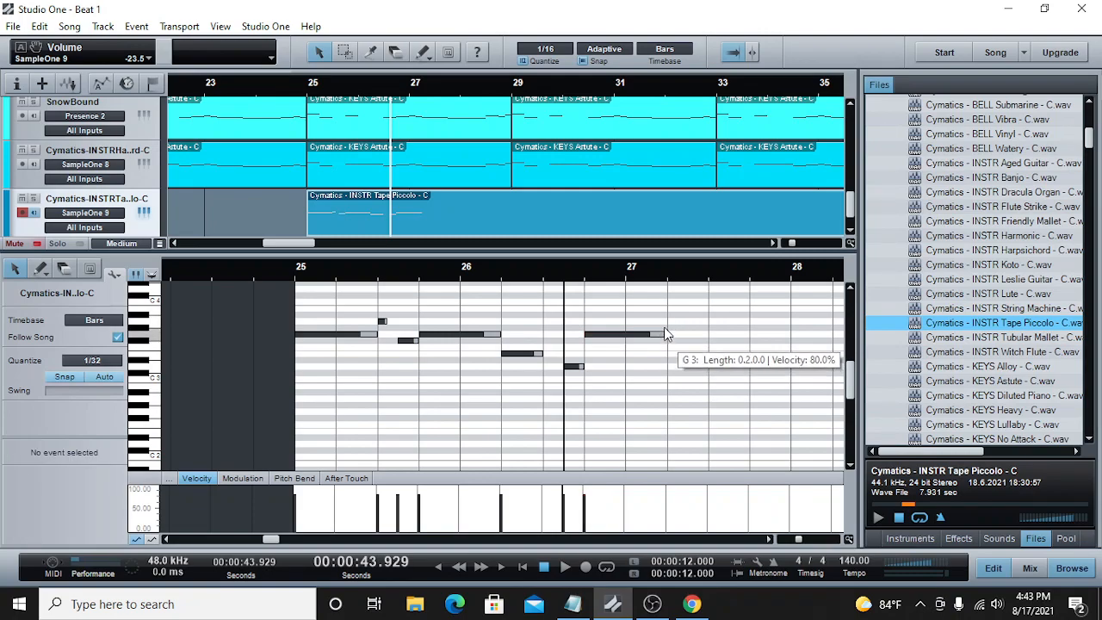
Step: Add an A3 note from 27.02.01 to 27.02.02 and an E3 note from 27.02.03 to 27.03.01, and play the melody from bar 25
click(668, 321)
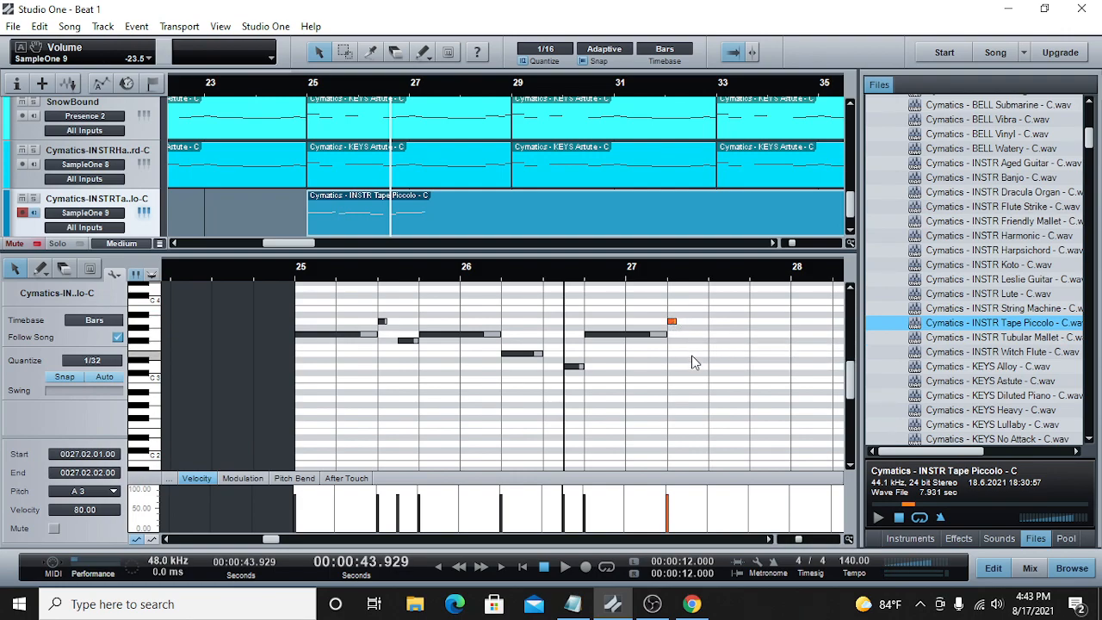
click(688, 277)
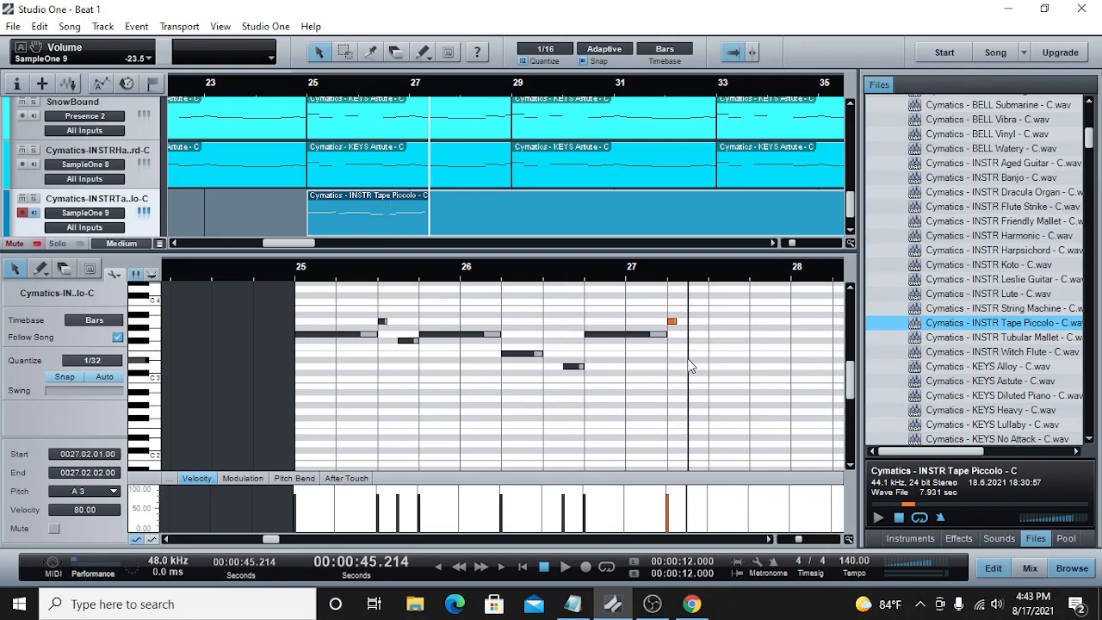
click(690, 354)
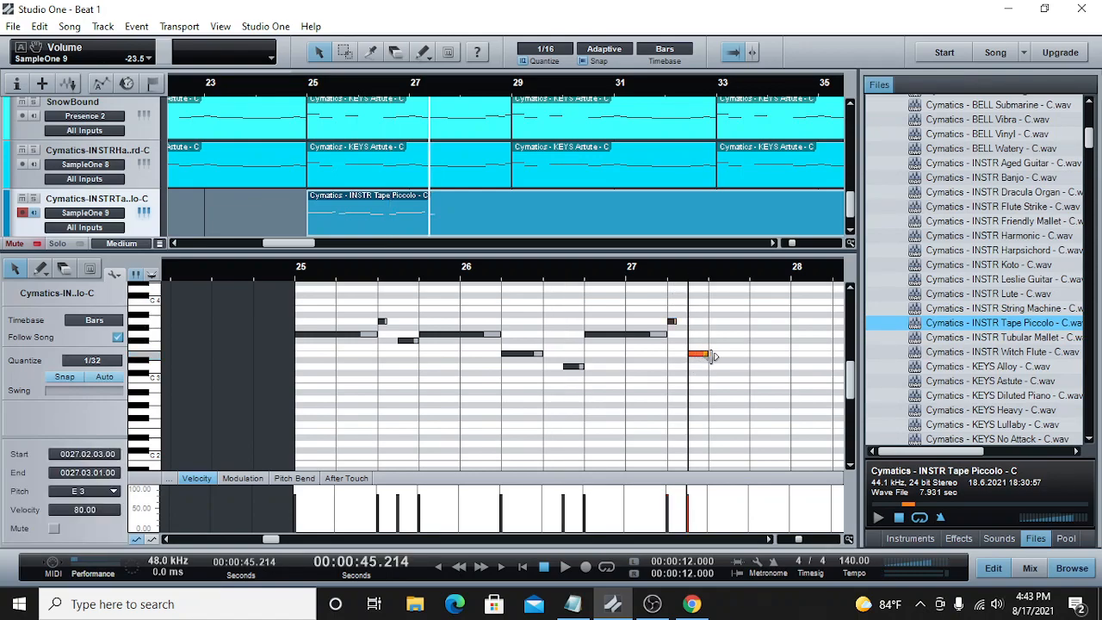
click(296, 278)
click(565, 567)
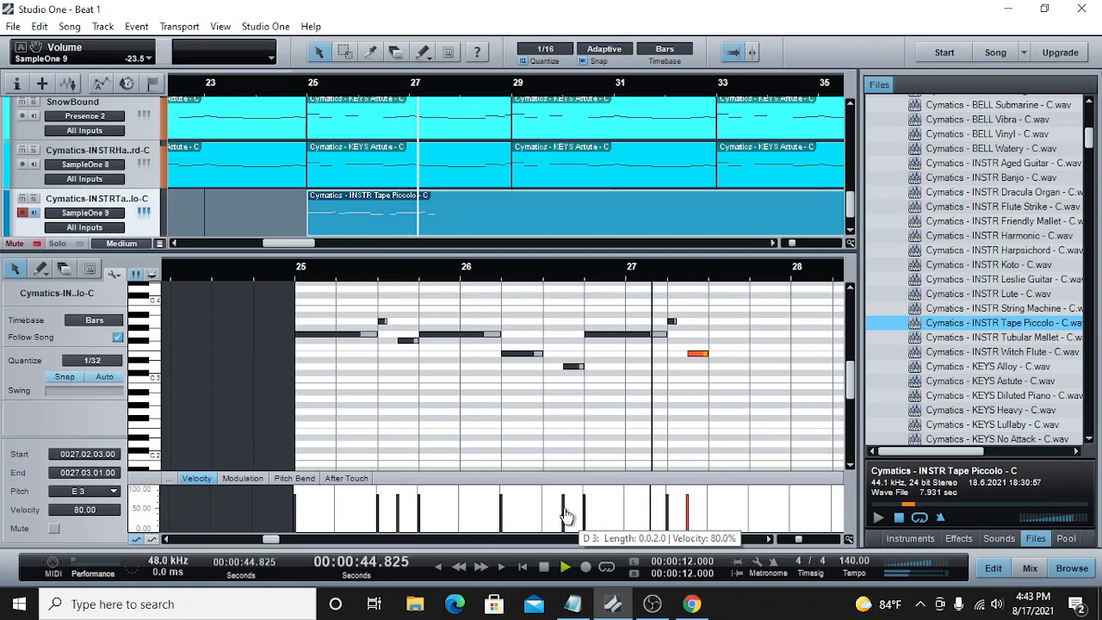
click(544, 566)
click(297, 273)
click(563, 570)
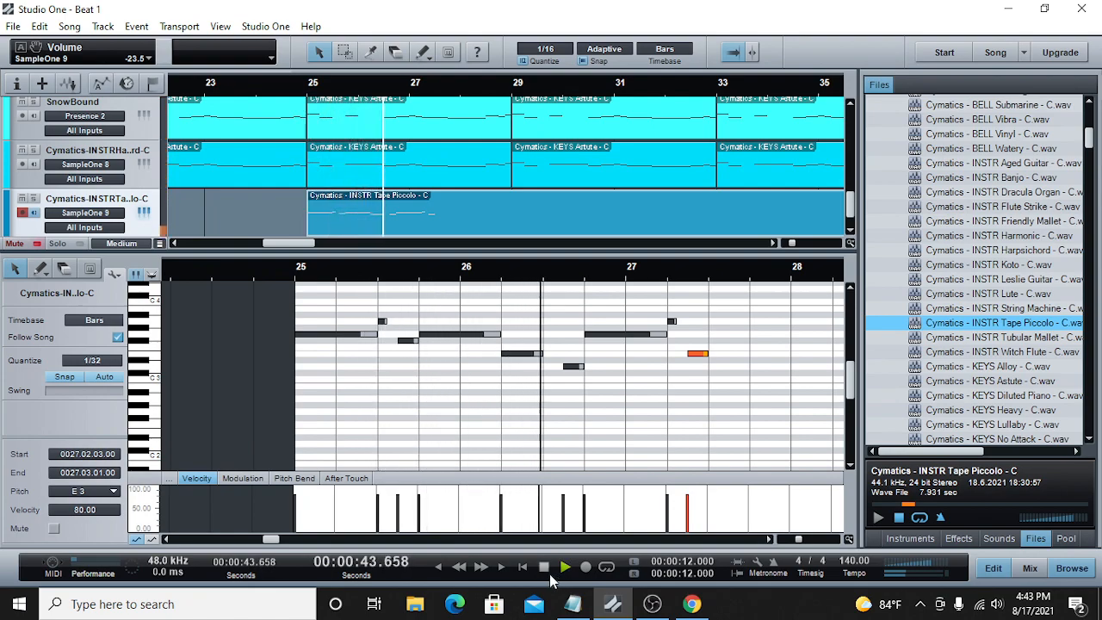
Step: Trim the last G3 note's start to 27.01.01, move the D3 note to 26.04.03, and play from bar 25
drag(600, 336, 649, 339)
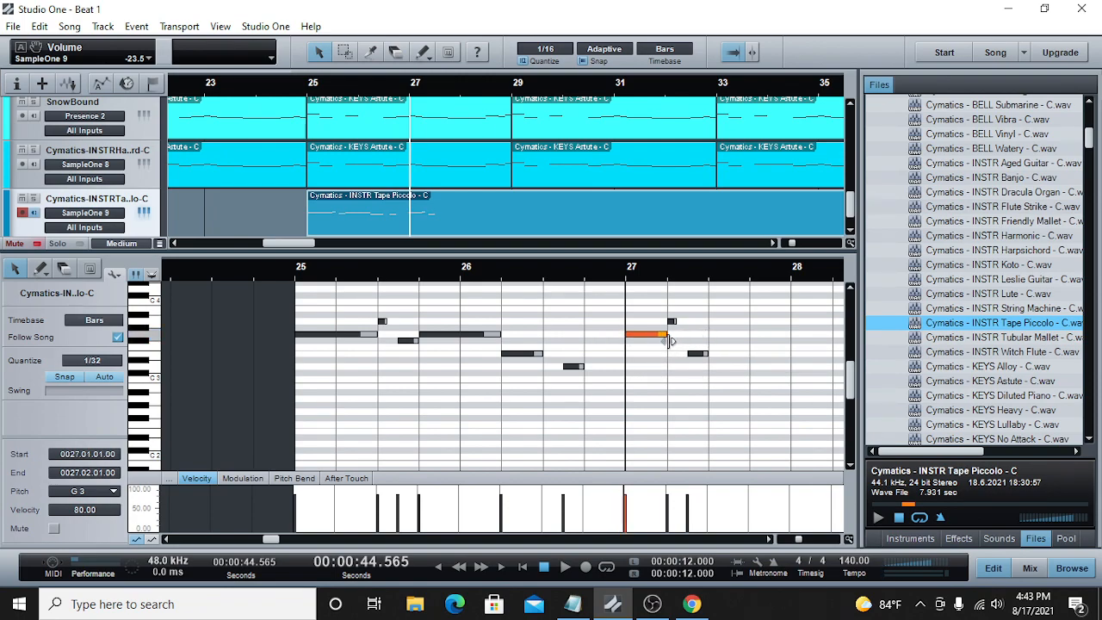
click(291, 275)
click(565, 567)
drag(572, 366, 613, 372)
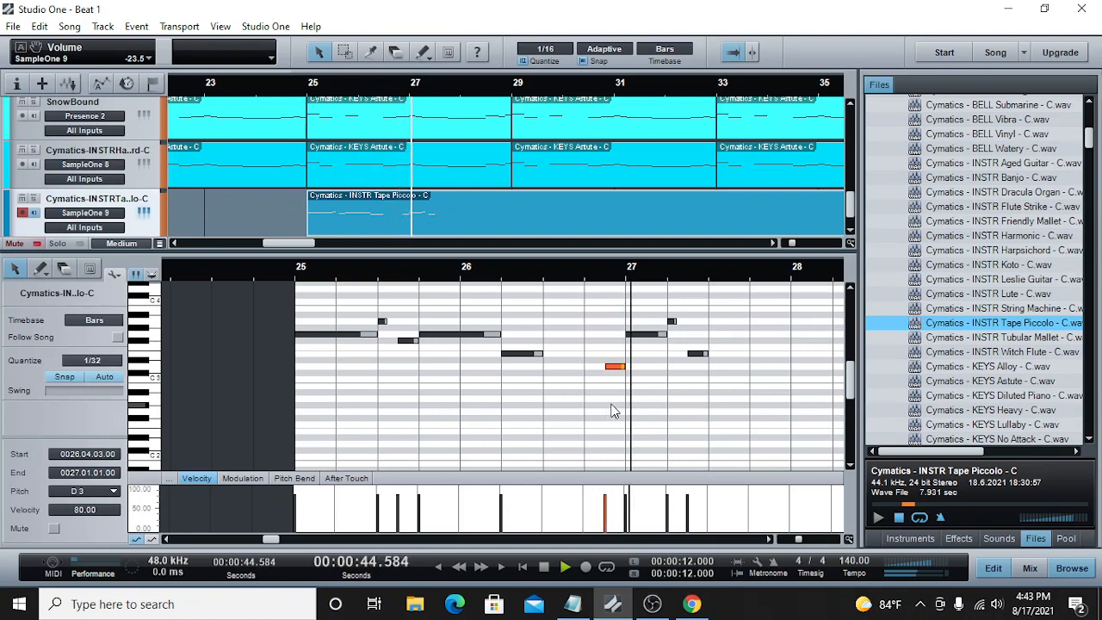
click(294, 276)
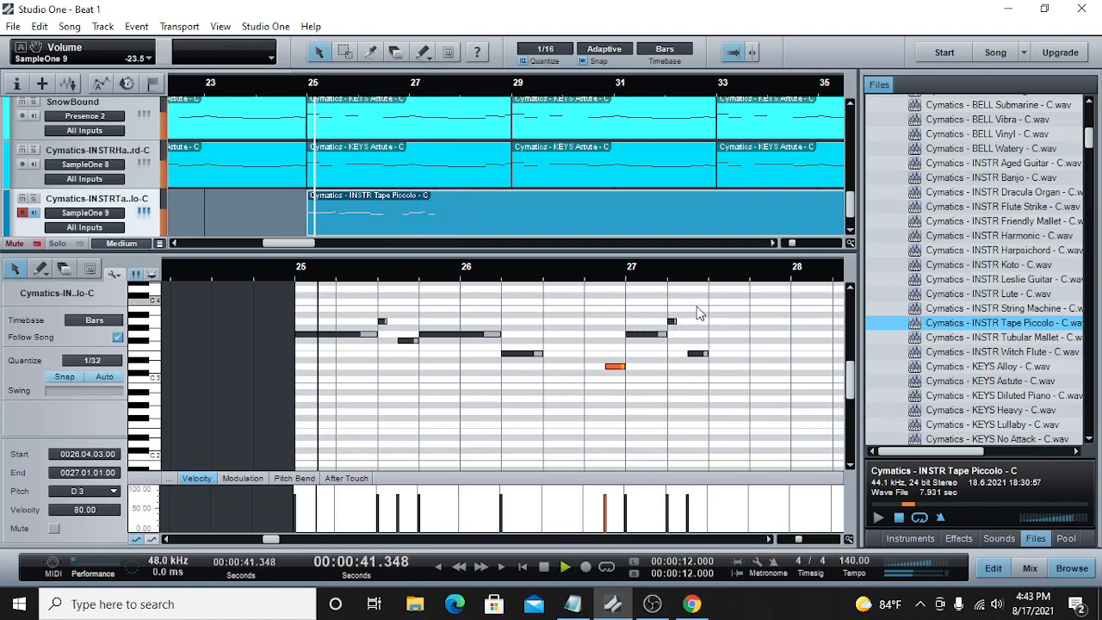
Step: Move the last A3 and E3 notes one beat later, extend the G3 note before them to 27.03.01, and play from bar 25
drag(743, 314, 664, 372)
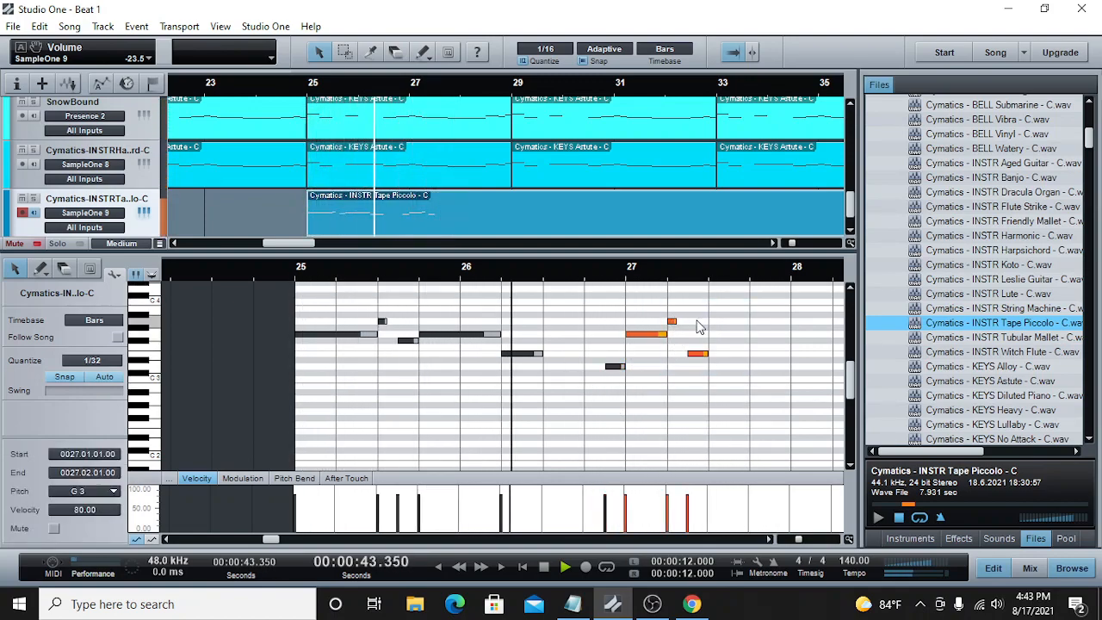
drag(754, 298, 668, 415)
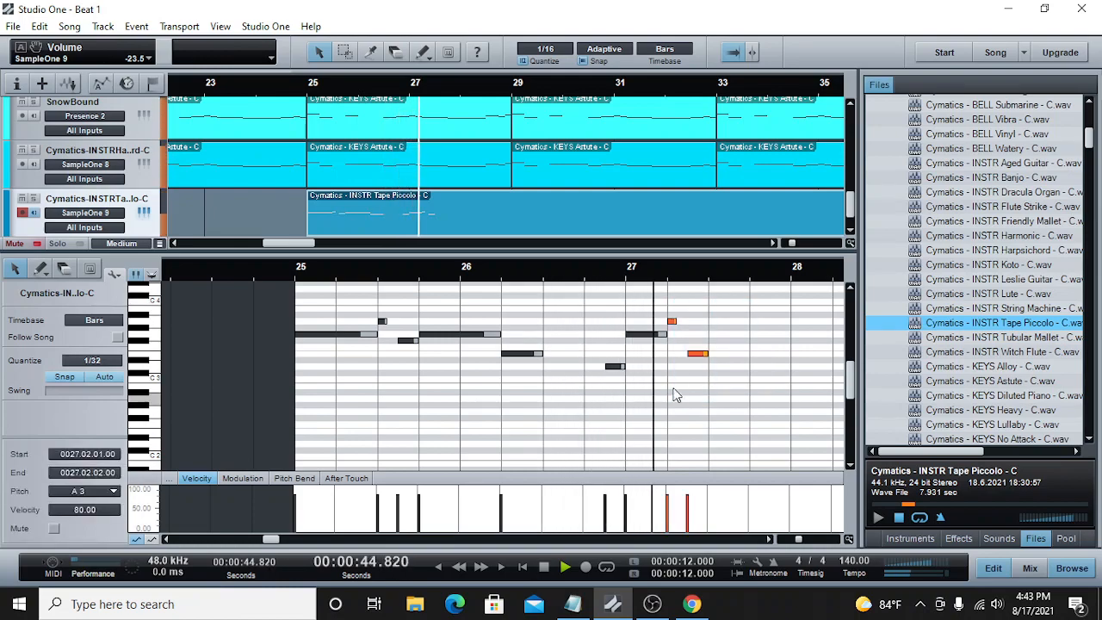
drag(677, 322, 709, 342)
click(663, 334)
click(294, 275)
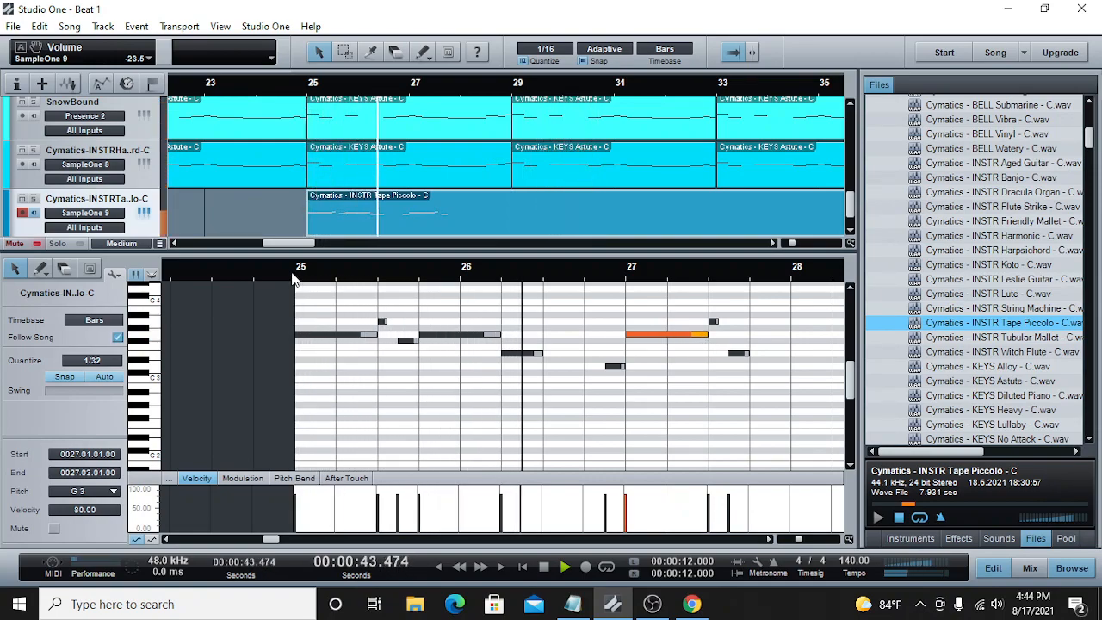
key(space)
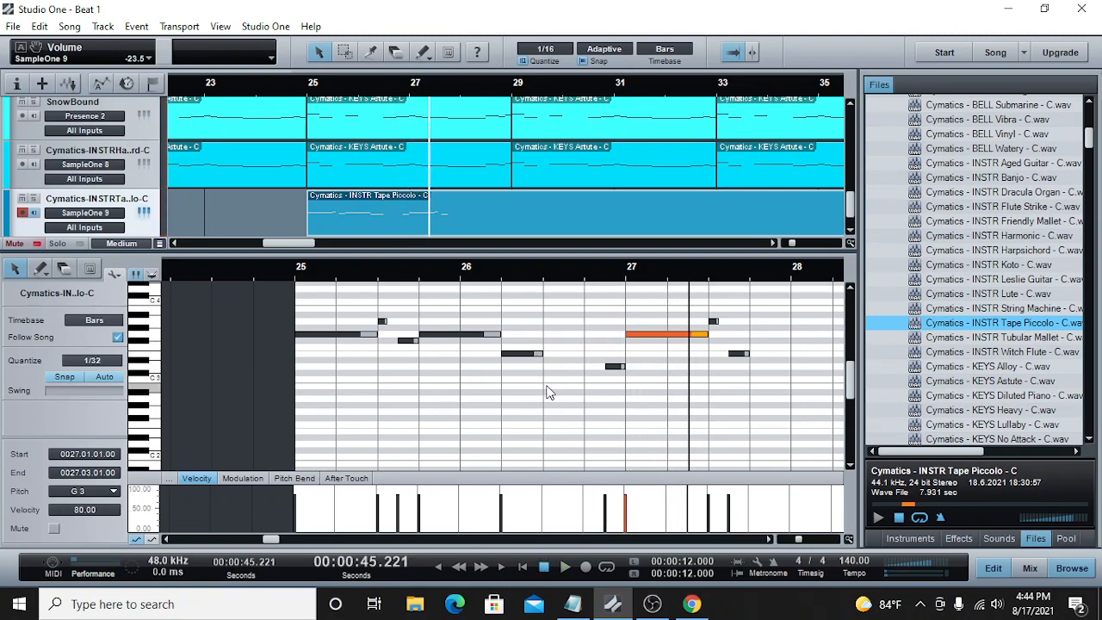
Step: Add a B2 note from 26.03.01 to 26.04.01 and a C3 note from 26.04.01 to 26.04.03
click(550, 389)
double_click(548, 388)
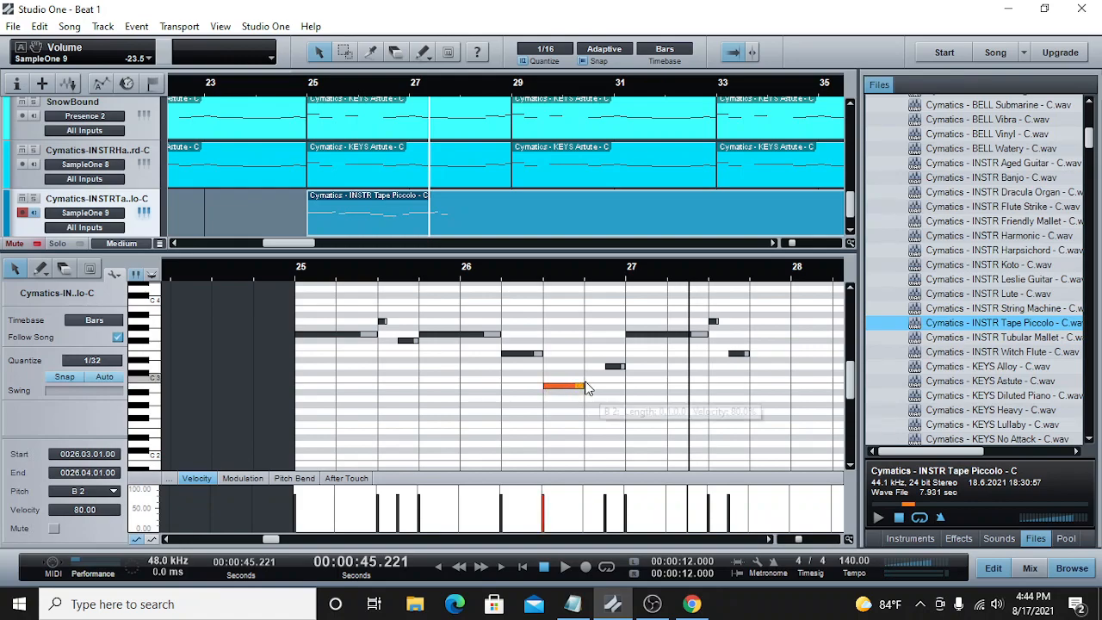
click(588, 377)
drag(593, 379, 600, 382)
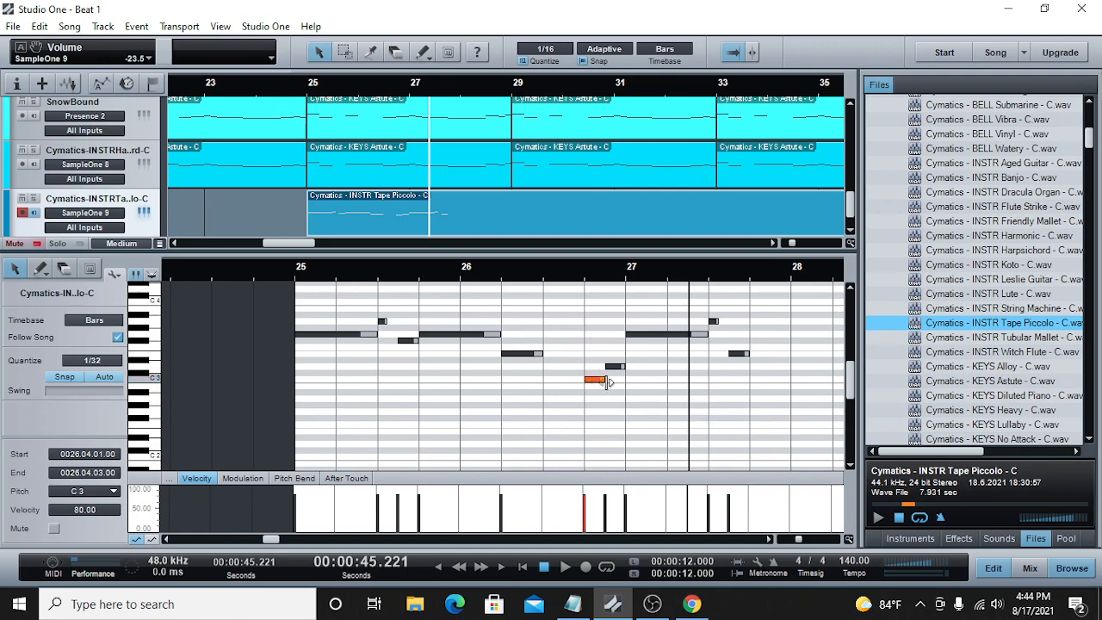
click(548, 387)
drag(548, 388, 545, 388)
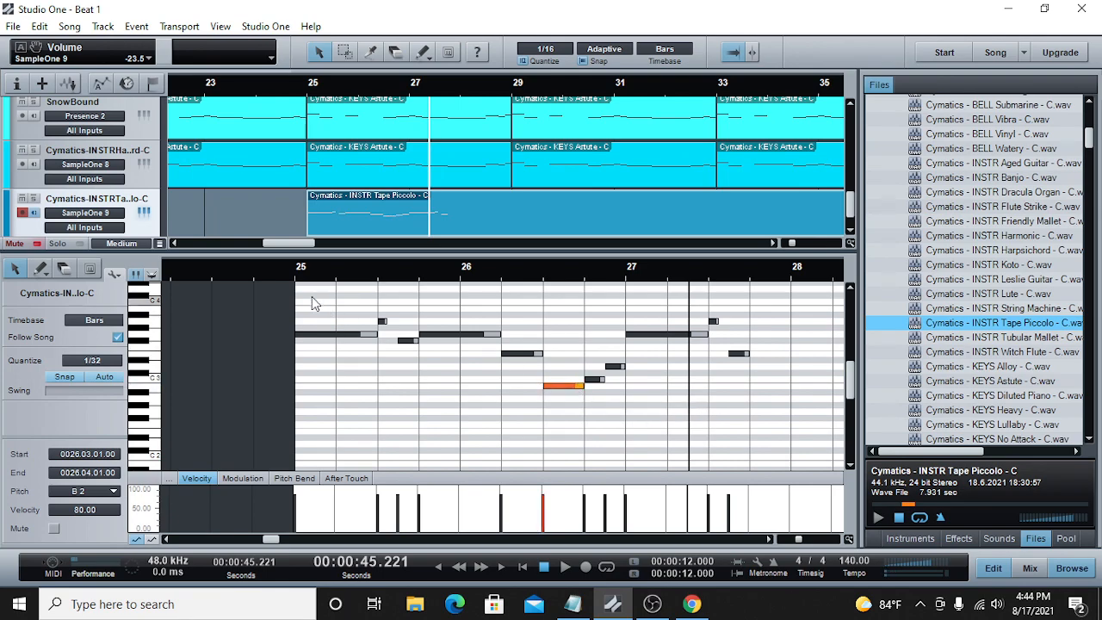
Step: Delete the C3 note at 26.04.01, move the B2 note to start at 26.03.03, and play from bar 25
click(566, 570)
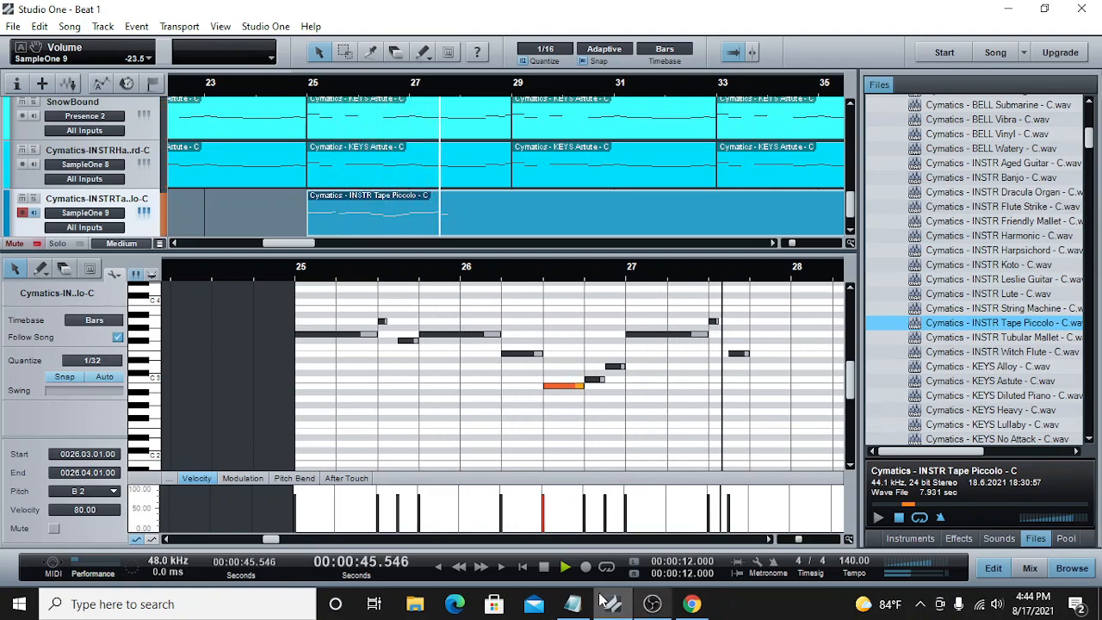
key(space)
right_click(596, 384)
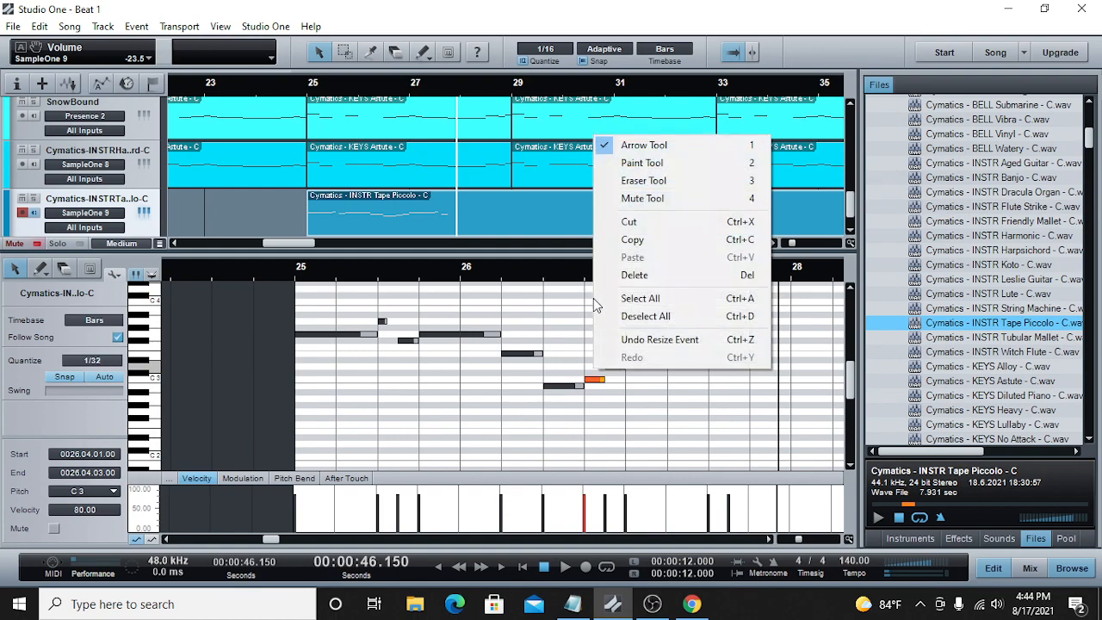
click(635, 274)
click(568, 386)
drag(592, 392, 590, 393)
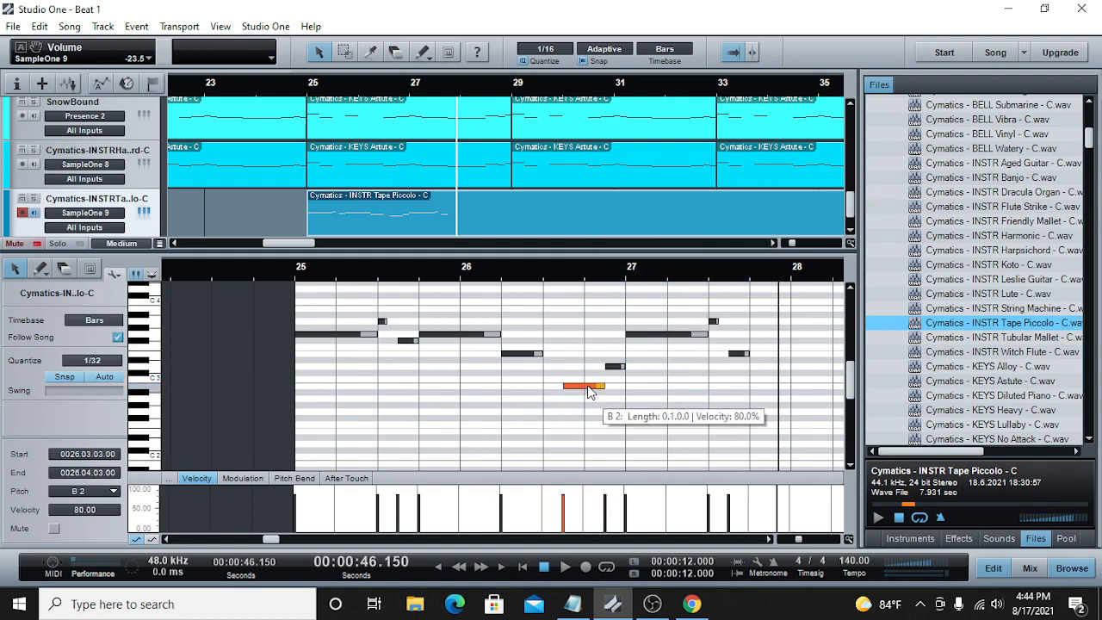
click(565, 274)
click(560, 570)
click(294, 276)
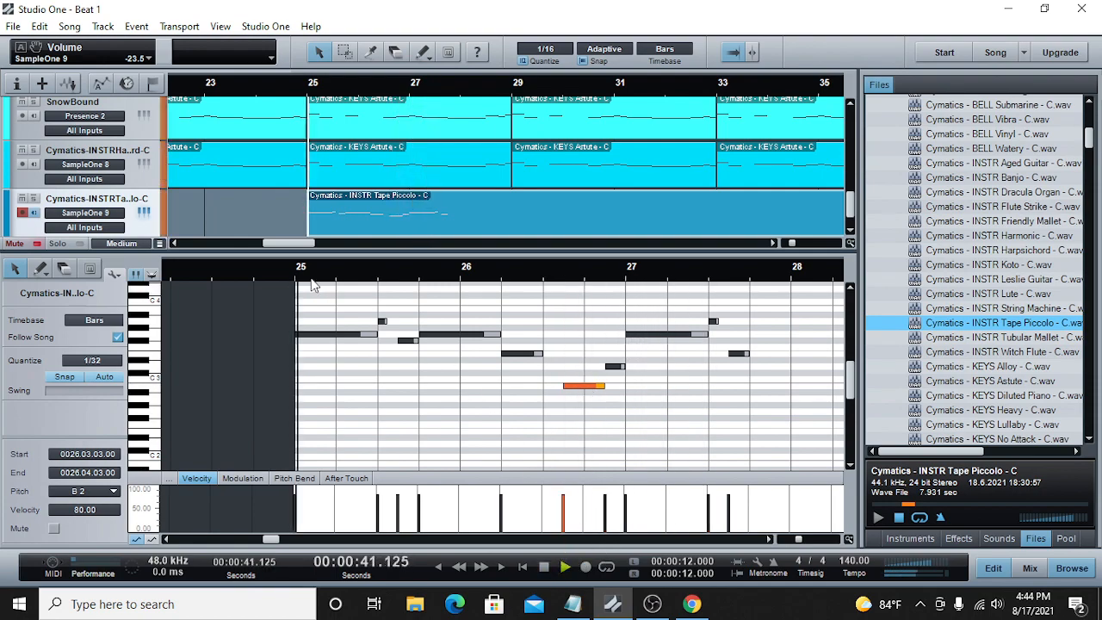
Step: Delete the B2 note, extend the D3 note's start to 26.04.01, and play from bar 25
right_click(587, 386)
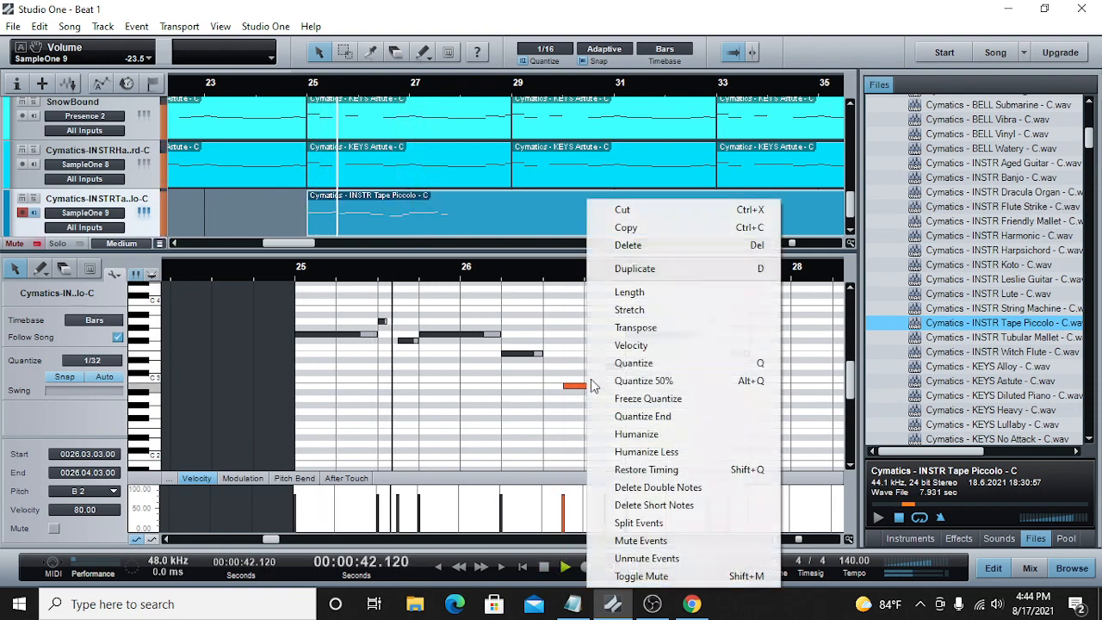
click(633, 269)
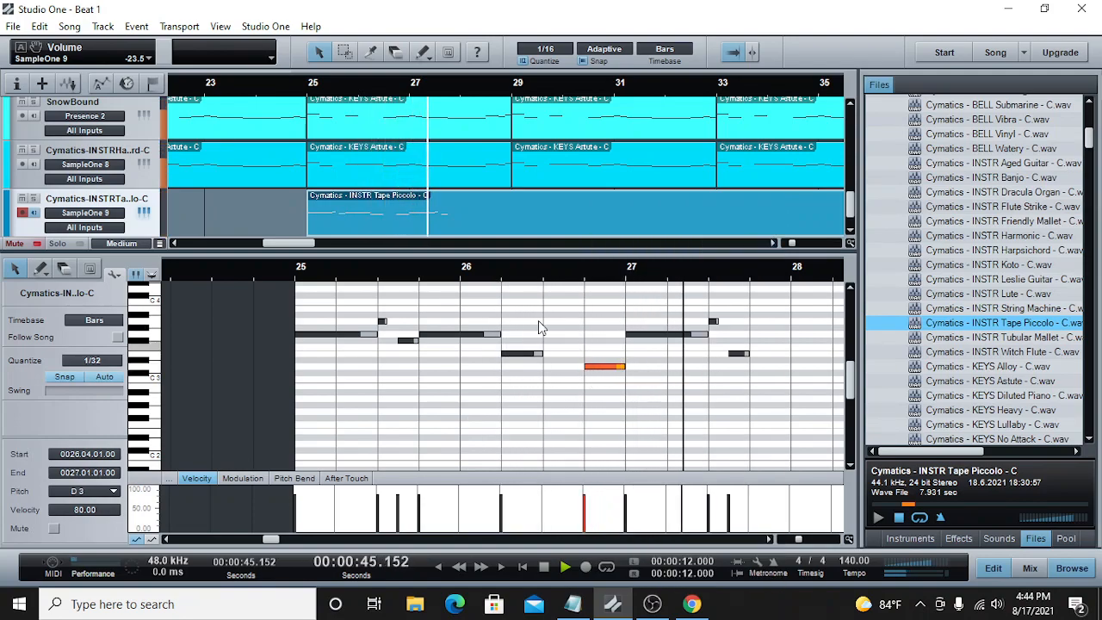
click(296, 275)
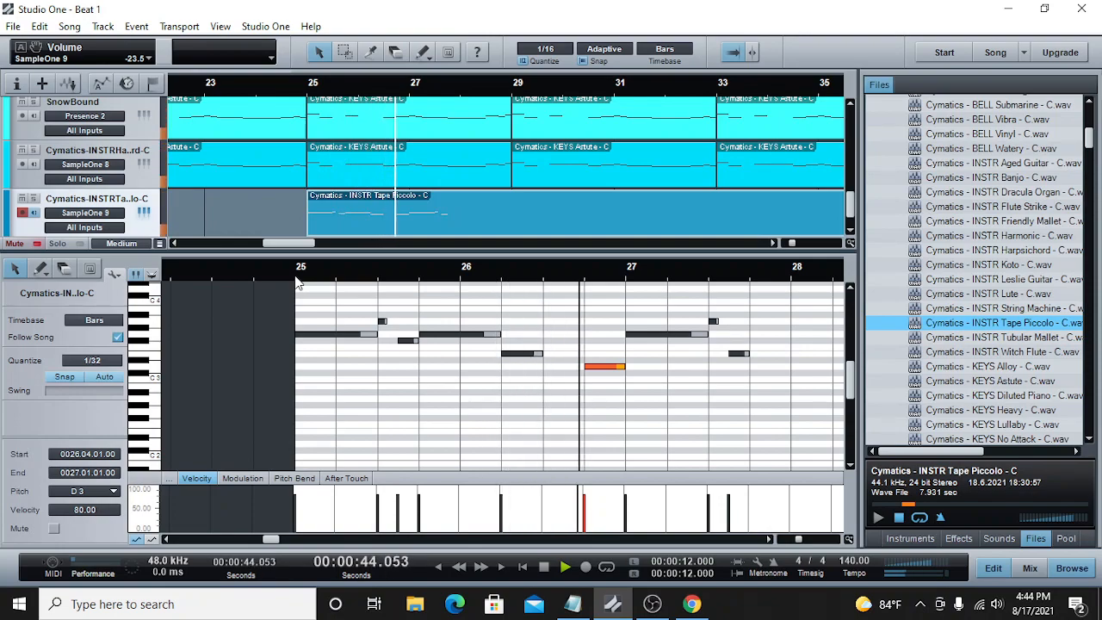
click(543, 568)
Step: Raise the last E3 note at 27.03.03 to F#3 and play from bar 27
drag(738, 354, 738, 341)
click(624, 270)
click(566, 568)
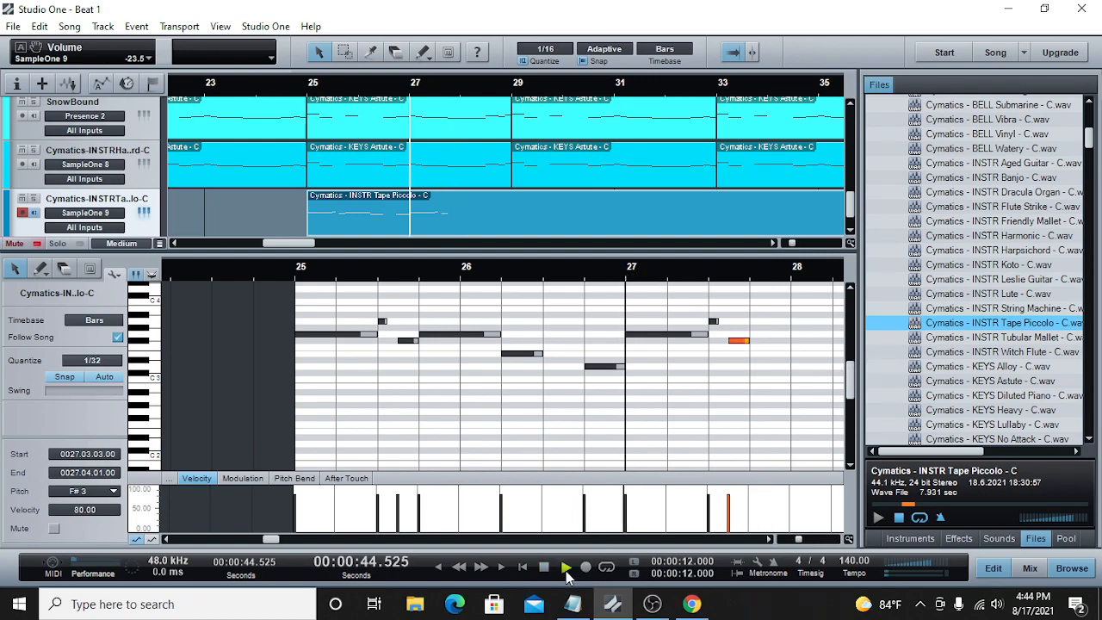
key(space)
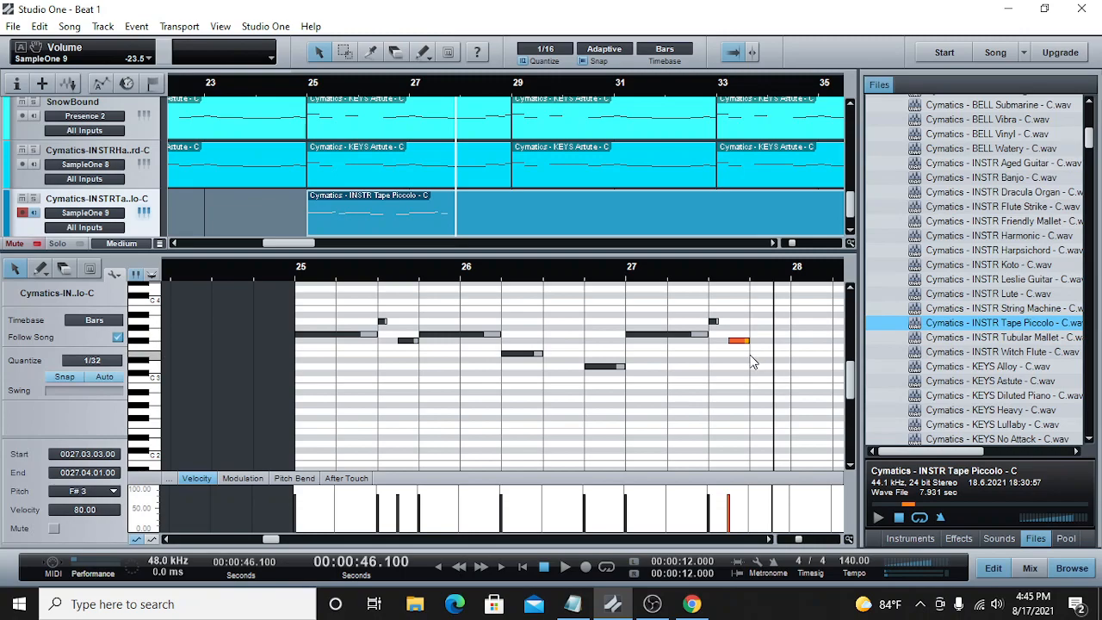
Step: Add an E3 note from 27.04.01 to 28.02.01 and play the melody from bar 27
click(795, 350)
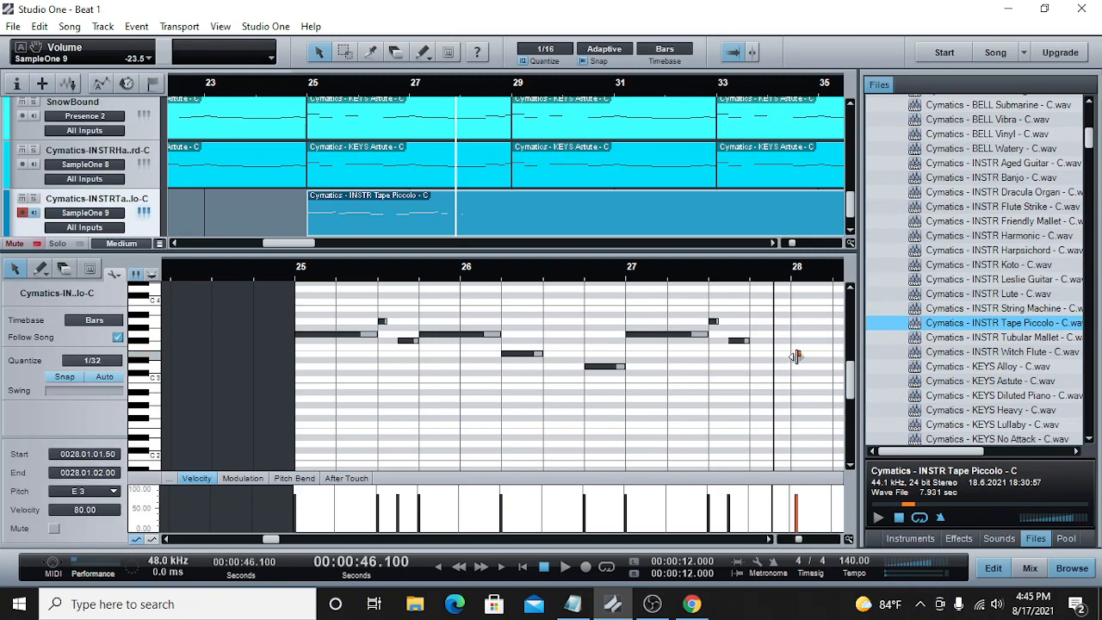
drag(796, 356, 787, 356)
drag(796, 354, 761, 354)
drag(831, 360, 835, 368)
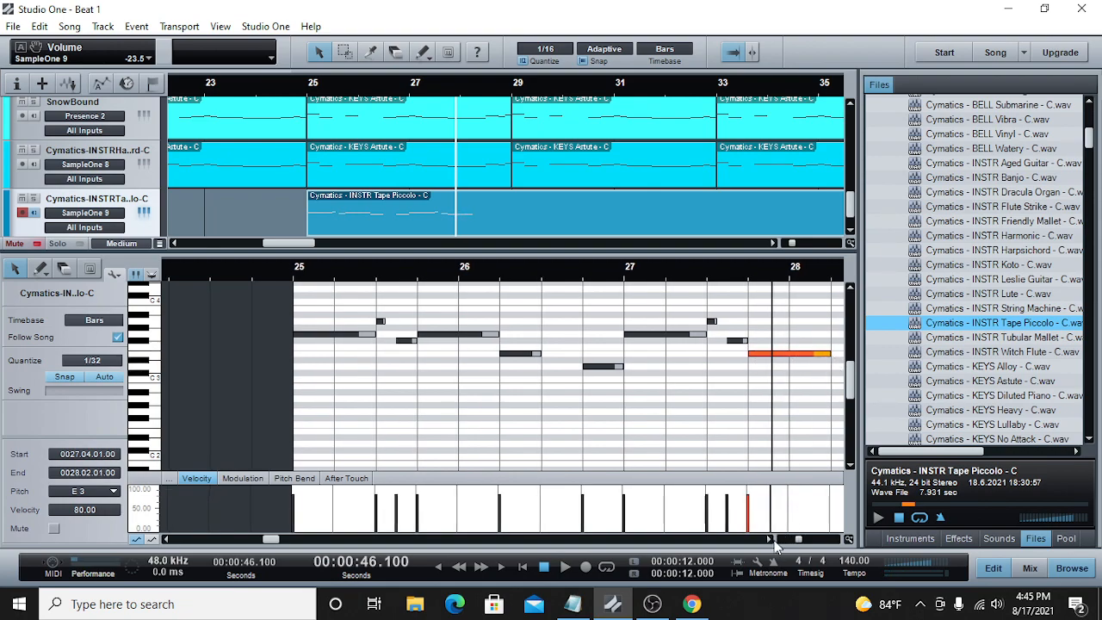
click(769, 539)
key(space)
click(439, 275)
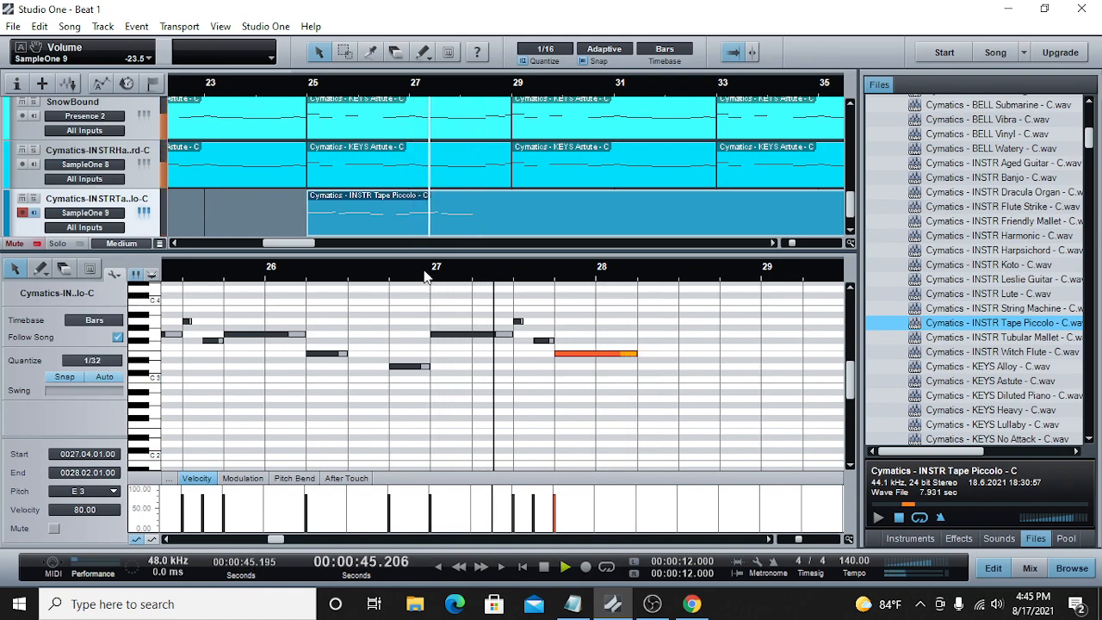
key(space)
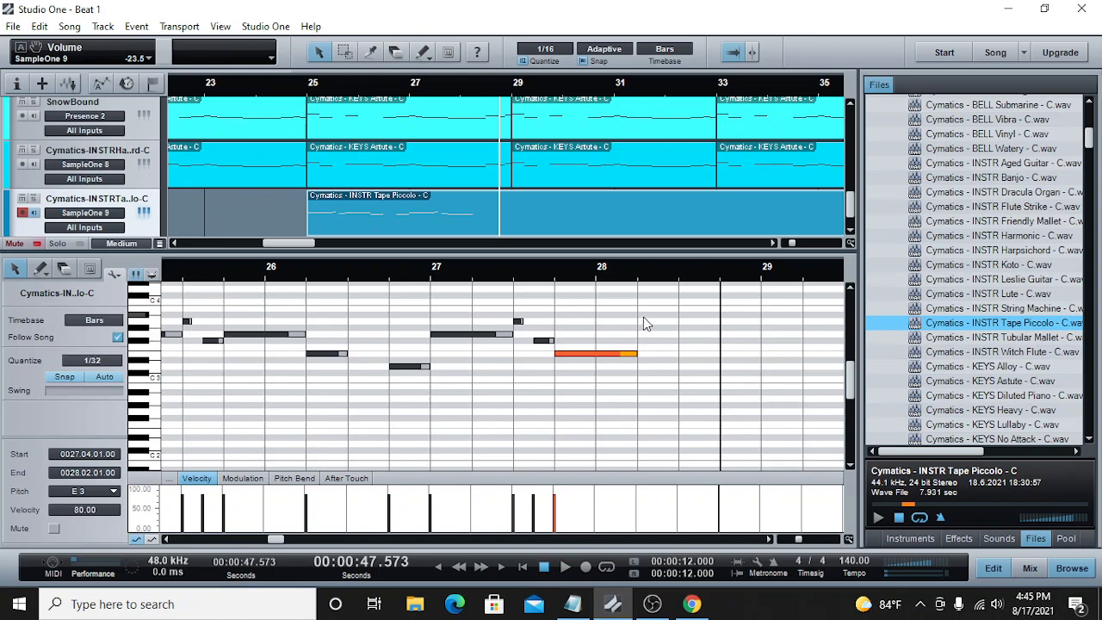
Step: Add a B3 note right after the long E3 note, ending at 28.02.03, and place the playback cursor at its end
click(640, 333)
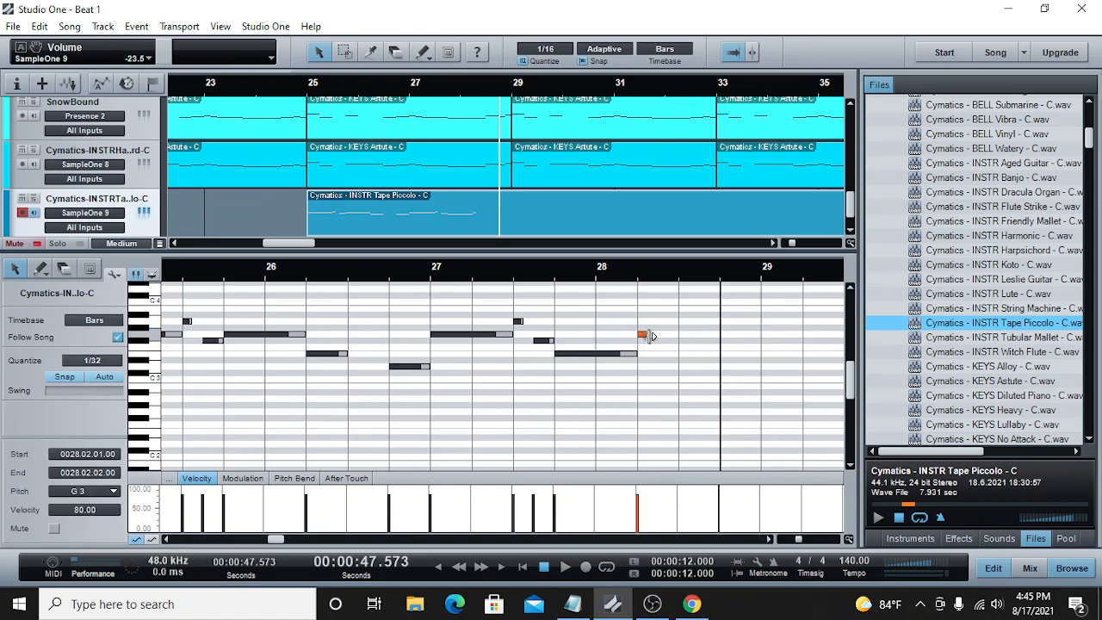
drag(658, 341, 656, 319)
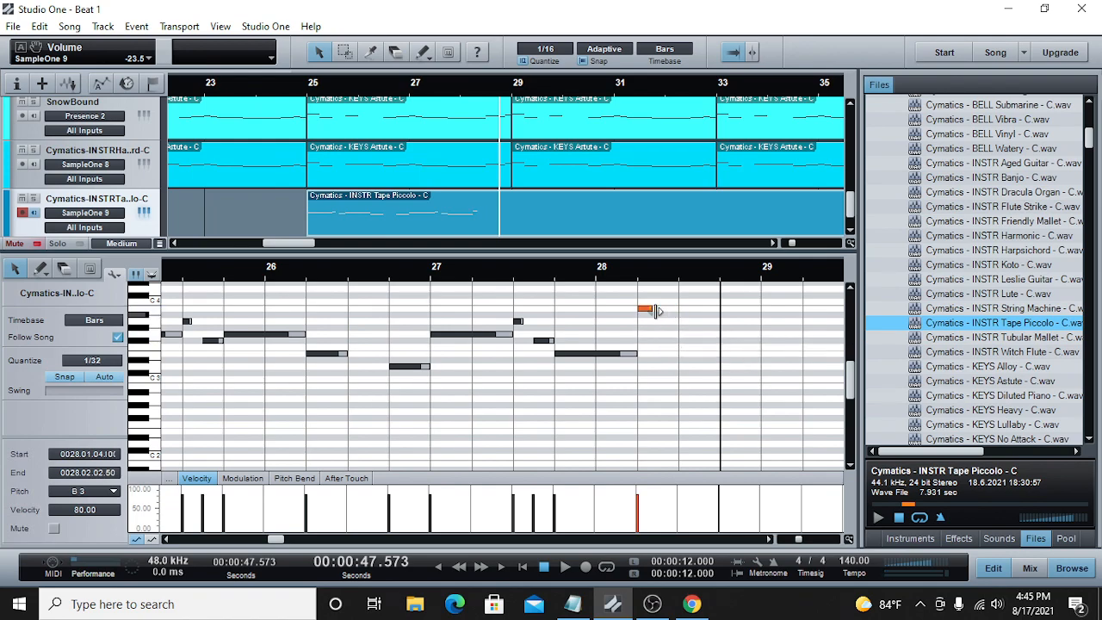
click(658, 274)
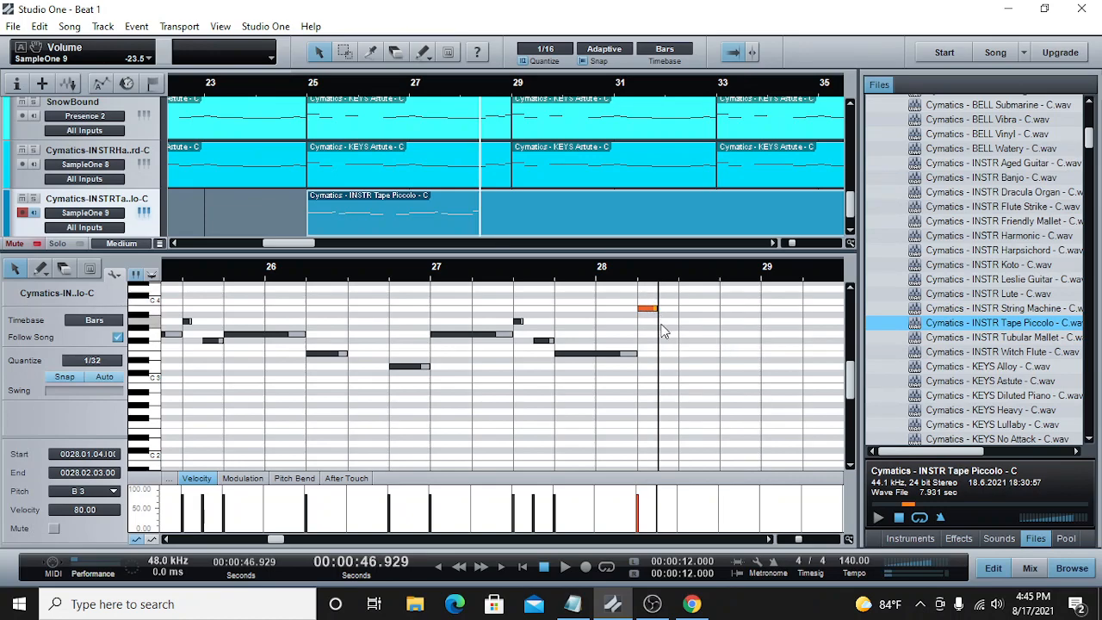
Step: Add an A3 note at 28.02.03, raise the B3 note before it to C4, and play from 27.04
double_click(661, 321)
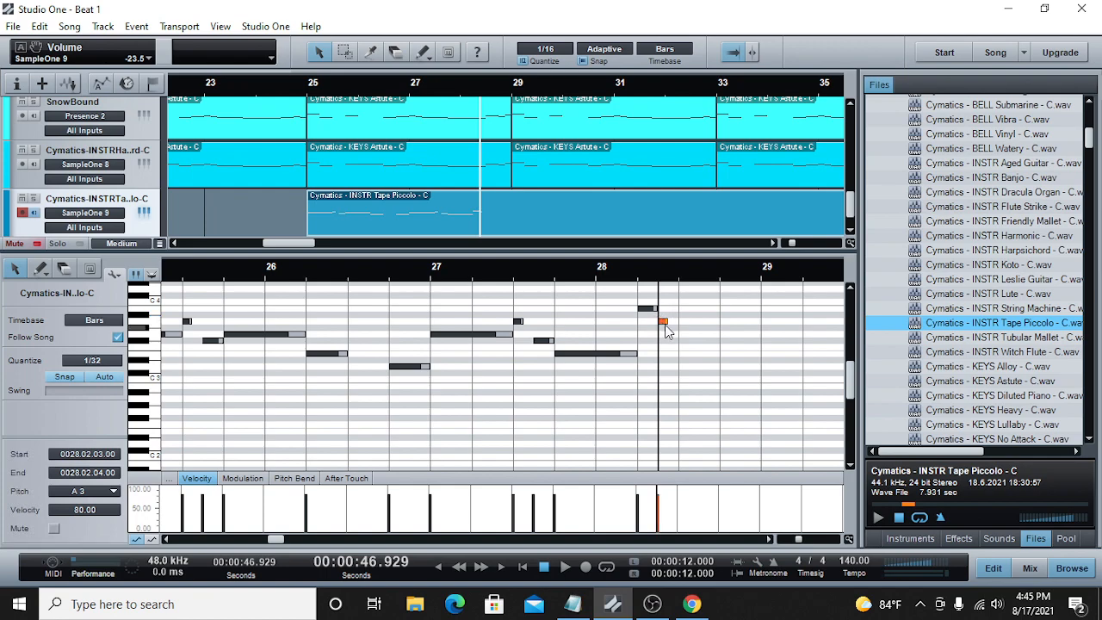
drag(647, 308, 648, 301)
click(552, 275)
click(565, 573)
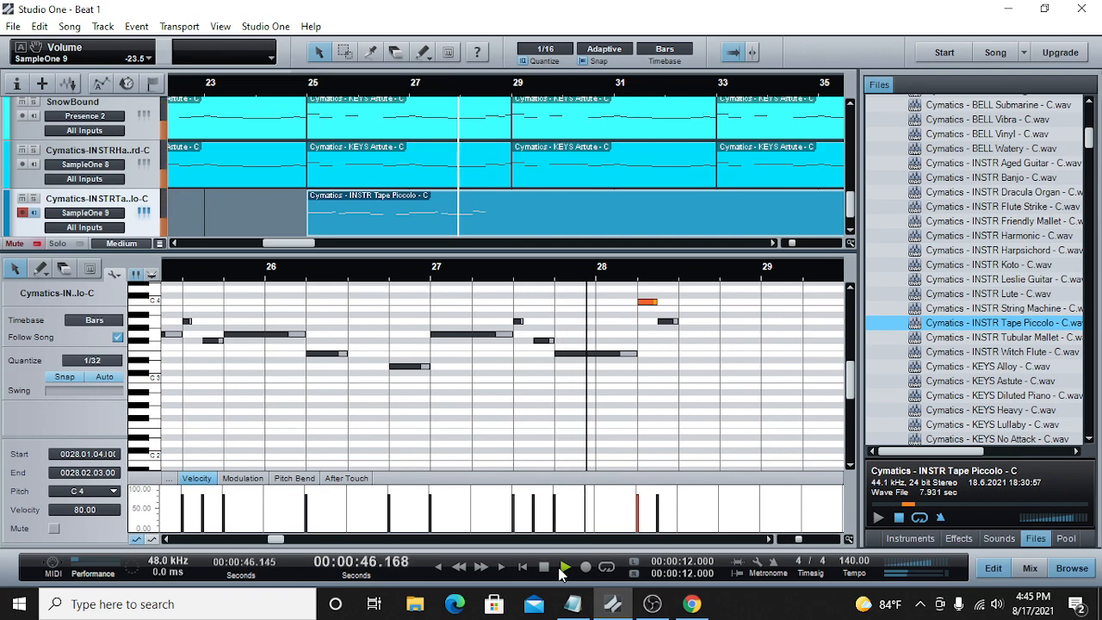
Step: Set the last A3 note to run from 28.03.01 to 28.04.01, extend the C4 note to 28.03.01, and play the phrase
drag(679, 322, 716, 323)
click(654, 302)
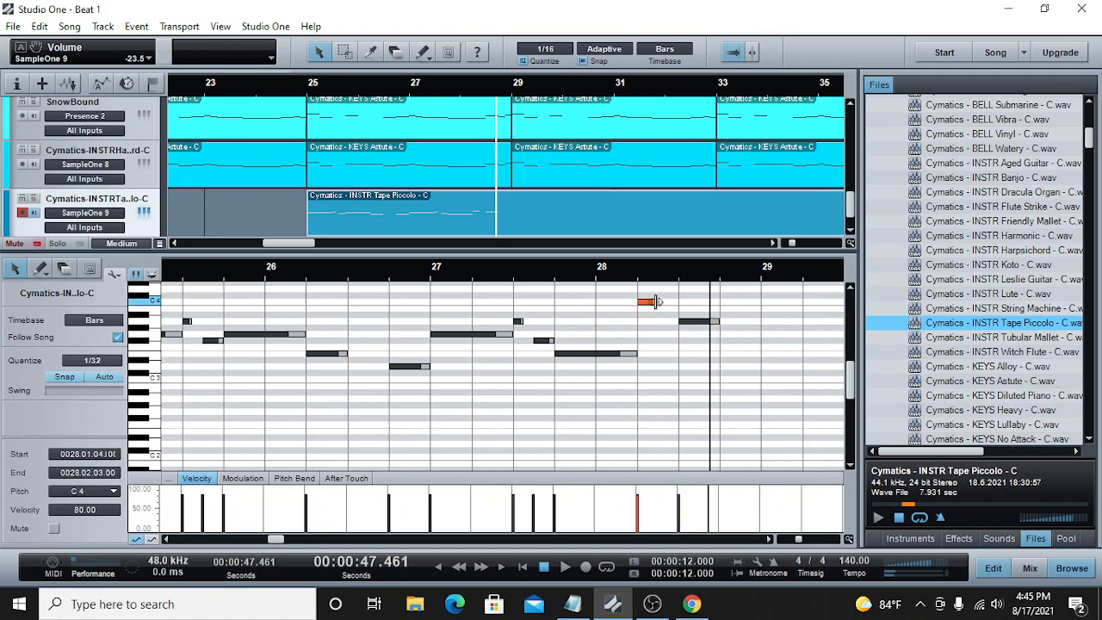
click(617, 272)
click(572, 570)
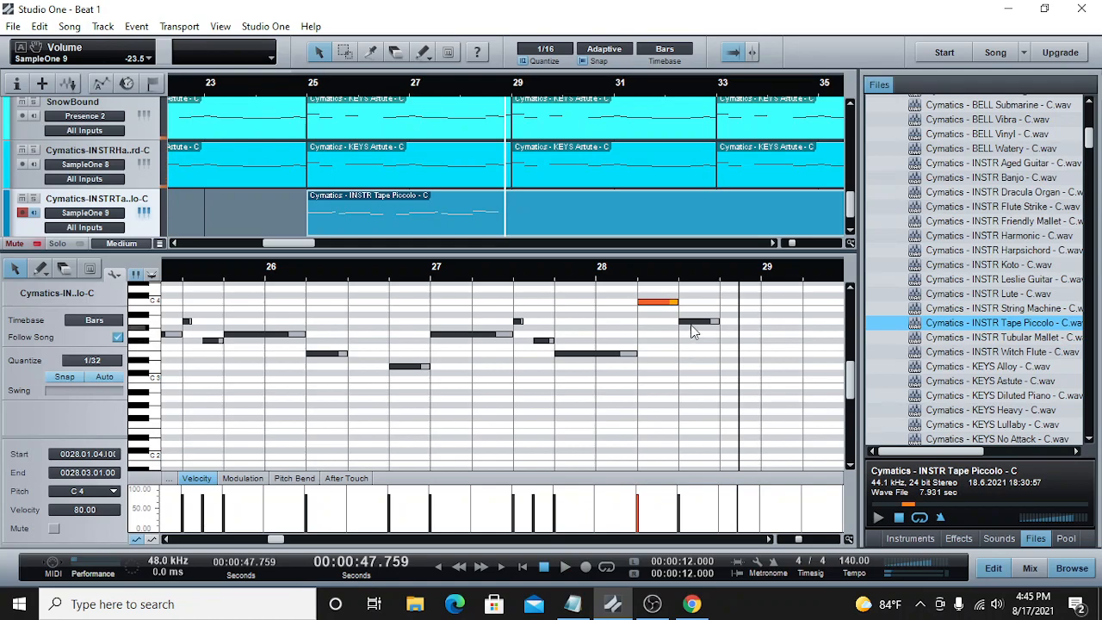
Step: Lower the last A3 note at 28.03.01 to G3 and play the end of the phrase
click(698, 325)
drag(699, 336, 698, 347)
click(561, 572)
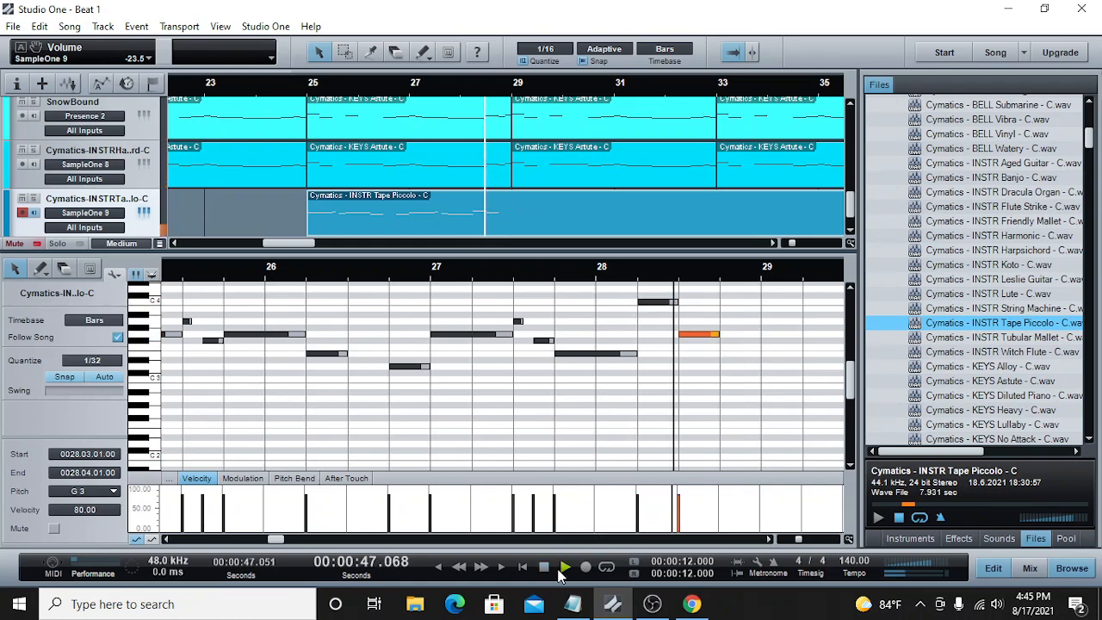
click(544, 570)
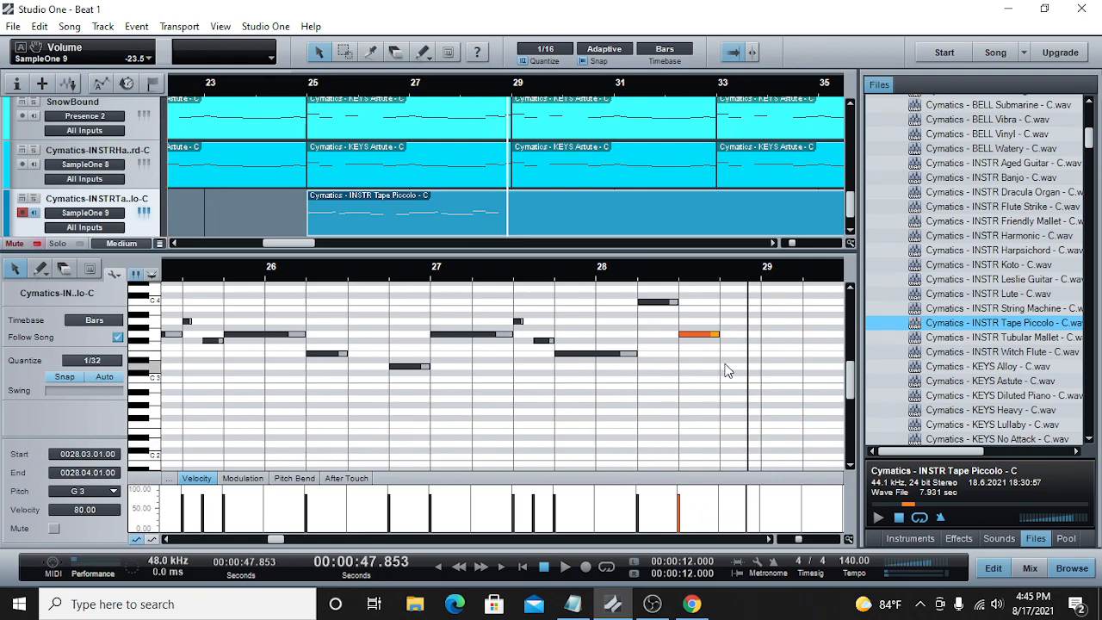
Step: Add a C3 note from 28.04.01 to 29.01.01 and play the end of the phrase
click(722, 382)
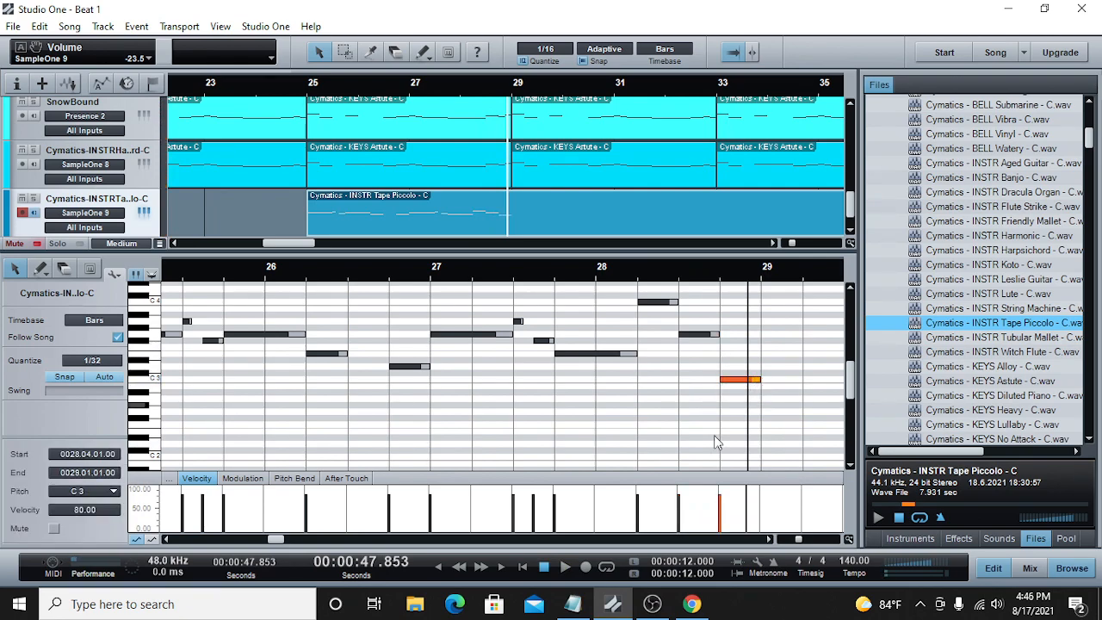
click(565, 567)
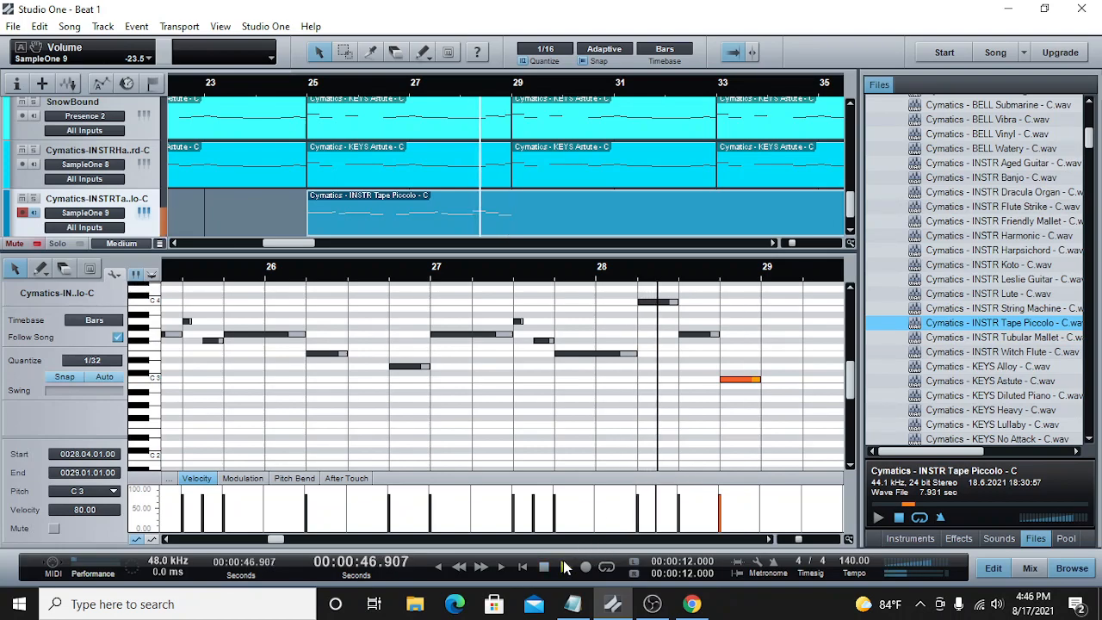
click(542, 571)
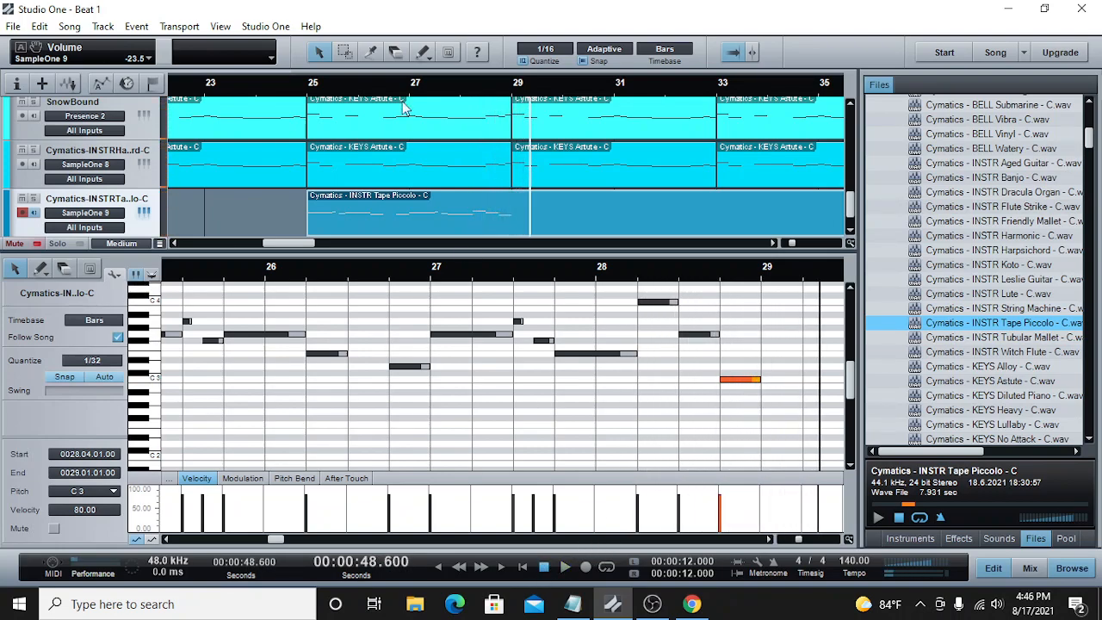
Step: Shorten the Tape Piccolo clip to end at bar 29 and paste a copy of it at bar 29
drag(788, 247, 784, 248)
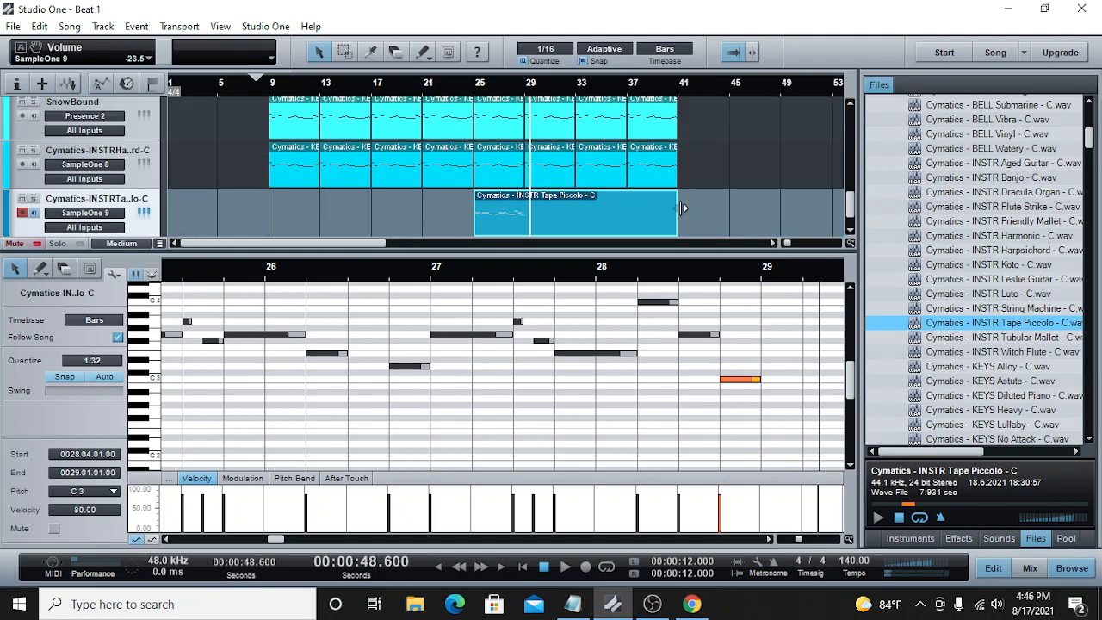
drag(682, 208, 529, 200)
right_click(519, 199)
click(529, 84)
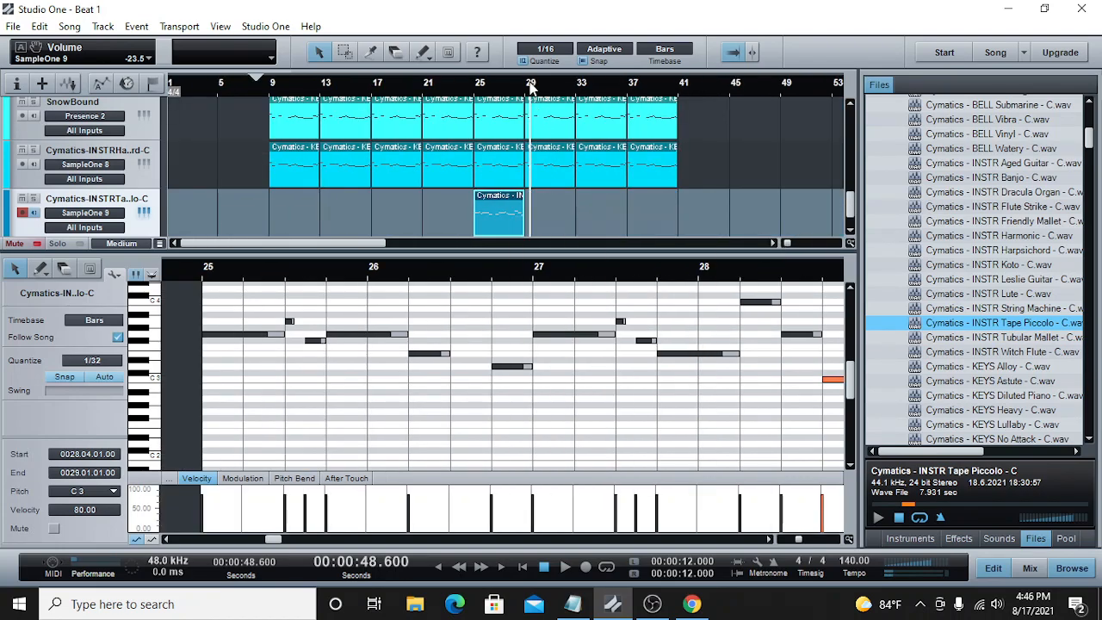
right_click(549, 217)
click(573, 375)
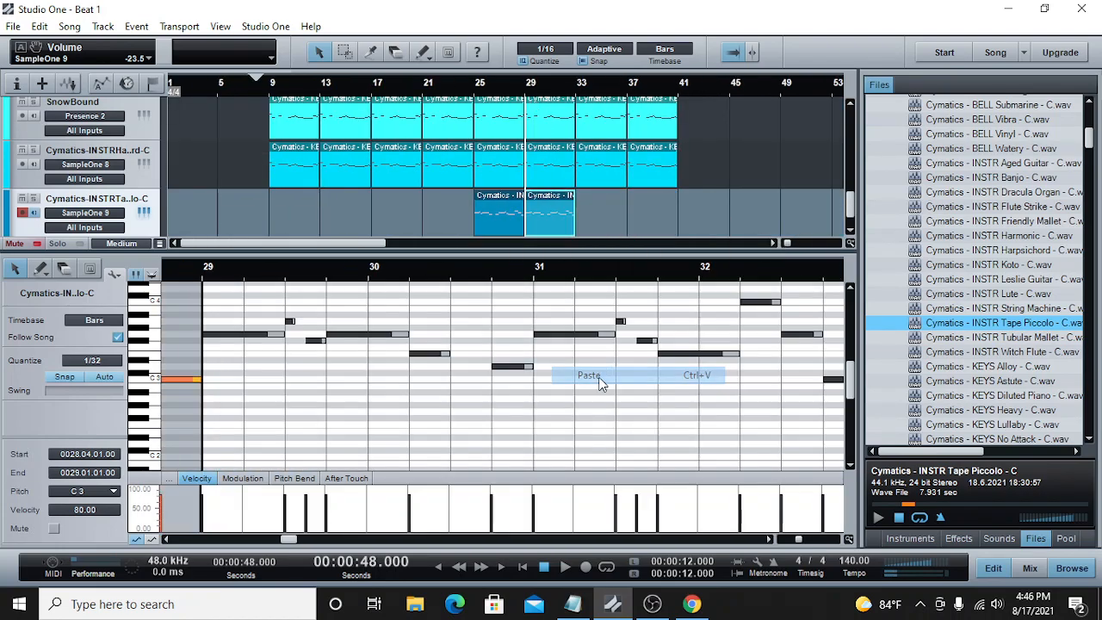
Step: Play the duplicated melody and lower the SampleOne 9 channel volume to -30.4 dB
click(563, 85)
key(space)
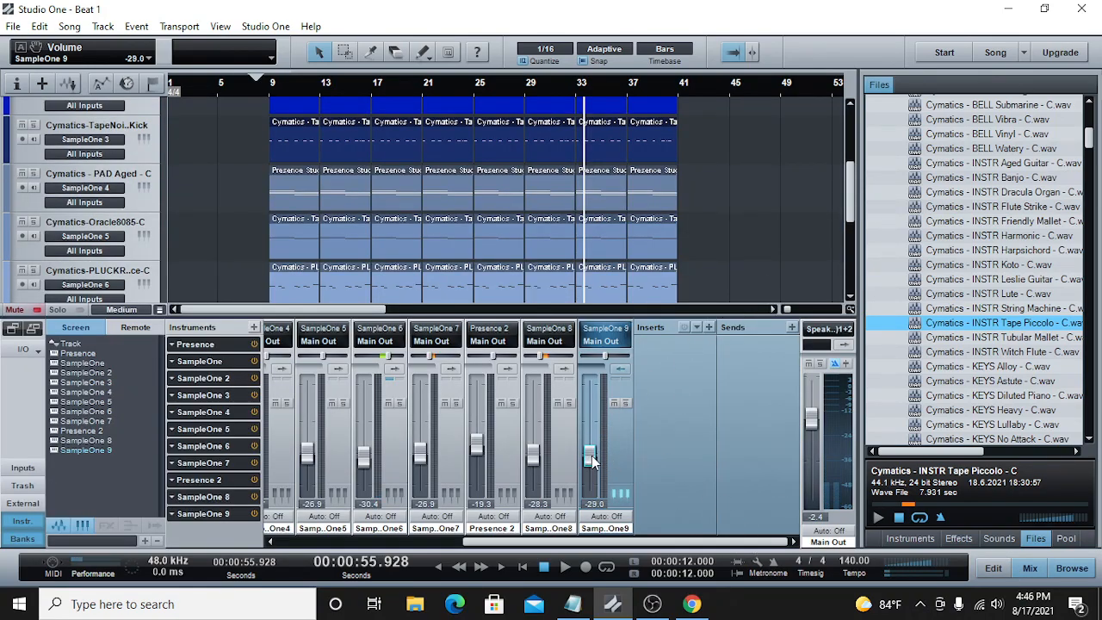
drag(849, 173, 831, 290)
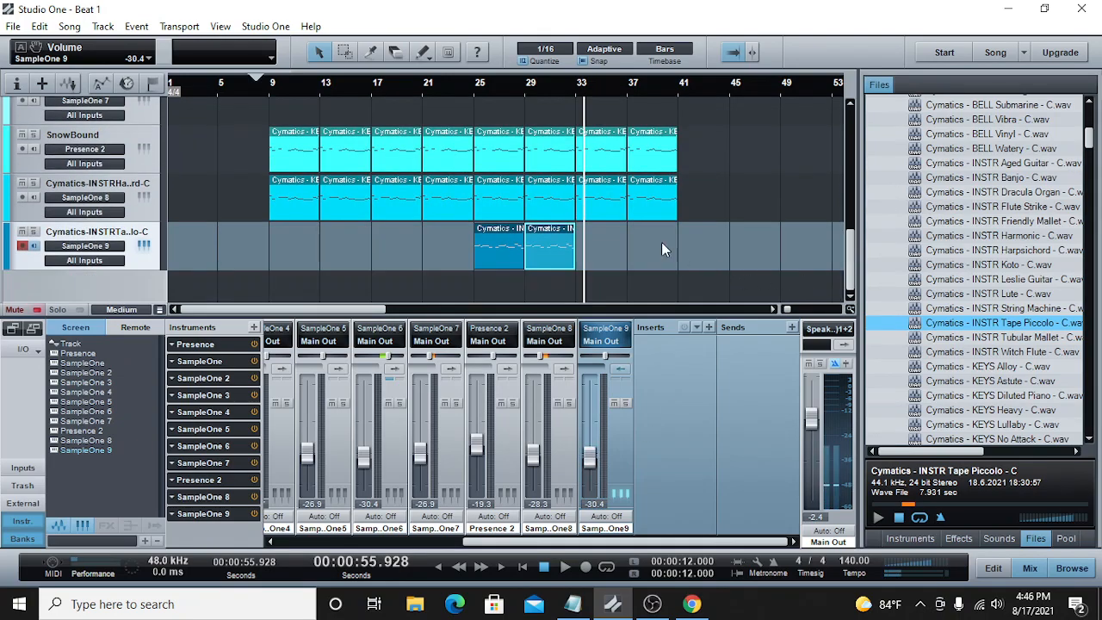
Step: Play the arrangement from bar 29 to check the Tape Piccolo melody's level in the mix
click(528, 92)
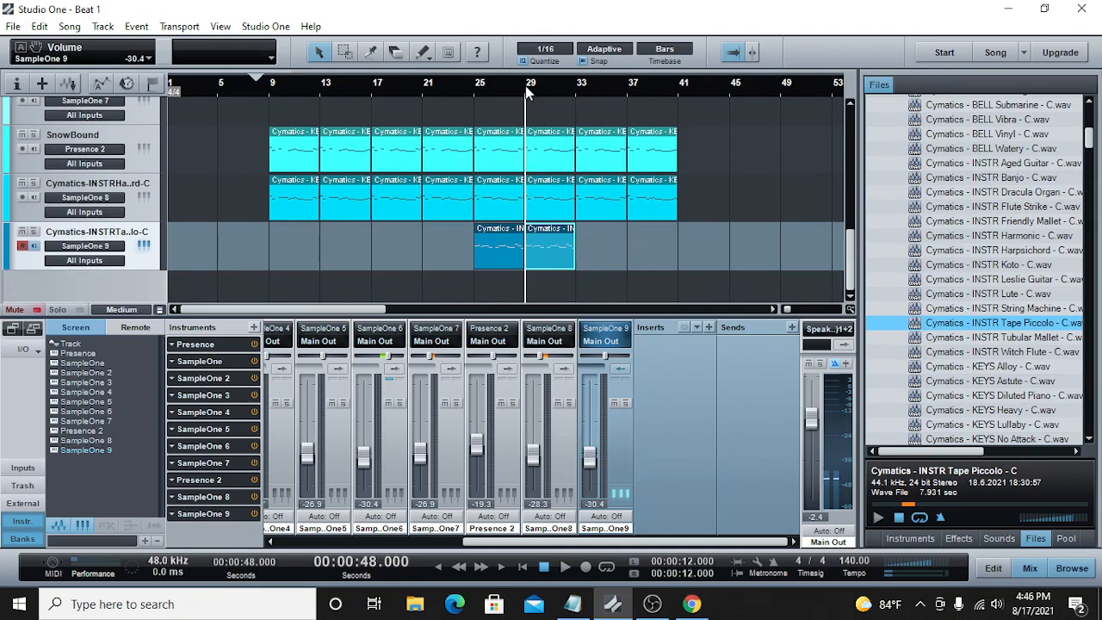
click(563, 567)
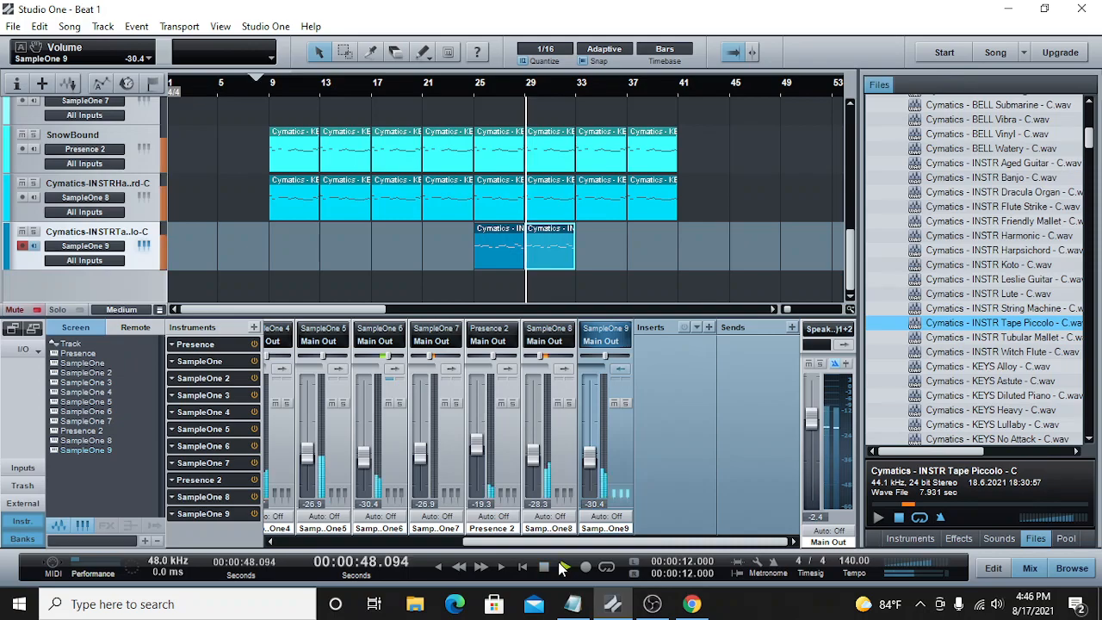
drag(786, 309, 789, 310)
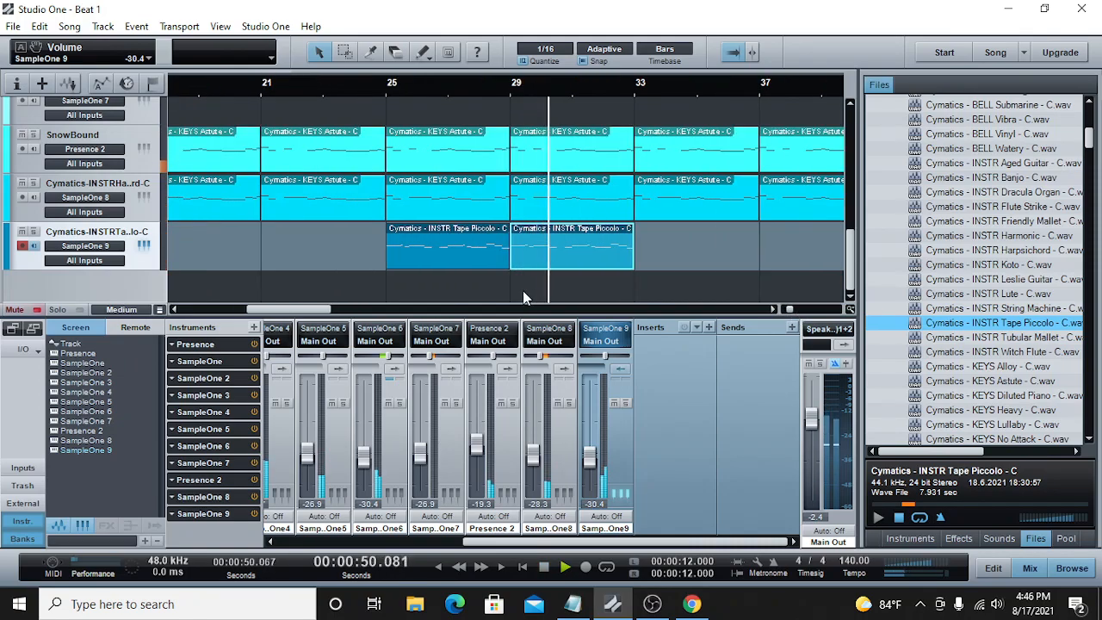
drag(332, 309, 355, 303)
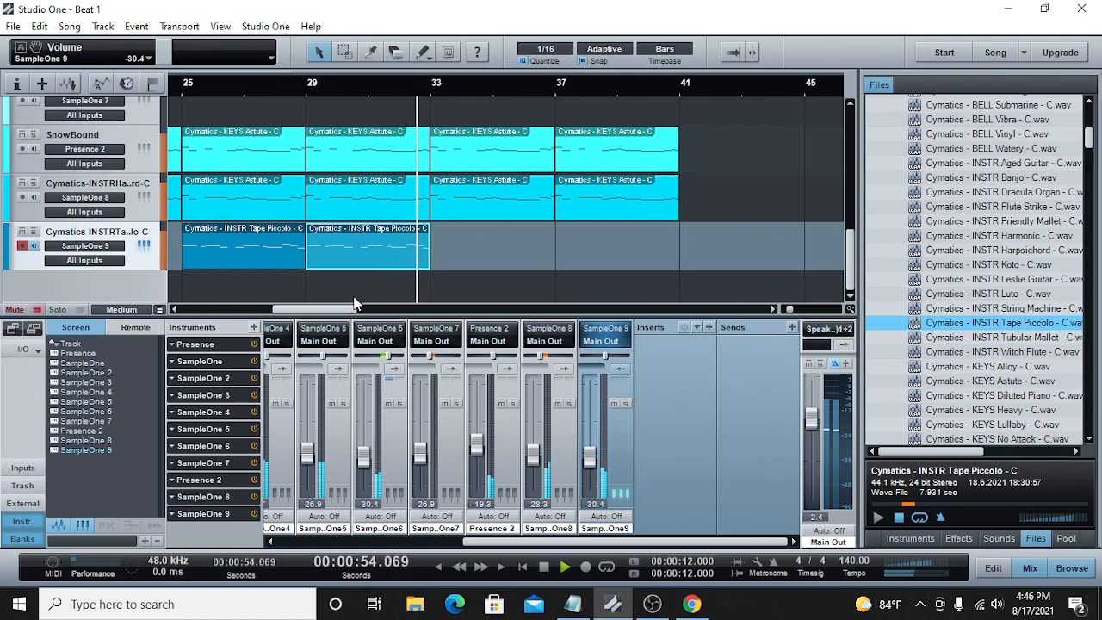
key(f)
click(401, 86)
key(space)
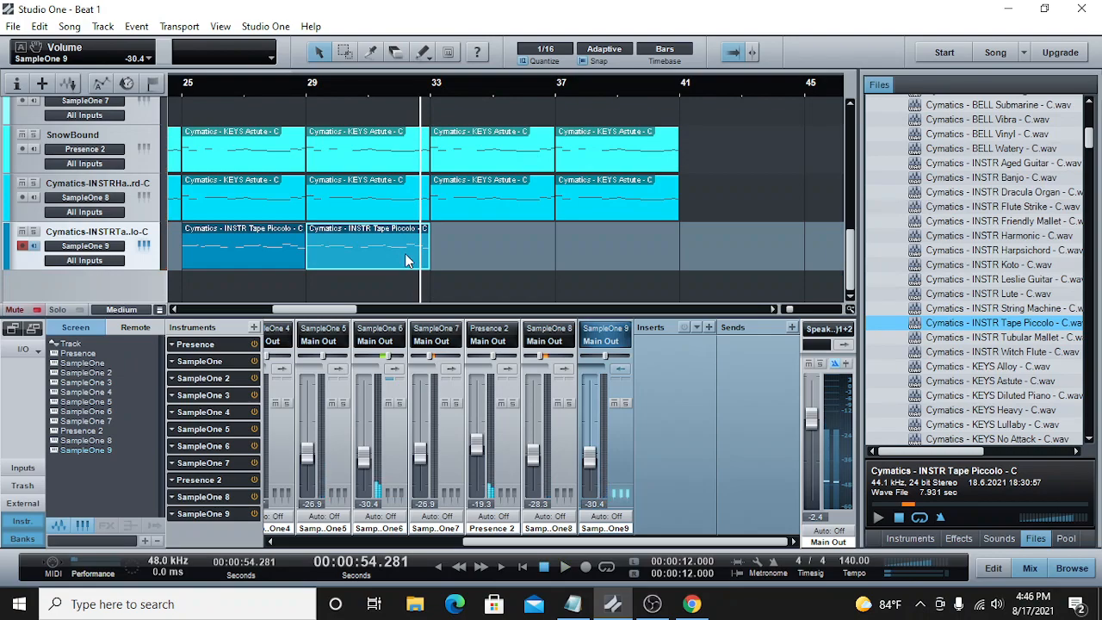
Step: In the bar 29 Tape Piccolo clip, raise the 32.03.01 note to D4 and the last note to F4, and play the ending
double_click(408, 261)
scroll(575, 338, up, 1)
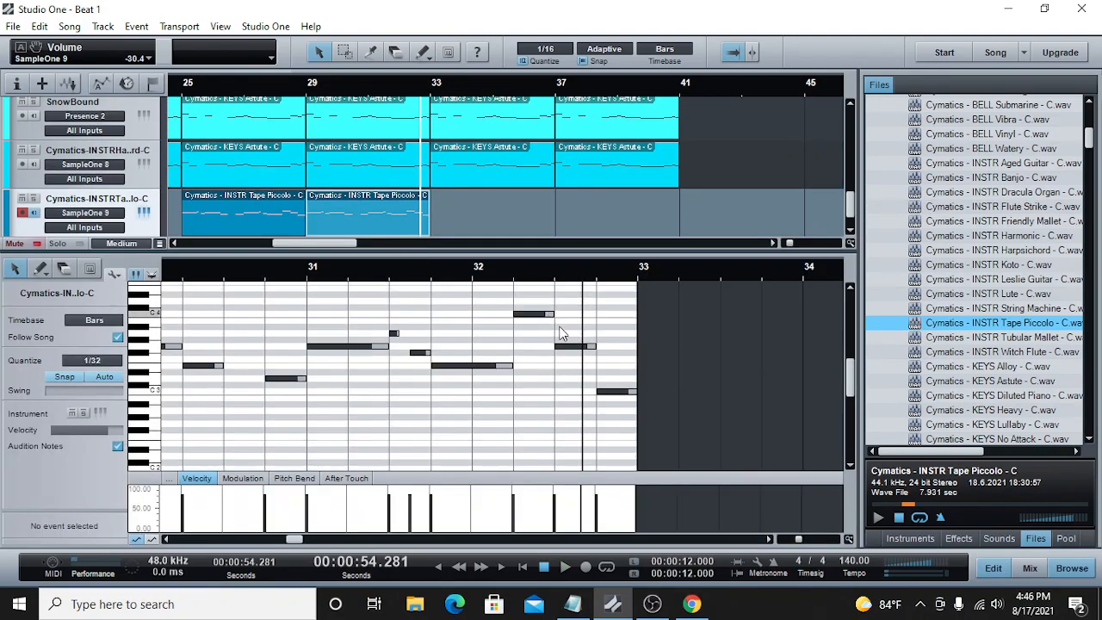
drag(569, 353, 575, 305)
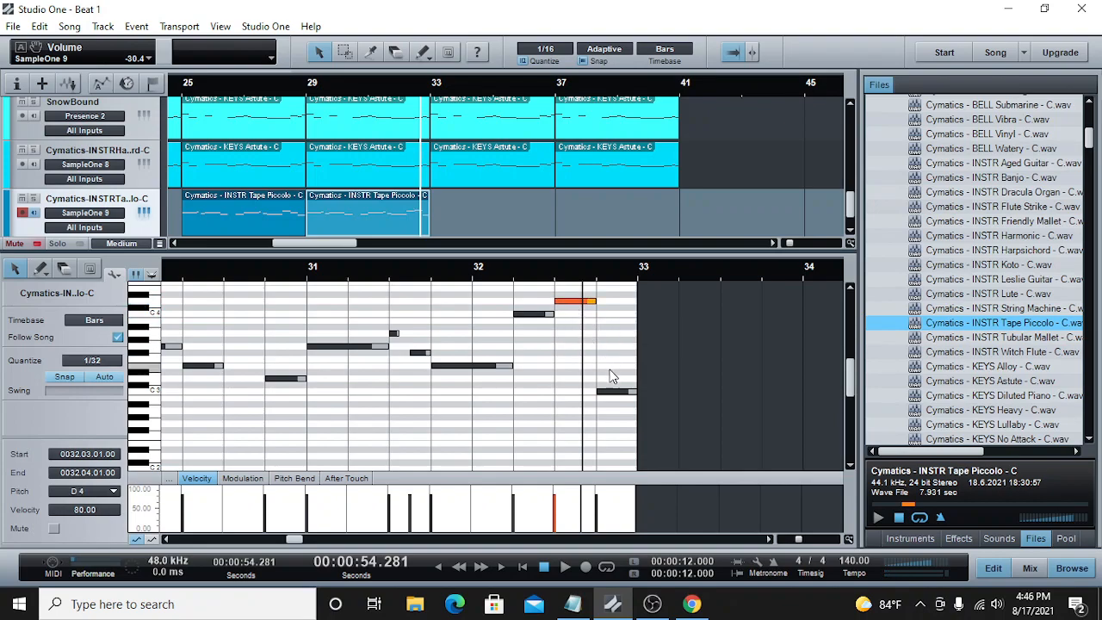
scroll(603, 374, up, 2)
click(613, 415)
drag(616, 354, 613, 305)
click(564, 566)
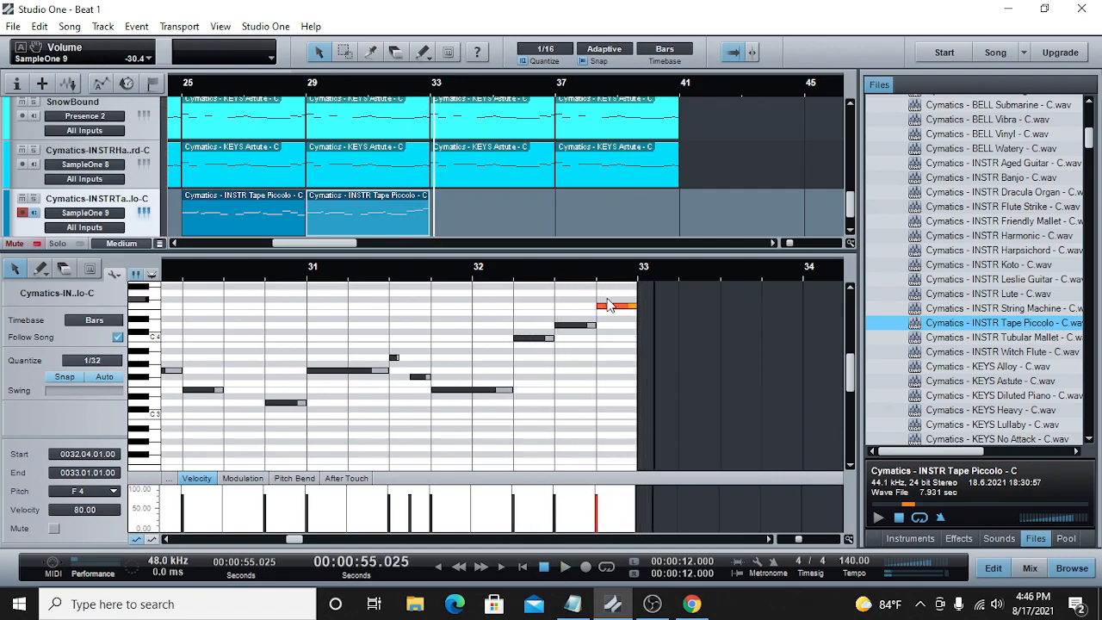
Step: Lower the clip's last note to E4 and replay the phrase from bar 32
drag(608, 312, 609, 318)
click(514, 385)
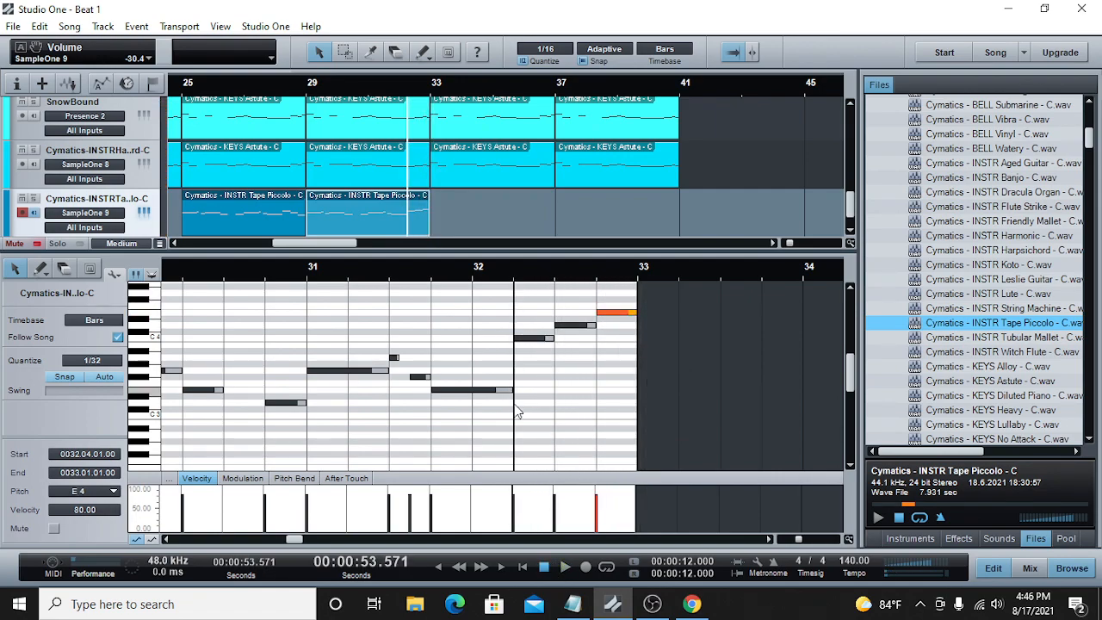
click(566, 570)
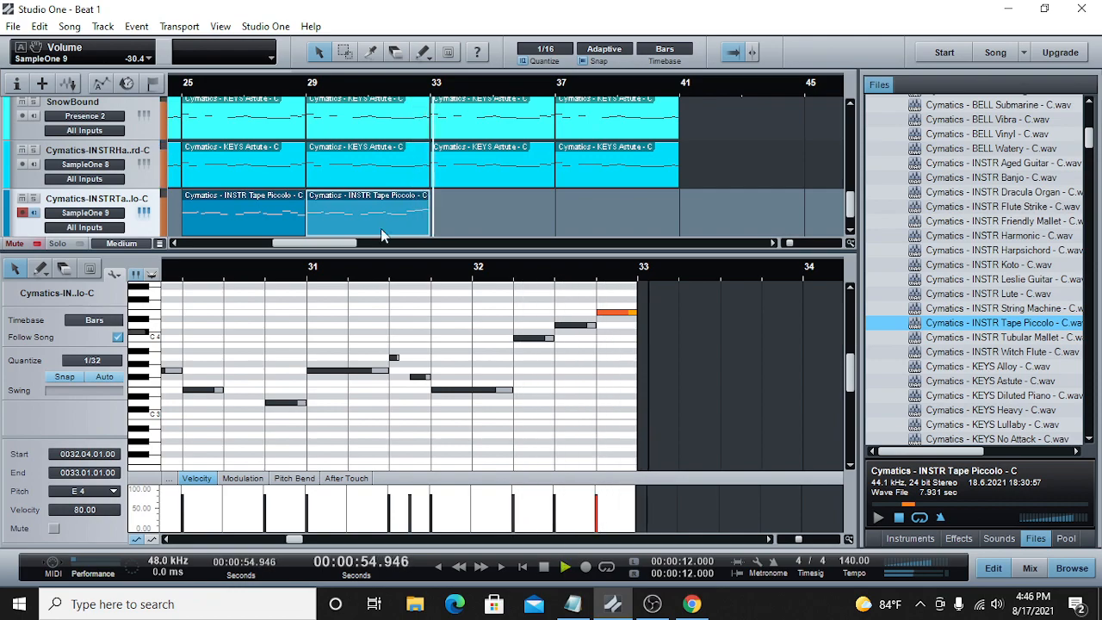
Step: Raise the 28.04.01 note in the first Tape Piccolo clip to E3, play from bar 28 and save the song
click(172, 82)
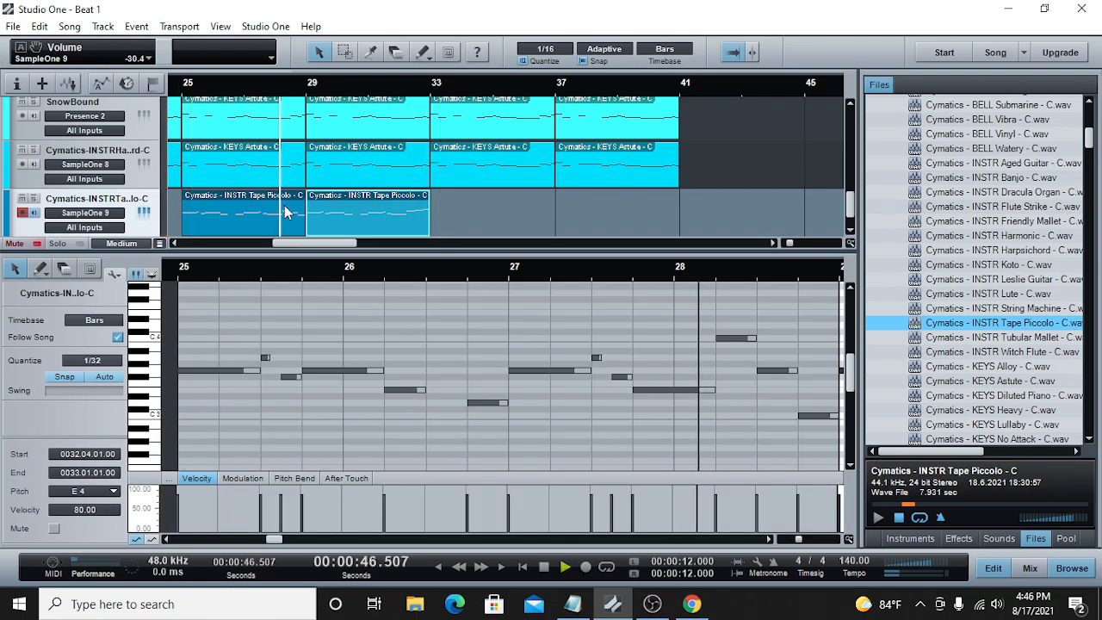
click(270, 116)
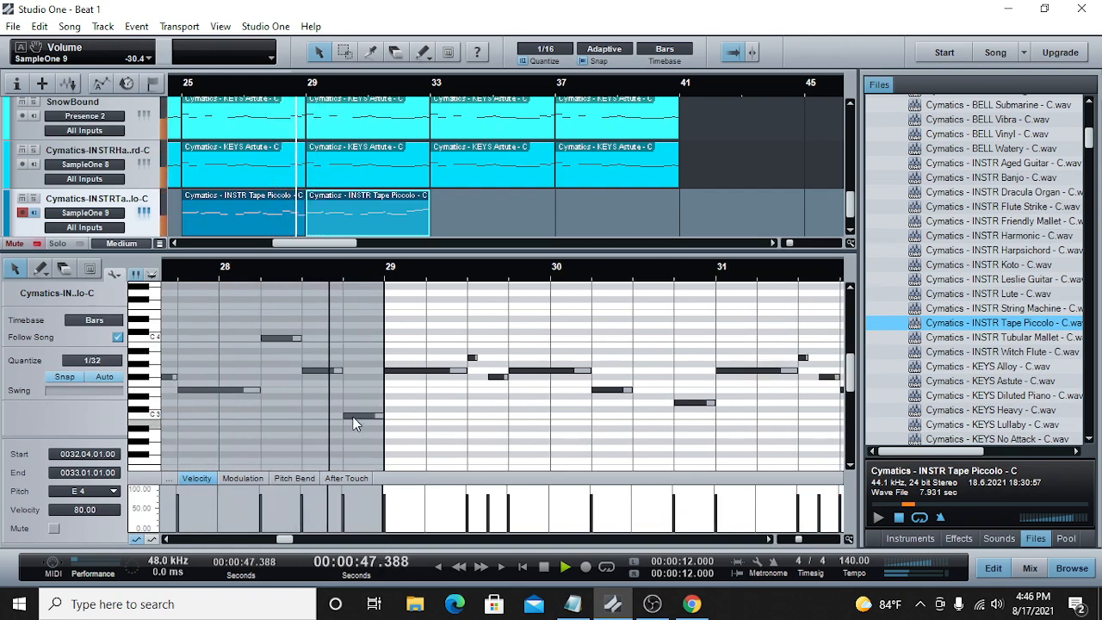
drag(353, 417, 354, 390)
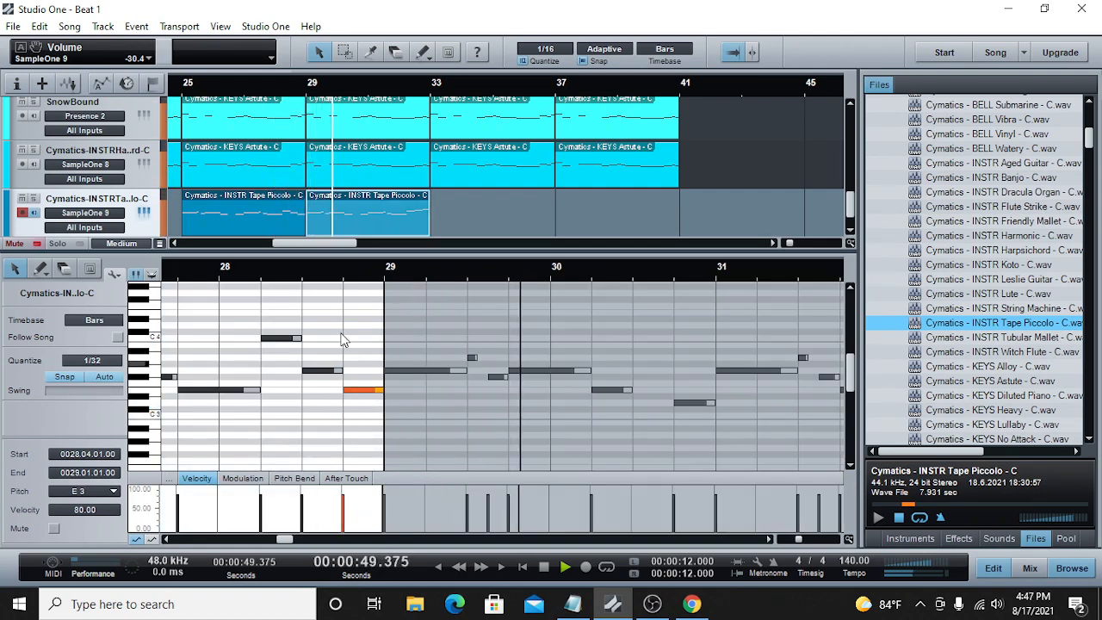
click(240, 275)
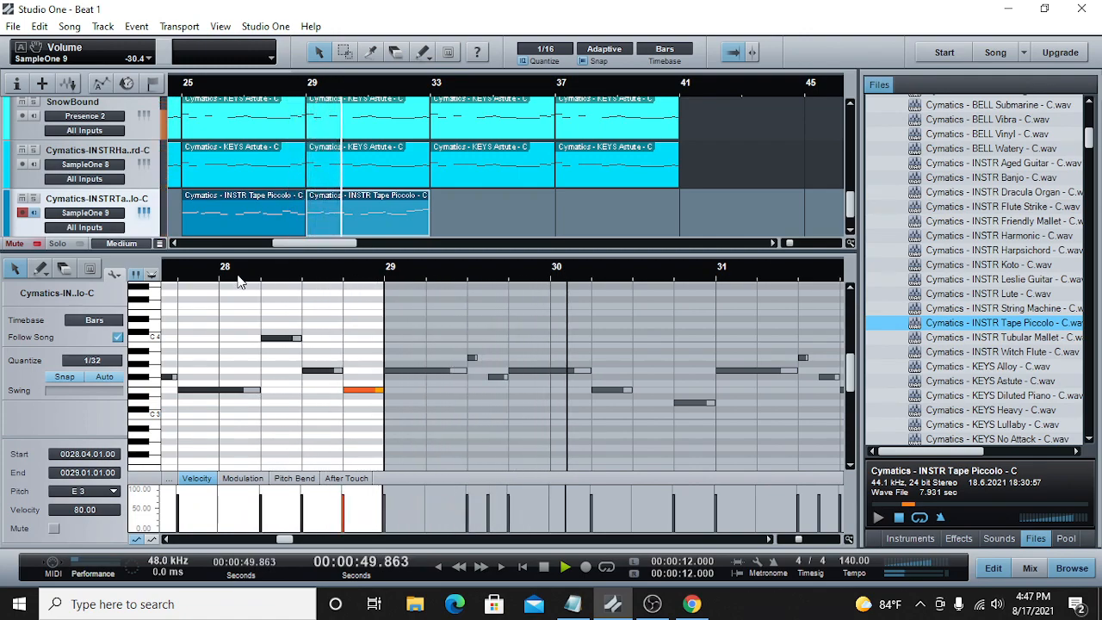
key(ctrl+s)
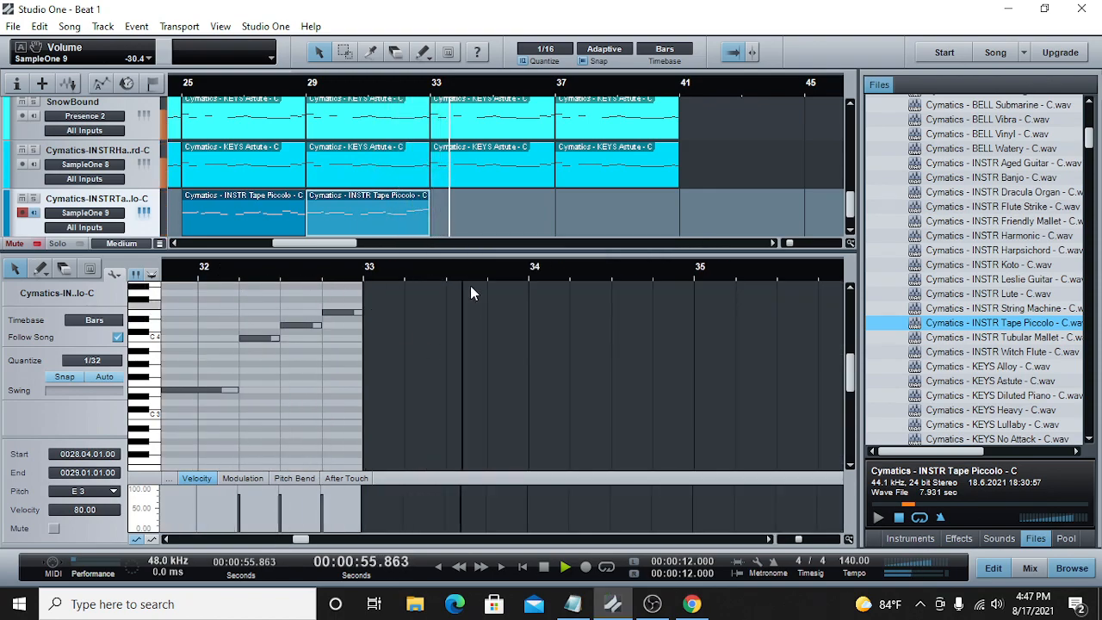
Step: Replay the second clip's ending, delete its D4 note at 32.03.01 and extend the C4 note to 32.04.01
click(376, 79)
click(387, 87)
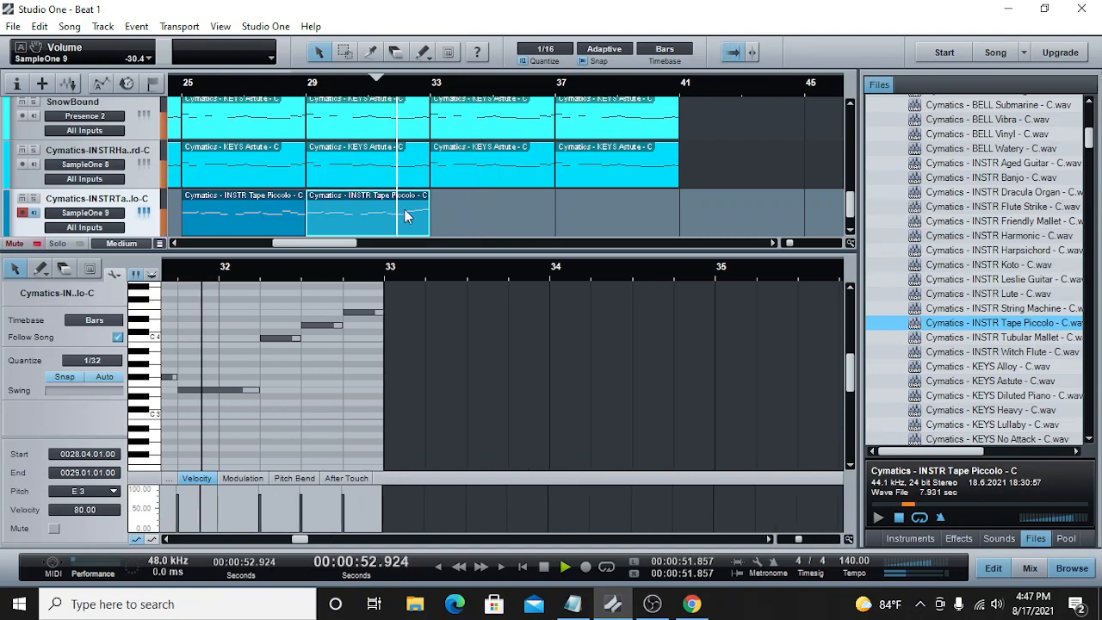
key(space)
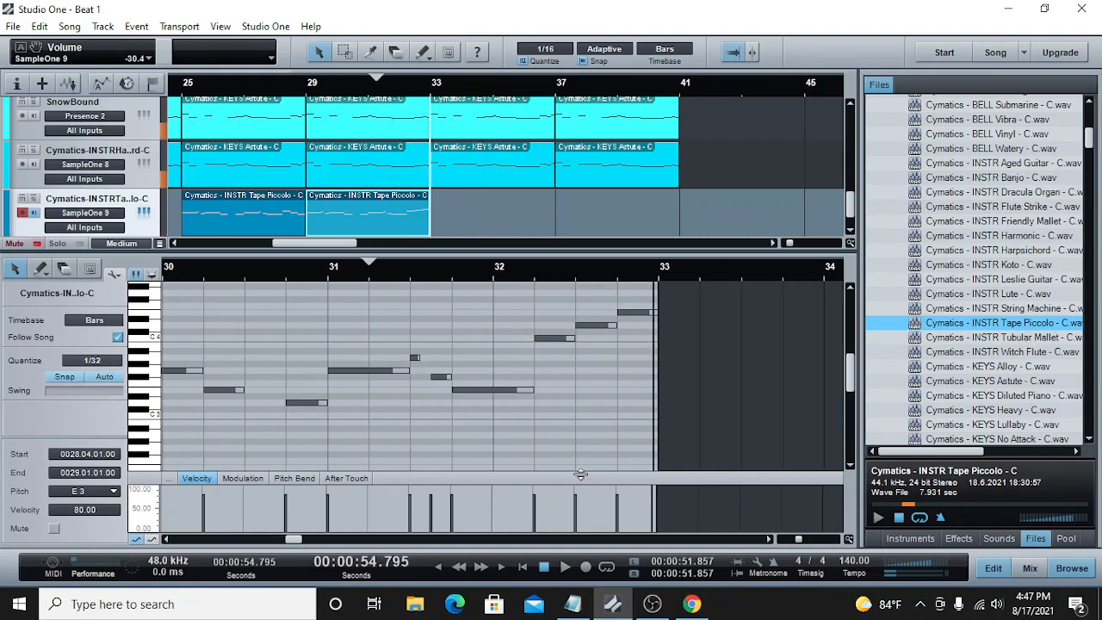
double_click(587, 325)
right_click(586, 324)
click(572, 340)
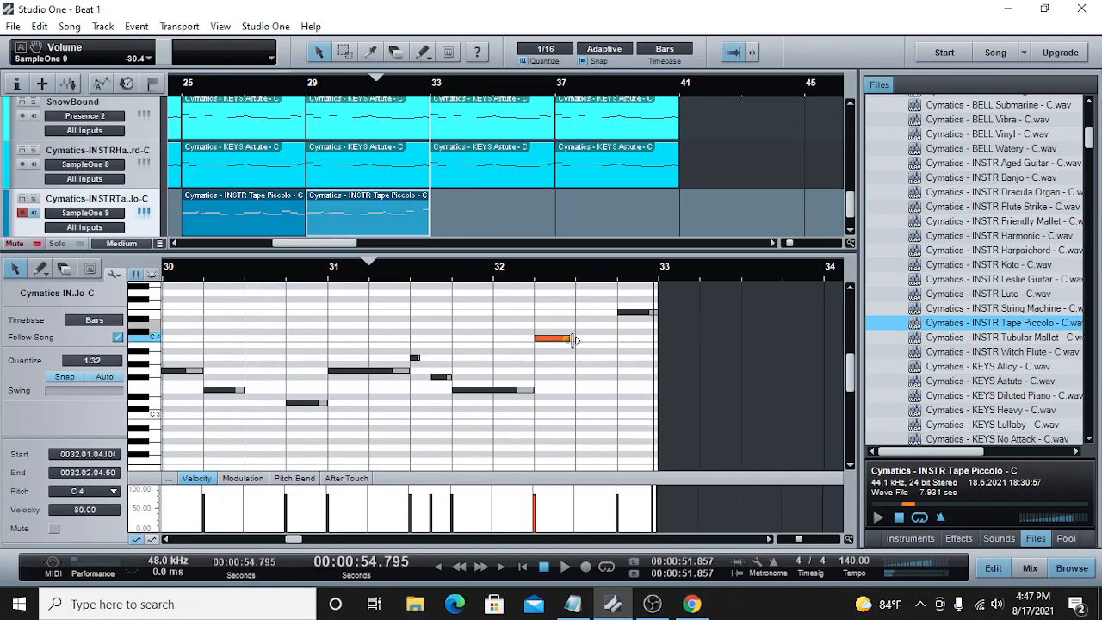
click(524, 268)
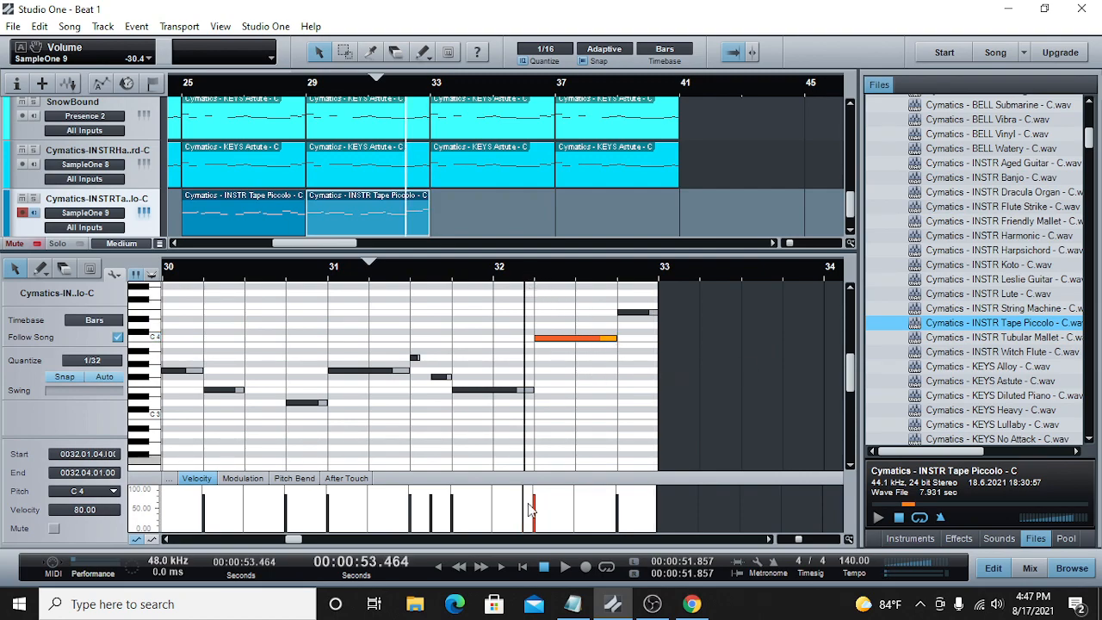
click(566, 567)
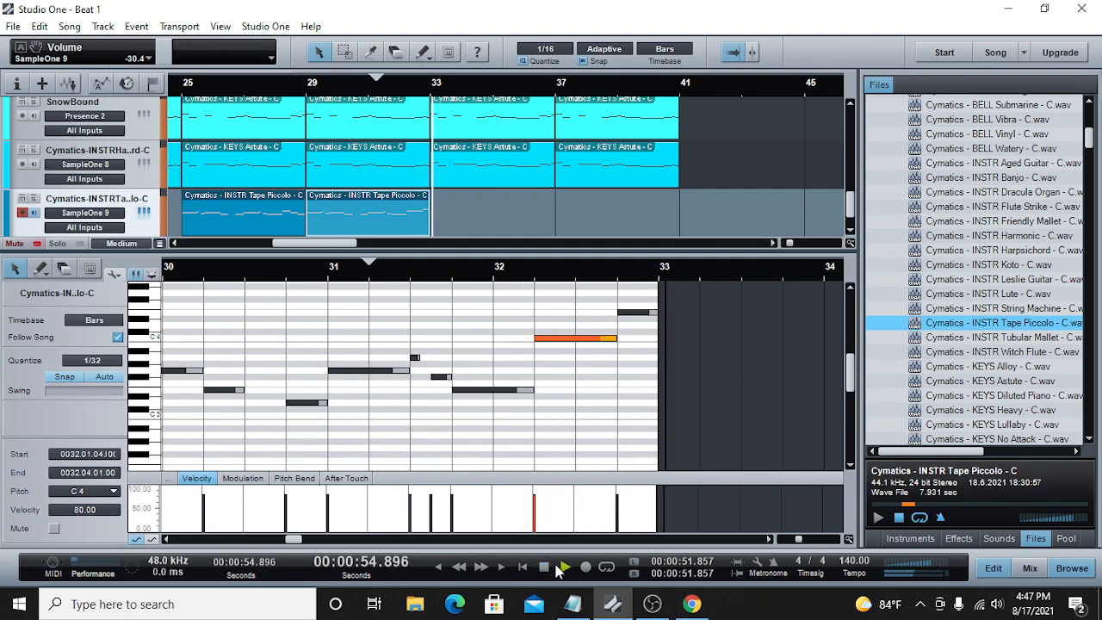
Step: Shorten the C4 note to end at 32.03.01 and move the final note to D#4 at 32.03.01
drag(613, 340, 575, 340)
click(579, 345)
drag(632, 313, 589, 316)
click(590, 314)
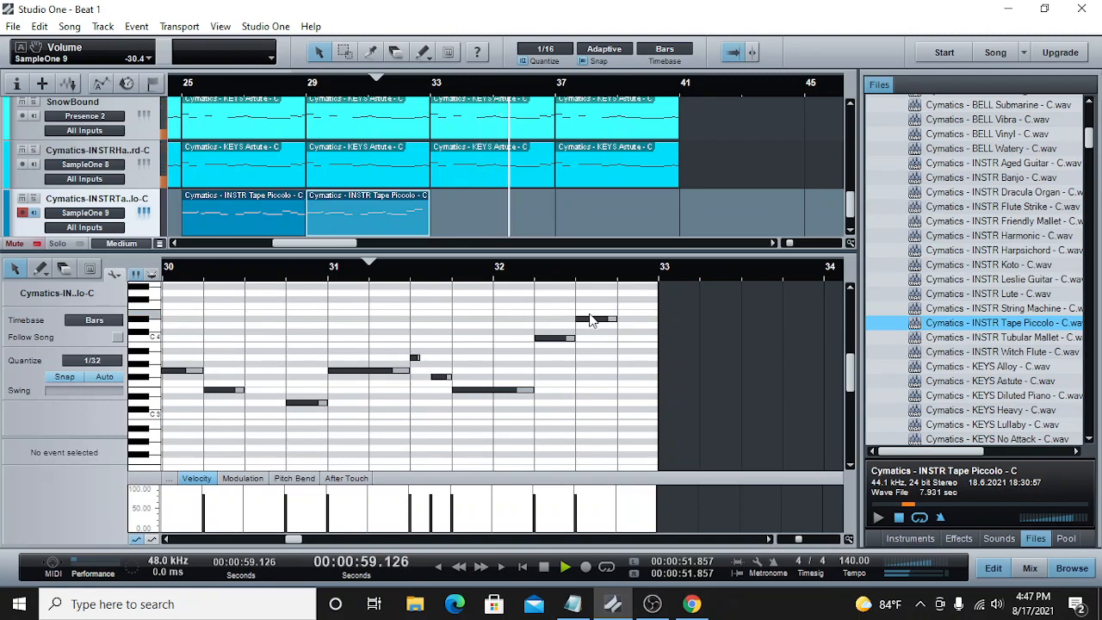
Step: Add an E3 note from 32.04.01 to 33.01.01 and play the end of the second clip
double_click(621, 390)
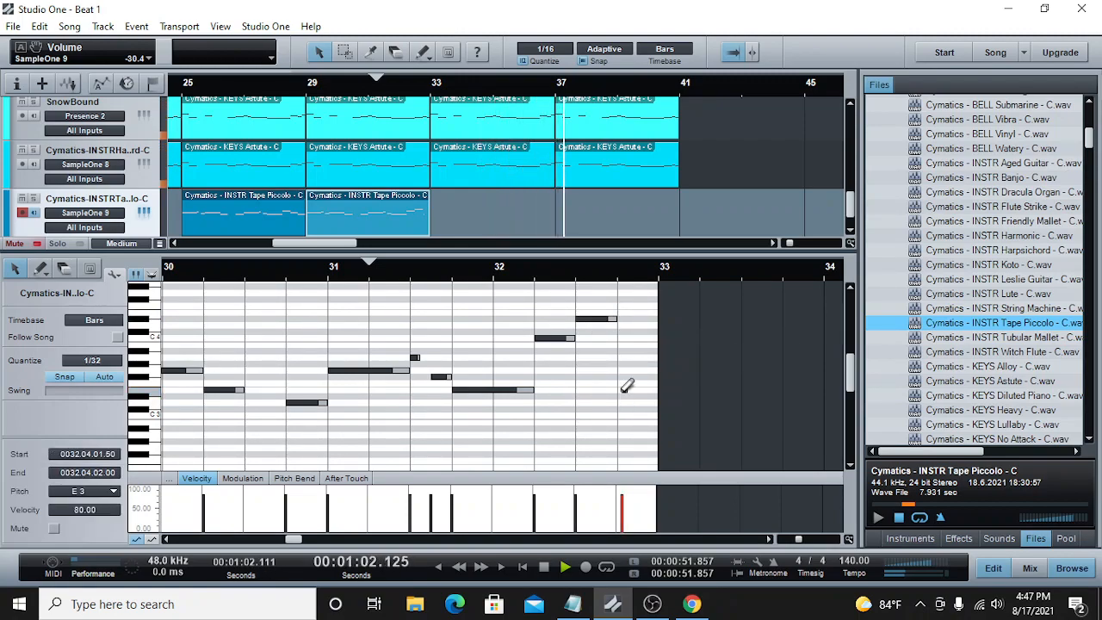
drag(621, 391, 659, 393)
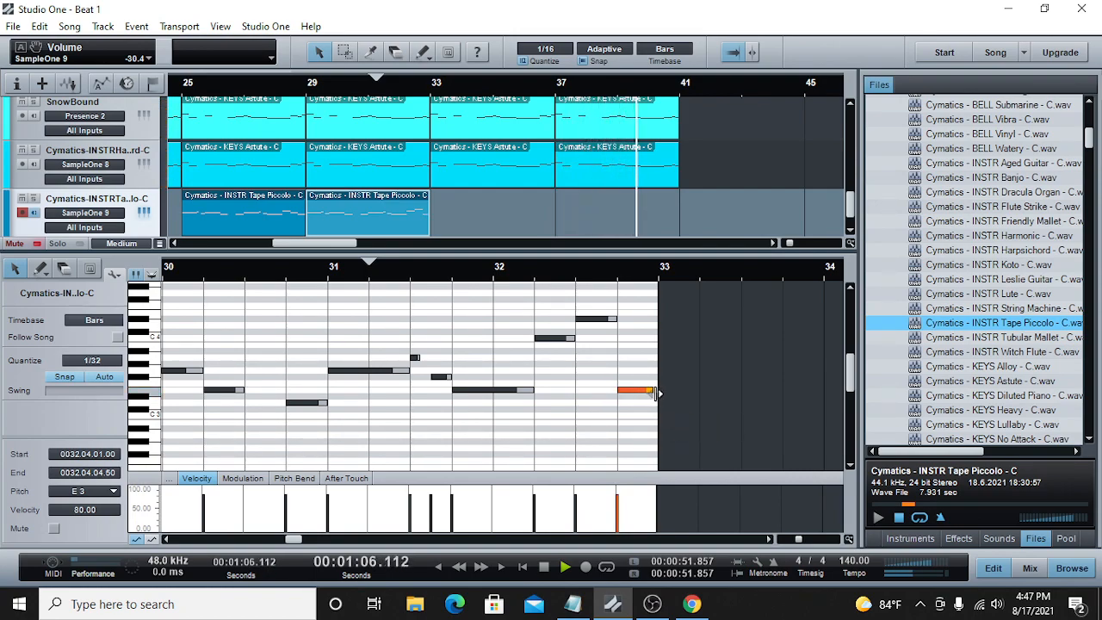
click(392, 82)
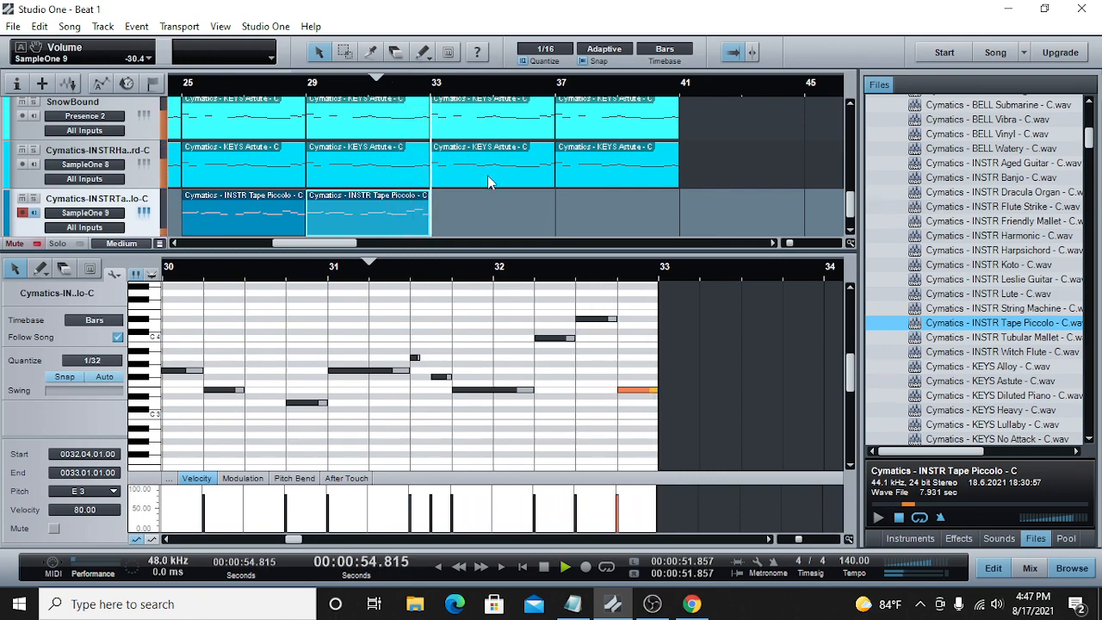
Step: Raise the 32.03.01 note to E4 and play the phrase from bar 32
click(597, 320)
drag(597, 320, 597, 312)
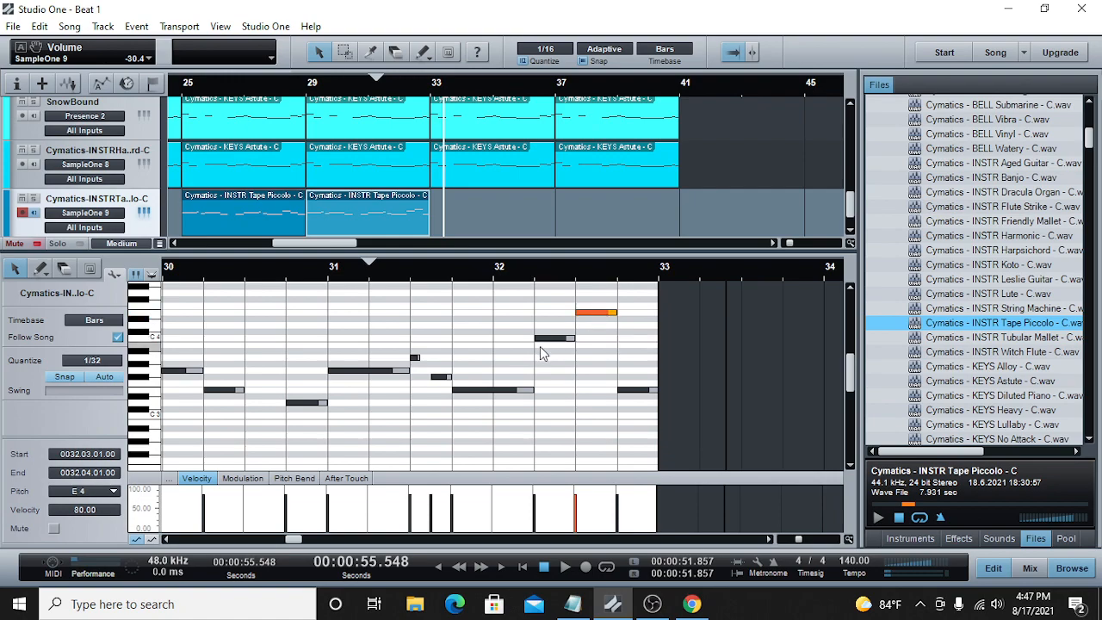
click(496, 272)
click(564, 567)
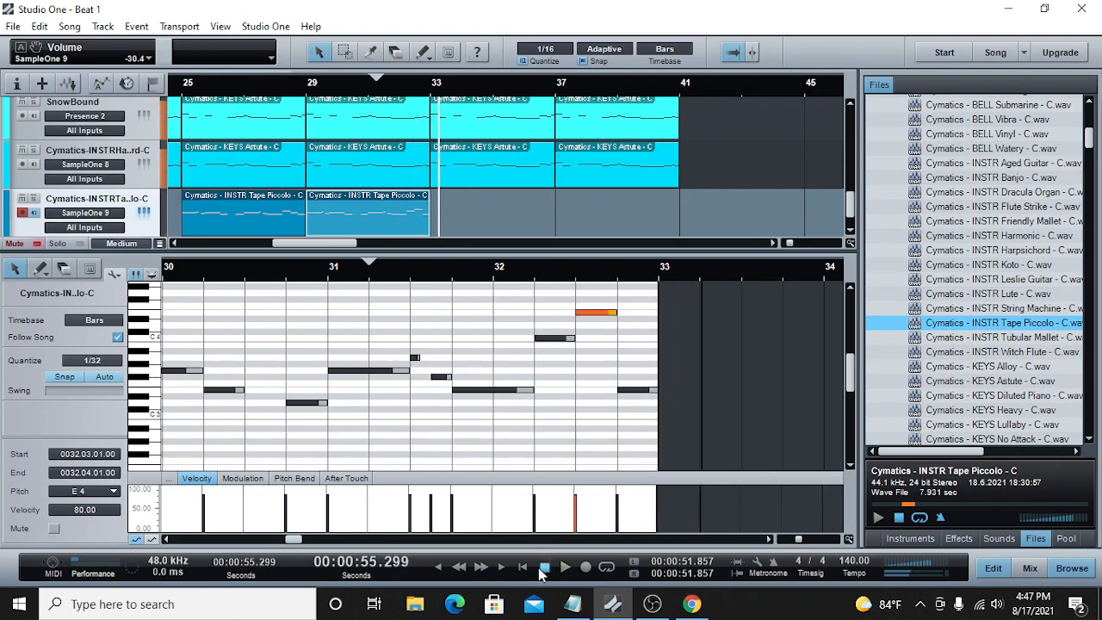
key(space)
Step: Copy both Tape Piccolo clips and paste them at bar 33
drag(451, 207, 279, 199)
right_click(278, 198)
click(313, 226)
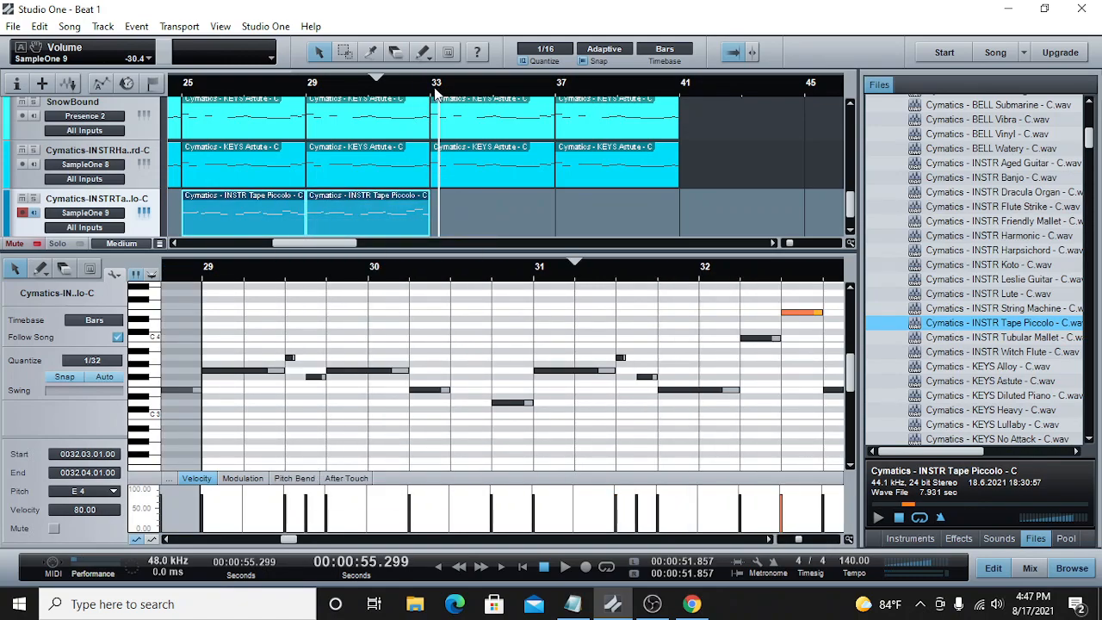
click(433, 86)
right_click(459, 203)
click(495, 360)
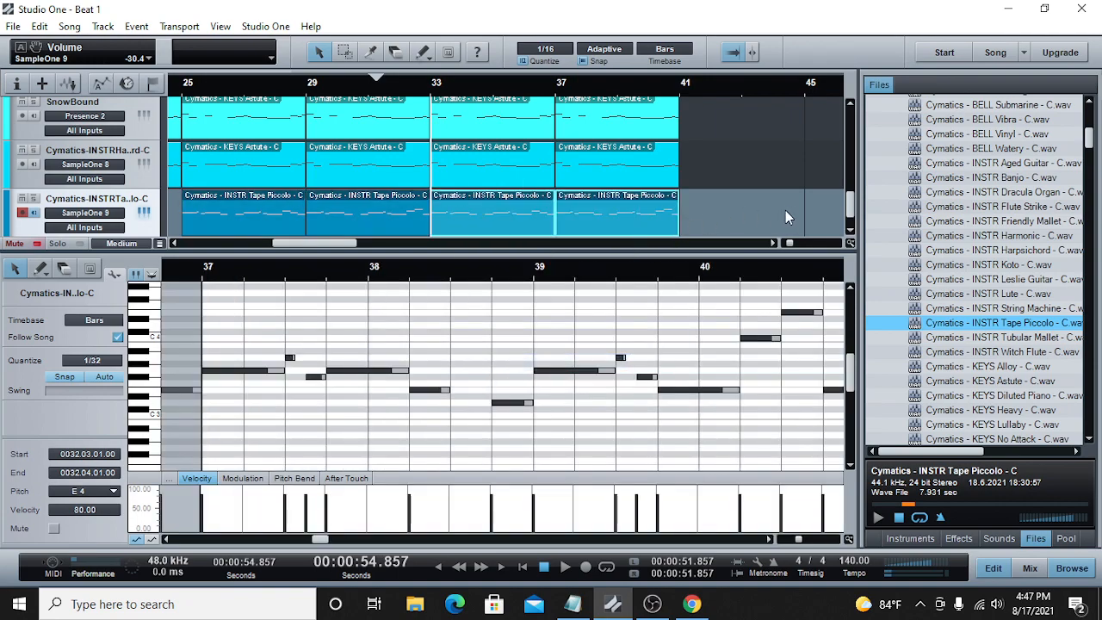
scroll(846, 207, down, 2)
drag(787, 244, 784, 244)
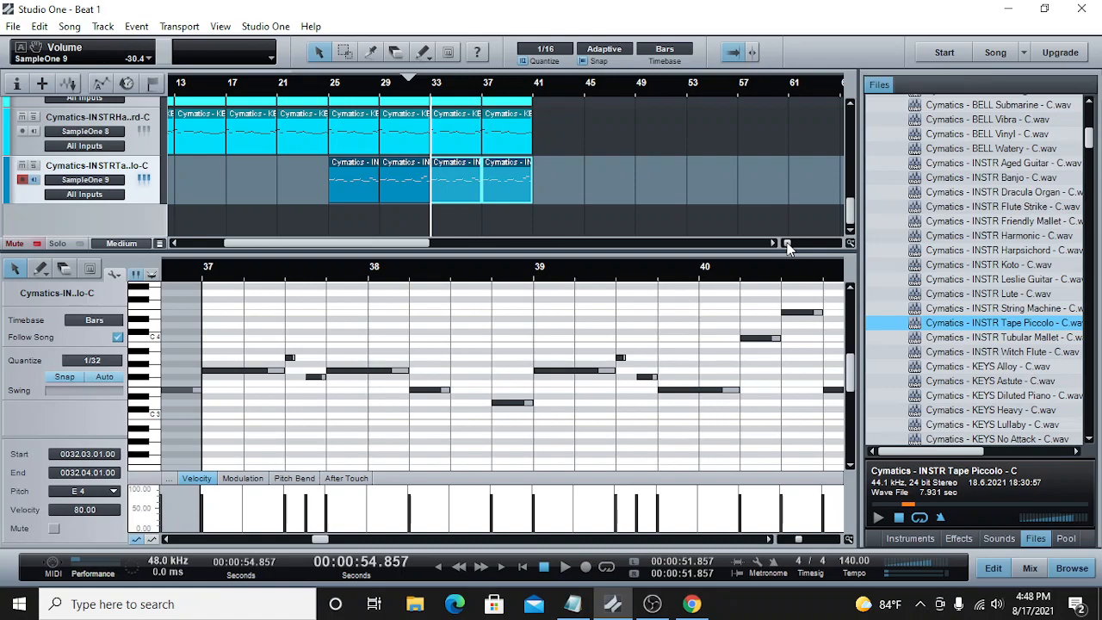
Step: Browse CC0 Sample Packs to the Agressive-Dark HipHop Pack, collapse its melody folders and open the One Hits folder
scroll(1029, 266, up, 10)
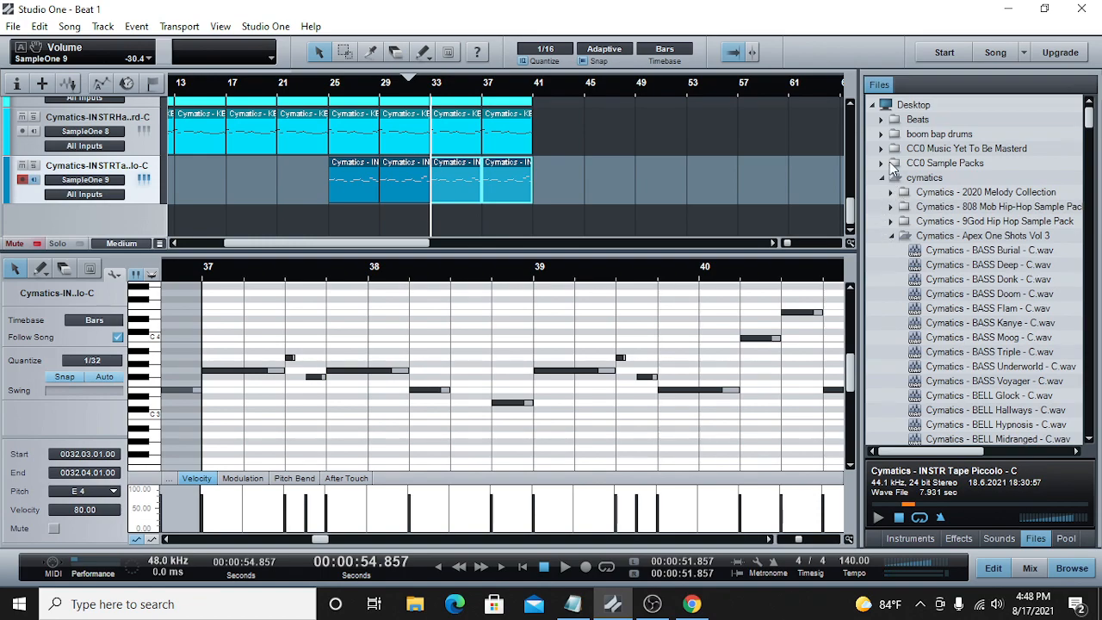
click(881, 164)
click(904, 194)
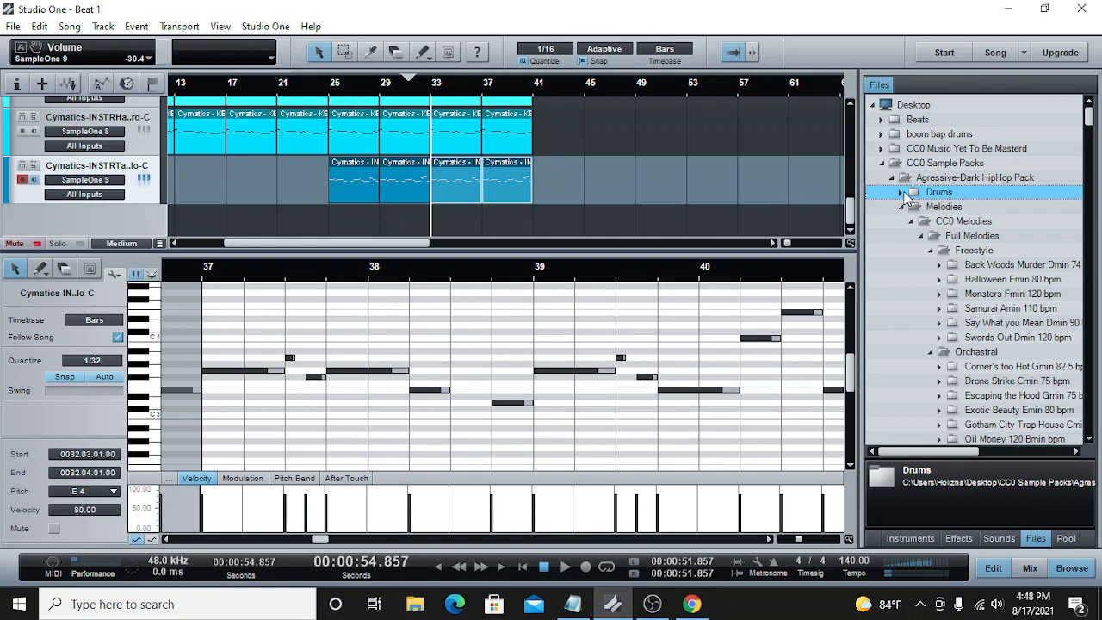
click(922, 236)
click(918, 251)
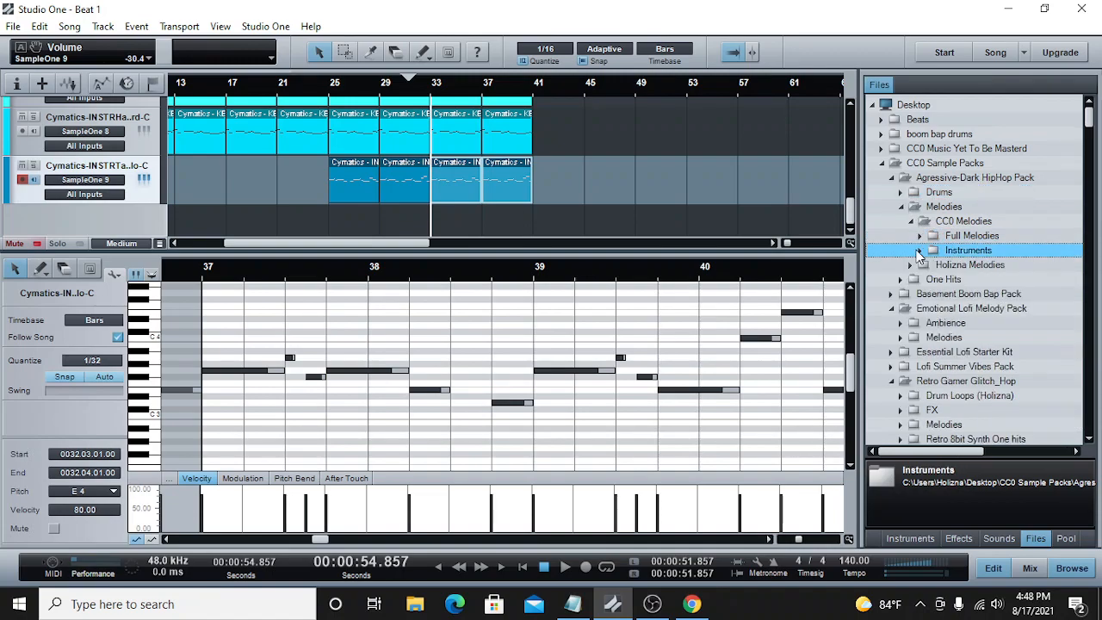
click(911, 222)
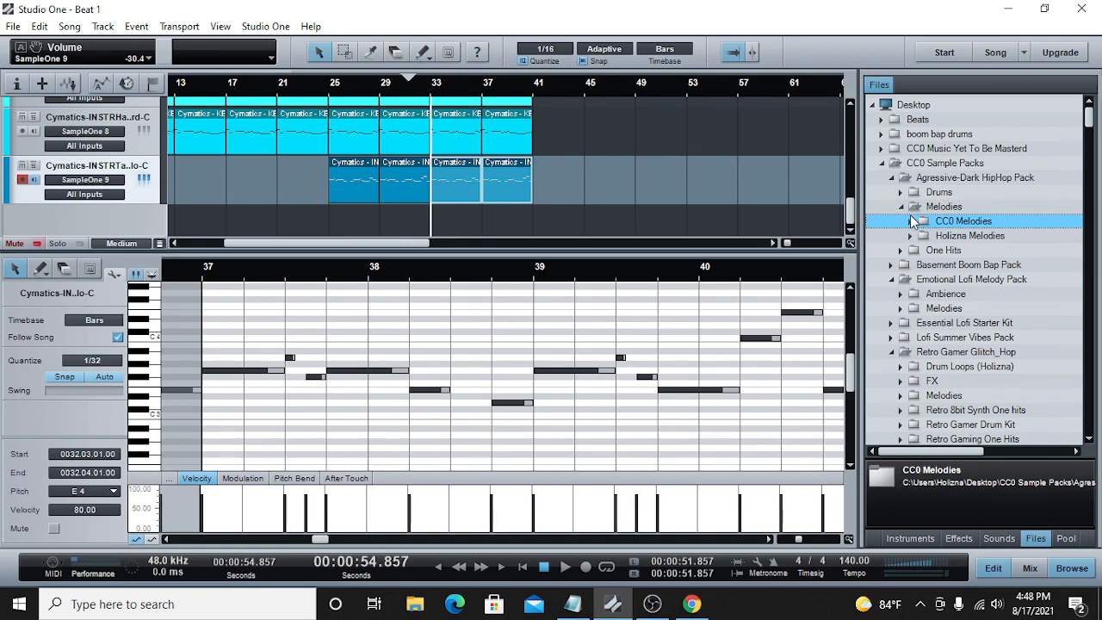
click(902, 207)
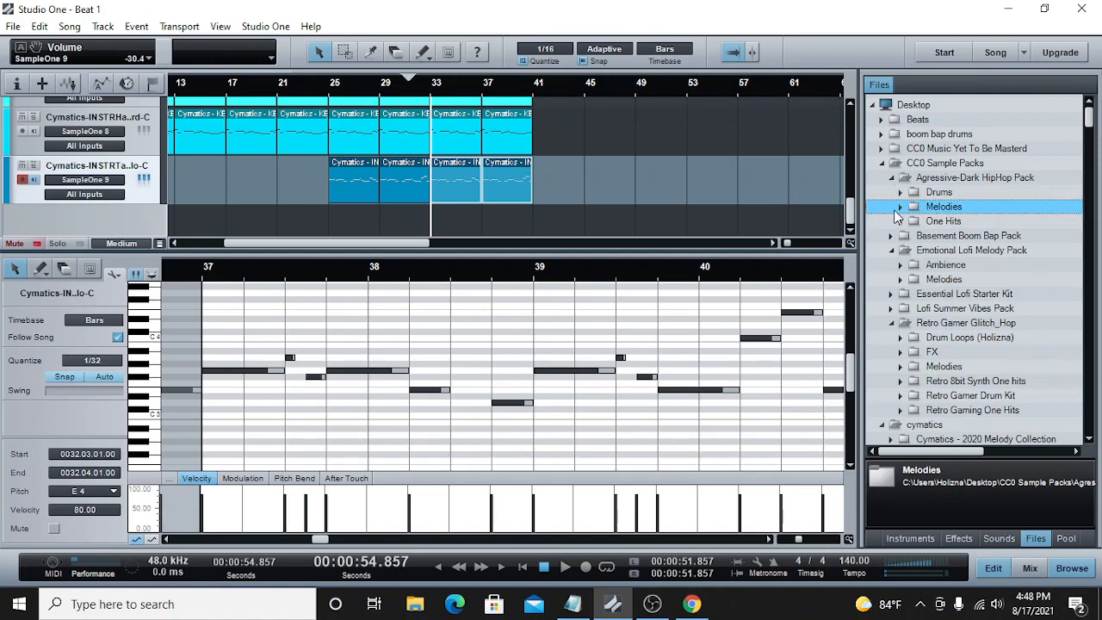
click(902, 222)
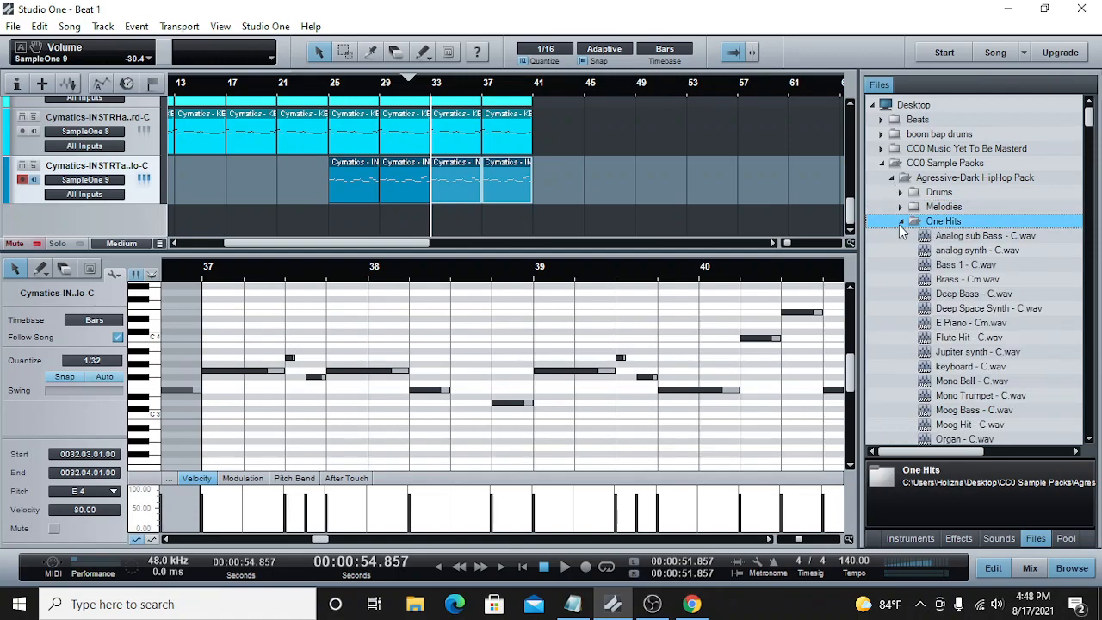
scroll(972, 390, down, 6)
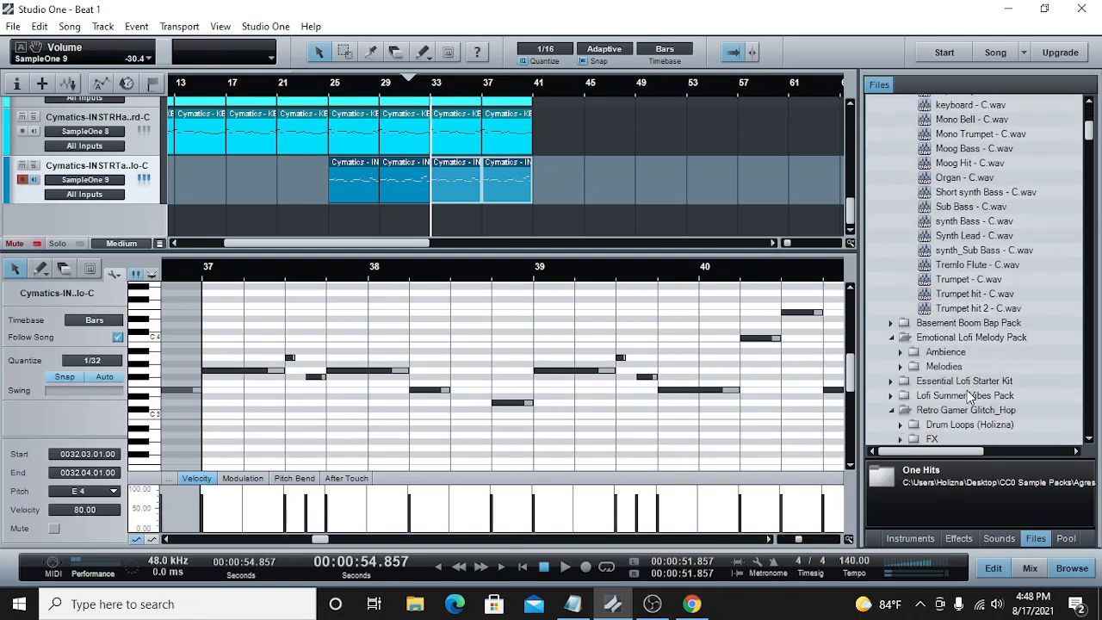
Step: Audition the Tremlo Flute - C.wav one-shot and send it to a new SampleOne instrument track
click(958, 271)
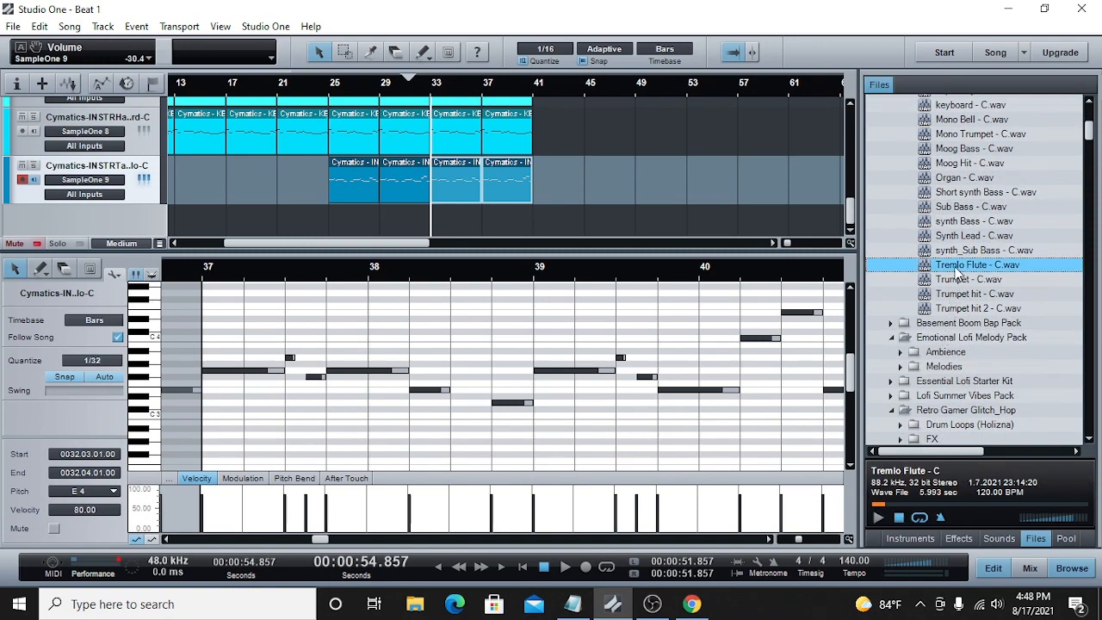
click(879, 517)
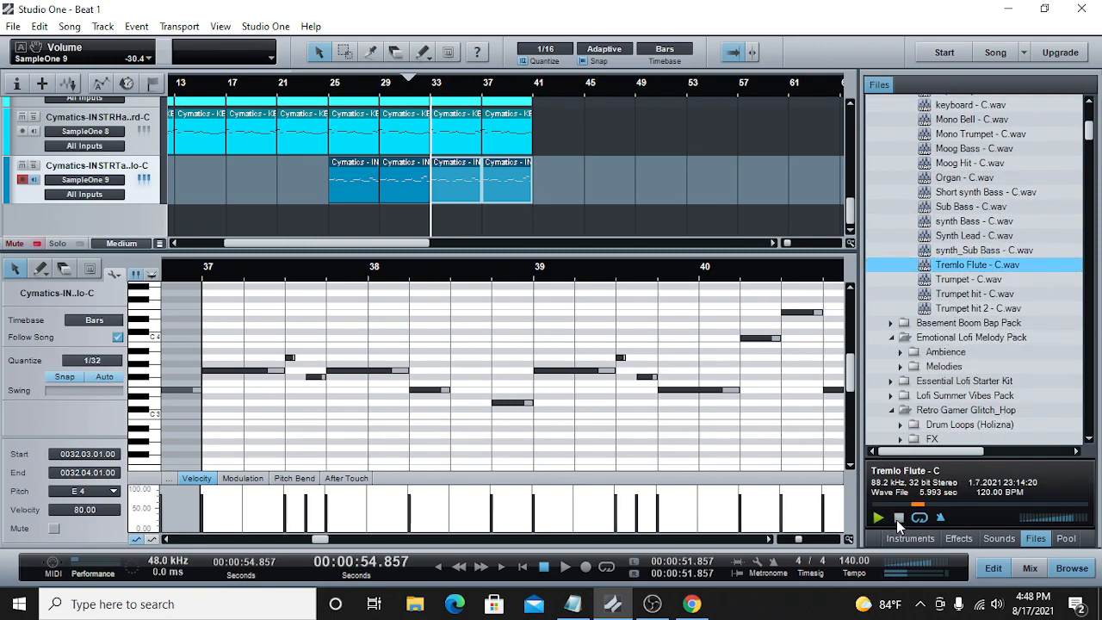
click(896, 520)
right_click(958, 267)
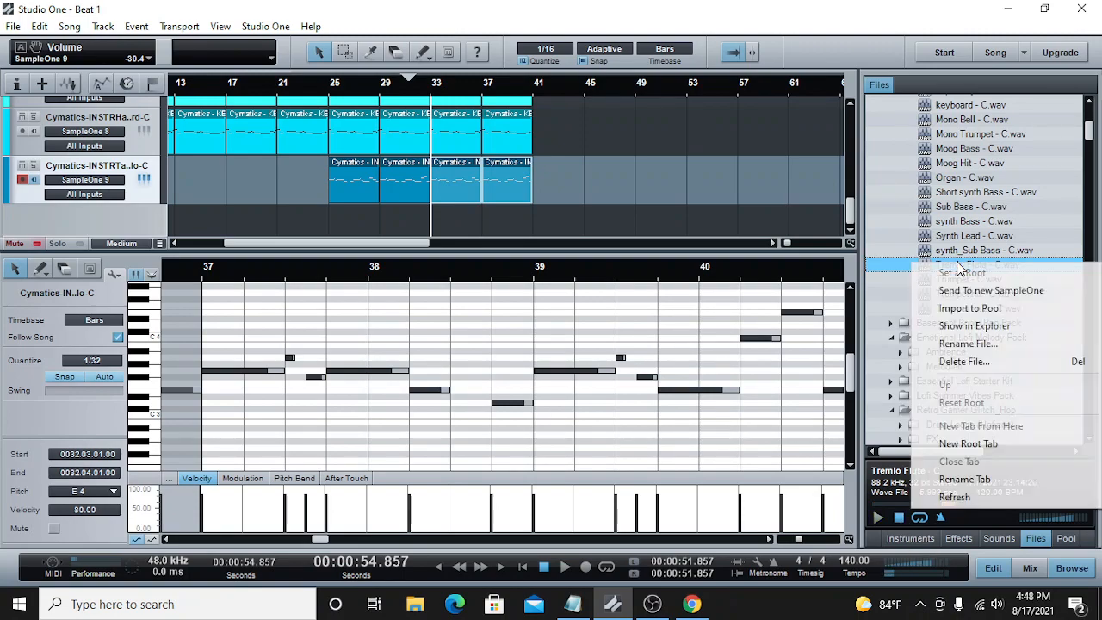
click(969, 291)
click(807, 83)
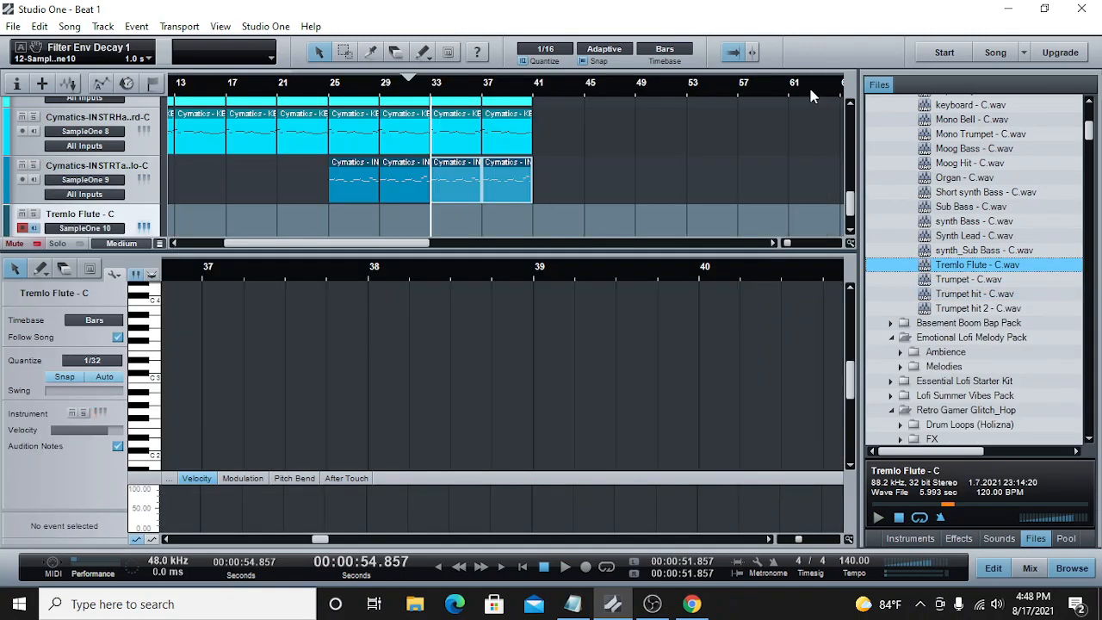
Step: Copy the four Tape Piccolo clips and paste them onto the Tremlo Flute track at bar 25
click(387, 171)
right_click(347, 171)
click(379, 200)
click(332, 89)
scroll(380, 183, down, 1)
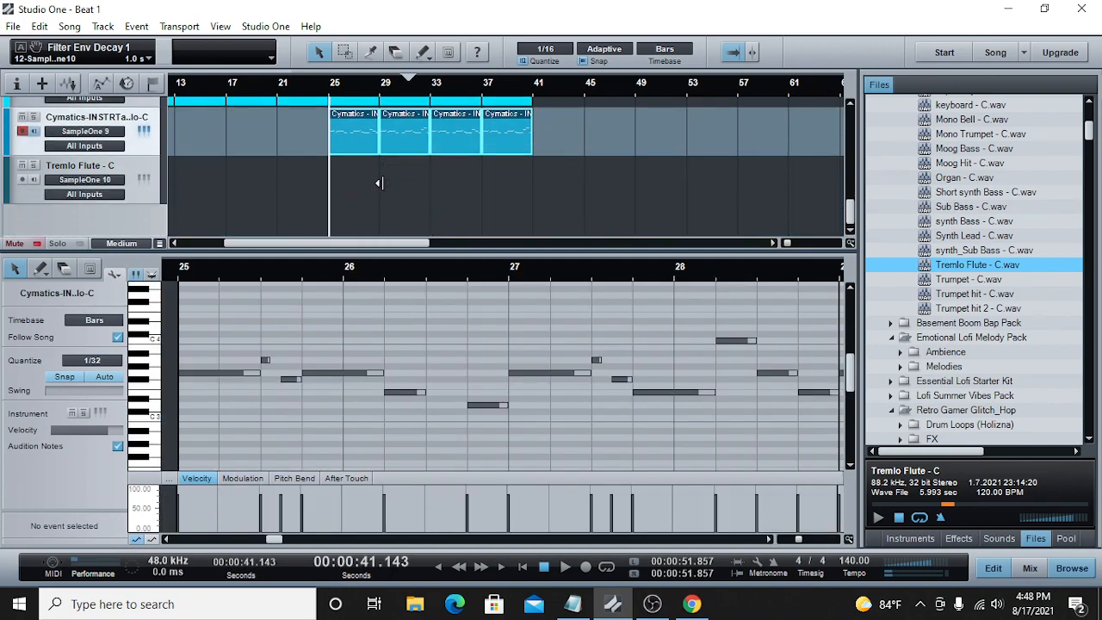
click(155, 166)
right_click(352, 180)
click(413, 342)
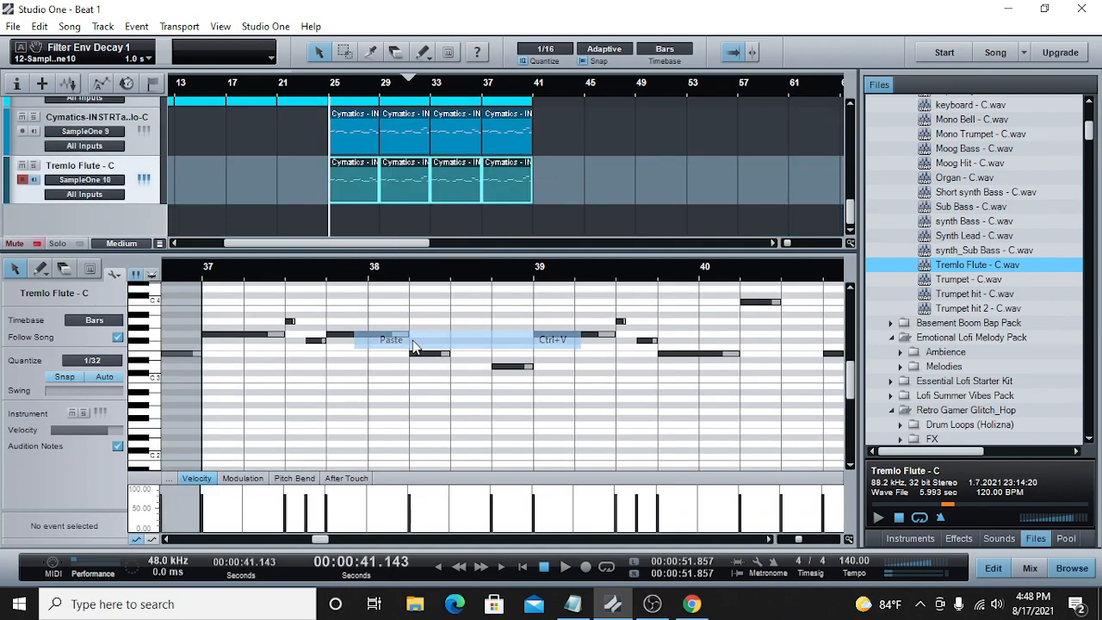
Step: Show the mixer in place of the note editor and lower the Tremlo Flute channel's volume to -24.2 dB
key(F2)
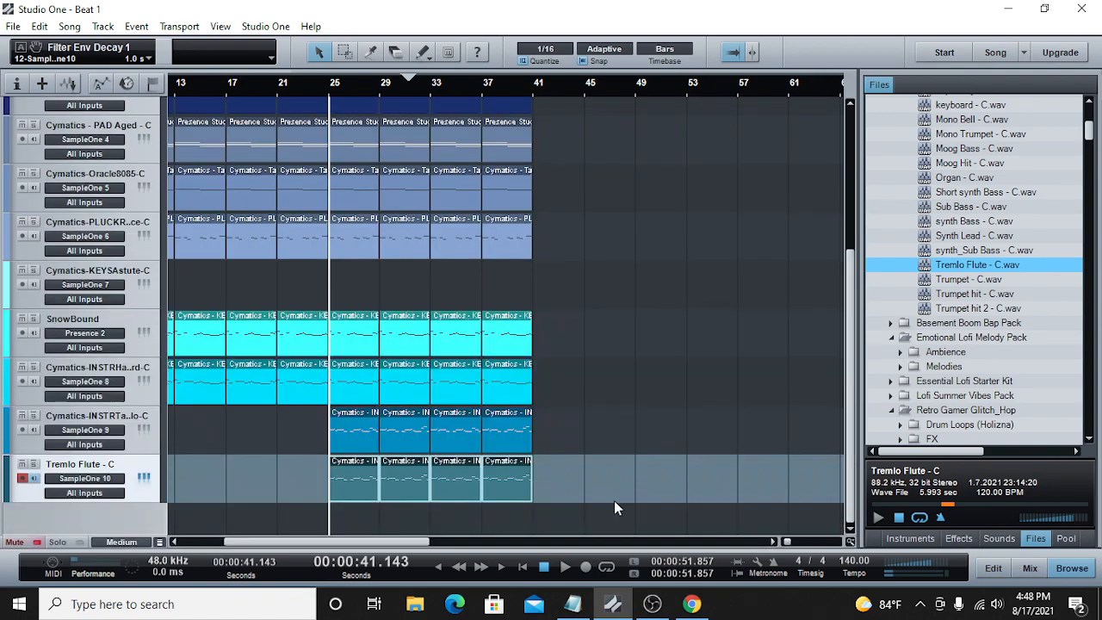
click(1030, 568)
drag(745, 538, 786, 539)
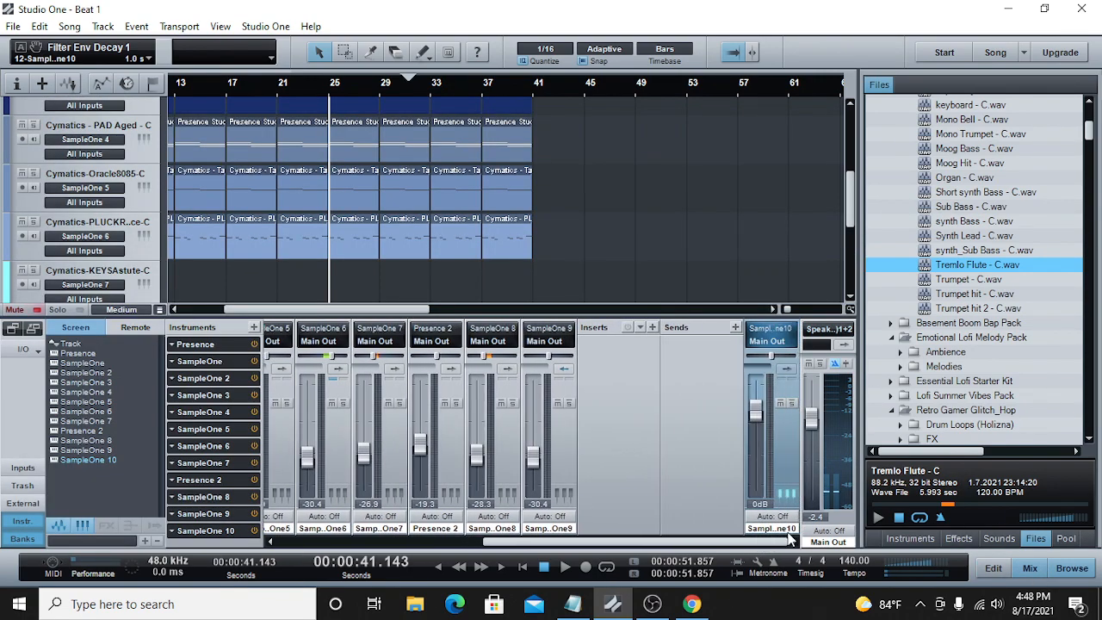
drag(755, 415, 761, 456)
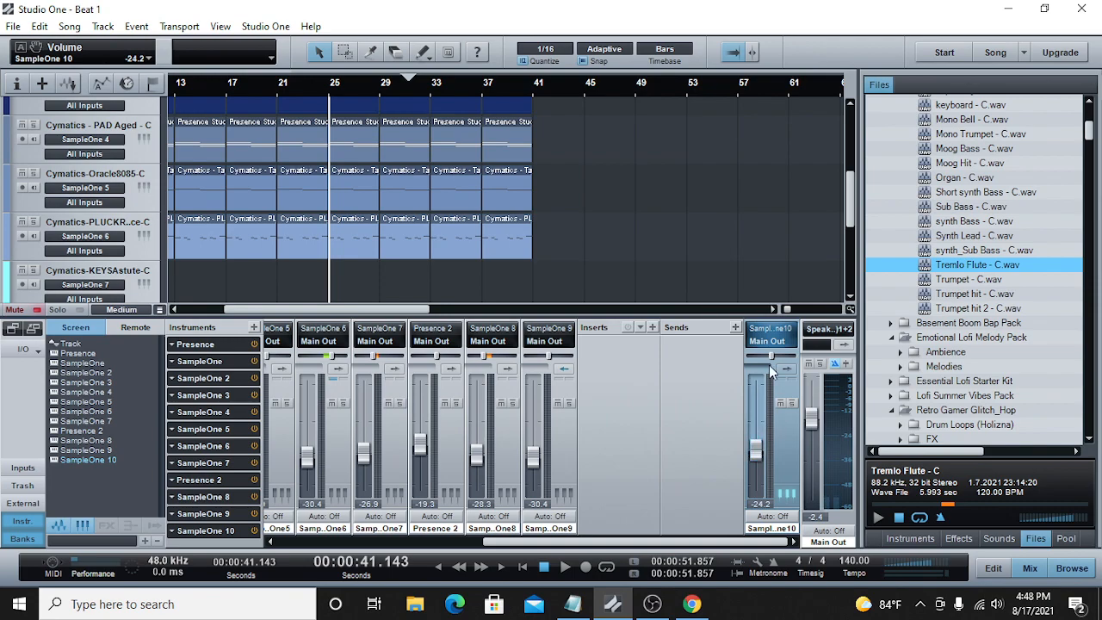
Step: Pan the Tape Piccolo channel to R29 and the Tremlo Flute channel to L29
drag(552, 361, 563, 362)
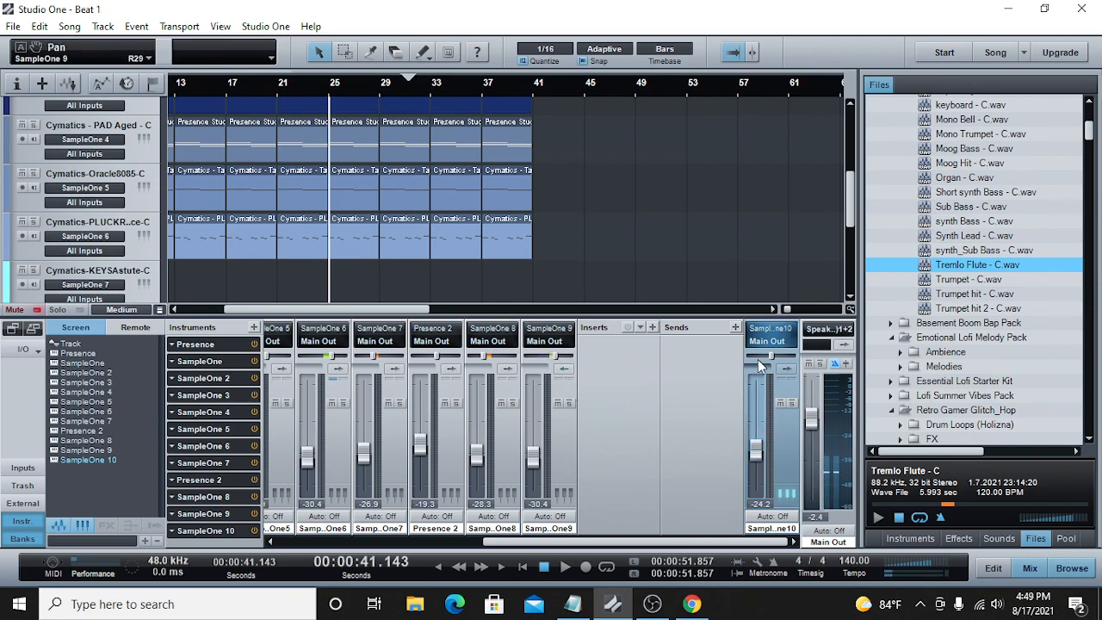
drag(768, 355, 779, 361)
drag(855, 207, 846, 282)
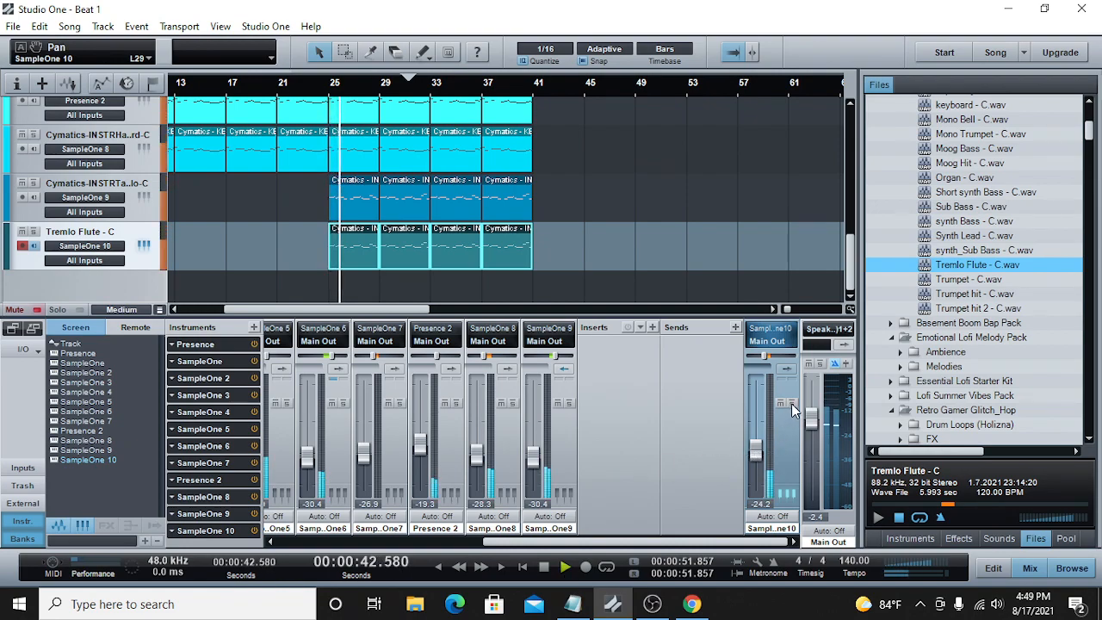
Step: Set the soloed Tremlo Flute channel's volume to -20.0 dB, then turn its solo off
drag(756, 454, 756, 448)
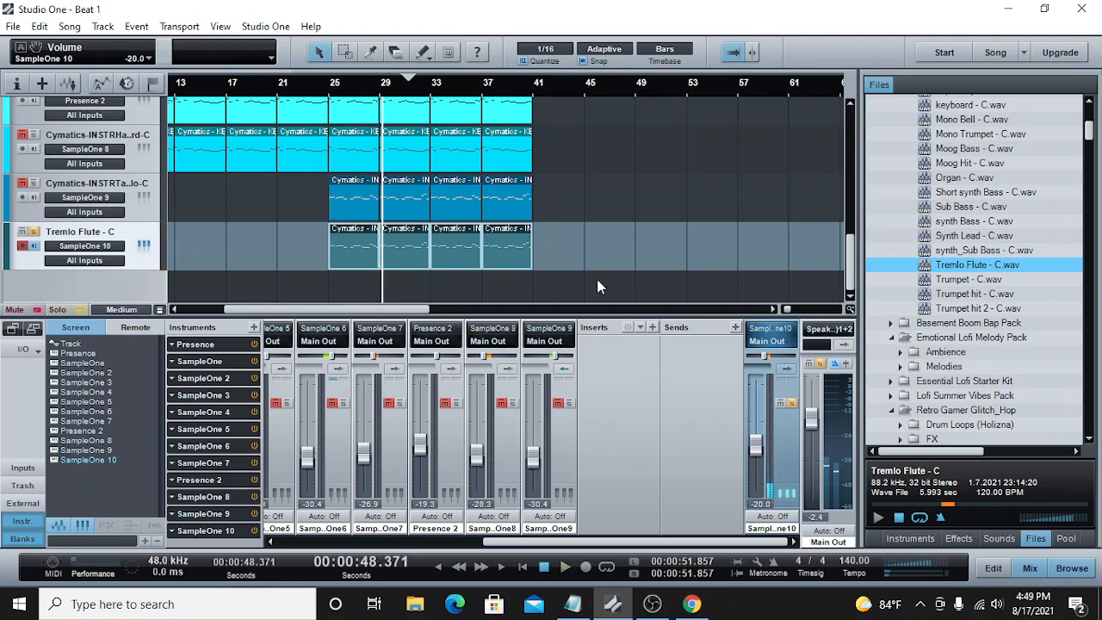
drag(621, 244, 334, 235)
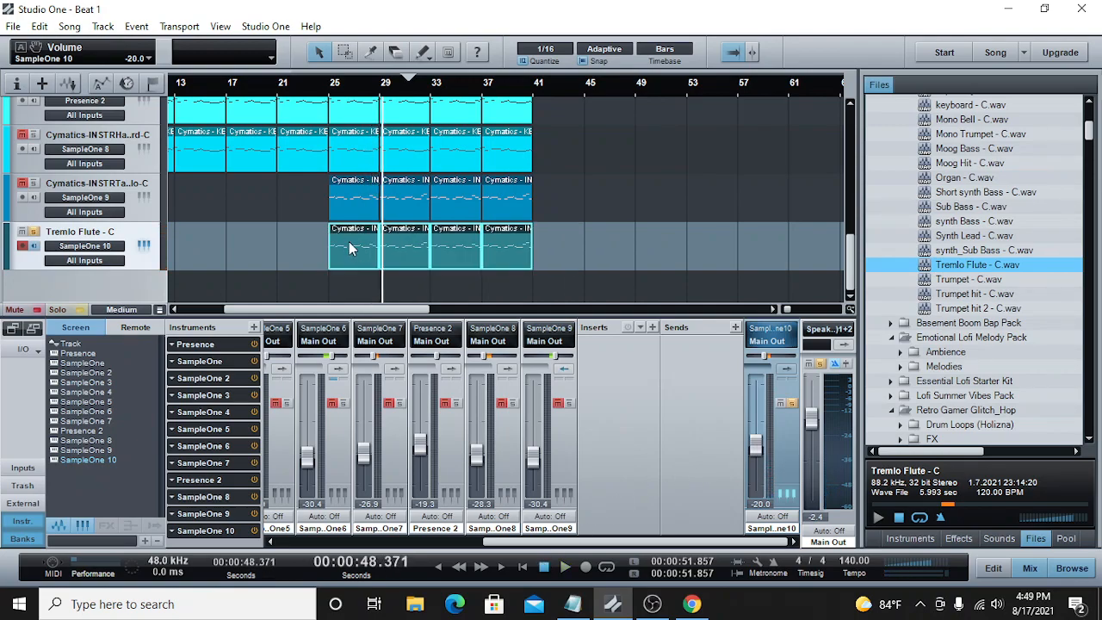
click(349, 249)
click(34, 231)
Step: Raise all notes in the four Tremlo Flute clips by one octave, from G3 to G4
drag(547, 259, 365, 235)
double_click(365, 235)
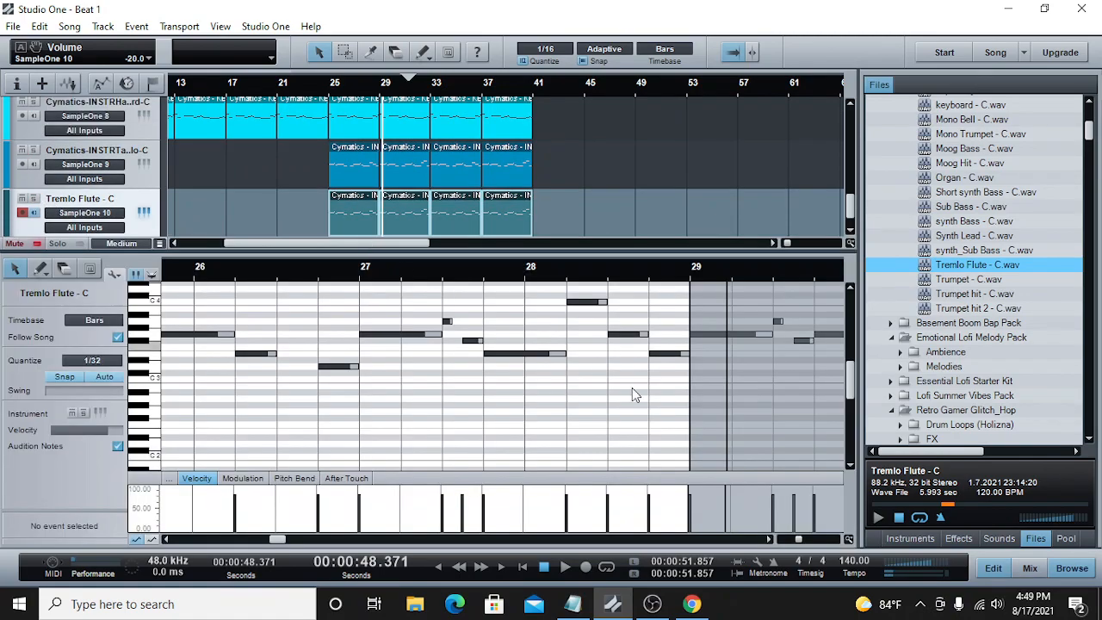
drag(802, 539, 782, 539)
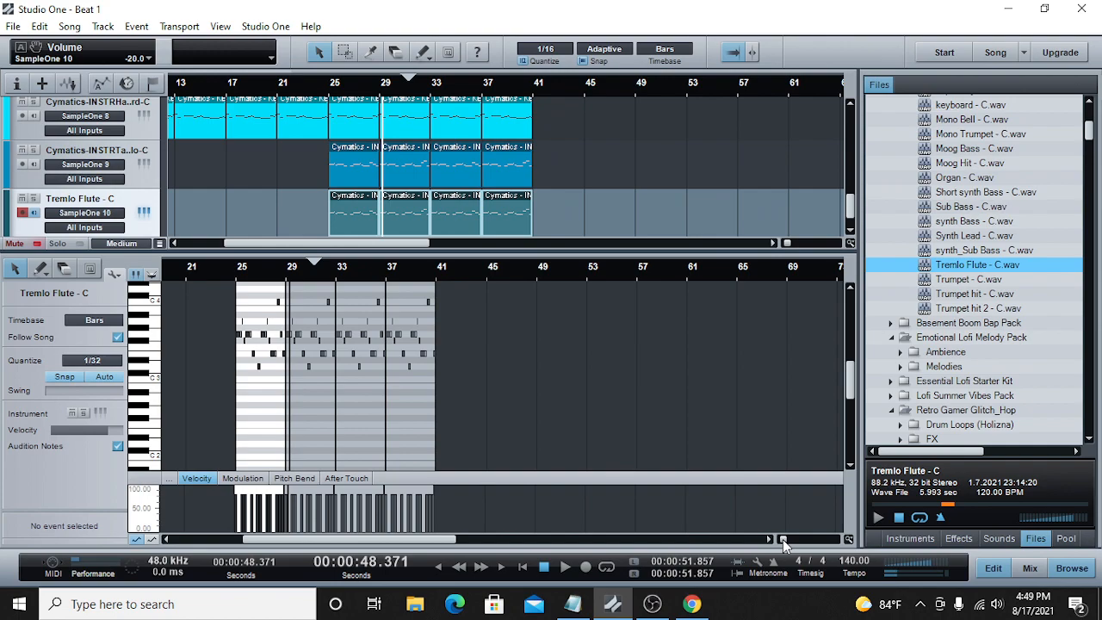
scroll(583, 404, up, 2)
drag(517, 308, 208, 467)
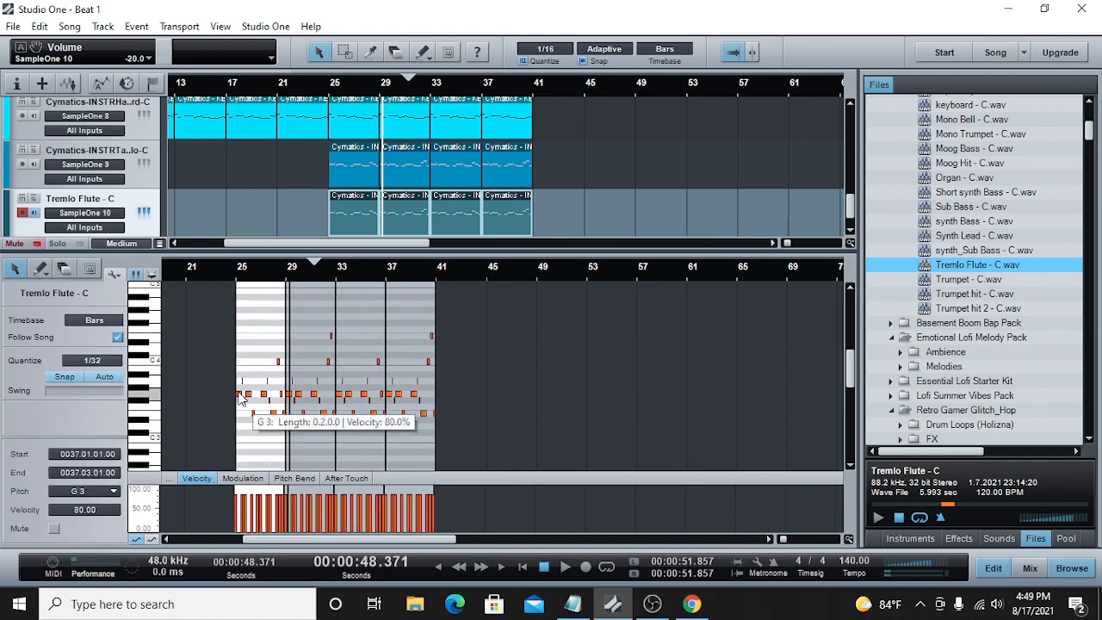
drag(241, 372, 244, 324)
Step: Play the transposed Tremlo Flute phrase from just before bar 25, then stop playback
click(231, 278)
click(792, 540)
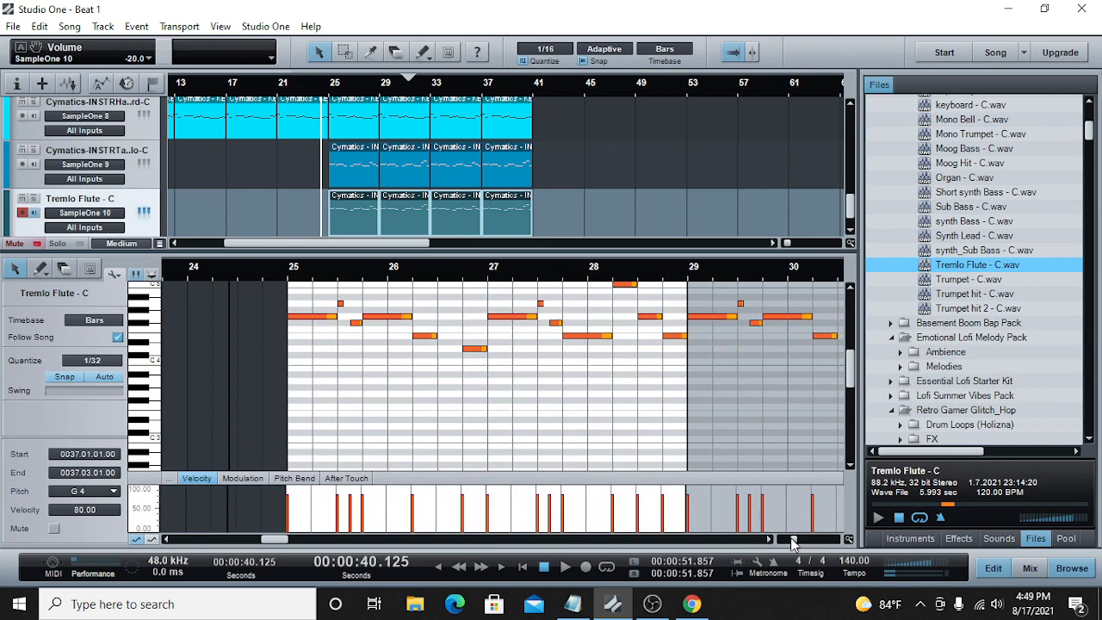
click(566, 568)
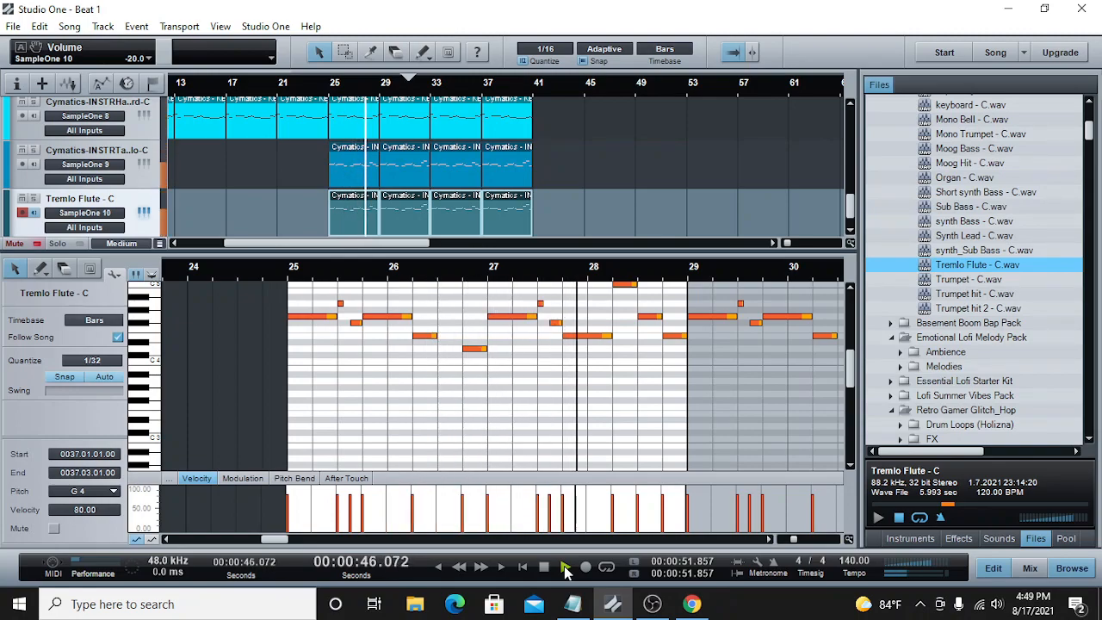
click(545, 569)
Step: Lower the Tremlo Flute channel's volume to -33.2 dB in the mixer
click(1030, 569)
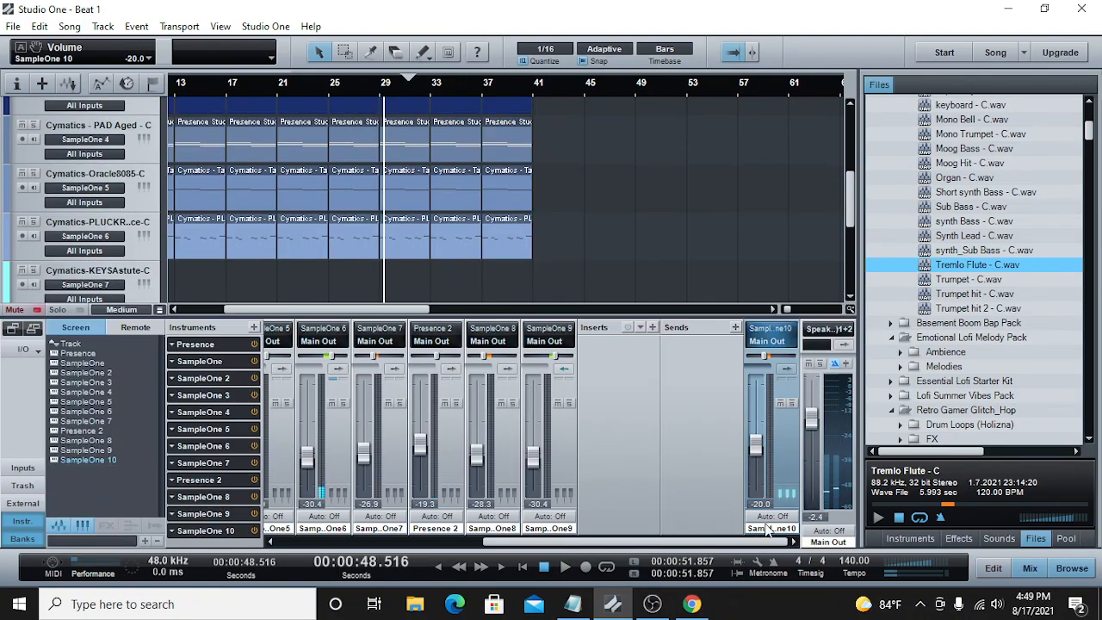
drag(755, 446, 754, 465)
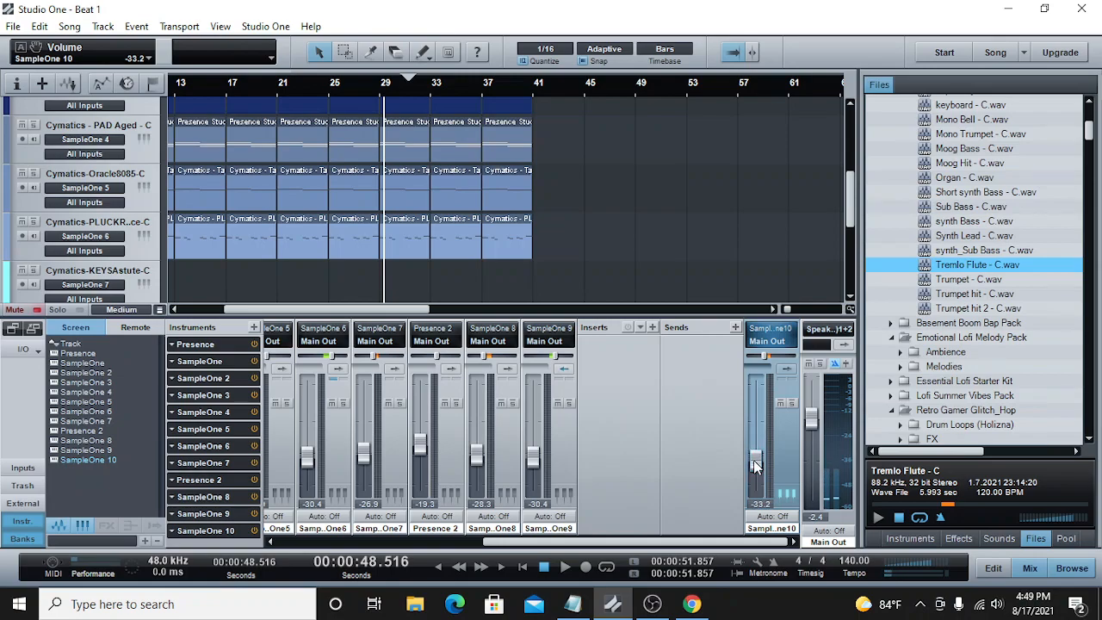
Step: Solo the Tape Piccolo and the Tremlo Flute channels in turn during playback to compare them with the full mix
click(567, 402)
click(567, 402)
click(567, 403)
key(space)
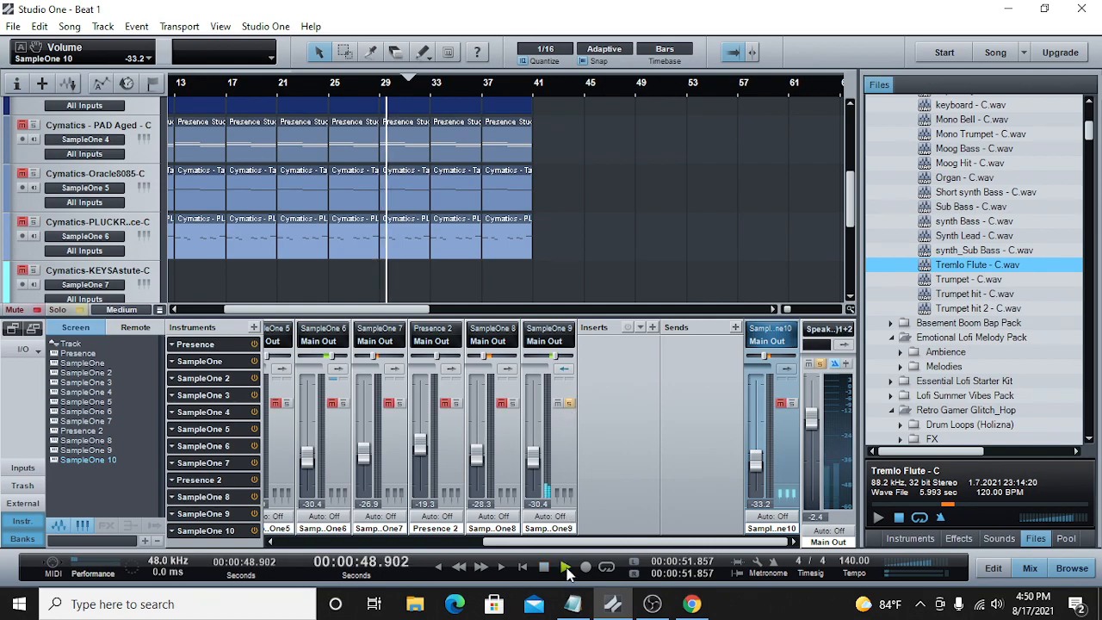
click(568, 404)
drag(848, 186, 849, 254)
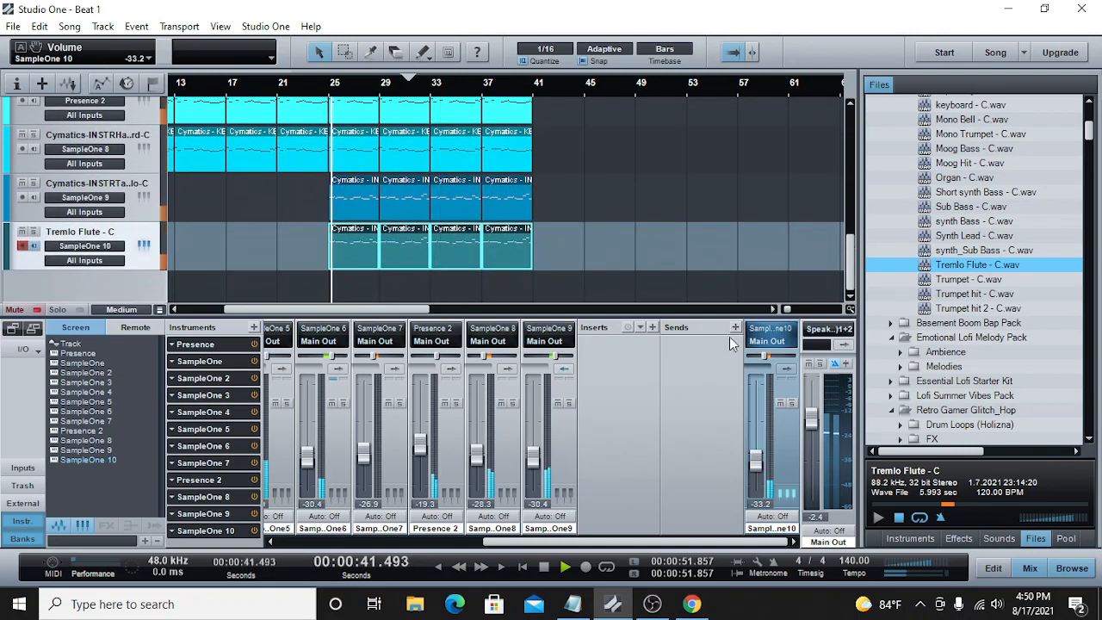
click(792, 403)
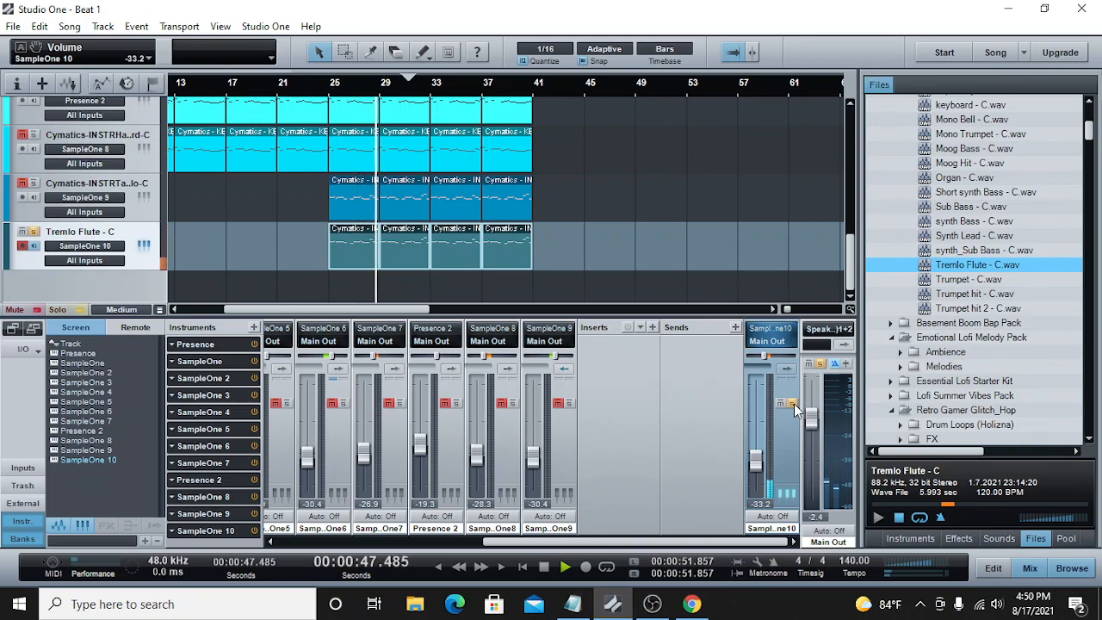
click(793, 404)
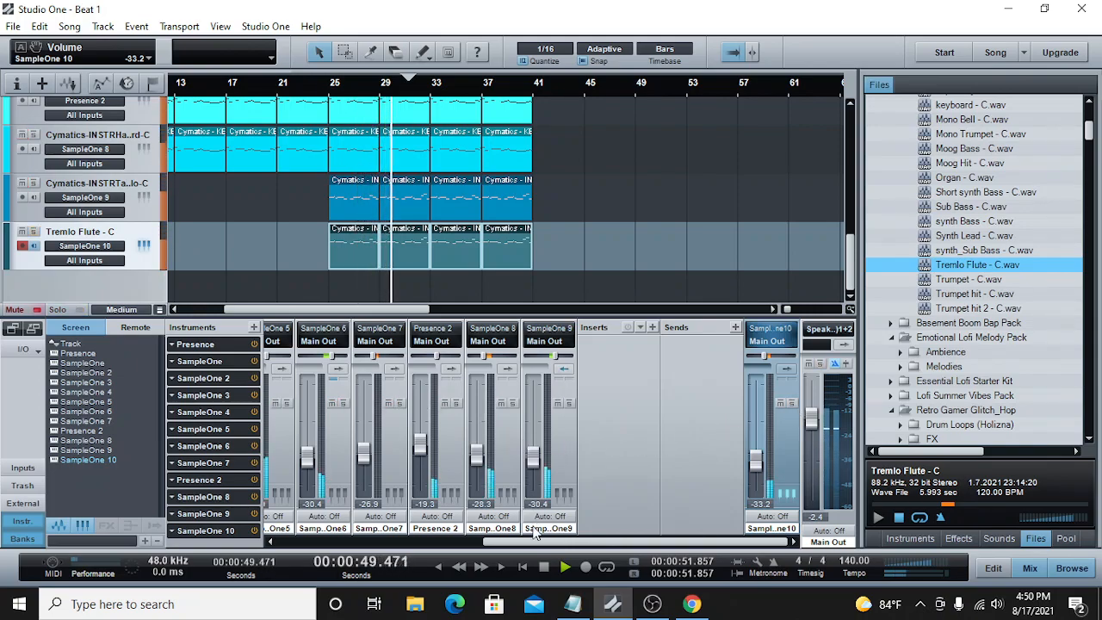
Step: Lower the Tape Piccolo channel's volume to -33.2 dB and stop playback
drag(537, 460, 537, 465)
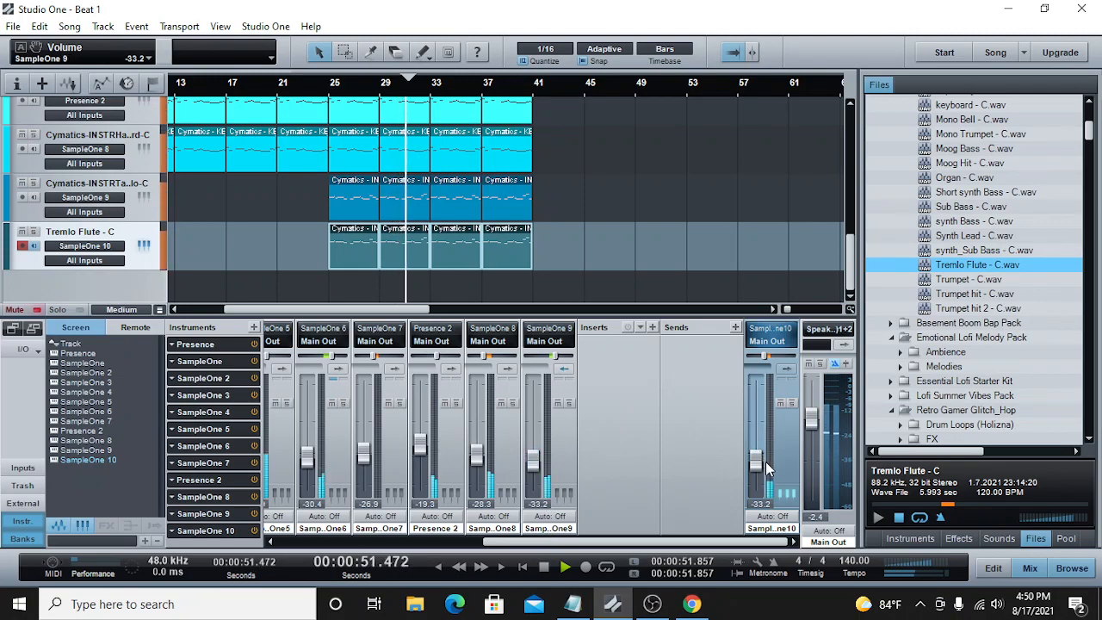
click(543, 566)
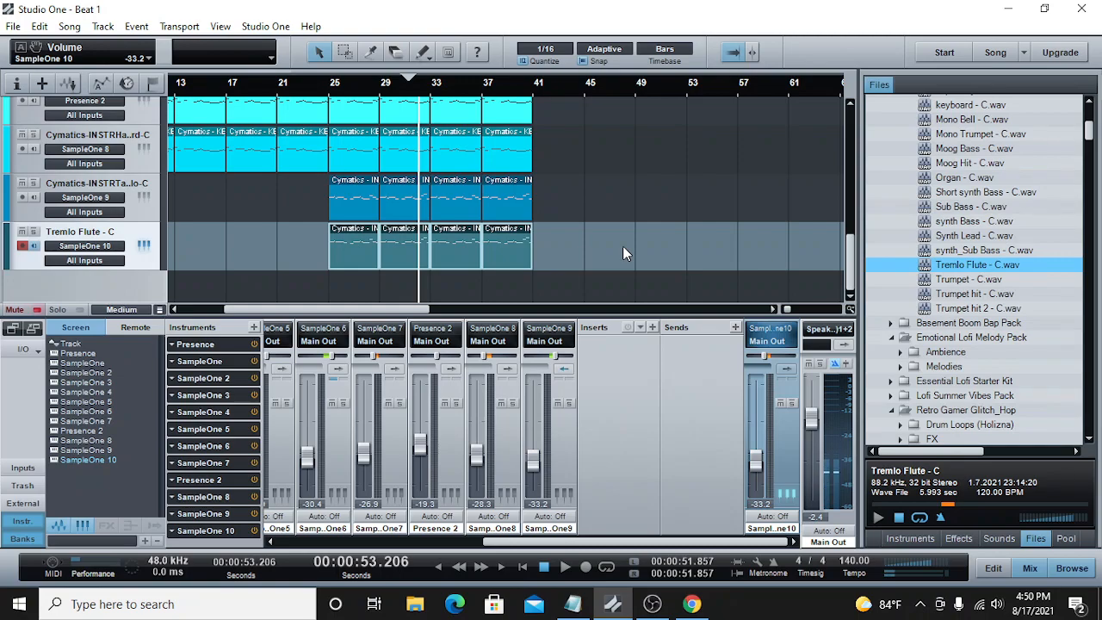
Step: Insert Room Reverb with the Church preset on the Tape Piccolo channel and close its window
click(956, 538)
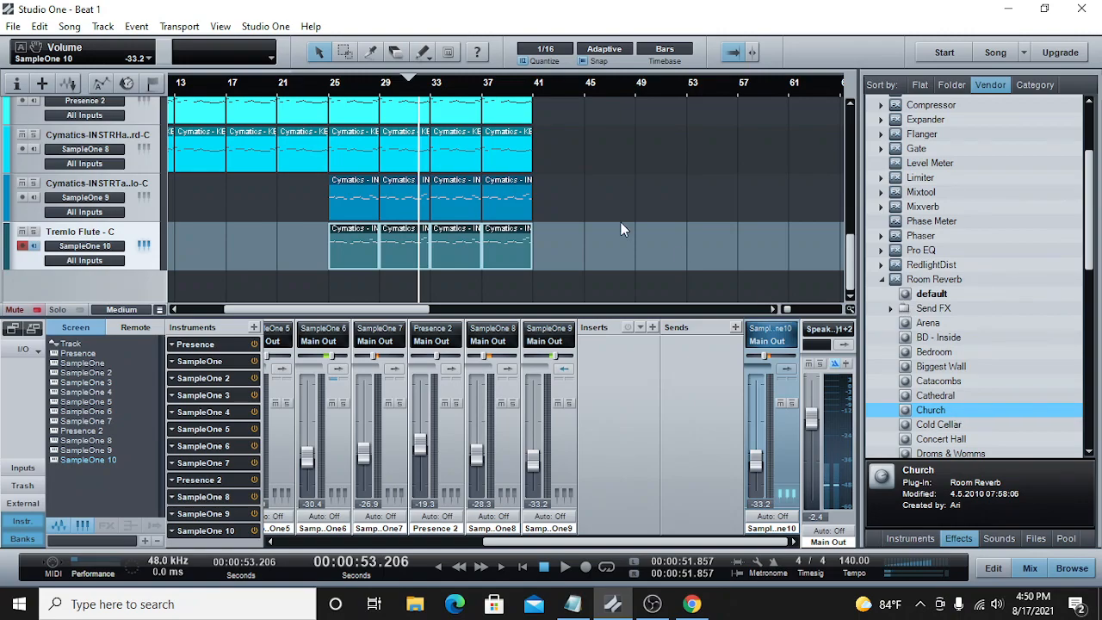
click(157, 181)
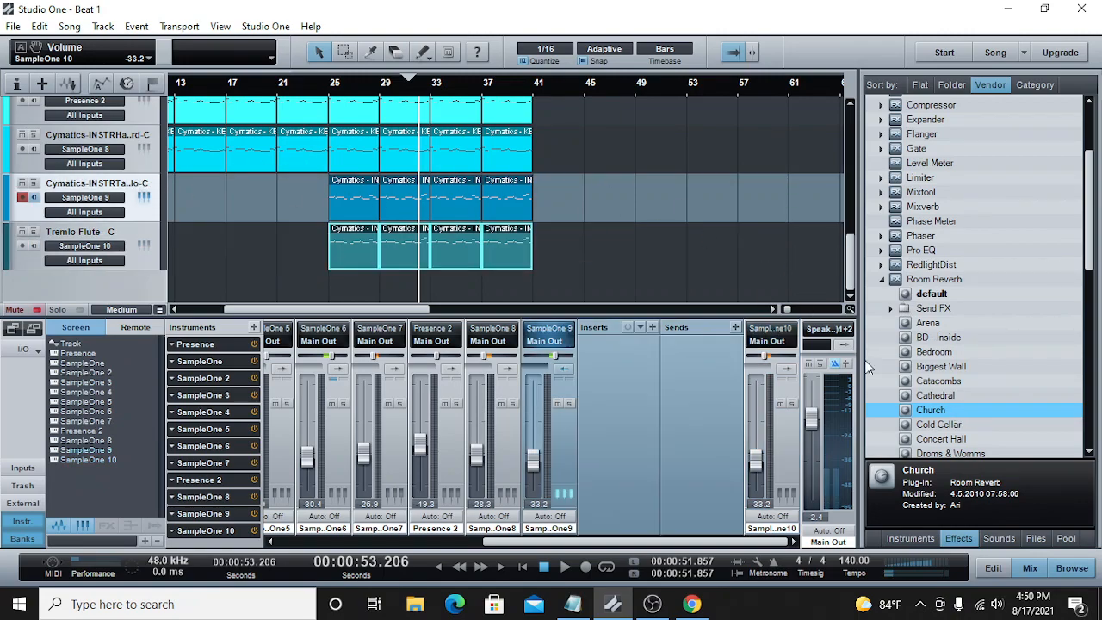
drag(928, 414, 602, 202)
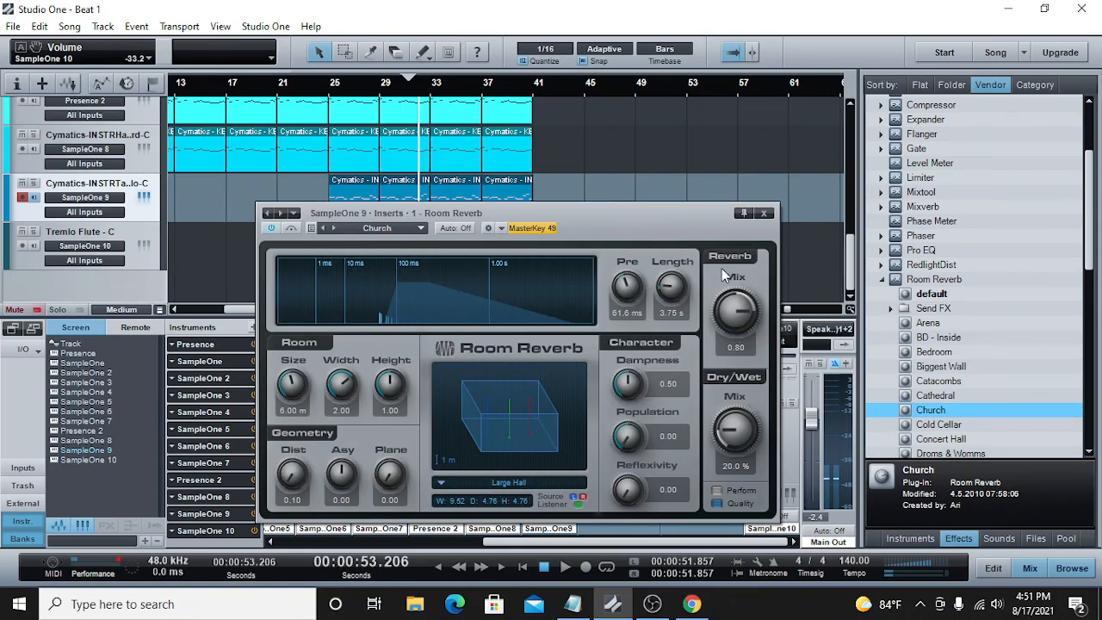
click(764, 212)
Step: Play the mix from bar 25 to check the reverb on the Tape Piccolo, then stop playback
click(330, 86)
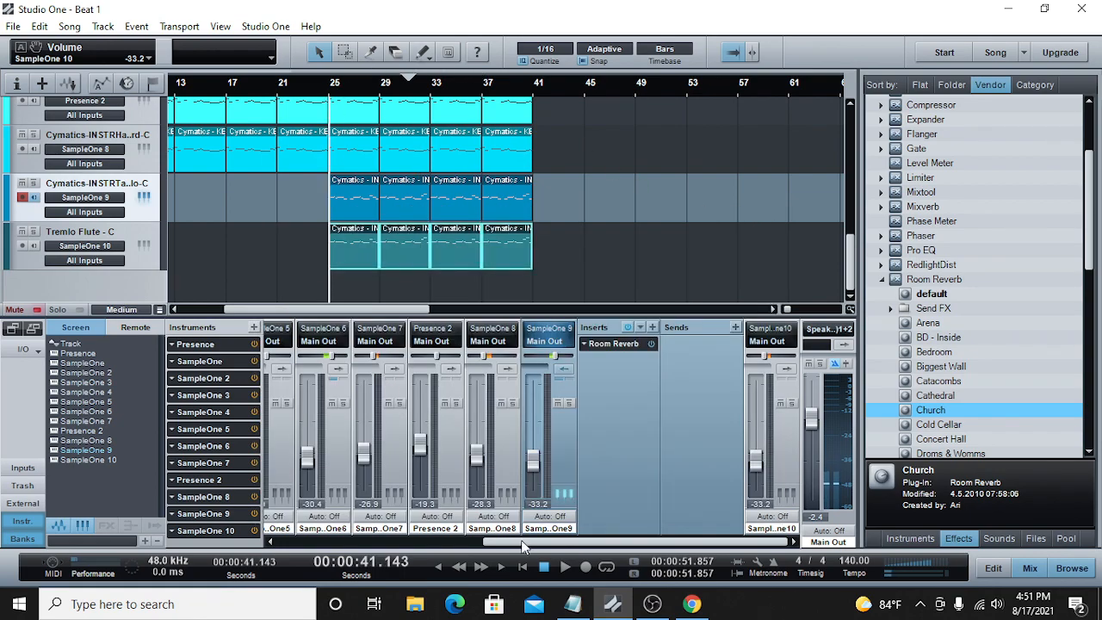
key(space)
click(568, 403)
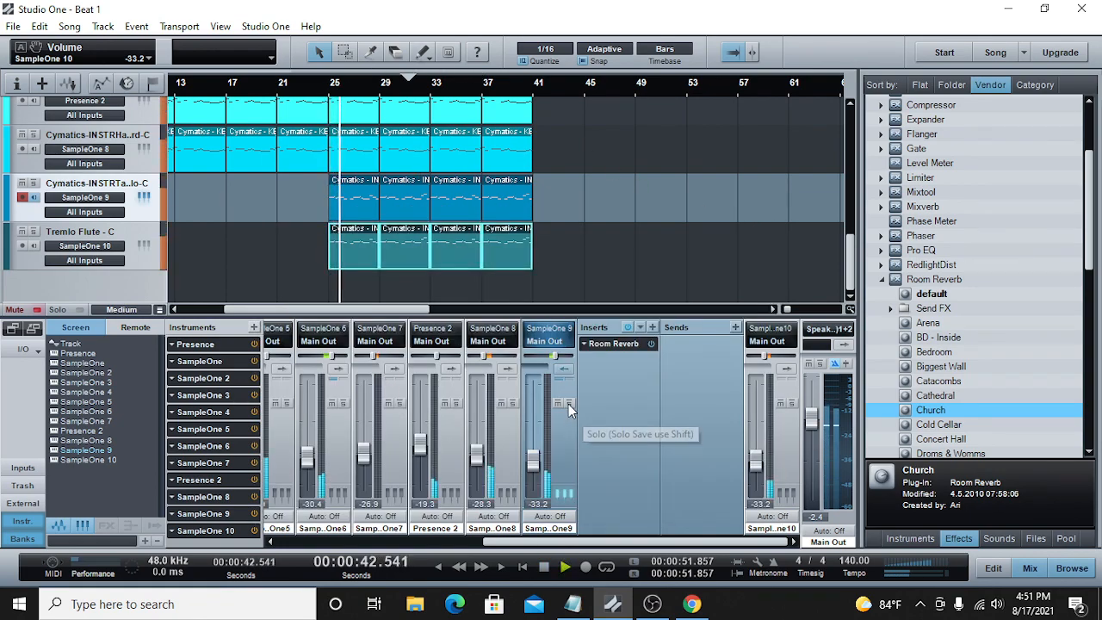
click(569, 403)
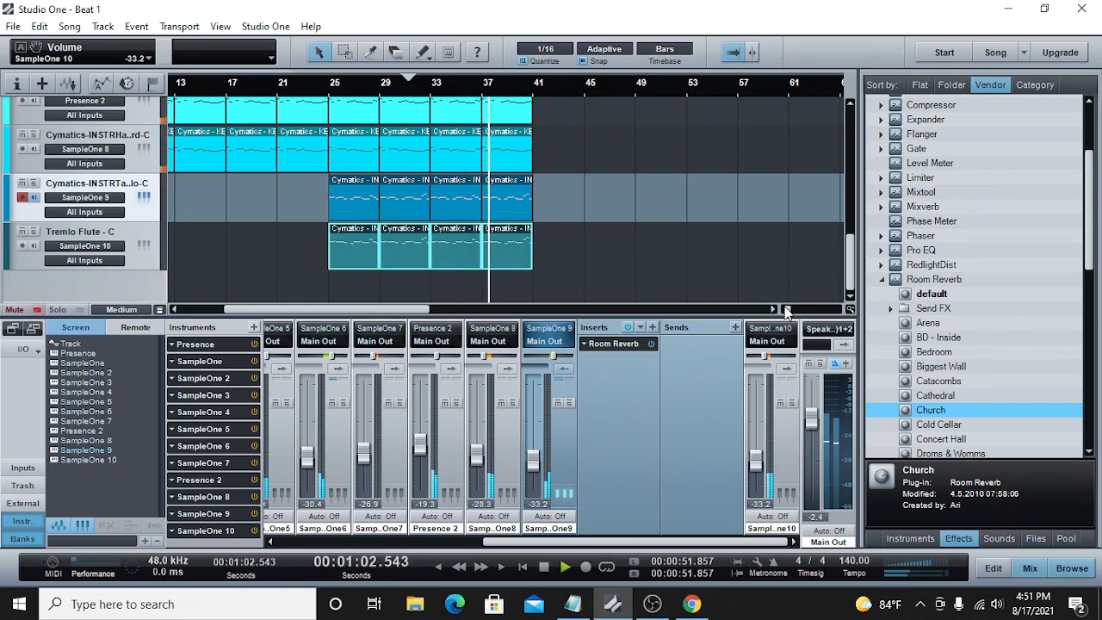
click(784, 309)
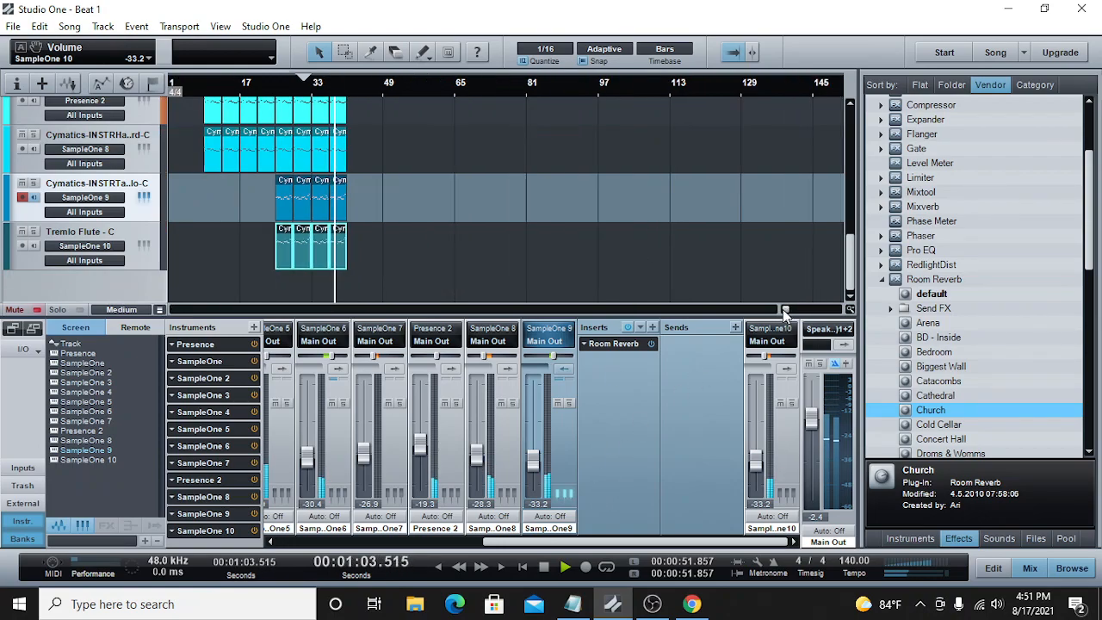
click(545, 565)
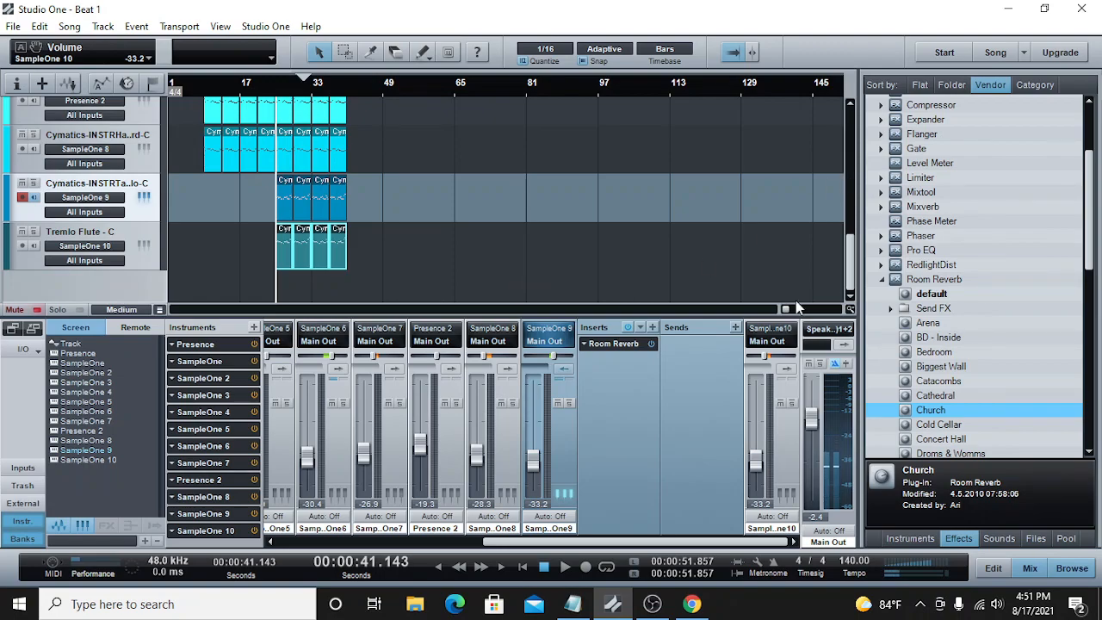
Step: Save the song and play the arrangement from bar 9 through the last section
drag(787, 310, 786, 312)
key(ctrl+s)
click(205, 89)
key(space)
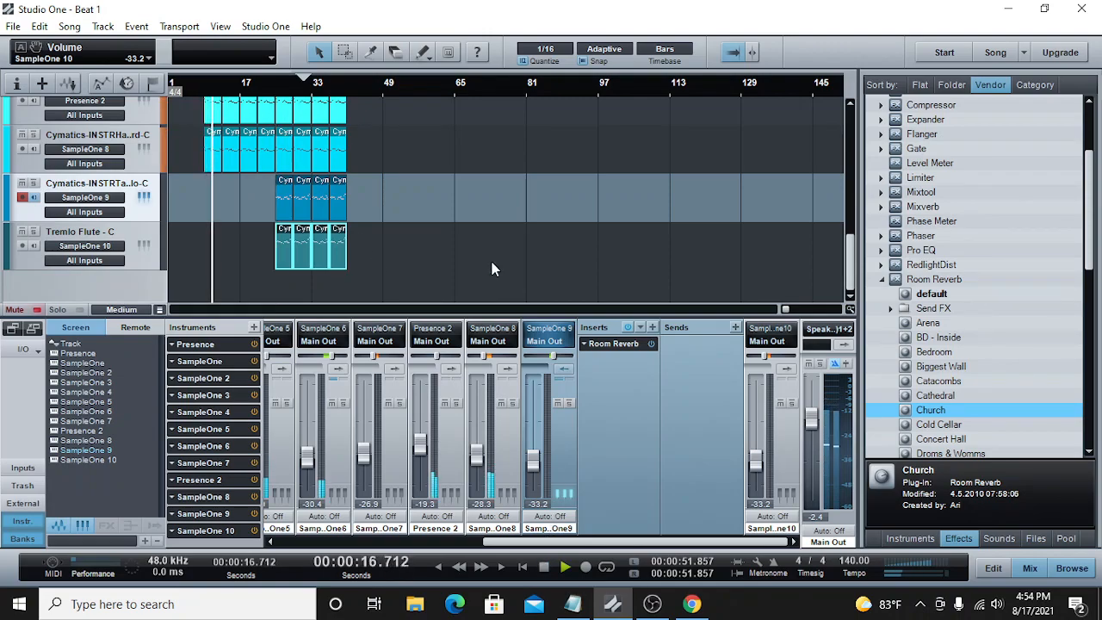
scroll(492, 262, up, 10)
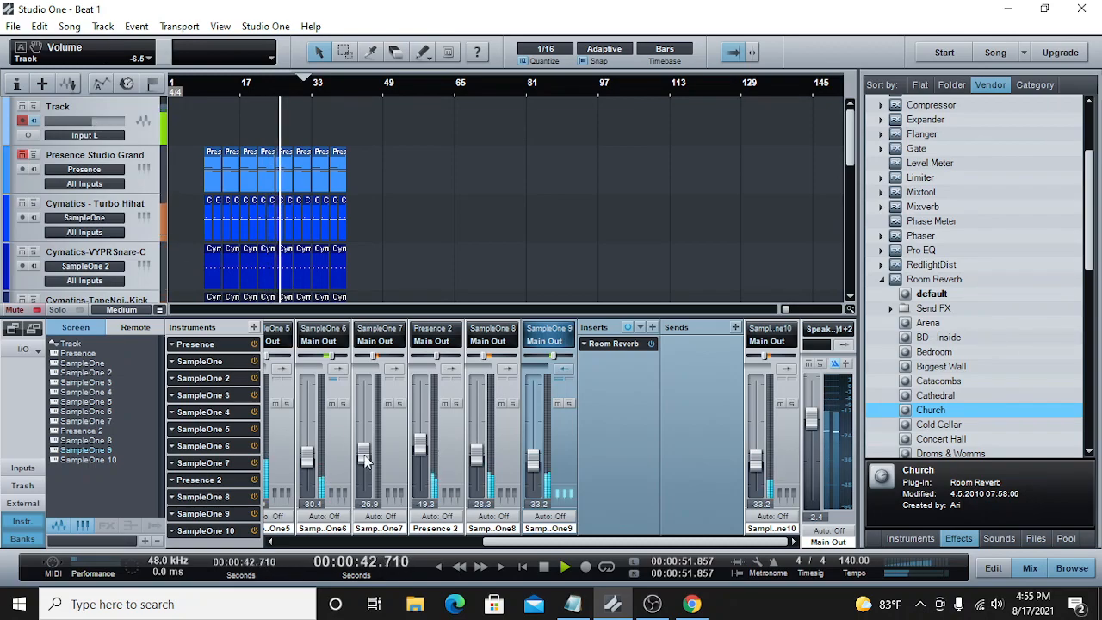
click(543, 567)
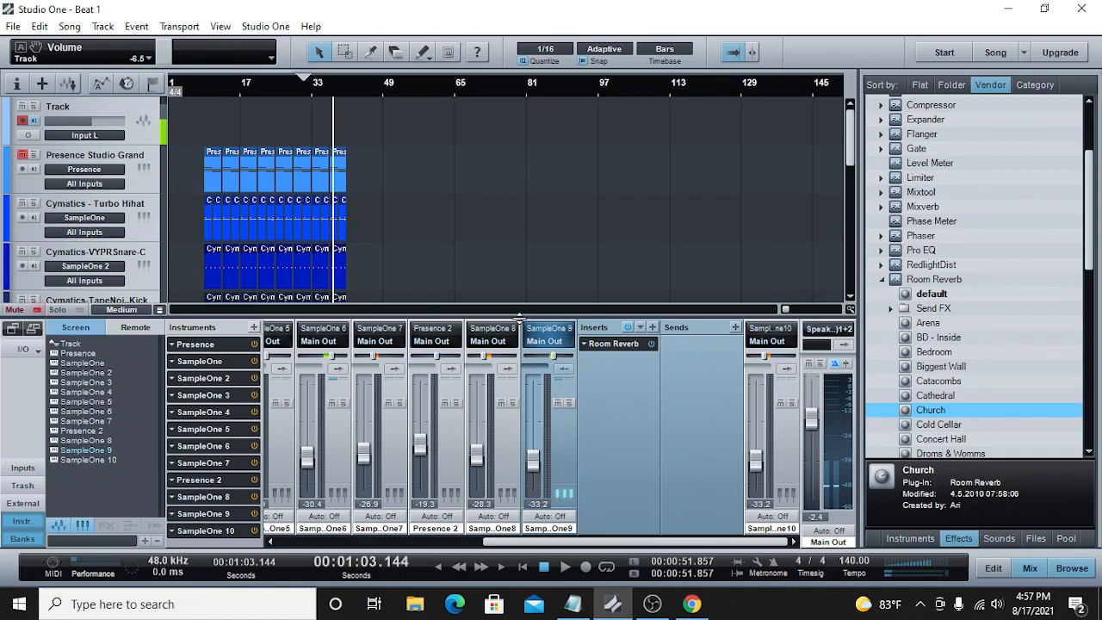
Step: Save the song once more and switch to OBS
key(ctrl+s)
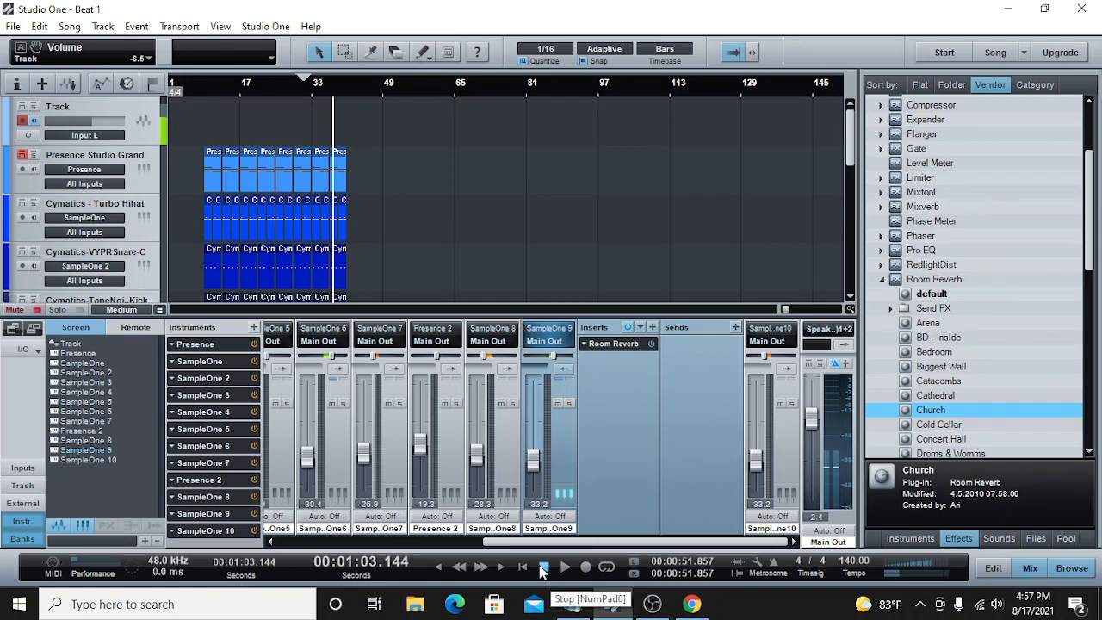
mouse_move(652, 605)
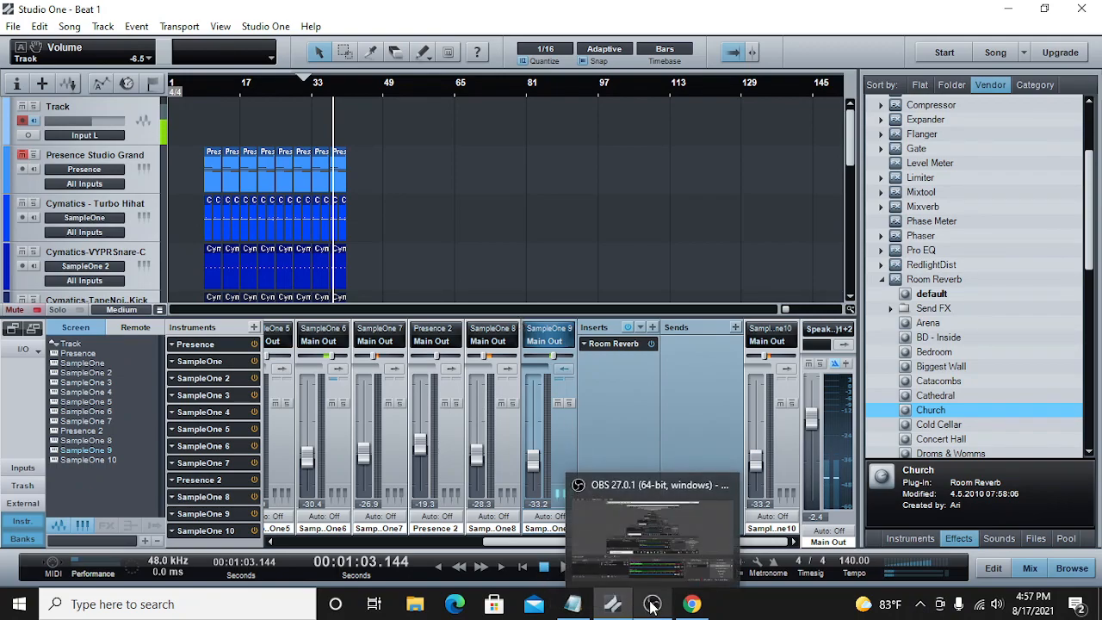
click(651, 606)
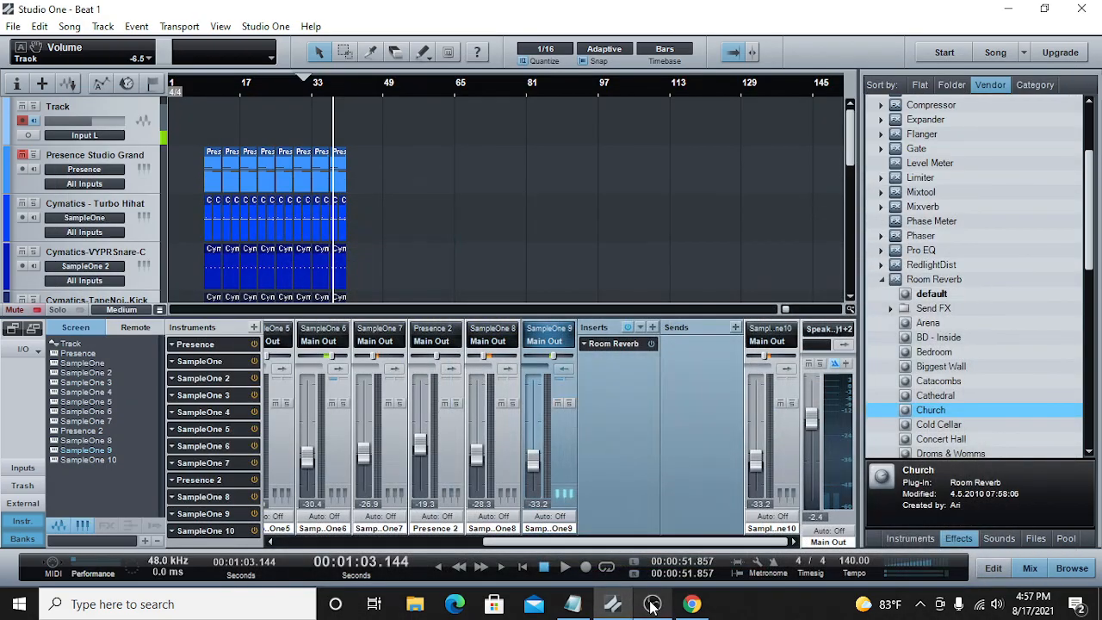